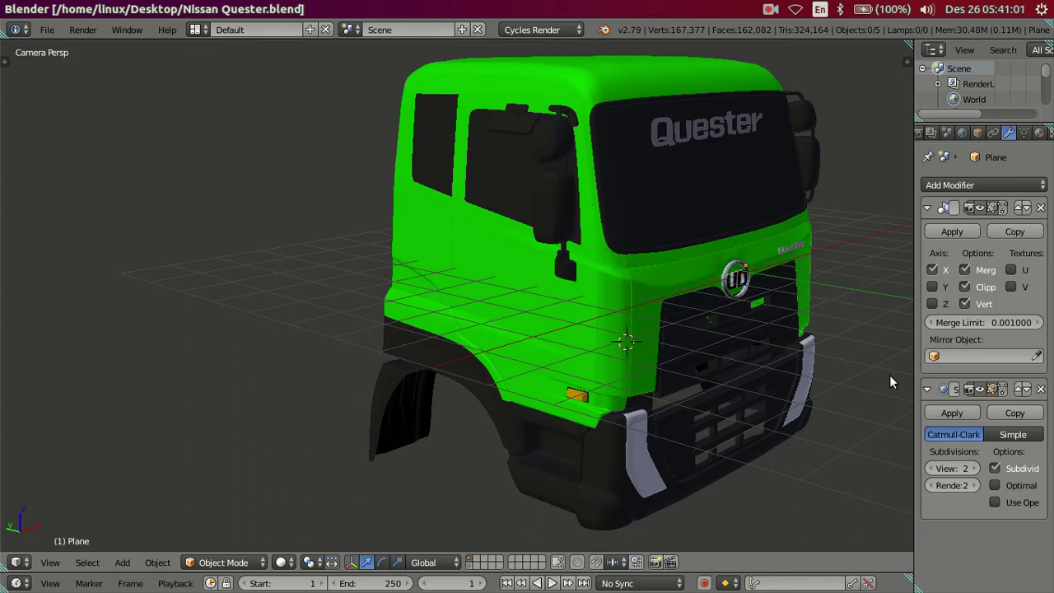
# Step: Set the Subdivision Surface viewport level to 0 and make the Blender window fullscreen
pyautogui.click(930, 468)
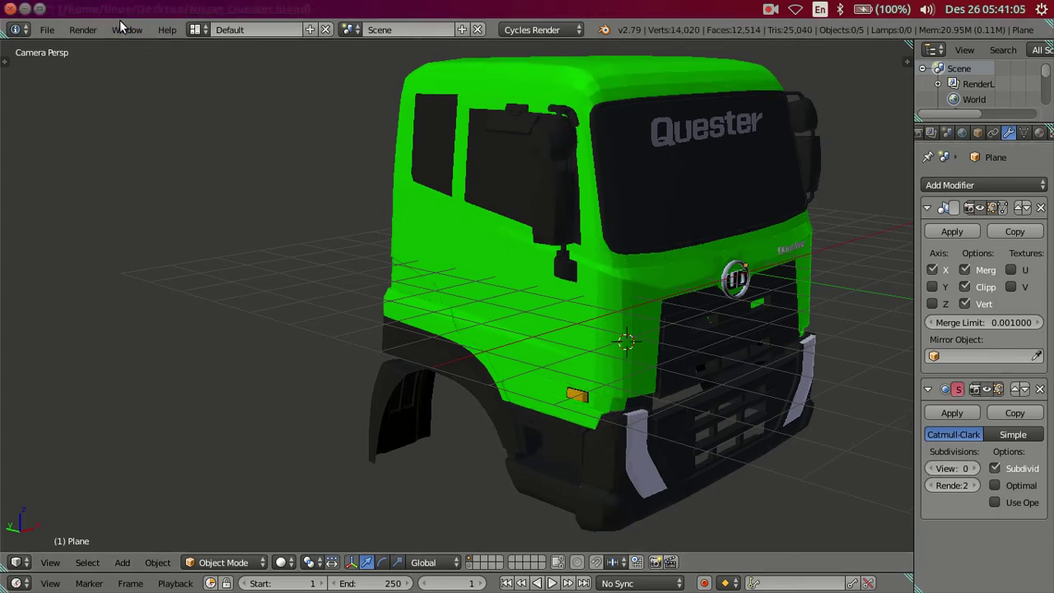
pyautogui.click(126, 30)
pyautogui.click(146, 65)
# Step: Switch to the right-side orthographic view, zoom onto the cab door and enter Edit Mode
pyautogui.press('KP_5')
pyautogui.press('KP_1')
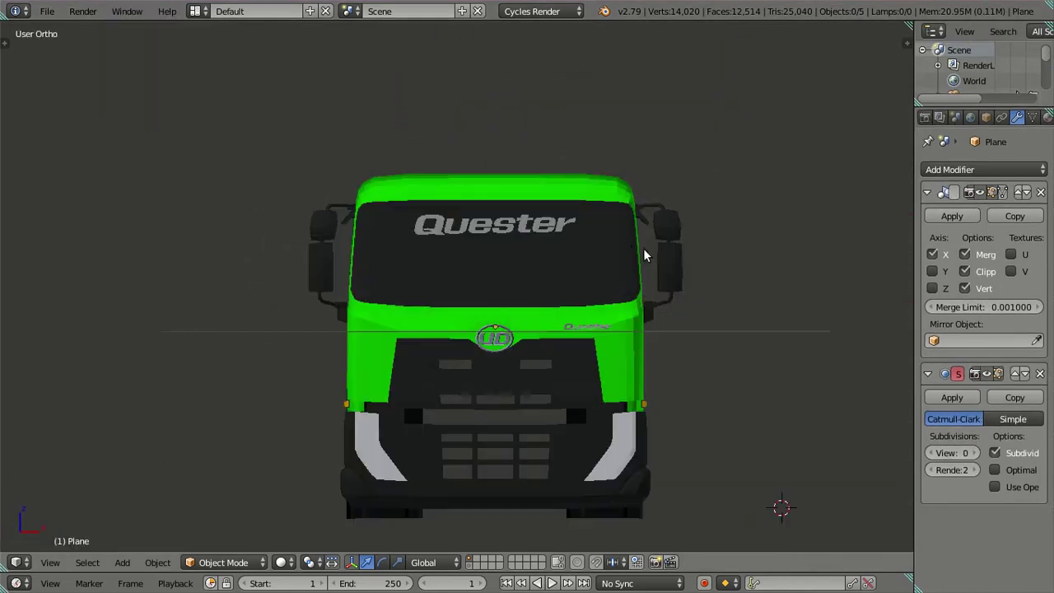
pyautogui.scroll(3)
pyautogui.scroll(3)
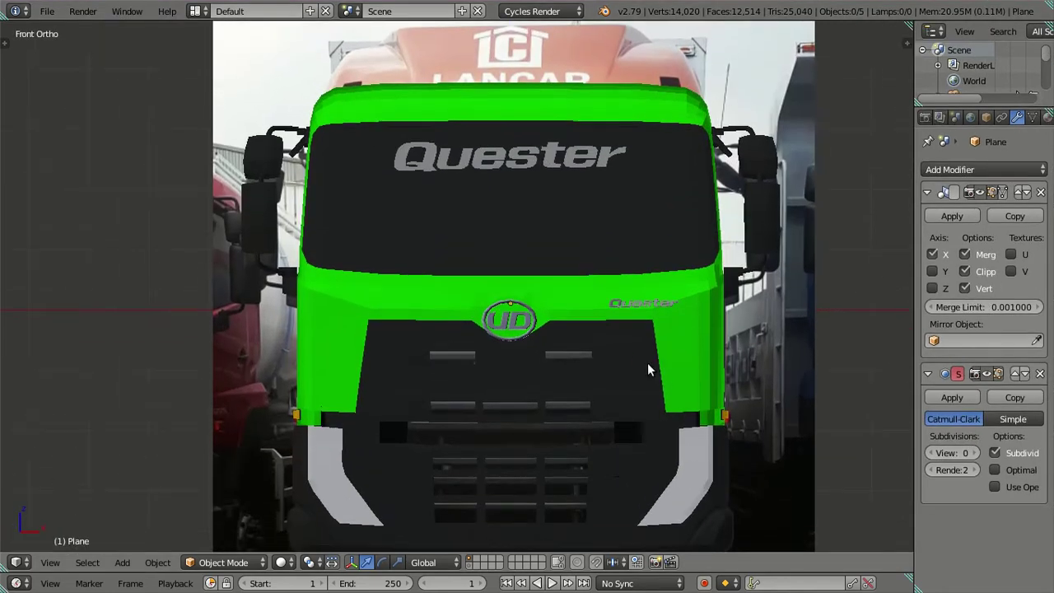
pyautogui.press('KP_3')
pyautogui.scroll(3)
pyautogui.scroll(3)
pyautogui.scroll(3)
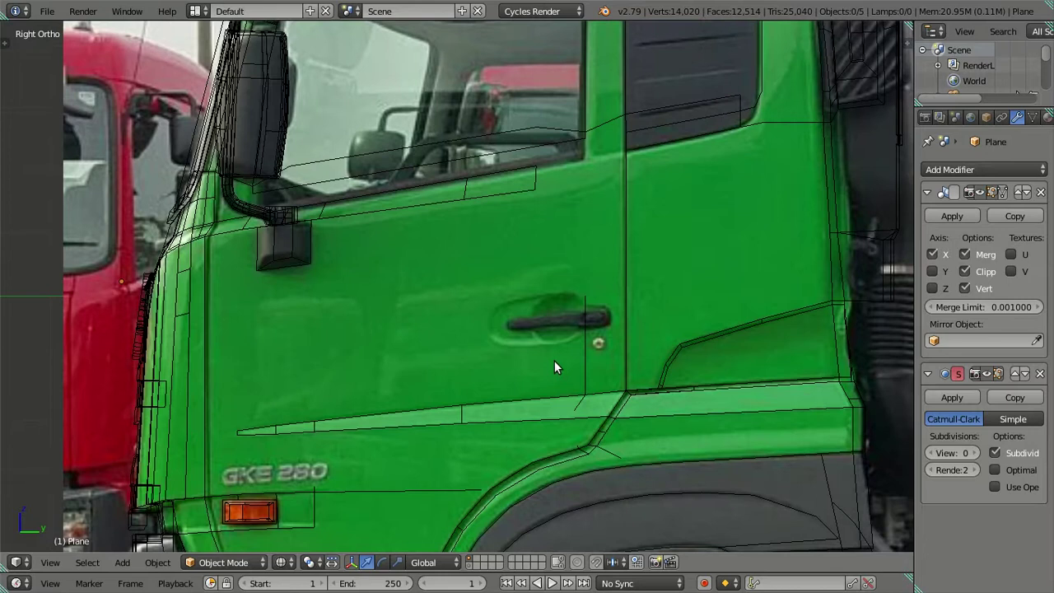
pyautogui.press('Tab')
# Step: Pan and zoom in close on the door handle in the reference, in Edit Mode
pyautogui.scroll(3)
pyautogui.moveTo(569, 353); pyautogui.dragTo(512, 352)
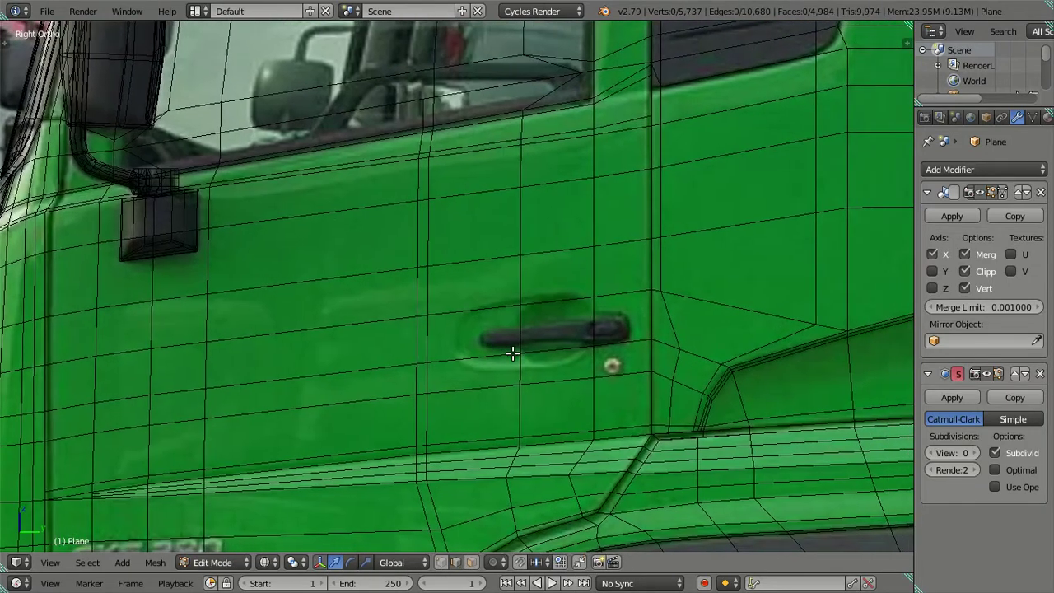
pyautogui.scroll(3)
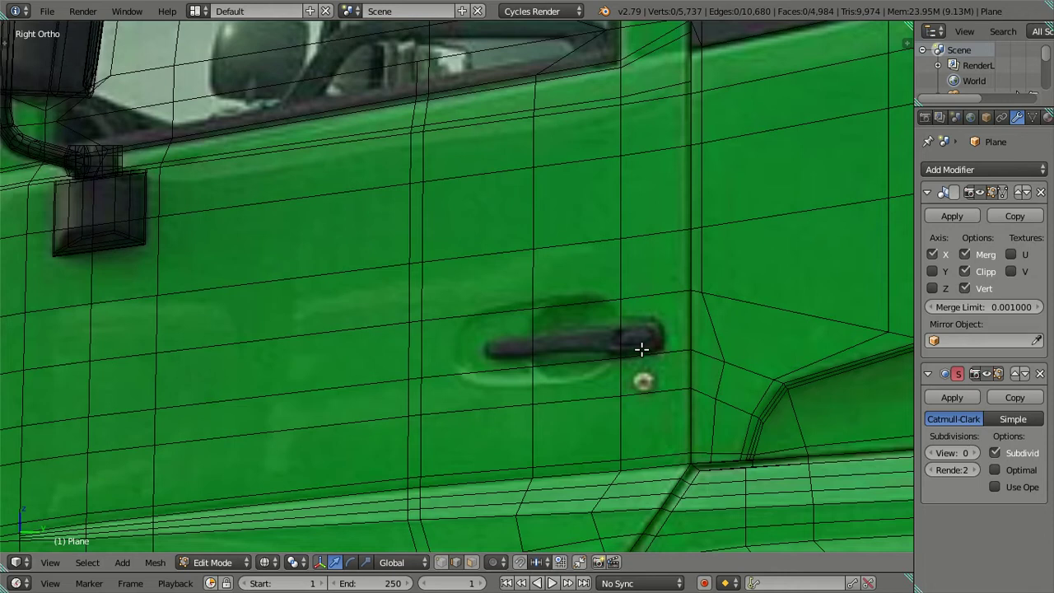
pyautogui.moveTo(641, 349); pyautogui.dragTo(604, 310)
pyautogui.scroll(3)
pyautogui.press('Tab')
pyautogui.press('Tab')
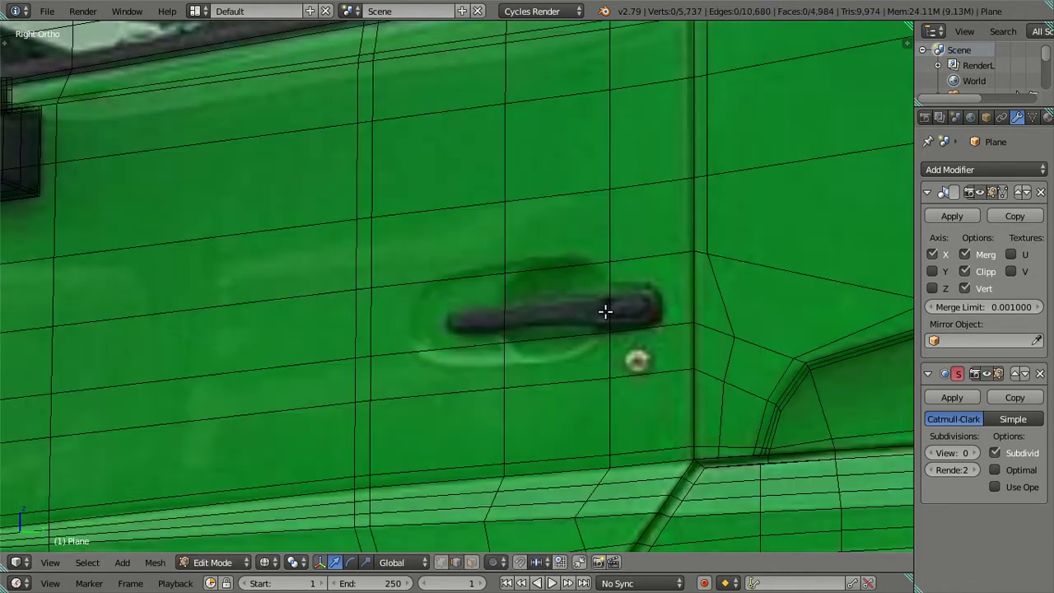
pyautogui.scroll(-3)
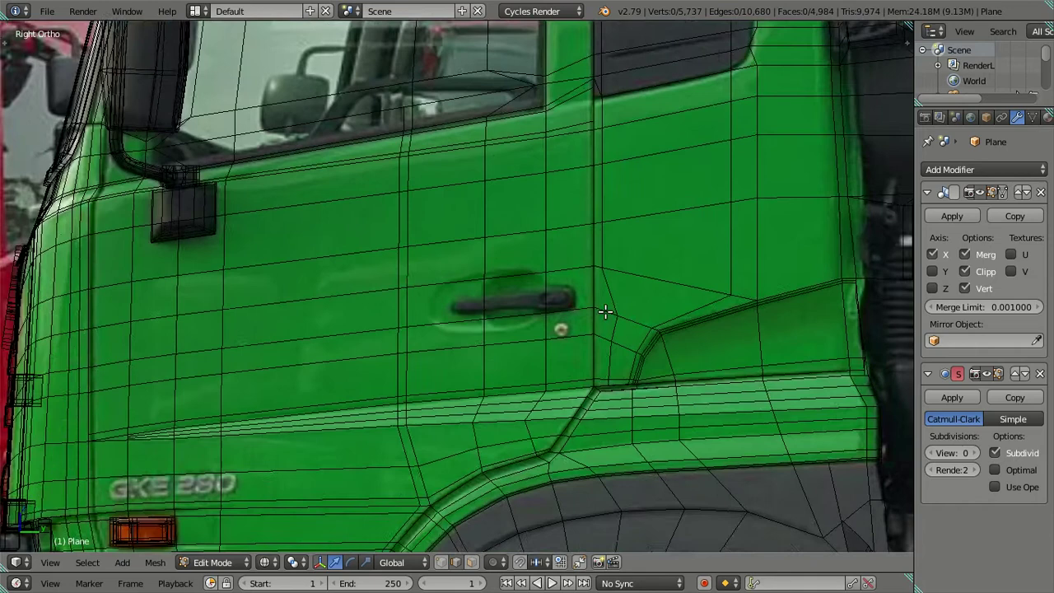
pyautogui.scroll(-3)
pyautogui.scroll(3)
pyautogui.scroll(3)
pyautogui.scroll(3)
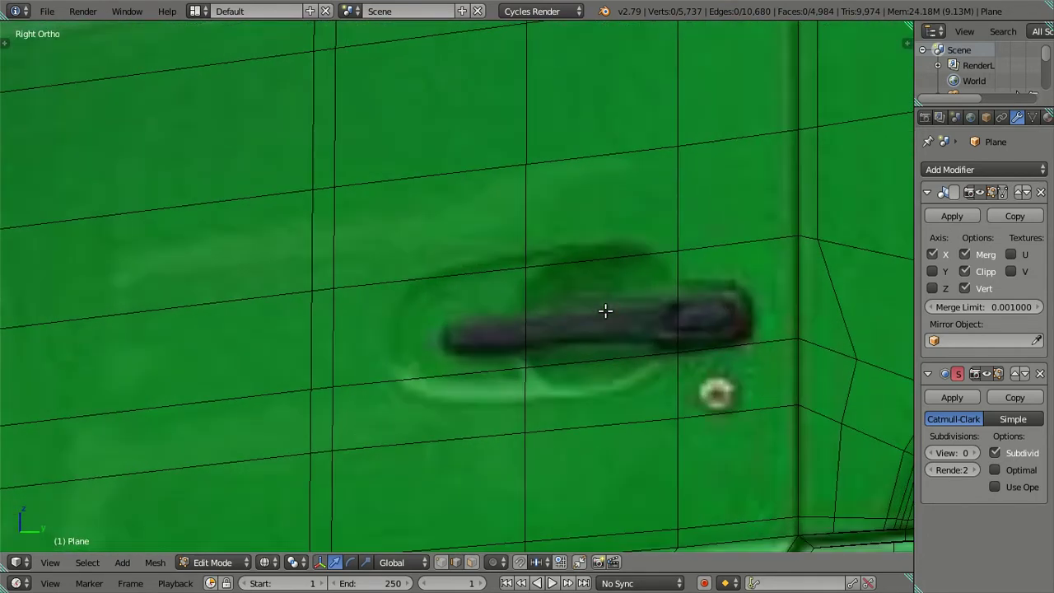
# Step: Select the vertical edges at the handle's left and right ends, try moving them, then cancel and deselect
pyautogui.rightClick(525, 308)
pyautogui.rightClick(678, 304)
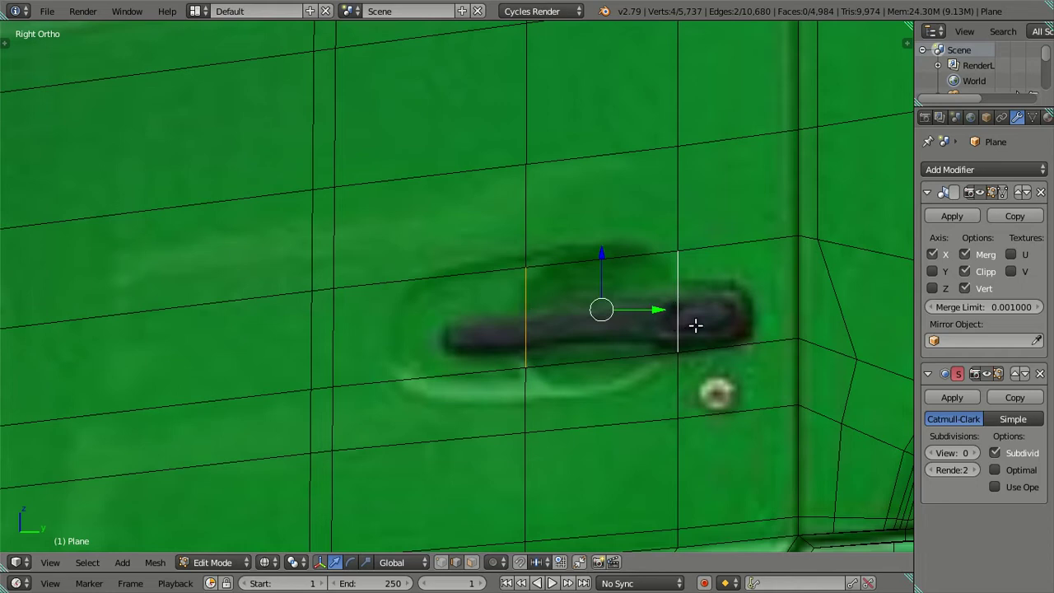
pyautogui.press('g')
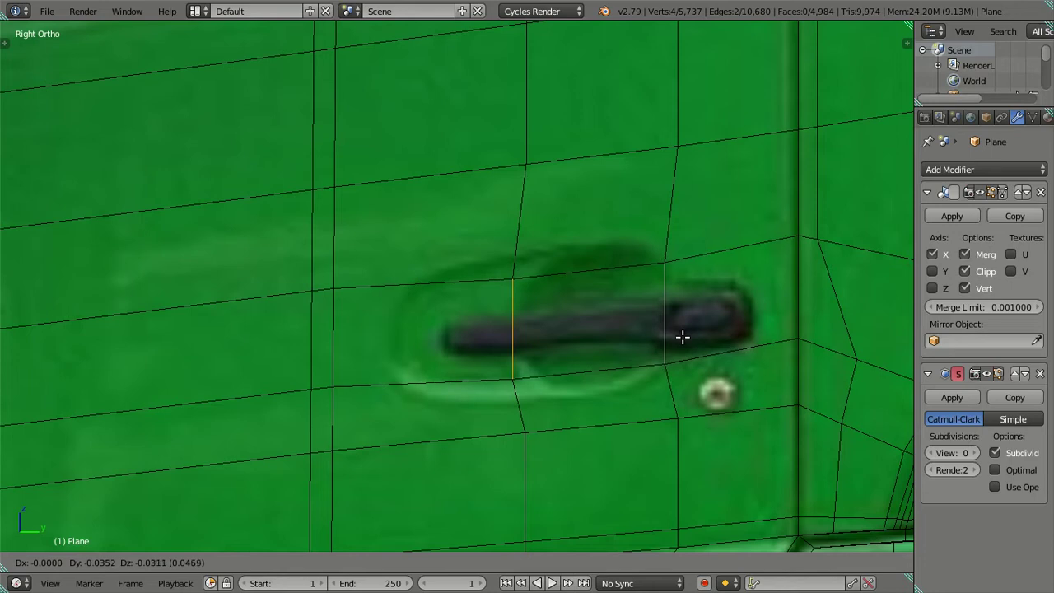
pyautogui.press('Escape')
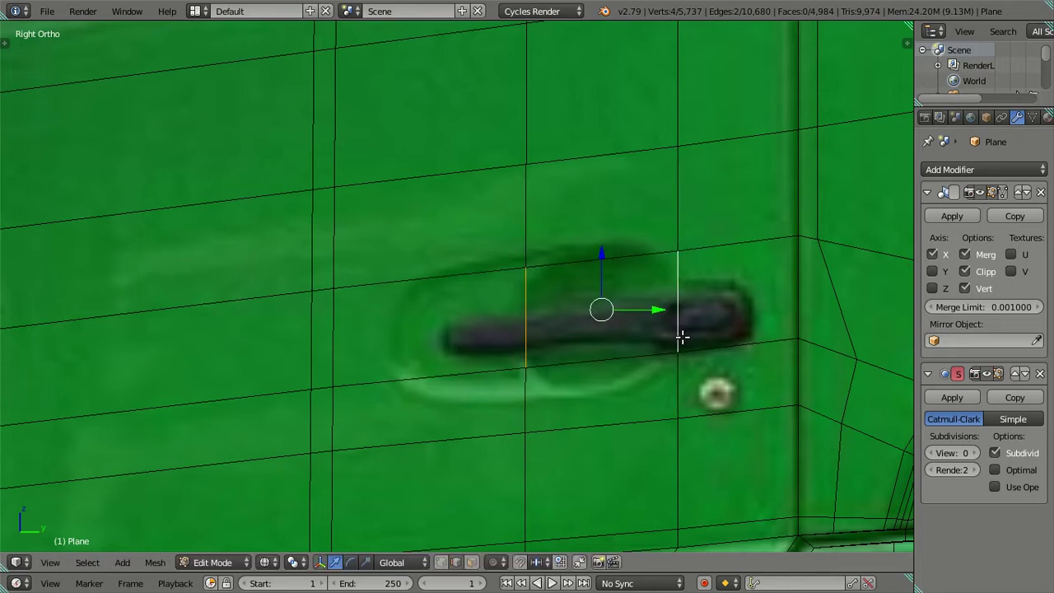
pyautogui.press('a')
# Step: Try a vertical loop cut through the handle, undo it, and start a new loop cut
pyautogui.hotkey('ctrl', 'r')
pyautogui.click(403, 358)
pyautogui.rightClick(380, 362)
pyautogui.hotkey('ctrl', 'z')
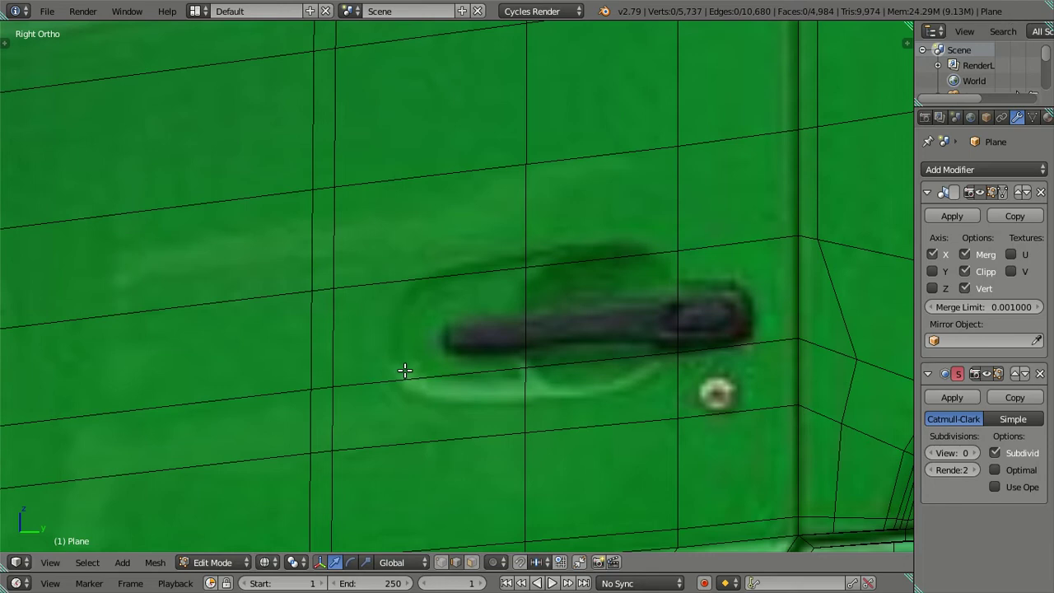
pyautogui.hotkey('ctrl', 'r')
pyautogui.scroll(3)
# Step: Place two vertical edge loops across the door and dissolve one of them
pyautogui.click(404, 370)
pyautogui.rightClick(454, 344)
pyautogui.rightClick(462, 346)
pyautogui.press('x')
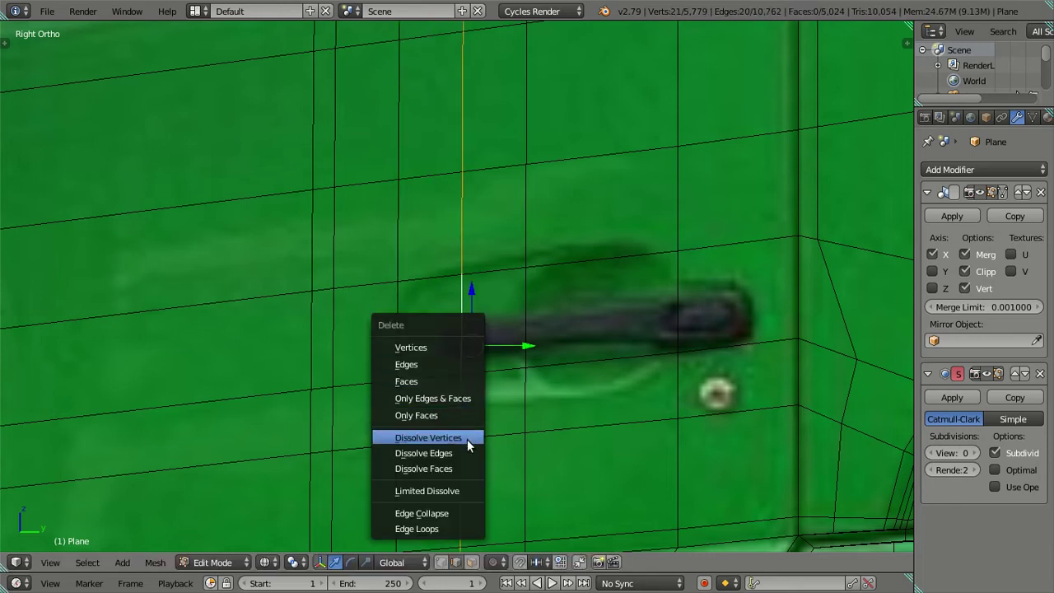
pyautogui.click(467, 437)
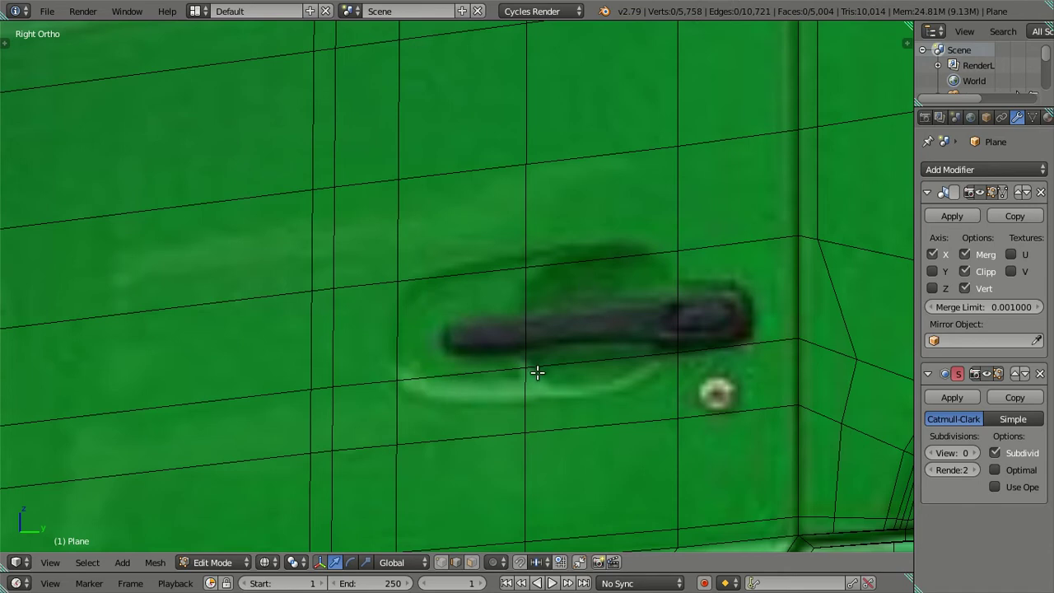
# Step: Lower the short vertical edge at the handle's left and scale it to span the recess height
pyautogui.rightClick(568, 364)
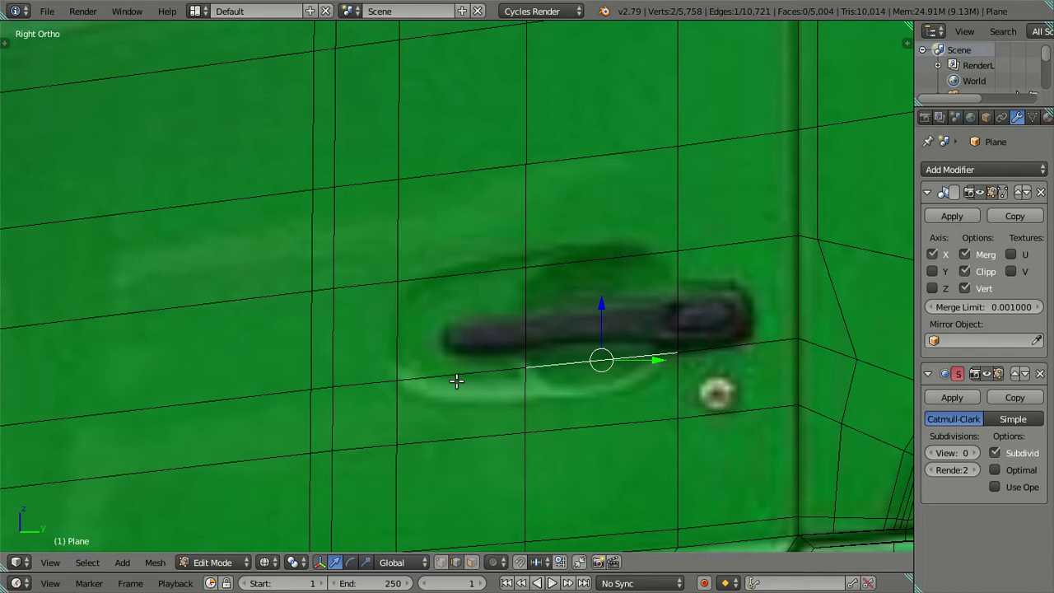
pyautogui.rightClick(522, 326)
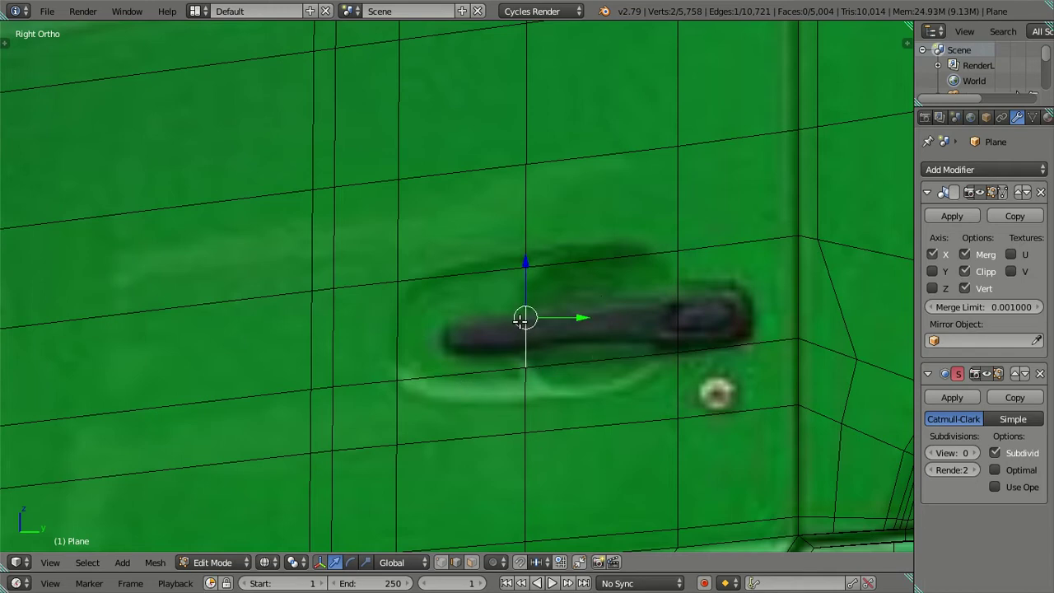
pyautogui.moveTo(524, 269); pyautogui.dragTo(527, 277)
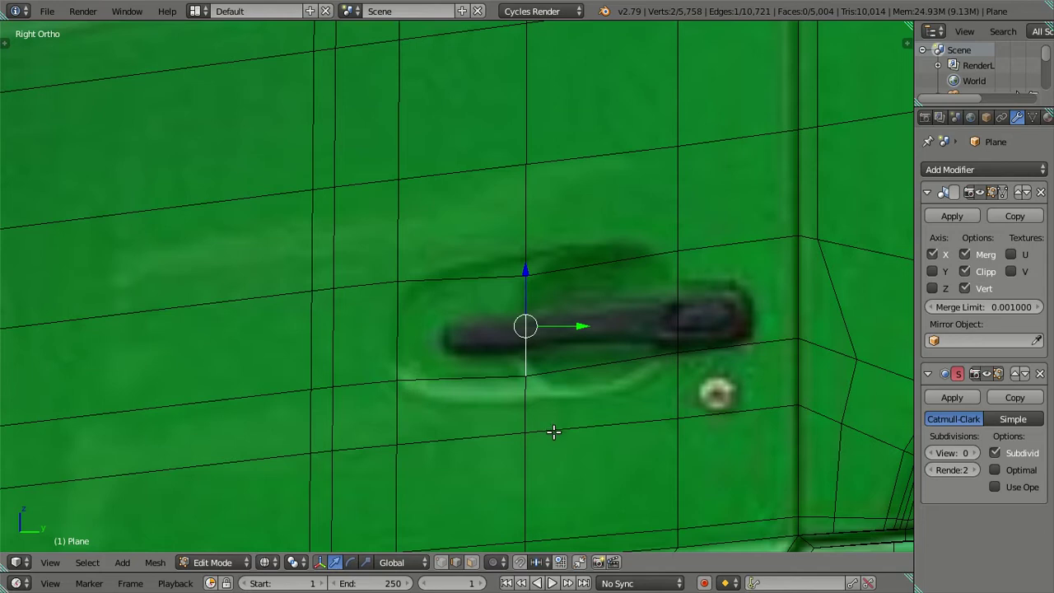
pyautogui.press('s')
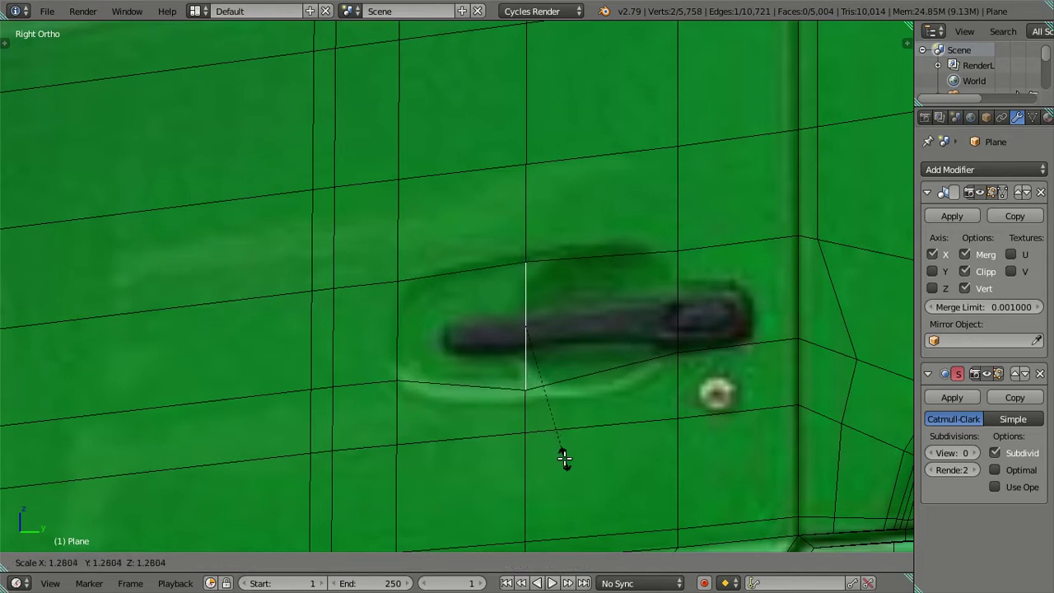
pyautogui.click(563, 459)
# Step: Shrink the handle's right-end vertical edge and shift it horizontally and vertically onto the recess
pyautogui.rightClick(677, 301)
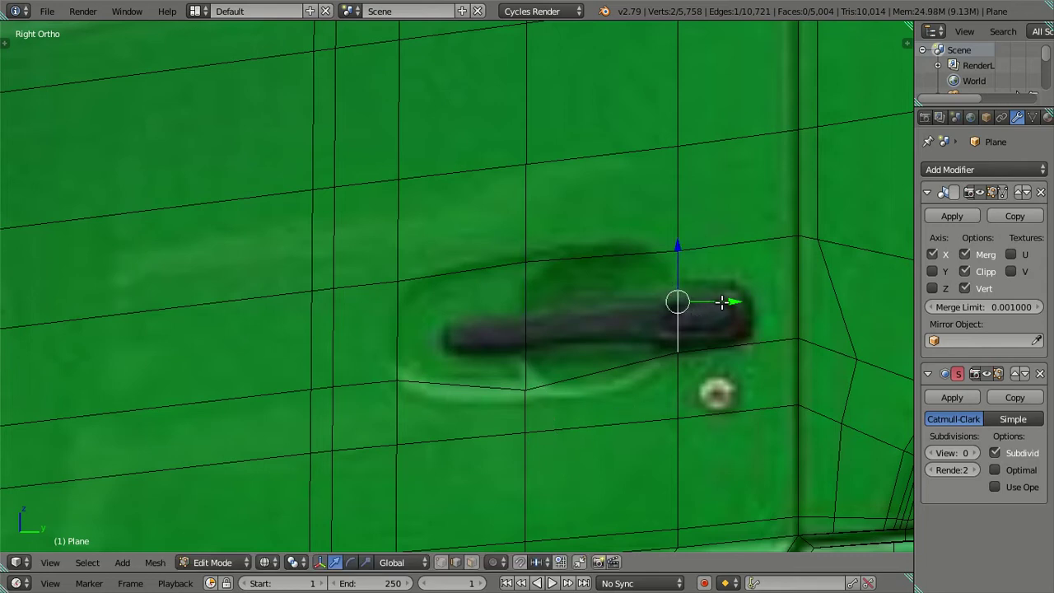
pyautogui.press('s')
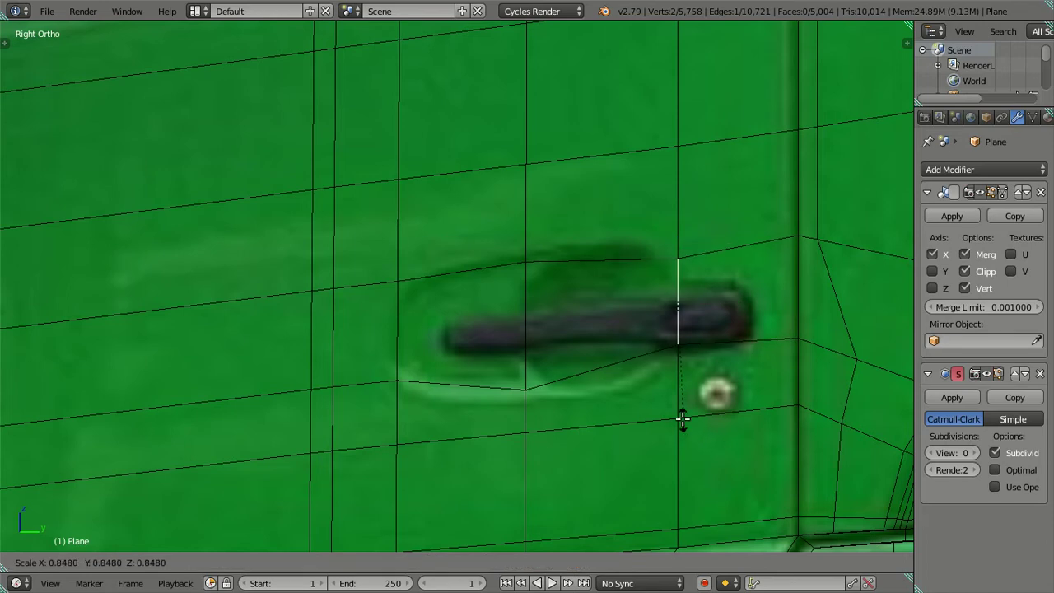
pyautogui.click(683, 419)
pyautogui.press('g')
pyautogui.press('y')
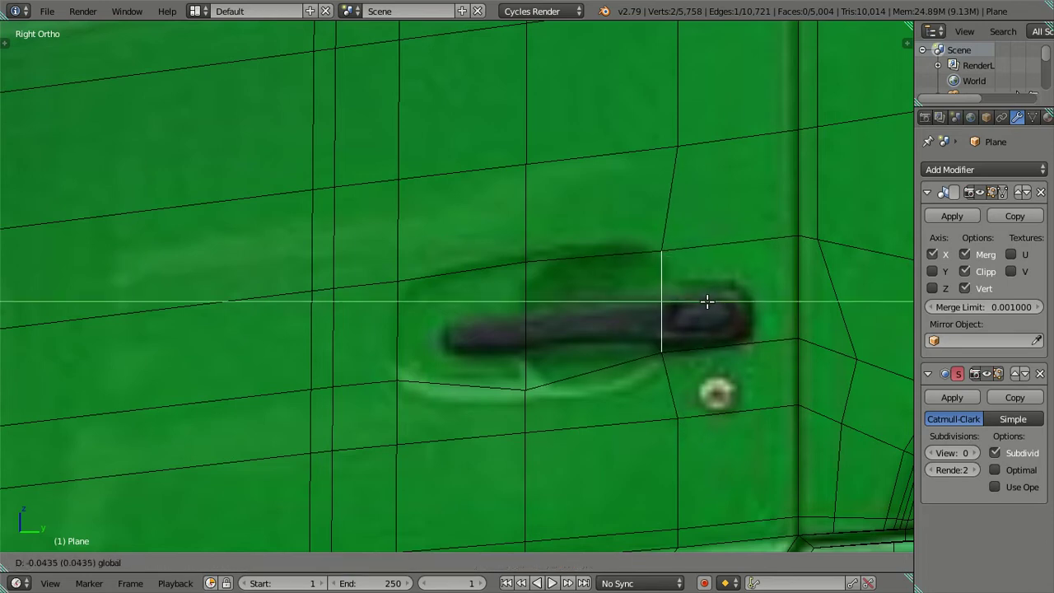
pyautogui.click(707, 302)
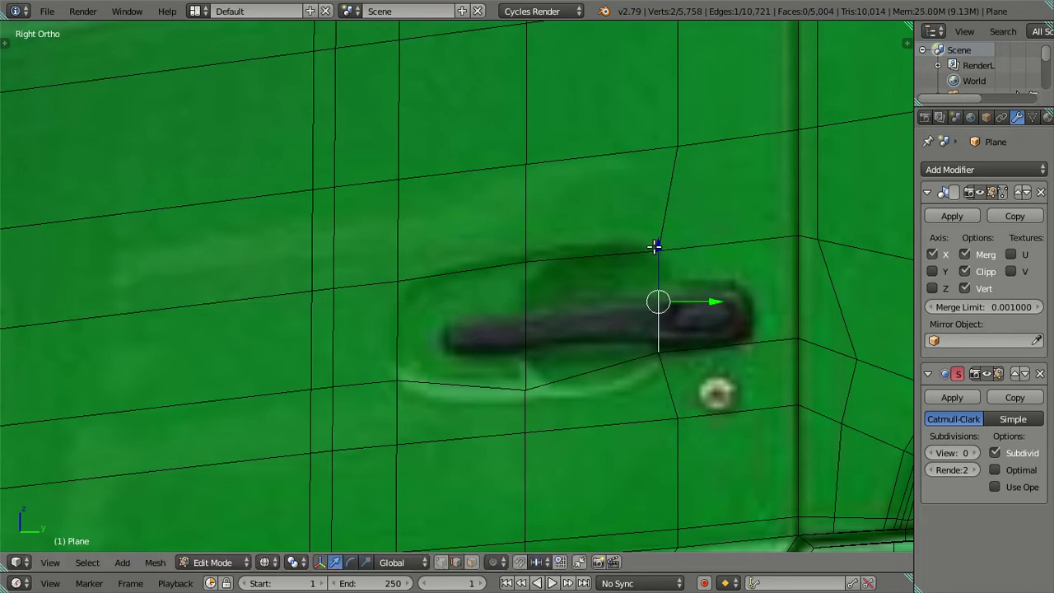
pyautogui.press('g')
pyautogui.press('z')
pyautogui.click(656, 252)
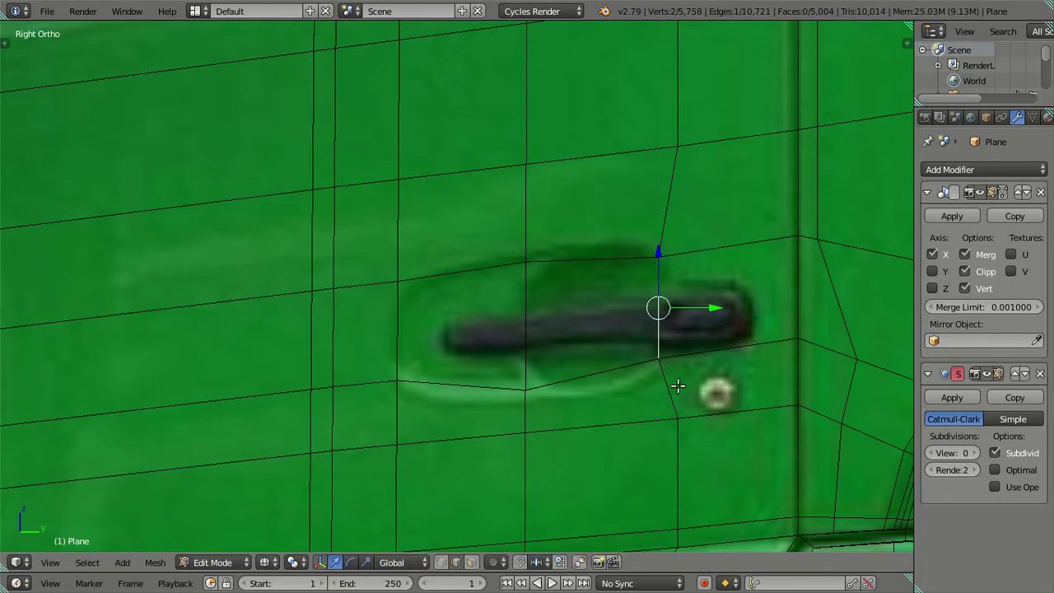
pyautogui.press('g')
pyautogui.click(680, 391)
# Step: Check the cab side in Object Mode, then return to editing in right-side view on the edge
pyautogui.press('Tab')
pyautogui.moveTo(647, 352); pyautogui.dragTo(488, 318)
pyautogui.scroll(-3)
pyautogui.scroll(3)
pyautogui.press('Tab')
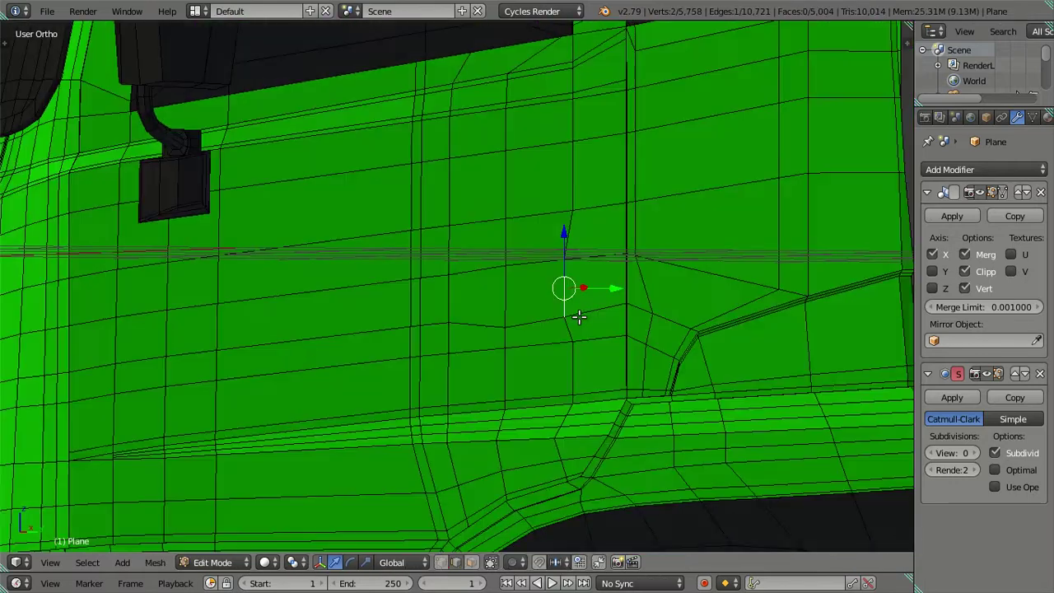
pyautogui.press('KP_3')
pyautogui.scroll(3)
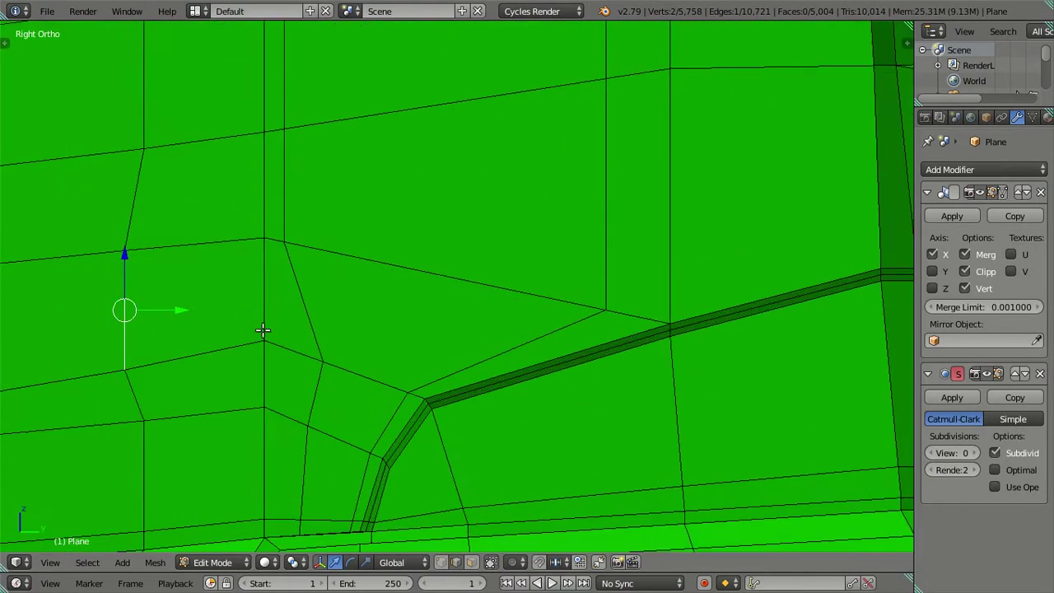
pyautogui.moveTo(261, 330); pyautogui.dragTo(678, 296)
# Step: Undo the last edge move, show the mesh as wireframe, deselect, and begin another loop cut
pyautogui.hotkey('ctrl', 'z')
pyautogui.press('z')
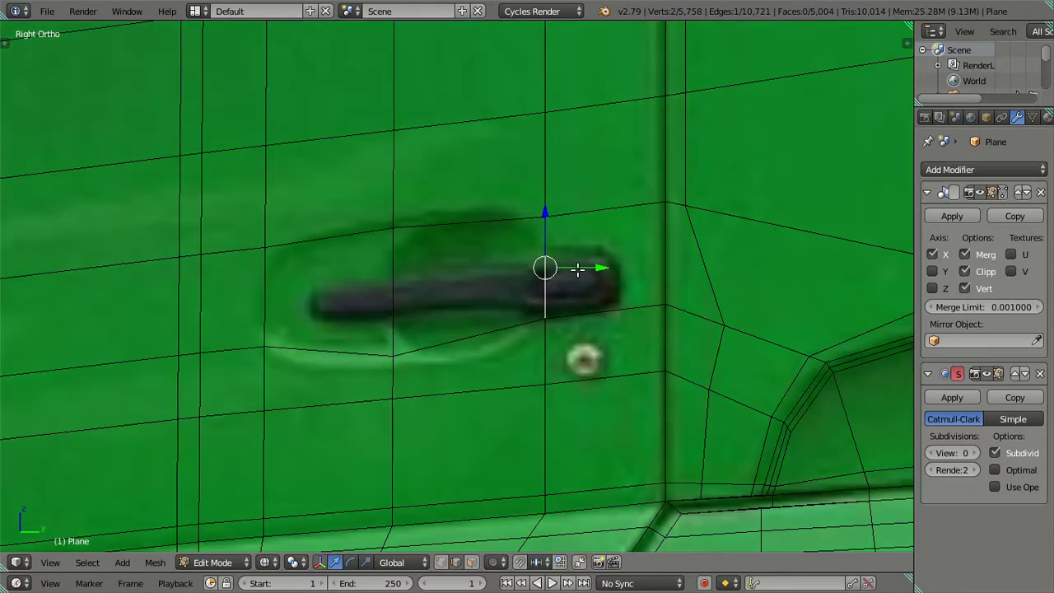
pyautogui.scroll(3)
pyautogui.press('a')
pyautogui.scroll(-3)
pyautogui.scroll(-3)
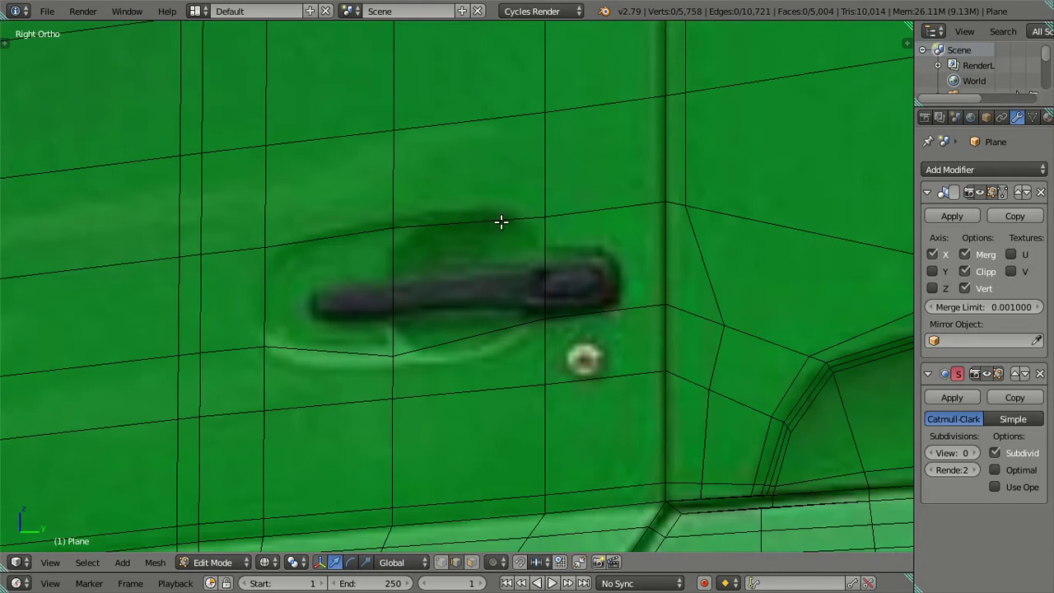
pyautogui.hotkey('ctrl', 'r')
pyautogui.scroll(3)
pyautogui.scroll(3)
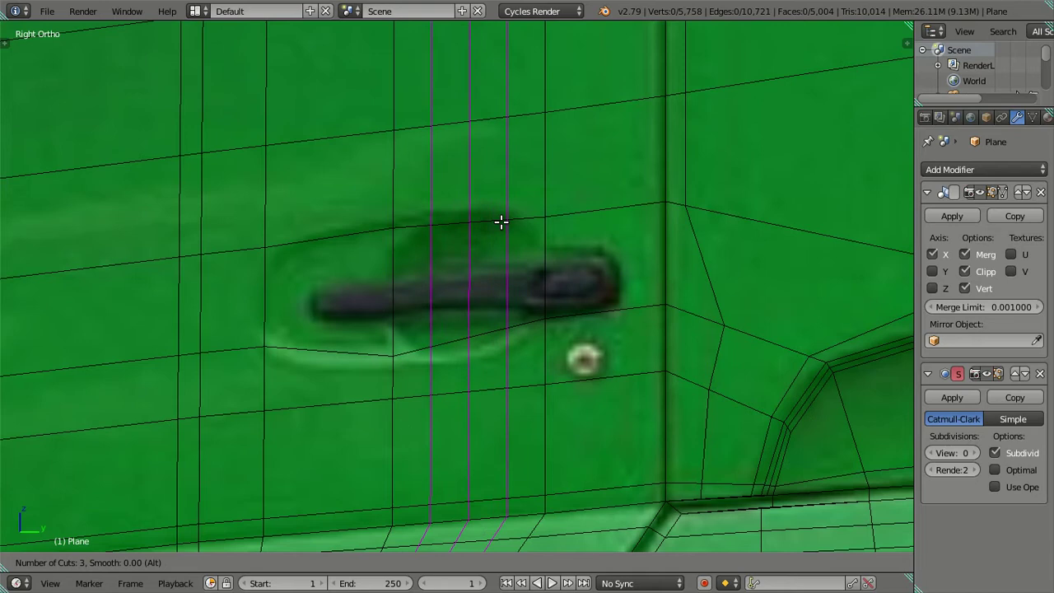
# Step: Place three test edge loops across the handle, then dissolve them
pyautogui.click(500, 221)
pyautogui.rightClick(533, 263)
pyautogui.press('x')
pyautogui.click(636, 290)
# Step: Stretch the vertical edges right of the handle and through its middle taller
pyautogui.rightClick(511, 280)
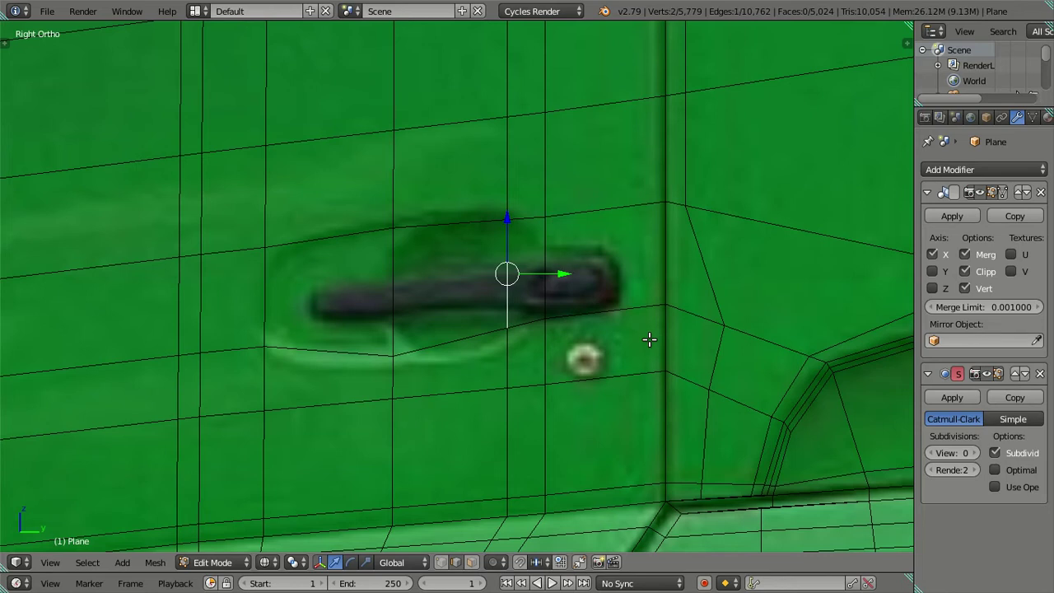
pyautogui.press('s')
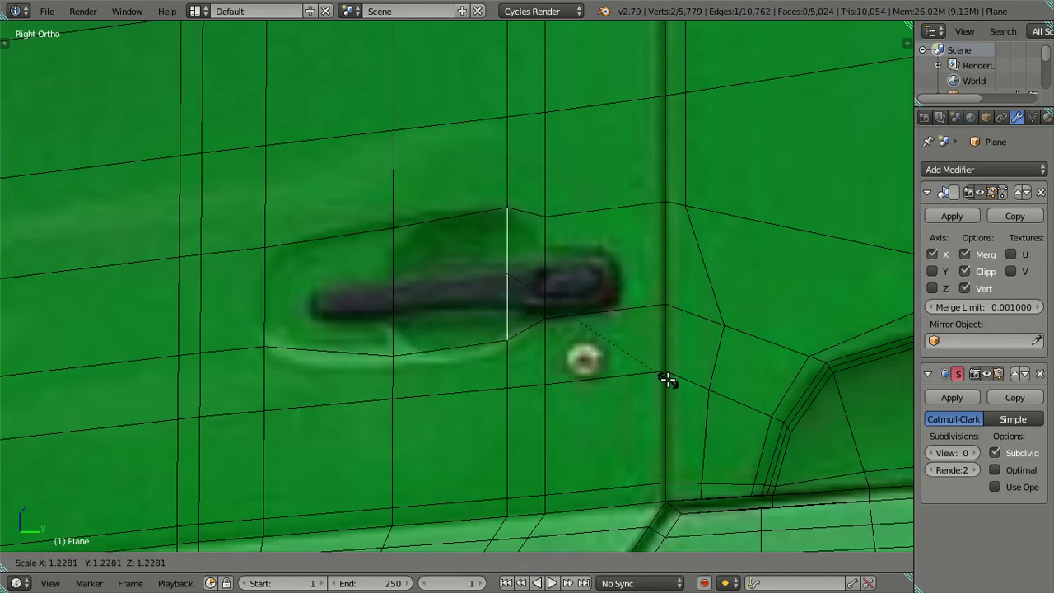
pyautogui.click(666, 378)
pyautogui.rightClick(396, 299)
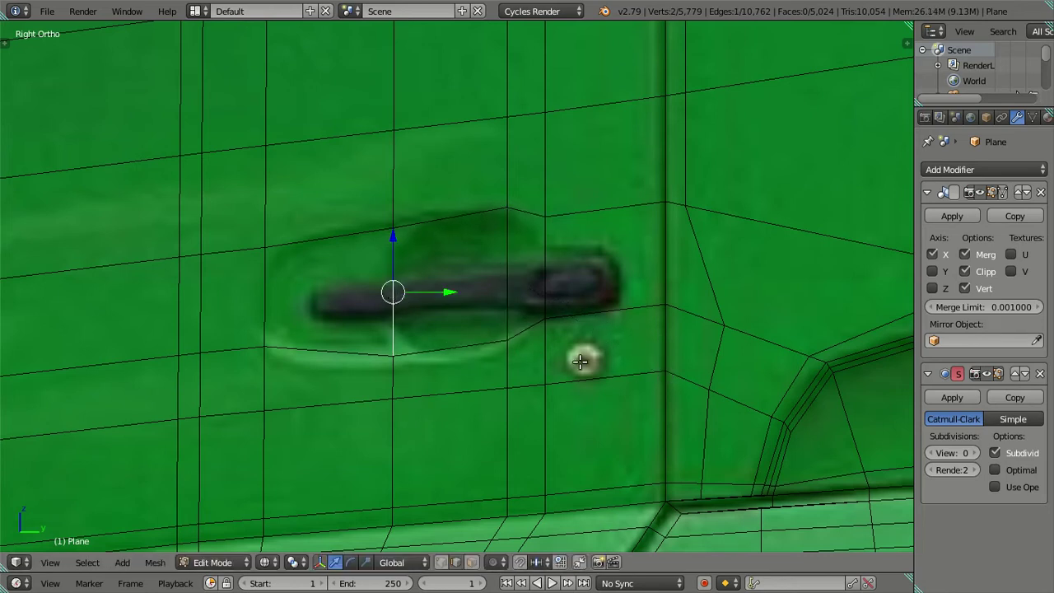
pyautogui.press('s')
pyautogui.click(544, 375)
# Step: Nudge the recess's left-end edge slightly down, then reselect it and try resizing it
pyautogui.rightClick(267, 307)
pyautogui.moveTo(260, 245); pyautogui.dragTo(264, 249)
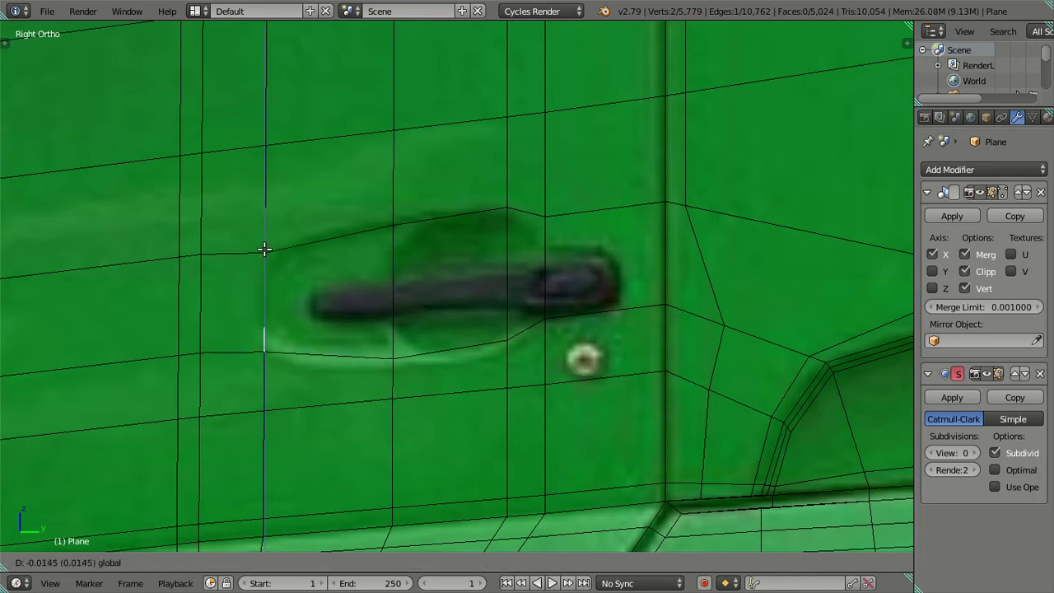
pyautogui.moveTo(264, 249); pyautogui.dragTo(266, 251)
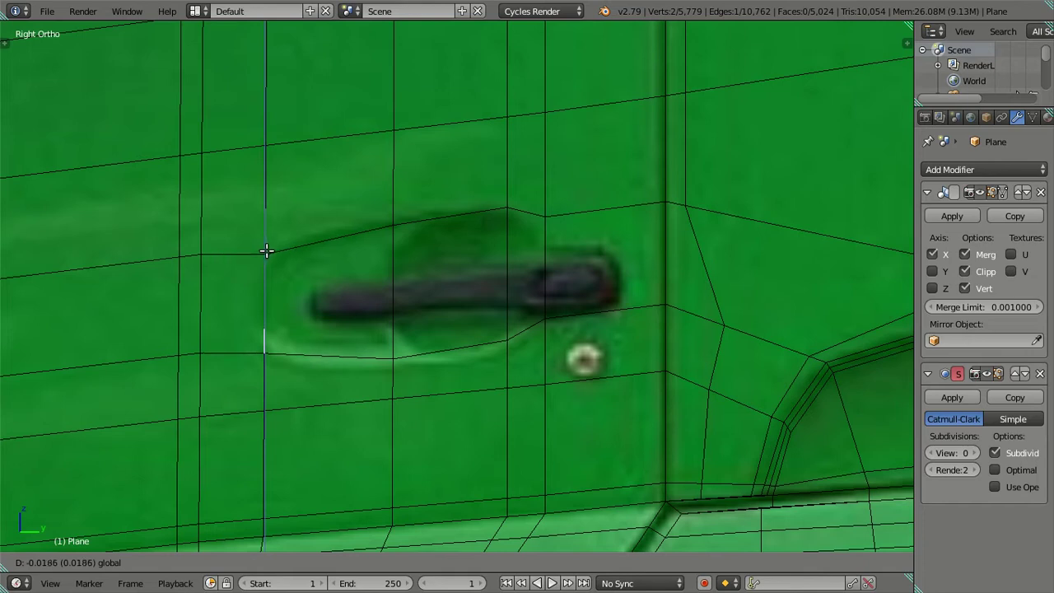
pyautogui.moveTo(266, 252); pyautogui.dragTo(267, 252)
pyautogui.press('a')
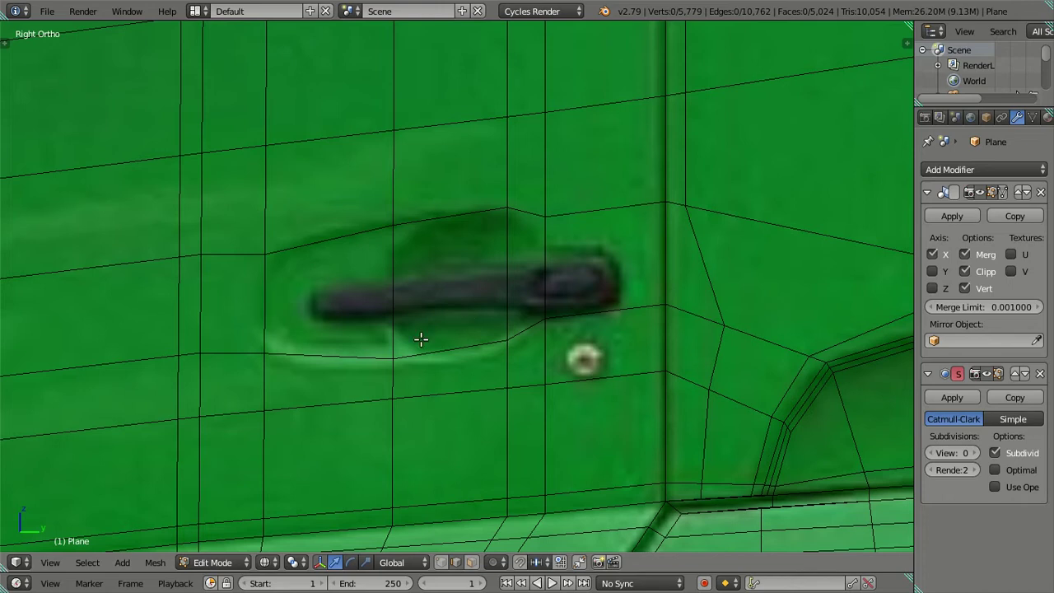
pyautogui.rightClick(265, 288)
pyautogui.press('s')
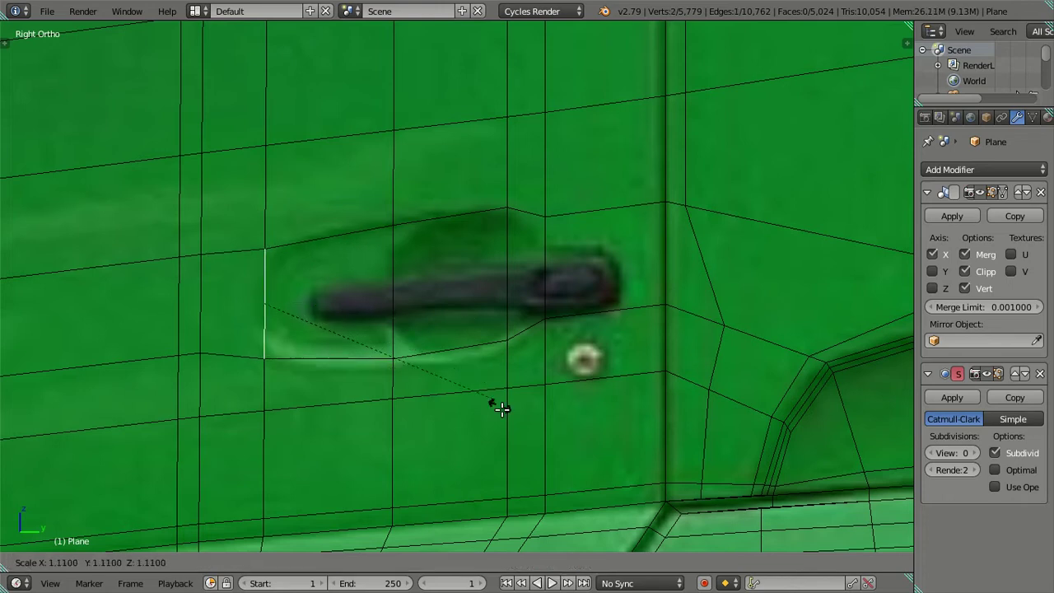
pyautogui.press('Escape')
# Step: Make the right-hand edge slightly taller and move it vertically to its new height
pyautogui.hotkey('ctrl', 'z')
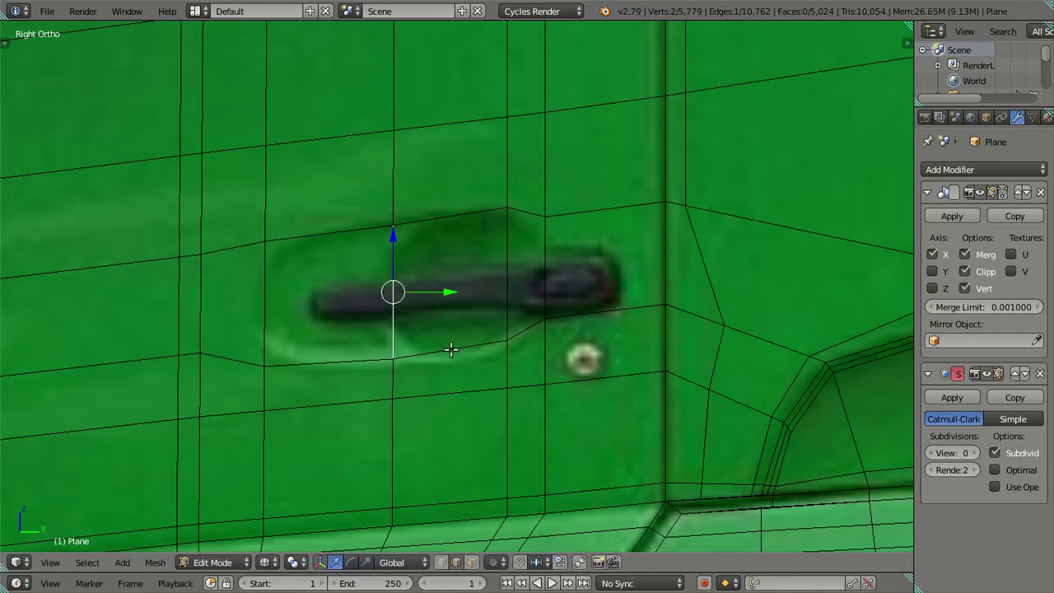
pyautogui.press('s')
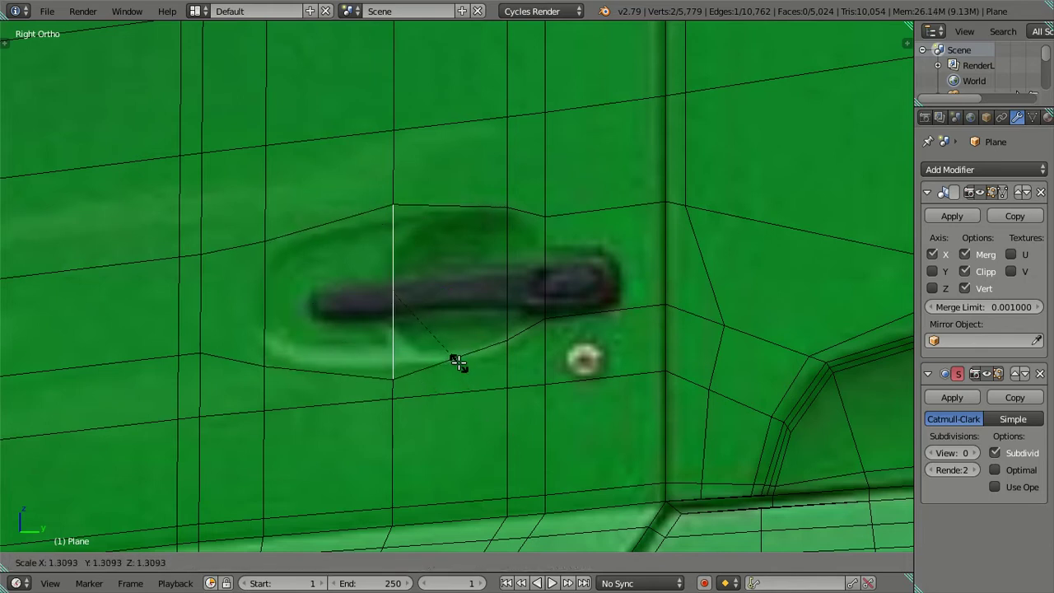
pyautogui.press('Escape')
pyautogui.hotkey('ctrl', 'z')
pyautogui.press('s')
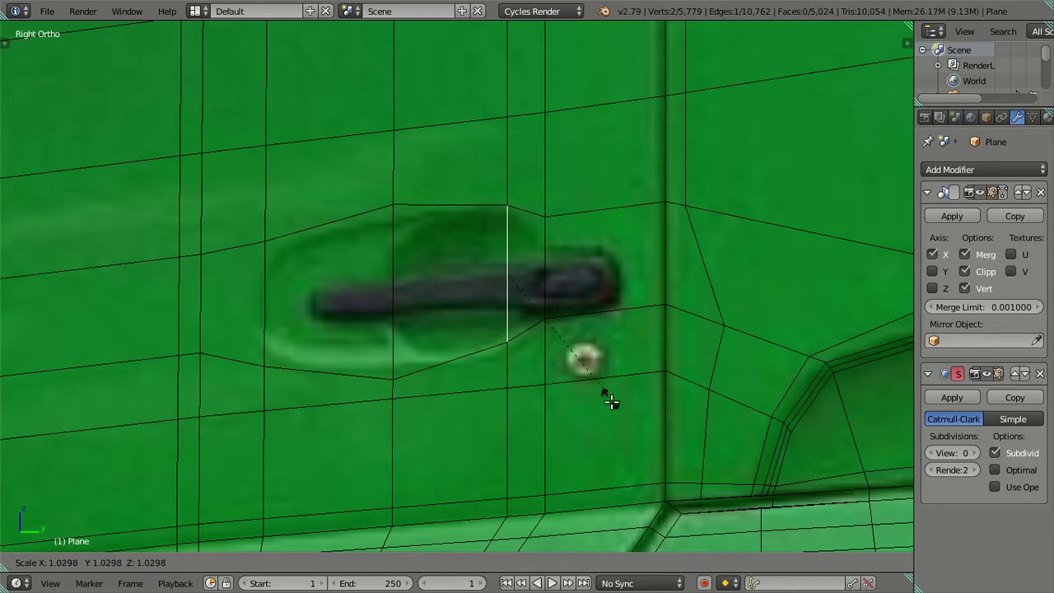
pyautogui.click(622, 425)
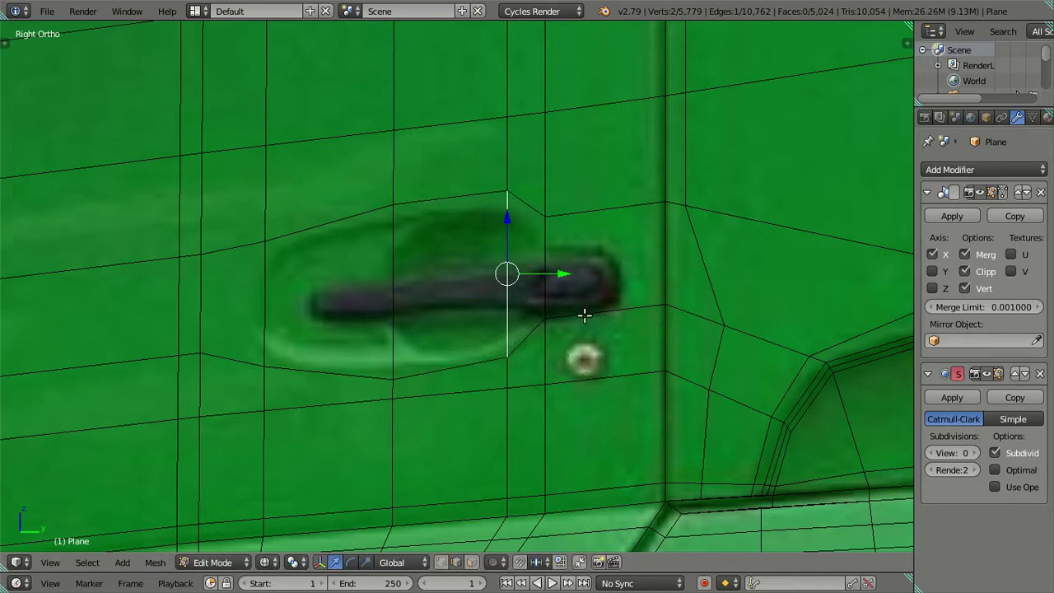
pyautogui.press('g')
pyautogui.press('z')
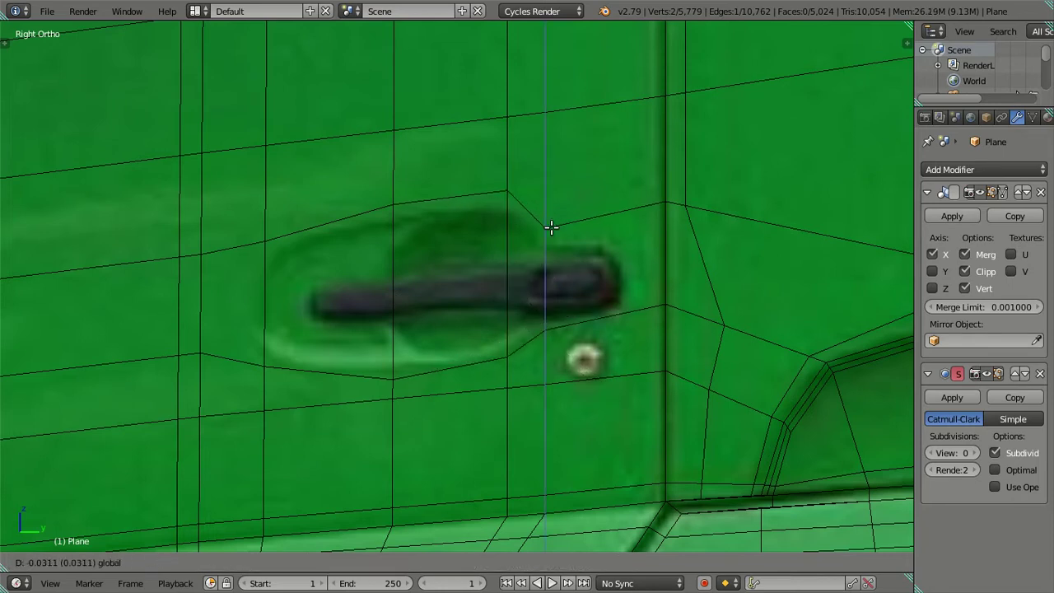
pyautogui.click(552, 228)
pyautogui.press('a')
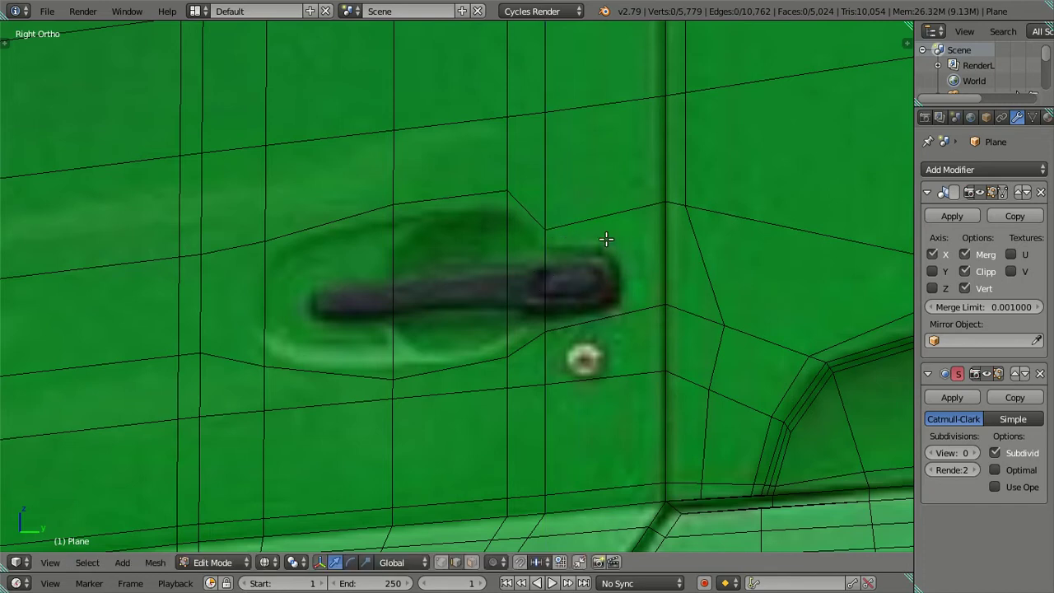
# Step: Place two edge loops near the handle's right end, dissolve them, and zoom to review
pyautogui.hotkey('ctrl', 'r')
pyautogui.scroll(3)
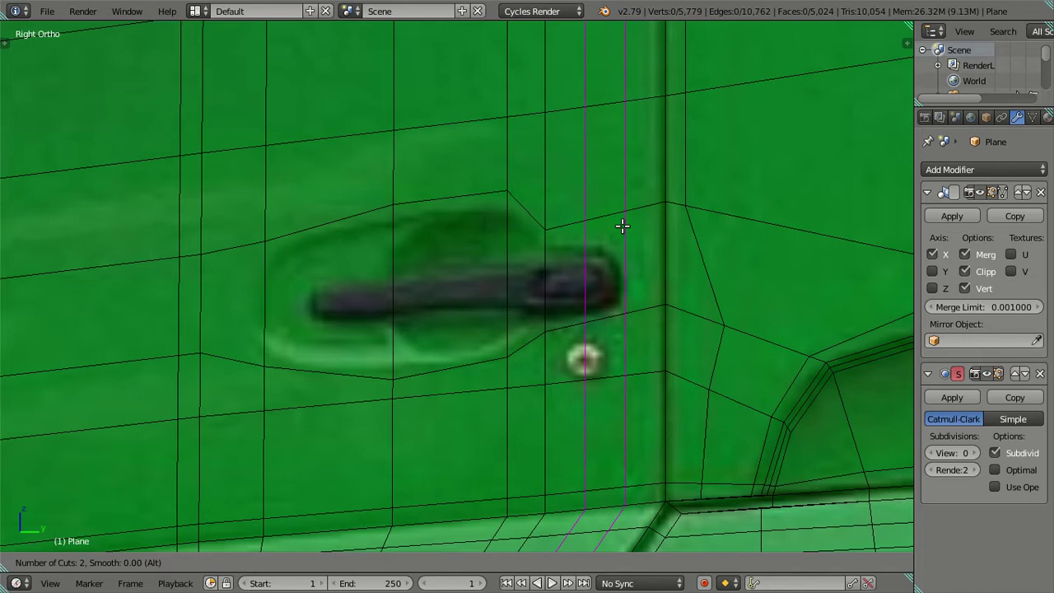
pyautogui.click(621, 226)
pyautogui.press('x')
pyautogui.click(770, 287)
pyautogui.scroll(-3)
pyautogui.scroll(-3)
pyautogui.scroll(-3)
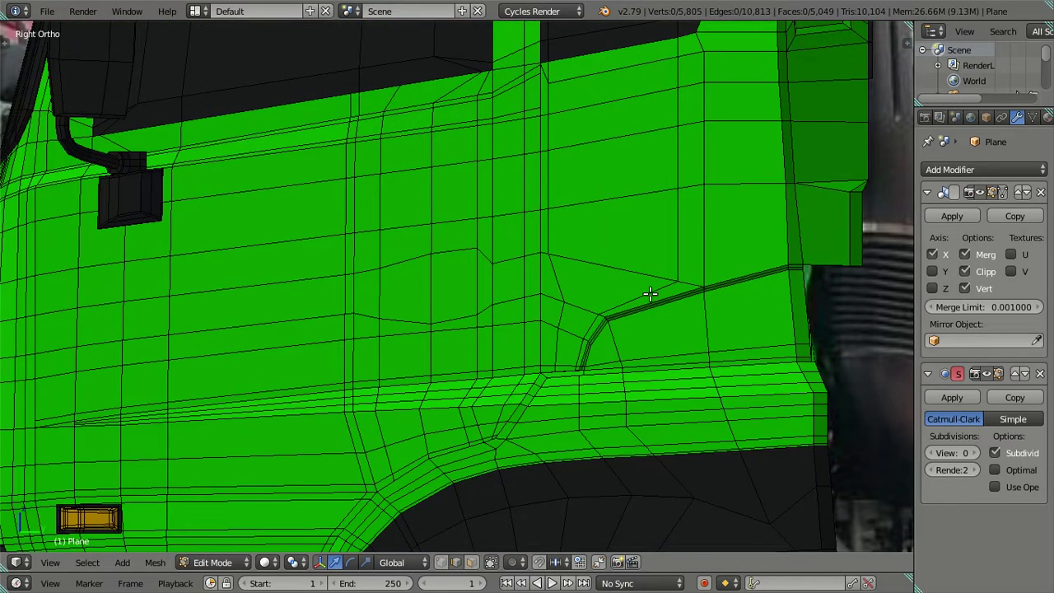
pyautogui.scroll(-3)
pyautogui.scroll(3)
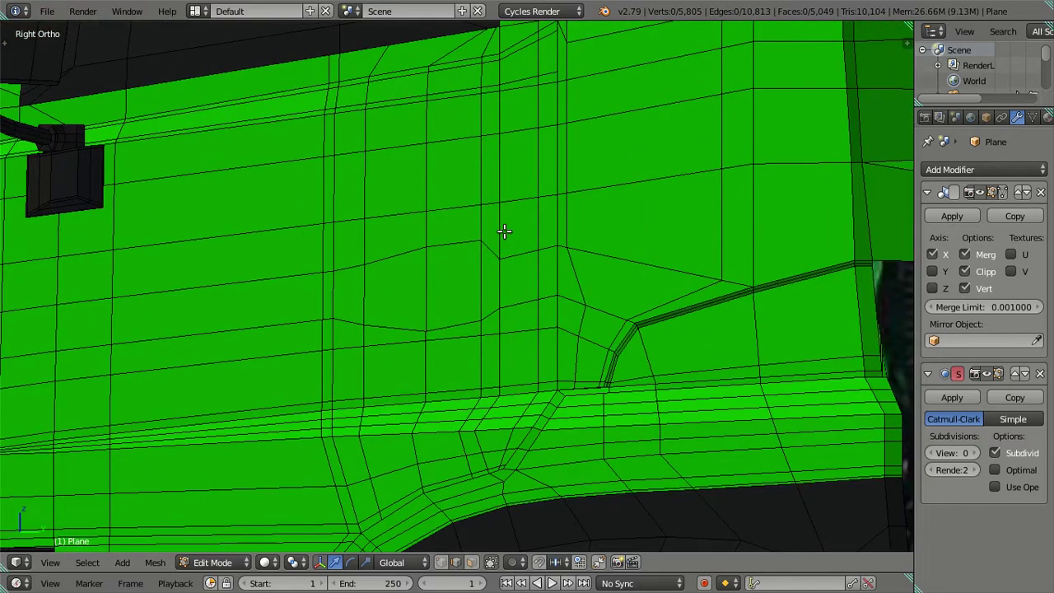
pyautogui.scroll(-3)
pyautogui.scroll(-3)
pyautogui.scroll(-3)
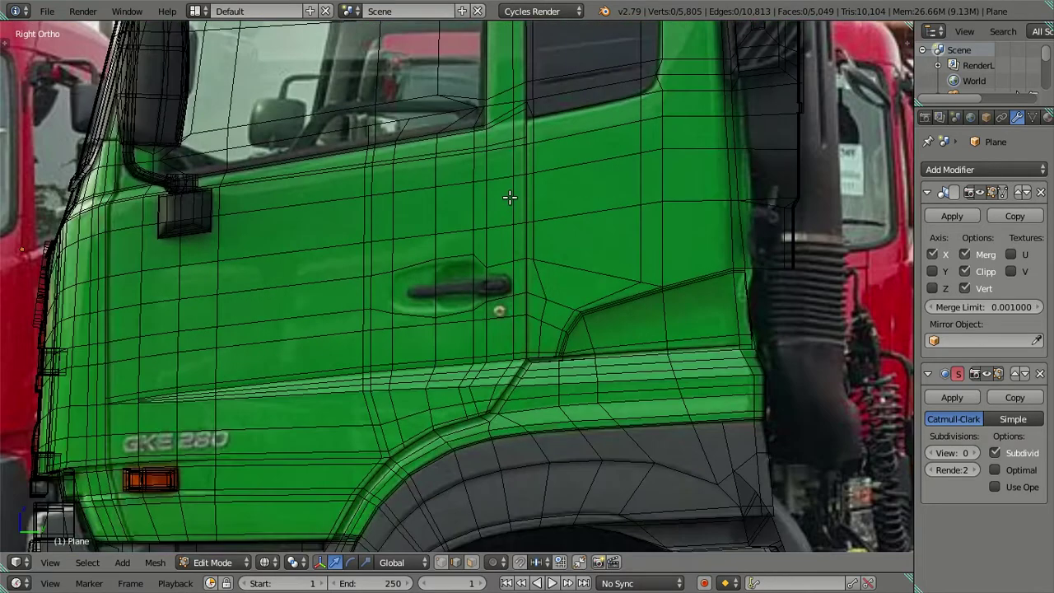
pyautogui.scroll(-3)
pyautogui.scroll(3)
pyautogui.scroll(3)
pyautogui.scroll(3)
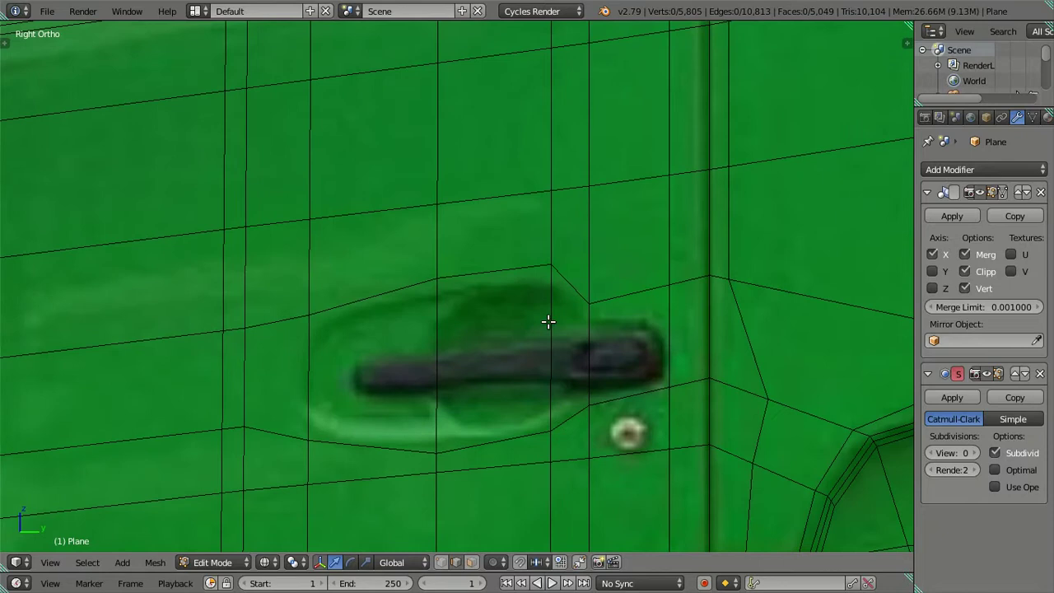
pyautogui.scroll(3)
# Step: Move the edges right of the handle vertically to step the recess outline
pyautogui.rightClick(535, 283)
pyautogui.press('g')
pyautogui.press('z')
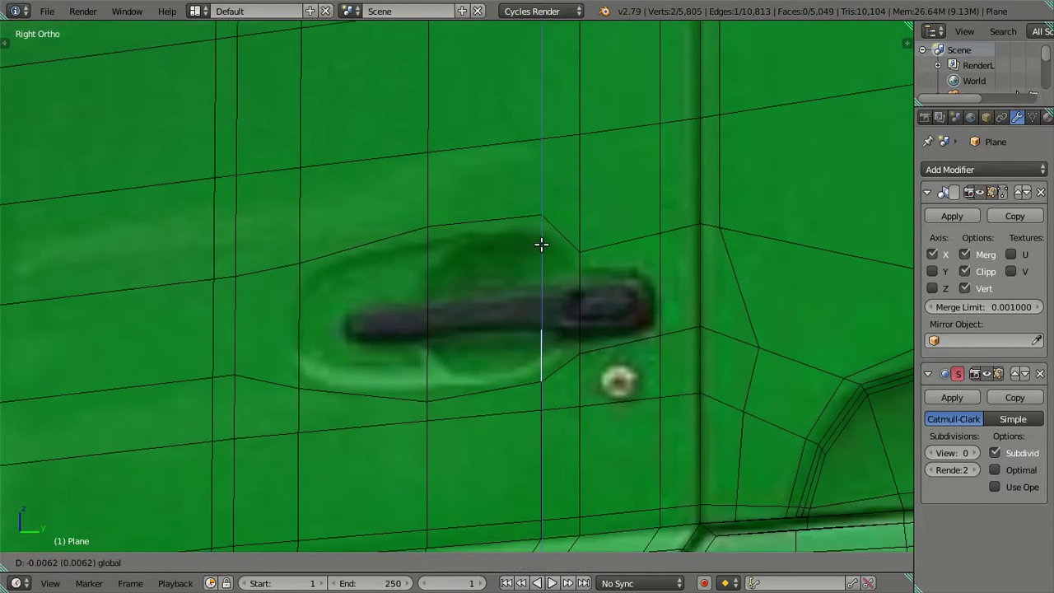
pyautogui.click(543, 245)
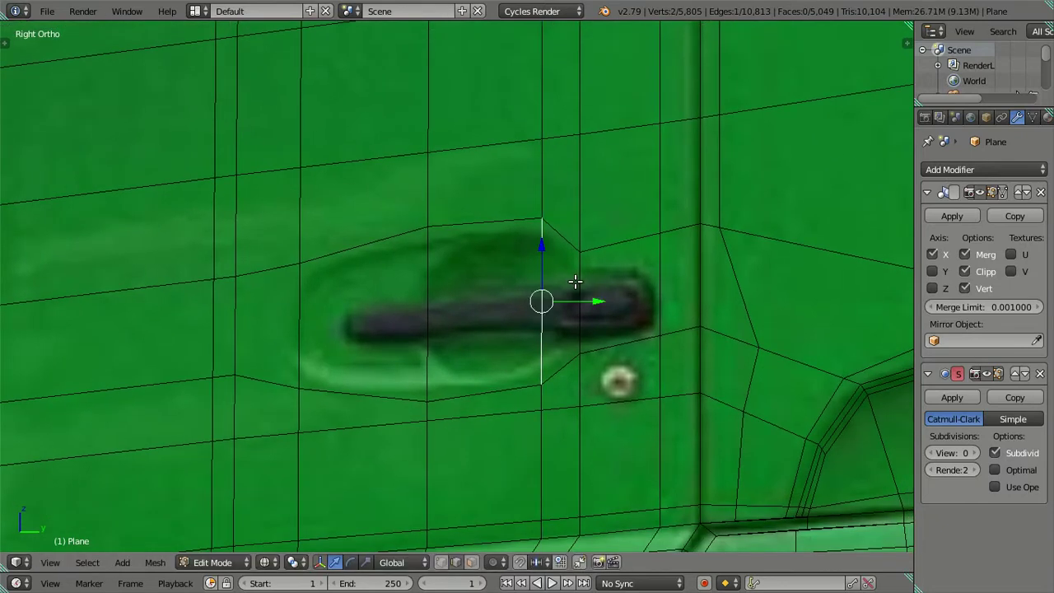
pyautogui.press('g')
pyautogui.press('z')
pyautogui.click(661, 267)
# Step: Lower the edge beside the door seam and shrink it vertically to fit the lock area
pyautogui.rightClick(662, 268)
pyautogui.press('g')
pyautogui.press('z')
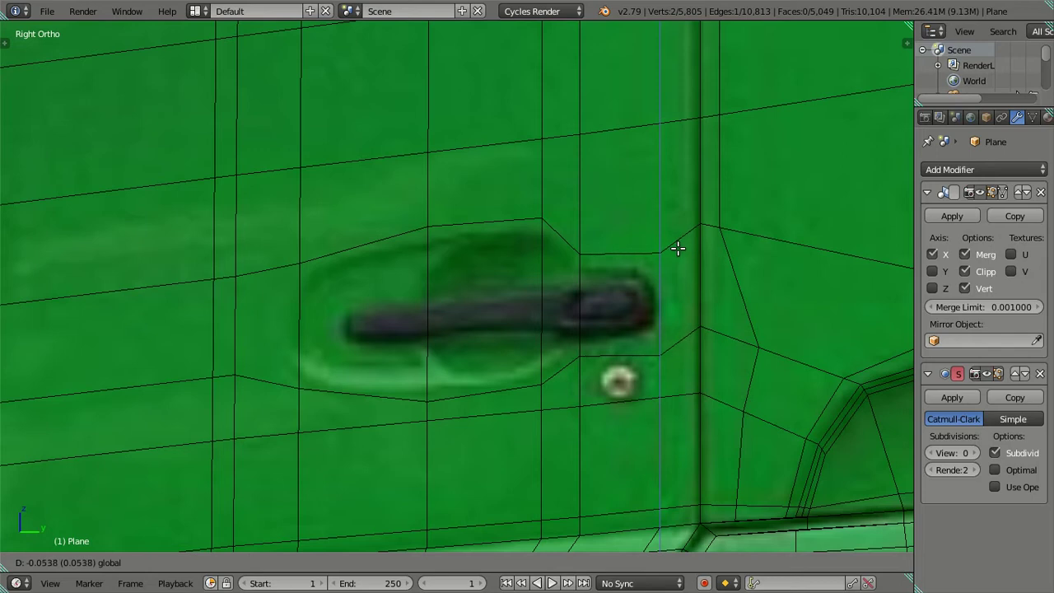
pyautogui.click(677, 248)
pyautogui.rightClick(569, 286)
pyautogui.rightClick(660, 289)
pyautogui.press('s')
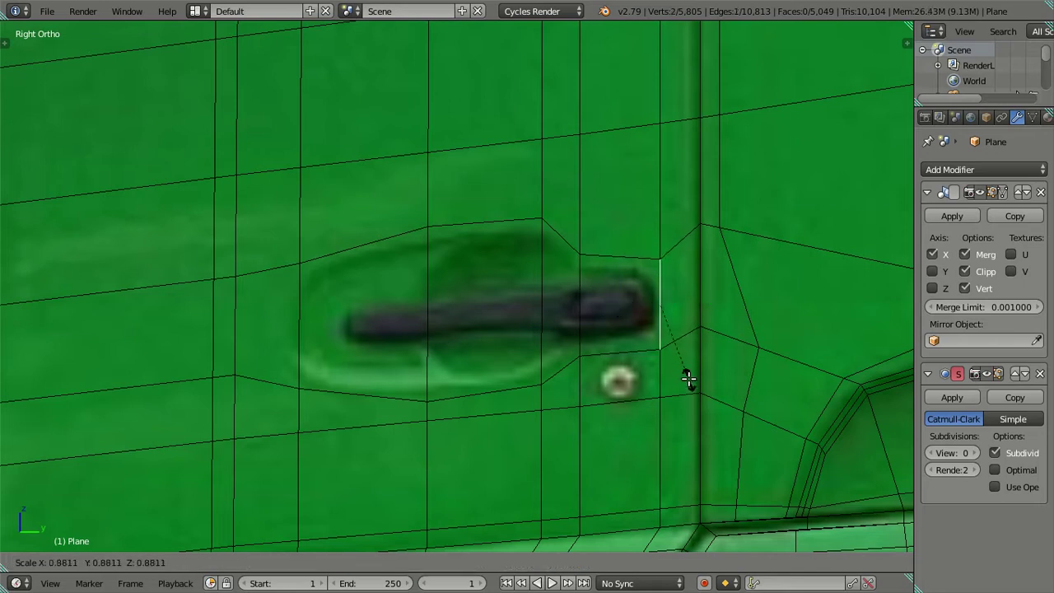
pyautogui.click(688, 379)
pyautogui.press('a')
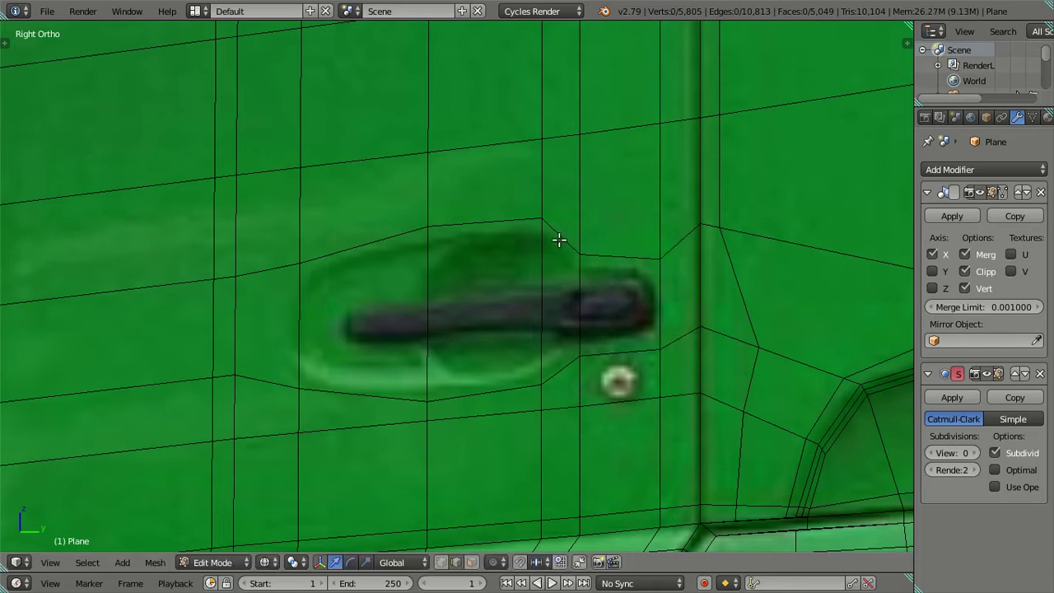
# Step: Try resizing the recess's middle edge, cancel it, and clear the selection
pyautogui.rightClick(533, 269)
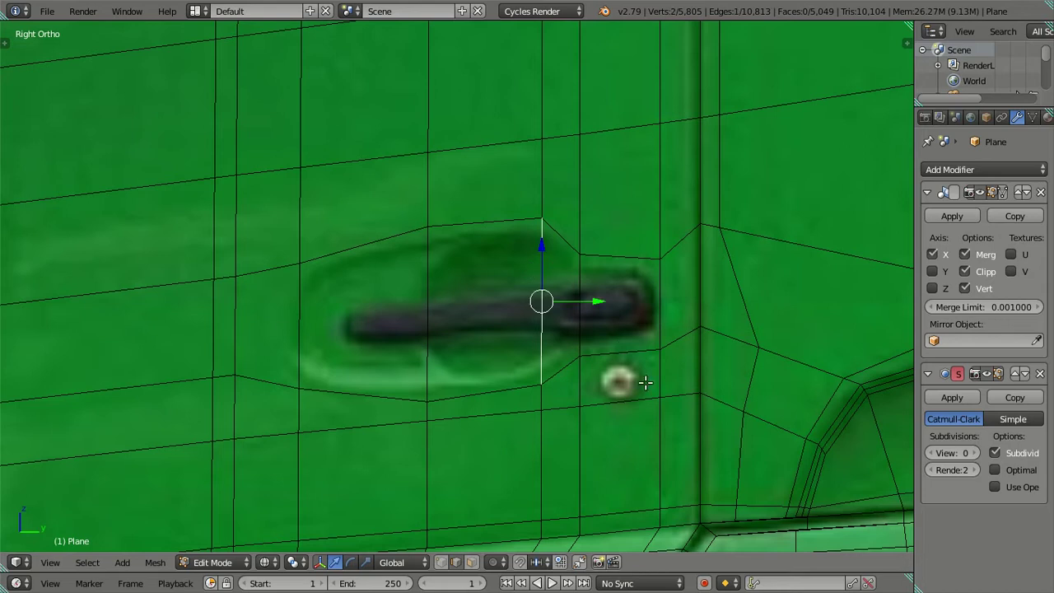
pyautogui.press('s')
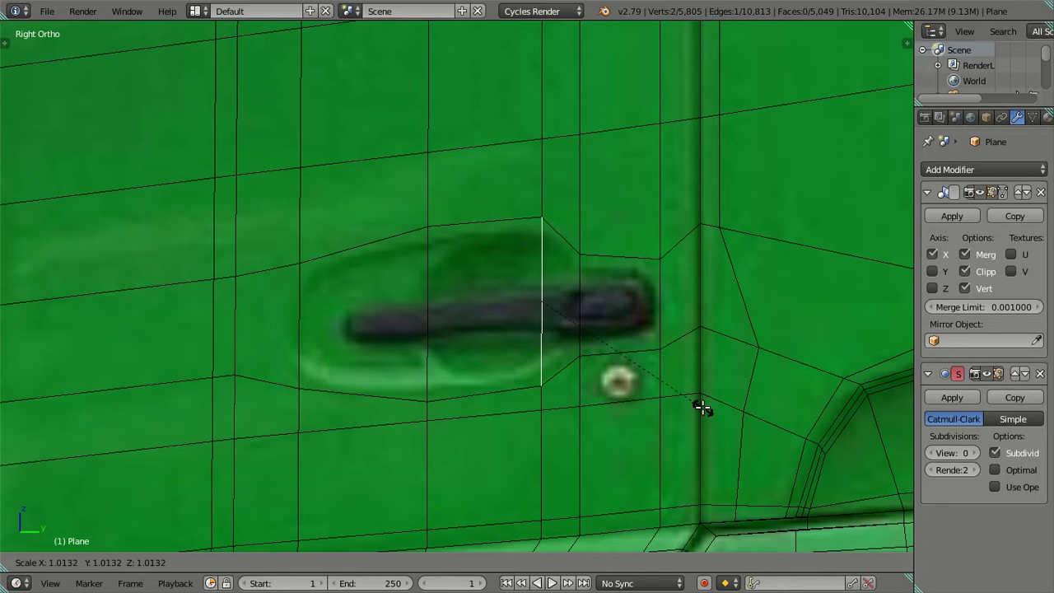
pyautogui.rightClick(704, 407)
pyautogui.rightClick(299, 307)
pyautogui.press('a')
pyautogui.scroll(-3)
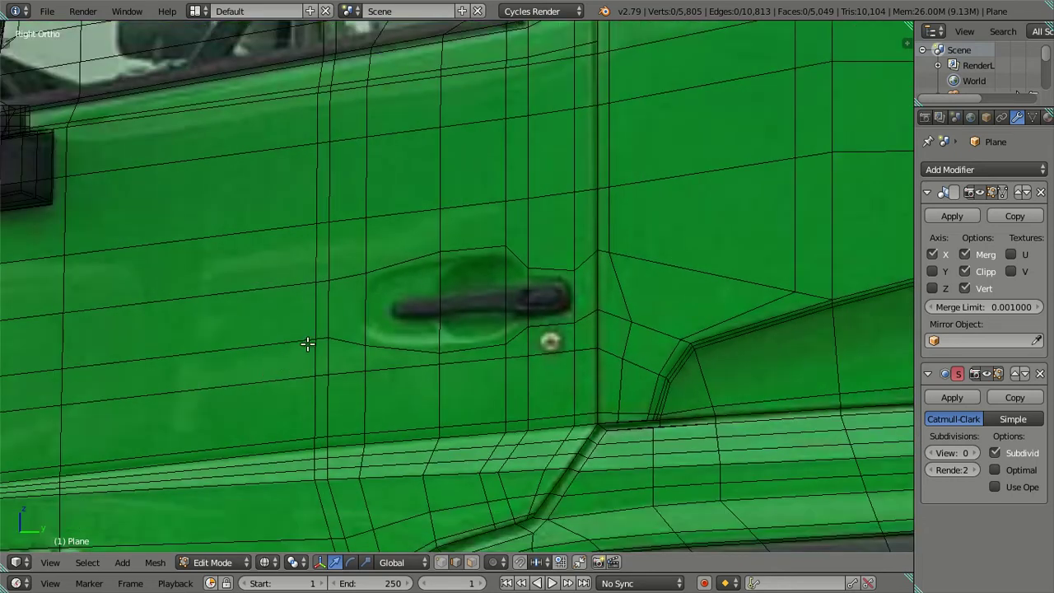
pyautogui.scroll(-3)
pyautogui.scroll(3)
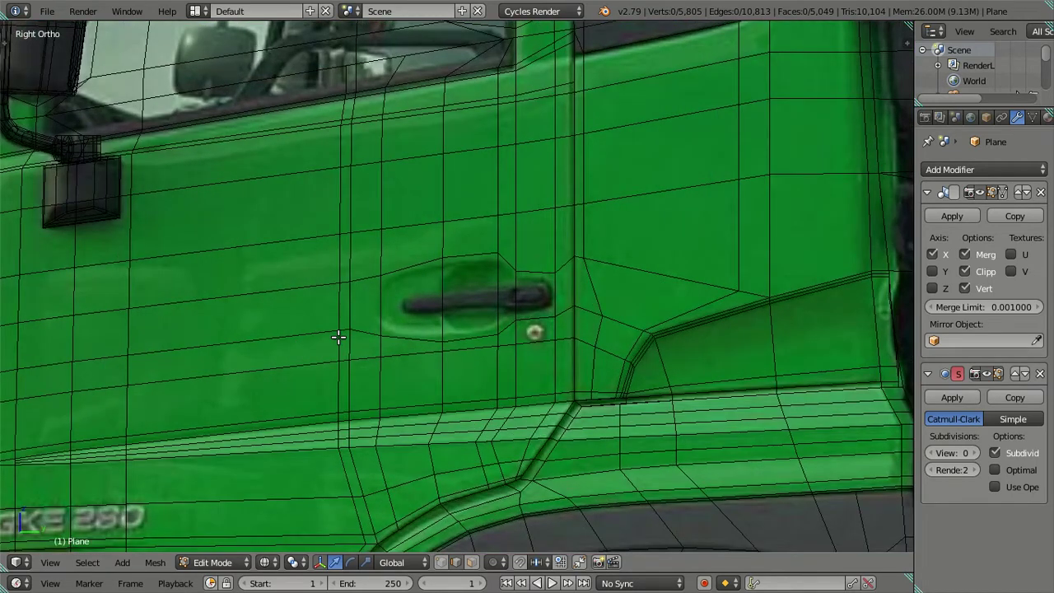
pyautogui.scroll(3)
pyautogui.scroll(3)
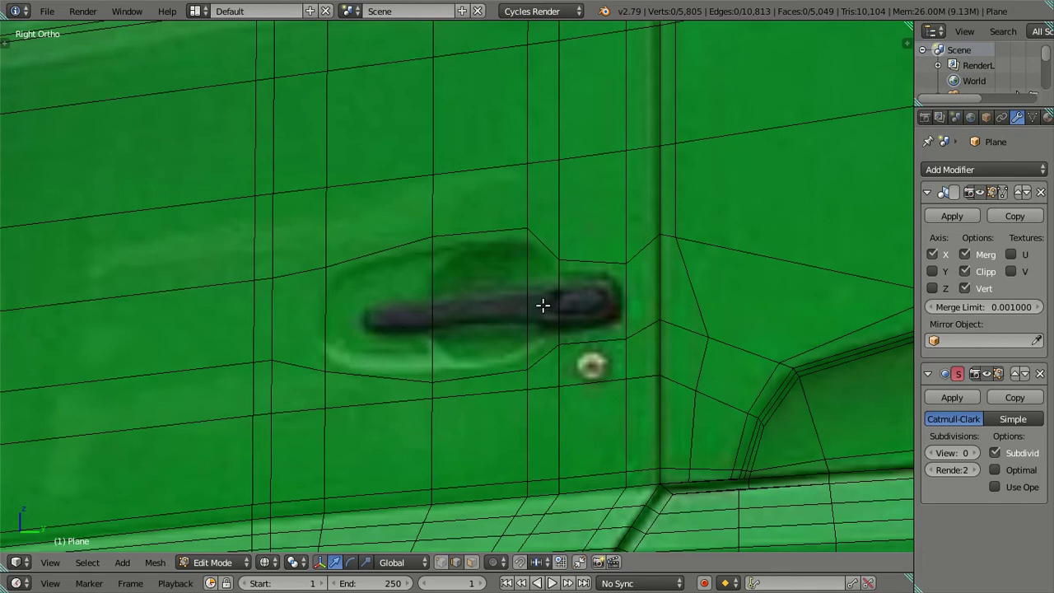
pyautogui.rightClick(322, 321)
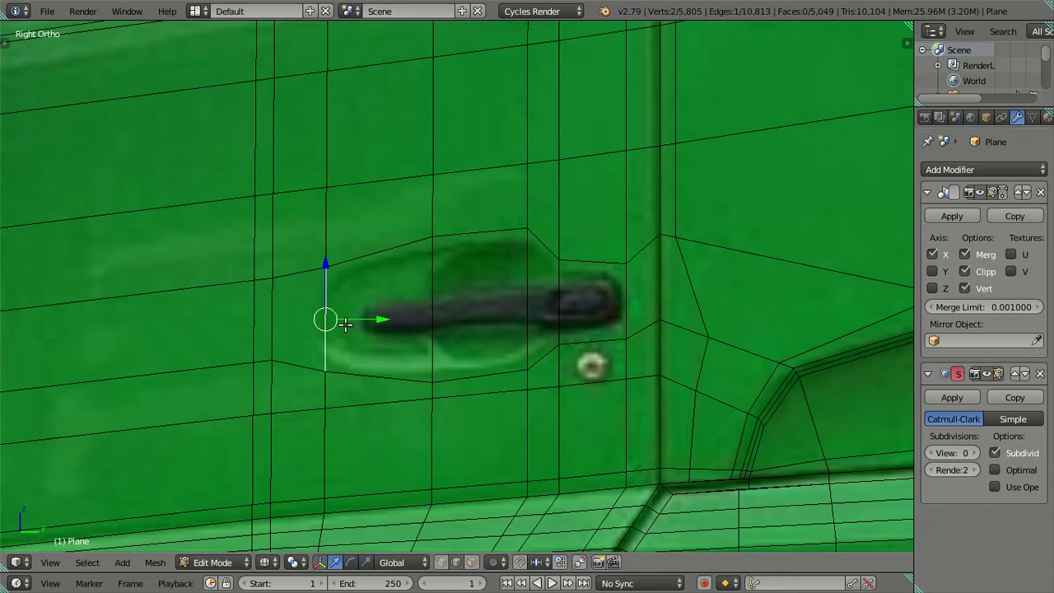
pyautogui.scroll(-3)
pyautogui.scroll(3)
pyautogui.scroll(3)
pyautogui.hotkey('ctrl', 'r')
pyautogui.scroll(3)
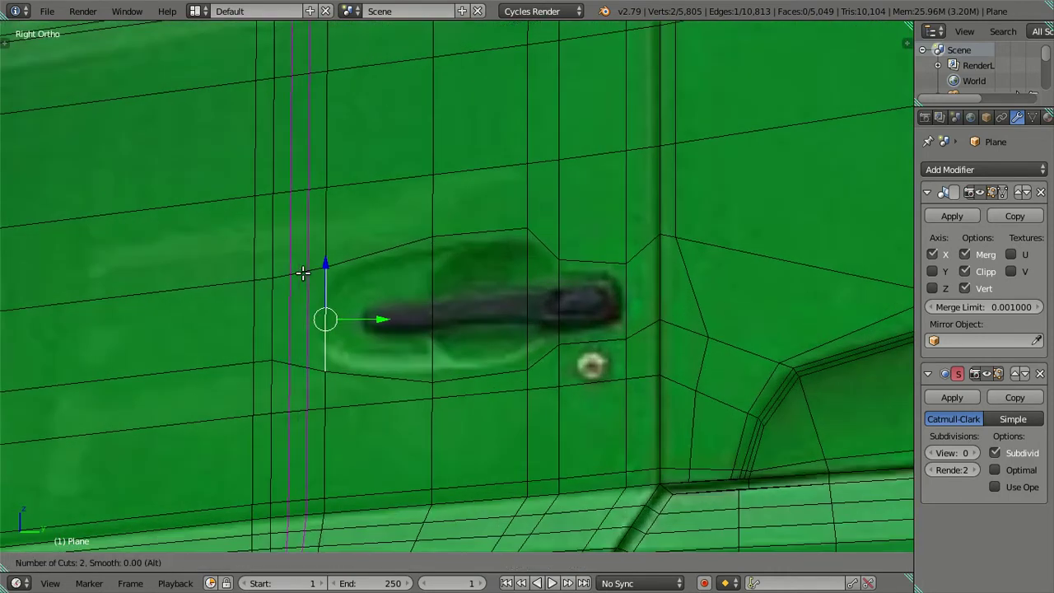
pyautogui.click(303, 273)
pyautogui.rightClick(297, 293)
pyautogui.press('g')
pyautogui.press('g')
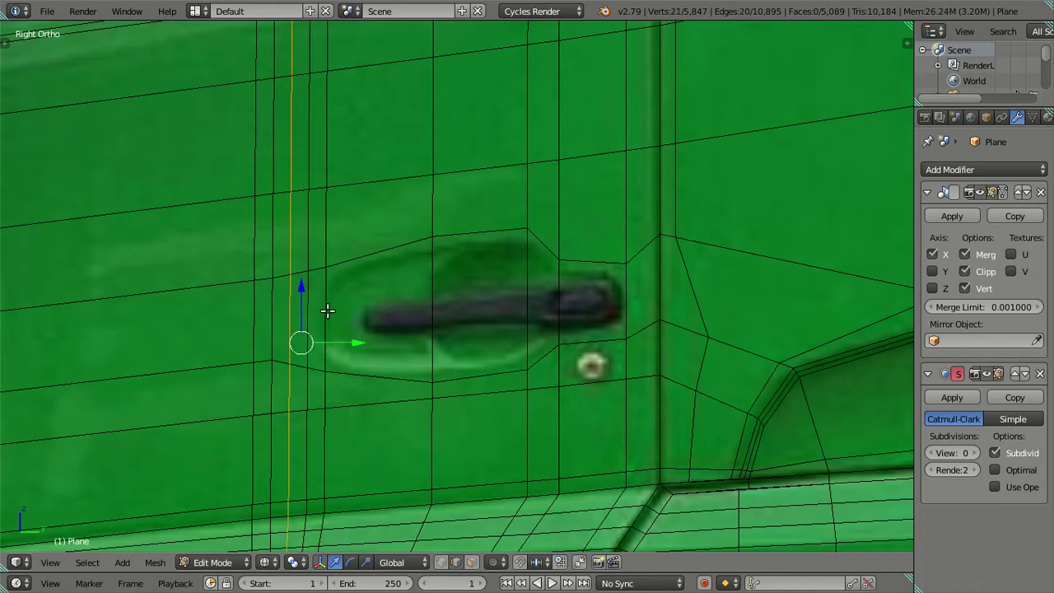
pyautogui.click(393, 317)
pyautogui.press('x')
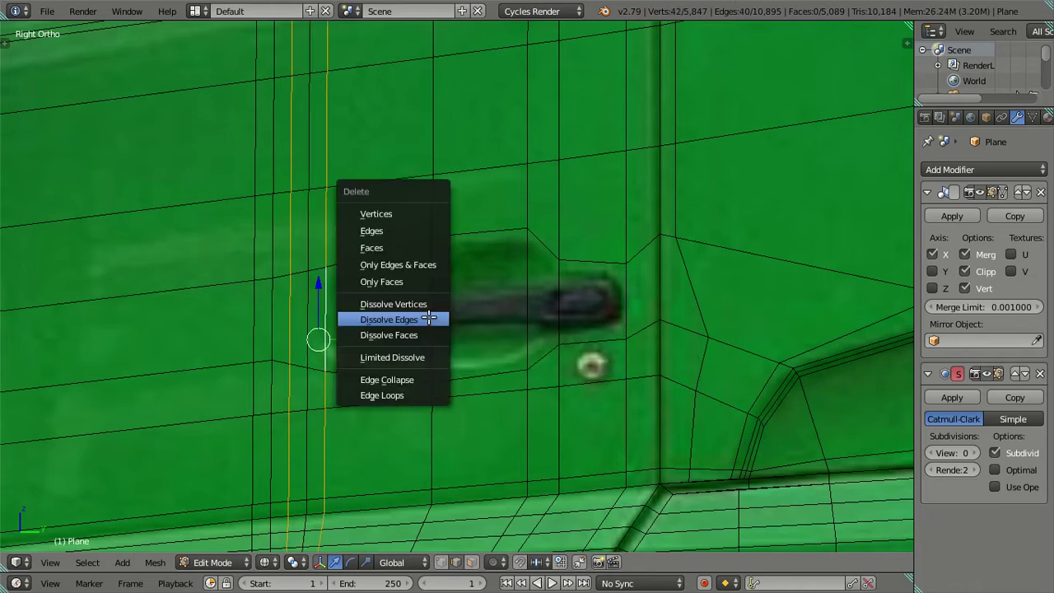
pyautogui.click(425, 316)
pyautogui.scroll(-3)
pyautogui.scroll(-3)
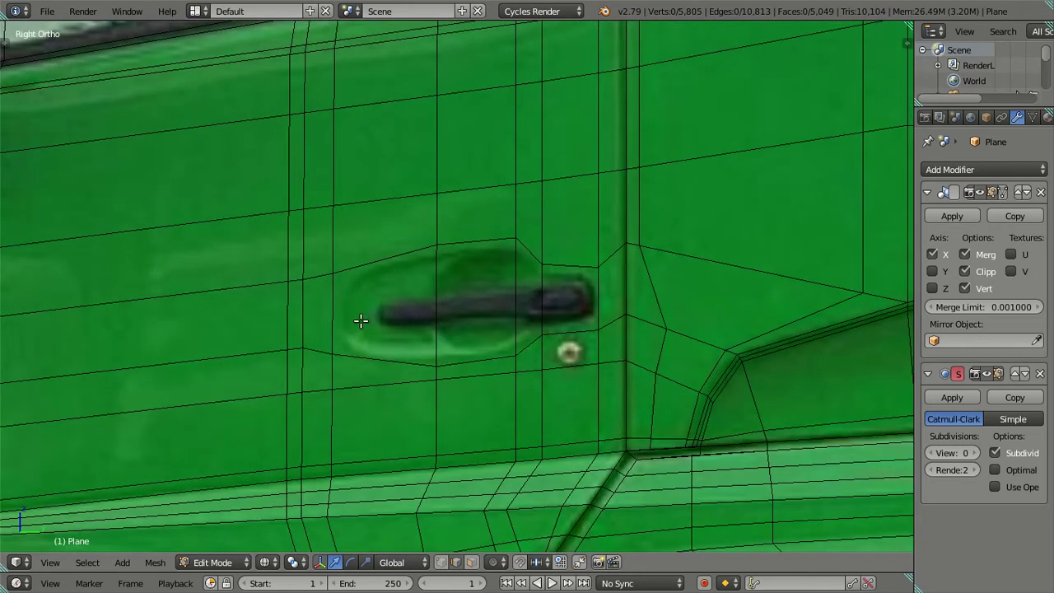
pyautogui.scroll(3)
# Step: Nudge the vertical edge left of the door handle slightly down, then deselect all
pyautogui.rightClick(310, 325)
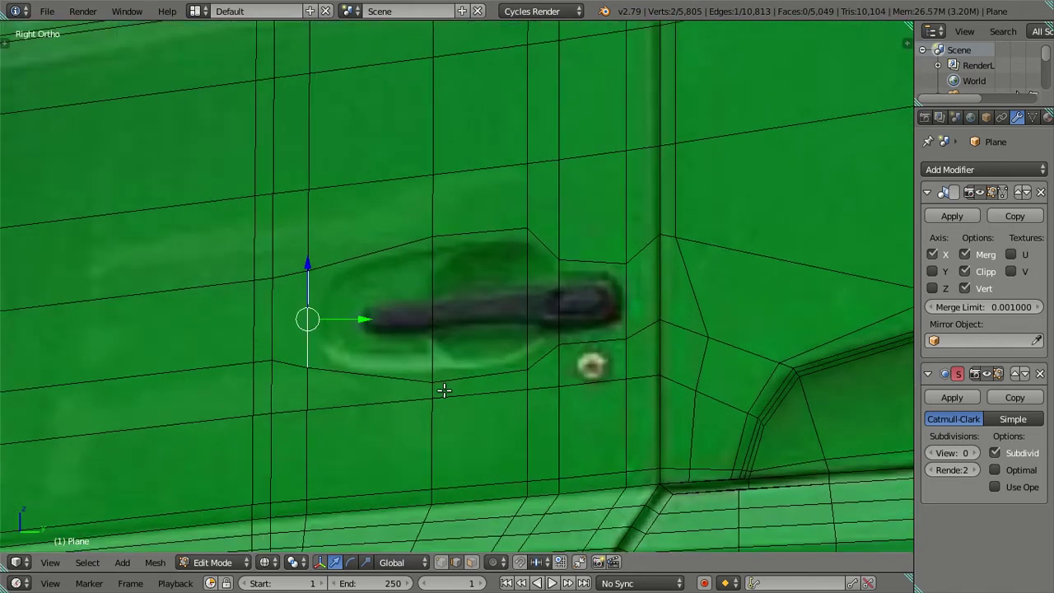
pyautogui.press('g')
pyautogui.click(453, 400)
pyautogui.press('a')
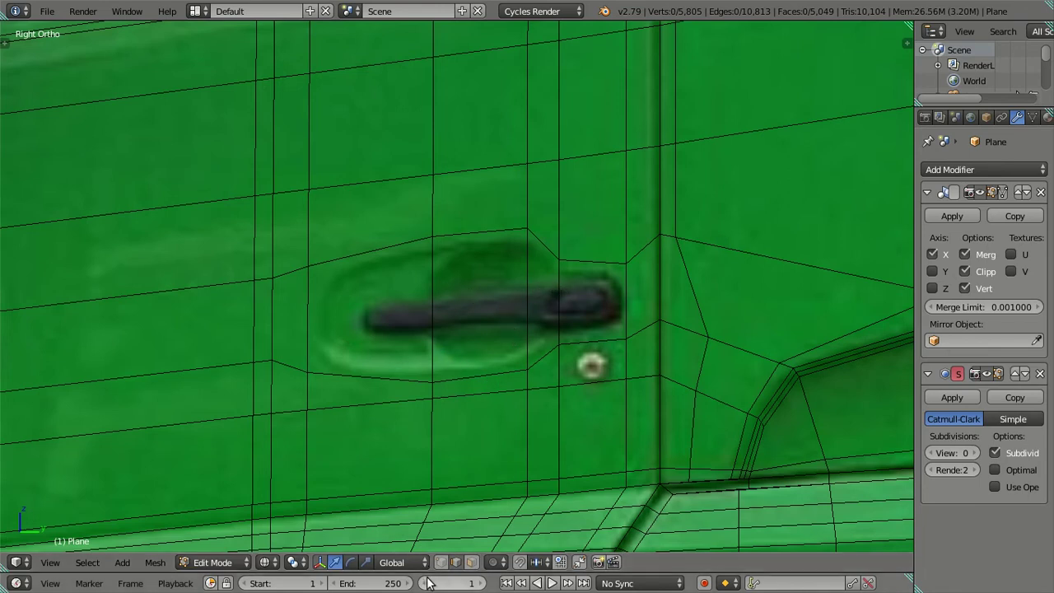
# Step: In face mode, extrude the four handle faces in place and shrink them inward
pyautogui.click(471, 561)
pyautogui.rightClick(357, 321)
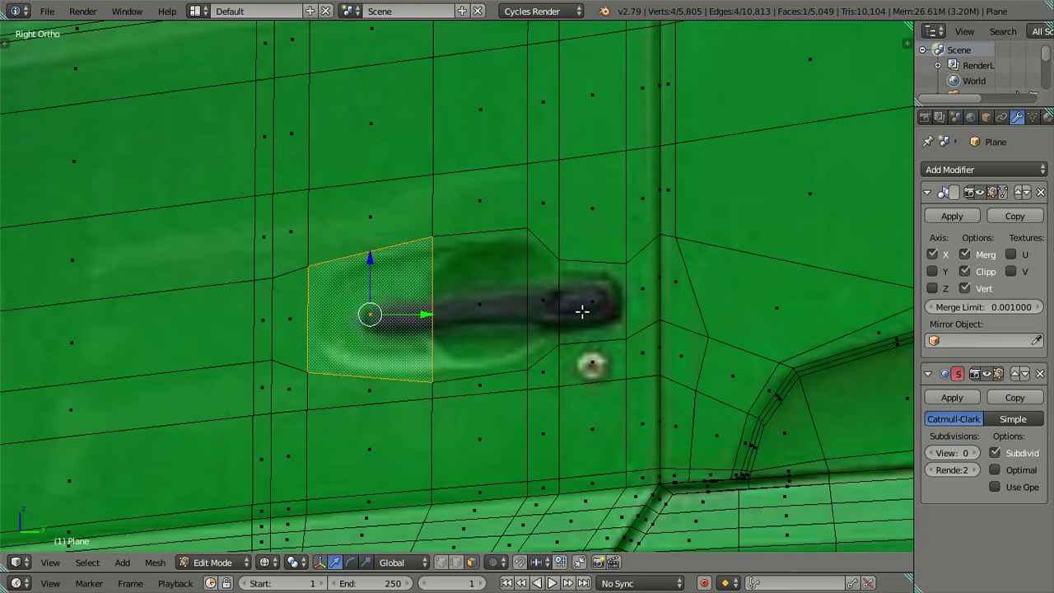
pyautogui.rightClick(582, 311)
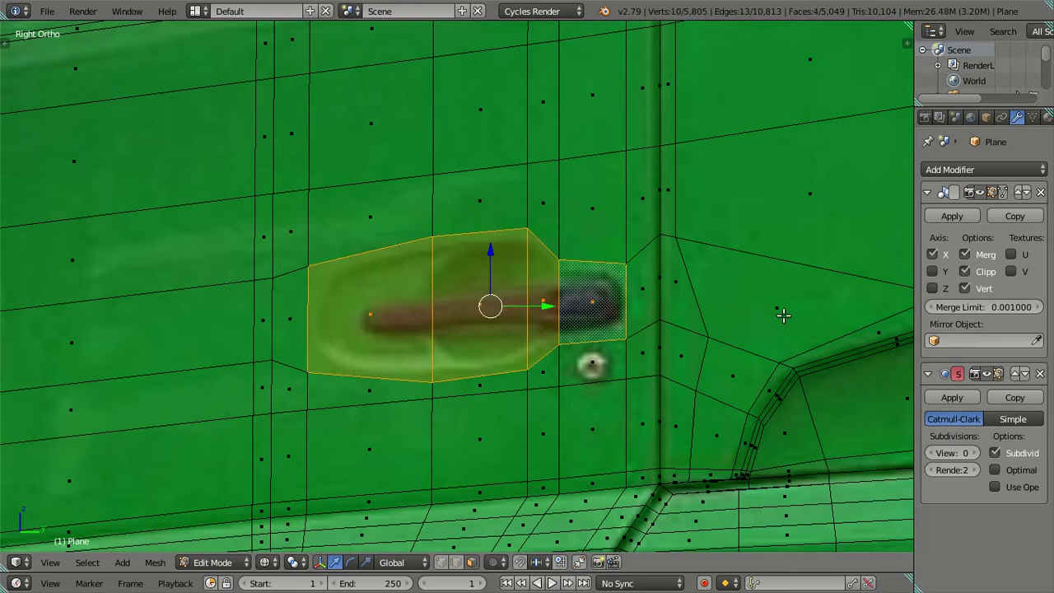
pyautogui.press('e')
pyautogui.press('s')
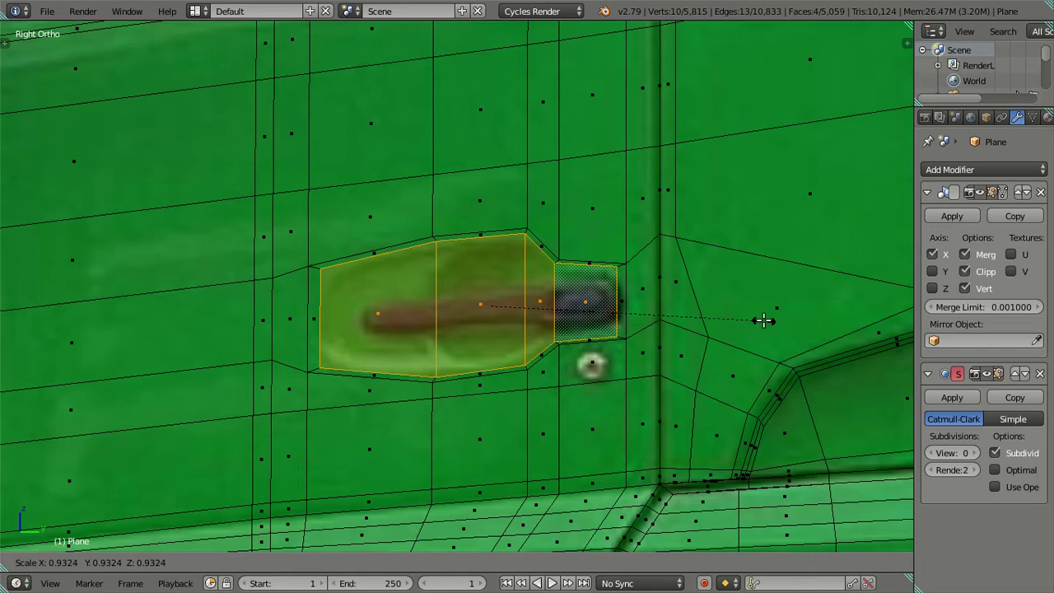
pyautogui.click(764, 320)
# Step: Flatten the inset handle faces vertically with S Z, then pick the recess step edge in edge mode
pyautogui.scroll(3)
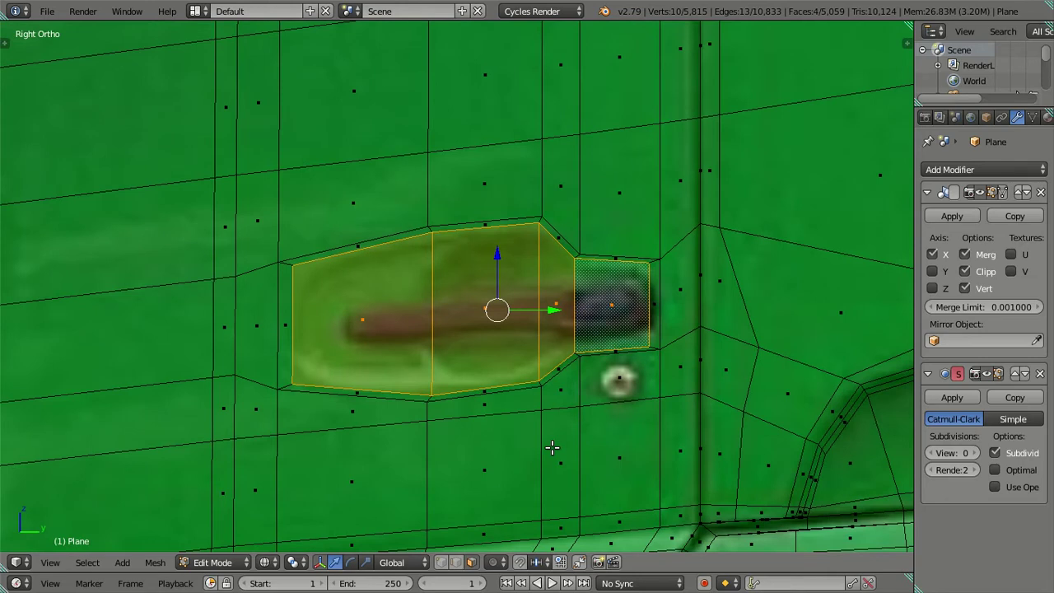
pyautogui.press('s')
pyautogui.press('z')
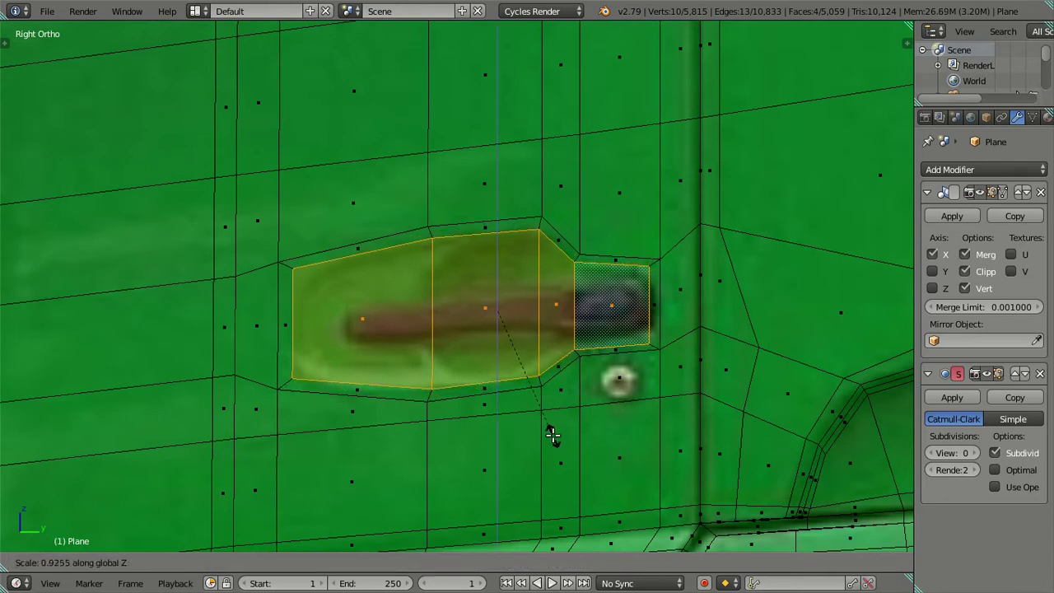
pyautogui.click(552, 434)
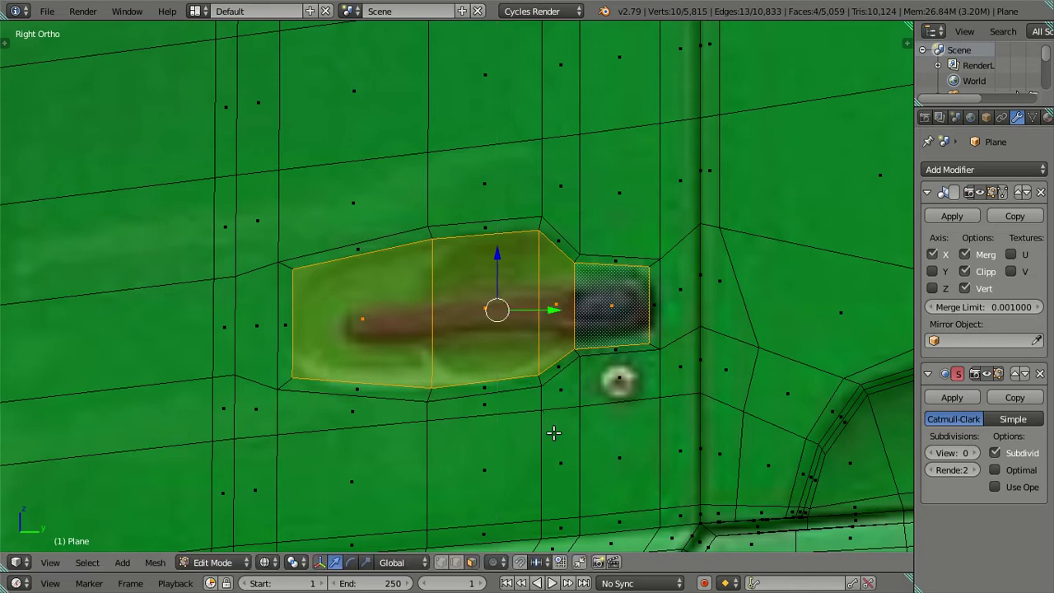
pyautogui.click(455, 562)
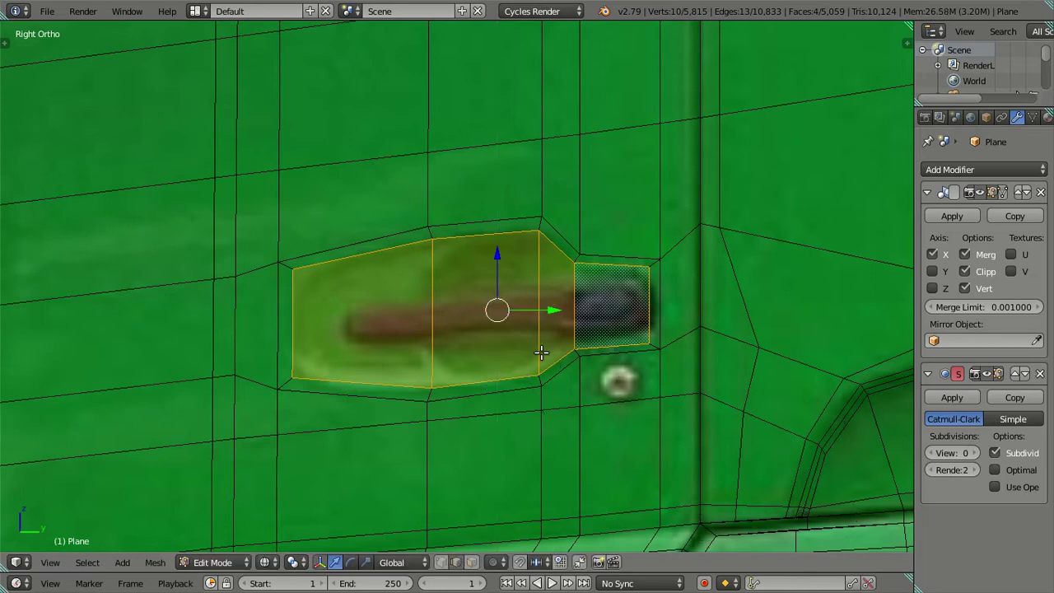
pyautogui.rightClick(433, 347)
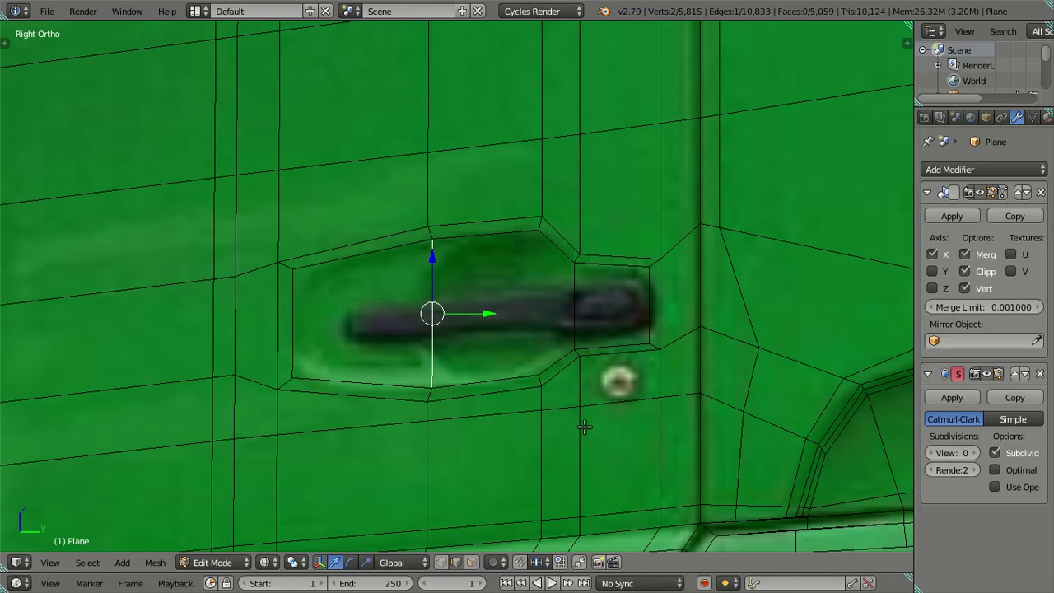
# Step: Try moving the step edge and the recess end edges, cancelling each attempt
pyautogui.press('g')
pyautogui.press('Escape')
pyautogui.press('a')
pyautogui.rightClick(646, 304)
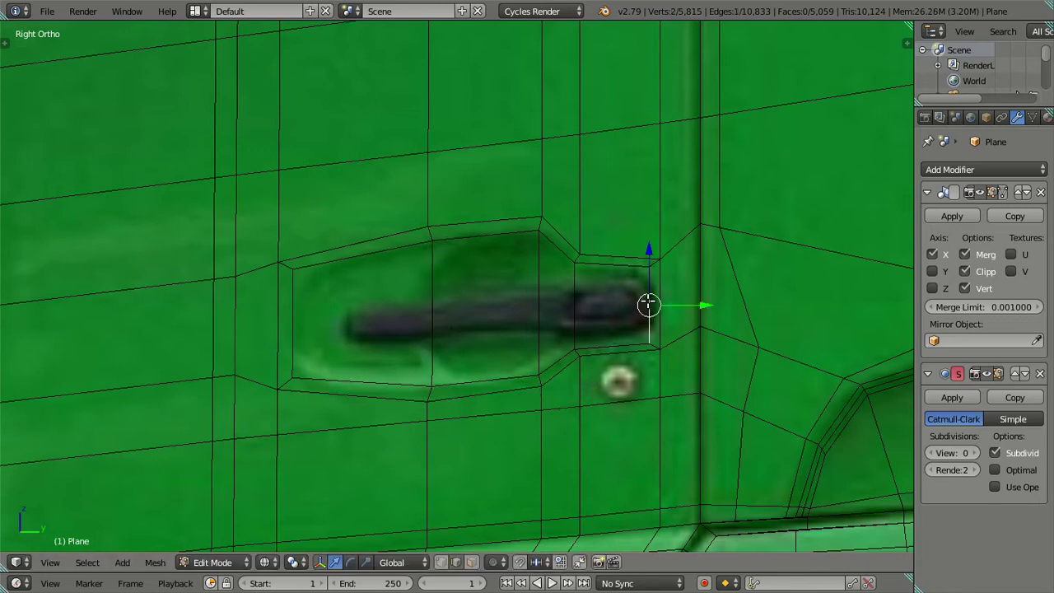
pyautogui.press('g')
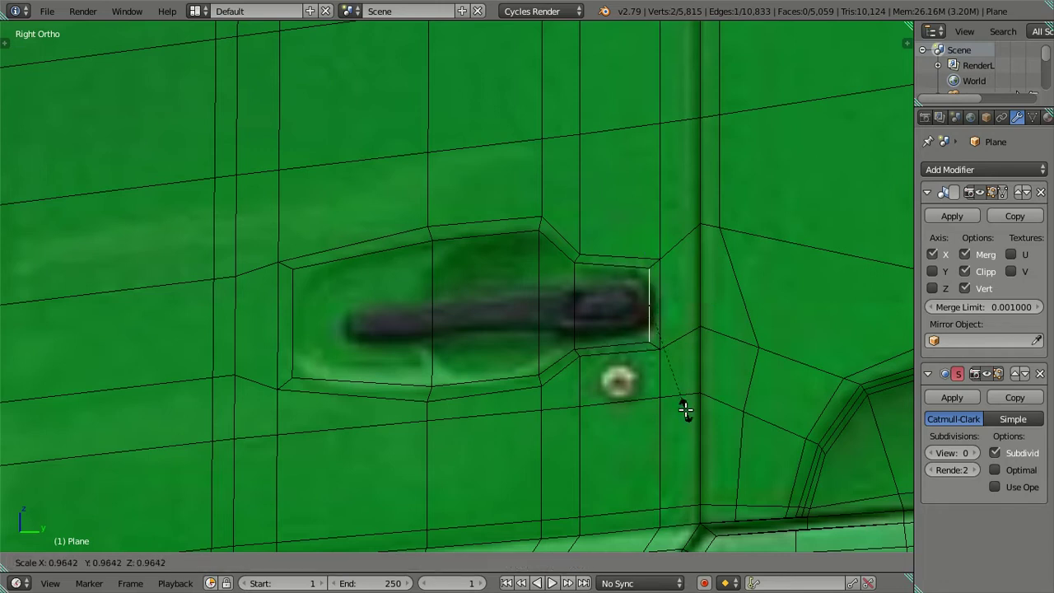
pyautogui.press('Escape')
pyautogui.rightClick(567, 295)
pyautogui.press('g')
pyautogui.press('Escape')
pyautogui.scroll(3)
# Step: Slide the outer end edge along Y onto the handle tip, leaving the step edge unchanged
pyautogui.press('g')
pyautogui.press('y')
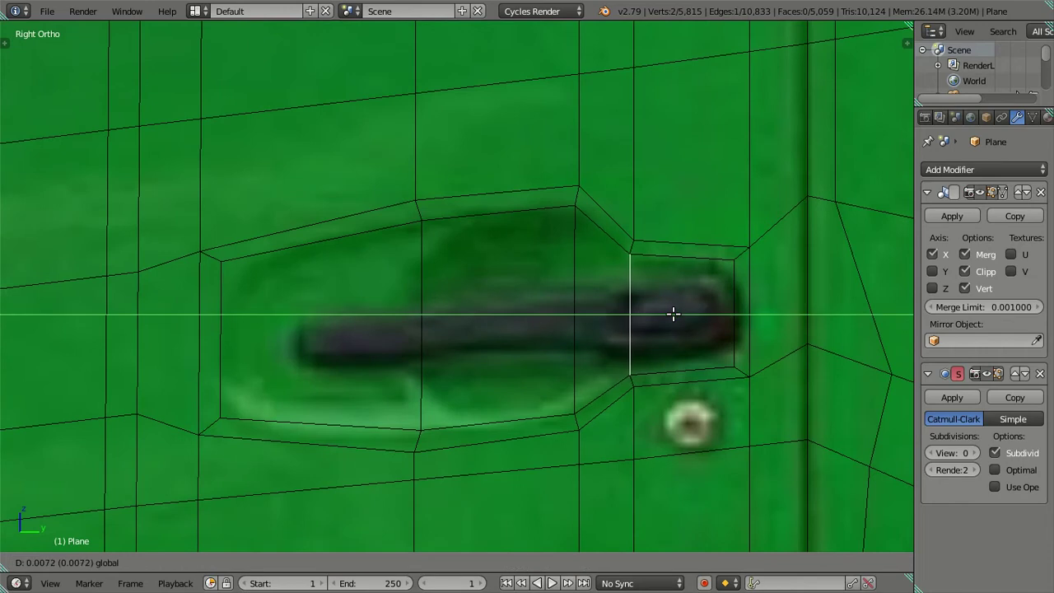
pyautogui.click(675, 313)
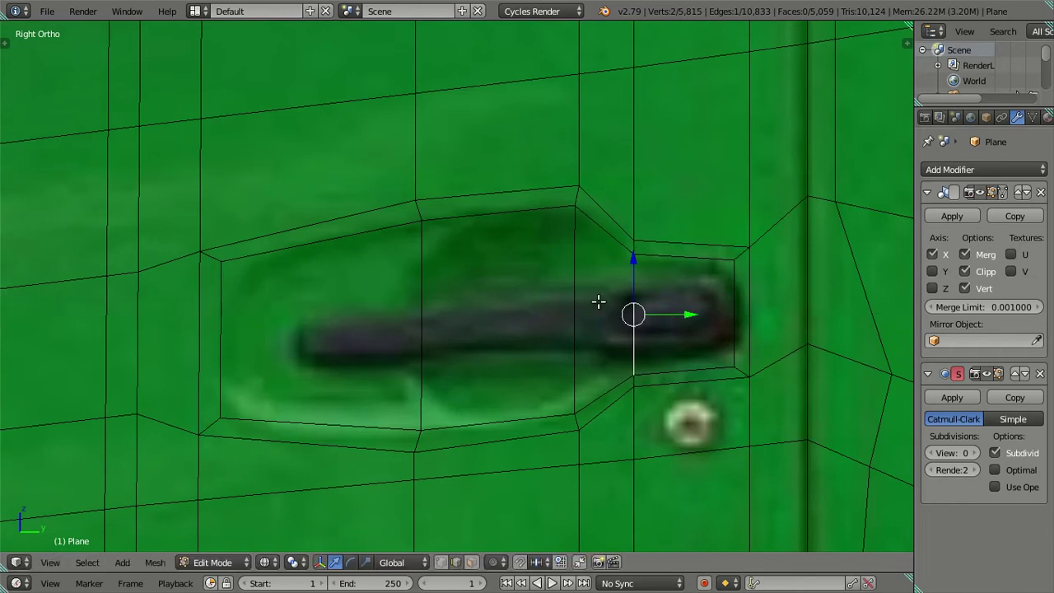
pyautogui.press('a')
pyautogui.rightClick(576, 286)
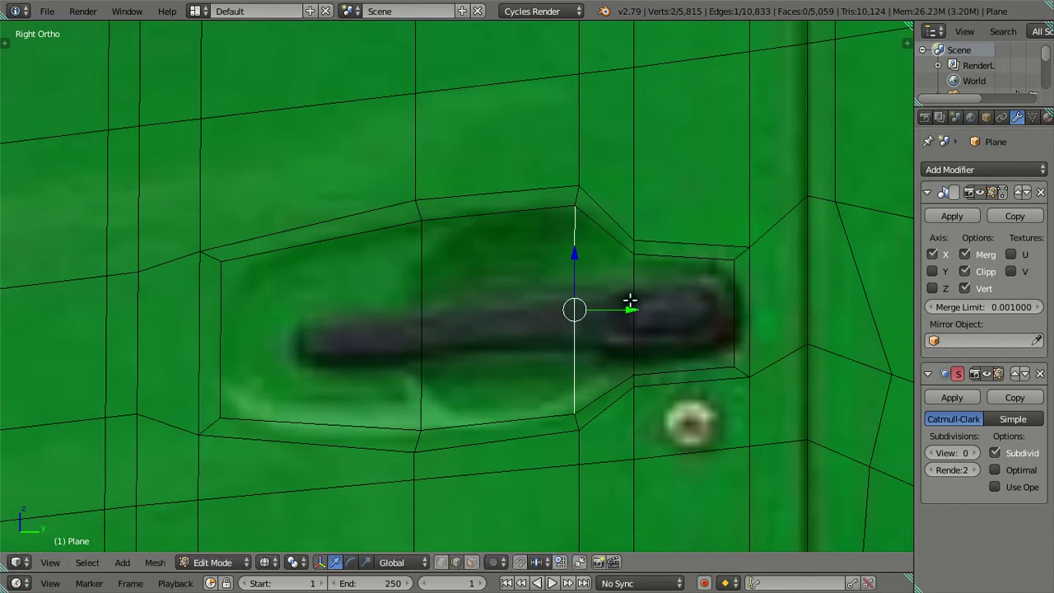
pyautogui.press('g')
pyautogui.press('y')
pyautogui.rightClick(636, 301)
pyautogui.press('a')
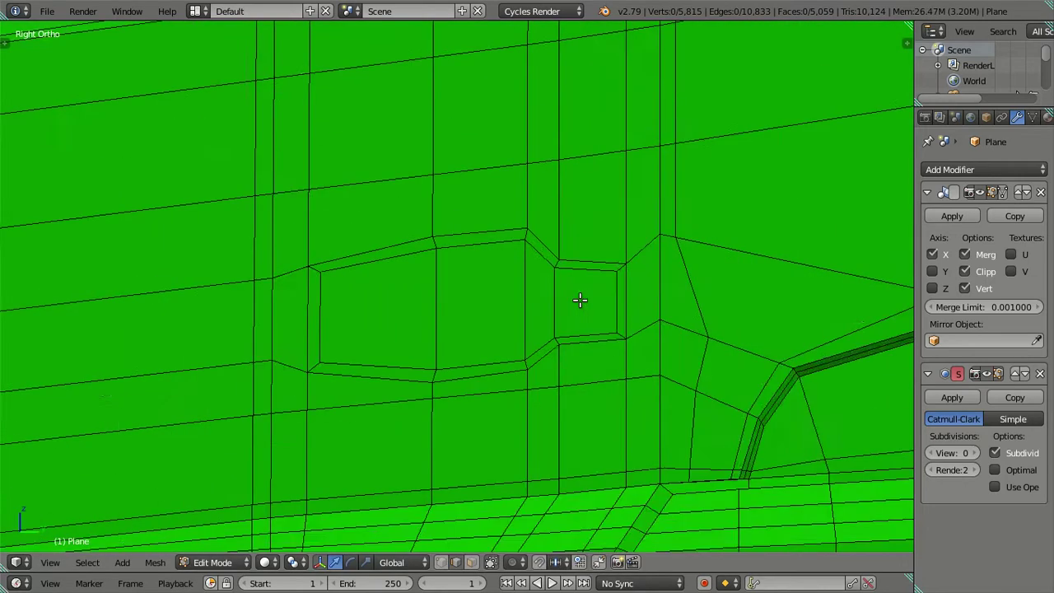
pyautogui.press('Tab')
pyautogui.moveTo(521, 330); pyautogui.dragTo(570, 354)
pyautogui.scroll(3)
pyautogui.press('KP_3')
pyautogui.scroll(3)
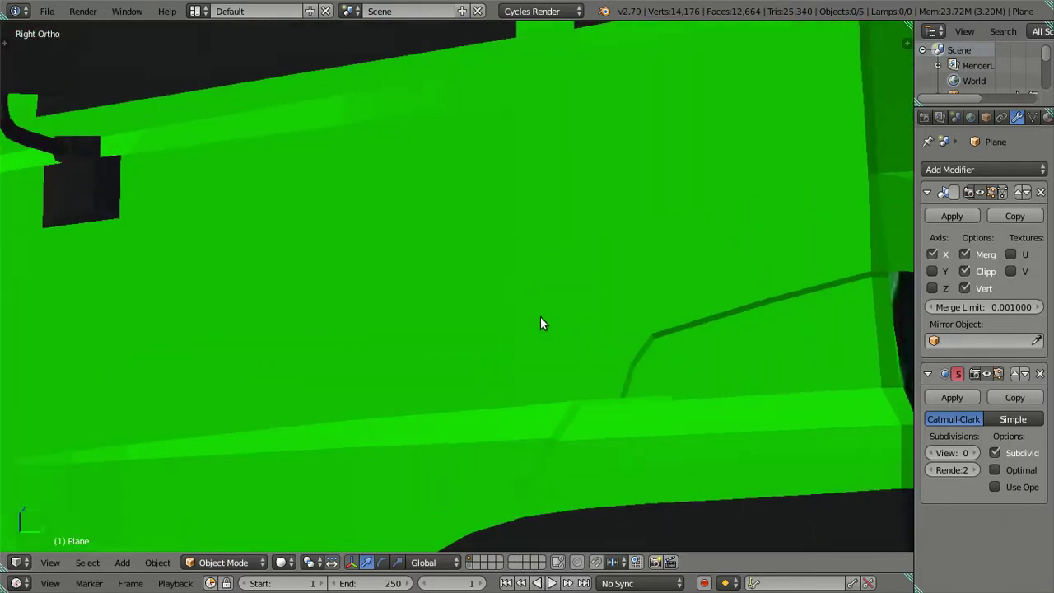
pyautogui.scroll(3)
pyautogui.scroll(3)
pyautogui.press('Tab')
pyautogui.rightClick(597, 309)
pyautogui.rightClick(700, 309)
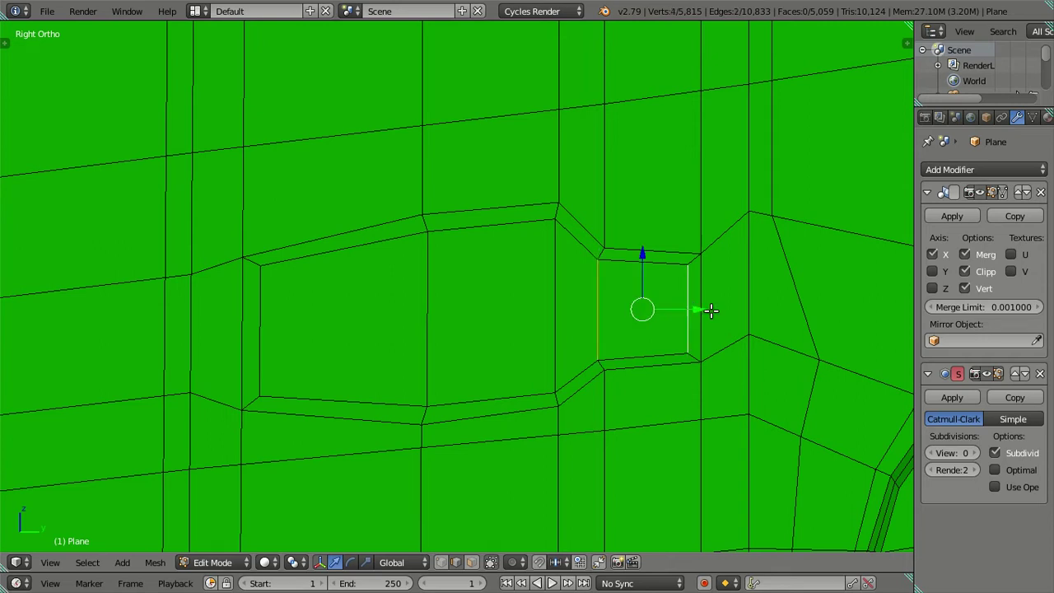
pyautogui.scroll(3)
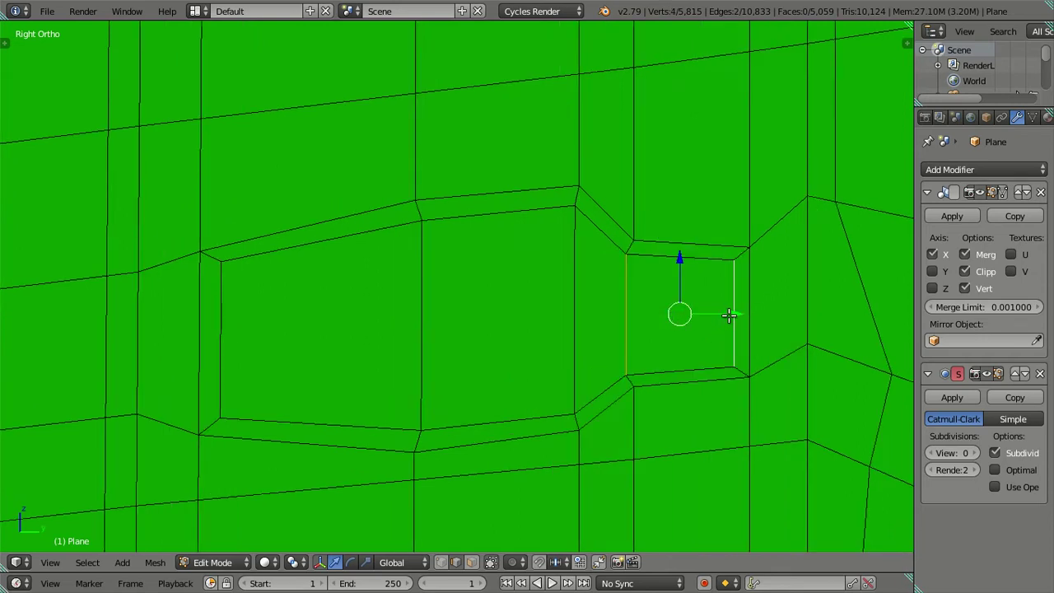
pyautogui.scroll(-3)
pyautogui.scroll(-3)
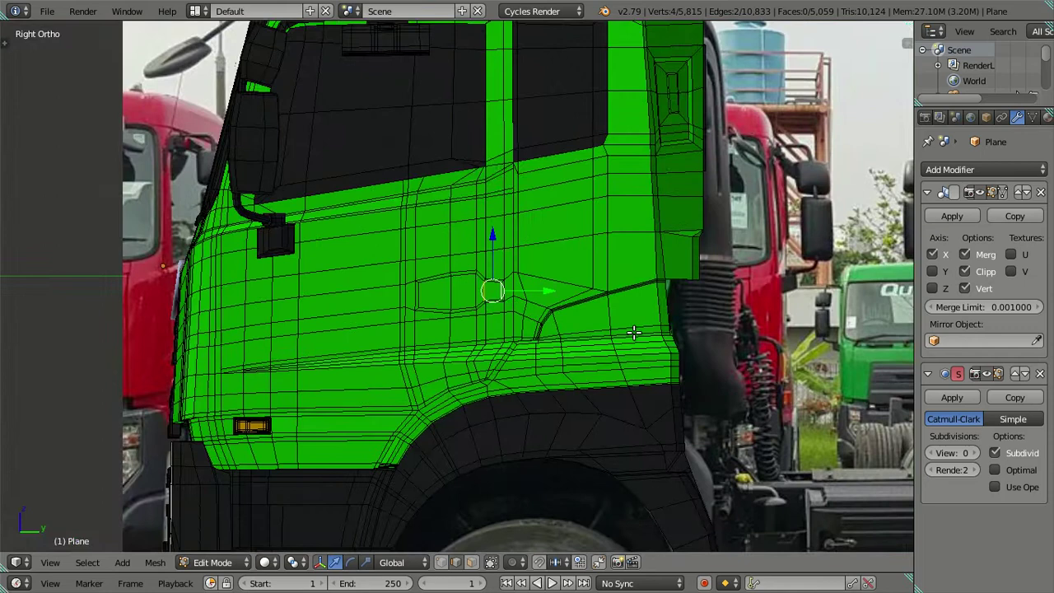
pyautogui.press('KP_7')
pyautogui.scroll(3)
pyautogui.scroll(3)
pyautogui.scroll(3)
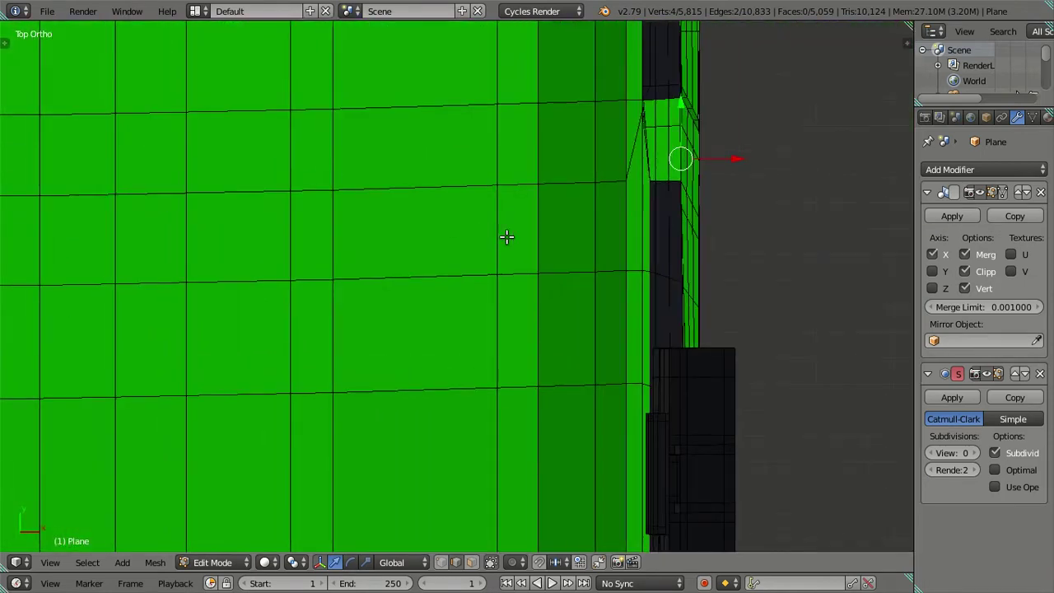
pyautogui.moveTo(546, 272); pyautogui.dragTo(419, 179)
pyautogui.press('KP_3')
pyautogui.scroll(3)
pyautogui.scroll(3)
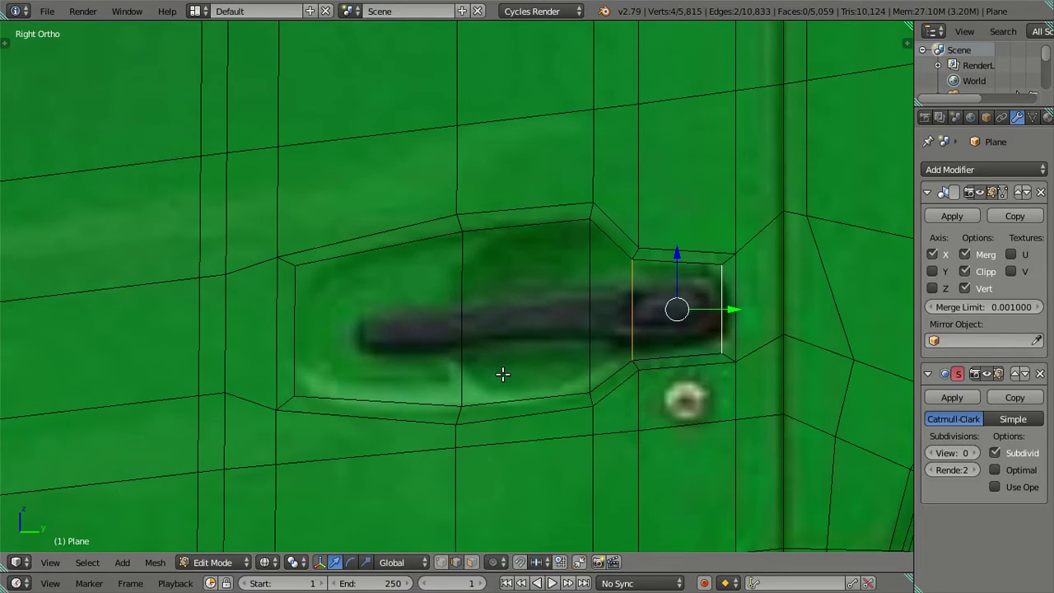
pyautogui.hotkey('alt', 'z')
pyautogui.click(471, 562)
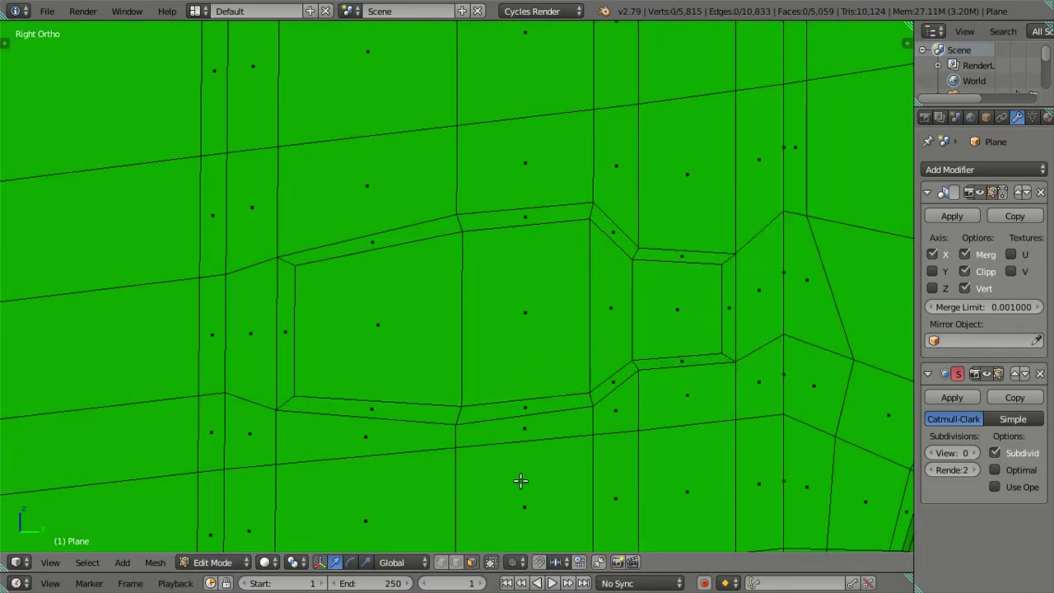
pyautogui.click(656, 289)
pyautogui.click(402, 345)
# Step: Extrude the handle-recess faces in place, push them into the door and shrink them
pyautogui.moveTo(447, 348); pyautogui.dragTo(515, 362)
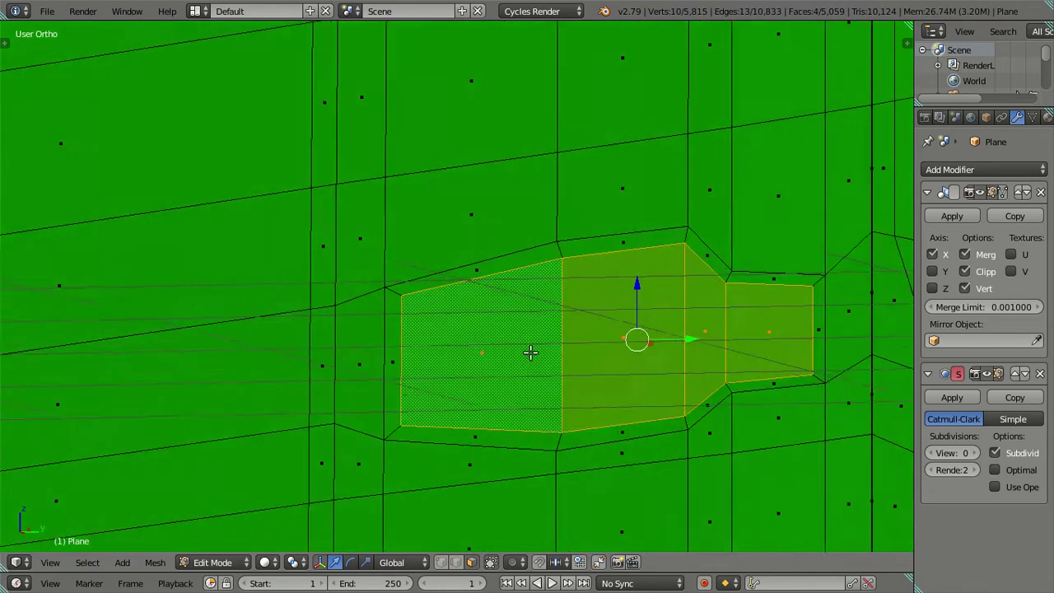
pyautogui.scroll(3)
pyautogui.press('e')
pyautogui.rightClick(642, 402)
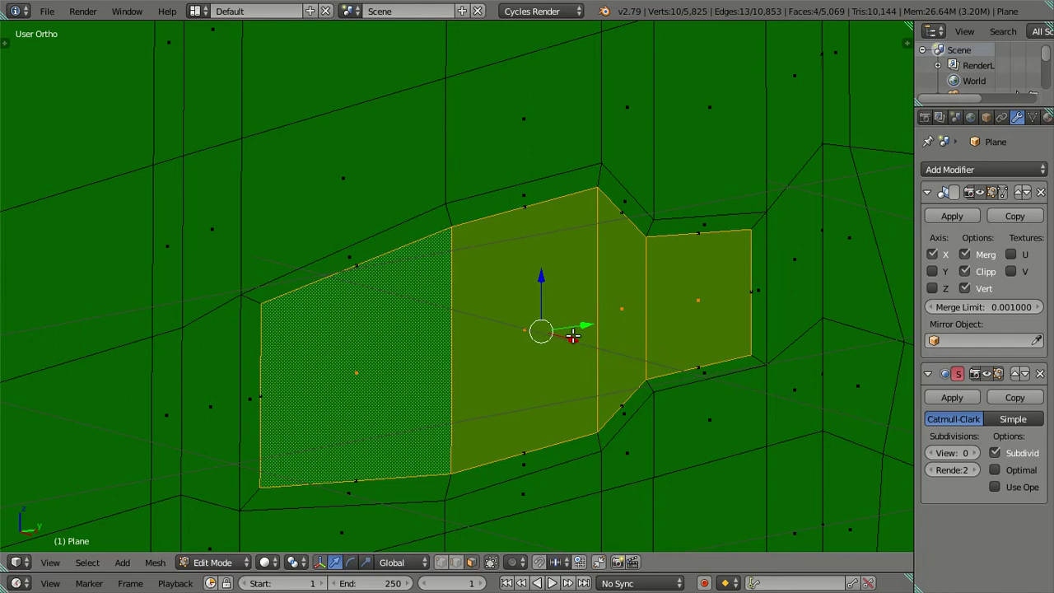
pyautogui.press('g')
pyautogui.click(557, 332)
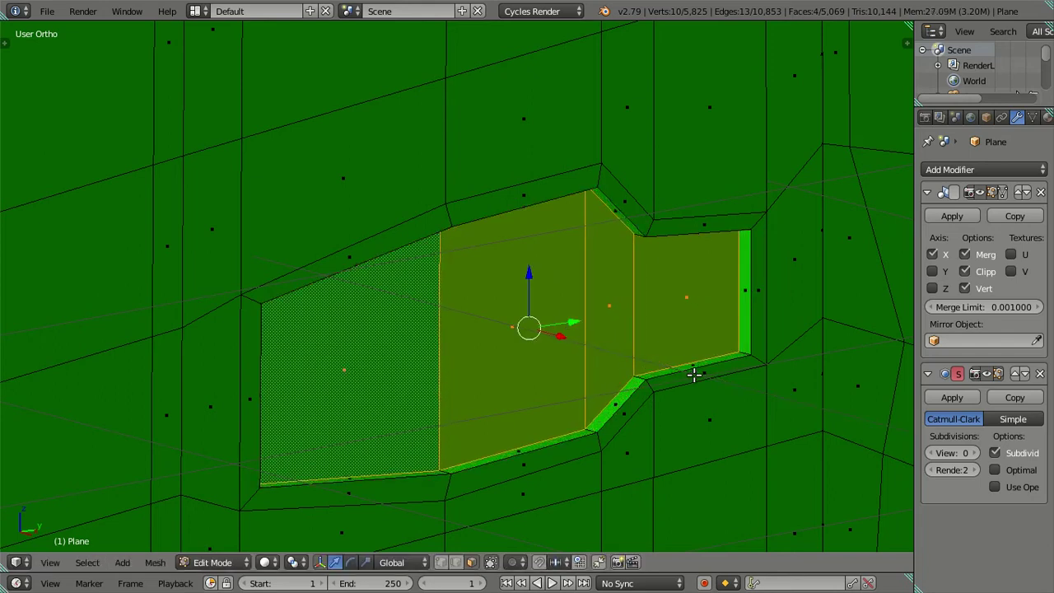
pyautogui.press('s')
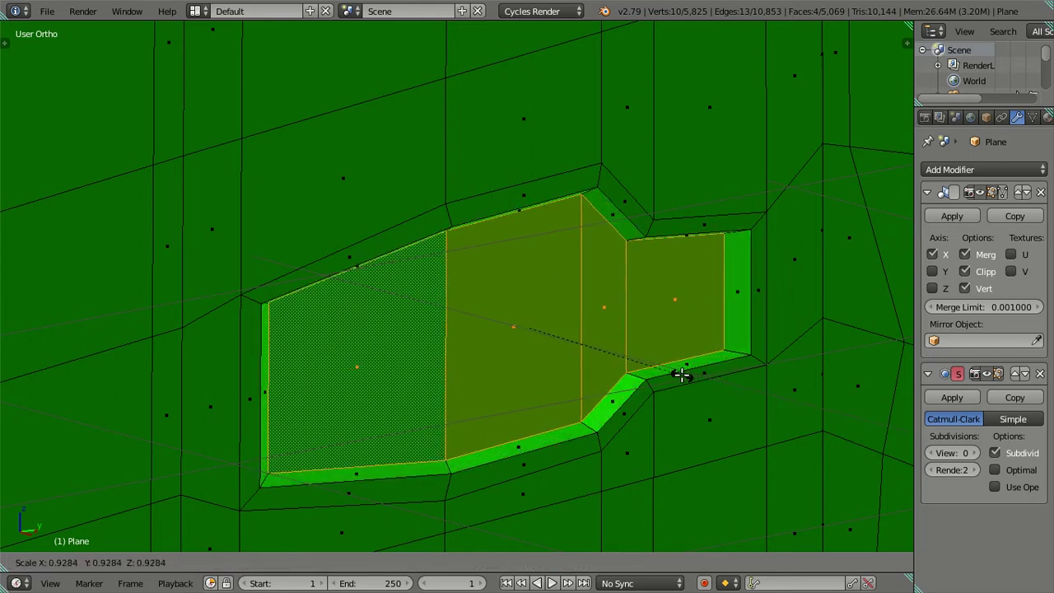
pyautogui.click(681, 374)
# Step: From the right side view, adjust the recess faces' depth along the X arrow
pyautogui.press('KP_3')
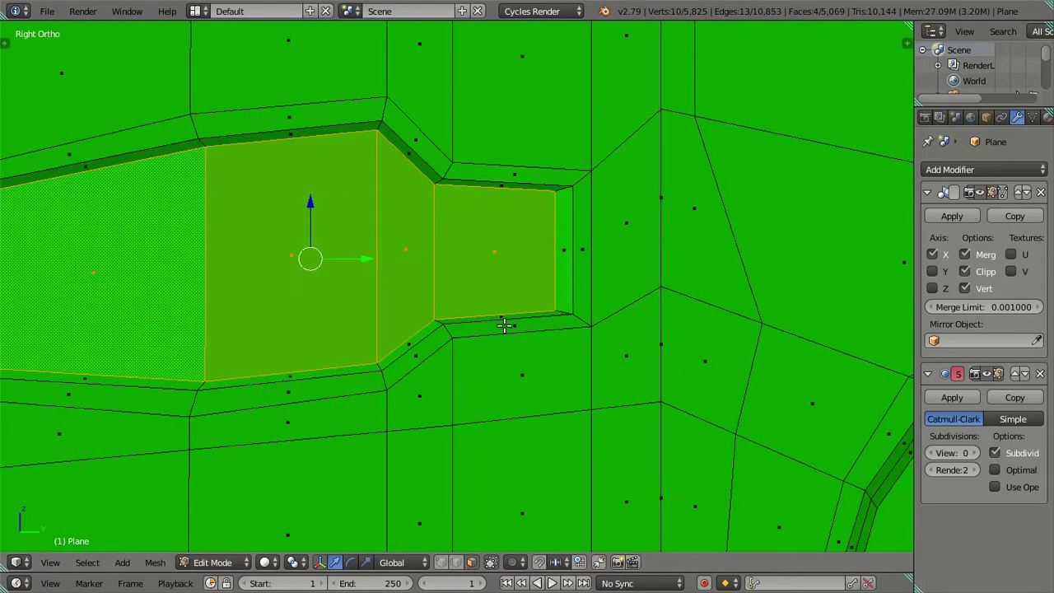
pyautogui.scroll(-3)
pyautogui.moveTo(595, 327); pyautogui.dragTo(755, 397)
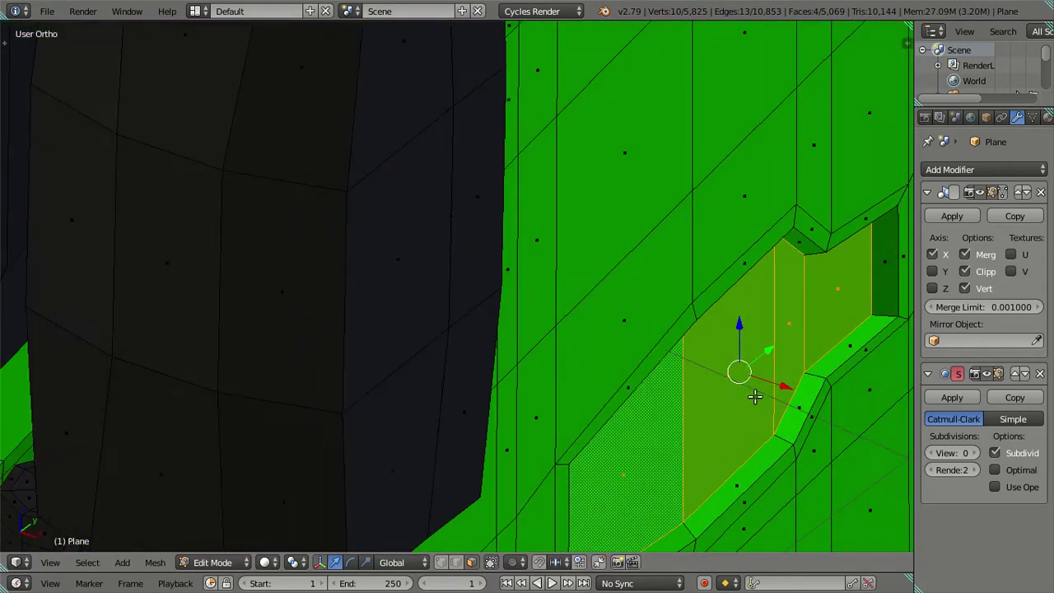
pyautogui.moveTo(779, 381); pyautogui.dragTo(781, 379)
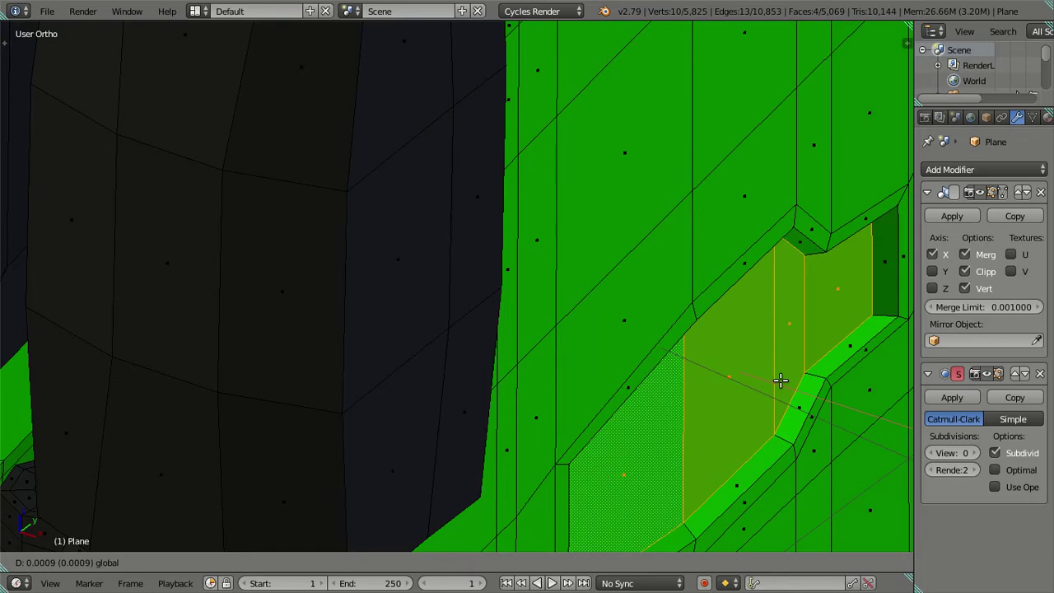
pyautogui.moveTo(780, 379); pyautogui.dragTo(783, 381)
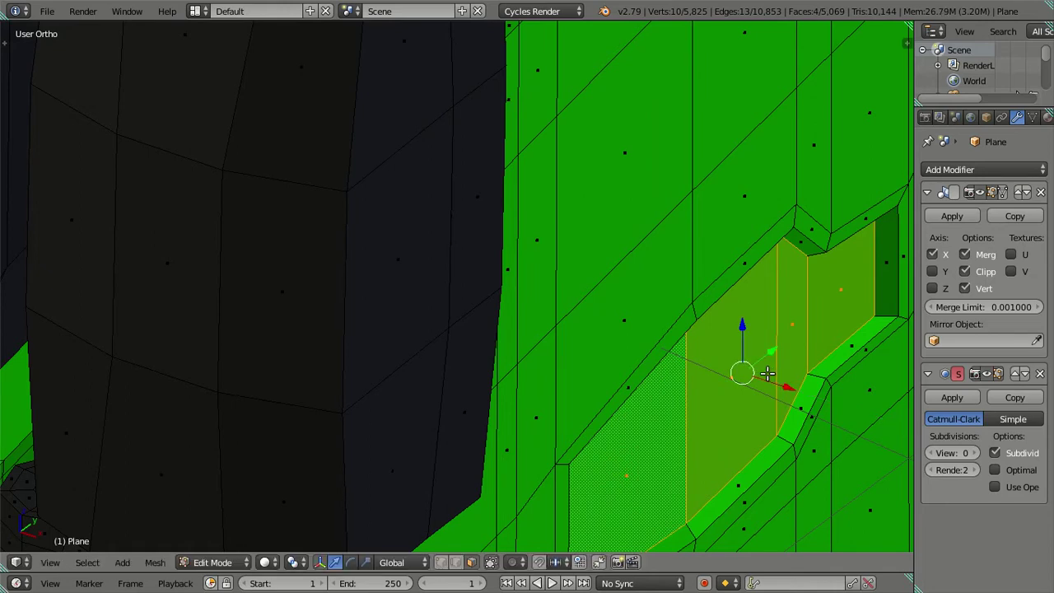
pyautogui.press('KP_3')
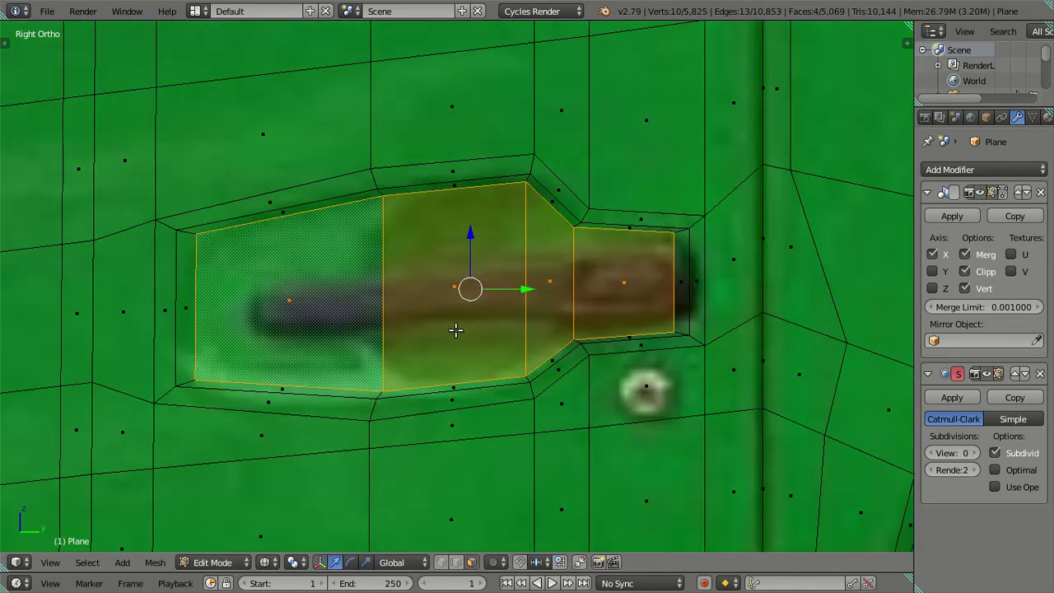
# Step: Deselect the left handle face, show plain solid shading and shrink the two remaining faces
pyautogui.scroll(-3)
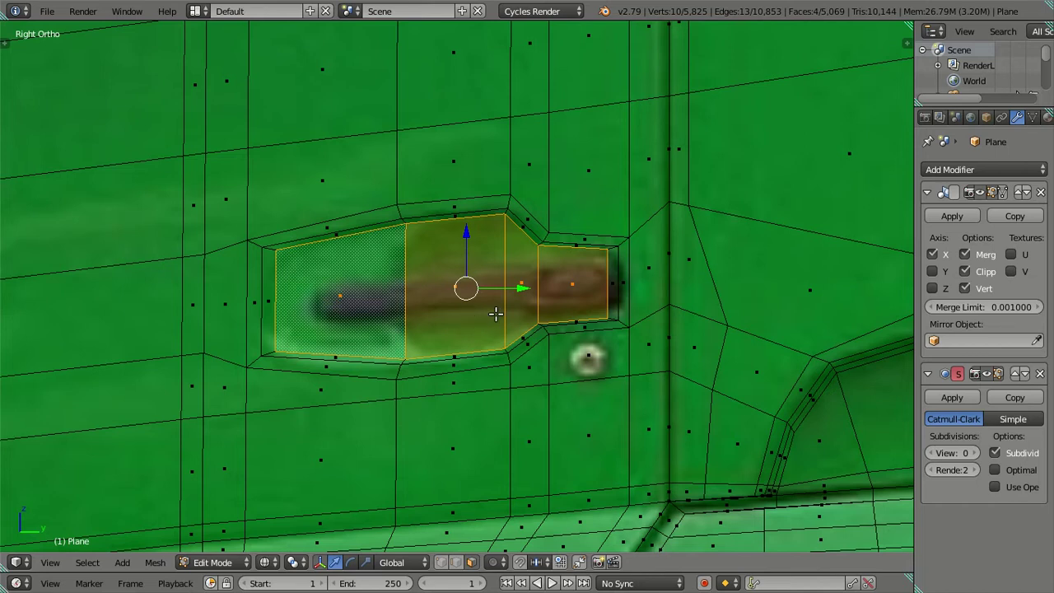
pyautogui.scroll(3)
pyautogui.rightClick(237, 306)
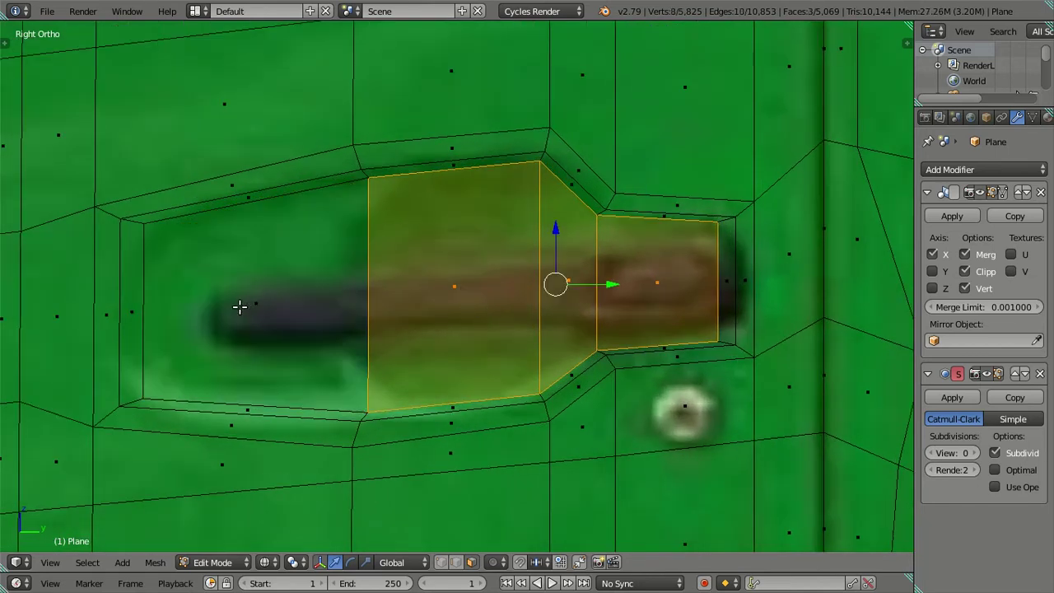
pyautogui.hotkey('alt', 'z')
pyautogui.scroll(-3)
pyautogui.scroll(3)
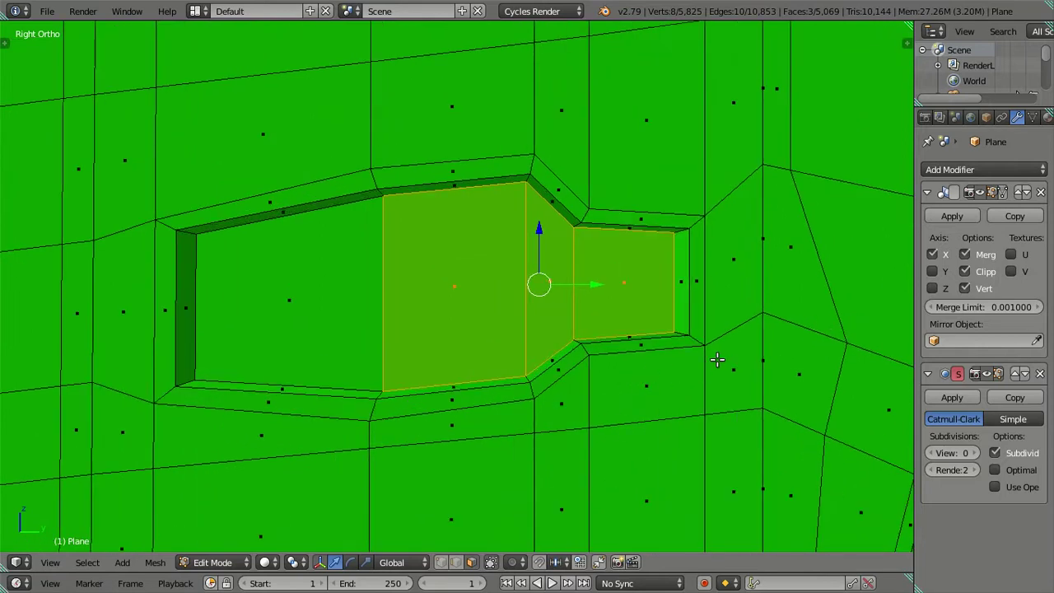
pyautogui.press('s')
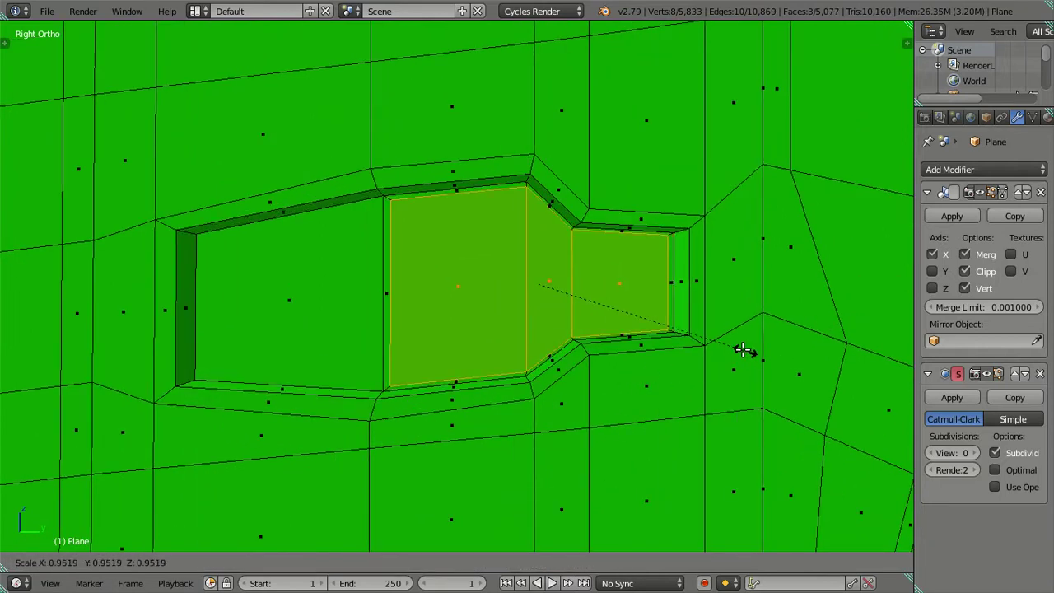
pyautogui.click(735, 347)
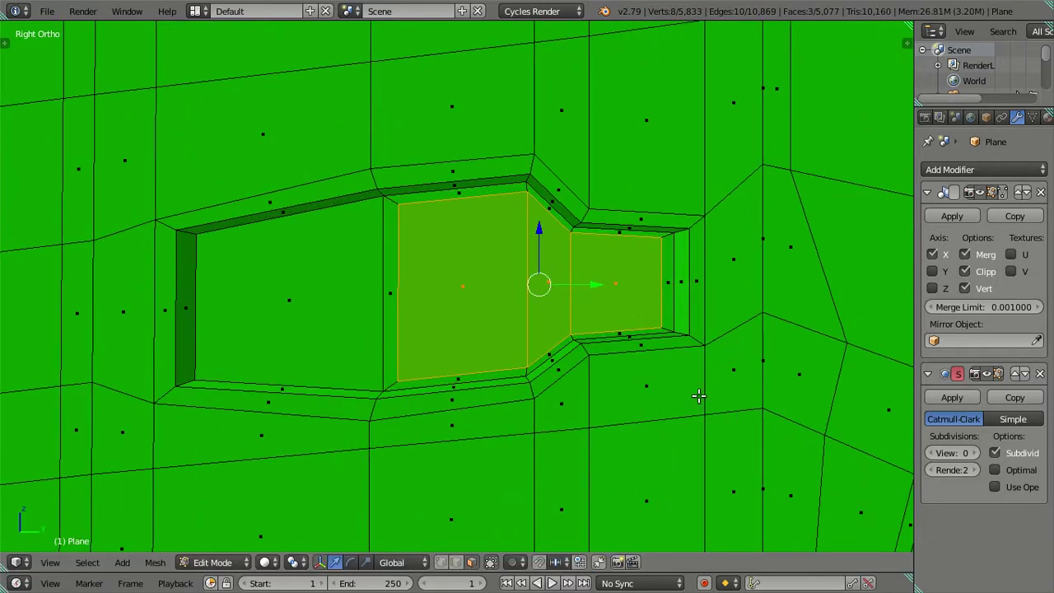
# Step: Squash the inner faces vertically, push them deeper into the door and shrink them again
pyautogui.press('s')
pyautogui.press('z')
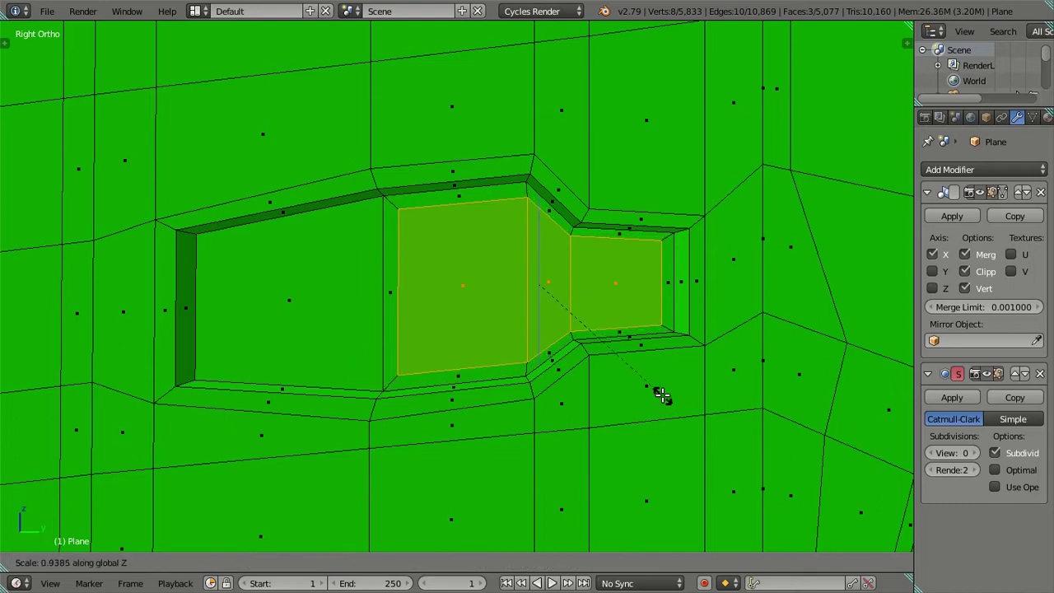
pyautogui.click(662, 395)
pyautogui.moveTo(661, 392); pyautogui.dragTo(770, 339)
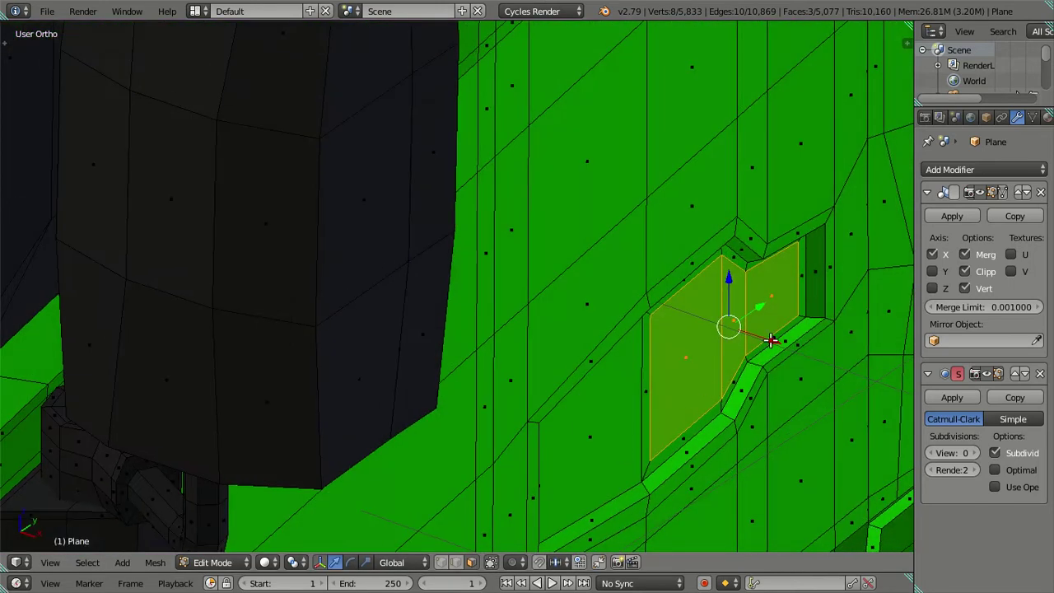
pyautogui.press('g')
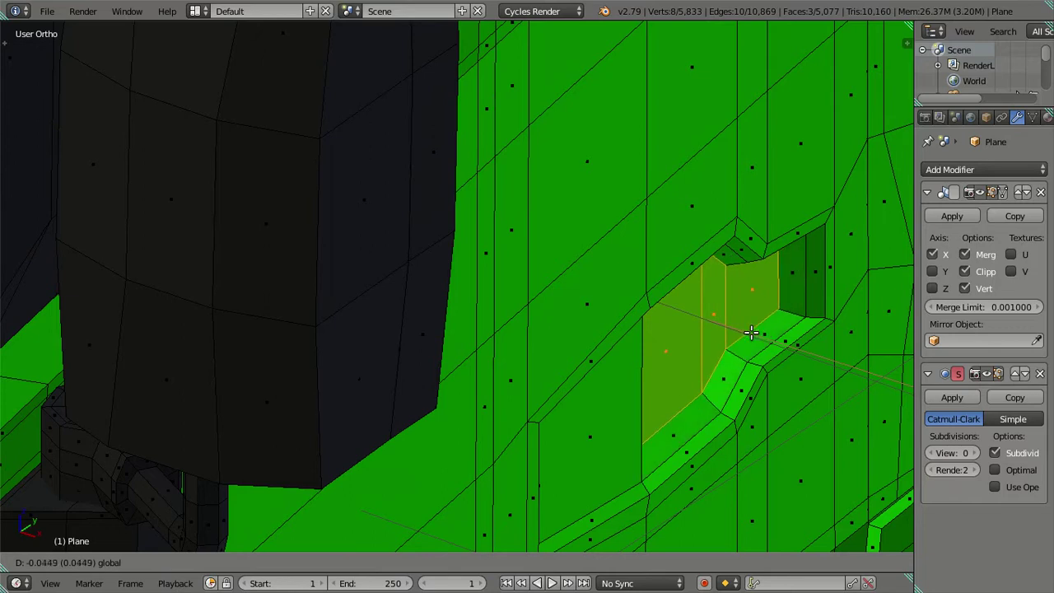
pyautogui.click(757, 380)
pyautogui.press('KP_3')
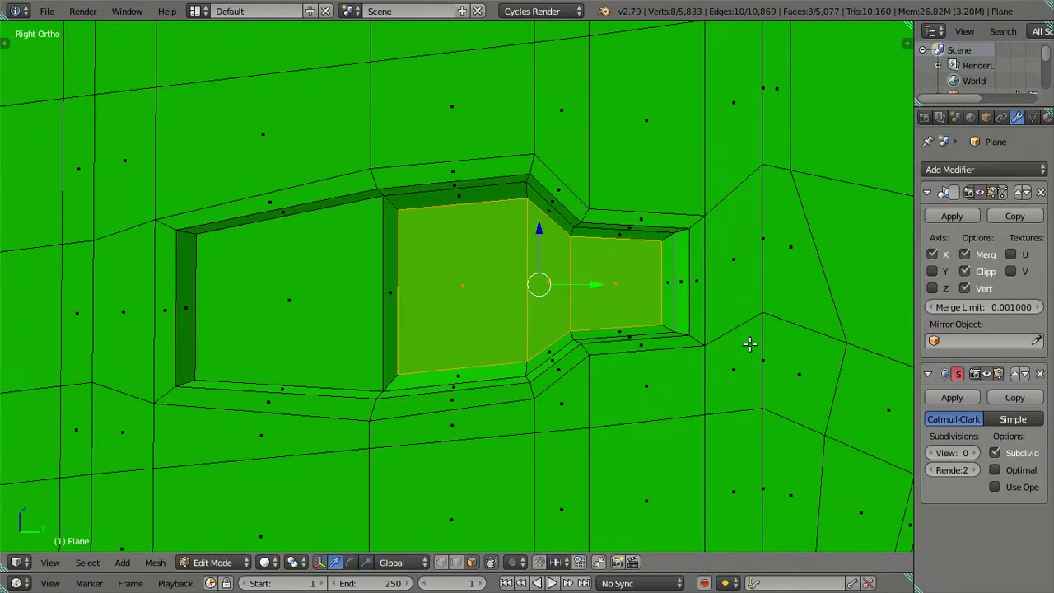
pyautogui.press('s')
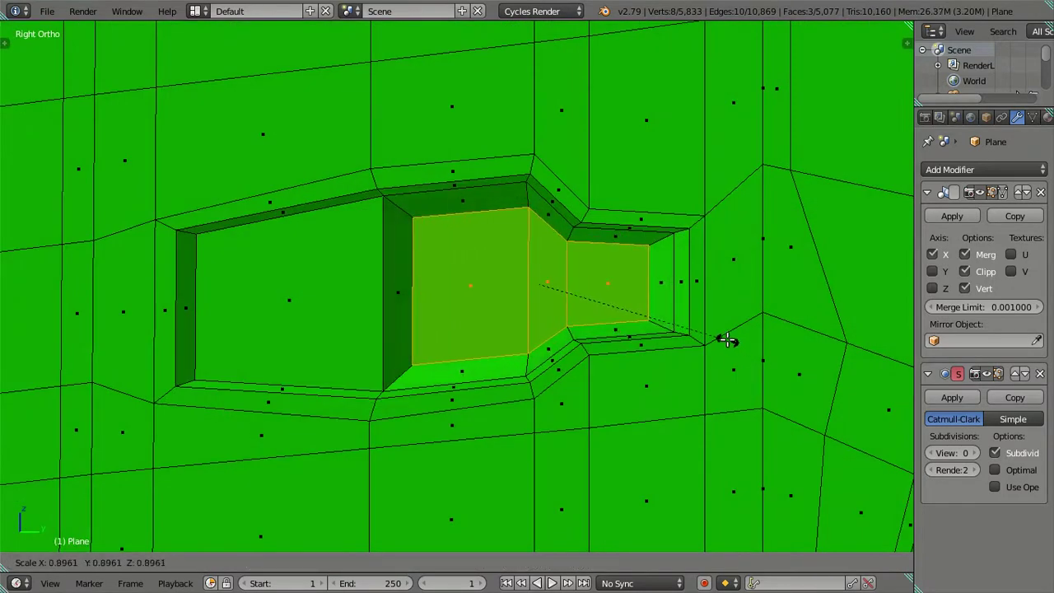
pyautogui.click(728, 339)
pyautogui.scroll(3)
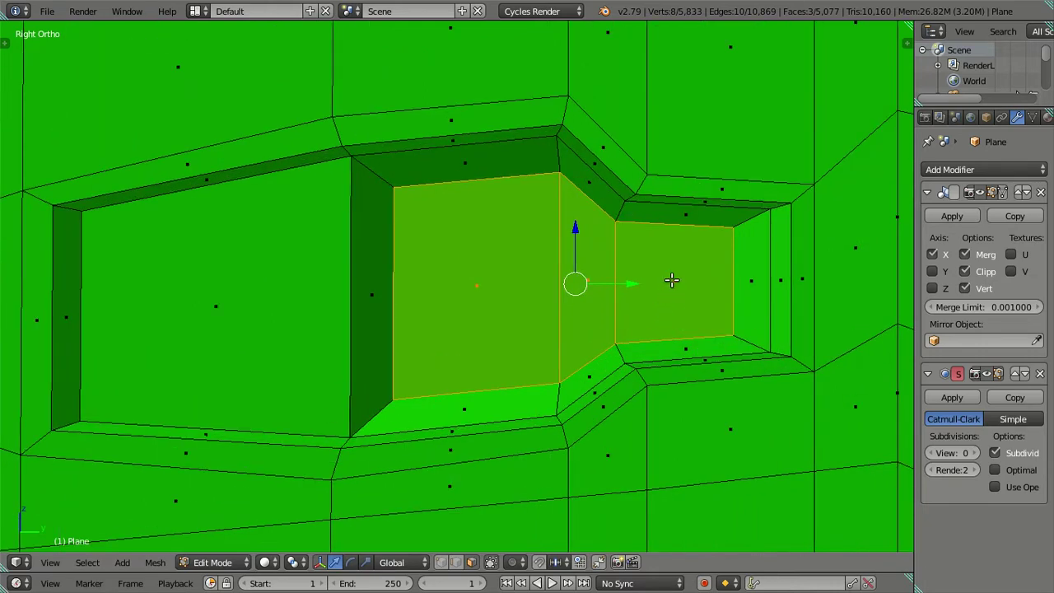
# Step: Extrude the rightmost inner face in place and stretch the narrow slanted face along Y
pyautogui.click(672, 280)
pyautogui.press('e')
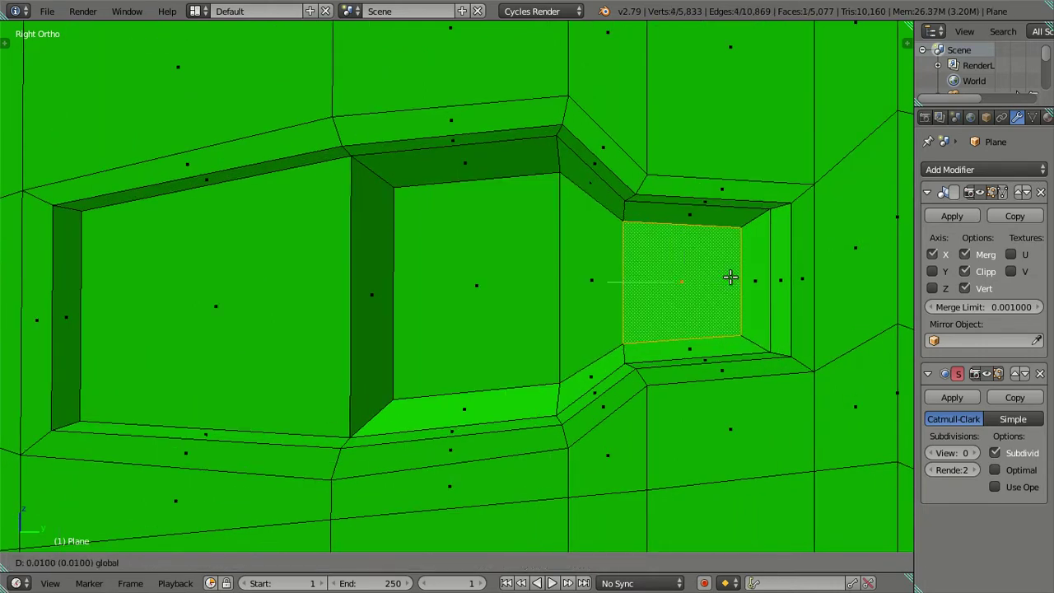
pyautogui.rightClick(731, 278)
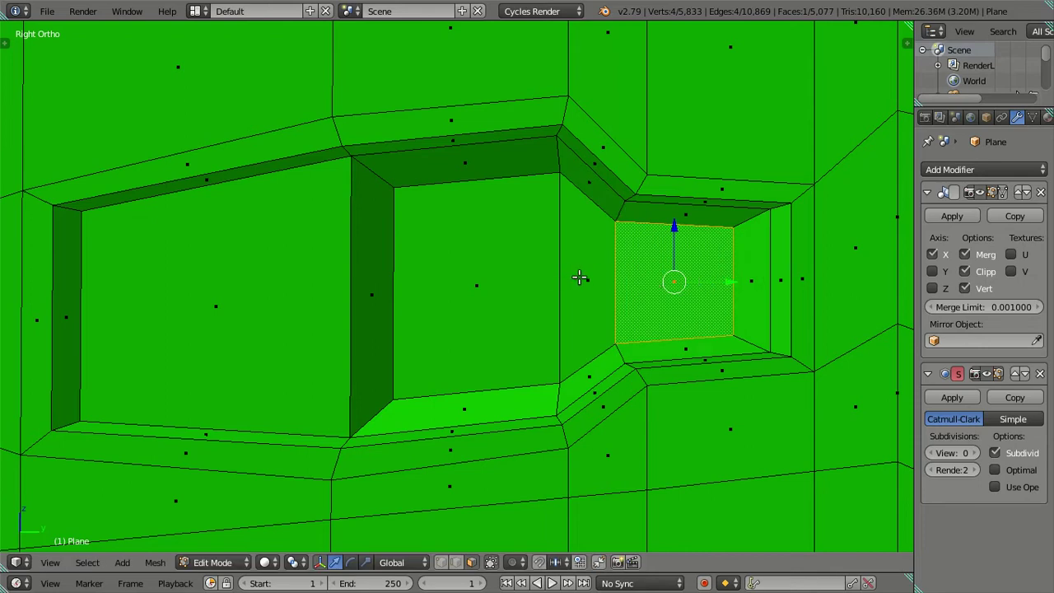
pyautogui.rightClick(579, 277)
pyautogui.press('s')
pyautogui.press('y')
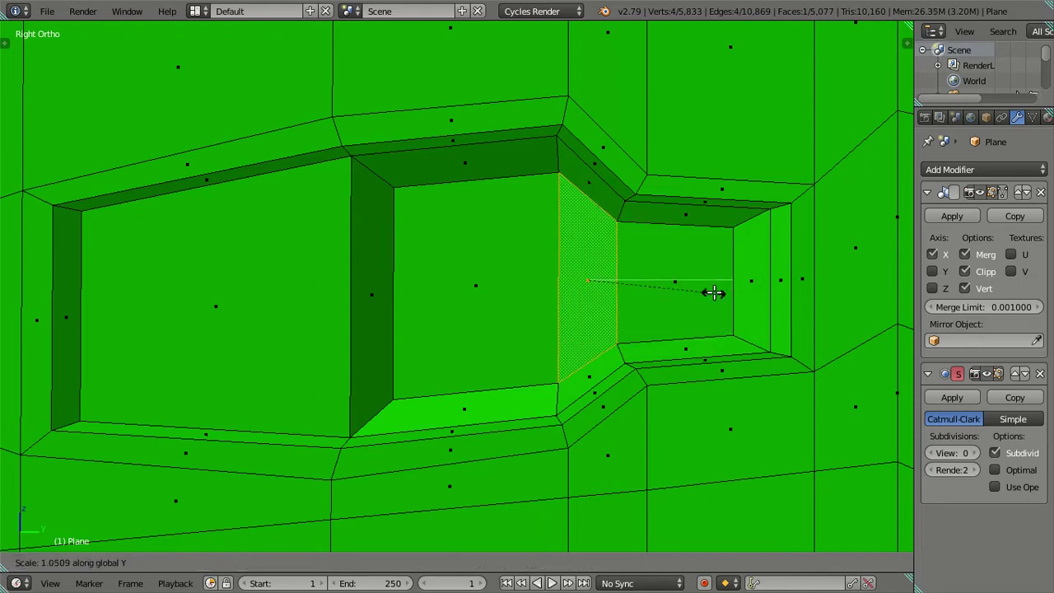
pyautogui.click(729, 294)
# Step: Deselect all, inspect the recess in wireframe and return to Object Mode
pyautogui.press('a')
pyautogui.moveTo(642, 294); pyautogui.dragTo(779, 425)
pyautogui.press('z')
pyautogui.press('z')
pyautogui.press('Tab')
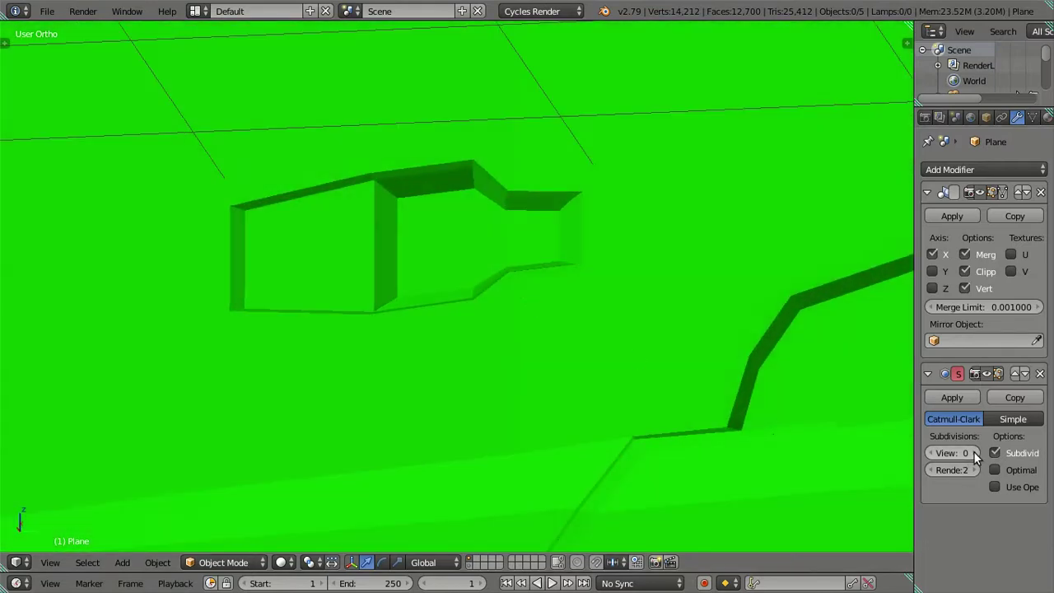
# Step: Preview the recess with Subdivision Surface View at 2, checked in Right Ortho
pyautogui.doubleClick(973, 451)
pyautogui.moveTo(544, 251); pyautogui.dragTo(530, 255)
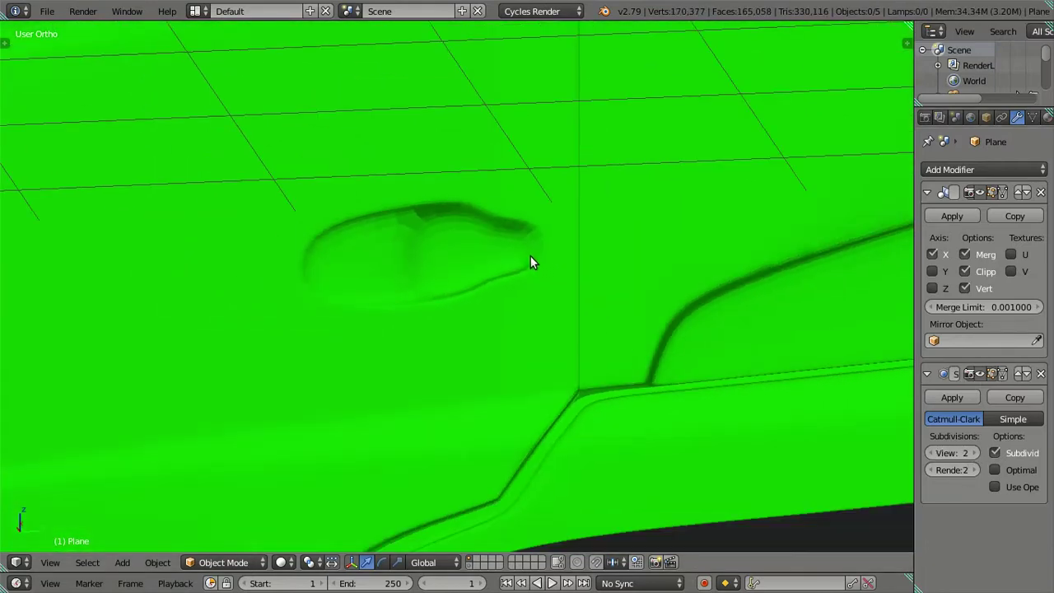
pyautogui.press('KP_3')
pyautogui.scroll(3)
pyautogui.press('z')
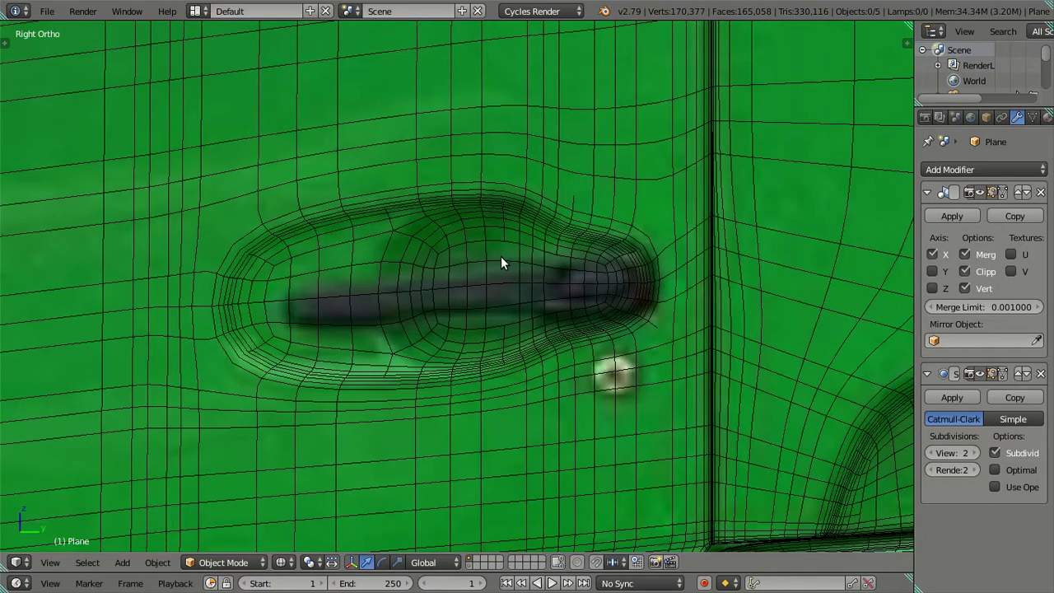
pyautogui.press('z')
pyautogui.press('z')
# Step: Go back into Edit Mode and lower Subdivision Surface View to 0
pyautogui.press('Tab')
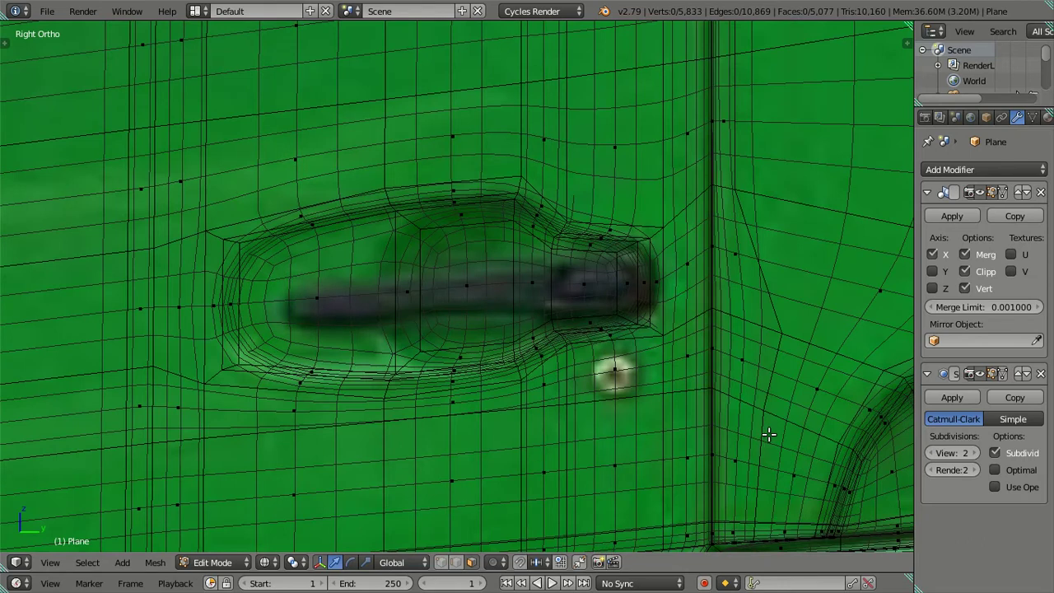
pyautogui.click(929, 453)
pyautogui.click(929, 453)
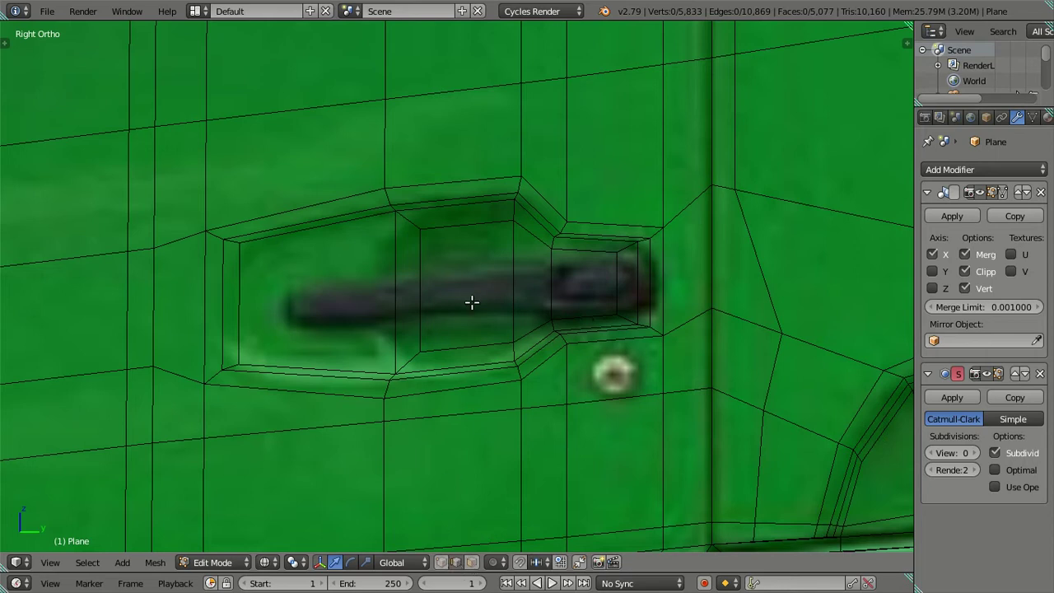
# Step: Select the middle inner recess face, shrink it and squash it vertically with S Z
pyautogui.click(474, 344)
pyautogui.click(512, 300)
pyautogui.click(472, 231)
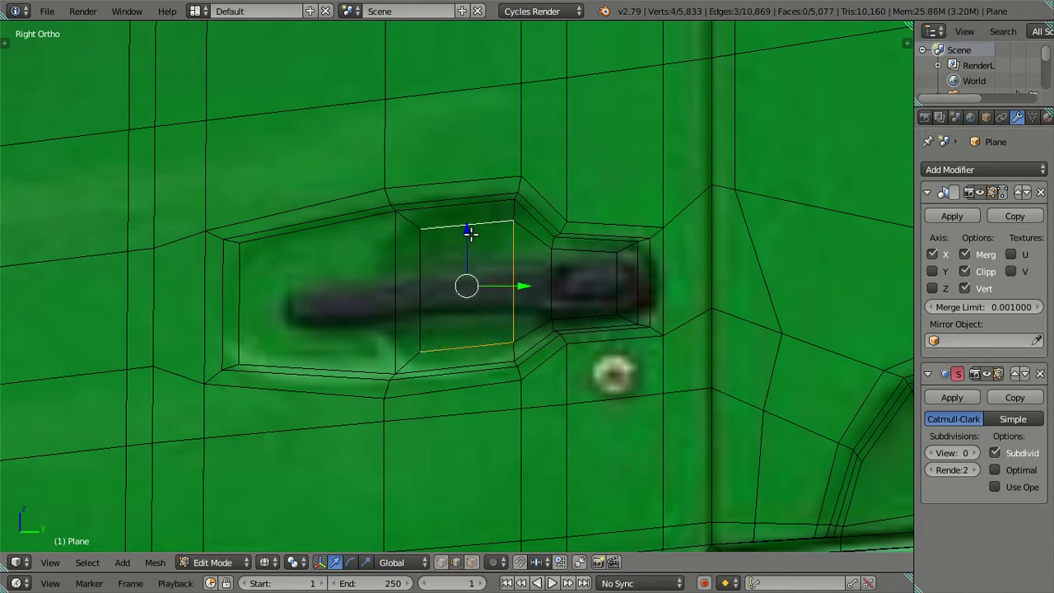
pyautogui.click(439, 271)
pyautogui.press('s')
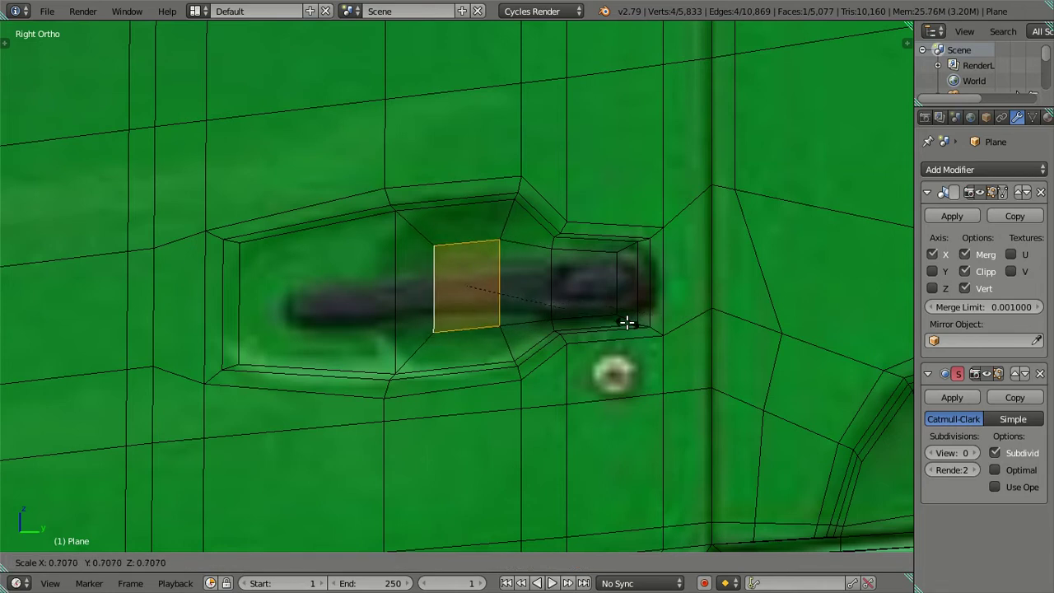
pyautogui.click(626, 323)
pyautogui.press('s')
pyautogui.press('z')
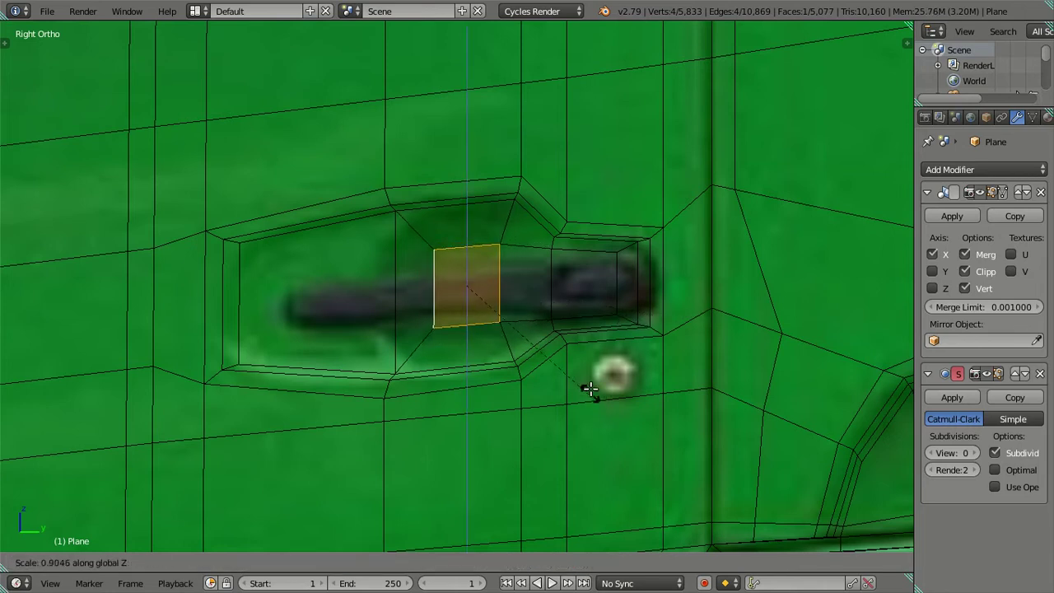
pyautogui.click(592, 385)
# Step: Select the inner recess face and push it slightly along the X axis
pyautogui.moveTo(591, 385); pyautogui.dragTo(625, 282)
pyautogui.click(615, 345)
pyautogui.click(624, 329)
pyautogui.click(646, 322)
pyautogui.click(649, 322)
pyautogui.moveTo(650, 322); pyautogui.dragTo(670, 407)
pyautogui.moveTo(671, 406); pyautogui.dragTo(675, 411)
pyautogui.moveTo(675, 411); pyautogui.dragTo(766, 443)
# Step: Preview the smoothed recess at Subdivision View 1–2 in right view, then reset View to 0
pyautogui.press('Tab')
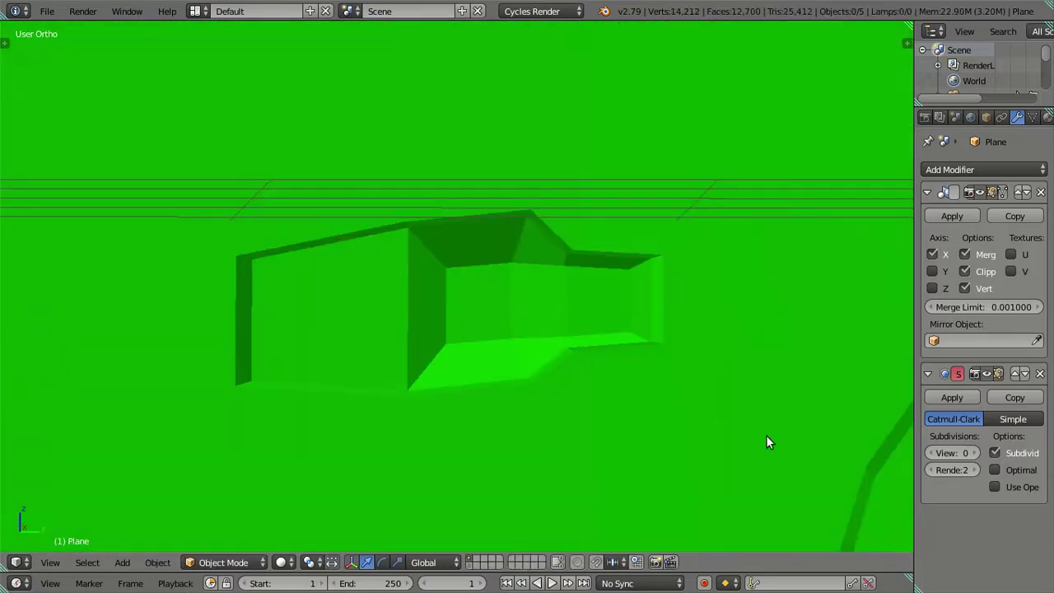
pyautogui.click(974, 453)
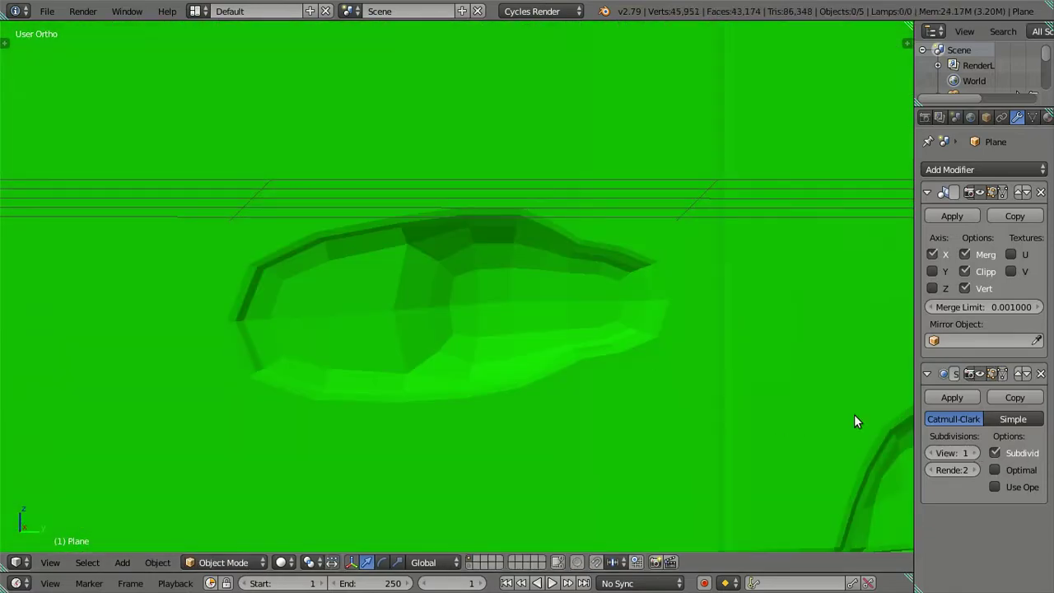
pyautogui.hotkey('ctrl', '2')
pyautogui.press('KP_3')
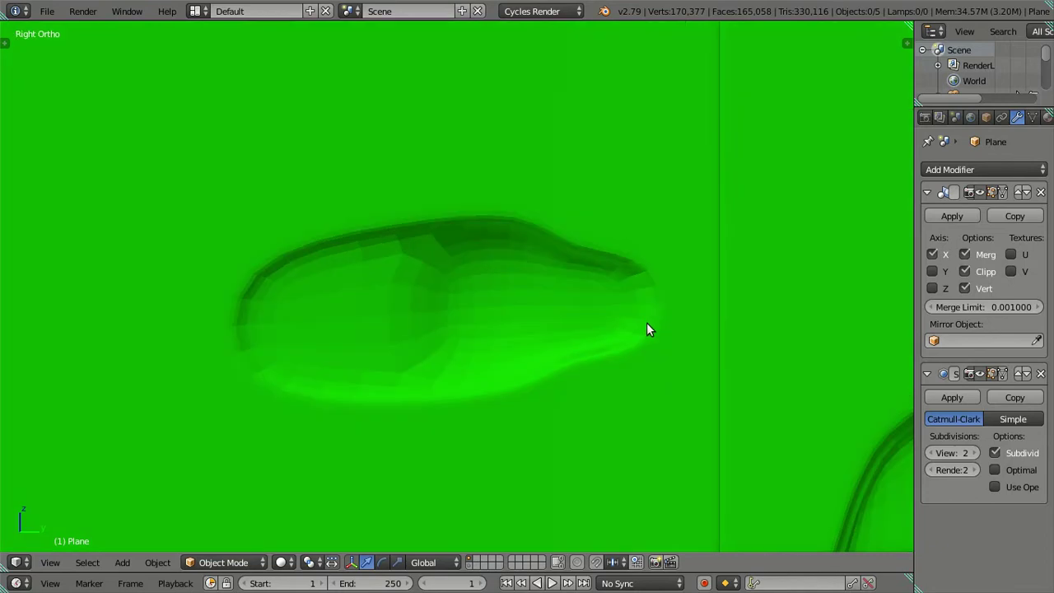
pyautogui.click(931, 453)
pyautogui.click(931, 452)
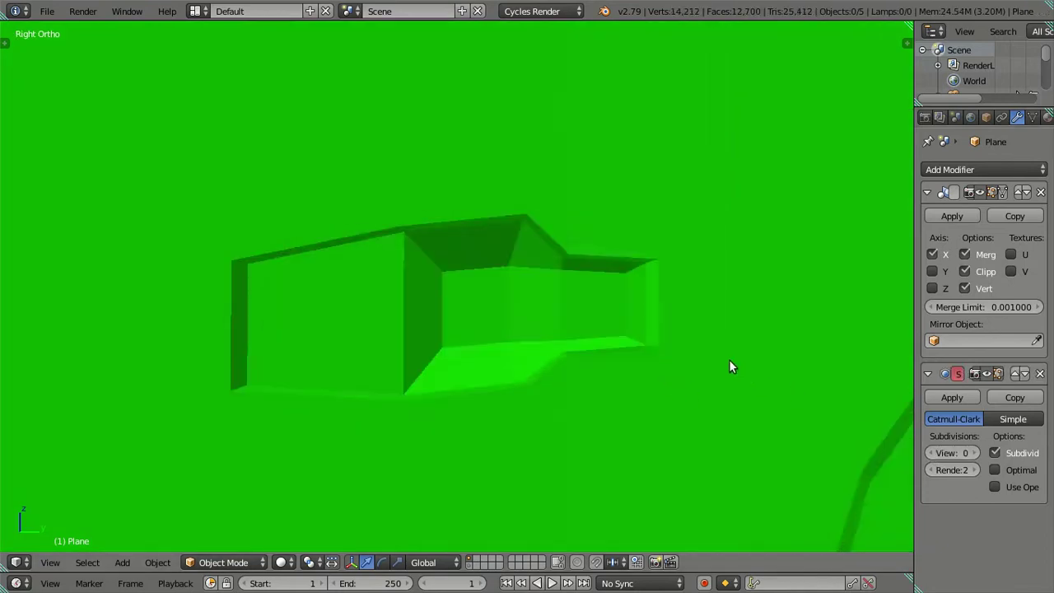
# Step: Return to Edit Mode with the reference photo showing through the cab mesh
pyautogui.press('z')
pyautogui.press('Tab')
pyautogui.scroll(3)
pyautogui.press('z')
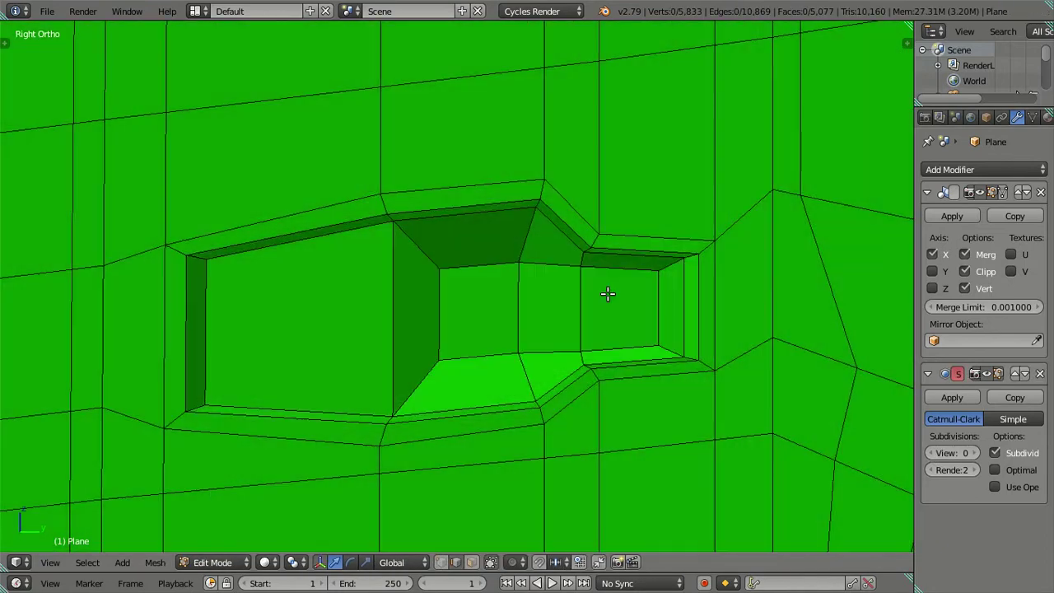
pyautogui.press('z')
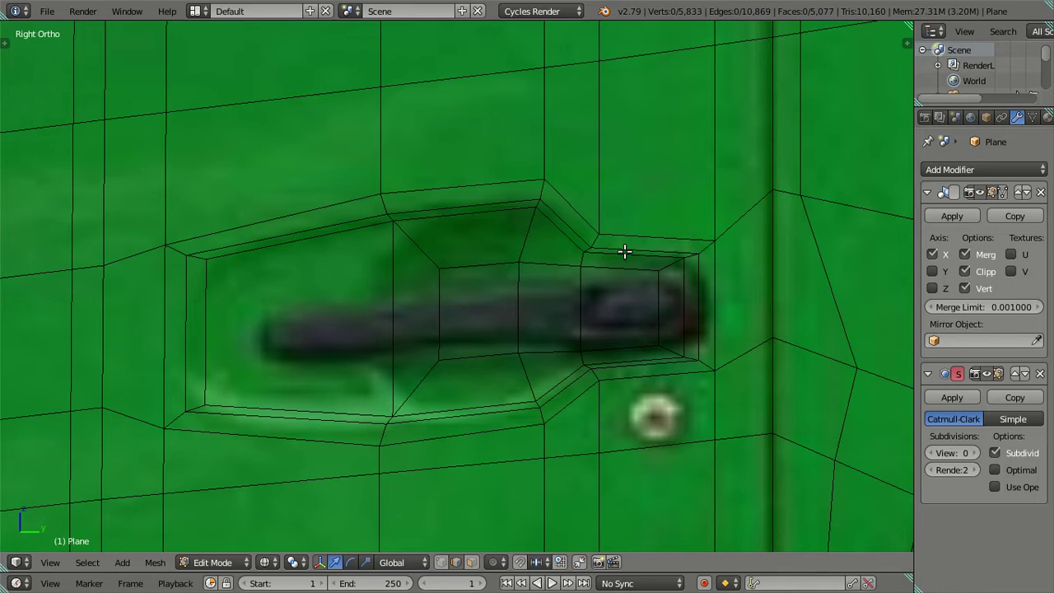
# Step: Cut five edge loops across the recess, then dissolve them as edges
pyautogui.hotkey('ctrl', 'r')
pyautogui.scroll(3)
pyautogui.scroll(3)
pyautogui.scroll(3)
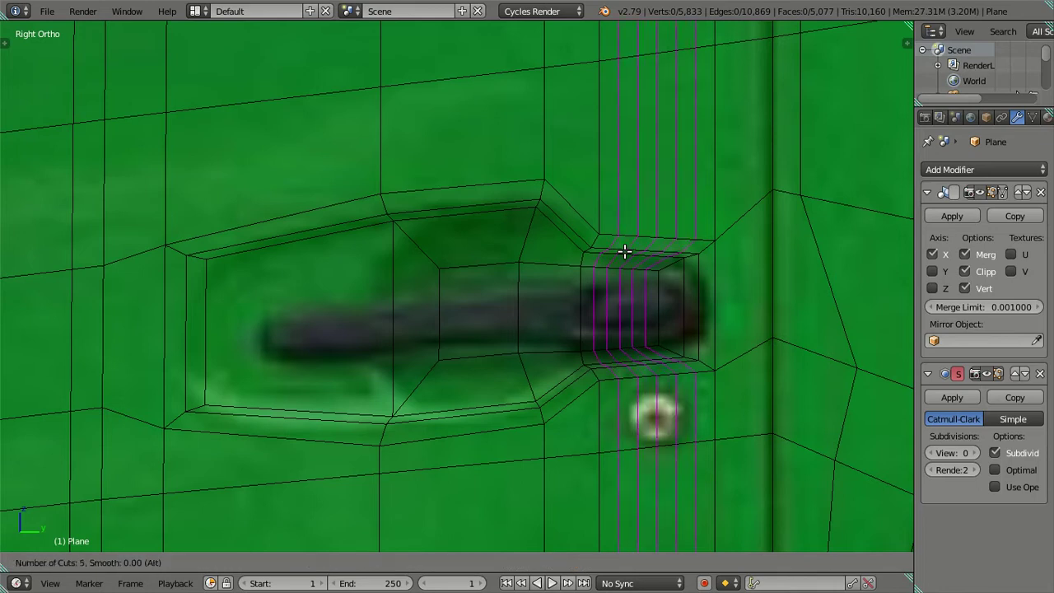
pyautogui.click(624, 252)
pyautogui.press('x')
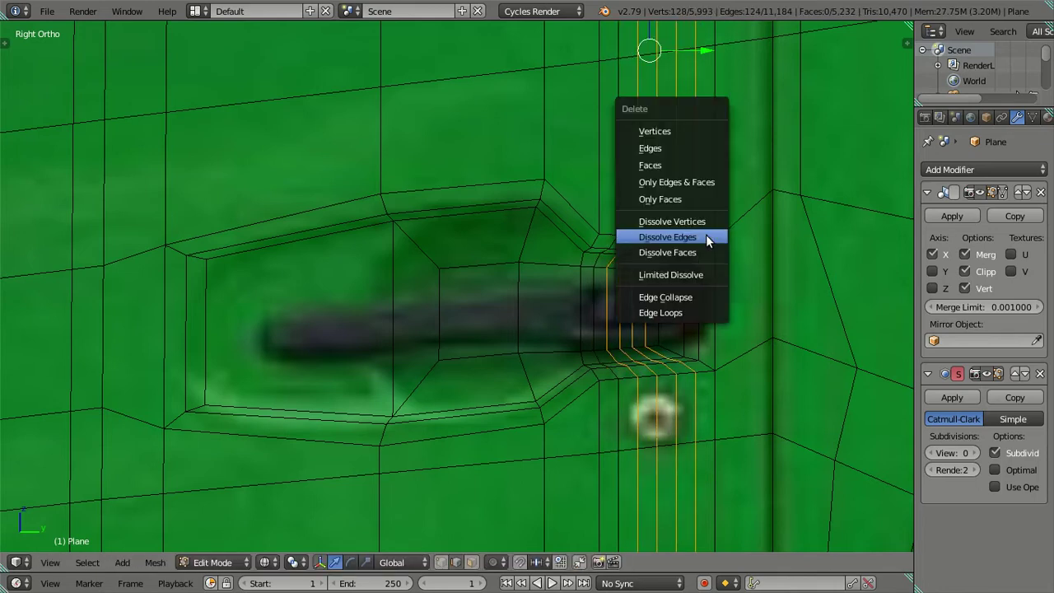
pyautogui.click(705, 236)
# Step: Raise the Subdivision Surface viewport level to 2
pyautogui.scroll(-3)
pyautogui.scroll(3)
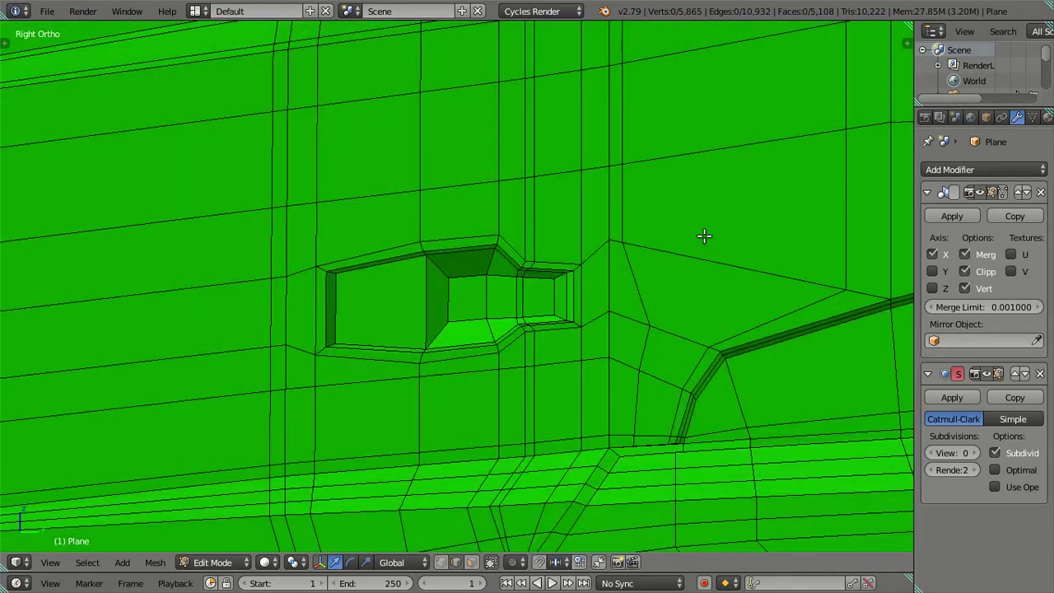
pyautogui.scroll(3)
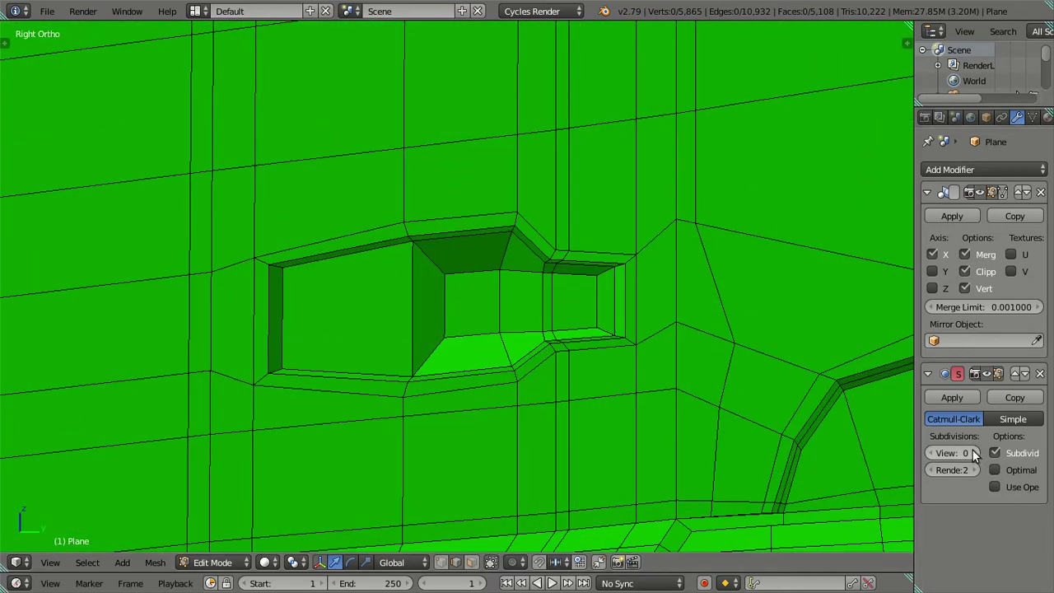
pyautogui.click(973, 453)
pyautogui.click(973, 453)
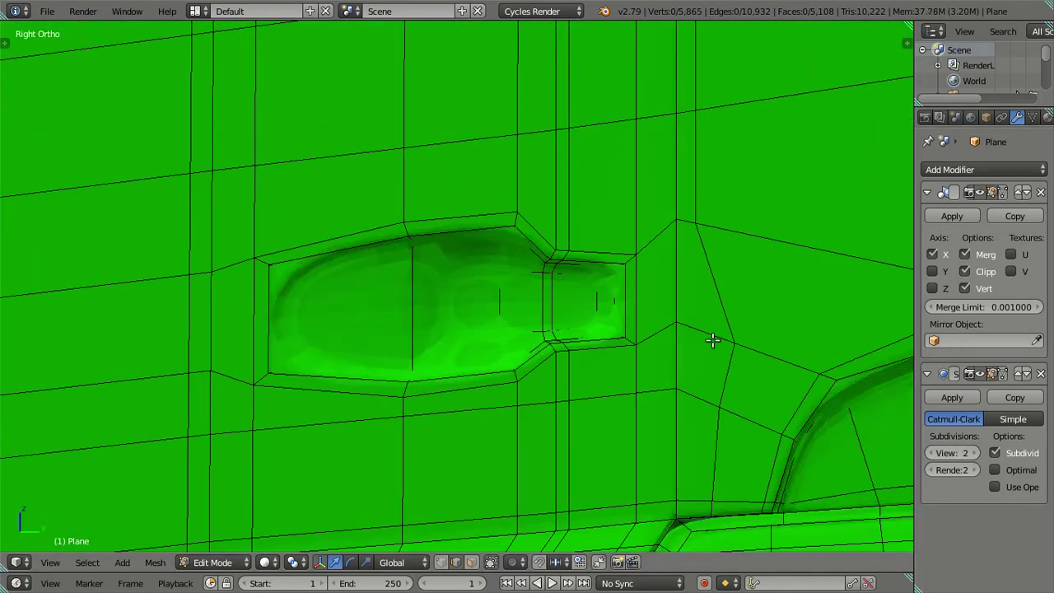
pyautogui.scroll(3)
# Step: Add two supporting edge loops inside the recess, sliding one up toward the rim
pyautogui.moveTo(559, 314); pyautogui.dragTo(607, 230)
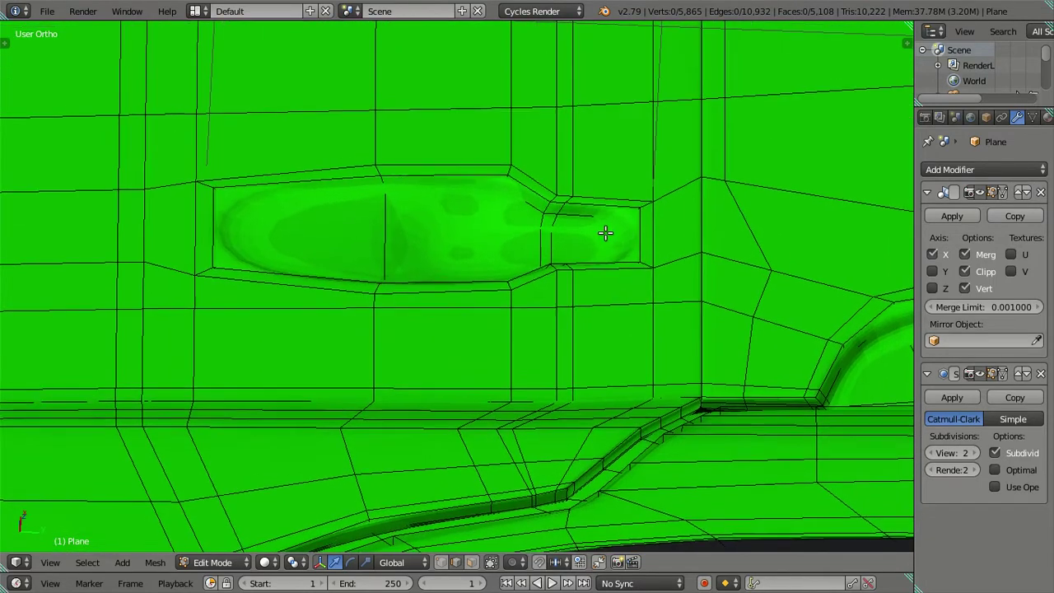
pyautogui.scroll(3)
pyautogui.moveTo(625, 181); pyautogui.dragTo(588, 214)
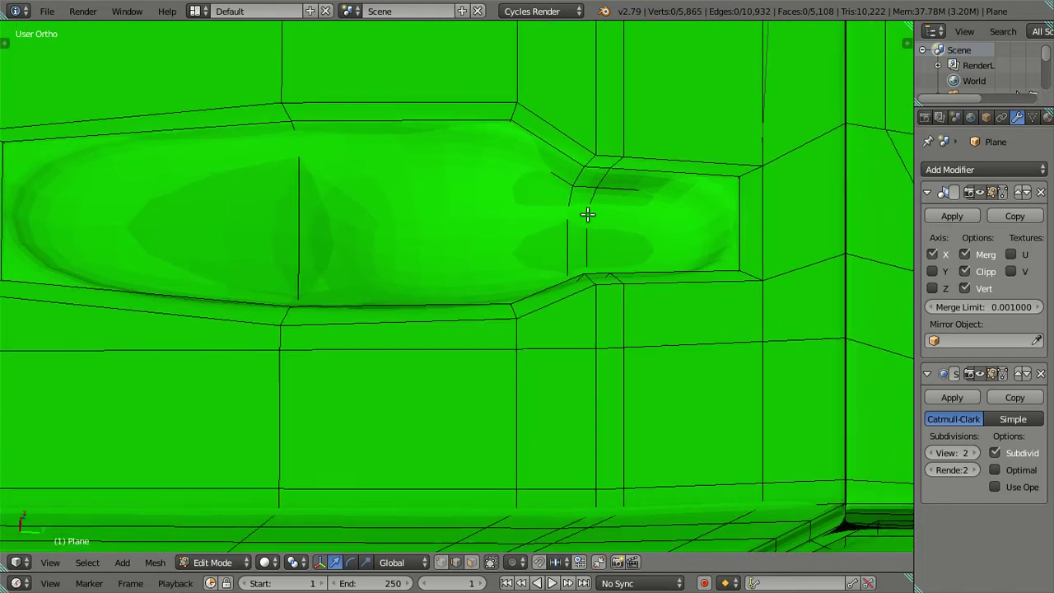
pyautogui.scroll(3)
pyautogui.hotkey('ctrl', 'r')
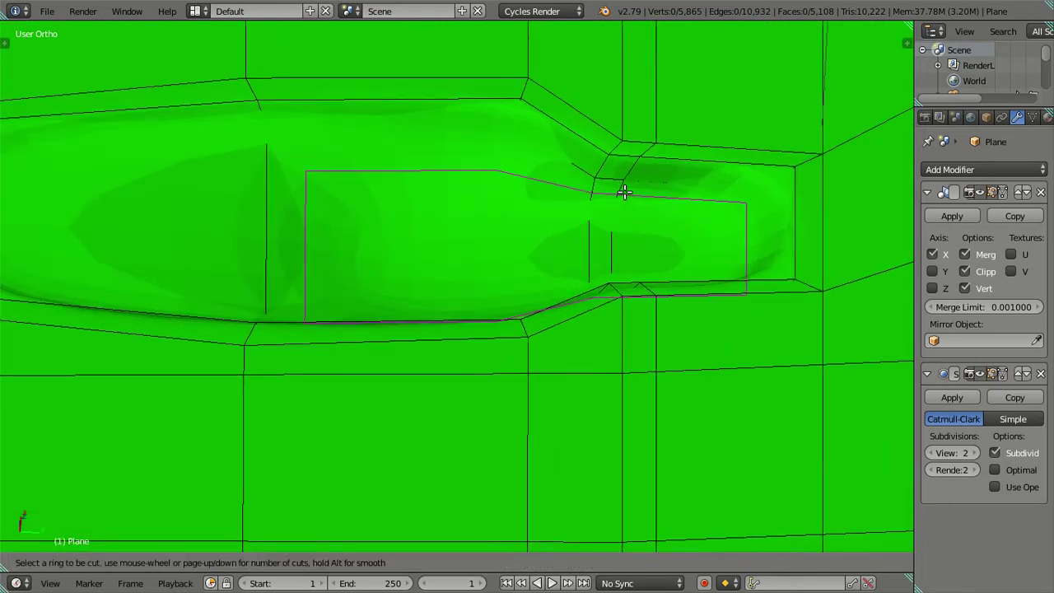
pyautogui.click(624, 192)
pyautogui.click(630, 171)
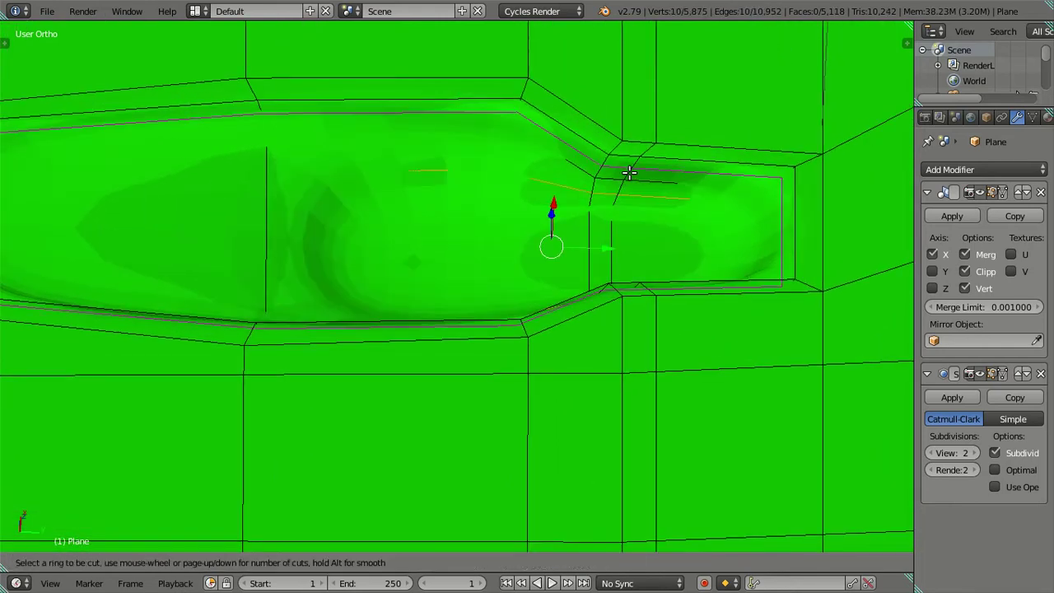
pyautogui.click(628, 172)
# Step: Compare the recess with the reference photo from the right, then view the smoothed cab in Object Mode
pyautogui.scroll(-3)
pyautogui.moveTo(607, 269); pyautogui.dragTo(590, 336)
pyautogui.press('KP_3')
pyautogui.press('z')
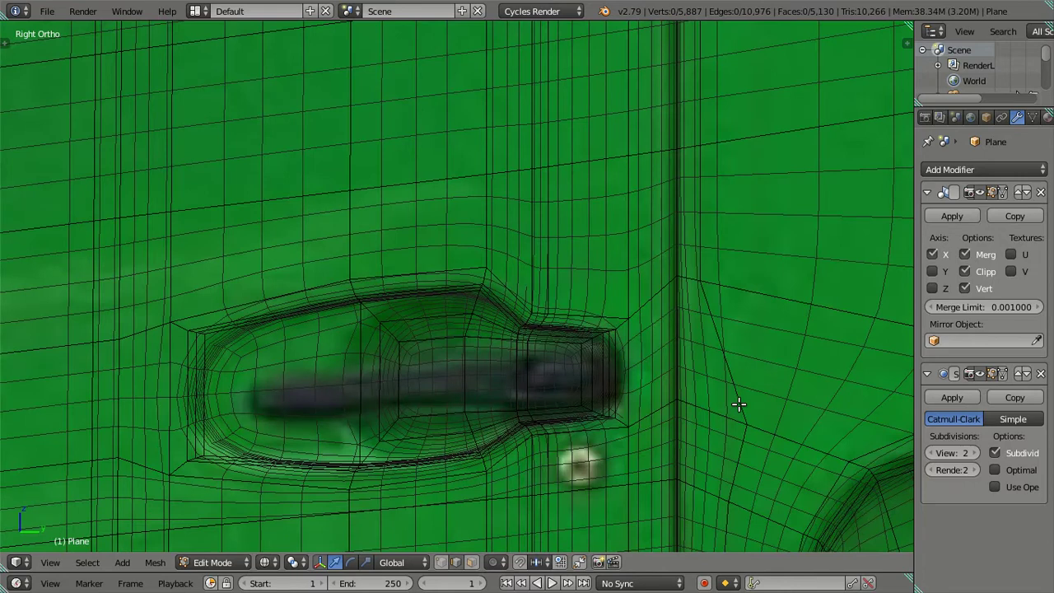
pyautogui.press('z')
pyautogui.moveTo(667, 353); pyautogui.dragTo(410, 307)
pyautogui.press('Tab')
pyautogui.scroll(-3)
pyautogui.scroll(-3)
pyautogui.scroll(-3)
pyautogui.scroll(3)
pyautogui.scroll(3)
# Step: Check the recess against the reference from the right side and set viewport subdivision to 0
pyautogui.scroll(3)
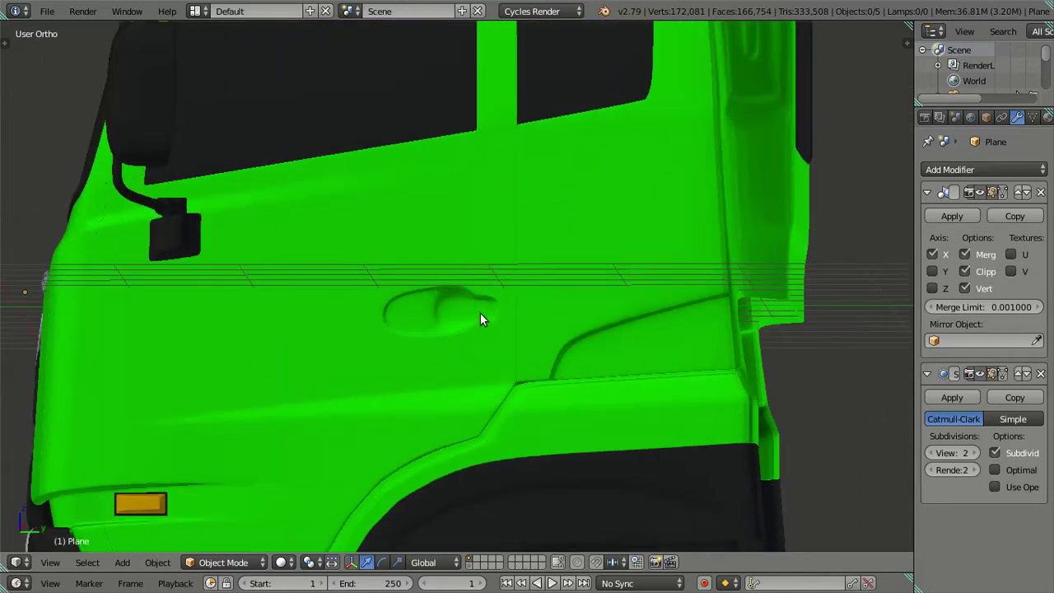
pyautogui.press('KP_3')
pyautogui.scroll(3)
pyautogui.press('z')
pyautogui.scroll(3)
pyautogui.press('z')
pyautogui.moveTo(493, 338); pyautogui.dragTo(699, 377)
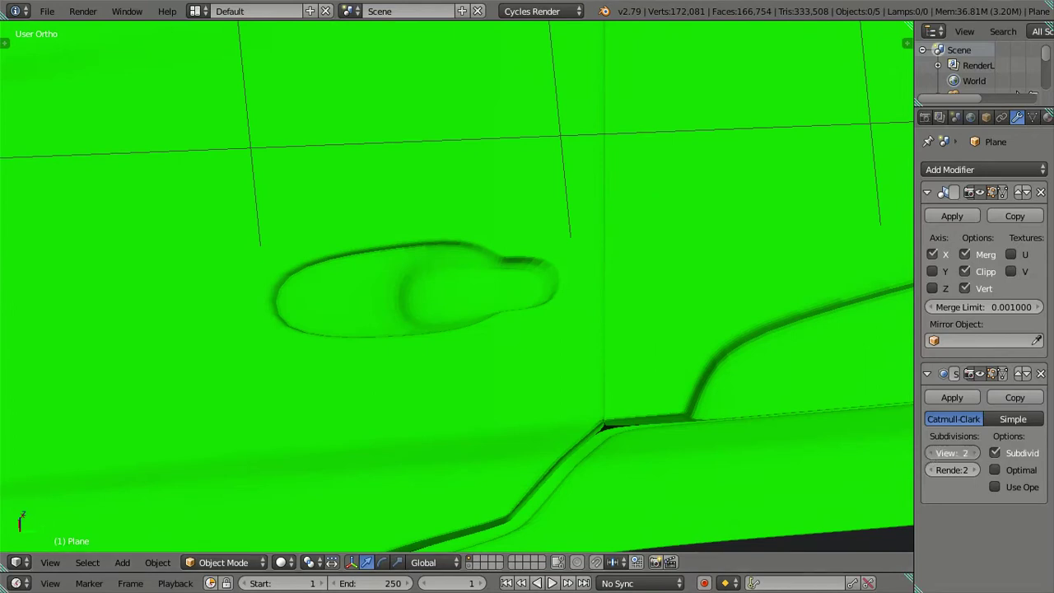
pyautogui.click(930, 453)
pyautogui.scroll(3)
# Step: In Edit Mode, select the edge loop around the recess rim and dissolve it
pyautogui.press('Tab')
pyautogui.moveTo(454, 298); pyautogui.dragTo(495, 312)
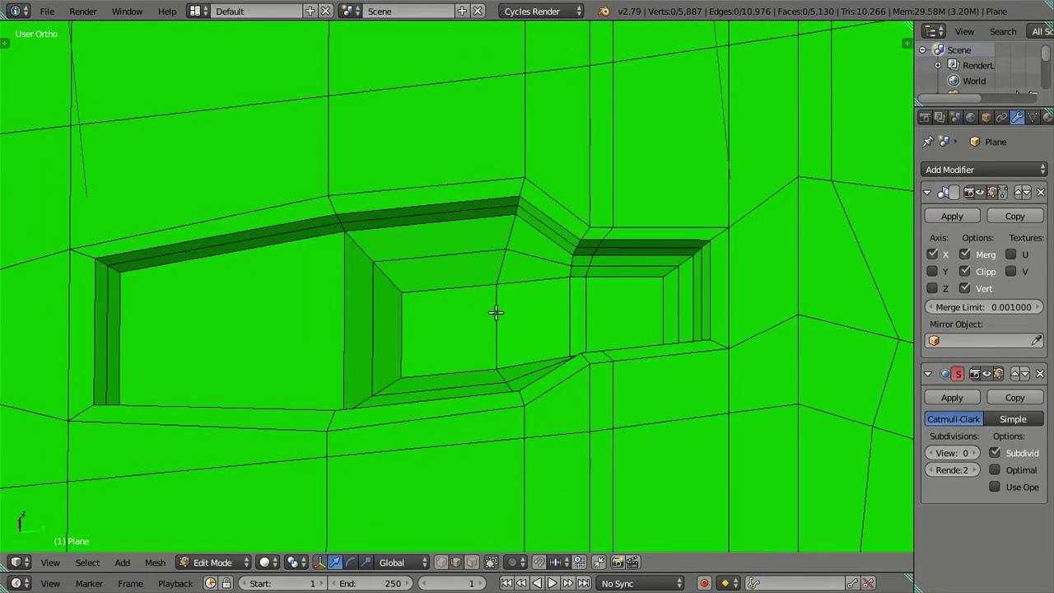
pyautogui.scroll(3)
pyautogui.rightClick(509, 259)
pyautogui.press('x')
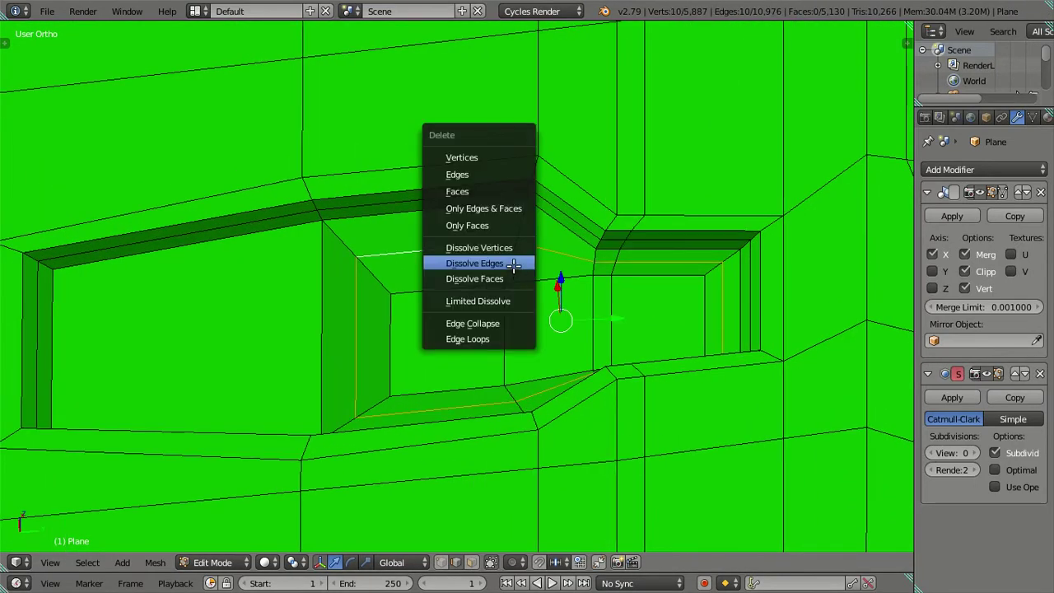
pyautogui.click(513, 264)
# Step: Cut a new loop around the recess and preview it in Object Mode at subdivision level 2
pyautogui.hotkey('ctrl', 'r')
pyautogui.click(560, 288)
pyautogui.moveTo(560, 288); pyautogui.dragTo(554, 405)
pyautogui.press('Tab')
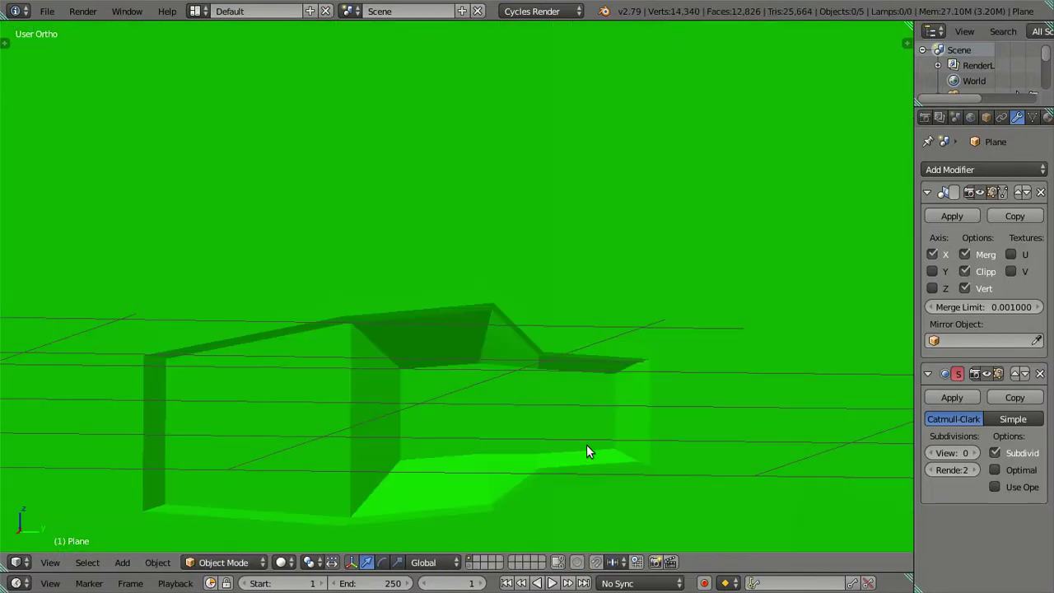
pyautogui.doubleClick(971, 455)
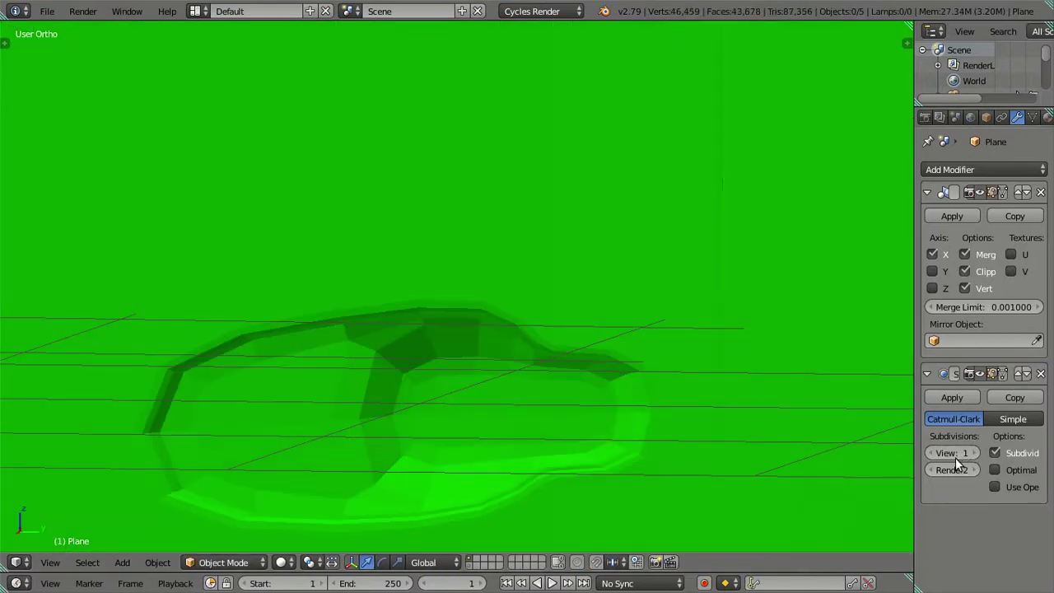
pyautogui.moveTo(745, 471); pyautogui.dragTo(734, 376)
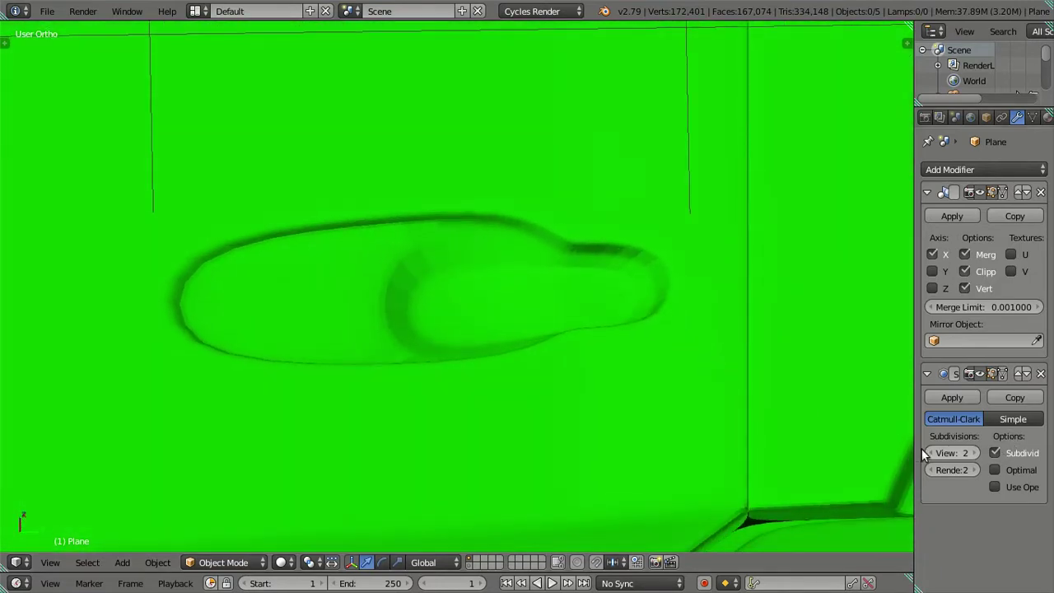
# Step: Turn viewport subdivision off and dissolve an edge loop on the recess rim
pyautogui.click(936, 453)
pyautogui.click(936, 453)
pyautogui.scroll(3)
pyautogui.press('Tab')
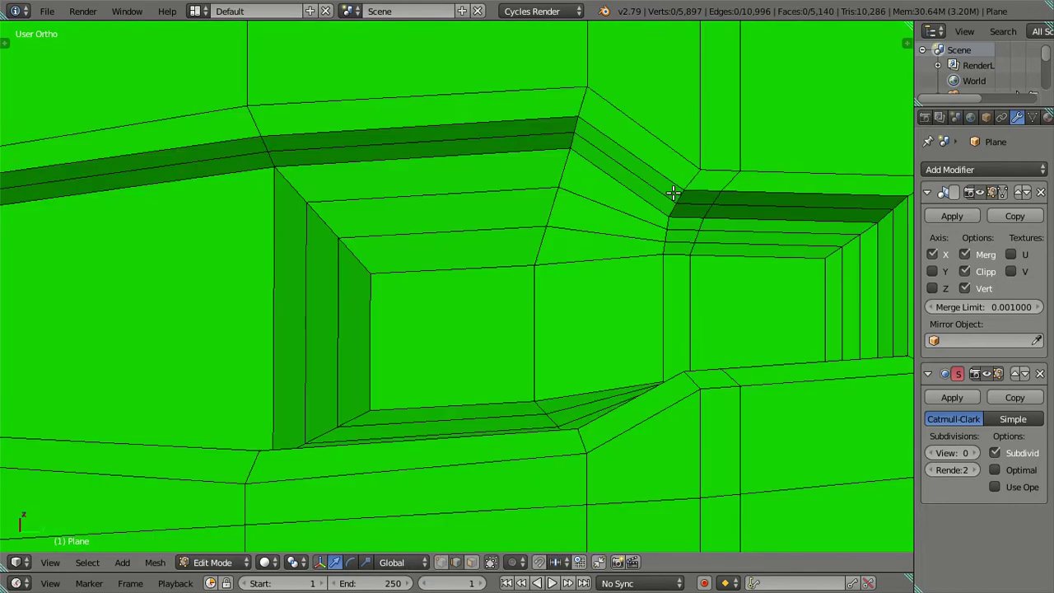
pyautogui.click(690, 203)
pyautogui.press('x')
pyautogui.click(758, 246)
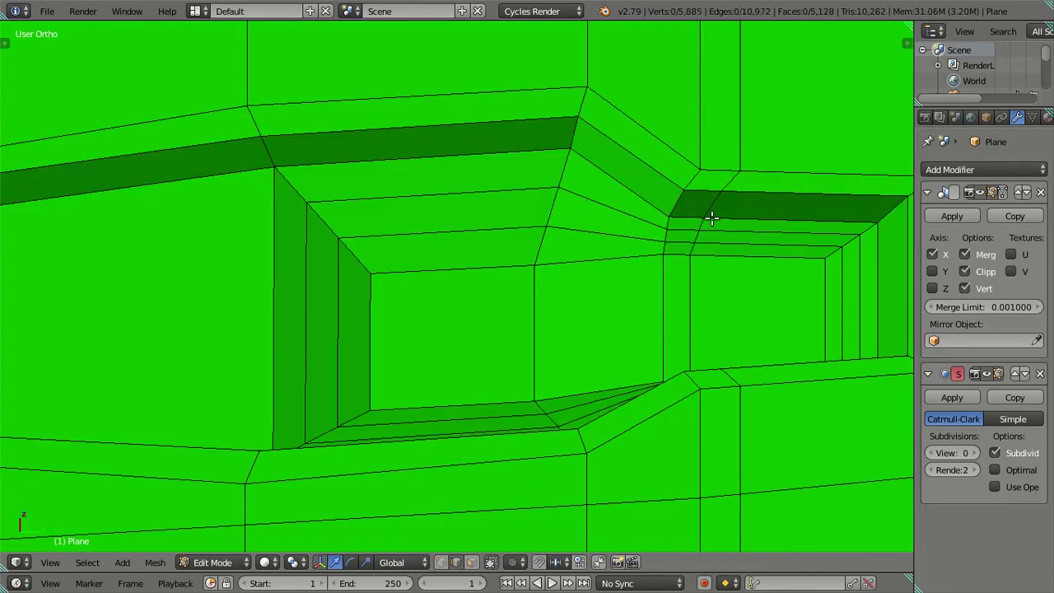
# Step: Add three centred loops along the rim, then dissolve one of them
pyautogui.moveTo(715, 199); pyautogui.dragTo(725, 197)
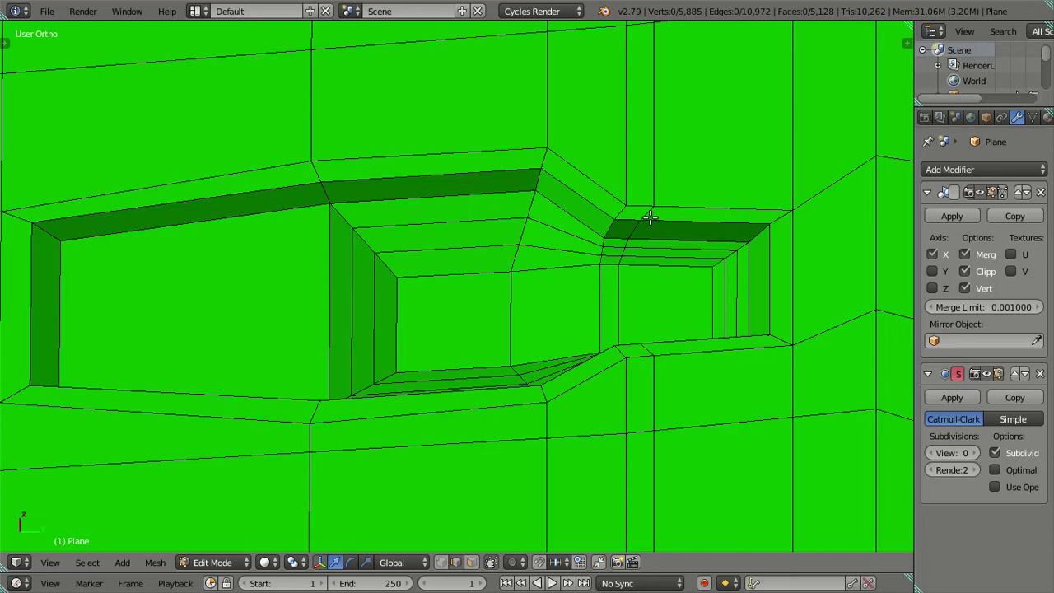
pyautogui.hotkey('ctrl', 'r')
pyautogui.scroll(3)
pyautogui.click(630, 233)
pyautogui.rightClick(630, 233)
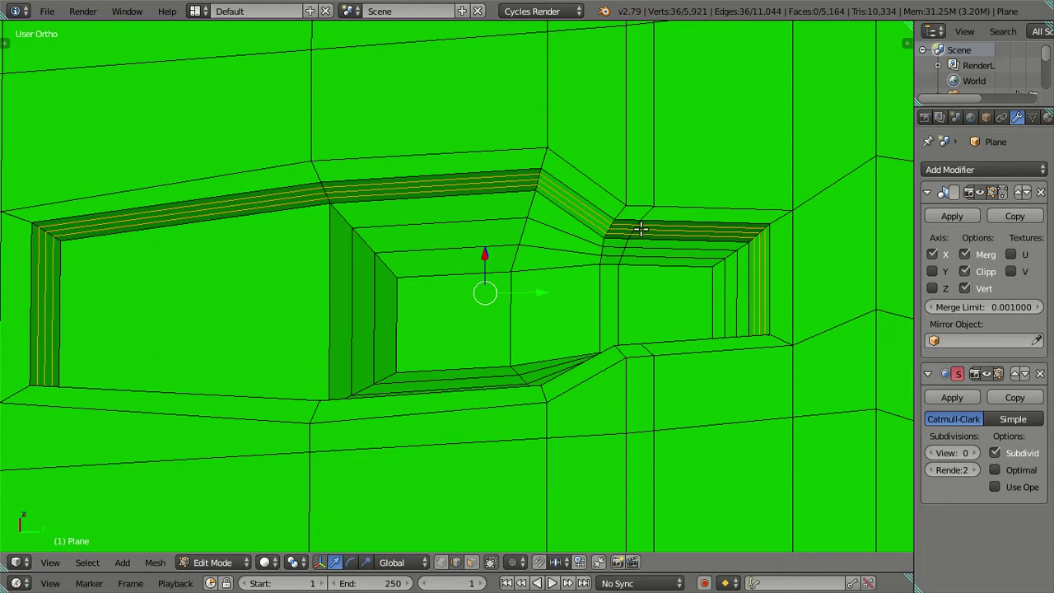
pyautogui.scroll(3)
pyautogui.rightClick(694, 196)
pyautogui.rightClick(692, 210)
pyautogui.press('x')
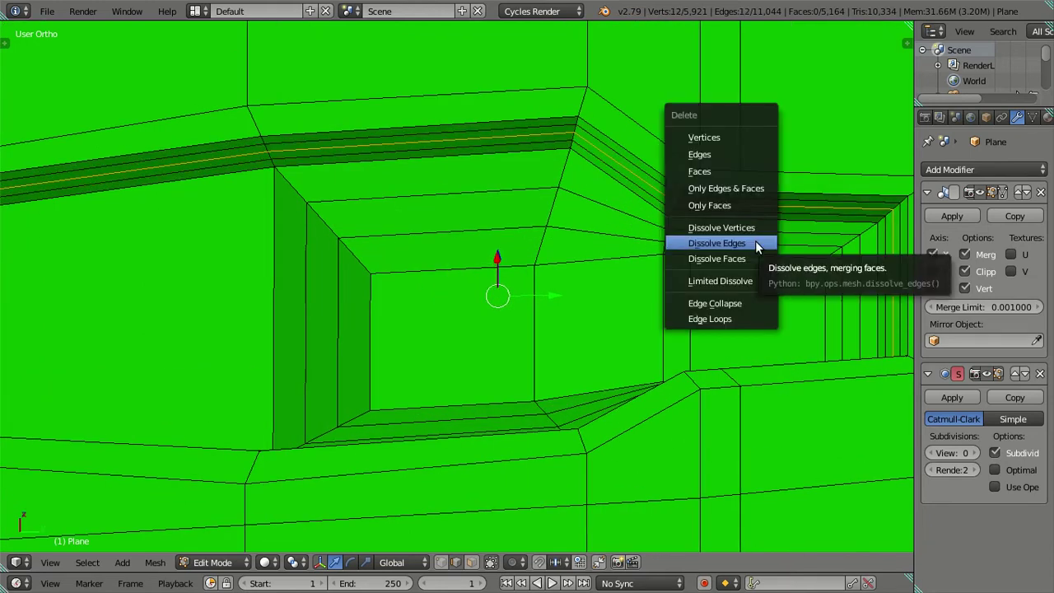
pyautogui.click(755, 241)
# Step: Dissolve one more recess loop and preview the cab at subdivision level 2 in Object Mode
pyautogui.rightClick(691, 205)
pyautogui.press('x')
pyautogui.click(751, 232)
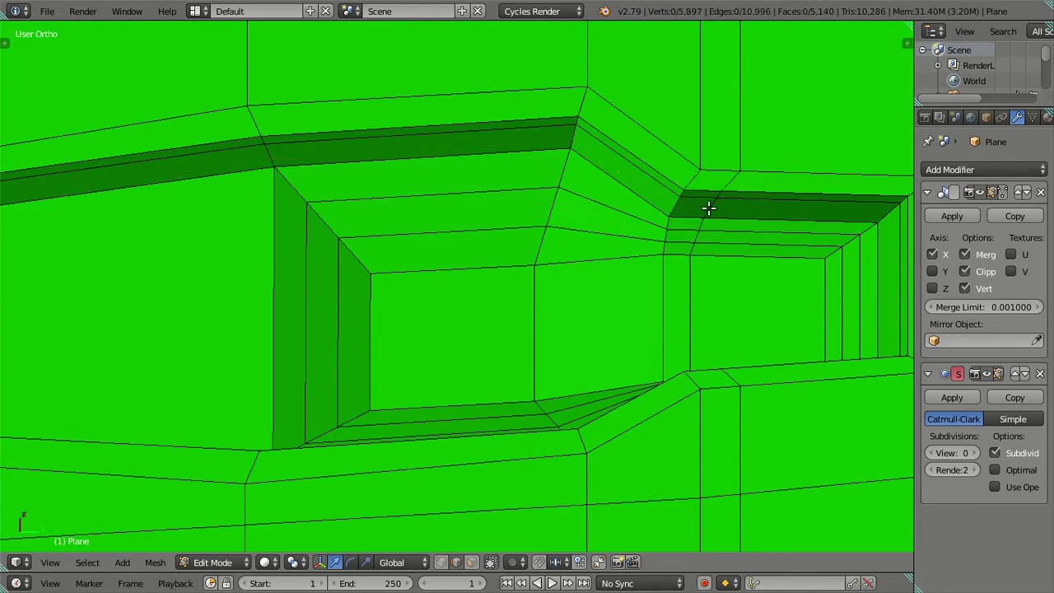
pyautogui.press('Tab')
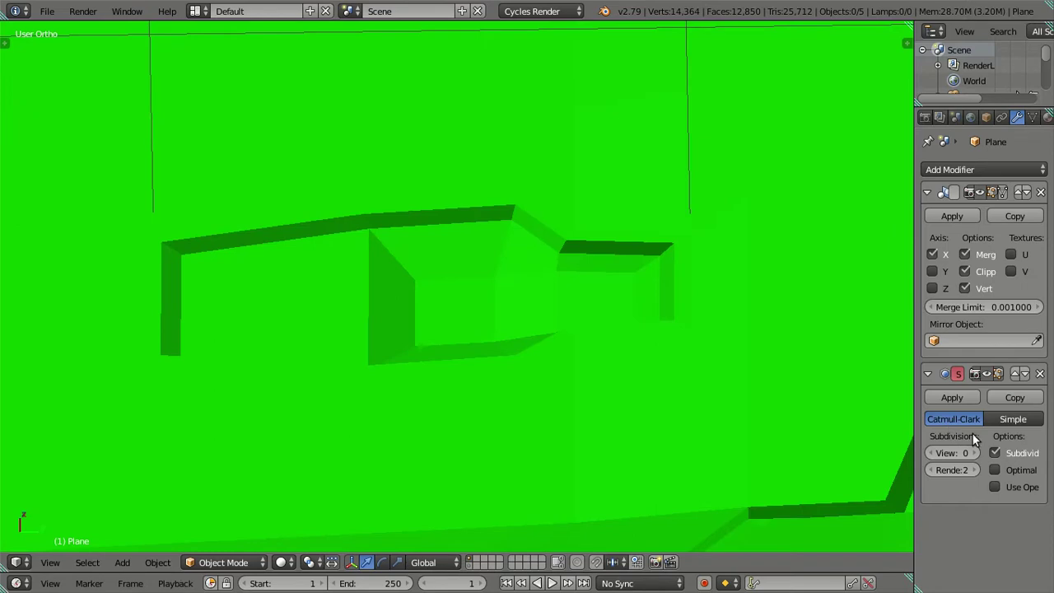
pyautogui.click(971, 450)
pyautogui.hotkey('ctrl', '2')
pyautogui.moveTo(634, 288); pyautogui.dragTo(656, 360)
# Step: In Edit Mode, check the recess in wireframe from the side with viewport subdivision at 0
pyautogui.press('Tab')
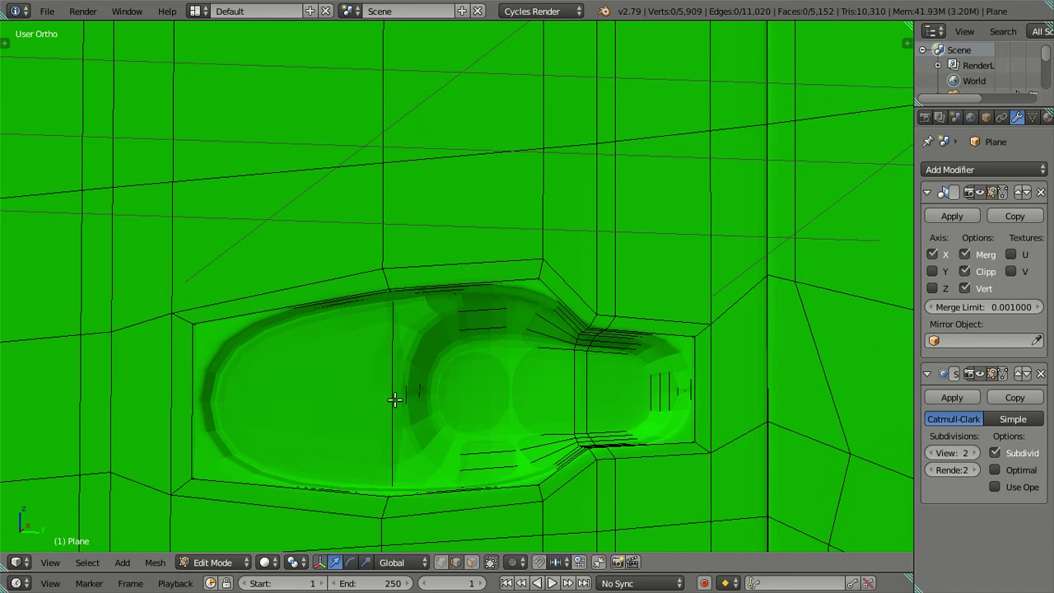
pyautogui.moveTo(396, 398); pyautogui.dragTo(554, 308)
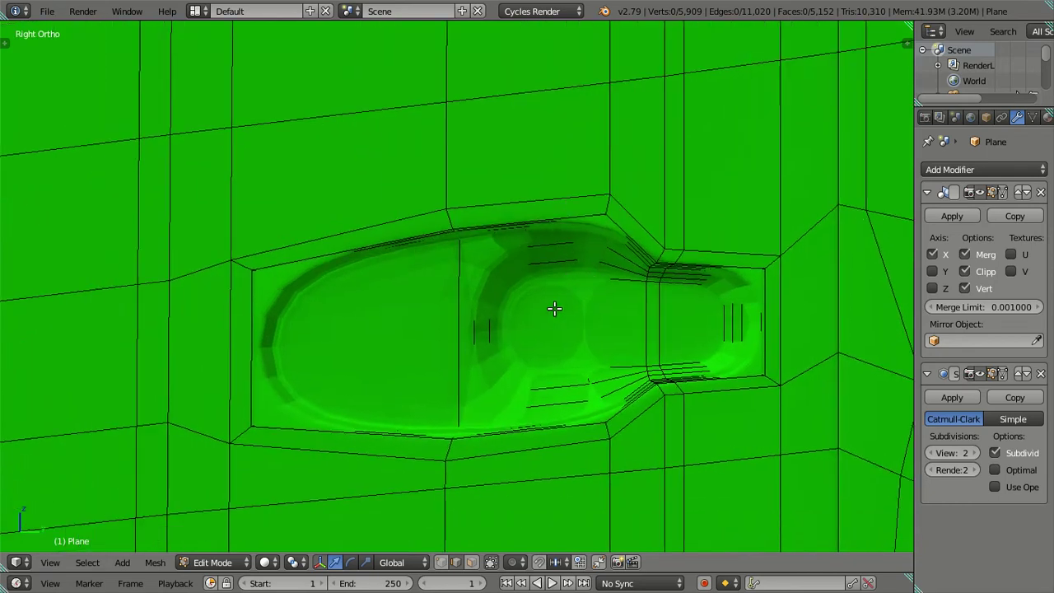
pyautogui.press('z')
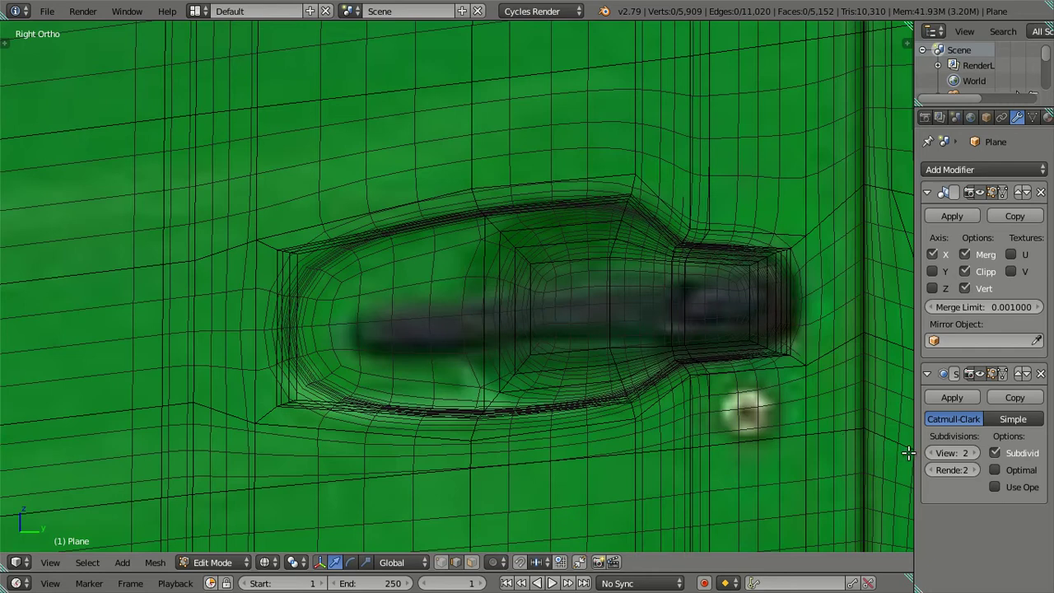
pyautogui.click(930, 453)
pyautogui.click(929, 453)
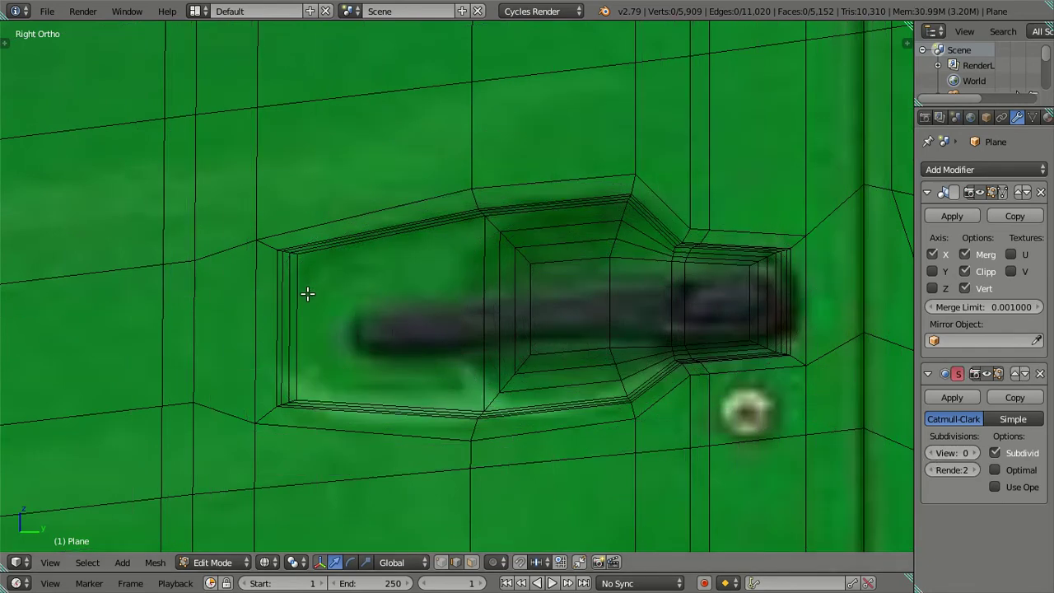
pyautogui.scroll(-3)
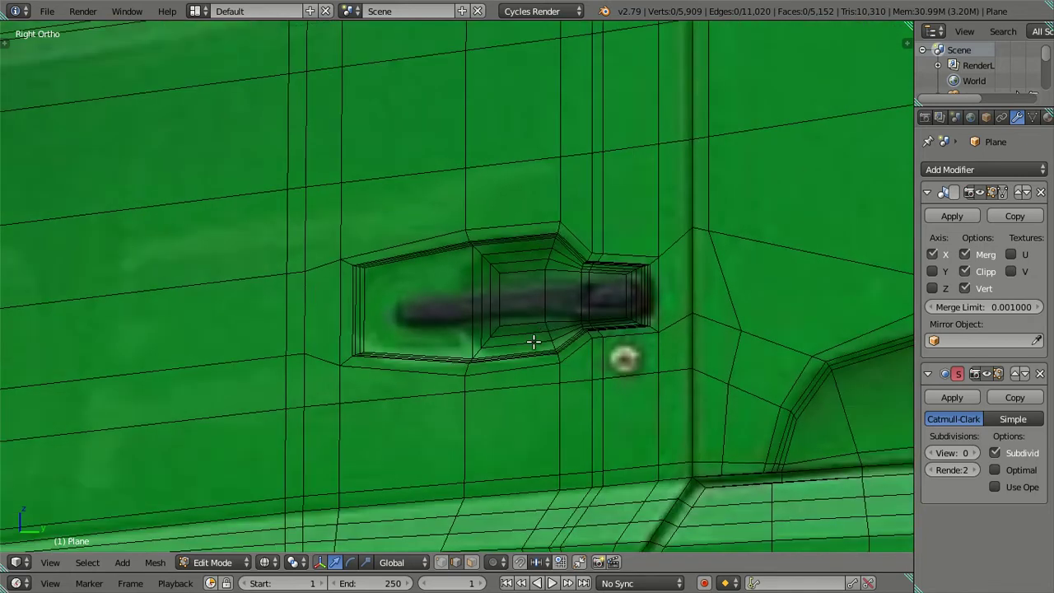
pyautogui.scroll(3)
pyautogui.scroll(3)
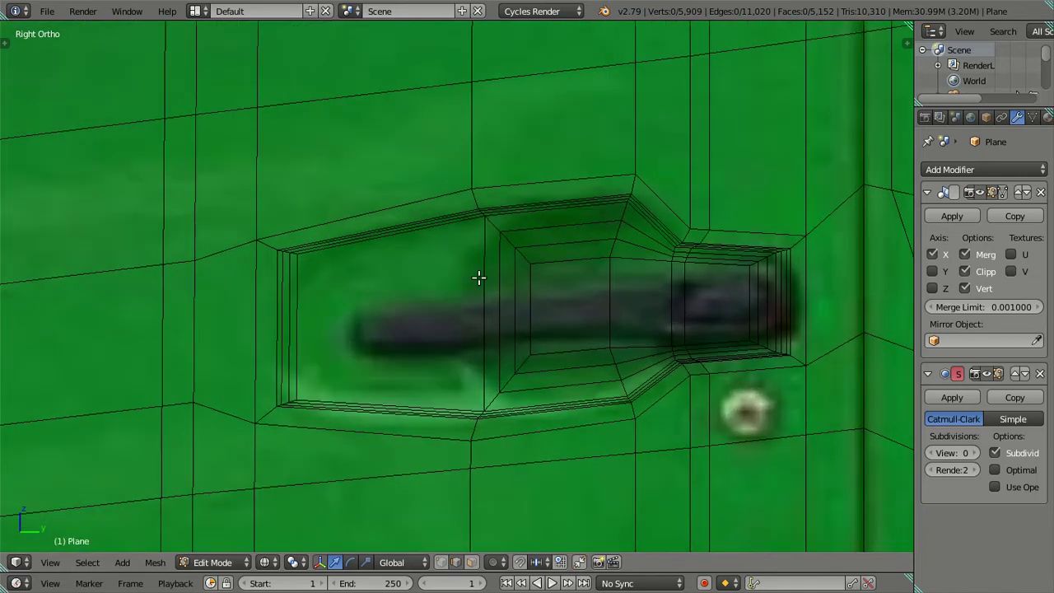
pyautogui.scroll(-3)
pyautogui.moveTo(499, 346); pyautogui.dragTo(500, 350)
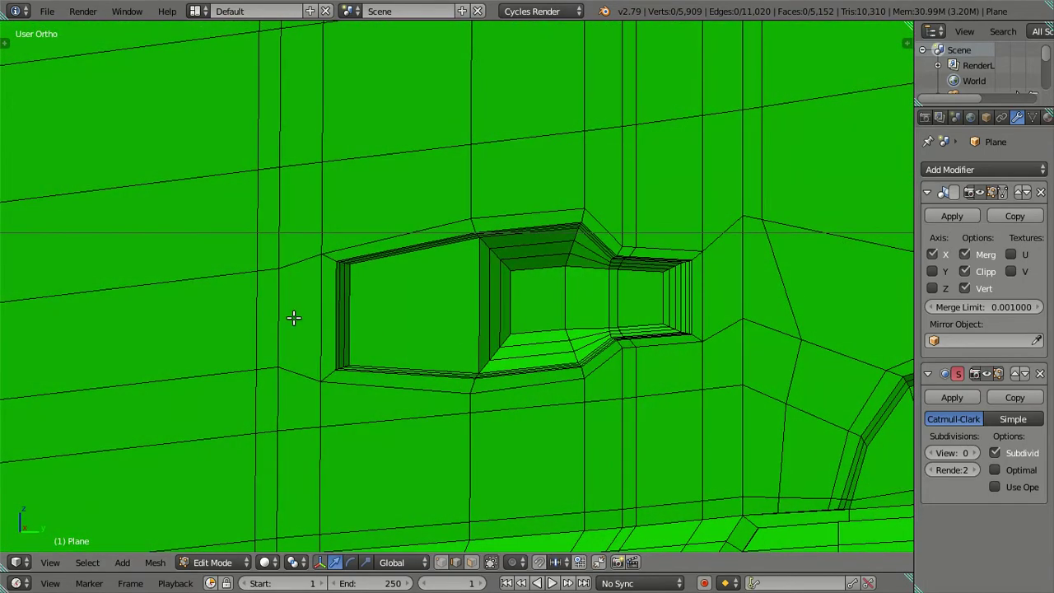
# Step: Cut a centred horizontal edge loop through the recess and set viewport subdivision to 2
pyautogui.hotkey('ctrl', 'r')
pyautogui.click(293, 317)
pyautogui.rightClick(506, 387)
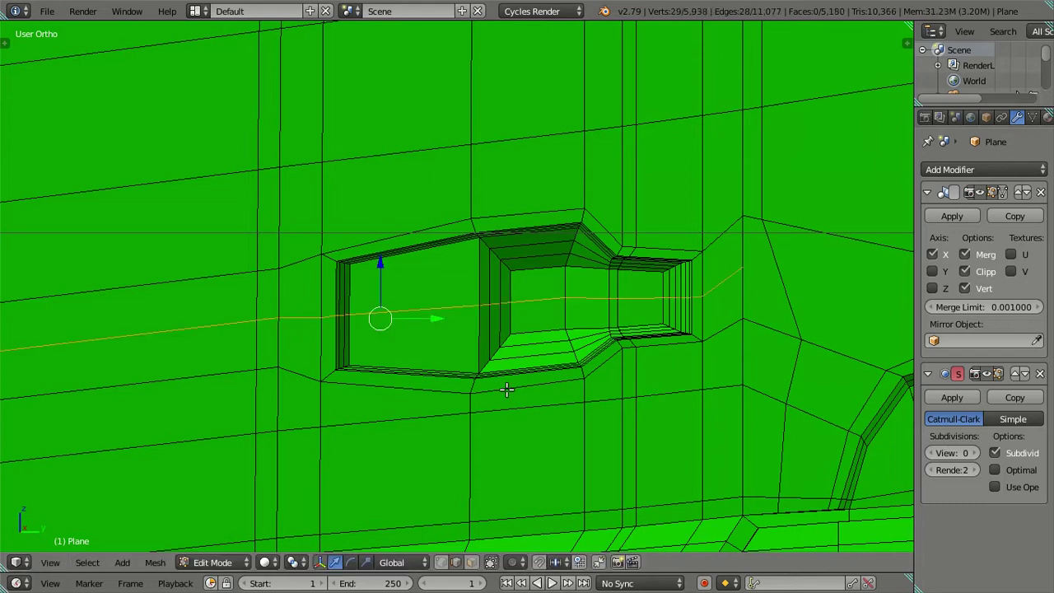
pyautogui.click(976, 452)
pyautogui.click(976, 453)
# Step: Inspect the smoothed recess in Object Mode from the right side view, then return to Edit Mode
pyautogui.press('Tab')
pyautogui.moveTo(568, 313); pyautogui.dragTo(461, 318)
pyautogui.press('KP_3')
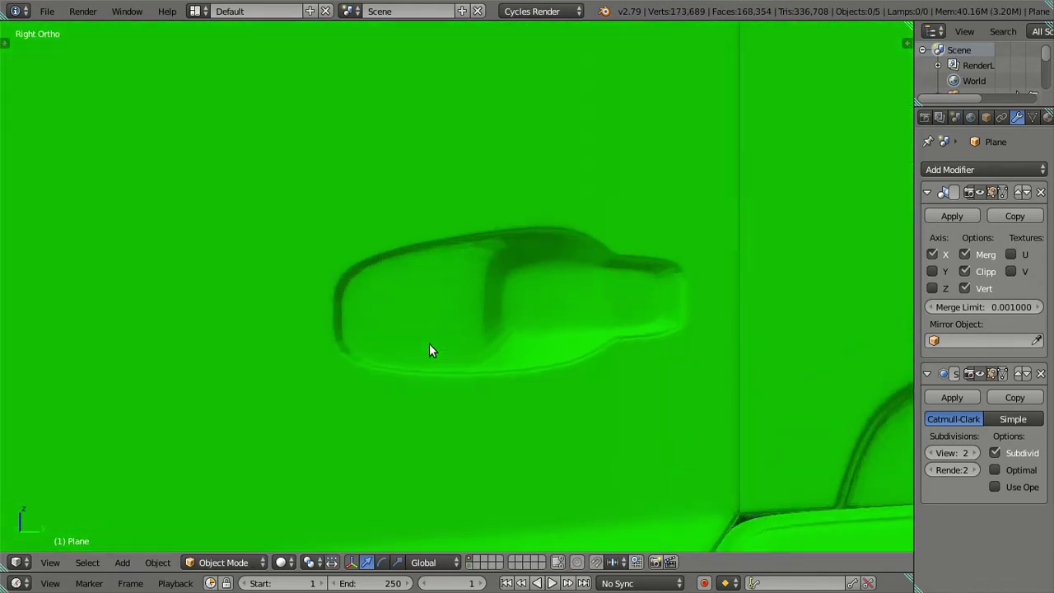
pyautogui.scroll(3)
pyautogui.press('Tab')
pyautogui.scroll(3)
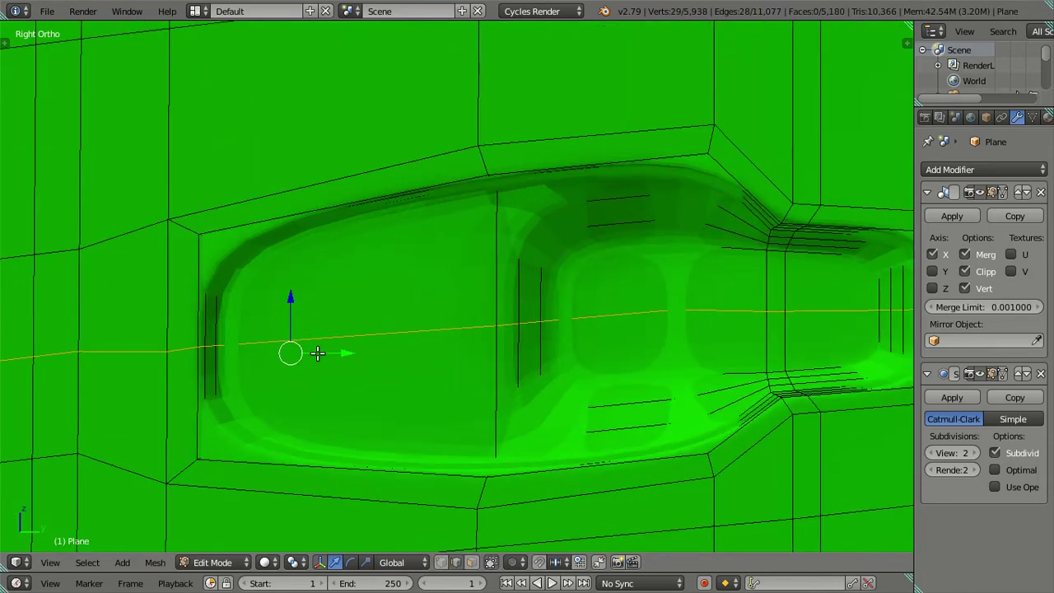
# Step: Set the Subdivision Surface viewport level to 0
pyautogui.click(952, 452)
pyautogui.write('0')
pyautogui.press('Return')
pyautogui.scroll(3)
pyautogui.scroll(3)
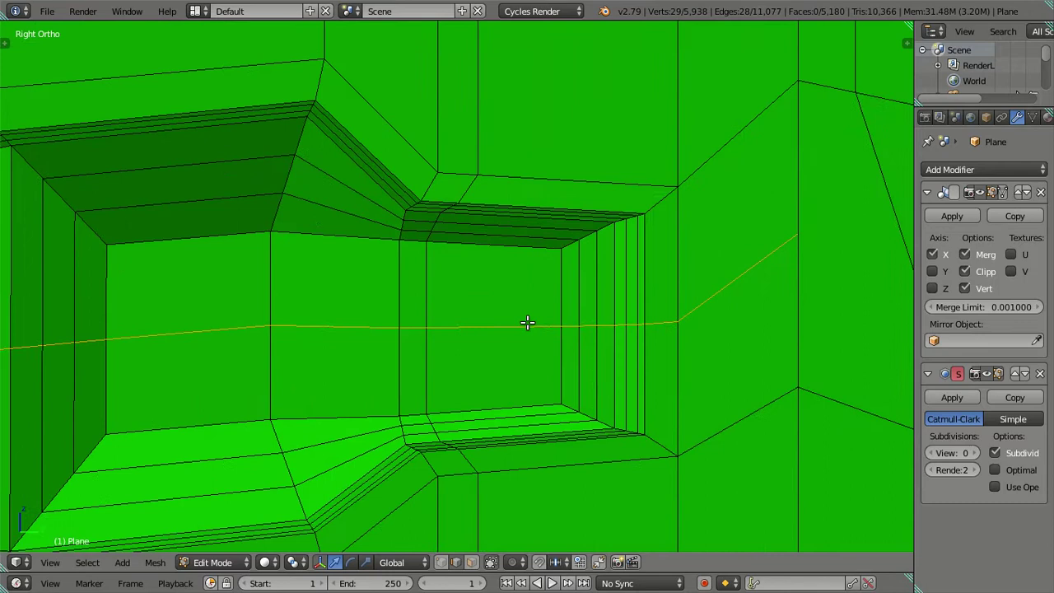
pyautogui.scroll(3)
# Step: Move the recess's right-end middle loop outward along Y to form a chevron point
pyautogui.rightClick(722, 341)
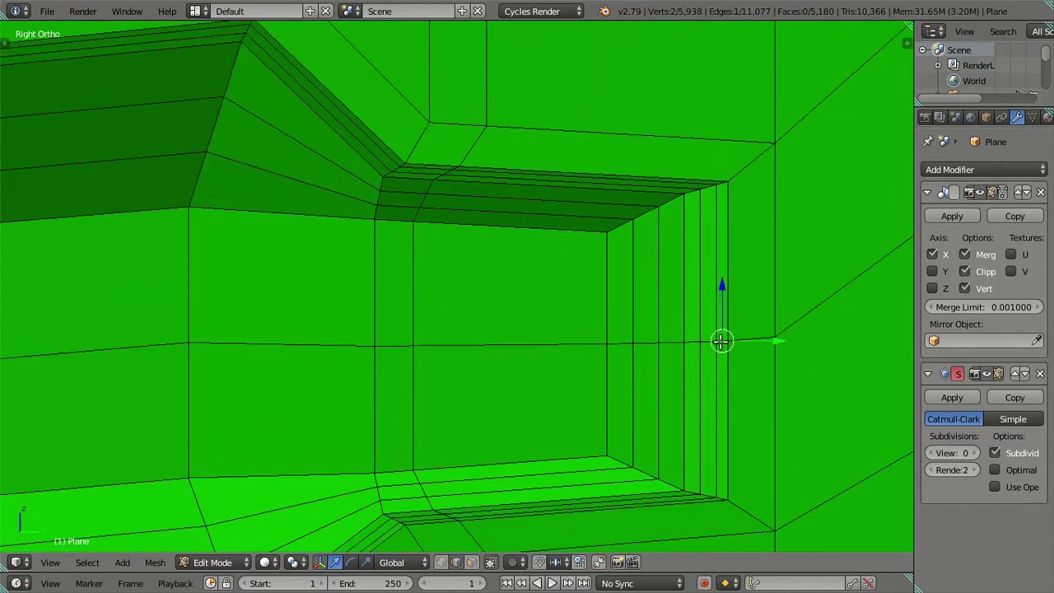
pyautogui.rightClick(723, 340)
pyautogui.press('g')
pyautogui.press('y')
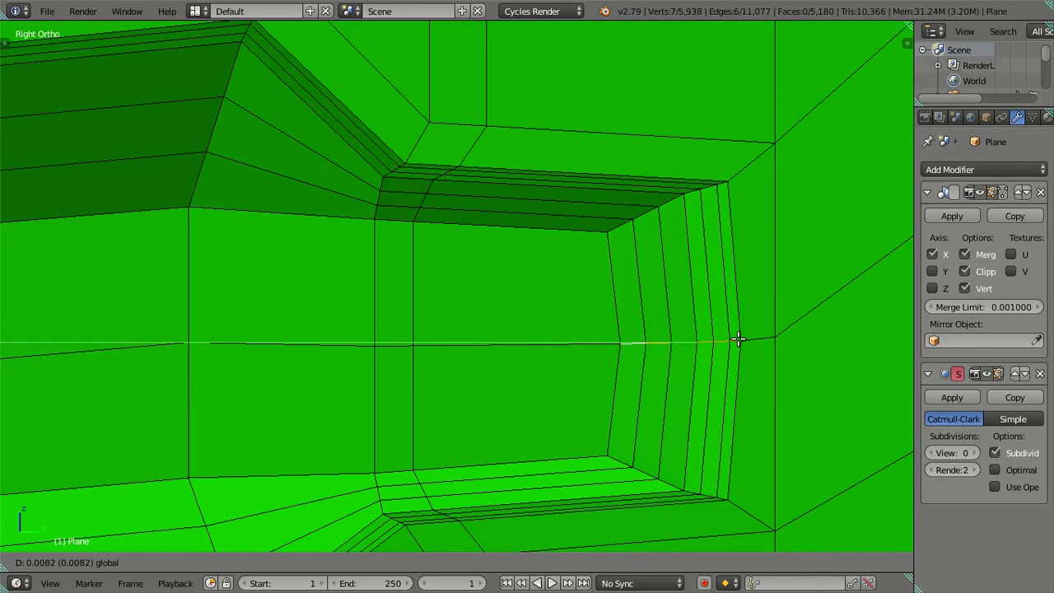
pyautogui.click(738, 338)
pyautogui.scroll(-3)
pyautogui.press('a')
pyautogui.scroll(3)
# Step: Move the left end's middle edges outward along Y into a chevron point
pyautogui.moveTo(631, 320); pyautogui.dragTo(468, 328)
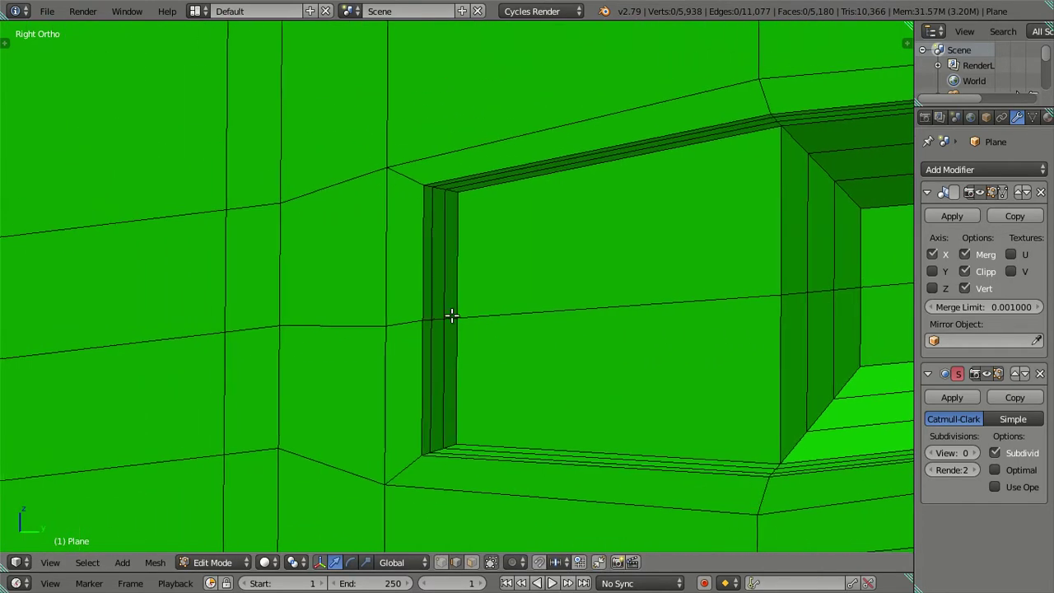
pyautogui.rightClick(409, 325)
pyautogui.press('g')
pyautogui.press('y')
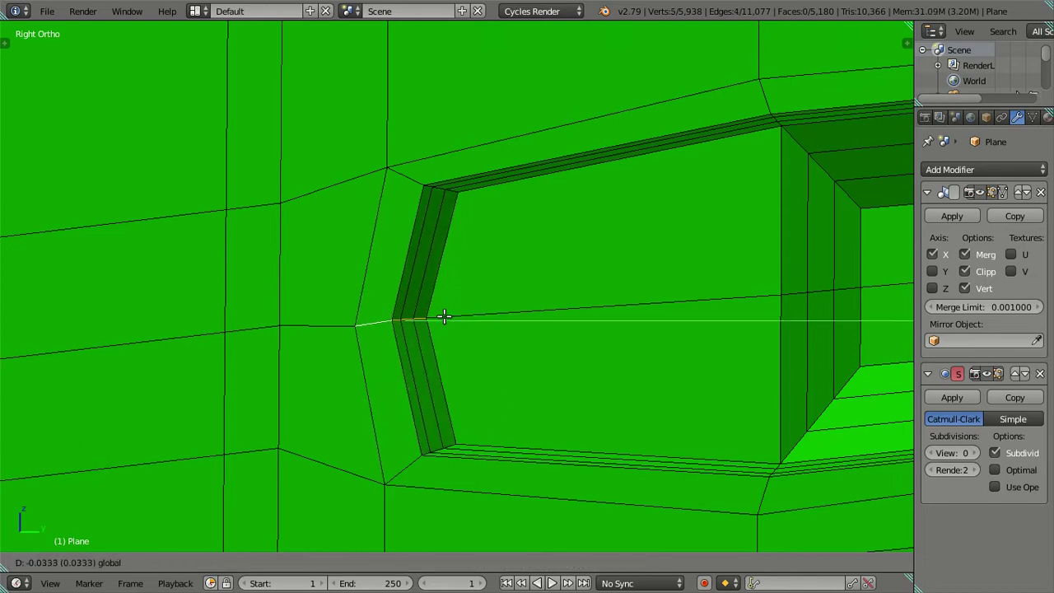
pyautogui.click(443, 316)
pyautogui.scroll(-3)
pyautogui.press('a')
# Step: Push the inner step's middle edges 0.0395 outward along Y into a point
pyautogui.moveTo(543, 282); pyautogui.dragTo(442, 281)
pyautogui.moveTo(500, 296); pyautogui.dragTo(419, 287)
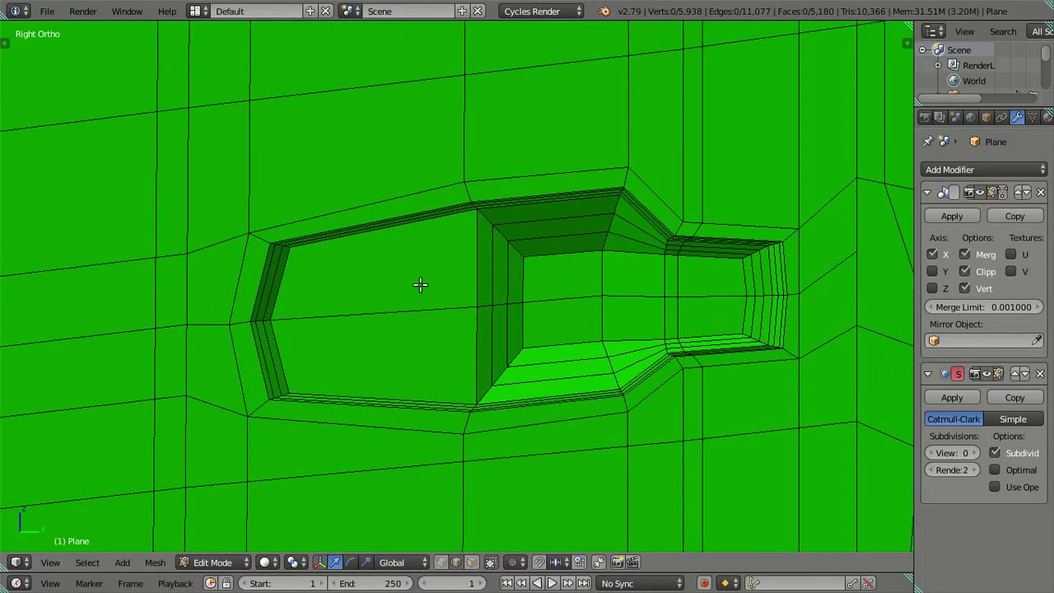
pyautogui.scroll(3)
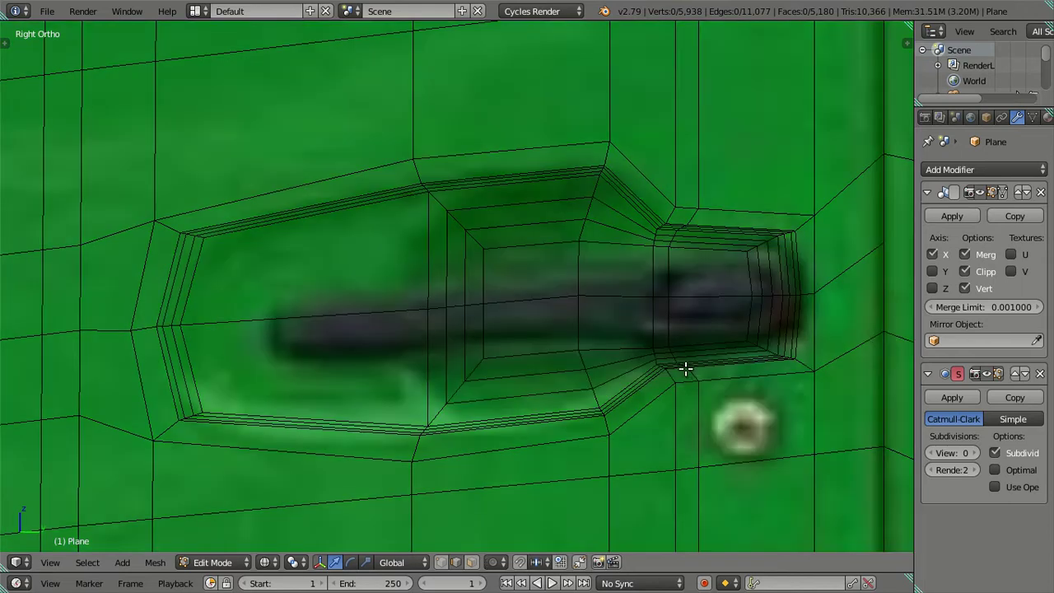
pyautogui.scroll(3)
pyautogui.rightClick(454, 322)
pyautogui.rightClick(486, 322)
pyautogui.press('g')
pyautogui.press('y')
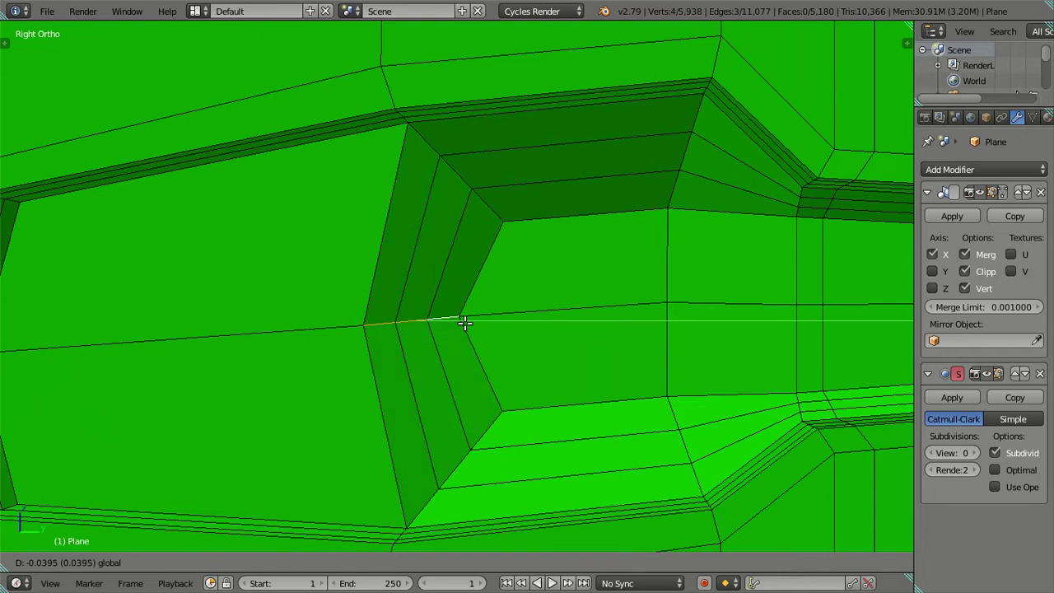
pyautogui.click(465, 322)
# Step: Deselect everything and inspect the chevron-shaped recess at an angle in Object Mode
pyautogui.scroll(-3)
pyautogui.scroll(-3)
pyautogui.press('a')
pyautogui.scroll(3)
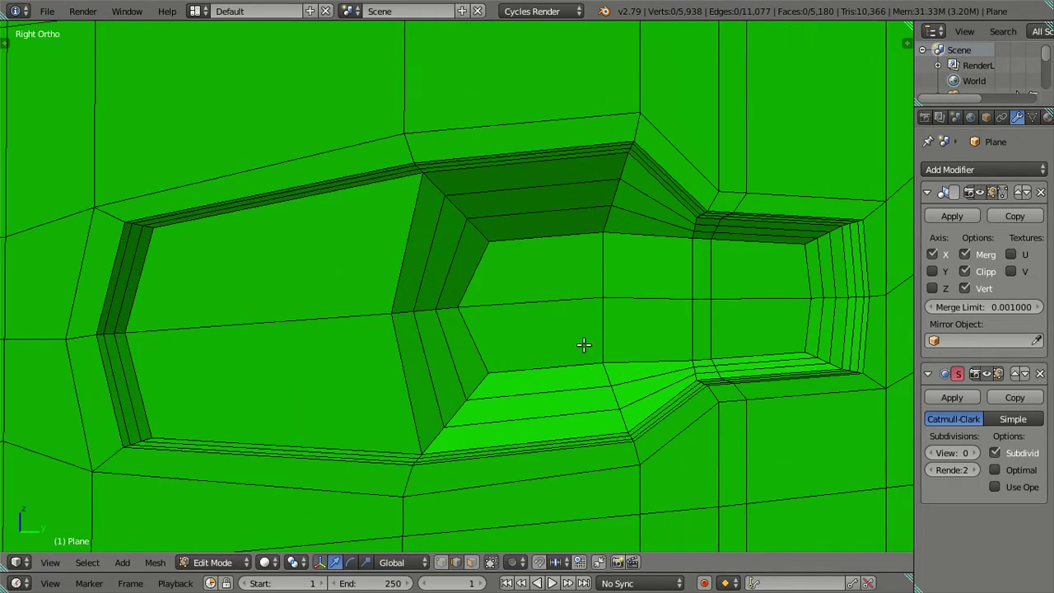
pyautogui.scroll(-3)
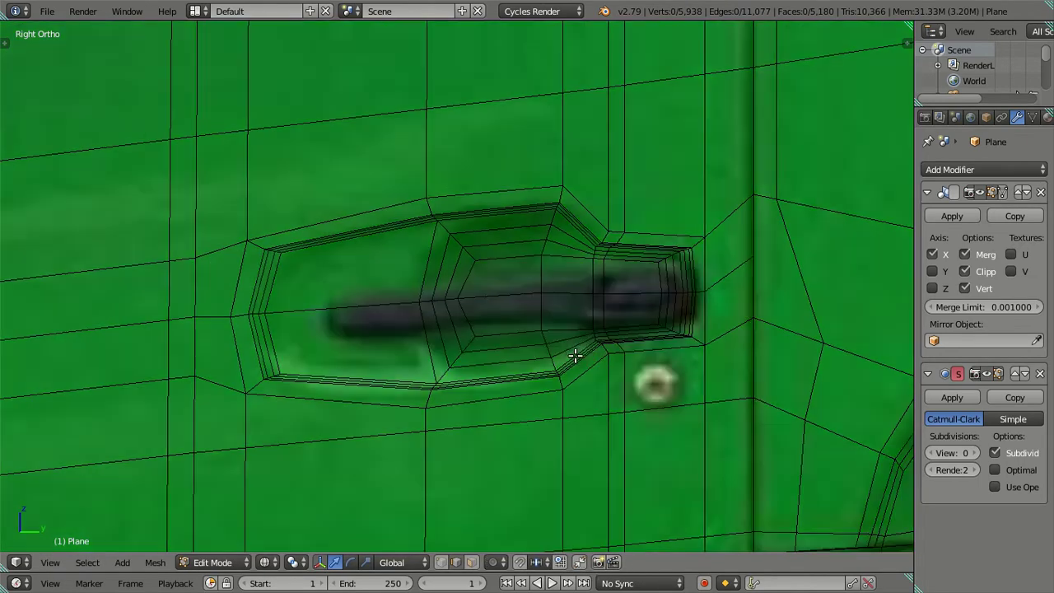
pyautogui.press('Tab')
pyautogui.moveTo(529, 341); pyautogui.dragTo(634, 277)
# Step: In Edit Mode, select the top and bottom edge loops at the recess's right end in the right side view
pyautogui.press('KP_3')
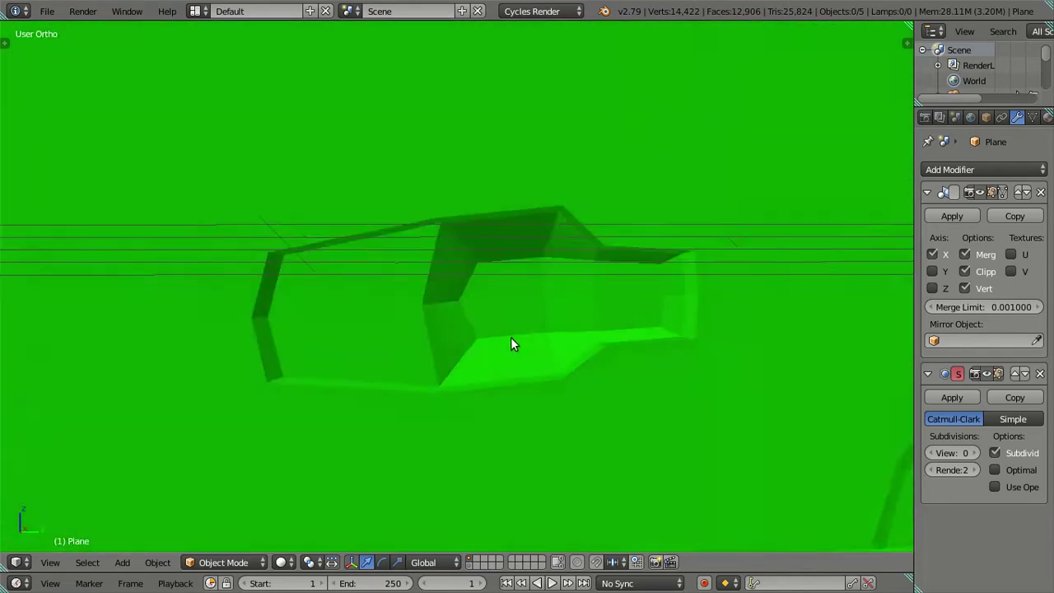
pyautogui.scroll(3)
pyautogui.scroll(3)
pyautogui.press('Tab')
pyautogui.scroll(3)
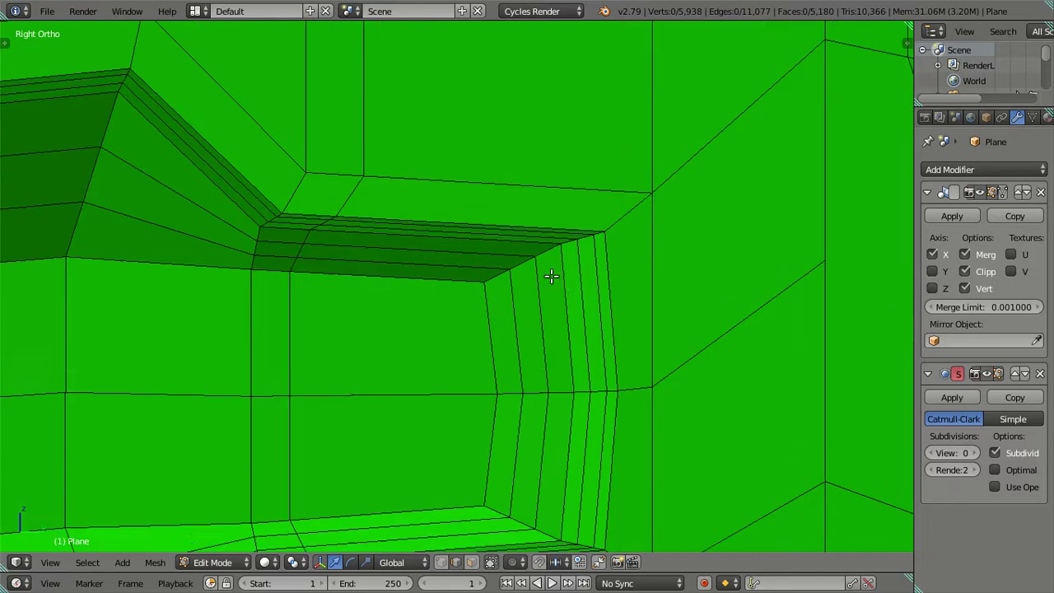
pyautogui.scroll(3)
pyautogui.rightClick(507, 275)
pyautogui.rightClick(627, 227)
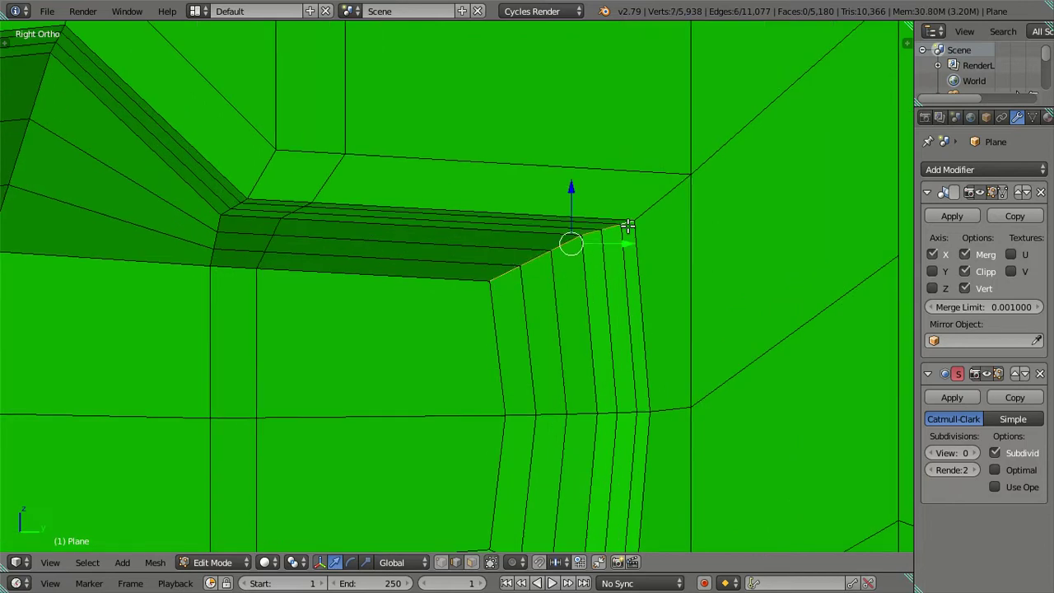
pyautogui.moveTo(590, 301); pyautogui.dragTo(596, 172)
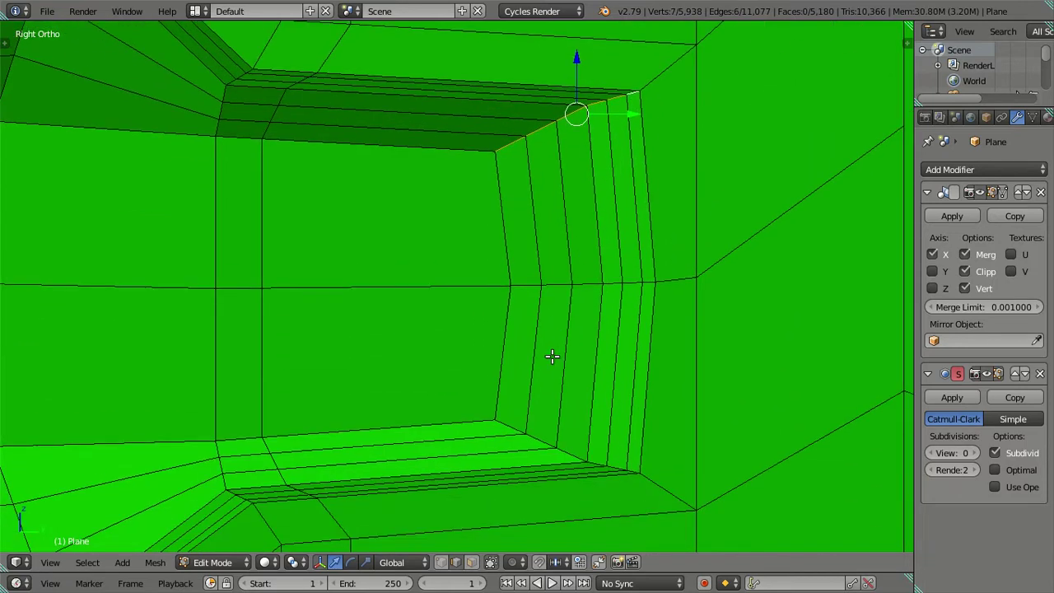
pyautogui.moveTo(592, 311); pyautogui.dragTo(572, 324)
pyautogui.press('KP_3')
pyautogui.rightClick(511, 424)
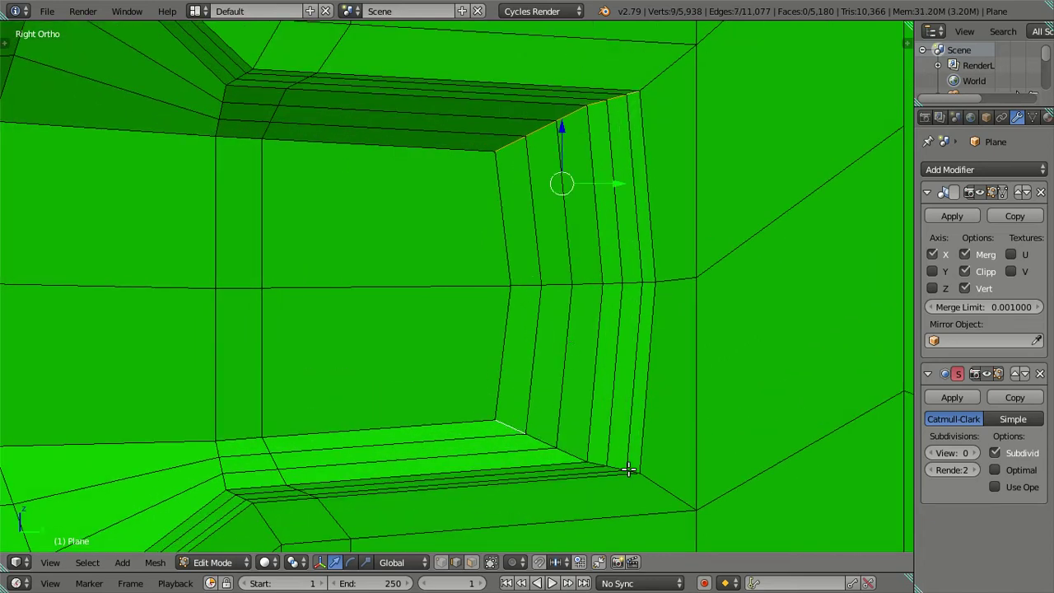
pyautogui.rightClick(635, 468)
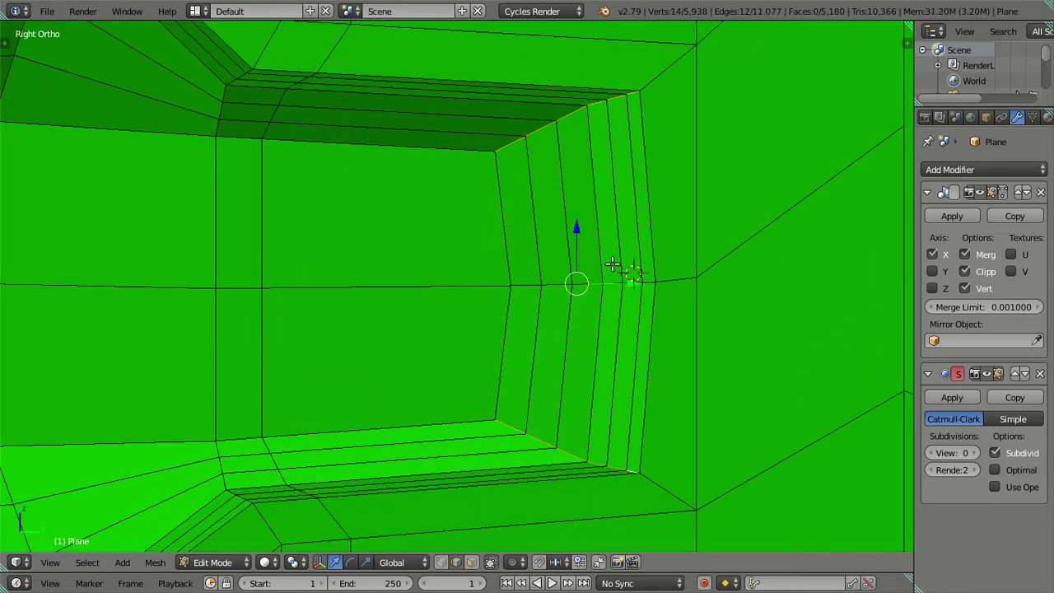
# Step: Slide the recess tip edges 0.0124 horizontally along Y, then return to Object Mode and zoom out
pyautogui.press('g')
pyautogui.press('y')
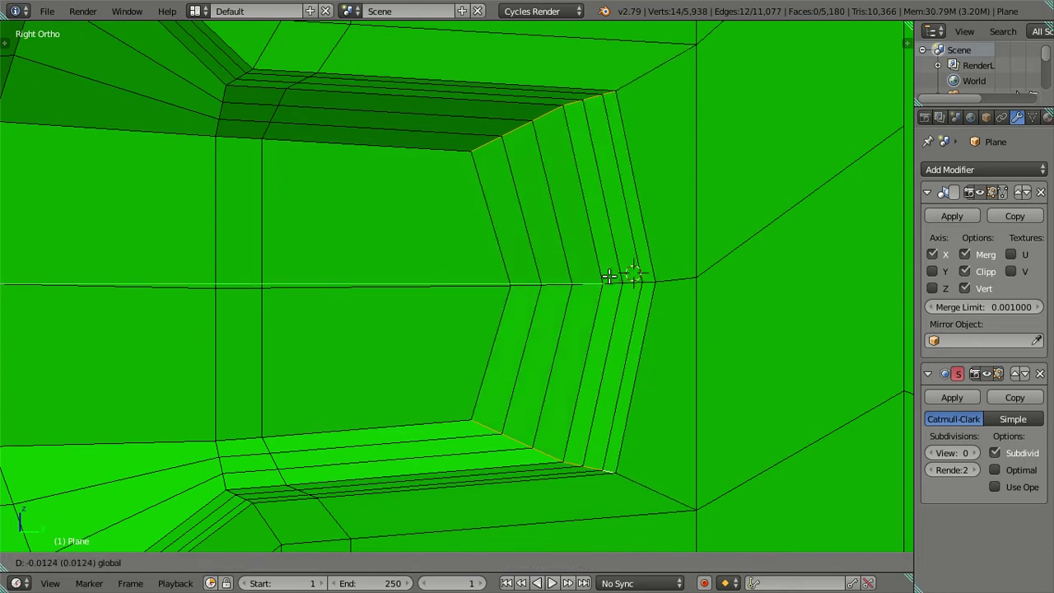
pyautogui.click(605, 273)
pyautogui.scroll(-3)
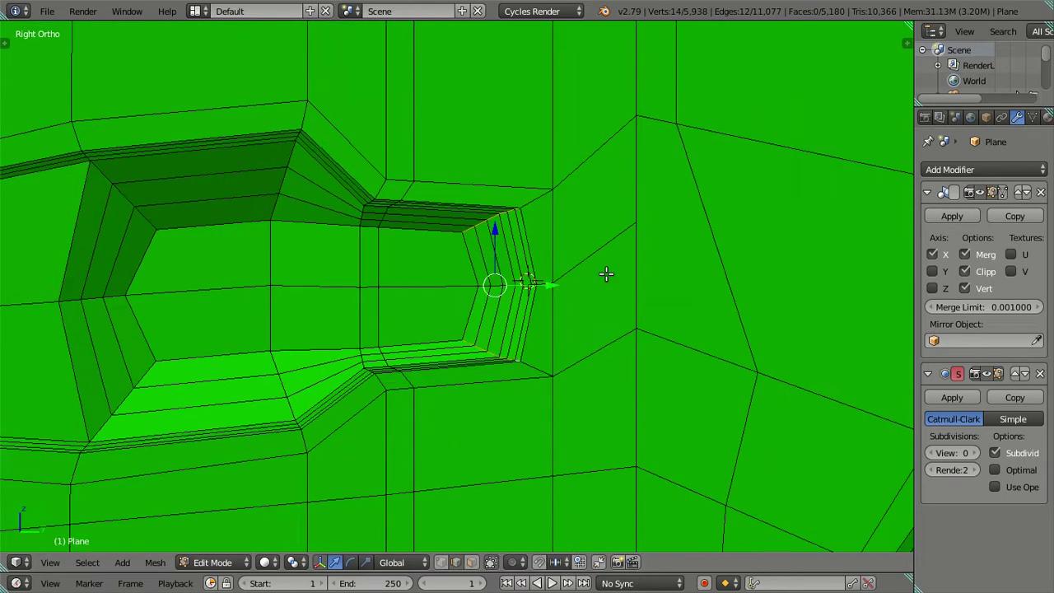
pyautogui.press('Tab')
pyautogui.scroll(-3)
pyautogui.scroll(-3)
# Step: Raise the Subsurf viewport level to 2 and orbit to inspect the smoothed handle recess
pyautogui.scroll(3)
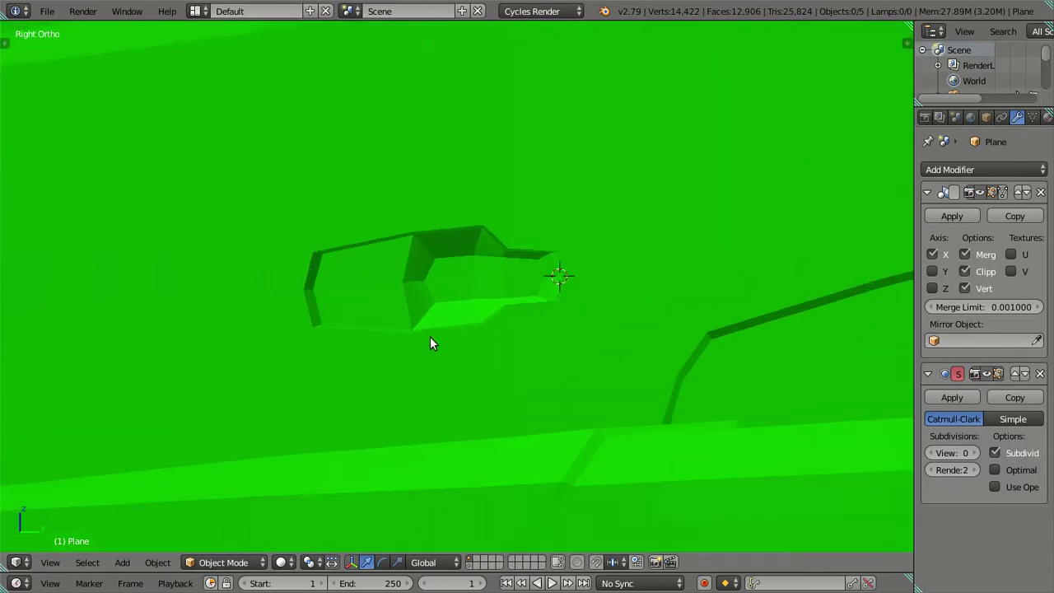
pyautogui.scroll(3)
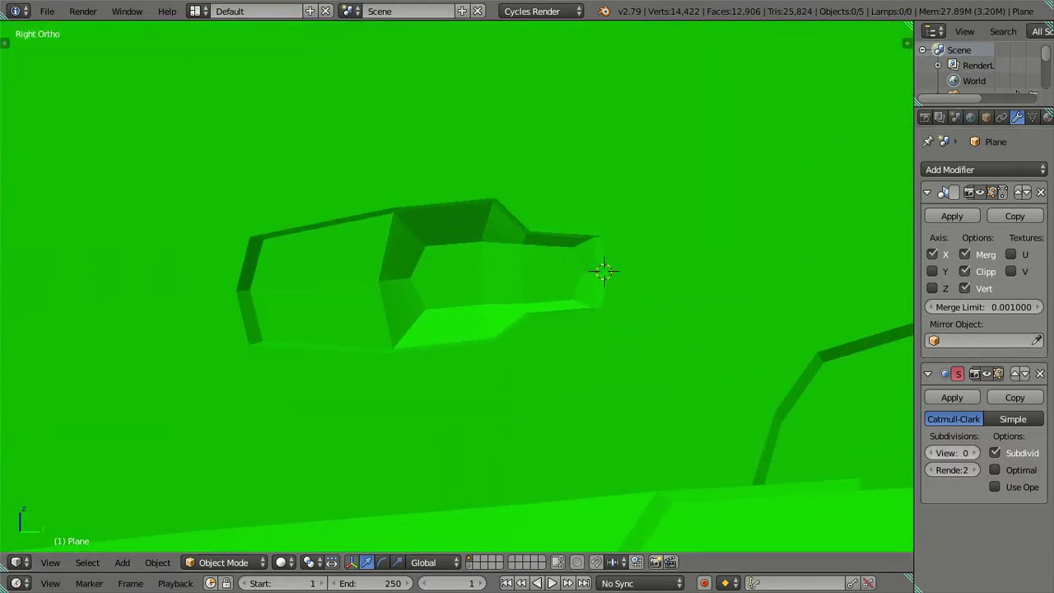
pyautogui.click(974, 452)
pyautogui.click(971, 457)
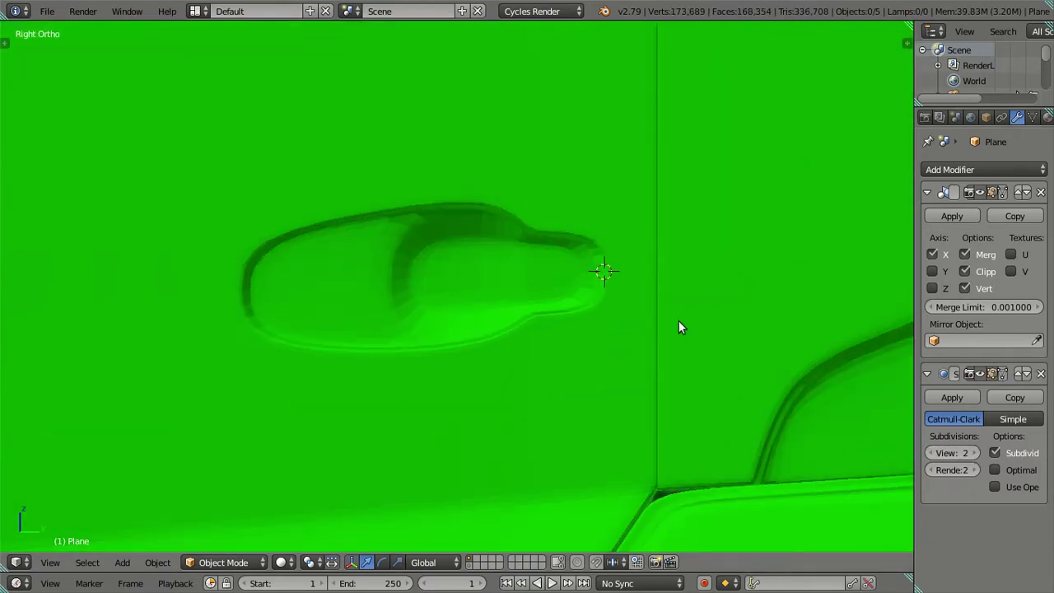
pyautogui.moveTo(678, 320); pyautogui.dragTo(676, 294)
pyautogui.click(771, 339)
pyautogui.scroll(-3)
pyautogui.moveTo(564, 321); pyautogui.dragTo(579, 266)
pyautogui.scroll(-3)
pyautogui.scroll(3)
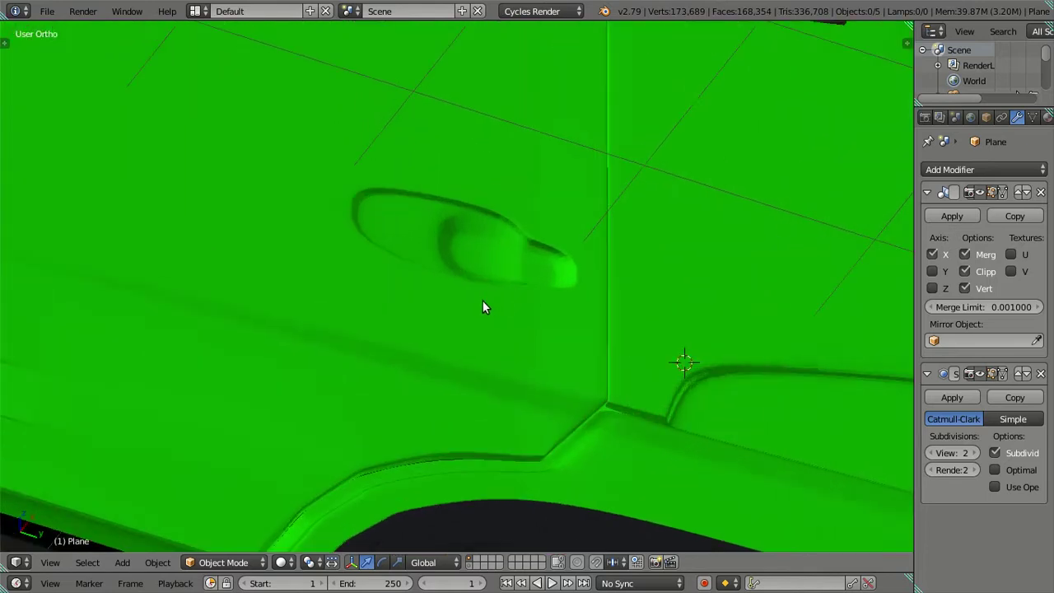
pyautogui.scroll(3)
pyautogui.moveTo(504, 322); pyautogui.dragTo(442, 383)
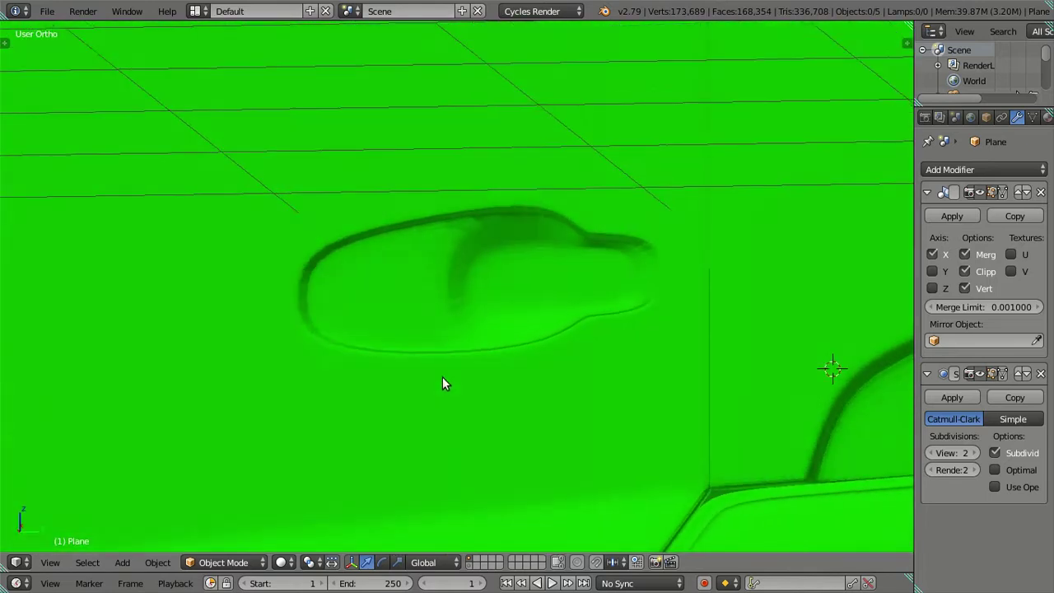
# Step: Set the viewport subdivision back to 0 and view the low-poly recess from above
pyautogui.moveTo(955, 452); pyautogui.dragTo(939, 452)
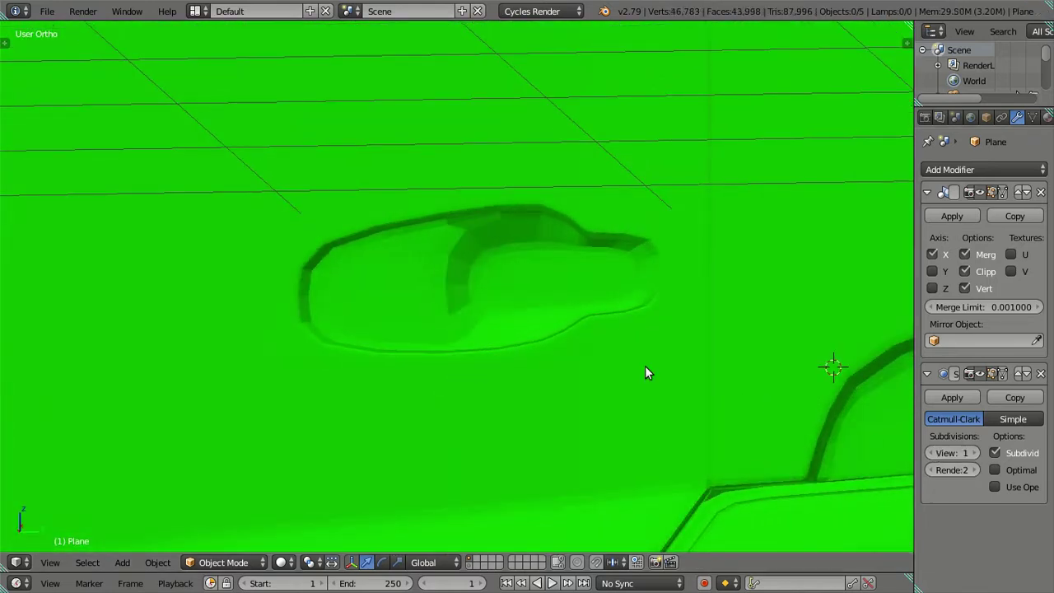
pyautogui.scroll(3)
pyautogui.moveTo(335, 304); pyautogui.dragTo(494, 447)
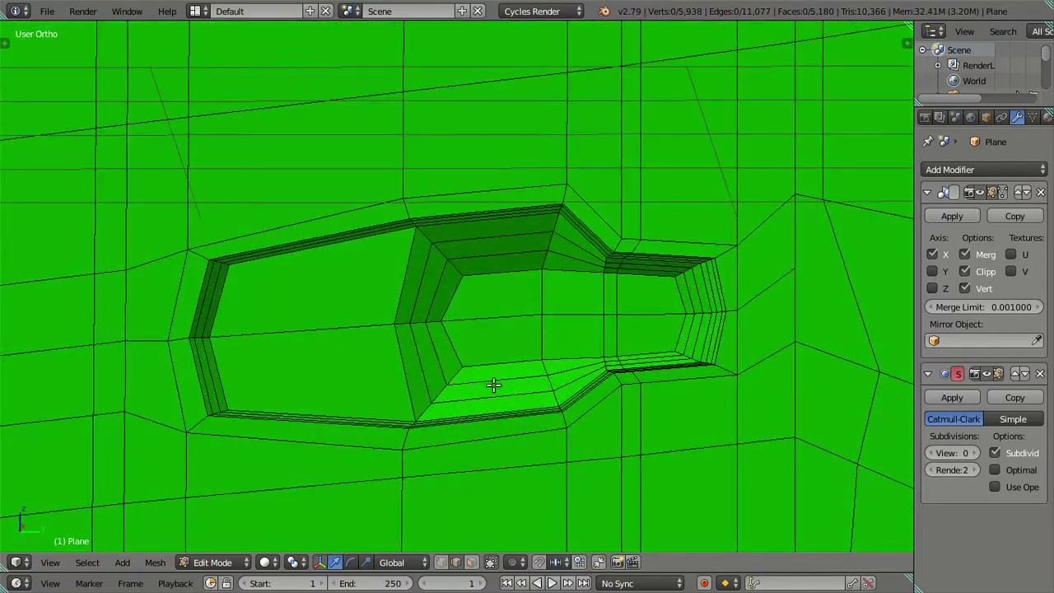
pyautogui.press('KP_3')
pyautogui.scroll(3)
pyautogui.scroll(3)
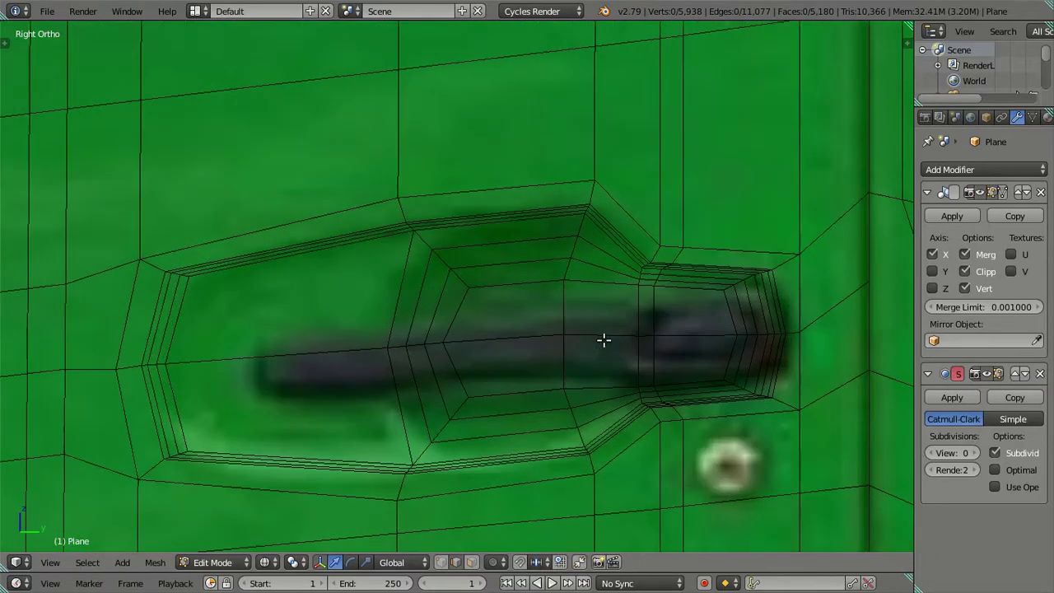
pyautogui.scroll(-3)
pyautogui.scroll(-3)
pyautogui.scroll(-3)
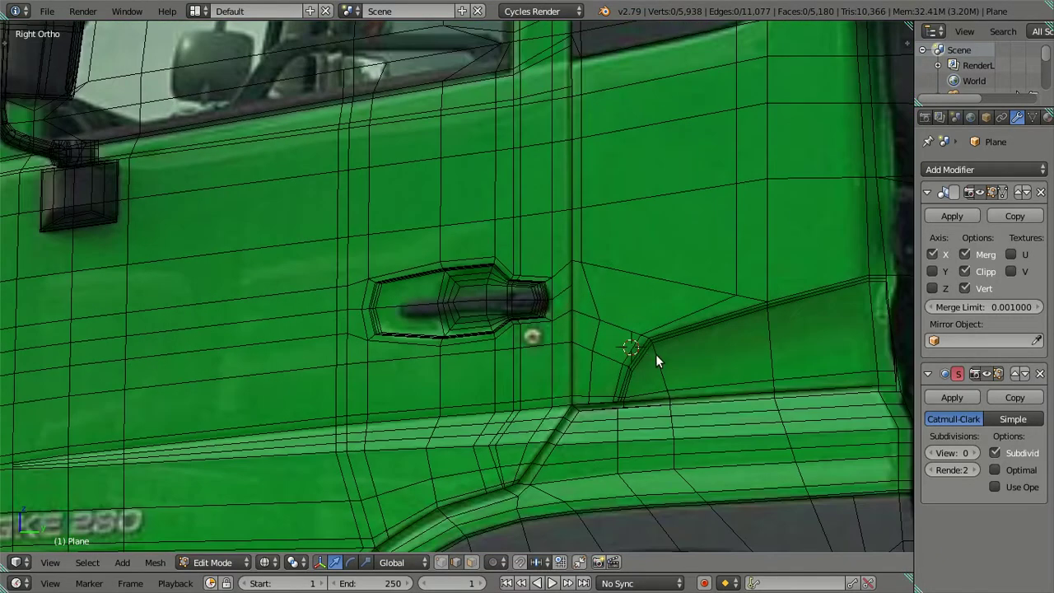
pyautogui.press('Tab')
pyautogui.scroll(3)
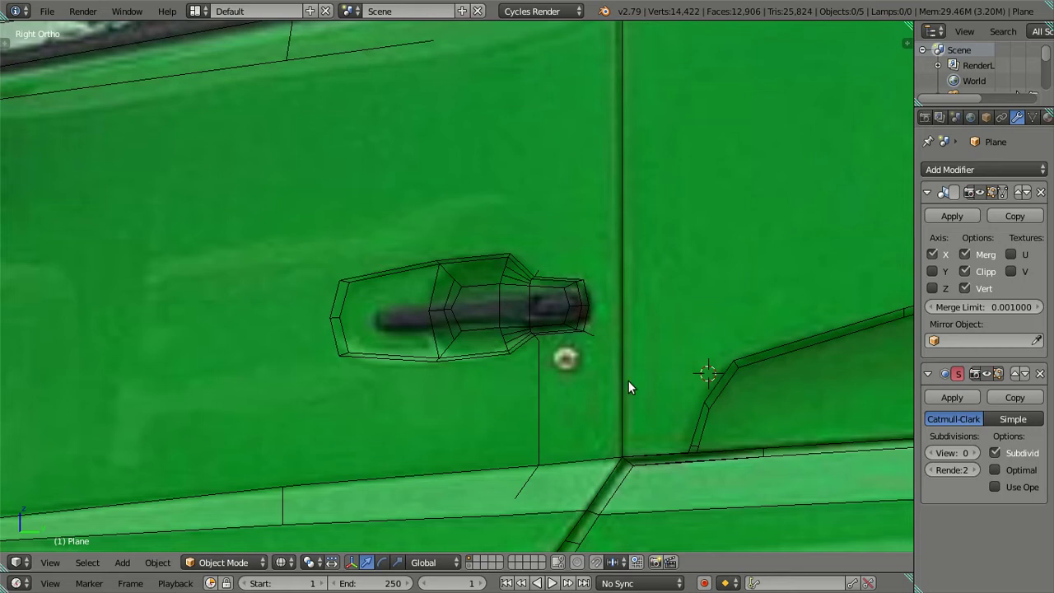
pyautogui.scroll(3)
pyautogui.scroll(-3)
pyautogui.scroll(3)
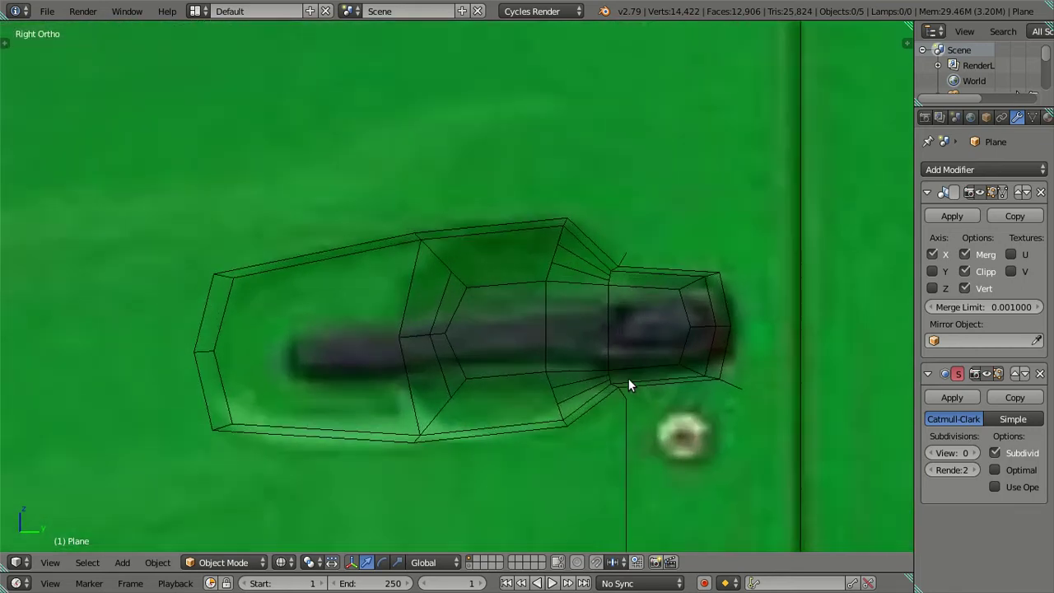
pyautogui.press('Tab')
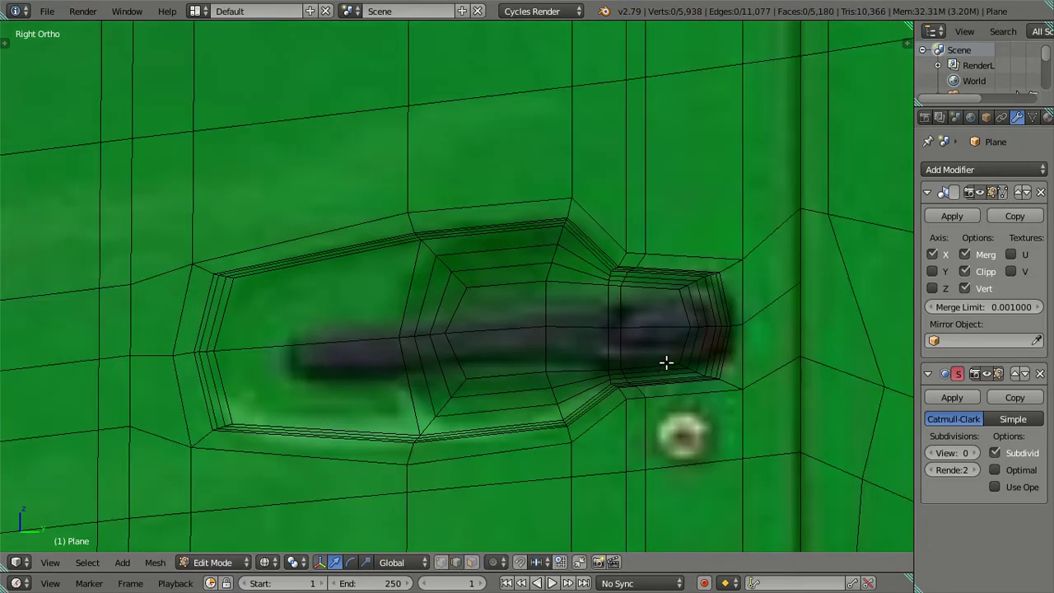
pyautogui.scroll(3)
pyautogui.hotkey('alt', 'z')
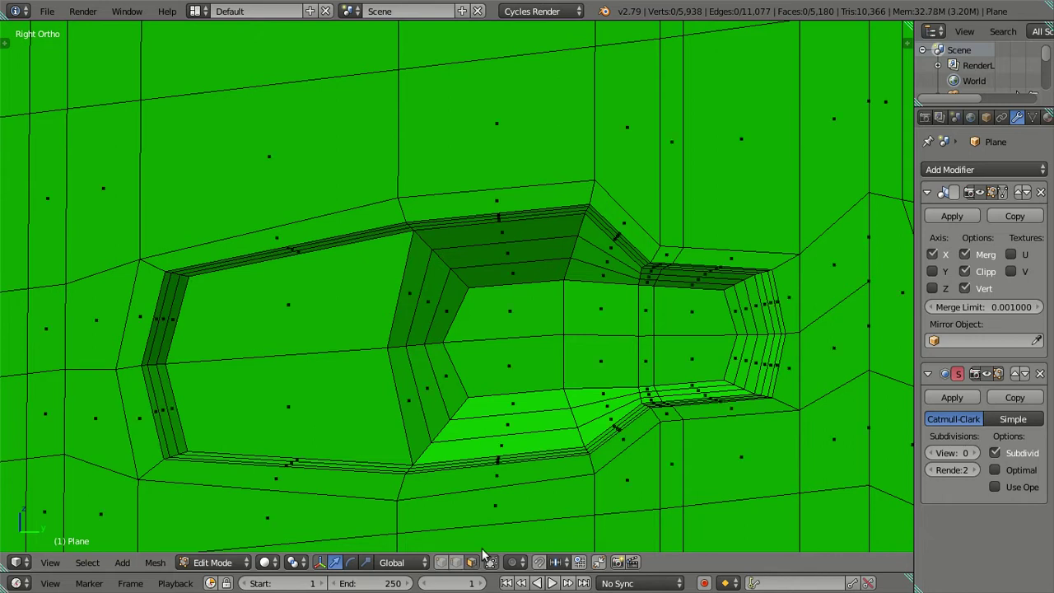
# Step: Extrude two faces at the recess's narrow end in place and assign them the pale 'Material'
pyautogui.rightClick(706, 323)
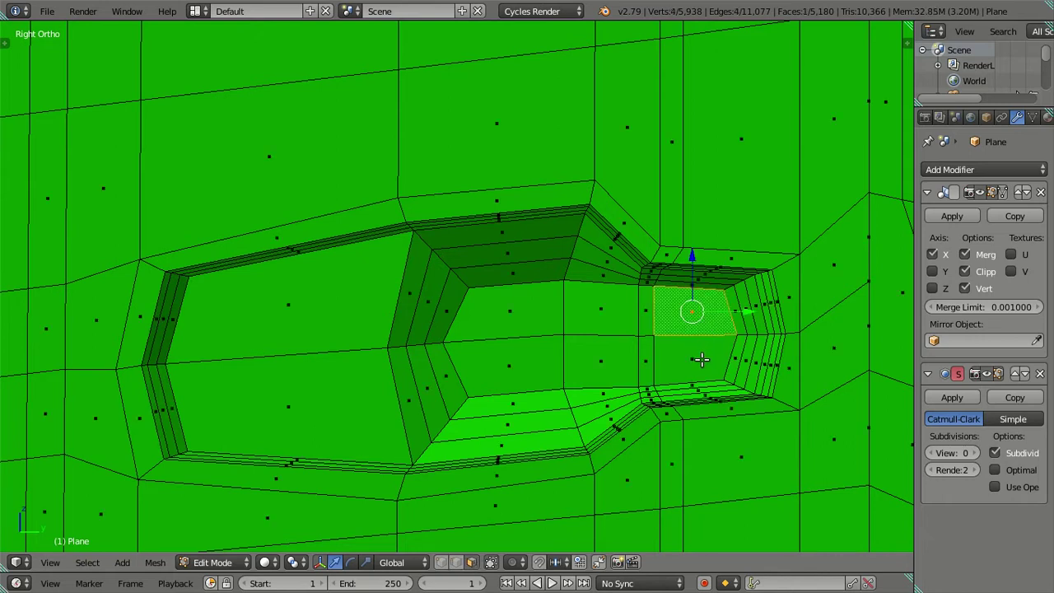
pyautogui.rightClick(701, 359)
pyautogui.moveTo(721, 373); pyautogui.dragTo(632, 345)
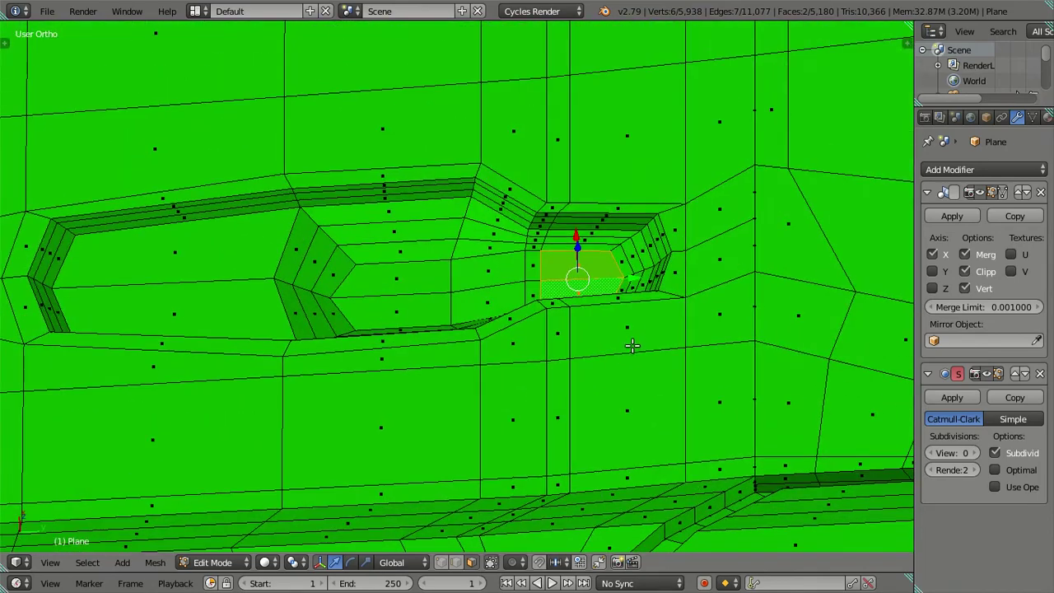
pyautogui.press('Escape')
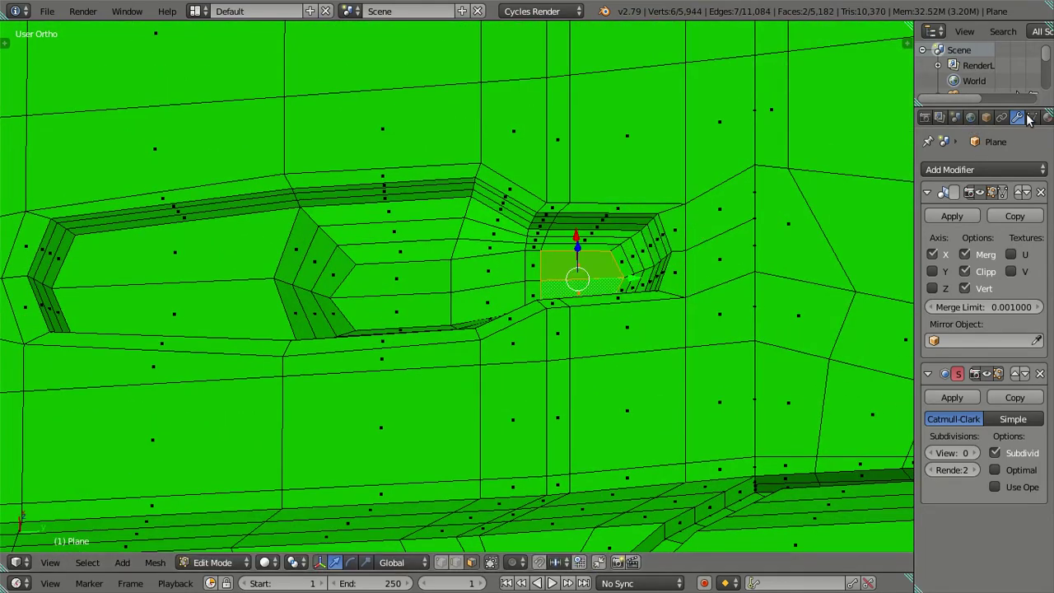
pyautogui.click(1046, 118)
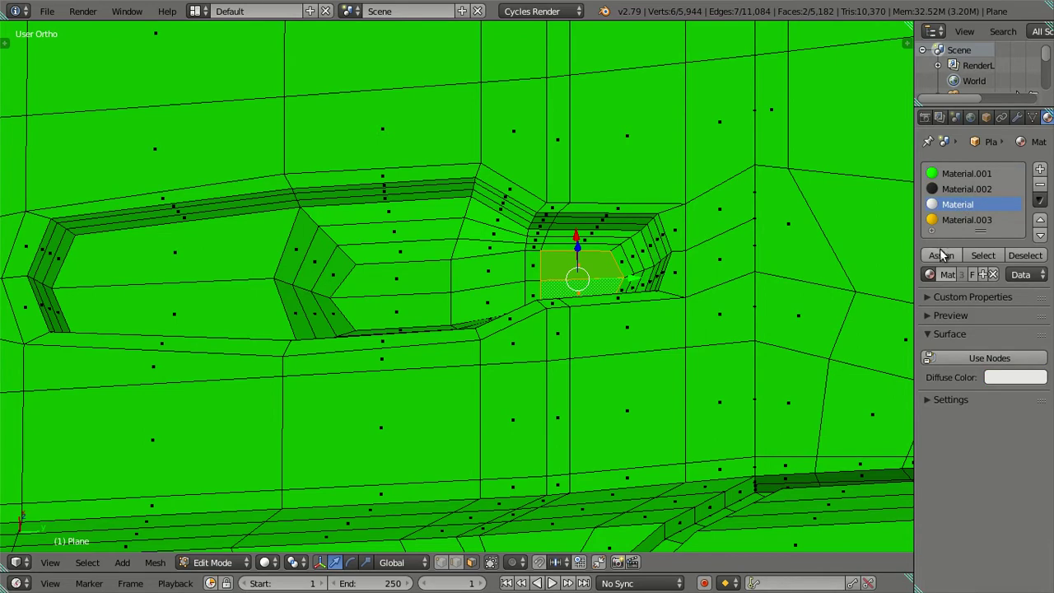
pyautogui.click(941, 256)
pyautogui.moveTo(568, 176); pyautogui.dragTo(481, 394)
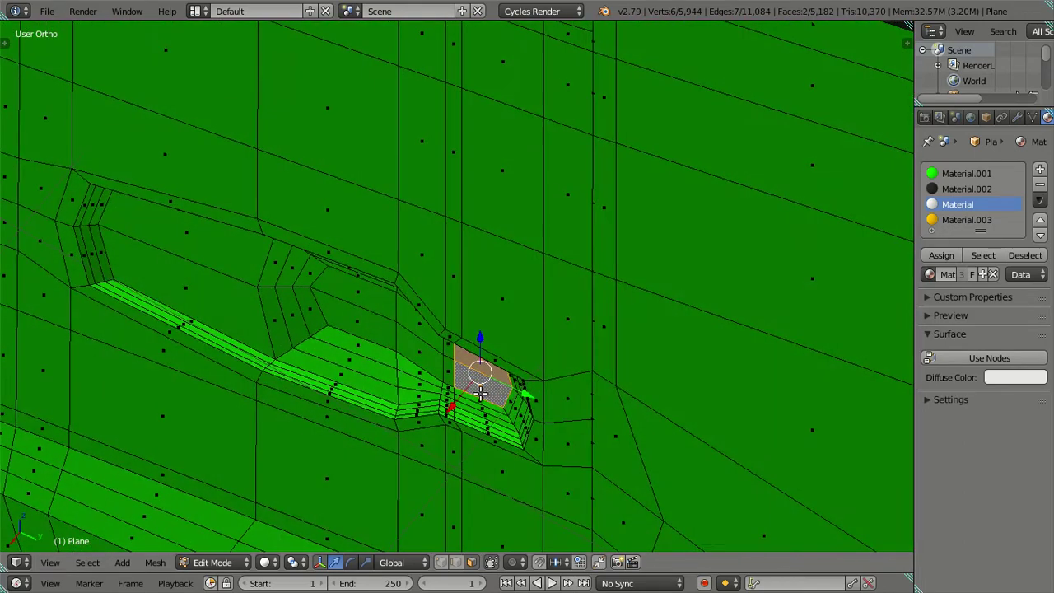
# Step: Move the grey faces along X and raise them along Z to form the mounting block
pyautogui.hotkey('ctrl', 'space')
pyautogui.moveTo(450, 406); pyautogui.dragTo(445, 420)
pyautogui.scroll(3)
pyautogui.moveTo(700, 299); pyautogui.dragTo(604, 323)
pyautogui.moveTo(598, 329); pyautogui.dragTo(588, 329)
pyautogui.moveTo(588, 329); pyautogui.dragTo(440, 478)
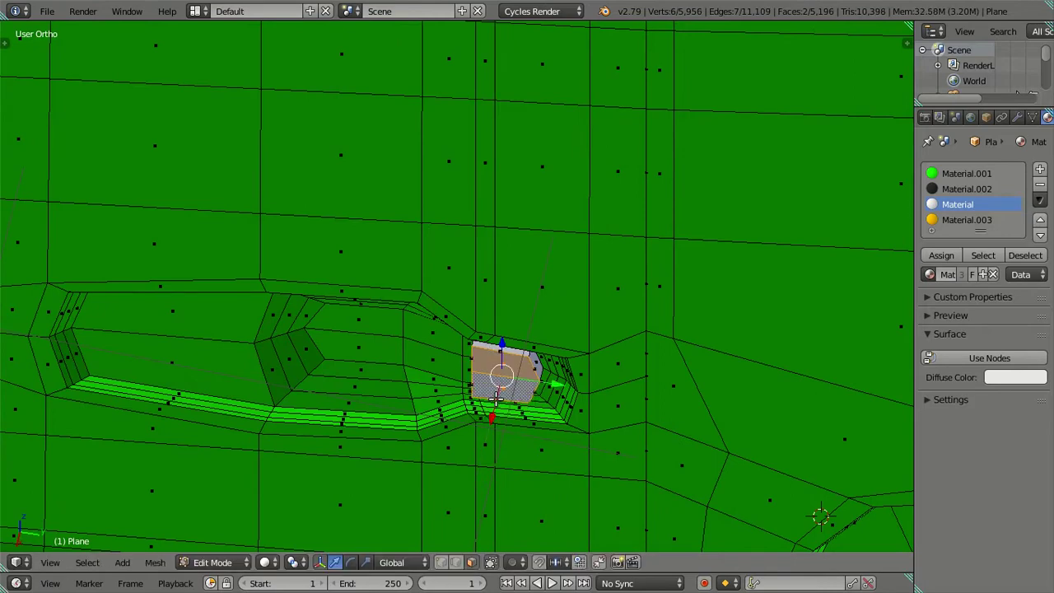
pyautogui.moveTo(487, 410); pyautogui.dragTo(505, 420)
pyautogui.moveTo(505, 420); pyautogui.dragTo(505, 428)
pyautogui.moveTo(505, 428); pyautogui.dragTo(662, 300)
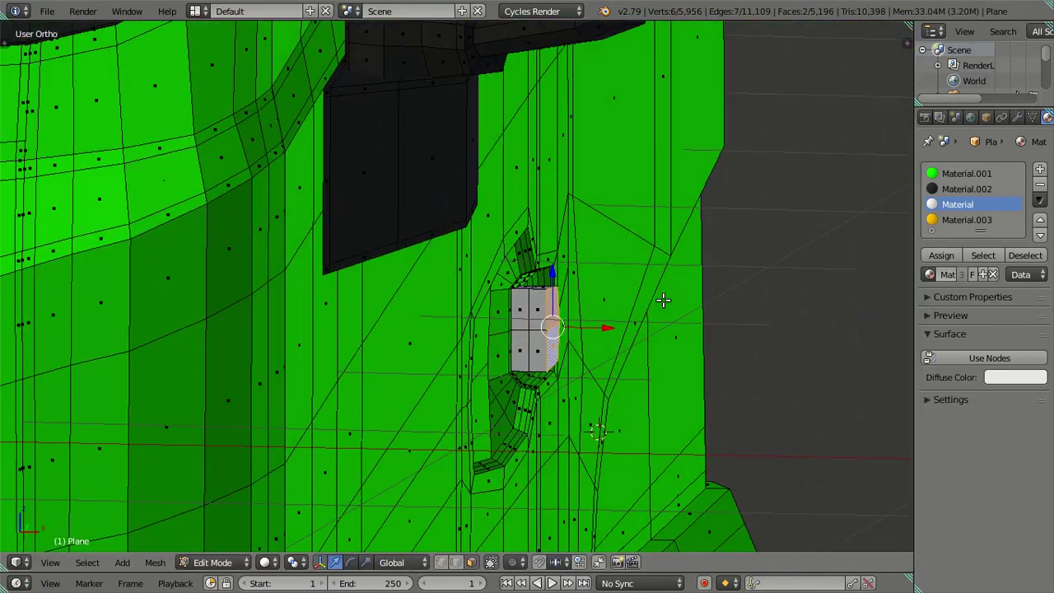
pyautogui.click(127, 11)
# Step: Minimize Blender, open the white Quester truck photo, zoom onto its door handle, then close it
pyautogui.click(144, 44)
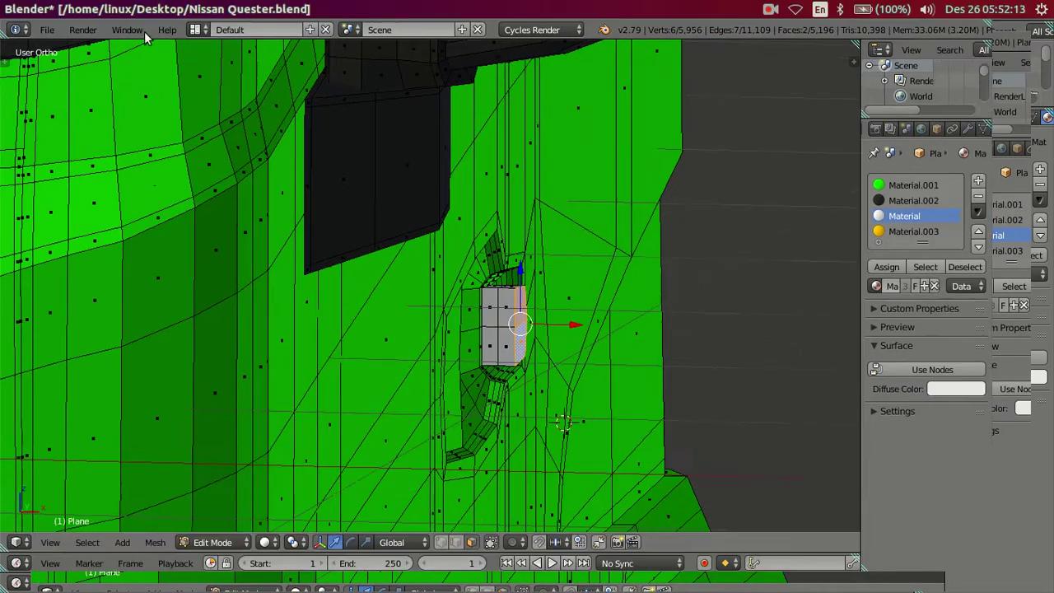
pyautogui.click(30, 8)
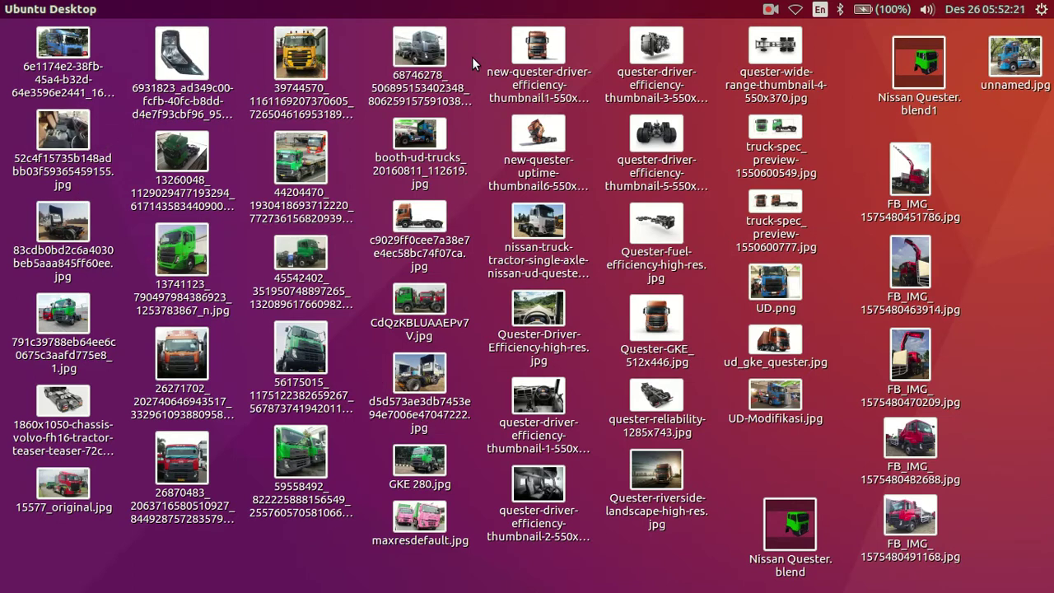
pyautogui.click(527, 239)
pyautogui.doubleClick(539, 220)
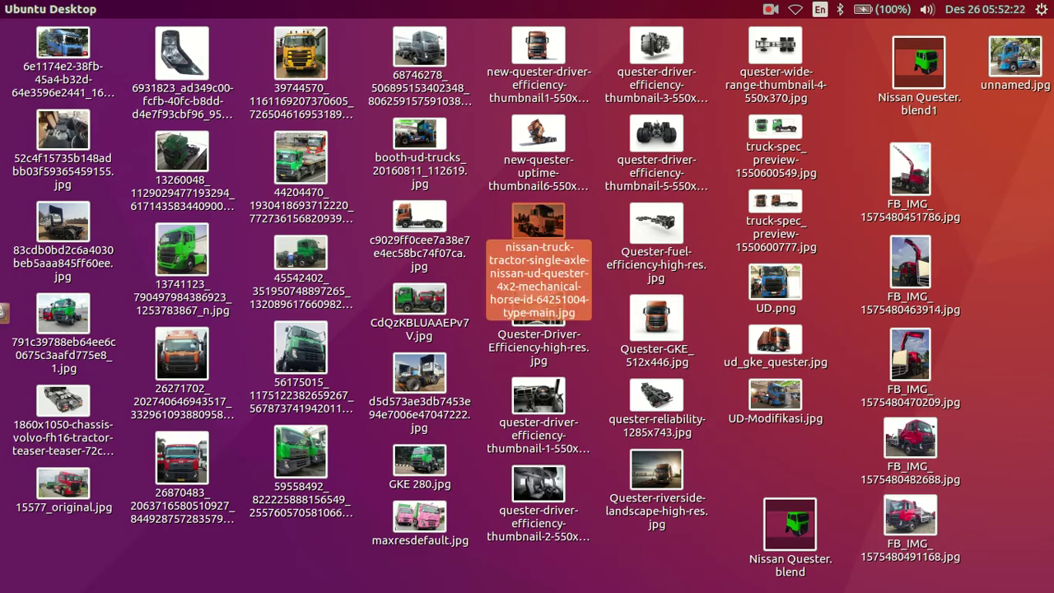
pyautogui.scroll(3)
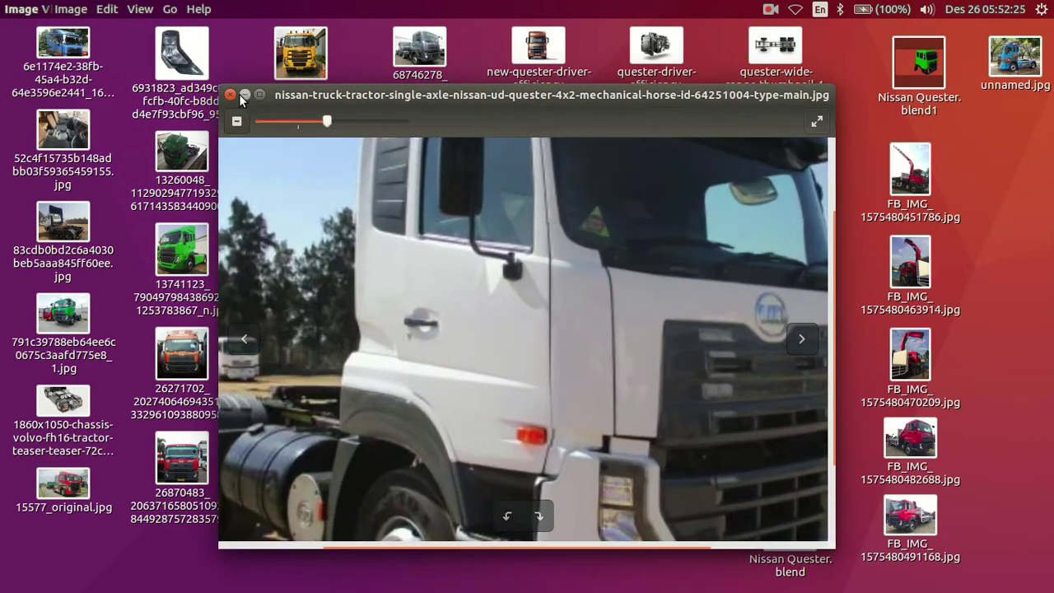
pyautogui.click(231, 94)
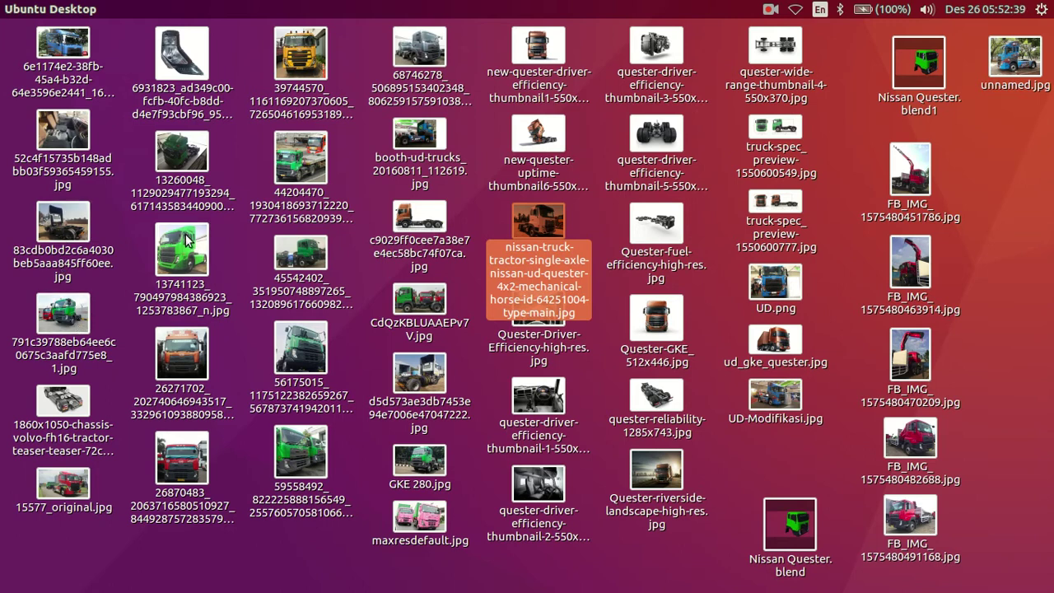
# Step: Zoom into the first green Quester photo, then open and close another green truck photo
pyautogui.click(186, 242)
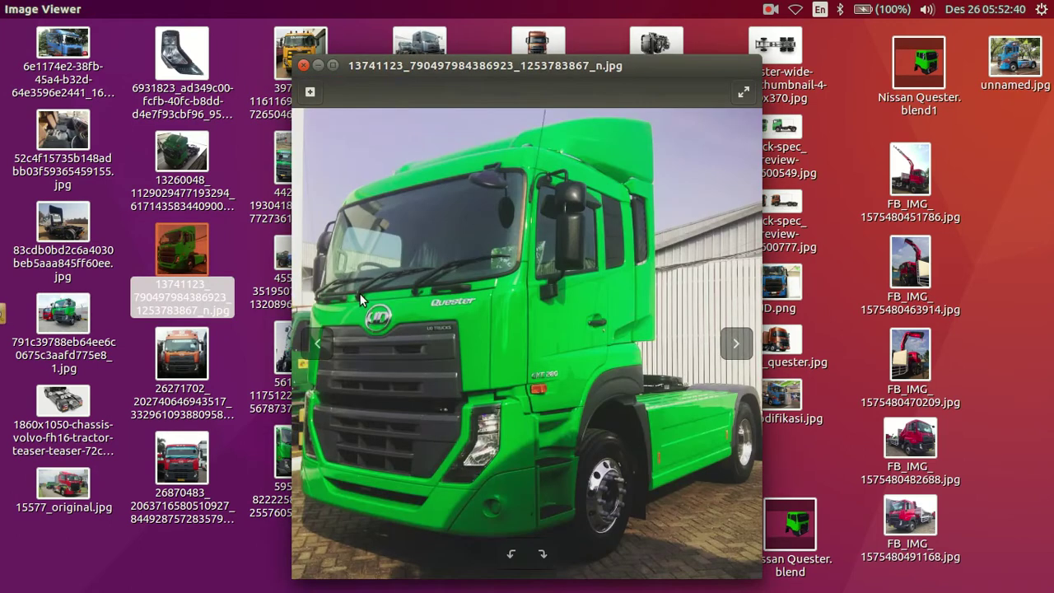
pyautogui.scroll(3)
pyautogui.scroll(3)
pyautogui.scroll(3)
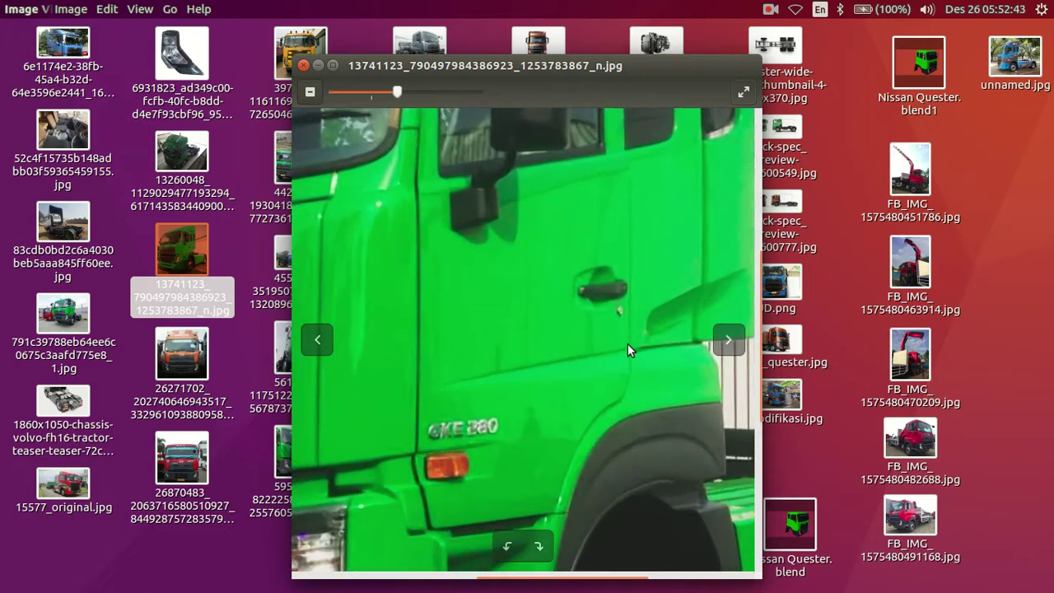
pyautogui.scroll(3)
pyautogui.scroll(3)
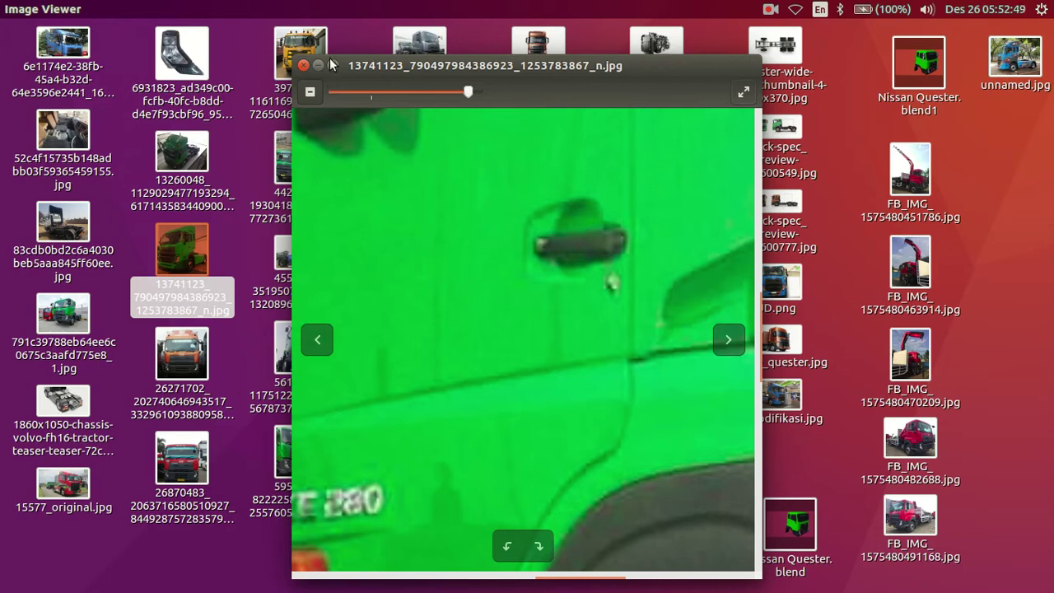
pyautogui.press('Escape')
pyautogui.doubleClick(49, 319)
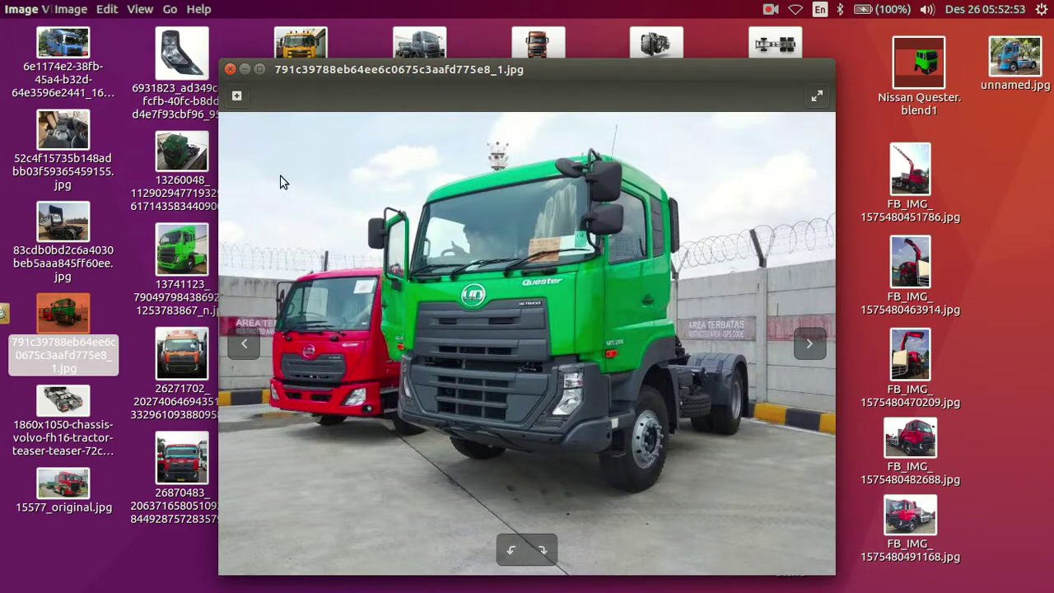
pyautogui.click(230, 72)
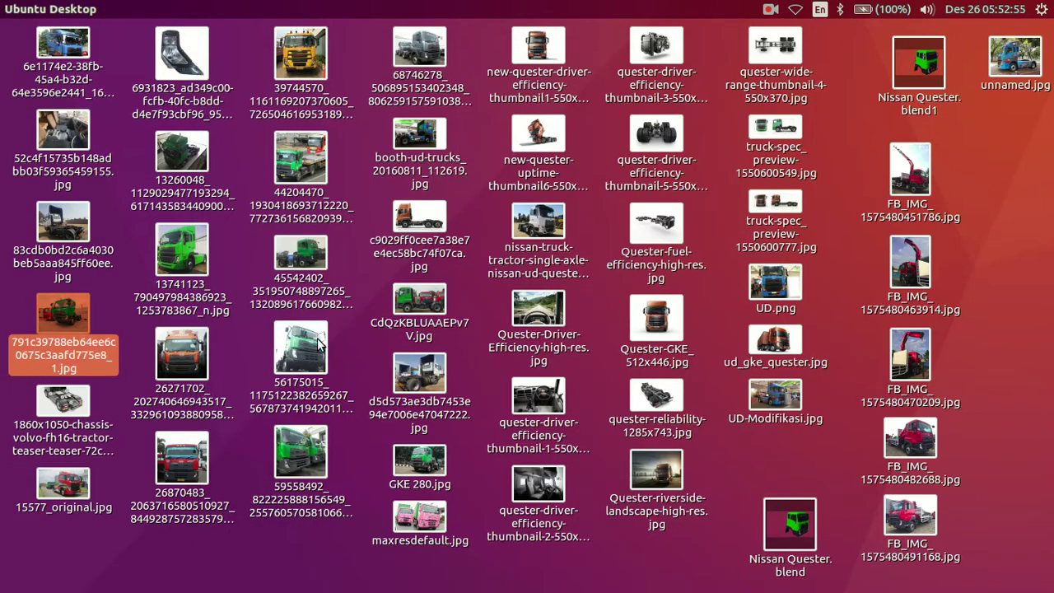
# Step: Open the green truck front photo, zoom and pan to its door handle, then close it
pyautogui.click(320, 342)
pyautogui.doubleClick(301, 346)
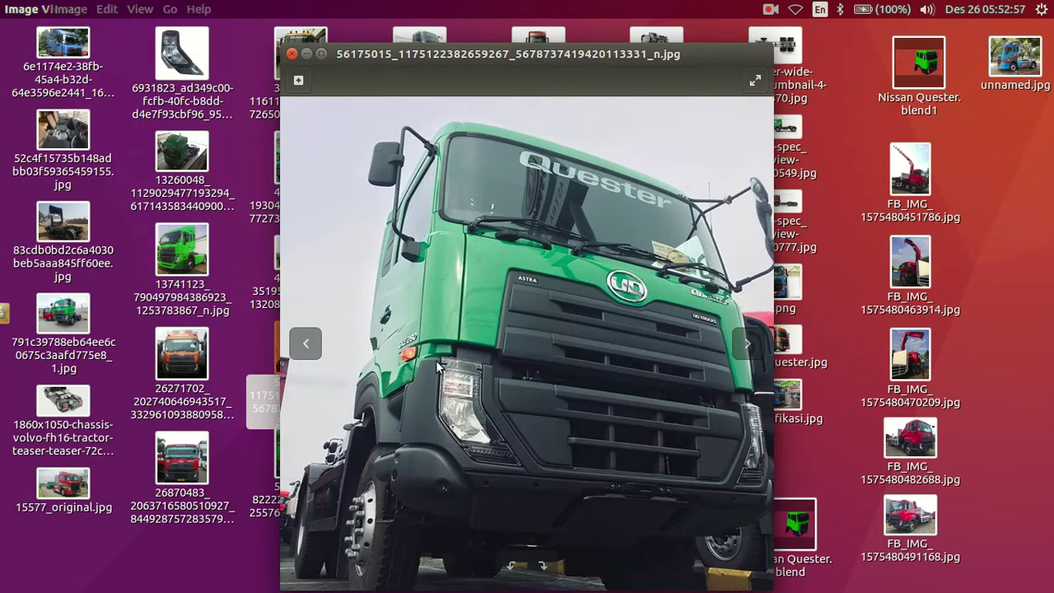
pyautogui.scroll(3)
pyautogui.scroll(3)
pyautogui.scroll(3)
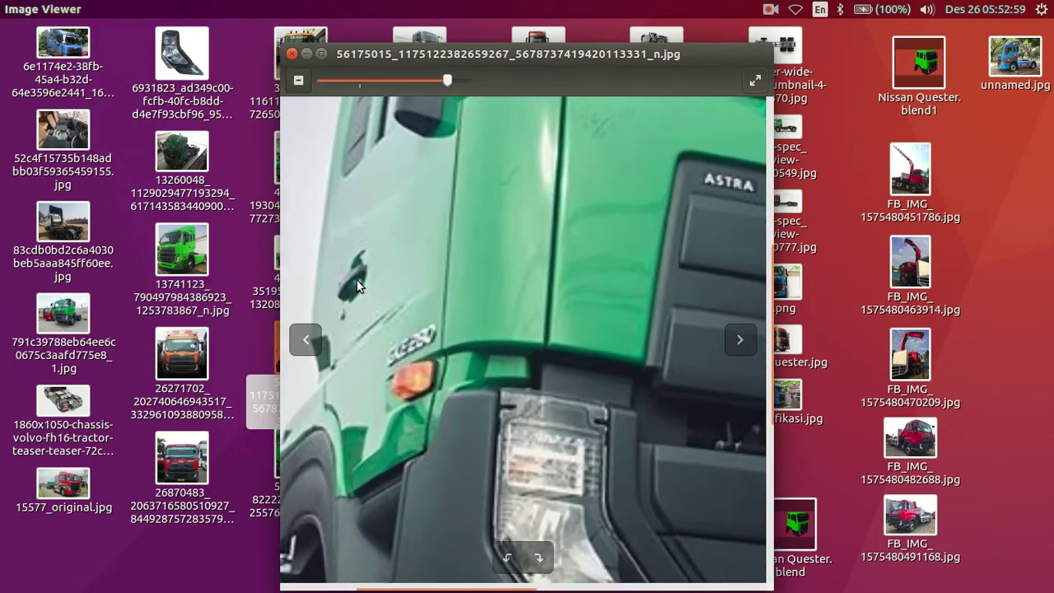
pyautogui.scroll(-3)
pyautogui.moveTo(593, 222); pyautogui.dragTo(677, 228)
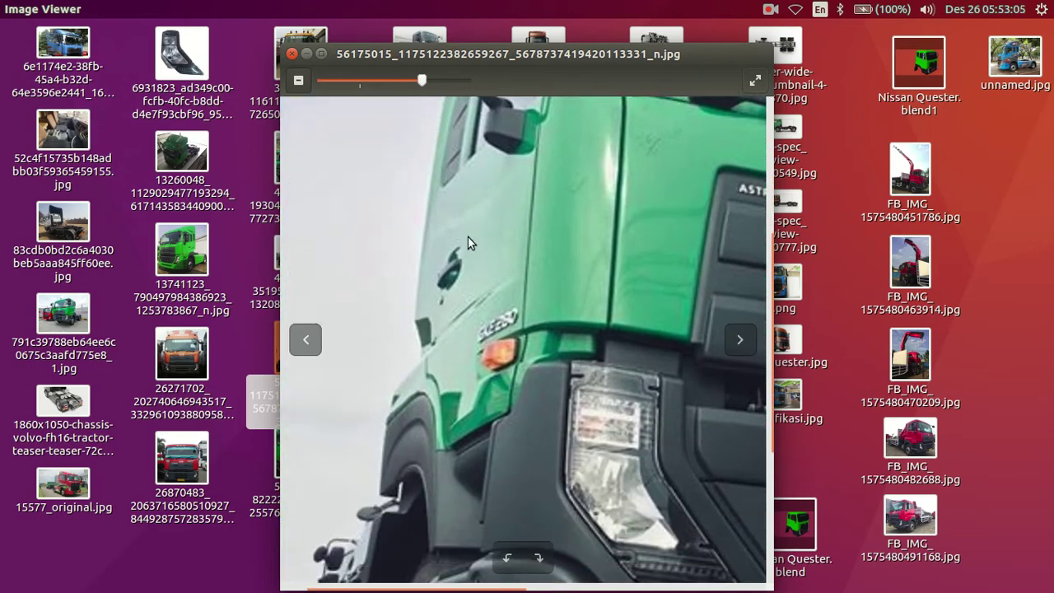
pyautogui.click(292, 55)
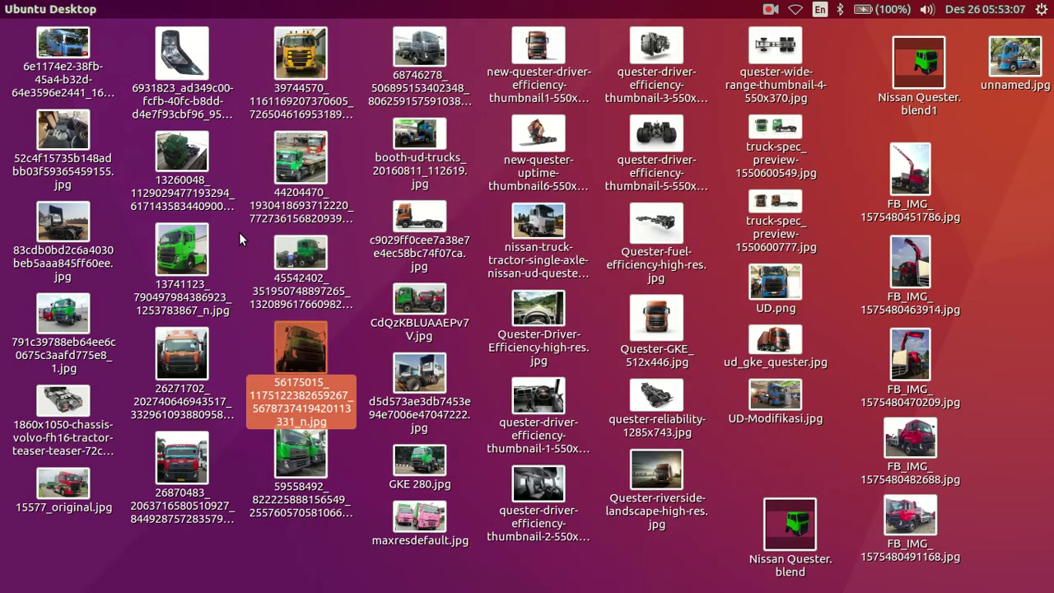
# Step: Restore Blender to fullscreen and orbit to the handle recess
pyautogui.click(7, 217)
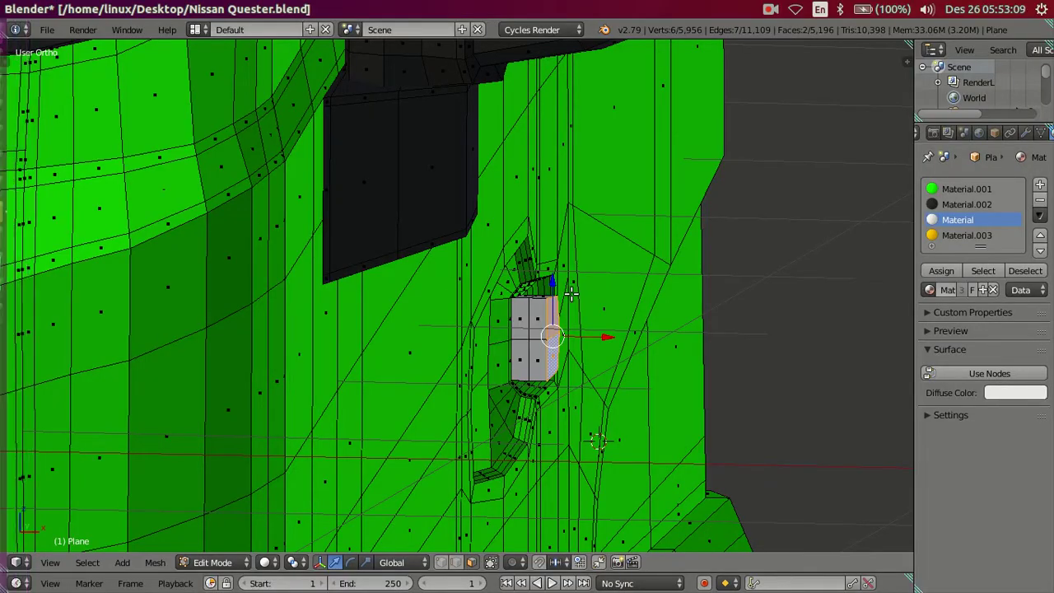
pyautogui.click(127, 30)
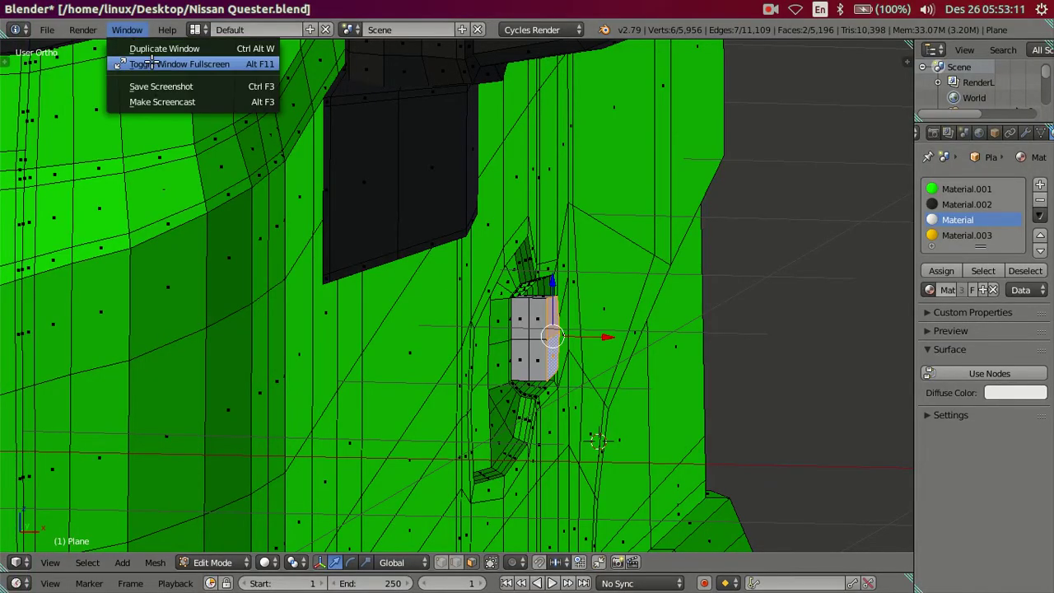
pyautogui.click(151, 63)
pyautogui.scroll(3)
pyautogui.moveTo(441, 225); pyautogui.dragTo(550, 359)
# Step: Extrude the grey handle faces and lengthen the bar along Y
pyautogui.press('e')
pyautogui.click(406, 373)
pyautogui.press('e')
pyautogui.rightClick(498, 351)
pyautogui.press('g')
pyautogui.press('y')
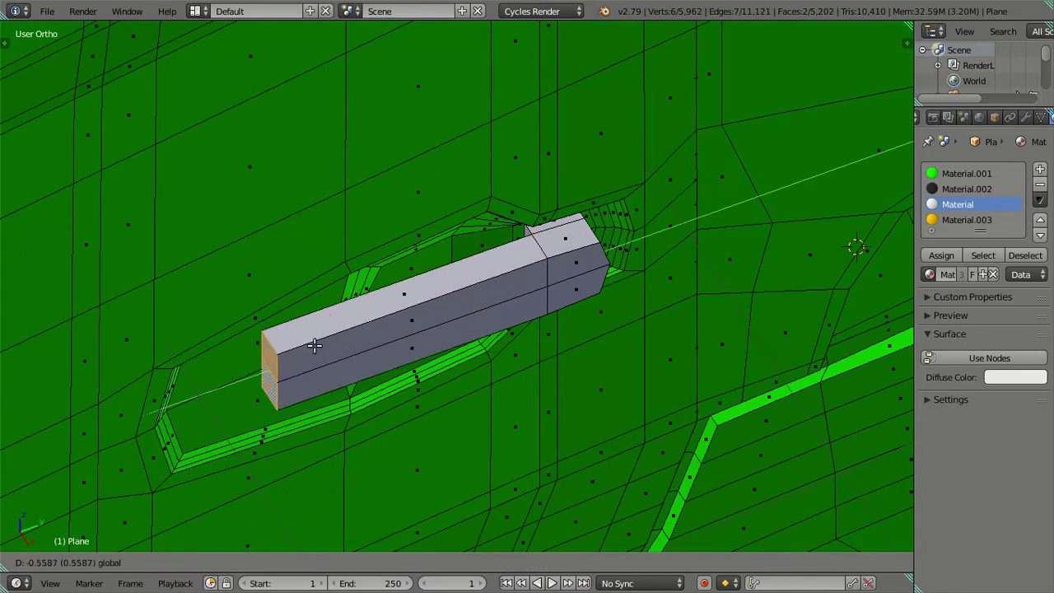
pyautogui.click(362, 337)
# Step: Adjust the bar end in Right Ortho to match the textured reference photo on the door
pyautogui.press('KP_3')
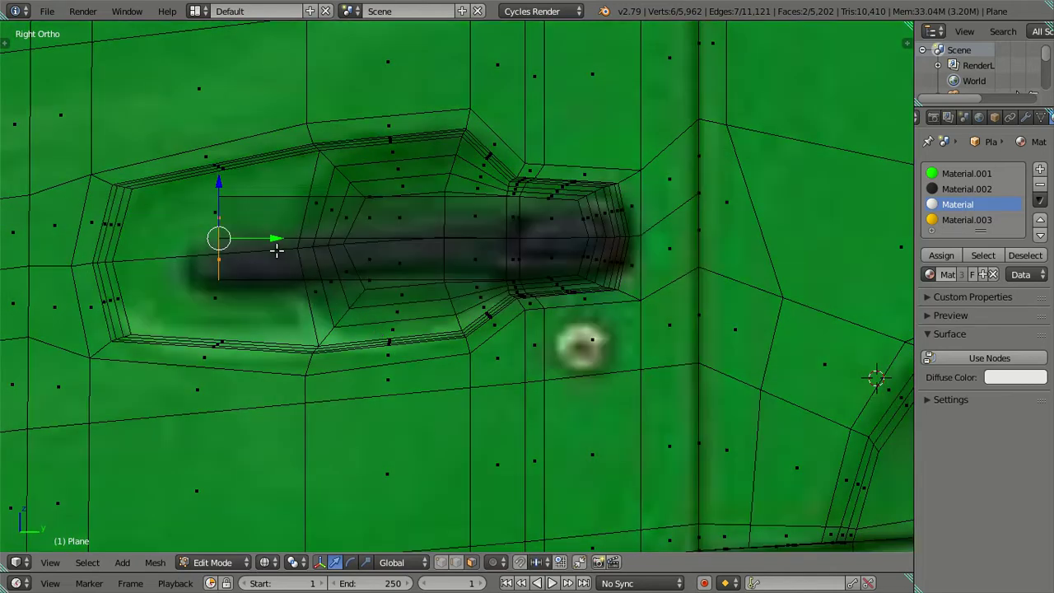
pyautogui.moveTo(216, 185); pyautogui.dragTo(223, 224)
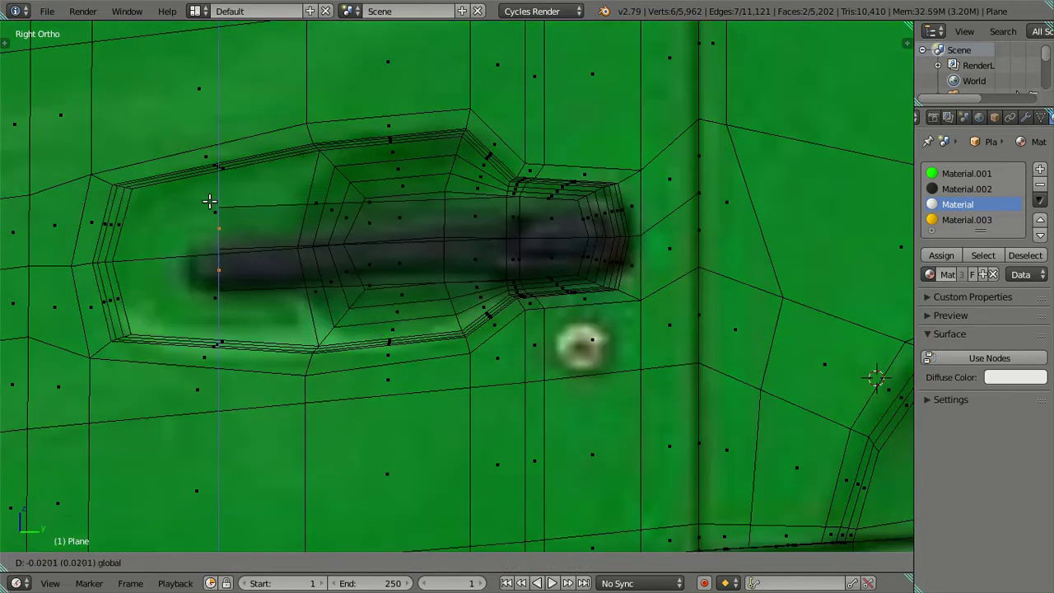
pyautogui.moveTo(262, 263); pyautogui.dragTo(238, 258)
pyautogui.hotkey('alt', 'z')
pyautogui.moveTo(482, 328); pyautogui.dragTo(487, 330)
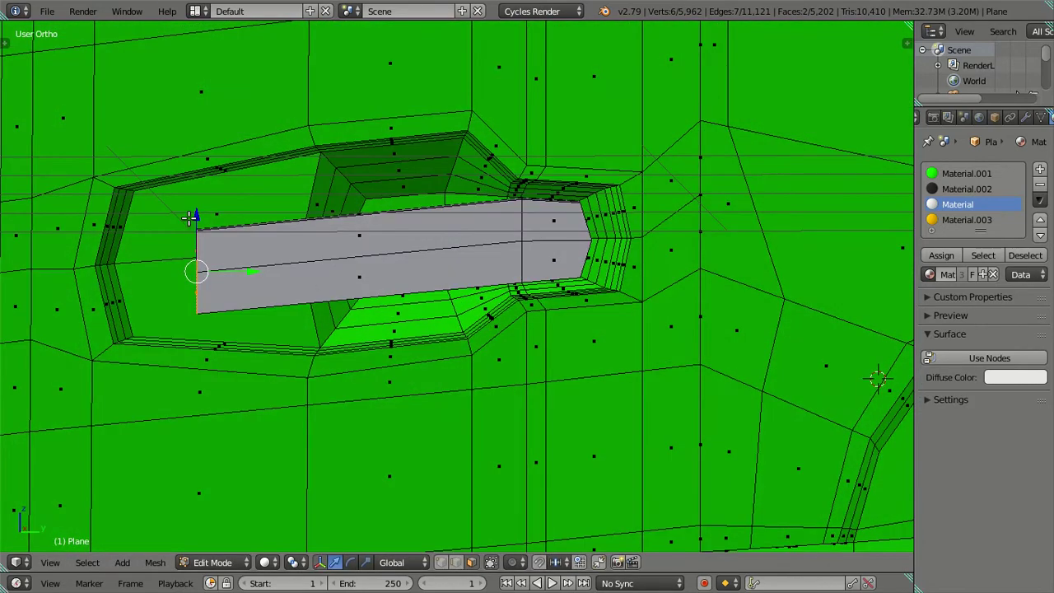
pyautogui.moveTo(188, 217); pyautogui.dragTo(195, 198)
pyautogui.press('KP_3')
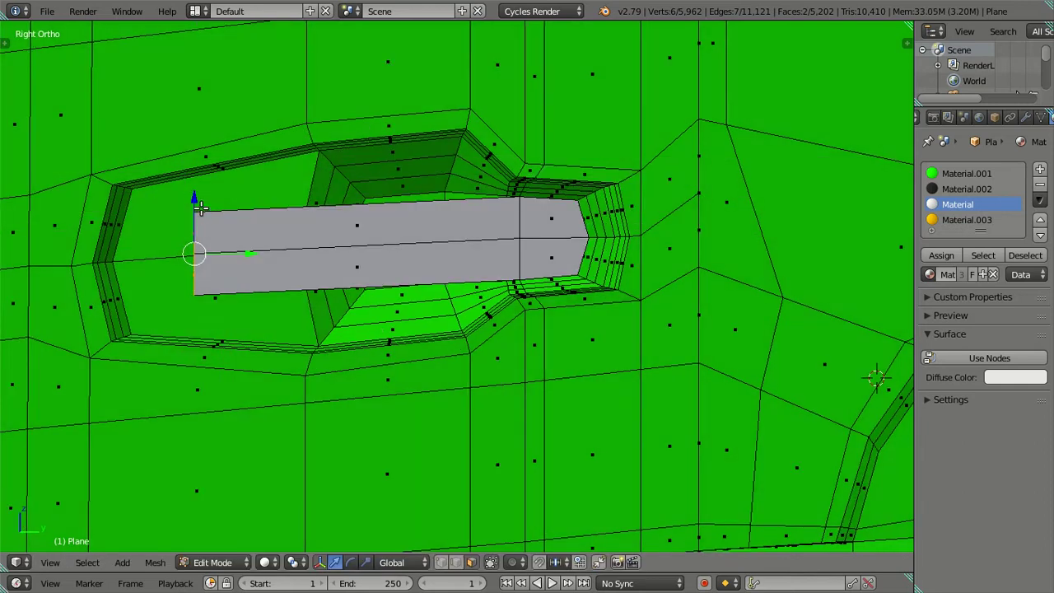
pyautogui.hotkey('alt', 'z')
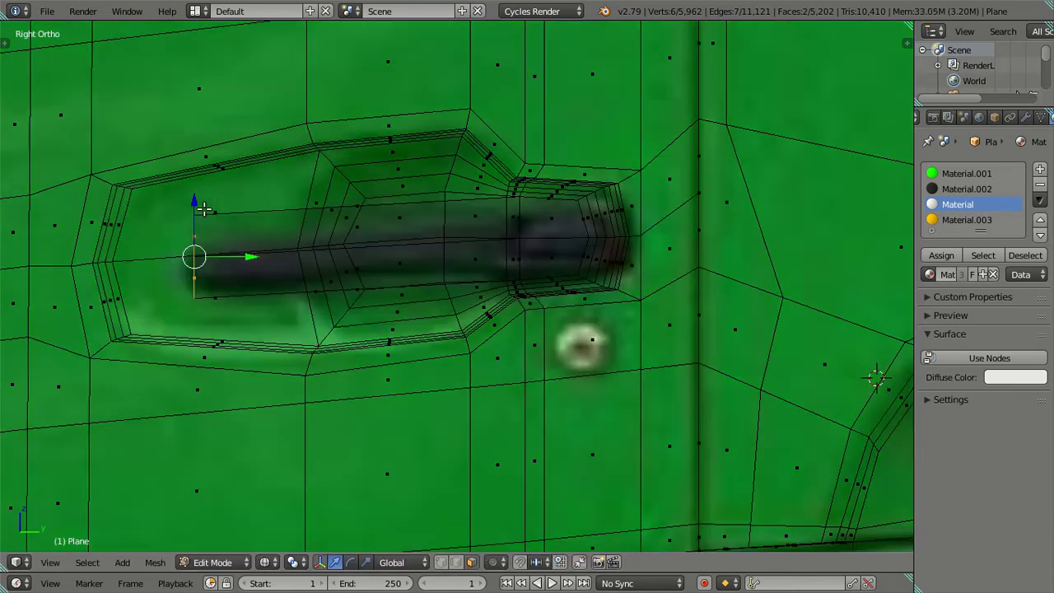
pyautogui.moveTo(228, 258); pyautogui.dragTo(228, 258)
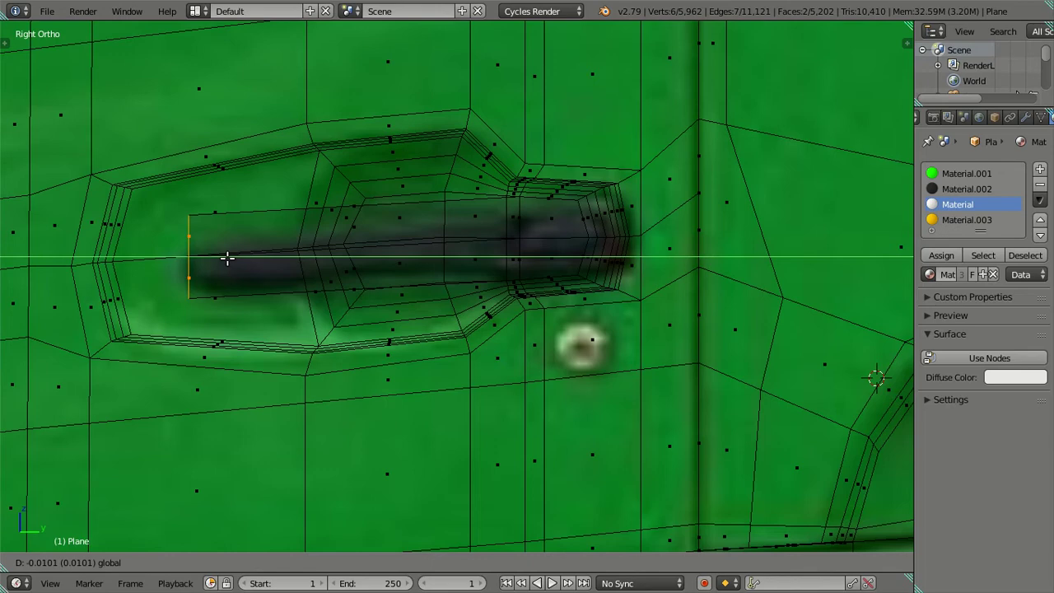
pyautogui.hotkey('alt', 'z')
pyautogui.moveTo(255, 249); pyautogui.dragTo(292, 277)
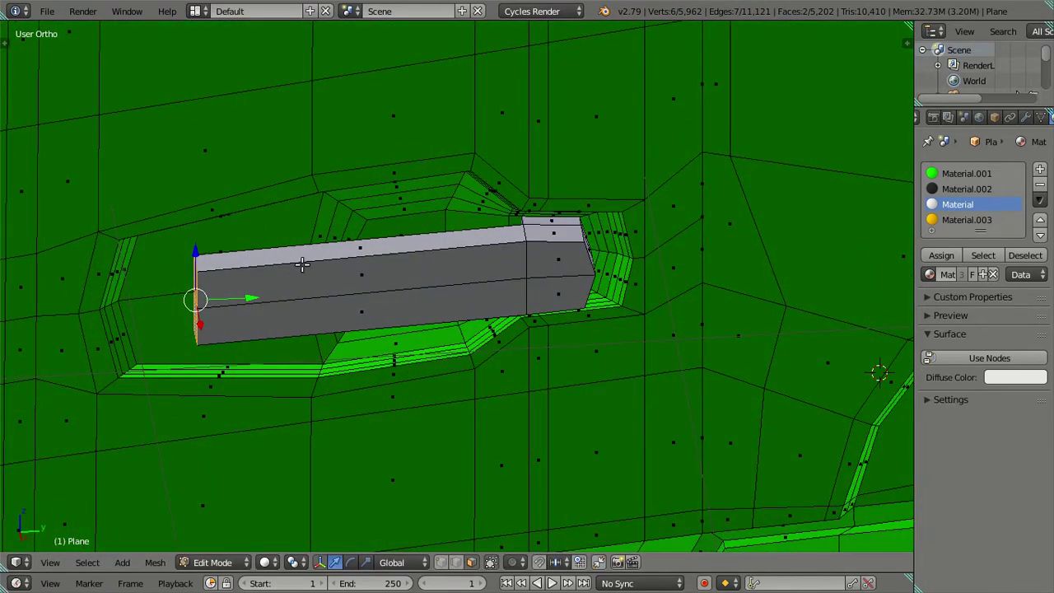
# Step: Add a Ctrl+R edge loop near the bar end and preview it in rendered shading
pyautogui.hotkey('ctrl', 'r')
pyautogui.click(272, 263)
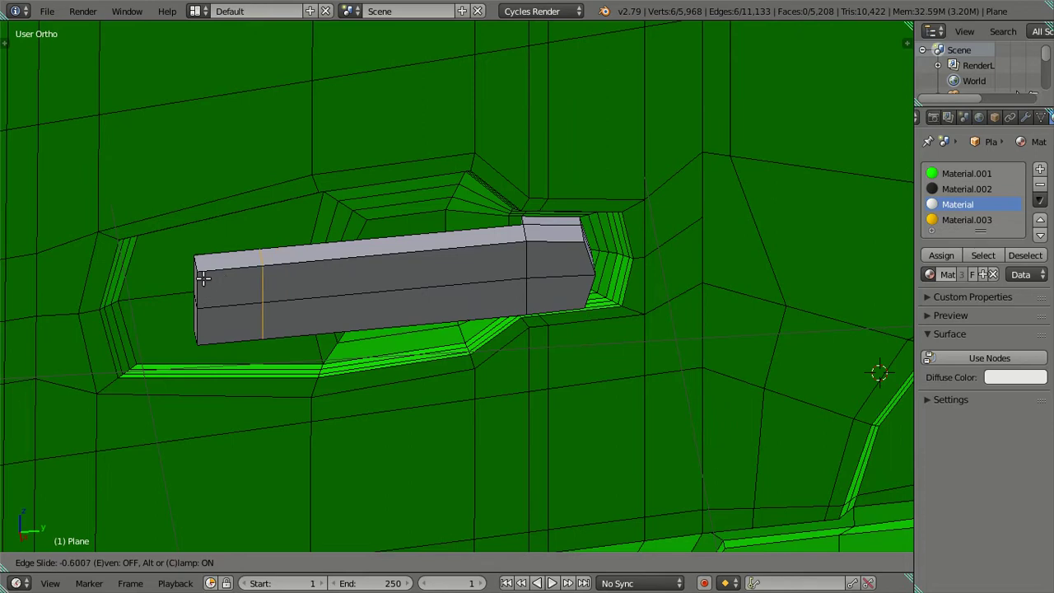
pyautogui.click(202, 278)
pyautogui.moveTo(202, 278); pyautogui.dragTo(271, 264)
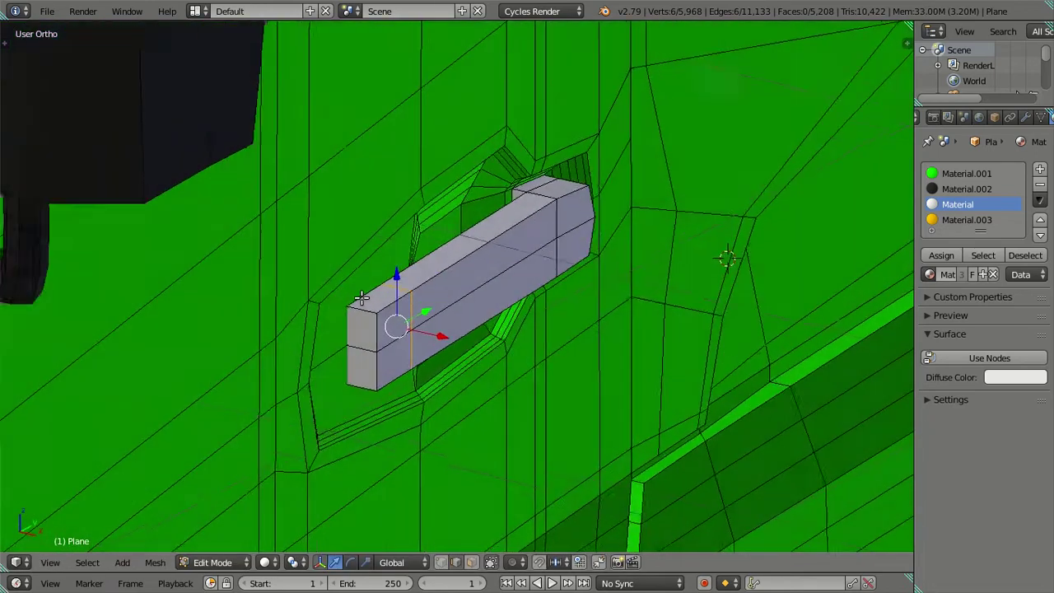
pyautogui.press('KP_3')
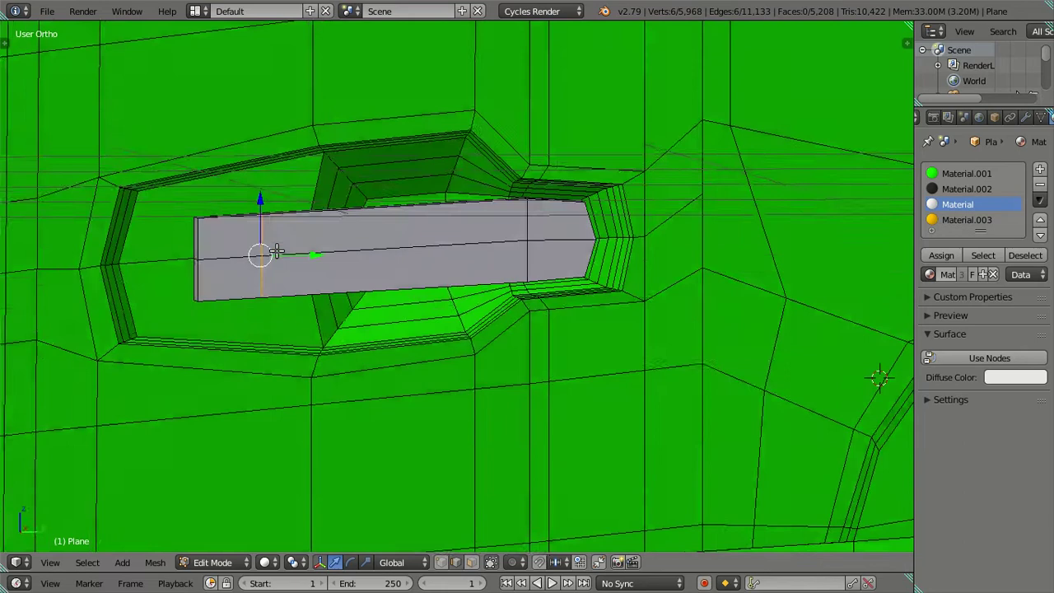
pyautogui.hotkey('shift', 'z')
pyautogui.hotkey('shift', 'z')
pyautogui.moveTo(320, 267); pyautogui.dragTo(382, 330)
pyautogui.press('z')
# Step: Select a connected cab piece with Ctrl+L and hide it to expose the handle
pyautogui.rightClick(299, 300)
pyautogui.hotkey('ctrl', 'l')
pyautogui.press('h')
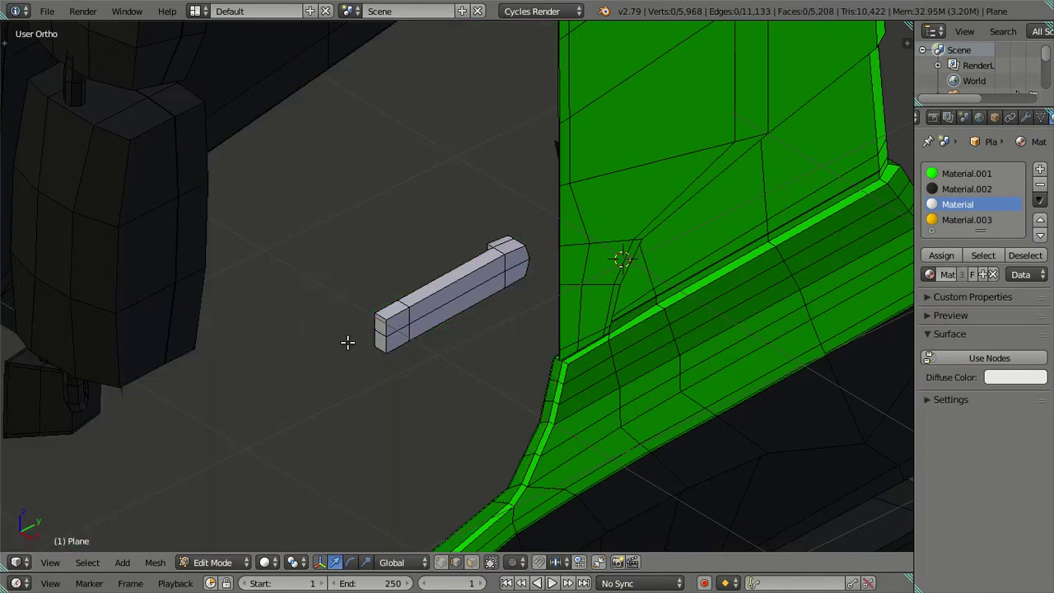
pyautogui.scroll(3)
pyautogui.moveTo(348, 346); pyautogui.dragTo(275, 308)
pyautogui.scroll(-3)
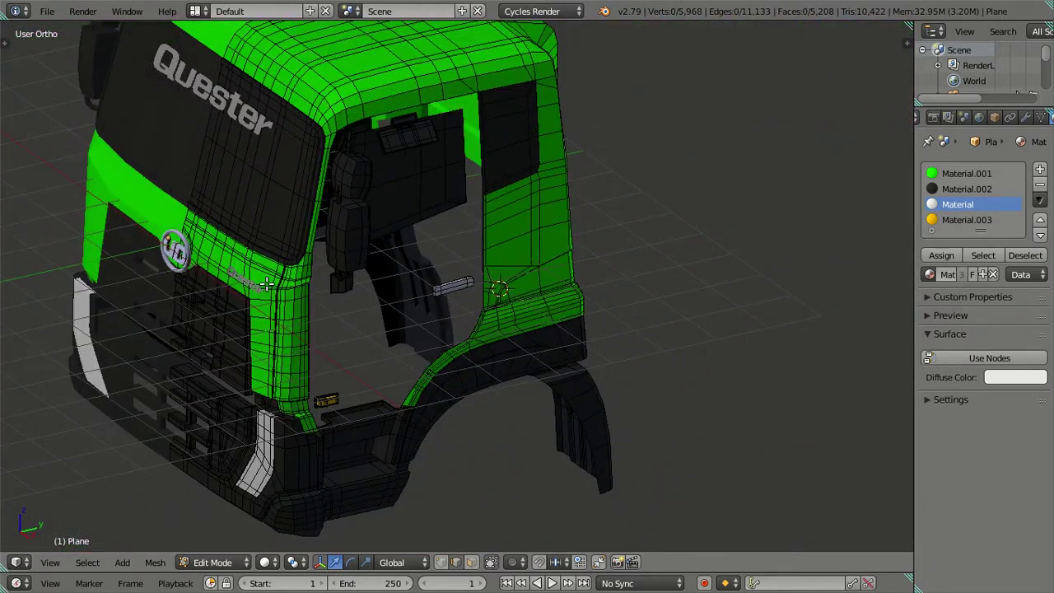
# Step: Select-linked the windshield, roof, pillars, grille, bumpers, wheel-arch, fenders and green strip, then hide them
pyautogui.press('l')
pyautogui.press('ctrl+KP_Add')
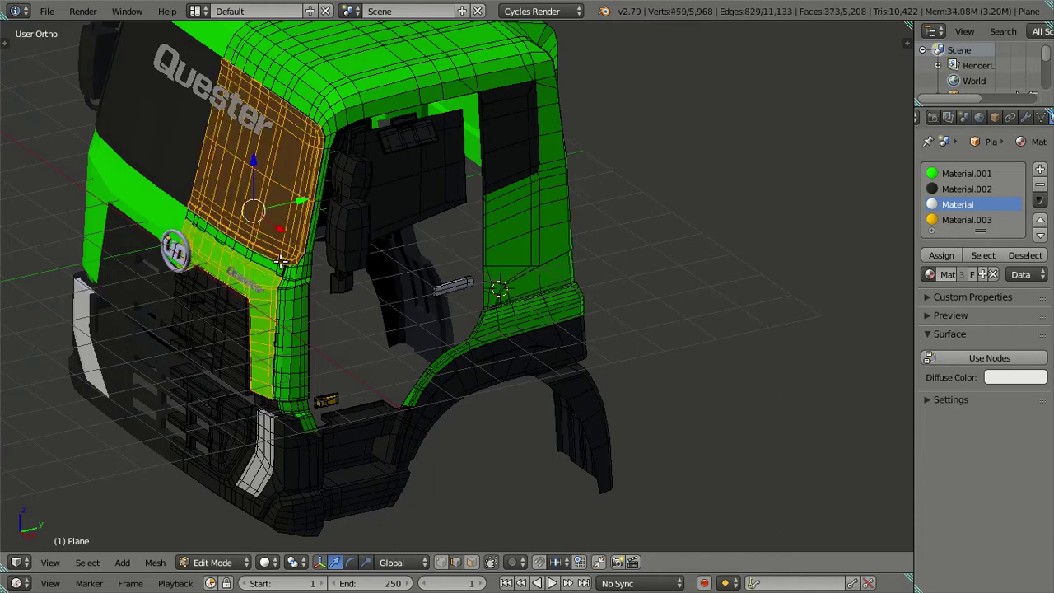
pyautogui.hotkey('ctrl', 'l')
pyautogui.press('l')
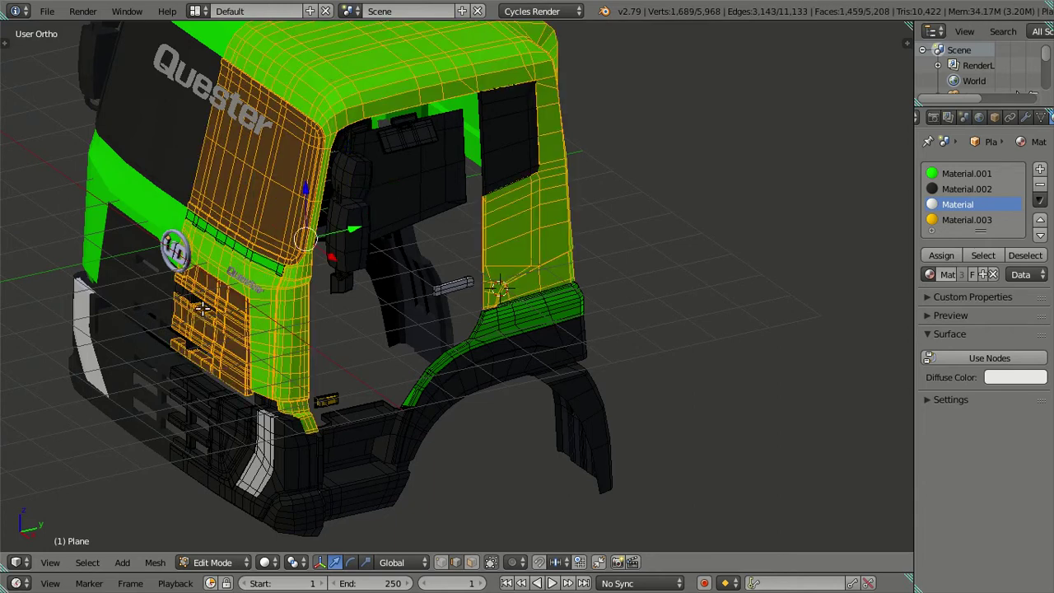
pyautogui.press('l')
pyautogui.press('l')
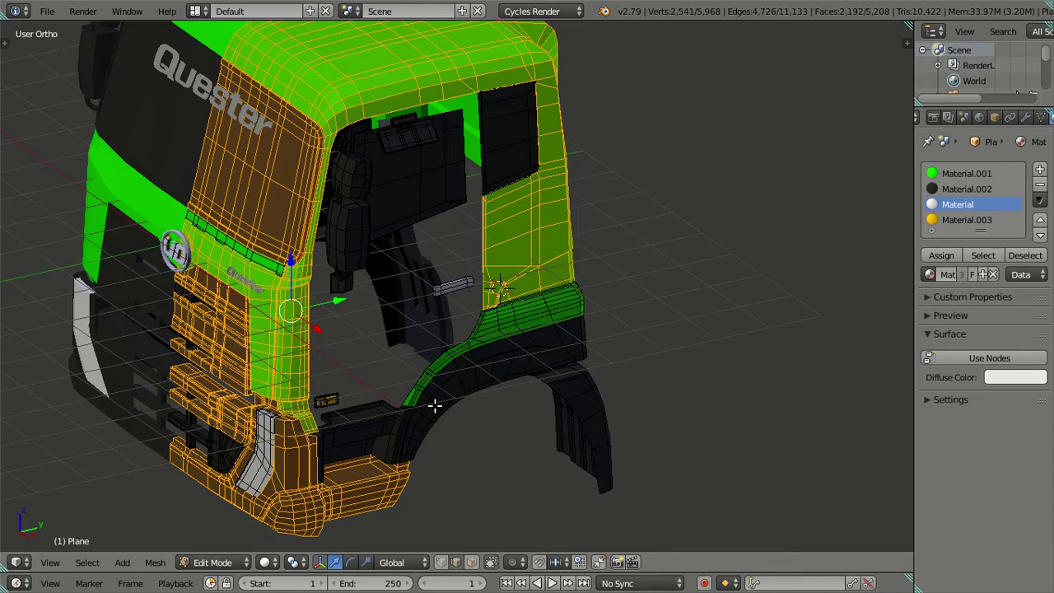
pyautogui.press('l')
pyautogui.press('l')
pyautogui.press('l')
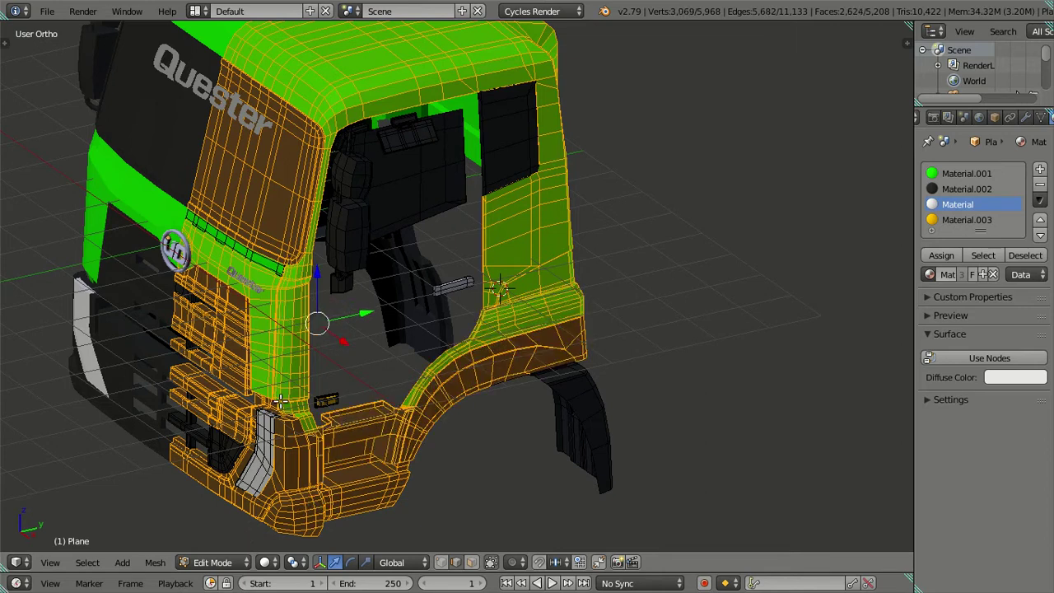
pyautogui.press('l')
pyautogui.press('l')
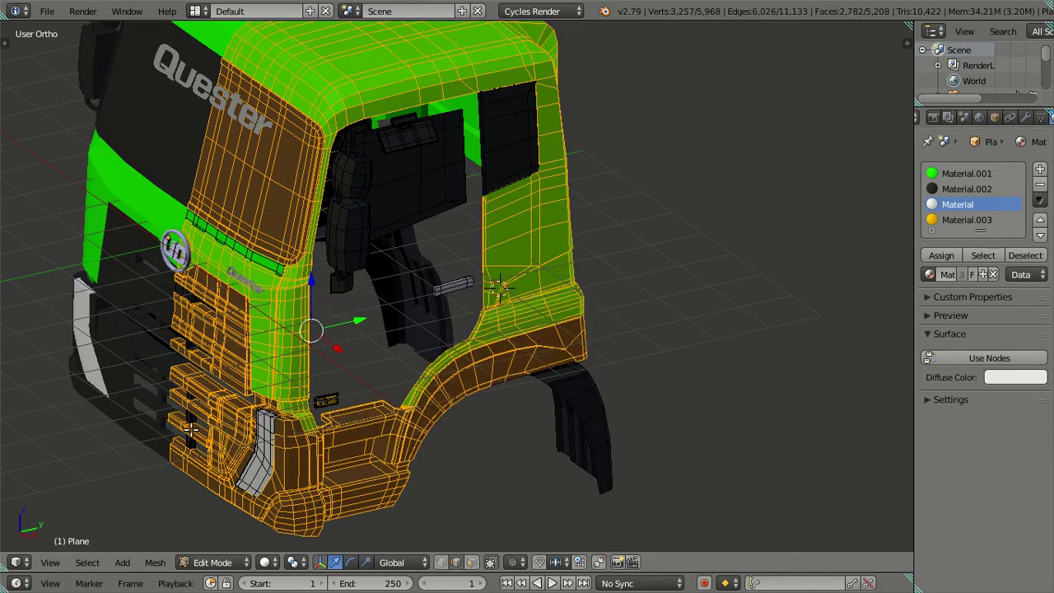
pyautogui.press('l')
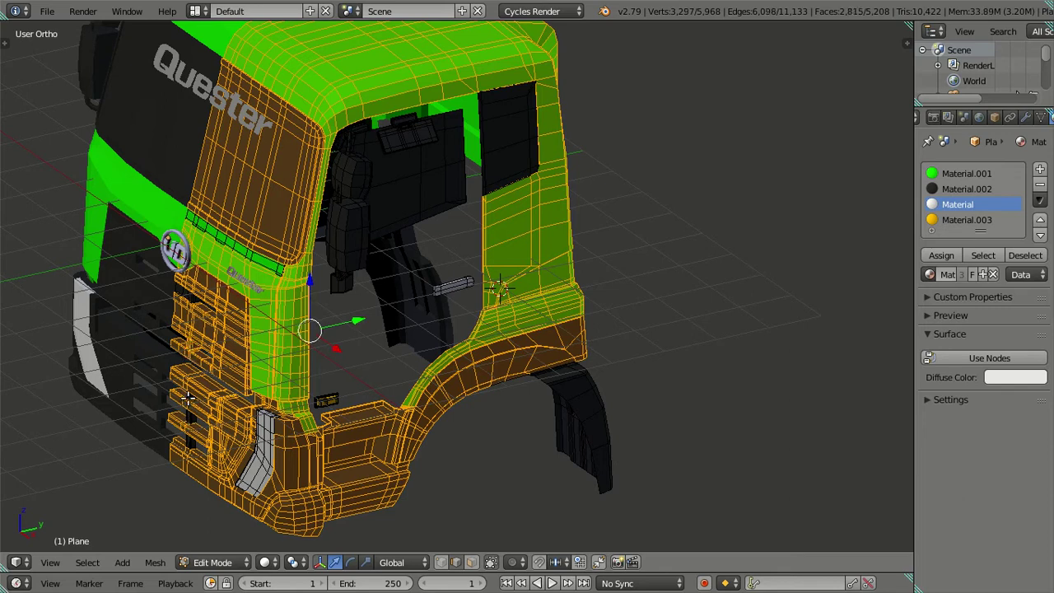
pyautogui.press('l')
pyautogui.press('l')
pyautogui.press('l')
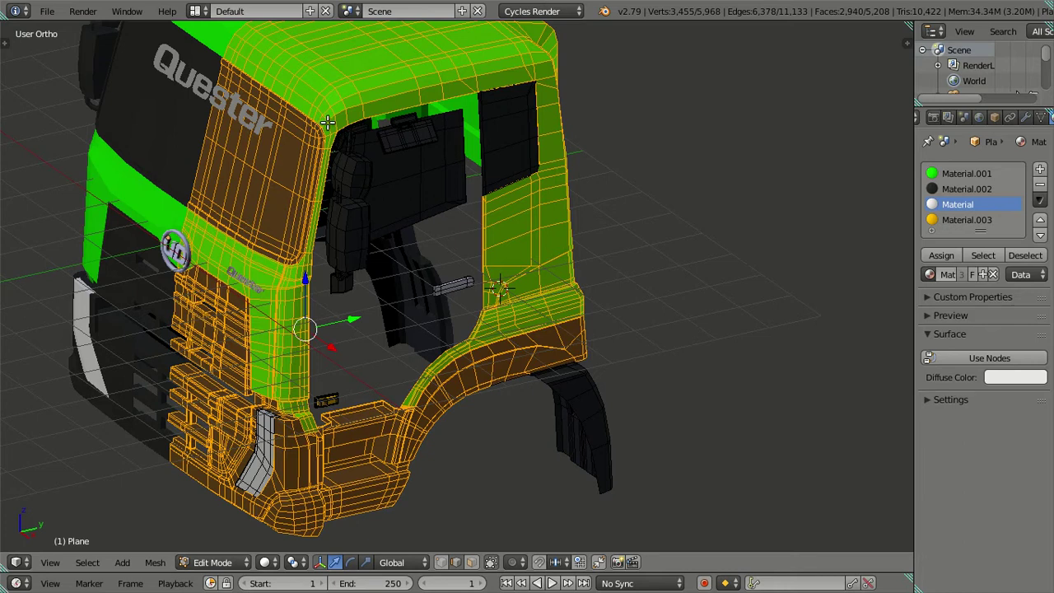
pyautogui.press('l')
pyautogui.press('l')
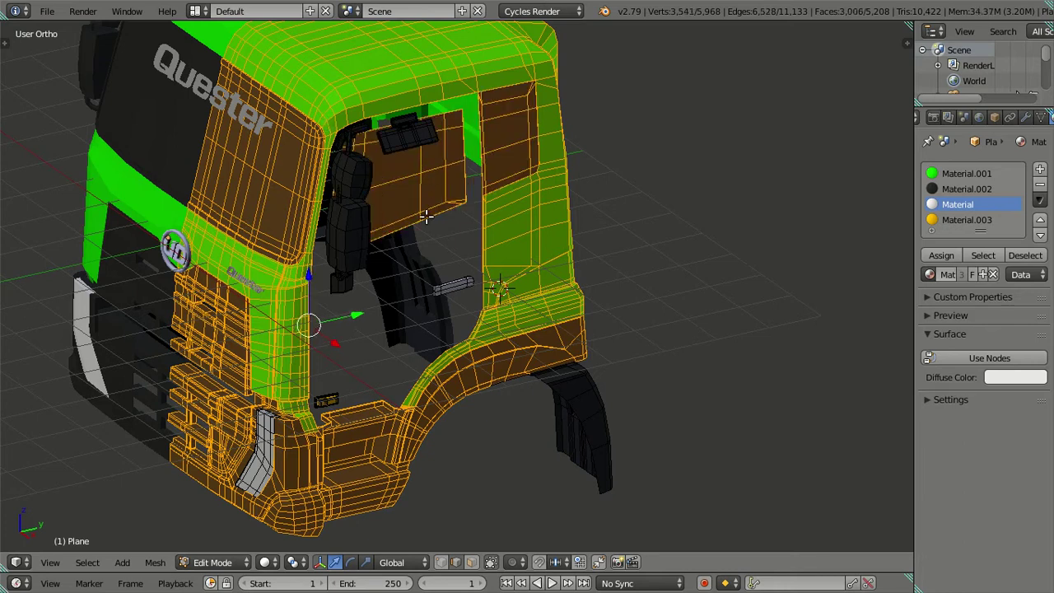
pyautogui.press('h')
pyautogui.scroll(3)
# Step: Switch to face select and select both end faces of the handle bar
pyautogui.scroll(3)
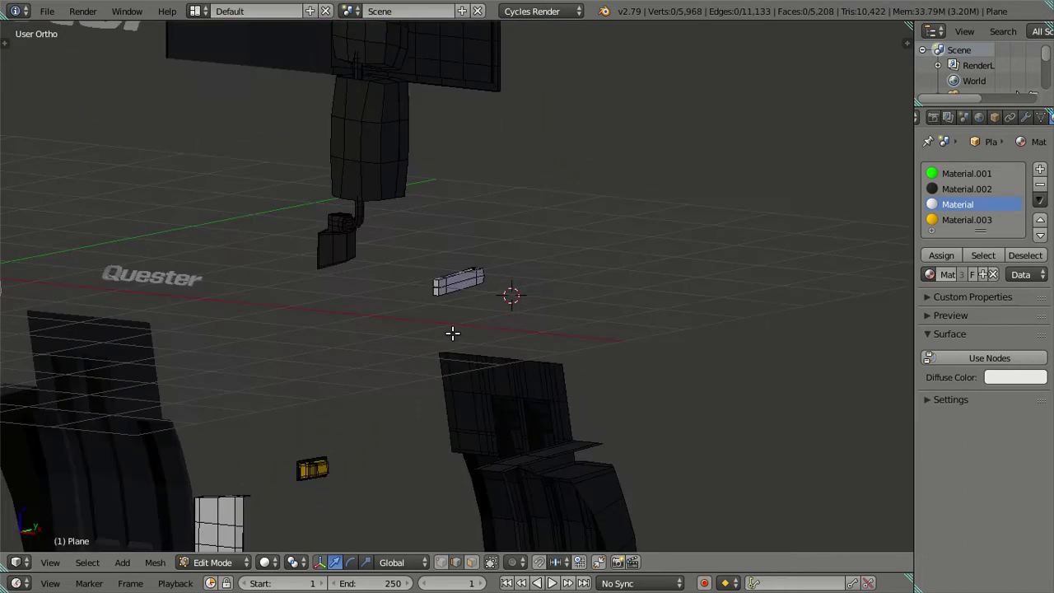
pyautogui.scroll(3)
pyautogui.moveTo(481, 327); pyautogui.dragTo(623, 317)
pyautogui.scroll(3)
pyautogui.moveTo(630, 353); pyautogui.dragTo(424, 303)
pyautogui.rightClick(442, 296)
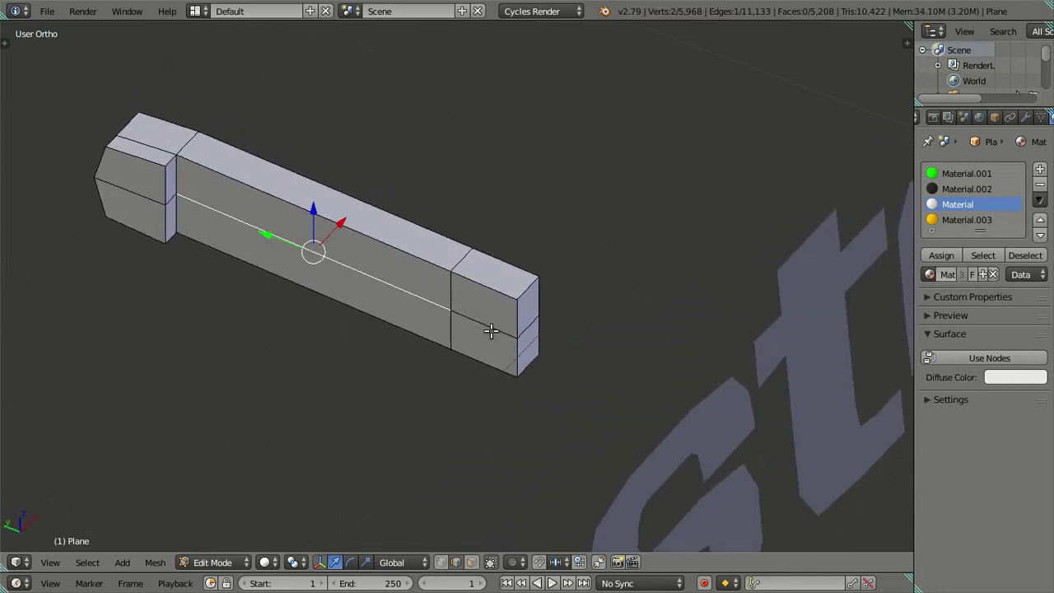
pyautogui.scroll(3)
pyautogui.hotkey('ctrl', 'Tab')
pyautogui.click(505, 371)
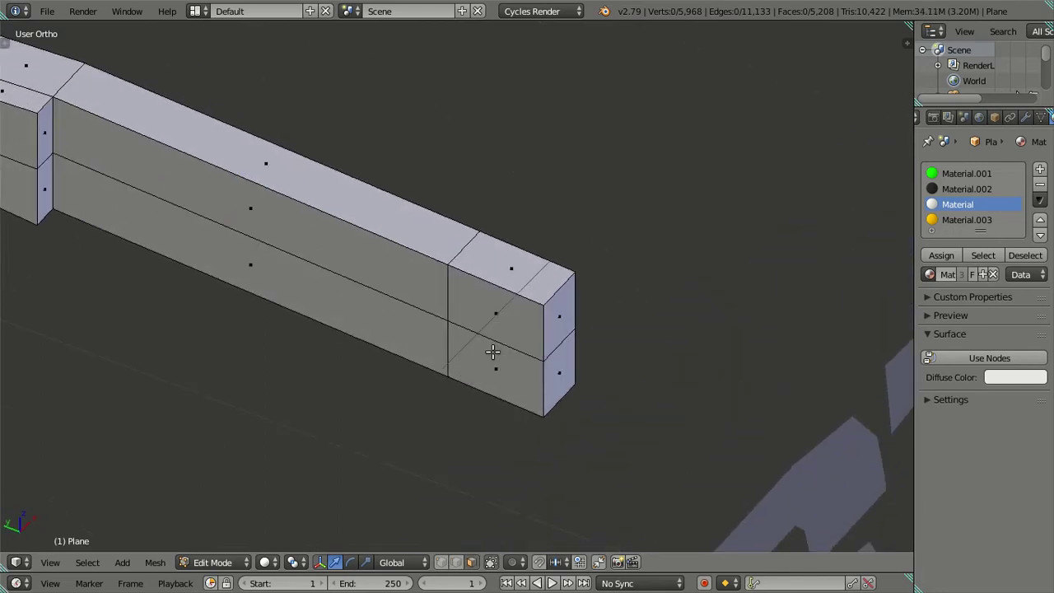
pyautogui.rightClick(487, 284)
pyautogui.rightClick(496, 367)
pyautogui.moveTo(500, 370); pyautogui.dragTo(450, 385)
# Step: Extrude both end faces outward to form squared mounting blocks
pyautogui.press('e')
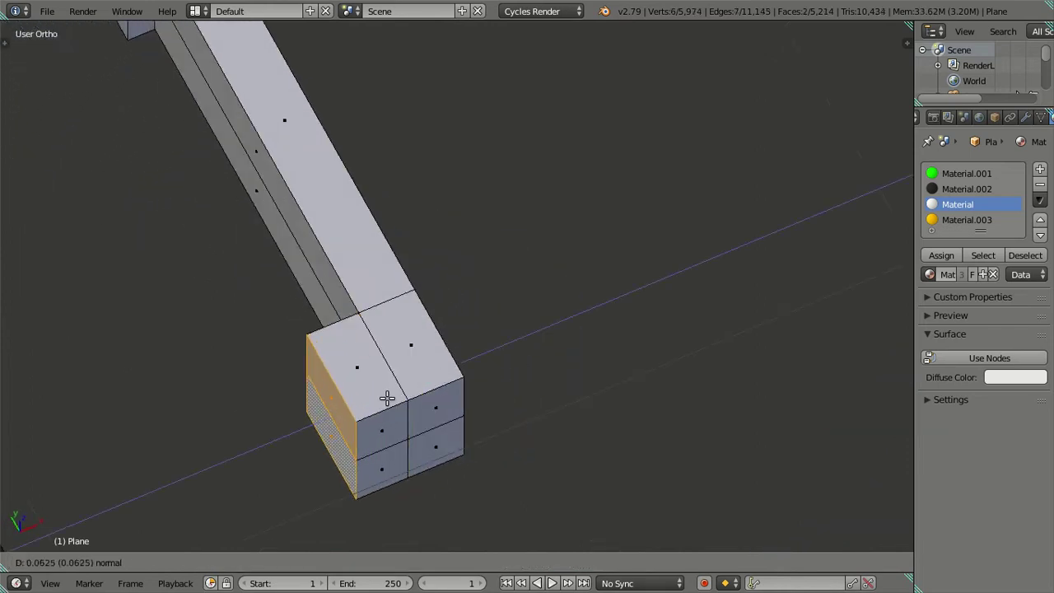
pyautogui.click(387, 399)
pyautogui.scroll(-3)
pyautogui.moveTo(371, 354); pyautogui.dragTo(304, 231)
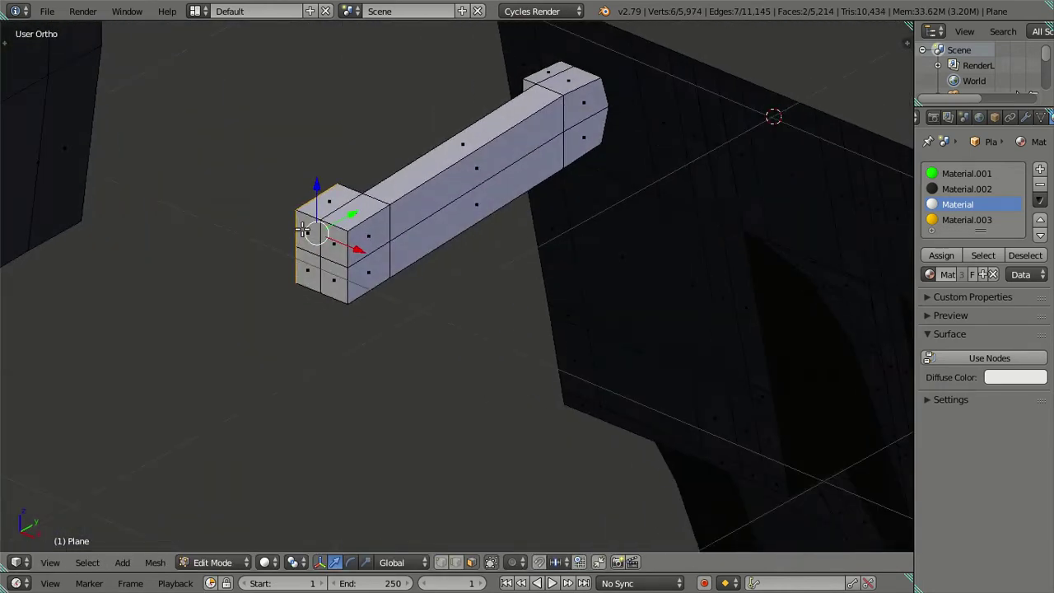
pyautogui.press('Tab')
pyautogui.moveTo(383, 250); pyautogui.dragTo(518, 240)
pyautogui.press('Tab')
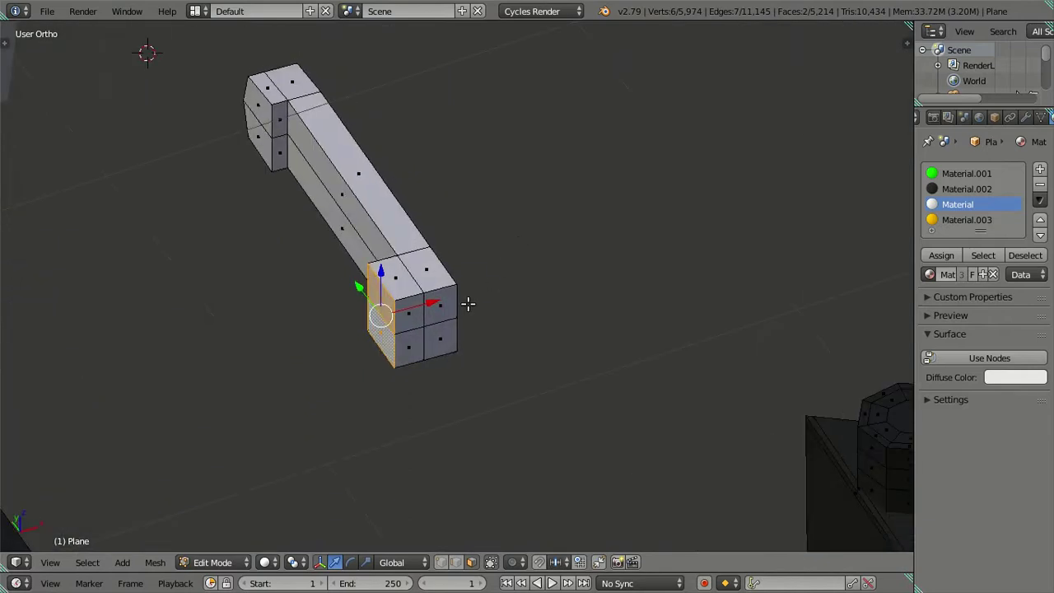
pyautogui.scroll(3)
pyautogui.moveTo(437, 292); pyautogui.dragTo(318, 308)
# Step: Select the side and bottom faces of the end block in wireframe view
pyautogui.click(294, 211)
pyautogui.click(305, 243)
pyautogui.press('z')
pyautogui.press('z')
pyautogui.hotkey('shift', 'z')
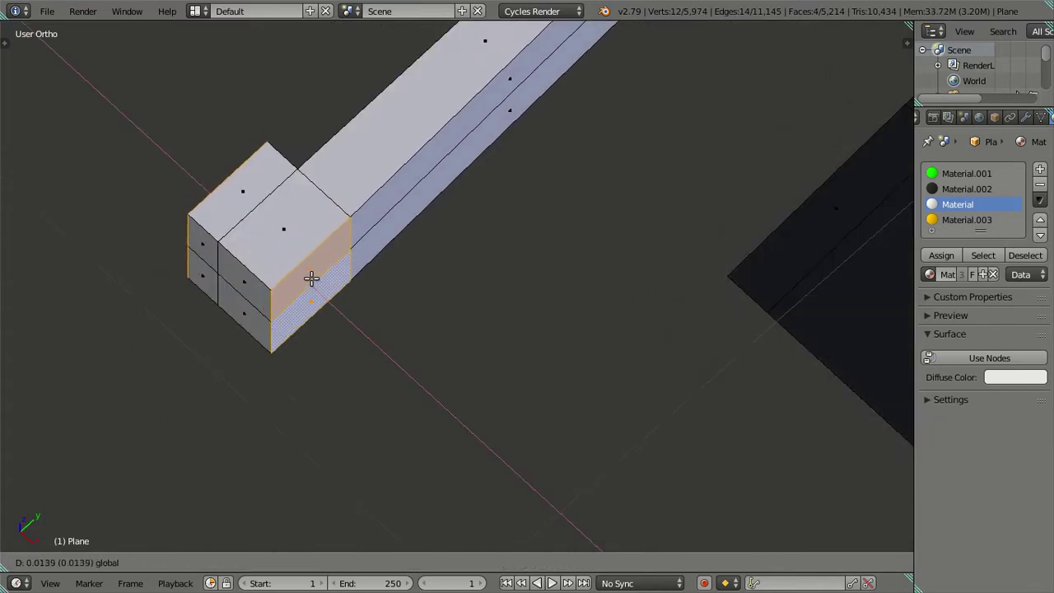
pyautogui.hotkey('shift', 'z')
pyautogui.click(262, 224)
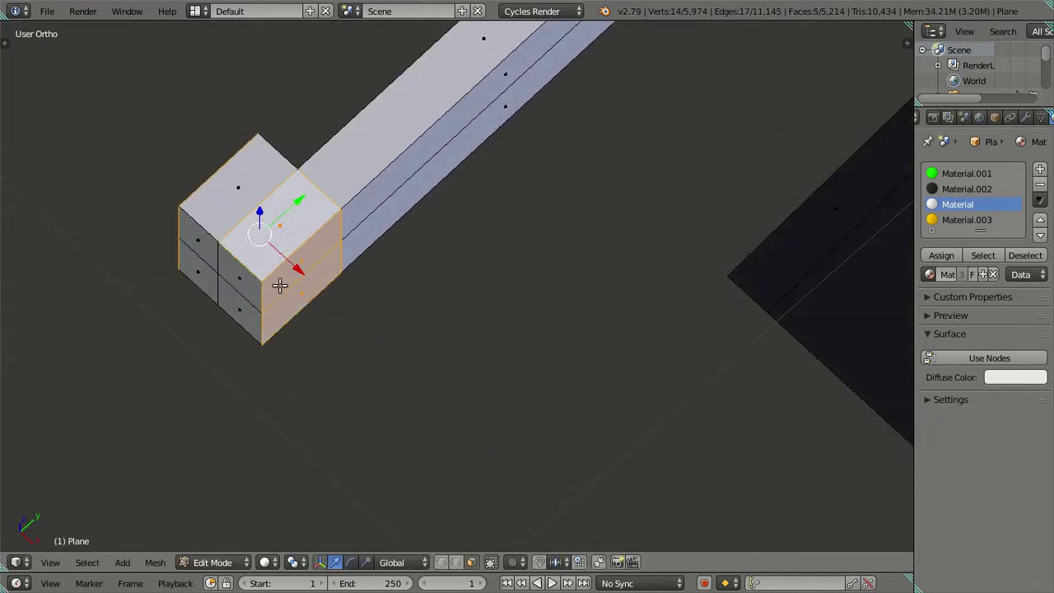
pyautogui.moveTo(278, 282); pyautogui.dragTo(272, 268)
pyautogui.click(264, 262)
# Step: Add the remaining end-block faces to the selection from a top-down view
pyautogui.moveTo(291, 213); pyautogui.dragTo(641, 338)
pyautogui.click(238, 298)
pyautogui.click(256, 329)
pyautogui.click(656, 269)
pyautogui.moveTo(656, 269); pyautogui.dragTo(588, 311)
pyautogui.scroll(-3)
# Step: Leave Edit Mode to check the bar and clear the face selection
pyautogui.press('Tab')
pyautogui.press('Tab')
pyautogui.moveTo(766, 289); pyautogui.dragTo(562, 303)
pyautogui.press('a')
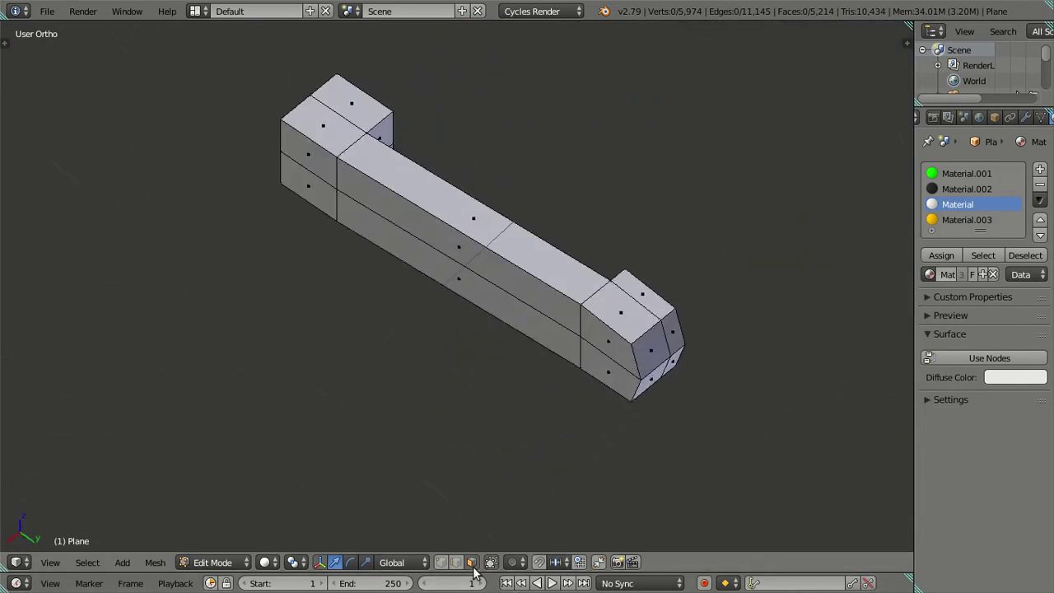
# Step: In edge select, nudge the bar's lower side edges slightly along X in top view
pyautogui.click(445, 561)
pyautogui.moveTo(541, 457); pyautogui.dragTo(626, 393)
pyautogui.click(607, 313)
pyautogui.click(603, 350)
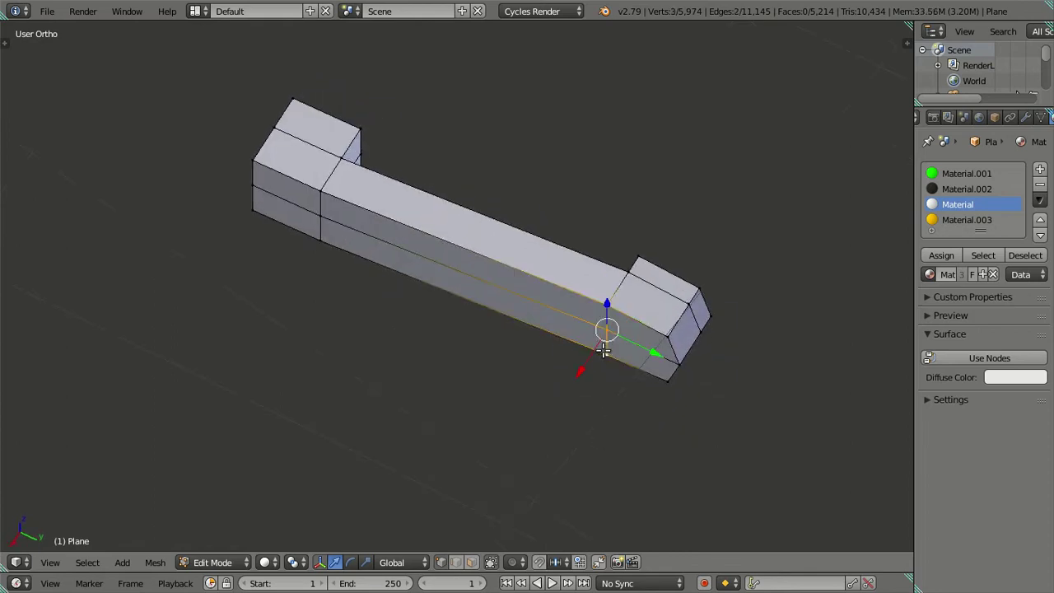
pyautogui.press('KP_7')
pyautogui.scroll(3)
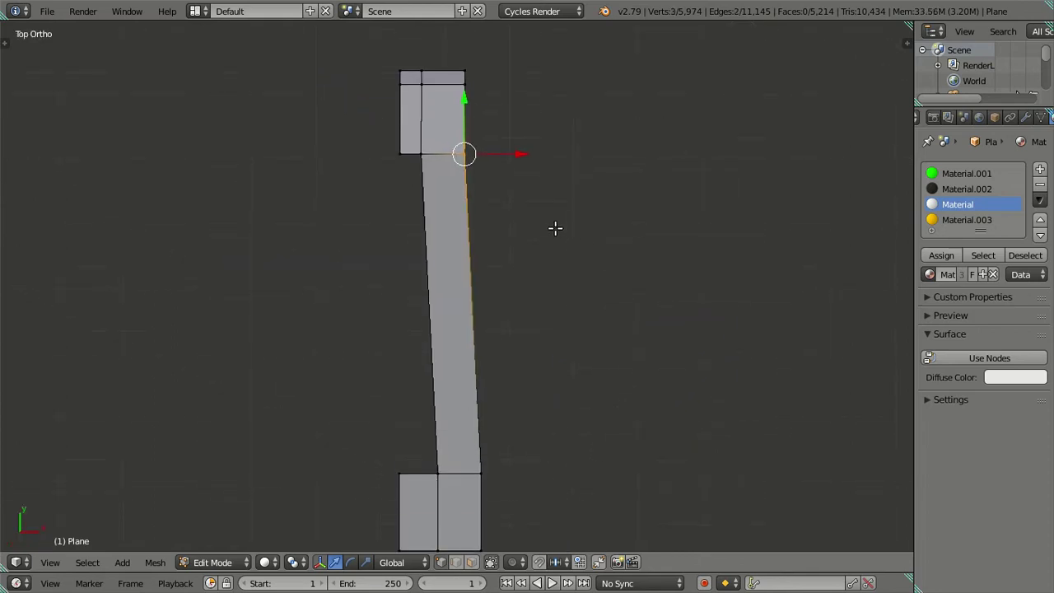
pyautogui.moveTo(507, 150); pyautogui.dragTo(518, 147)
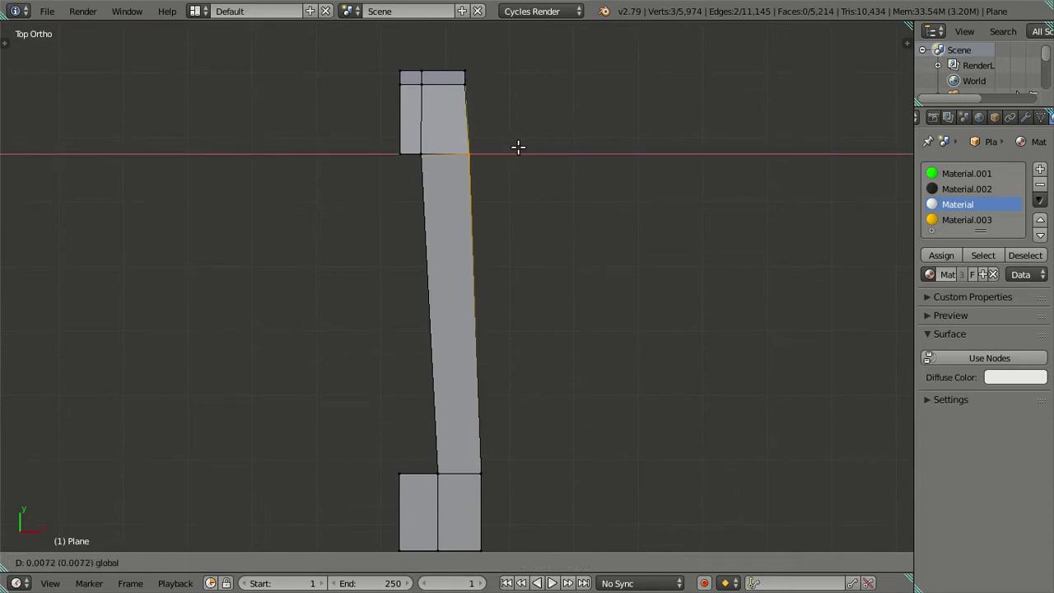
pyautogui.press('a')
# Step: Dissolve the middle edge loop along the bar, then undo it
pyautogui.moveTo(463, 172); pyautogui.dragTo(287, 68)
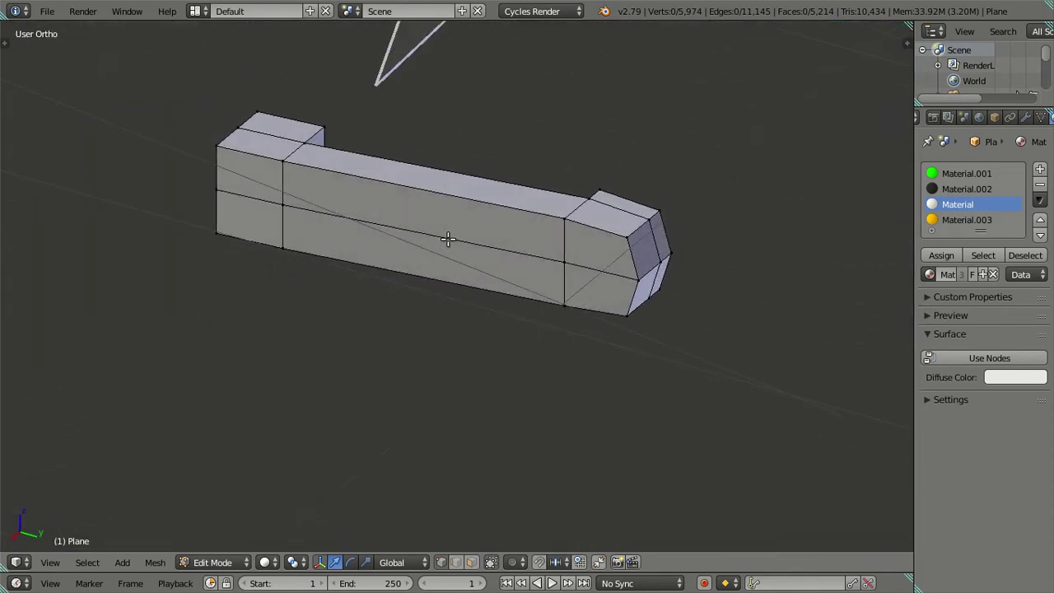
pyautogui.click(447, 239)
pyautogui.press('x')
pyautogui.click(552, 263)
pyautogui.moveTo(395, 247); pyautogui.dragTo(477, 251)
pyautogui.hotkey('ctrl', 'z')
# Step: Select more side edges and shift them slightly right along X in top view
pyautogui.moveTo(593, 205); pyautogui.dragTo(745, 159)
pyautogui.click(368, 152)
pyautogui.press('KP_7')
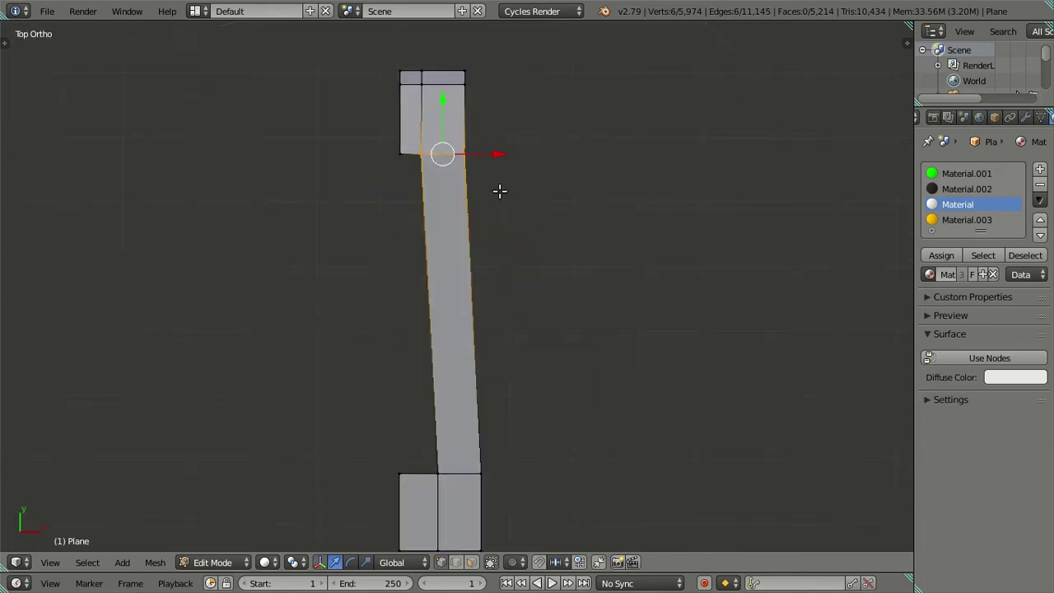
pyautogui.moveTo(493, 154); pyautogui.dragTo(497, 153)
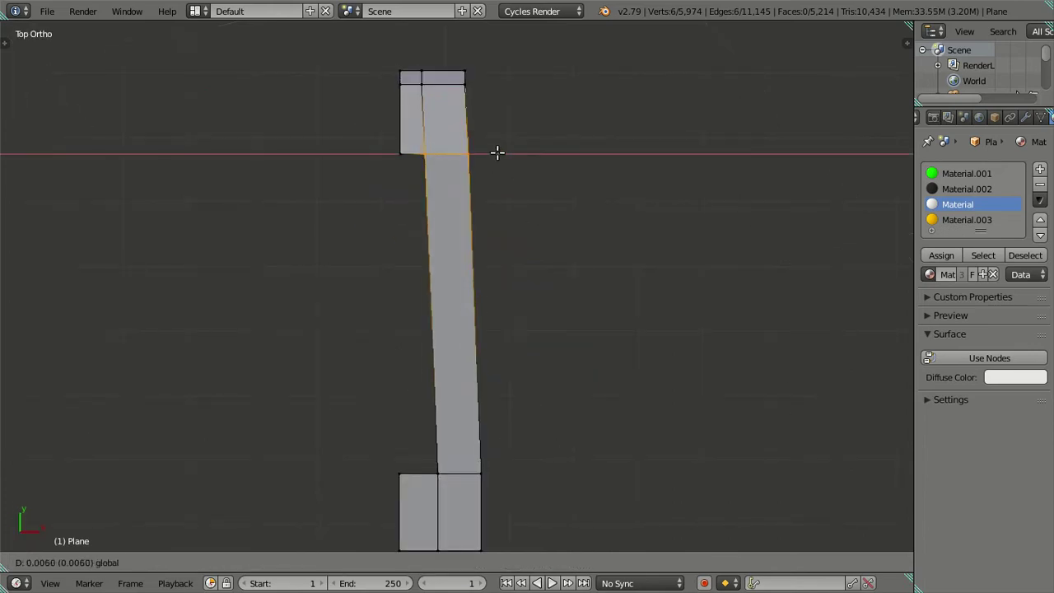
pyautogui.click(497, 153)
# Step: Dissolve the selected middle edges to clean up the bar
pyautogui.moveTo(535, 231); pyautogui.dragTo(419, 210)
pyautogui.press('x')
pyautogui.click(472, 262)
pyautogui.moveTo(433, 261); pyautogui.dragTo(420, 306)
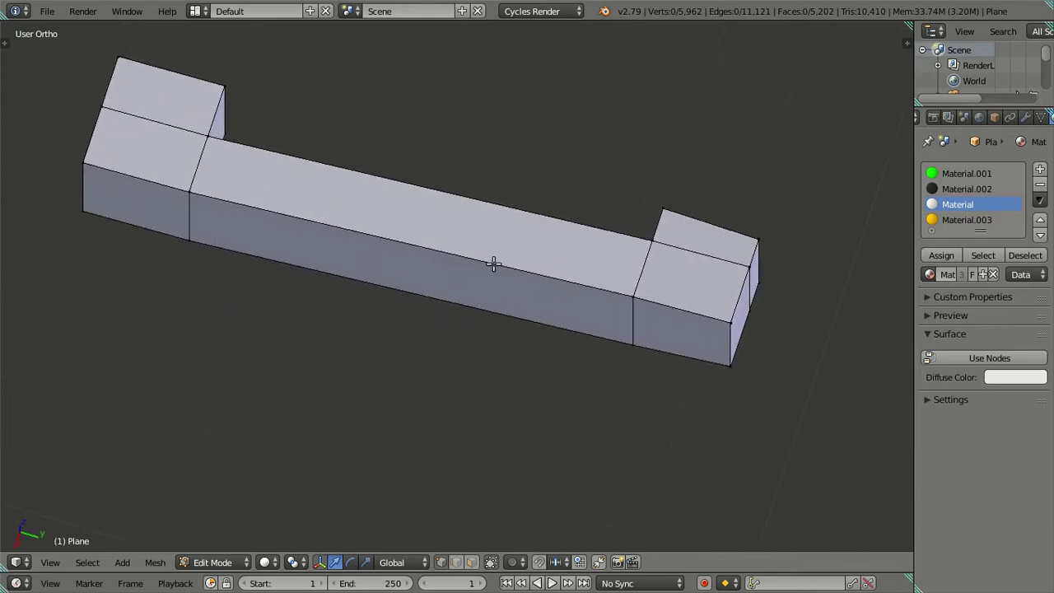
# Step: Try a 10-cut loop cut across the bar, then undo it
pyautogui.hotkey('ctrl', 'r')
pyautogui.write('10')
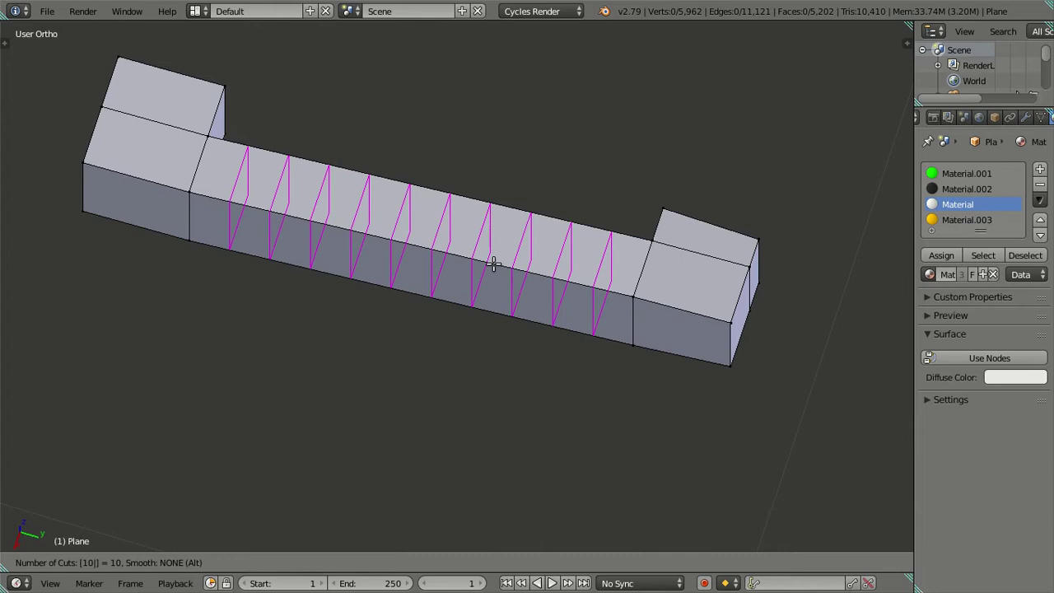
pyautogui.click(492, 264)
pyautogui.rightClick(492, 263)
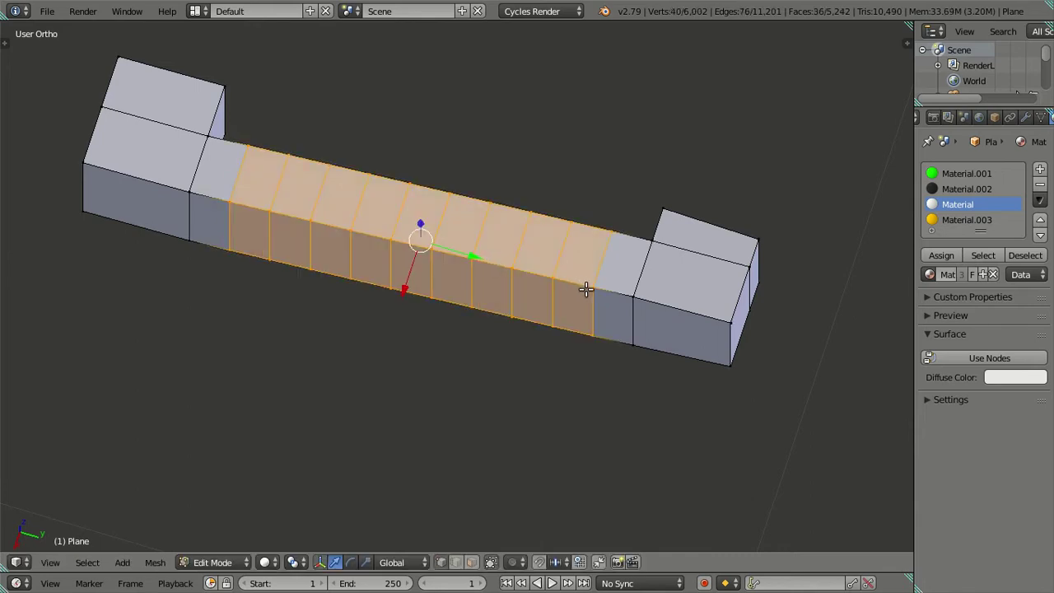
pyautogui.hotkey('ctrl', 'z')
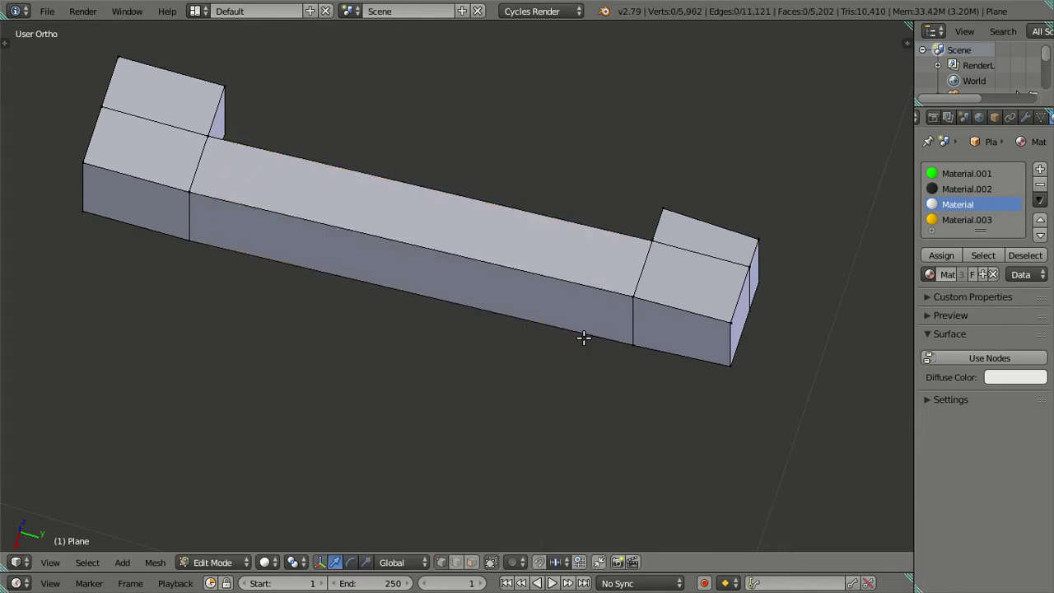
# Step: In edge select, add multiple loop cuts on the bar and dissolve the extra ones
pyautogui.hotkey('ctrl', 'Tab')
pyautogui.click(566, 317)
pyautogui.hotkey('ctrl', 'r')
pyautogui.scroll(3)
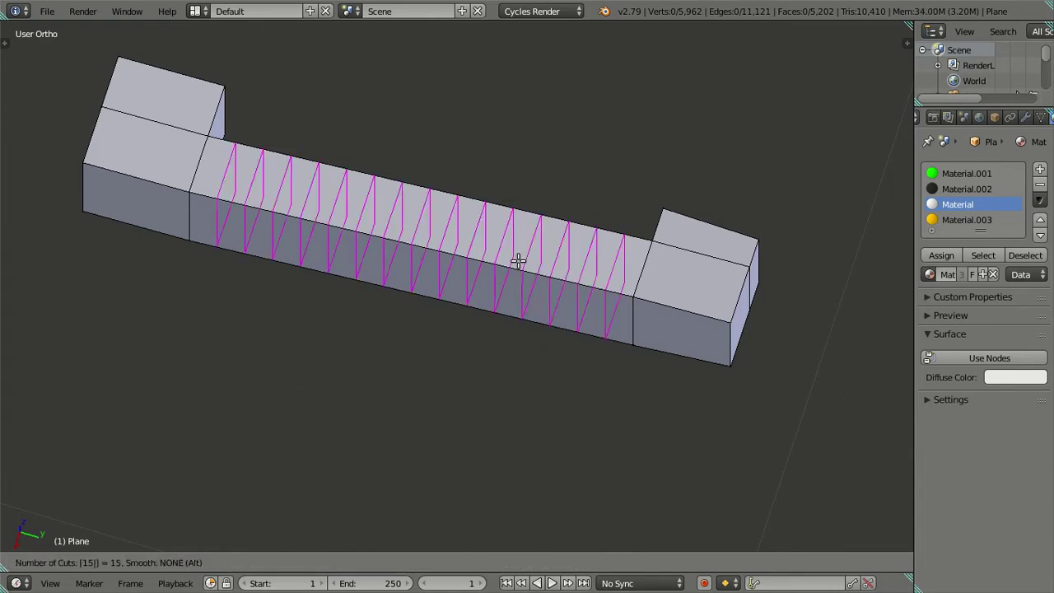
pyautogui.click(518, 260)
pyautogui.rightClick(518, 260)
pyautogui.moveTo(220, 252); pyautogui.dragTo(216, 219)
pyautogui.press('x')
pyautogui.click(419, 215)
pyautogui.moveTo(571, 294); pyautogui.dragTo(555, 277)
# Step: Switch to vertex select and pick vertices on the end block
pyautogui.hotkey('ctrl', 'Tab')
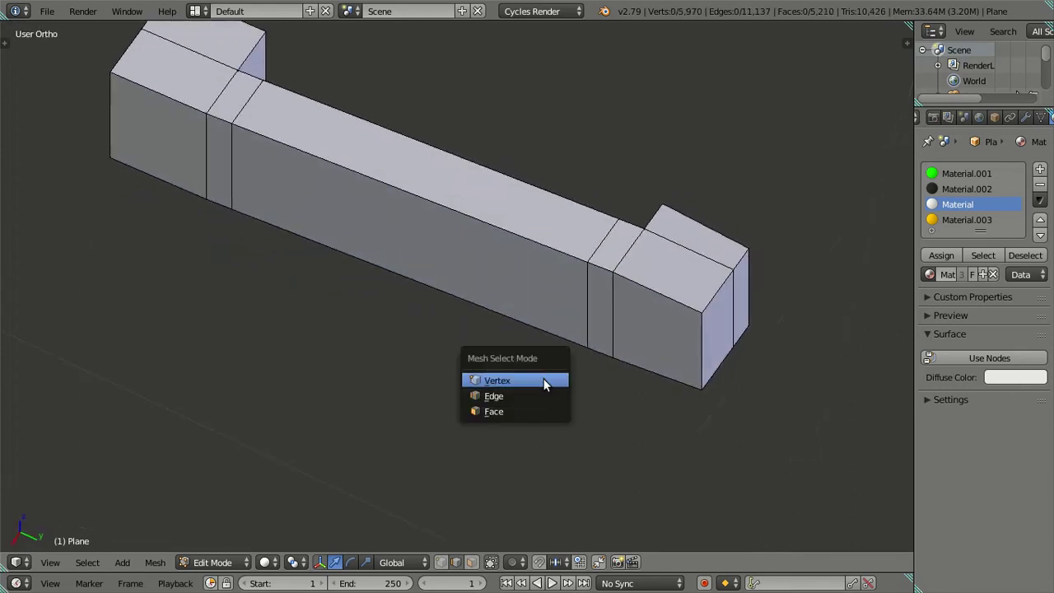
pyautogui.click(539, 370)
pyautogui.moveTo(565, 346); pyautogui.dragTo(571, 338)
pyautogui.scroll(3)
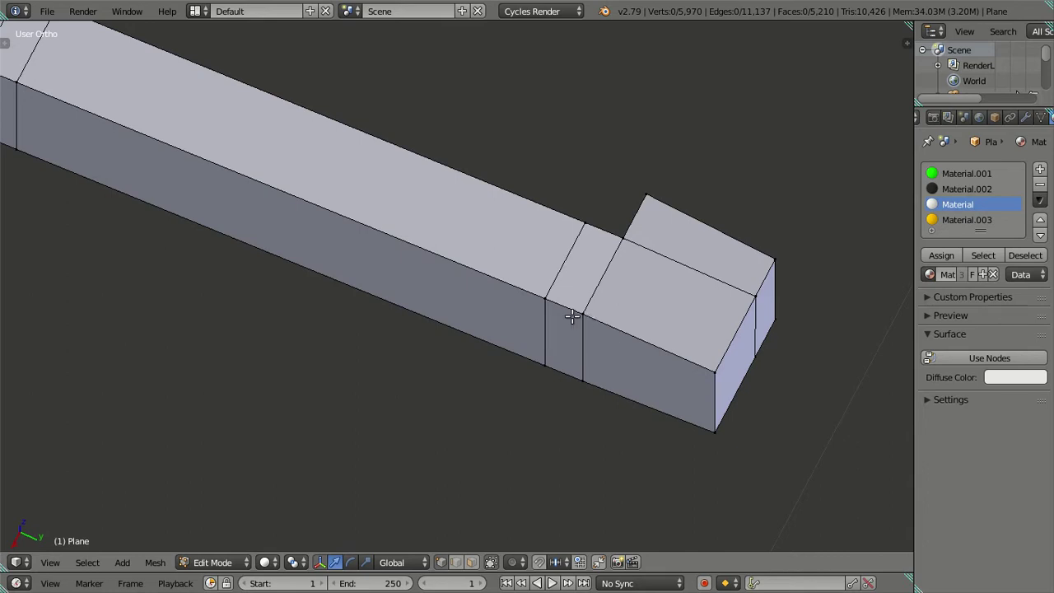
pyautogui.moveTo(670, 345); pyautogui.dragTo(660, 322)
pyautogui.scroll(3)
pyautogui.scroll(3)
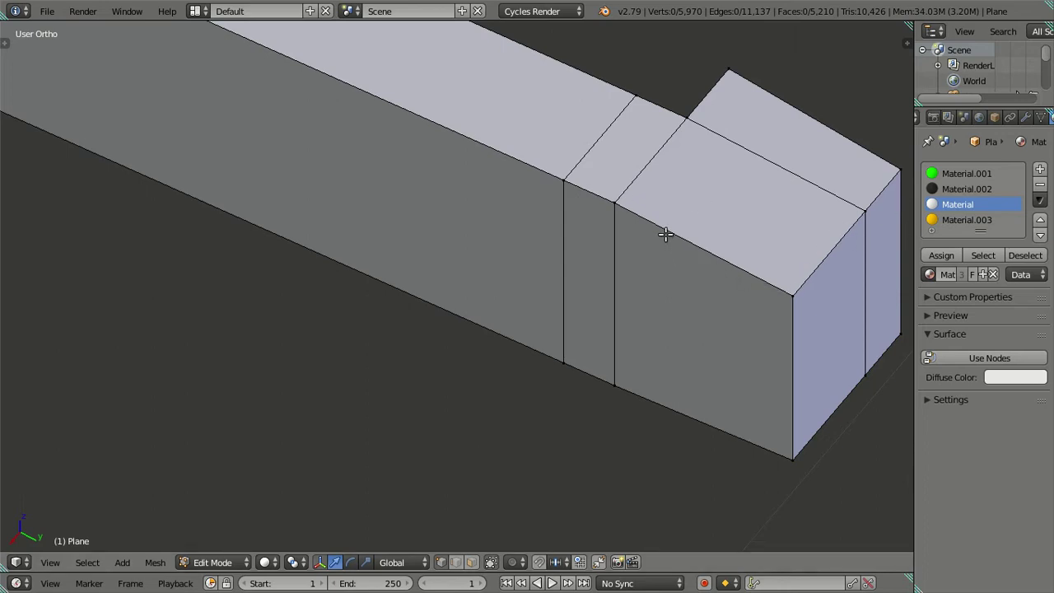
pyautogui.moveTo(672, 233); pyautogui.dragTo(359, 222)
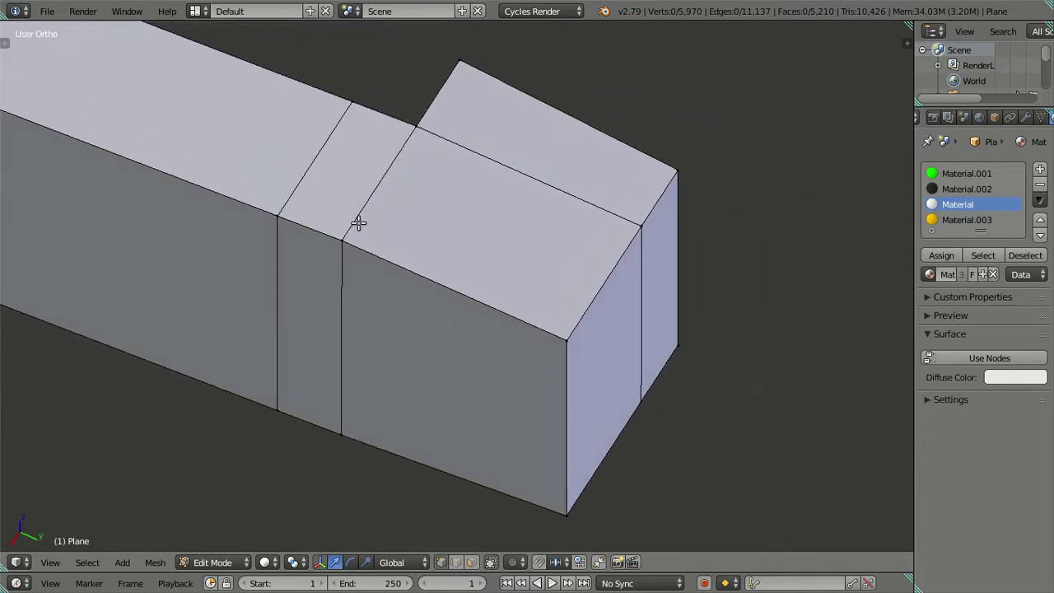
pyautogui.rightClick(353, 245)
pyautogui.rightClick(557, 335)
# Step: Select the end block's top corner and front corner vertices
pyautogui.moveTo(563, 346); pyautogui.dragTo(559, 246)
pyautogui.scroll(-3)
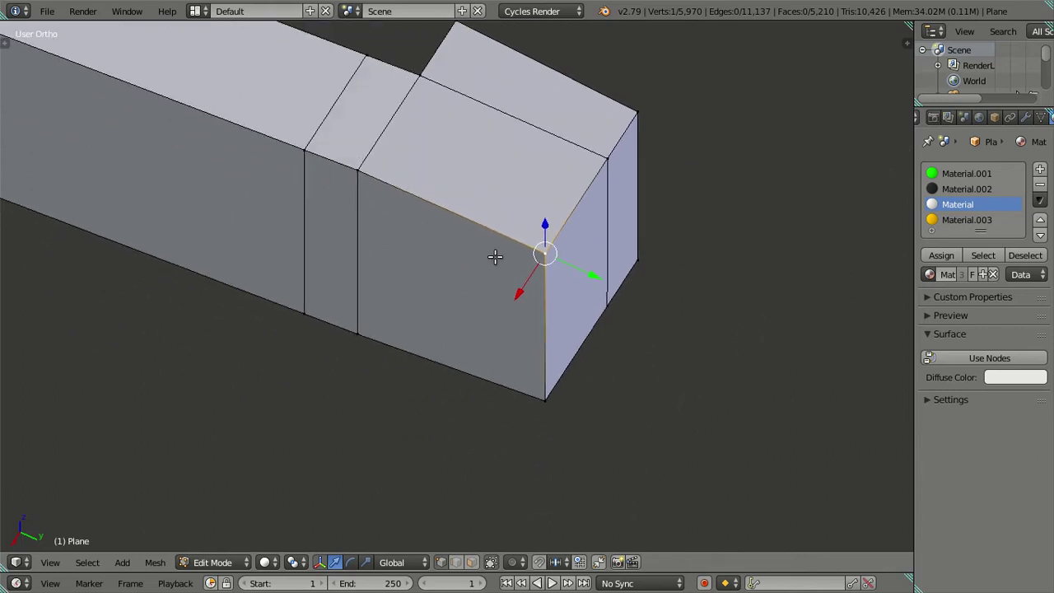
pyautogui.scroll(-3)
pyautogui.scroll(3)
pyautogui.rightClick(587, 173)
pyautogui.rightClick(541, 232)
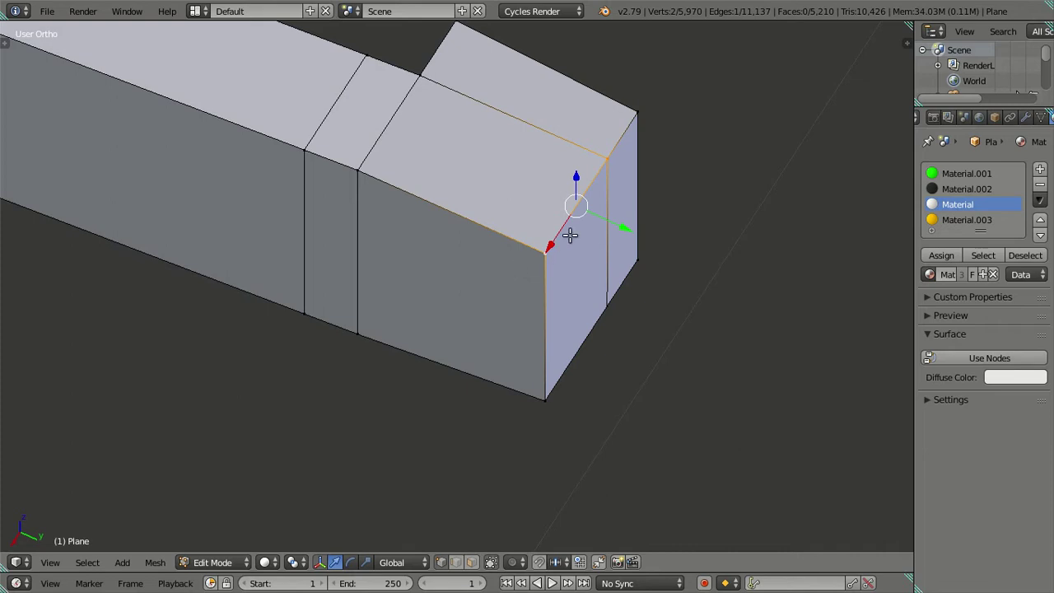
# Step: Merge the first doubled corner vertex pairs at the block's end with Alt+M At Last
pyautogui.hotkey('alt', 'm')
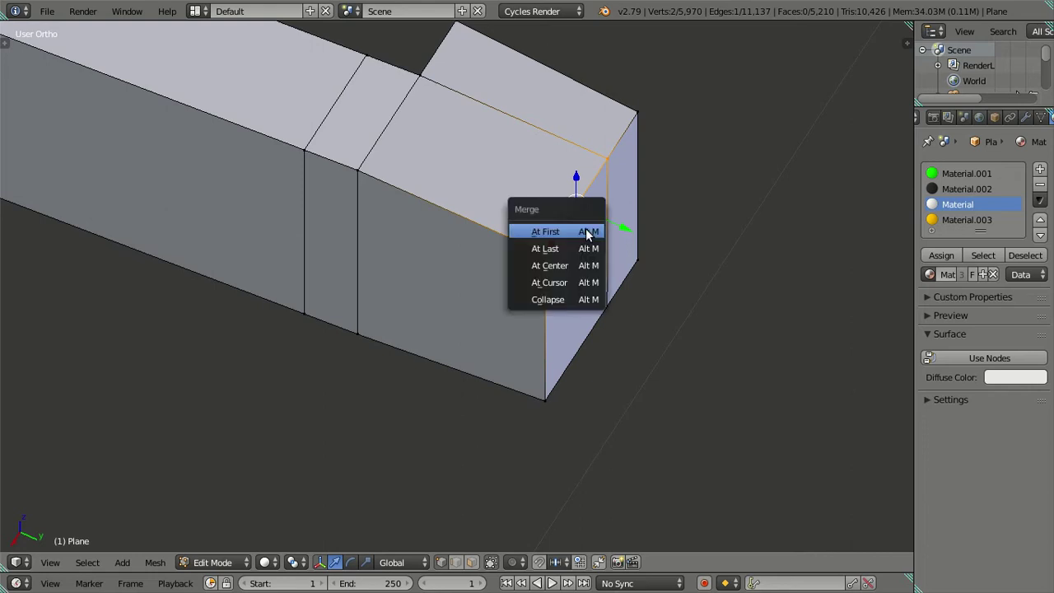
pyautogui.click(588, 242)
pyautogui.scroll(3)
pyautogui.rightClick(602, 227)
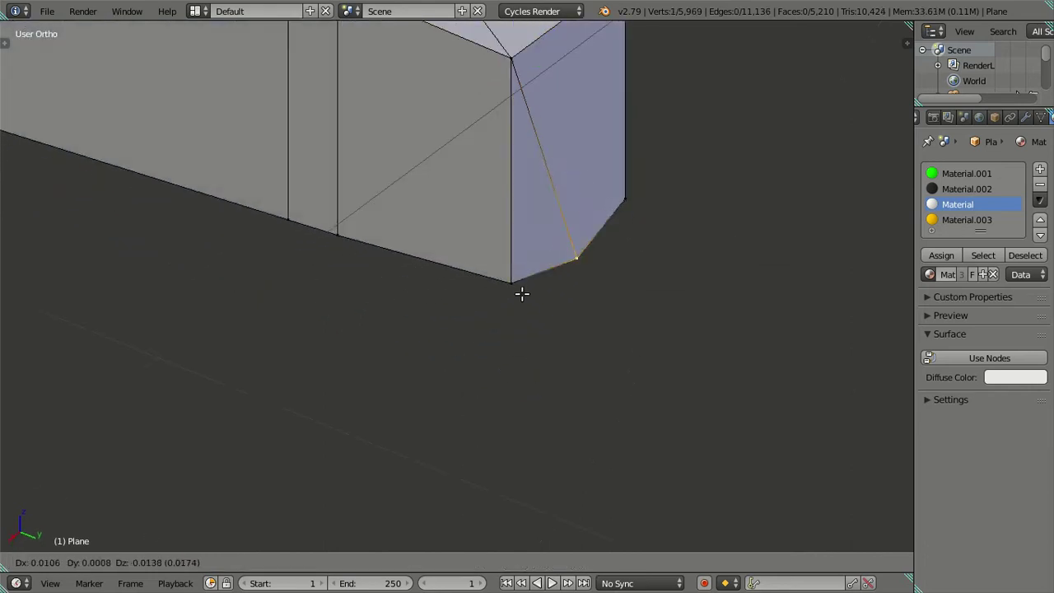
pyautogui.rightClick(517, 282)
pyautogui.hotkey('alt', 'm')
pyautogui.click(538, 289)
pyautogui.scroll(-3)
pyautogui.press('a')
# Step: Merge the top vertex pair and the bottom vertex pair into single vertices
pyautogui.rightClick(355, 137)
pyautogui.rightClick(391, 151)
pyautogui.hotkey('alt', 'm')
pyautogui.click(520, 192)
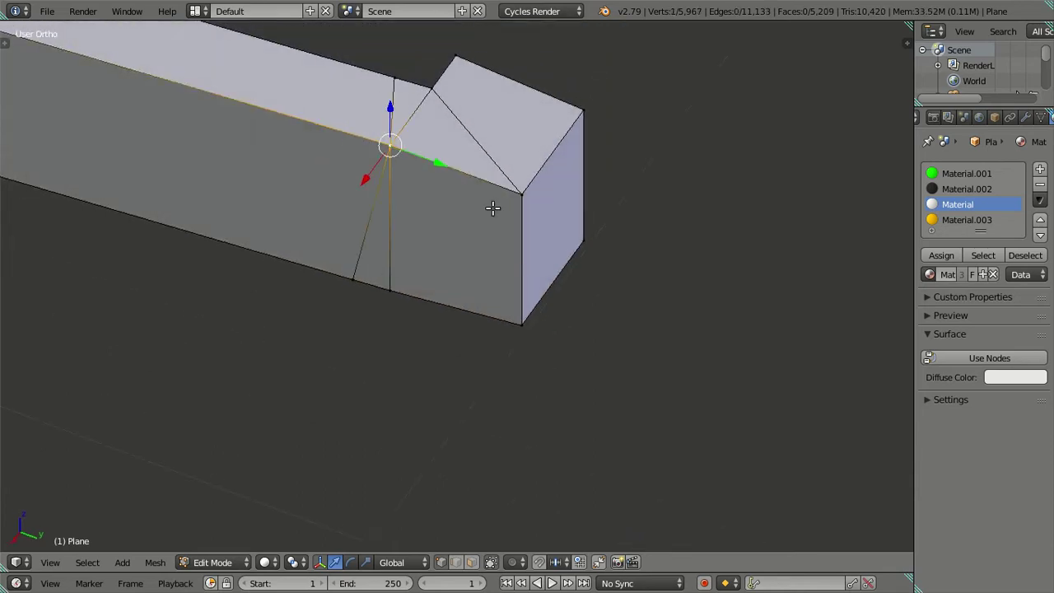
pyautogui.rightClick(355, 278)
pyautogui.rightClick(390, 289)
pyautogui.hotkey('alt', 'm')
pyautogui.click(442, 282)
pyautogui.press('a')
# Step: Select the extra edge loop across the block and dissolve its edges
pyautogui.moveTo(435, 242); pyautogui.dragTo(295, 342)
pyautogui.rightClick(421, 182)
pyautogui.moveTo(204, 298); pyautogui.dragTo(295, 302)
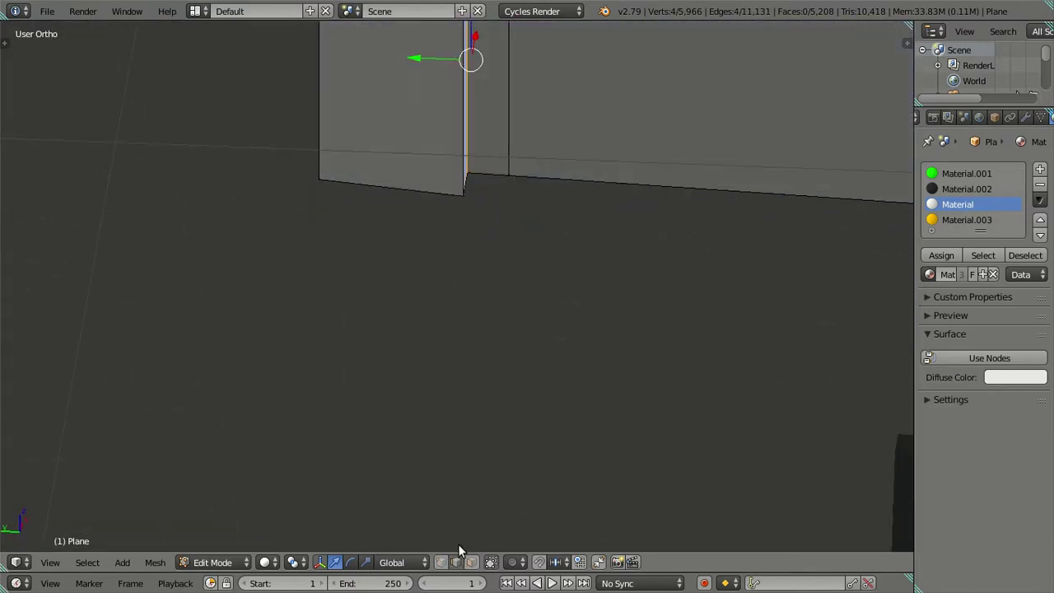
pyautogui.moveTo(542, 150); pyautogui.dragTo(491, 214)
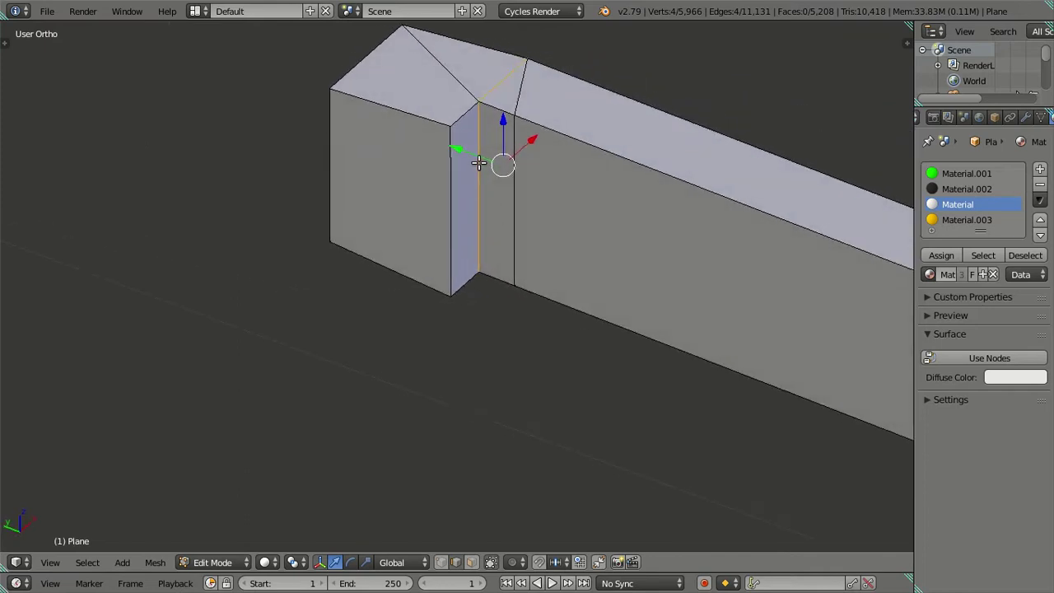
pyautogui.press('x')
pyautogui.click(568, 151)
pyautogui.moveTo(568, 152); pyautogui.dragTo(866, 130)
pyautogui.hotkey('ctrl', 'z')
pyautogui.press('x')
pyautogui.click(769, 198)
pyautogui.moveTo(670, 193); pyautogui.dragTo(524, 346)
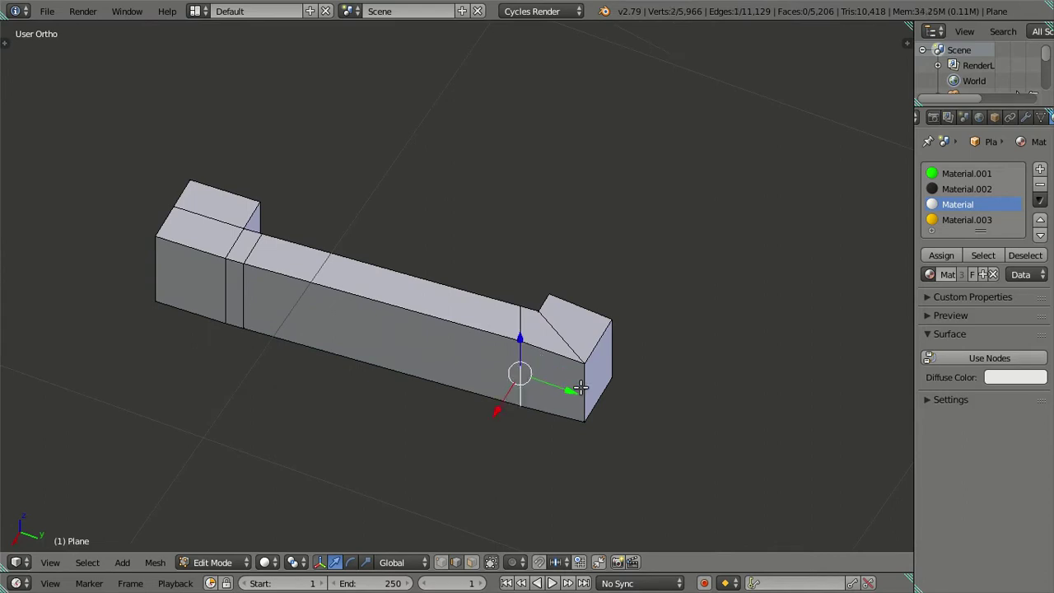
# Step: In top view, slide the end vertex along Y, then left along X to taper the tip
pyautogui.press('KP_7')
pyautogui.moveTo(498, 152); pyautogui.dragTo(490, 119)
pyautogui.moveTo(490, 120); pyautogui.dragTo(533, 273)
pyautogui.moveTo(612, 352); pyautogui.dragTo(596, 371)
pyautogui.press('KP_7')
pyautogui.moveTo(552, 121); pyautogui.dragTo(521, 119)
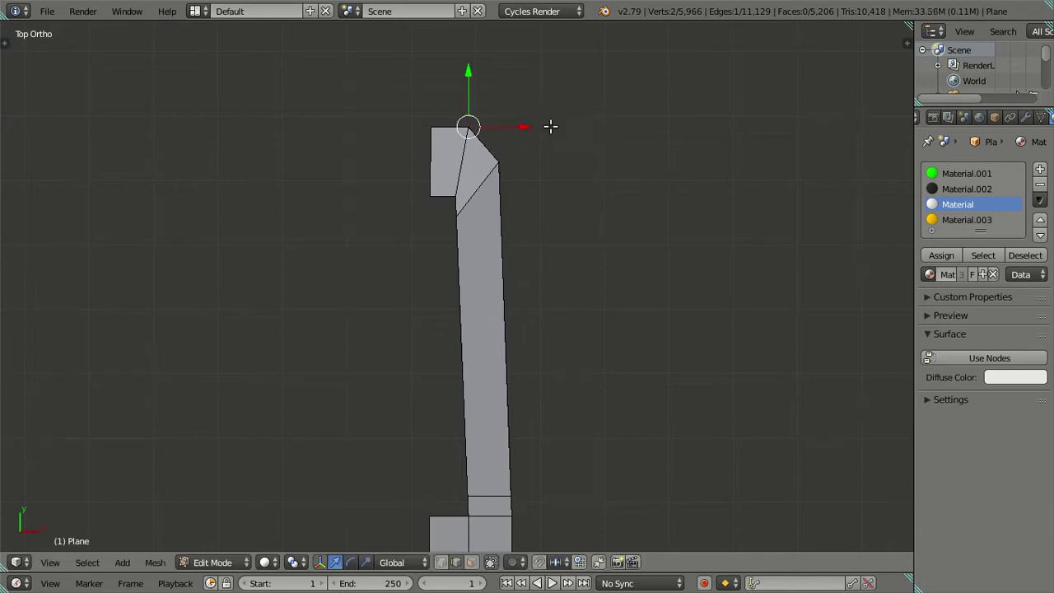
# Step: In wireframe side view over the photo, move the inner cut edge left and up to match
pyautogui.press('KP_3')
pyautogui.press('z')
pyautogui.press('z')
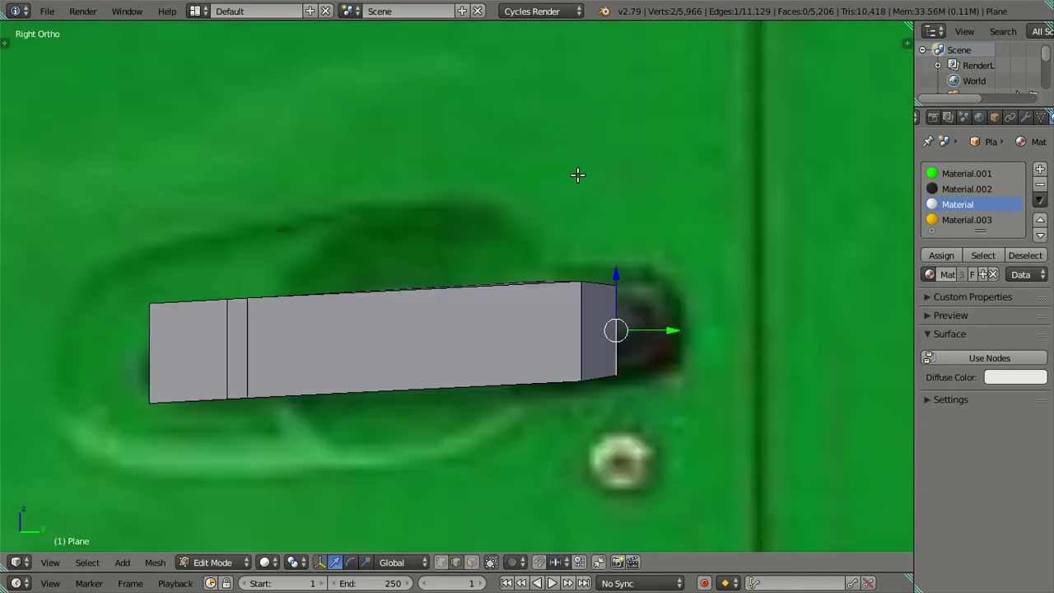
pyautogui.press('z')
pyautogui.press('z')
pyautogui.moveTo(500, 282); pyautogui.dragTo(577, 376)
pyautogui.click(524, 370)
pyautogui.hotkey('shift', 's')
pyautogui.press('KP_3')
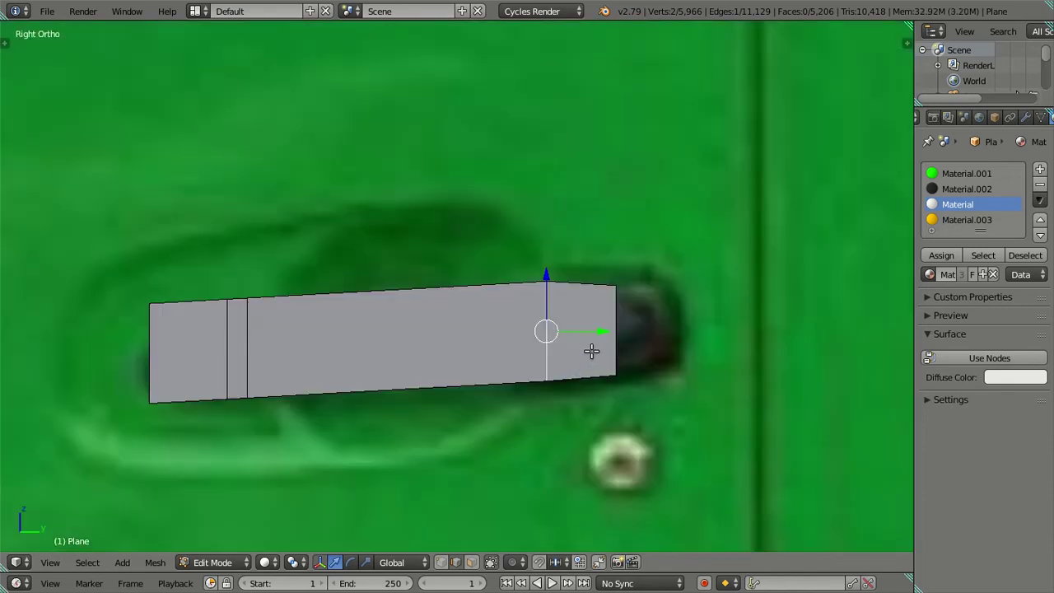
pyautogui.press('z')
pyautogui.press('z')
pyautogui.moveTo(598, 327); pyautogui.dragTo(550, 332)
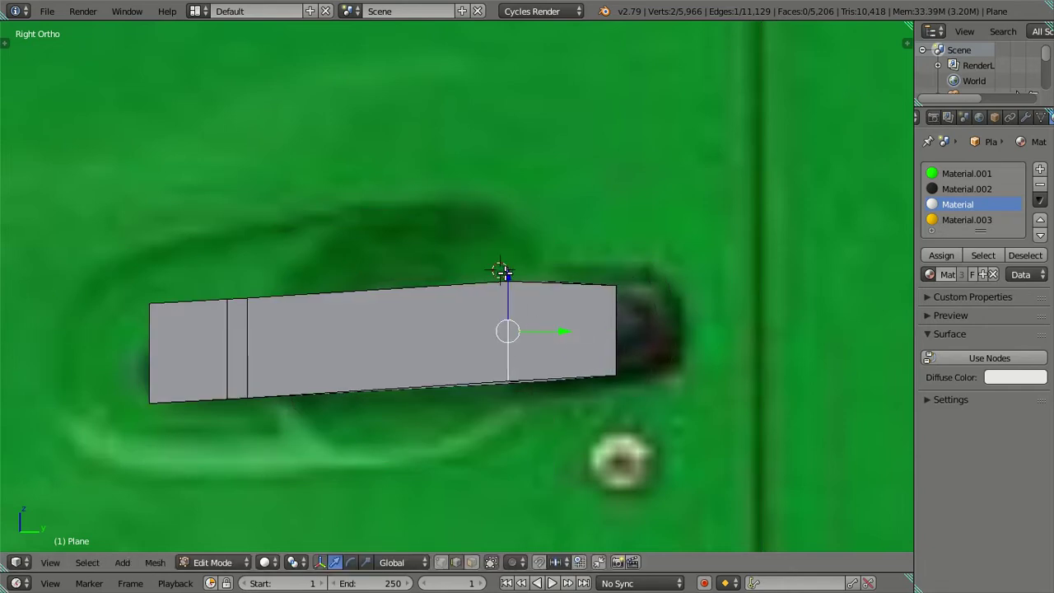
pyautogui.moveTo(507, 274); pyautogui.dragTo(512, 275)
pyautogui.click(512, 276)
# Step: Adjust the right end edge along Y to fit the photo, checking the shape in Object Mode
pyautogui.moveTo(548, 310); pyautogui.dragTo(587, 373)
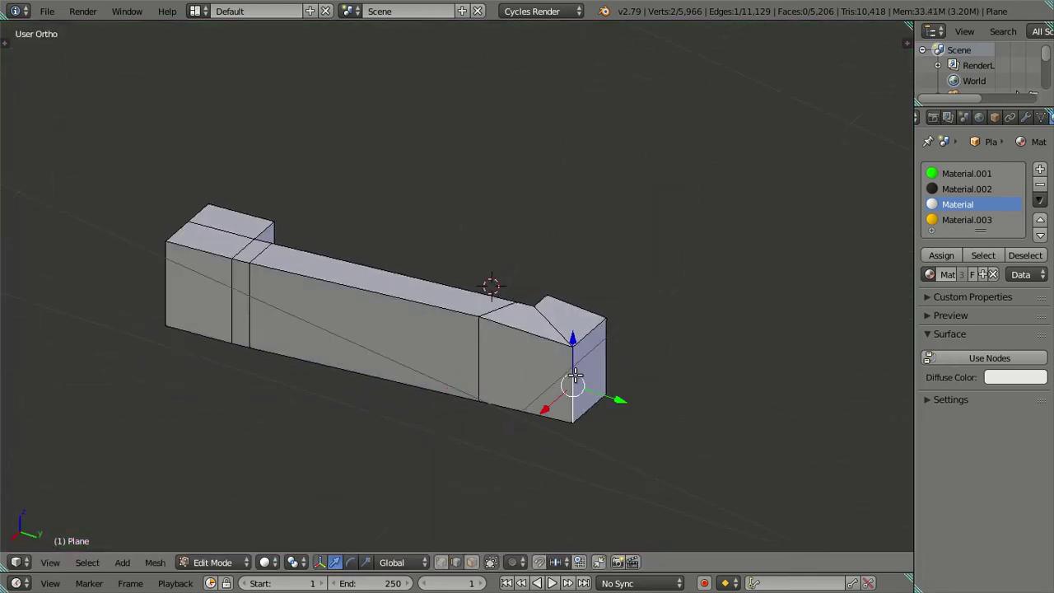
pyautogui.press('KP_3')
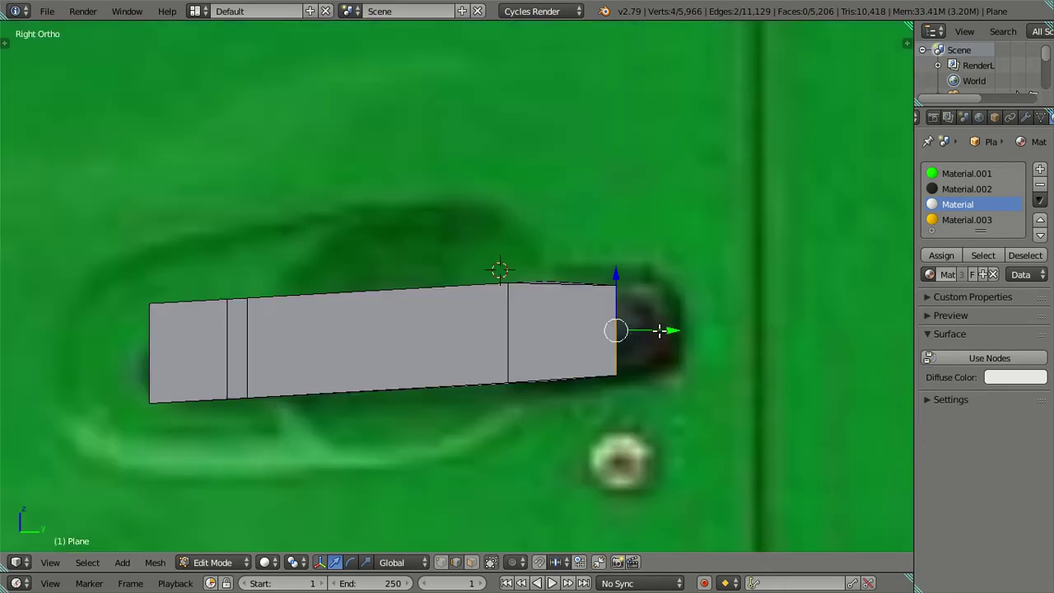
pyautogui.press('e')
pyautogui.click(714, 311)
pyautogui.press('Tab')
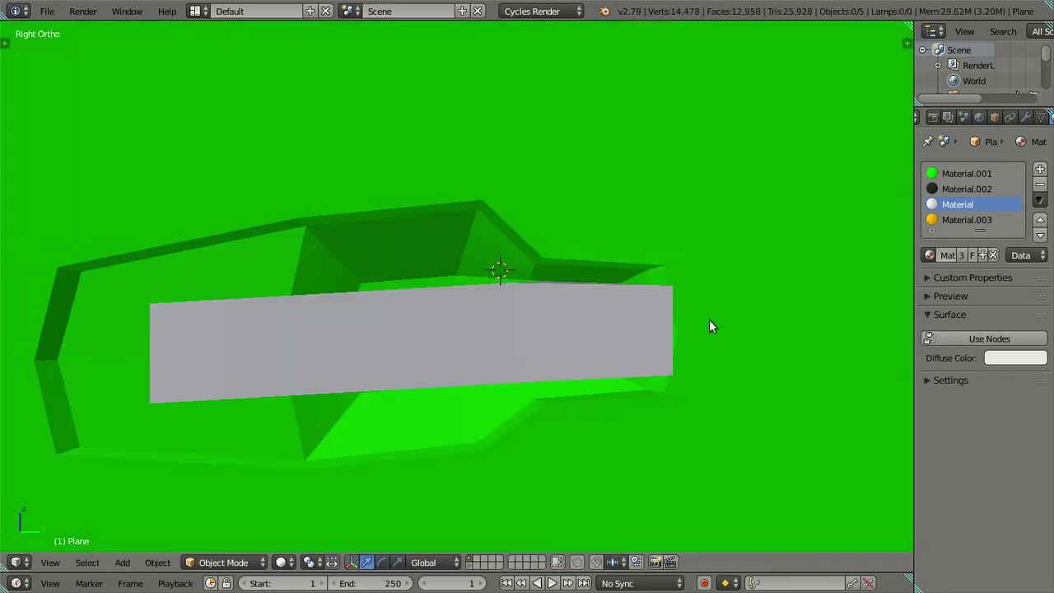
pyautogui.moveTo(711, 323); pyautogui.dragTo(692, 393)
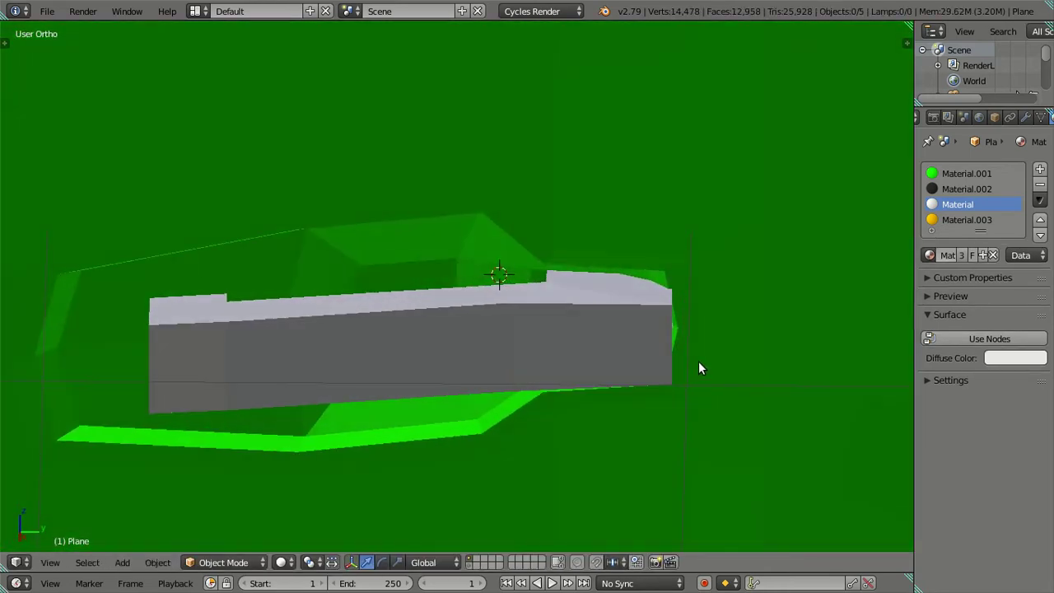
pyautogui.press('Tab')
pyautogui.hotkey('ctrl', 'z')
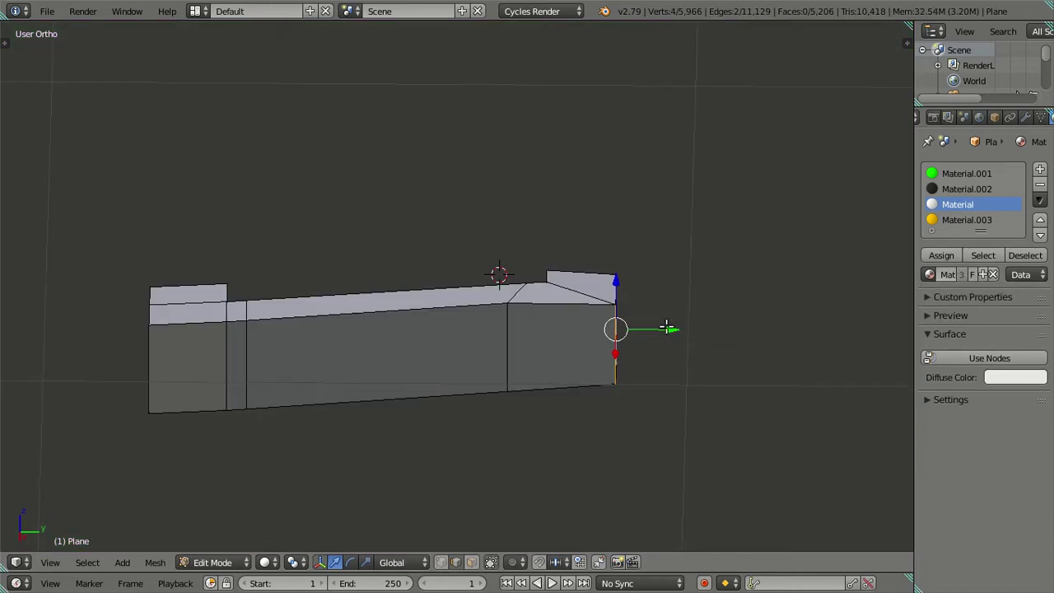
pyautogui.press('Tab')
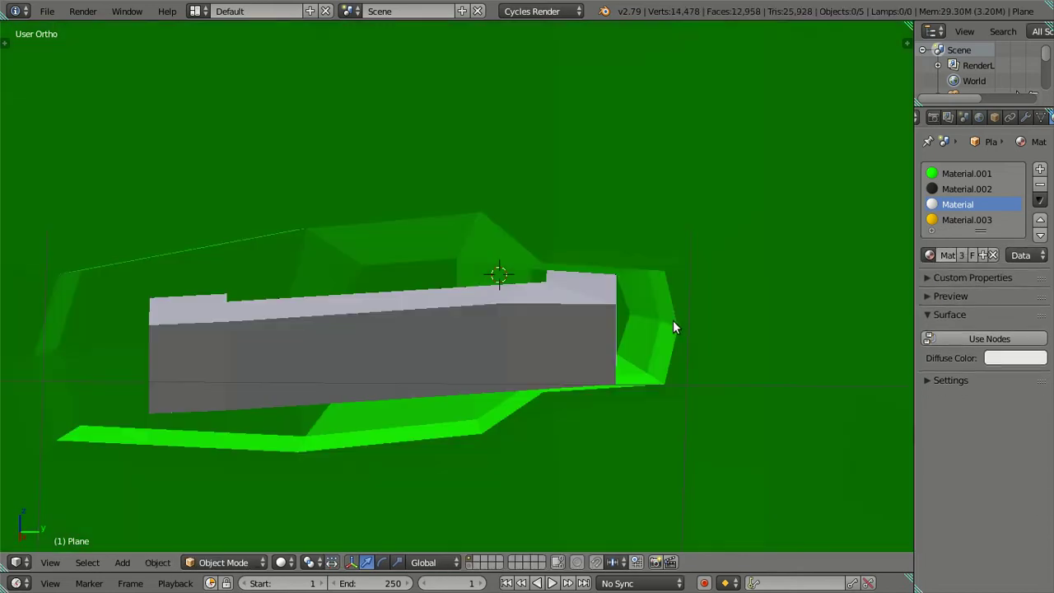
pyautogui.press('Tab')
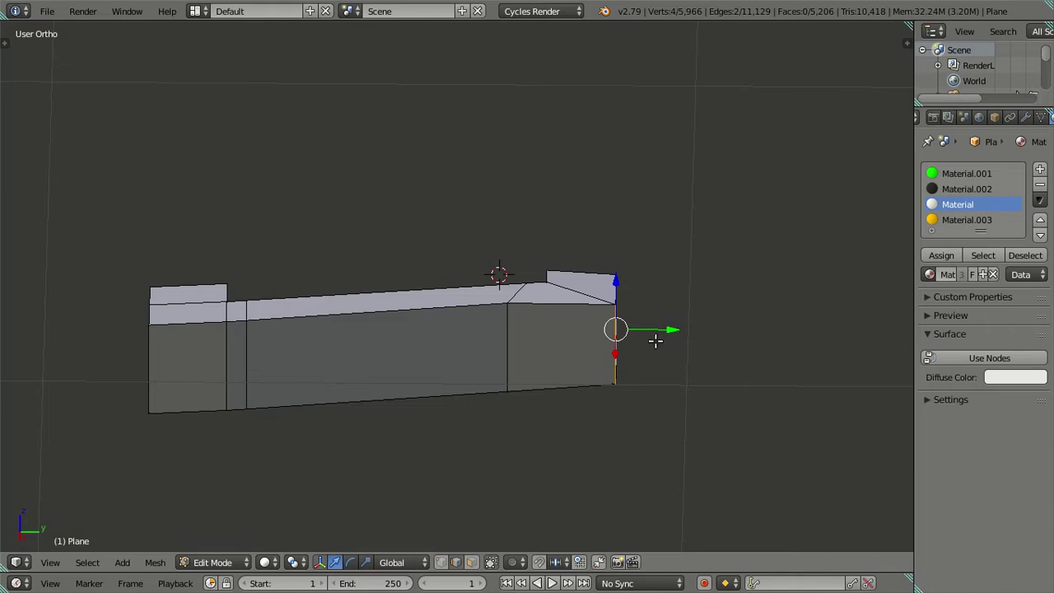
pyautogui.moveTo(668, 330); pyautogui.dragTo(666, 340)
# Step: Push the end face outward along X and extrude a short new section
pyautogui.moveTo(666, 340); pyautogui.dragTo(413, 386)
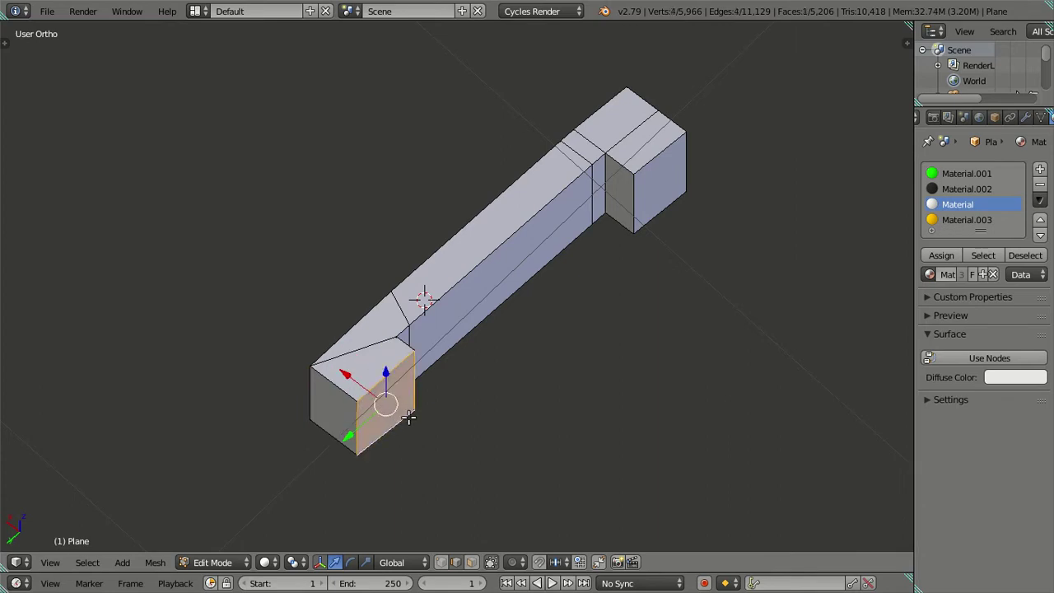
pyautogui.moveTo(408, 417); pyautogui.dragTo(451, 449)
pyautogui.moveTo(374, 400); pyautogui.dragTo(400, 353)
pyautogui.press('e')
pyautogui.click(420, 411)
# Step: Deselect all and switch to vertex select mode, viewing the handle's left end
pyautogui.press('a')
pyautogui.moveTo(400, 352); pyautogui.dragTo(460, 334)
pyautogui.scroll(3)
pyautogui.moveTo(374, 336); pyautogui.dragTo(411, 254)
pyautogui.hotkey('ctrl', 'Tab')
pyautogui.click(383, 258)
pyautogui.scroll(3)
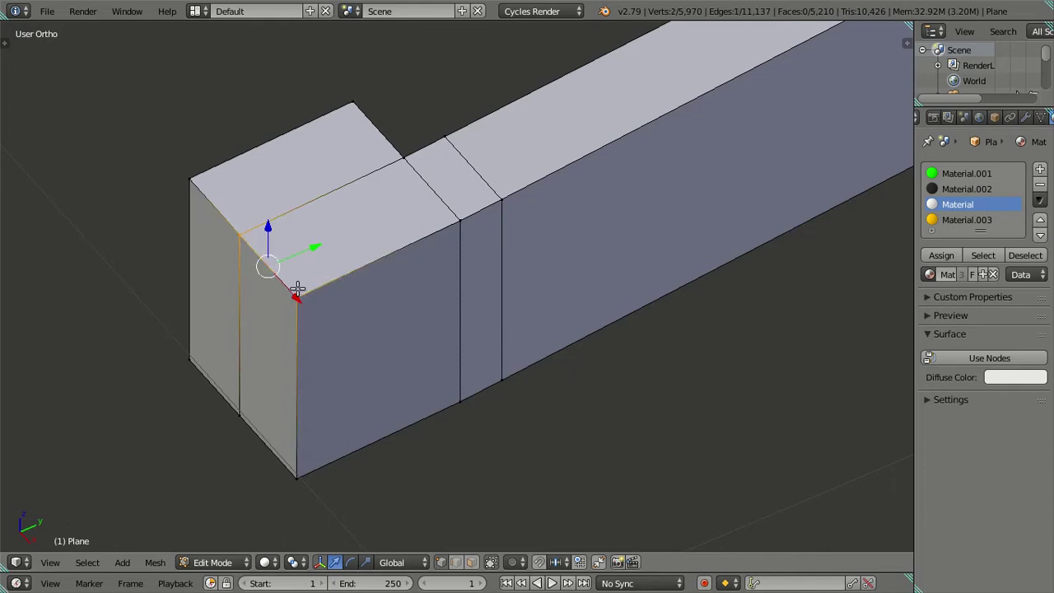
# Step: Merge the new section's vertex pairs, including the two bottom-left vertices, At Last
pyautogui.hotkey('alt', 'm')
pyautogui.click(298, 306)
pyautogui.rightClick(241, 413)
pyautogui.rightClick(284, 461)
pyautogui.hotkey('alt', 'space')
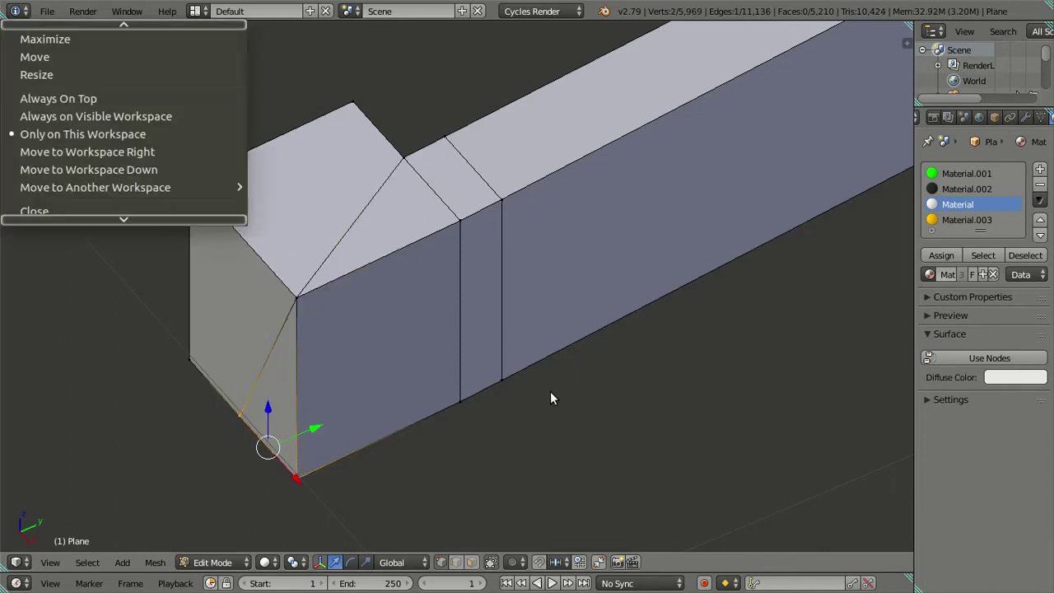
pyautogui.press('Escape')
pyautogui.hotkey('alt', 'm')
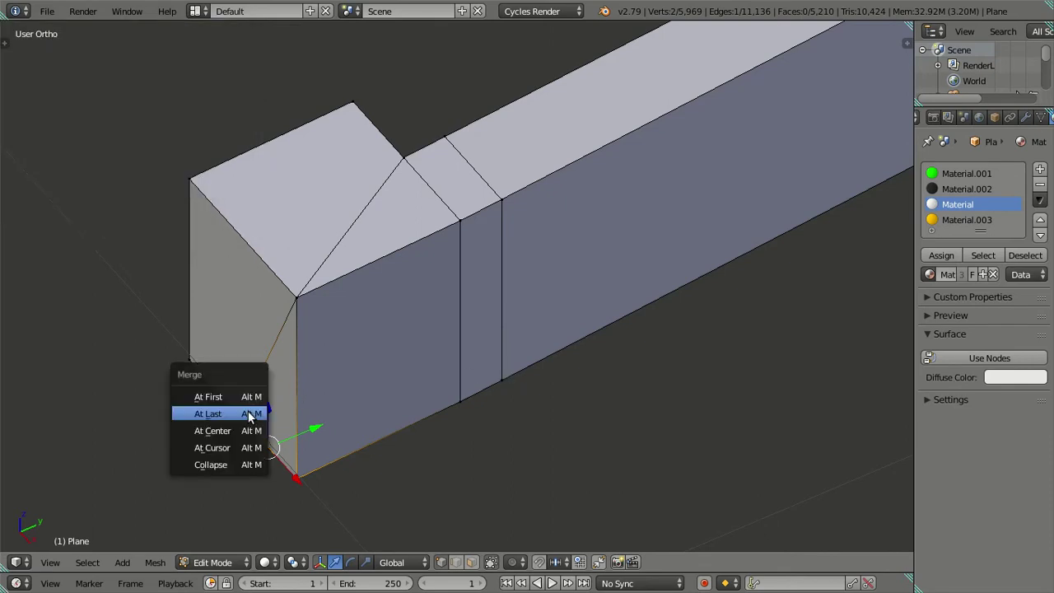
pyautogui.click(248, 419)
# Step: Collapse the short top edge between the cuts and the bottom vertex pair into single vertices
pyautogui.moveTo(489, 325); pyautogui.dragTo(443, 334)
pyautogui.moveTo(464, 212); pyautogui.dragTo(464, 238)
pyautogui.rightClick(453, 261)
pyautogui.hotkey('alt', 'm')
pyautogui.click(470, 277)
pyautogui.rightClick(455, 368)
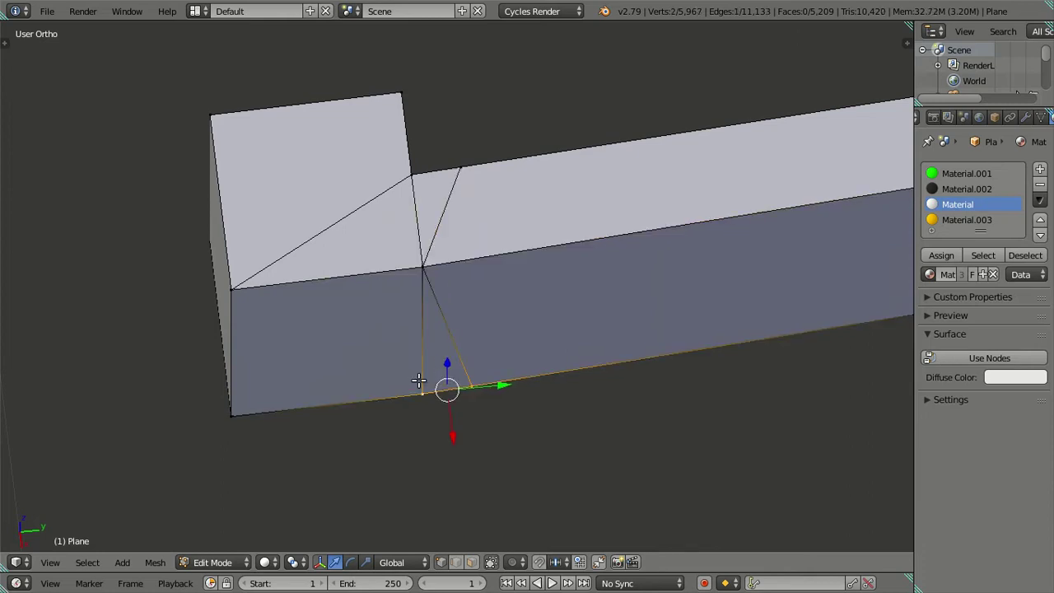
pyautogui.hotkey('alt', 'm')
pyautogui.click(418, 385)
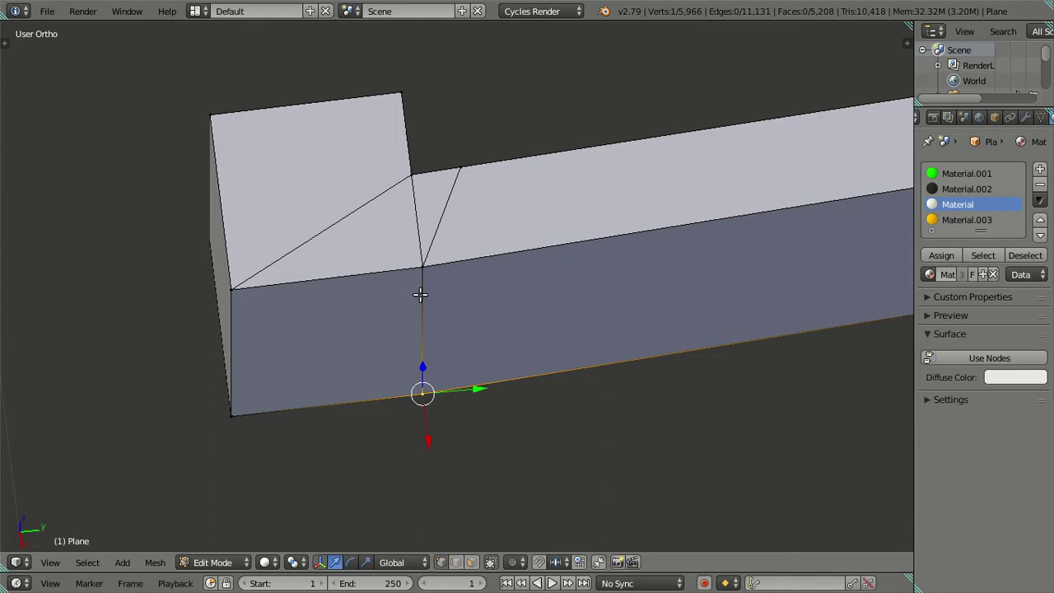
# Step: In edge select mode, dissolve the stray vertical edge
pyautogui.hotkey('ctrl', 'Tab')
pyautogui.click(415, 298)
pyautogui.moveTo(472, 285); pyautogui.dragTo(468, 84)
pyautogui.press('x')
pyautogui.click(520, 314)
pyautogui.moveTo(376, 207); pyautogui.dragTo(353, 327)
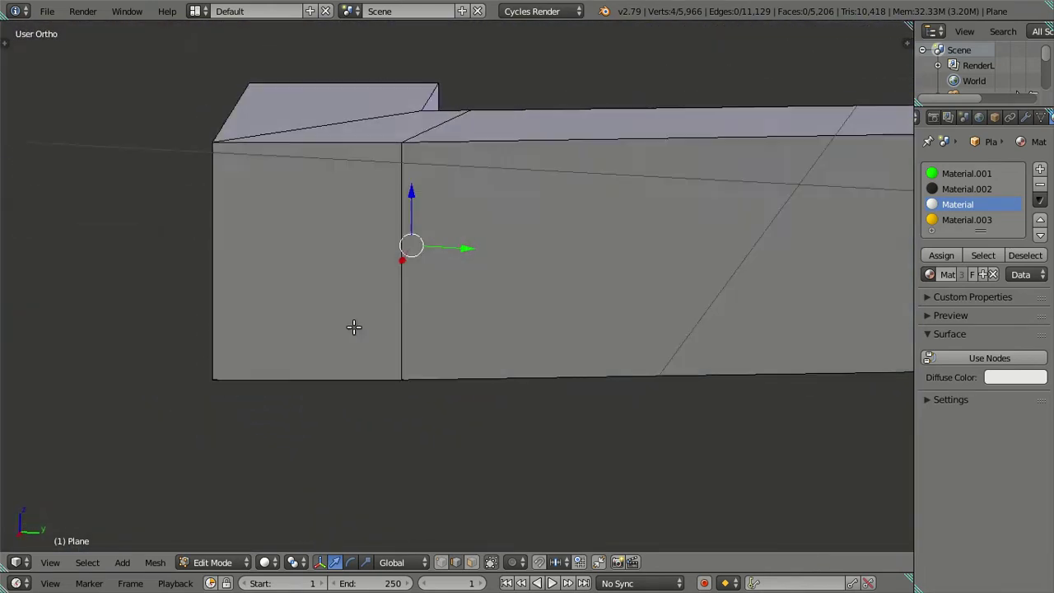
# Step: In Right Ortho with rendered preview, move the left vertical edge to match the photo's handle outline
pyautogui.press('KP_3')
pyautogui.hotkey('shift', 'z')
pyautogui.rightClick(232, 259)
pyautogui.hotkey('shift', 'z')
pyautogui.moveTo(232, 260); pyautogui.dragTo(291, 361)
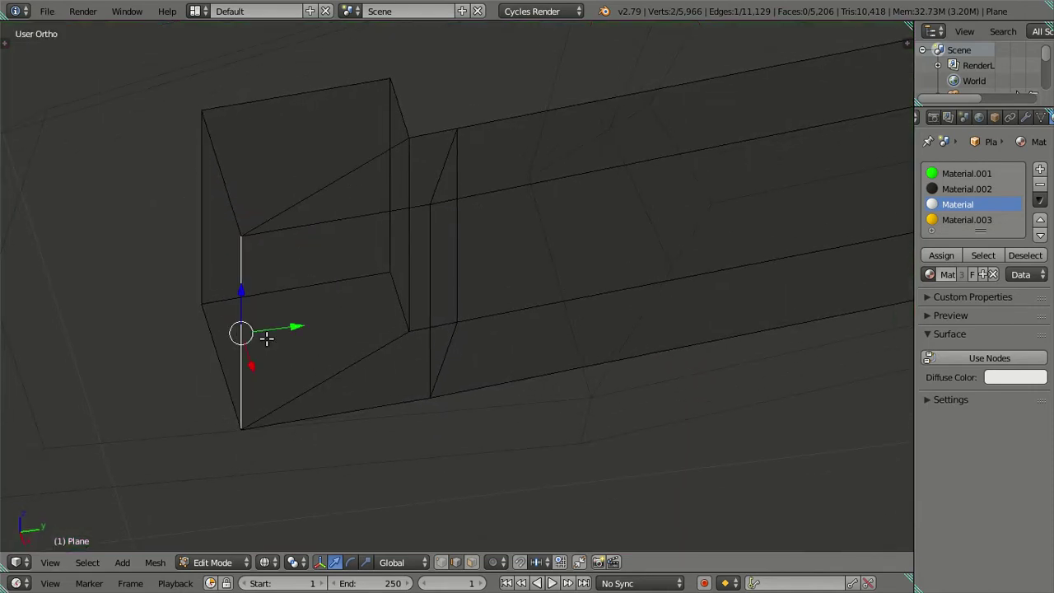
pyautogui.press('KP_3')
pyautogui.hotkey('shift', 'z')
pyautogui.press('g')
pyautogui.click(327, 238)
pyautogui.hotkey('shift', 'z')
pyautogui.moveTo(329, 240); pyautogui.dragTo(494, 371)
pyautogui.press('a')
pyautogui.press('z')
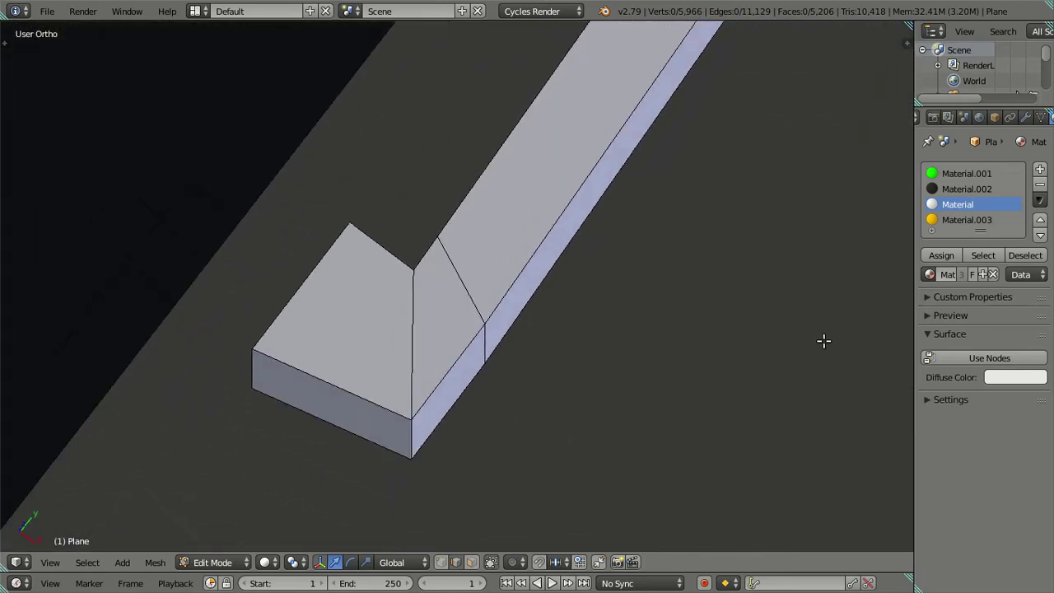
# Step: Raise the Subdivision Surface modifier's preview level to 2
pyautogui.click(1025, 117)
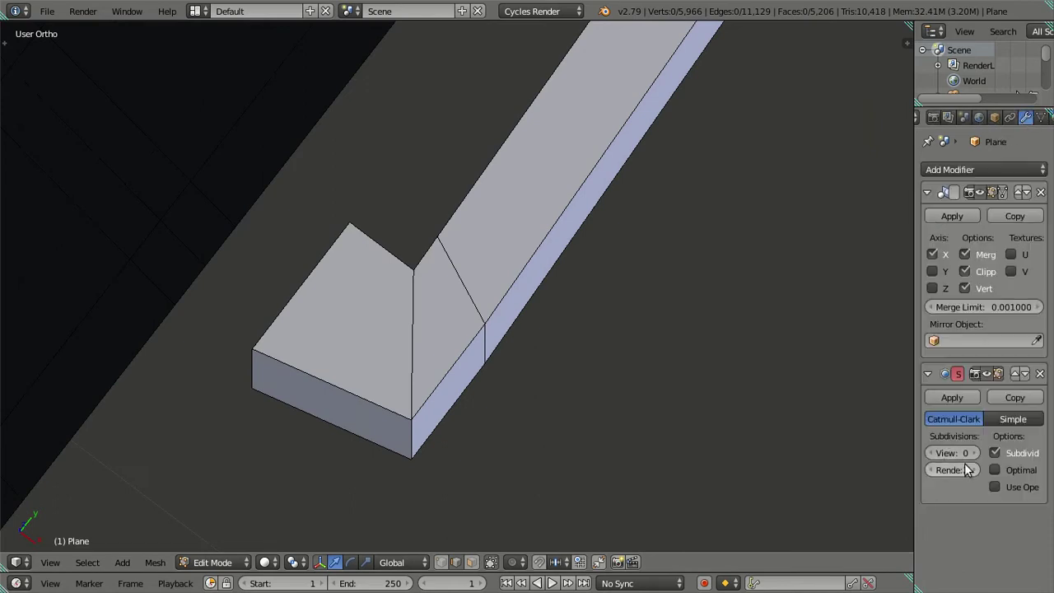
pyautogui.click(973, 453)
pyautogui.click(974, 453)
pyautogui.scroll(-3)
pyautogui.moveTo(492, 330); pyautogui.dragTo(659, 297)
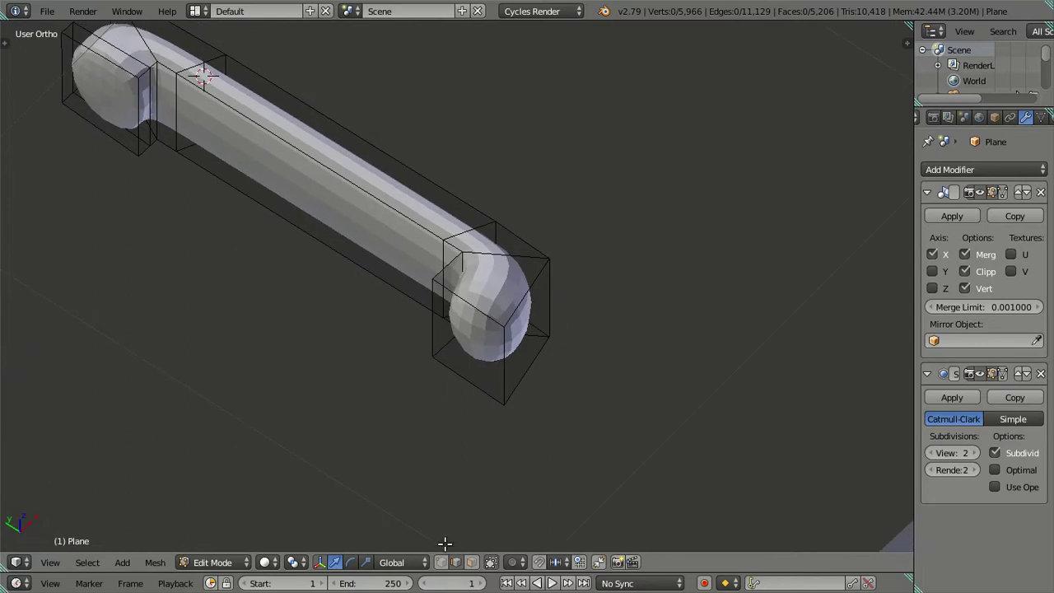
# Step: Select both end faces of the handle and delete them, leaving open ends
pyautogui.rightClick(477, 319)
pyautogui.moveTo(261, 310); pyautogui.dragTo(355, 288)
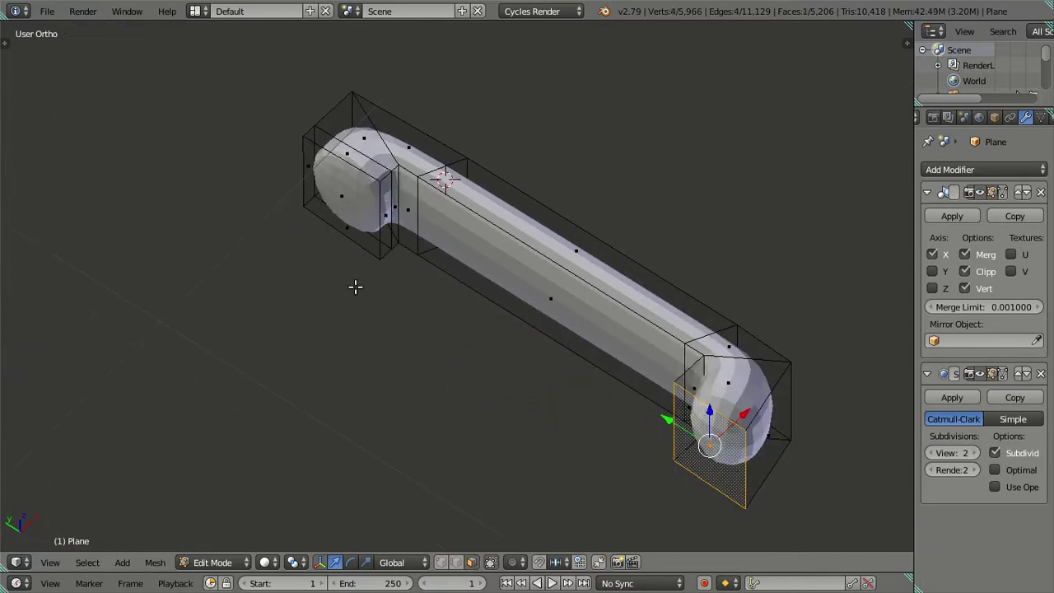
pyautogui.rightClick(328, 209)
pyautogui.press('x')
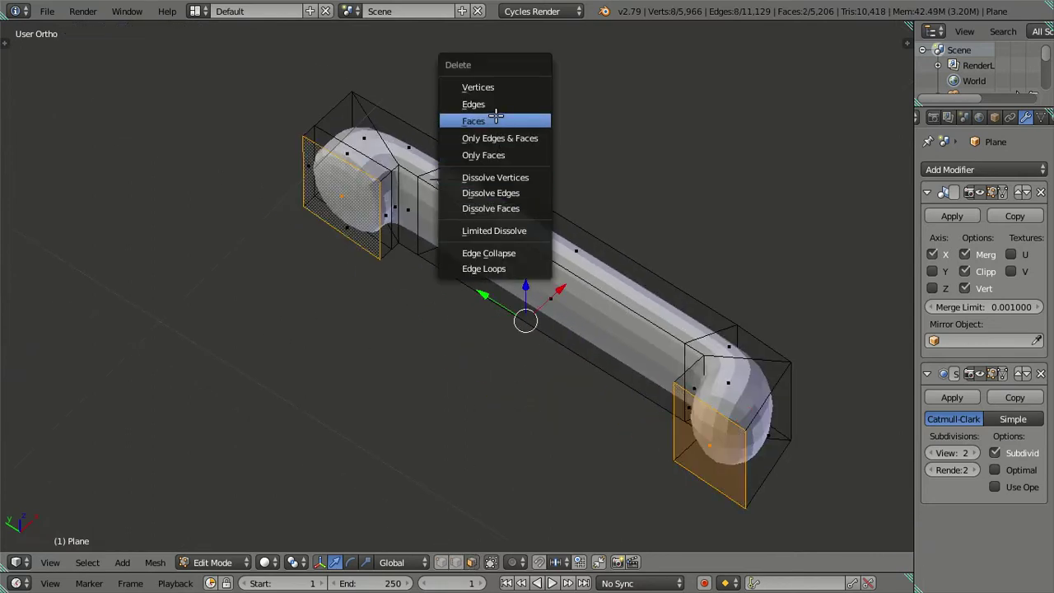
pyautogui.click(492, 120)
pyautogui.moveTo(629, 252); pyautogui.dragTo(354, 302)
pyautogui.moveTo(313, 354); pyautogui.dragTo(488, 304)
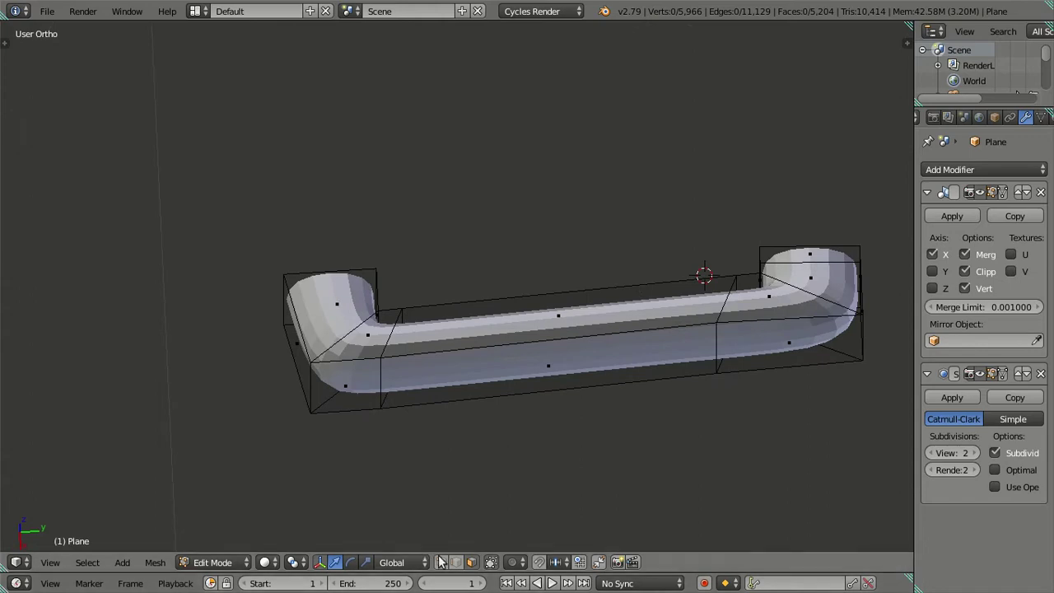
# Step: Select the bend's front vertical edge and shift it slightly along Y, then along X
pyautogui.moveTo(443, 546); pyautogui.dragTo(356, 393)
pyautogui.rightClick(356, 397)
pyautogui.press('KP_3')
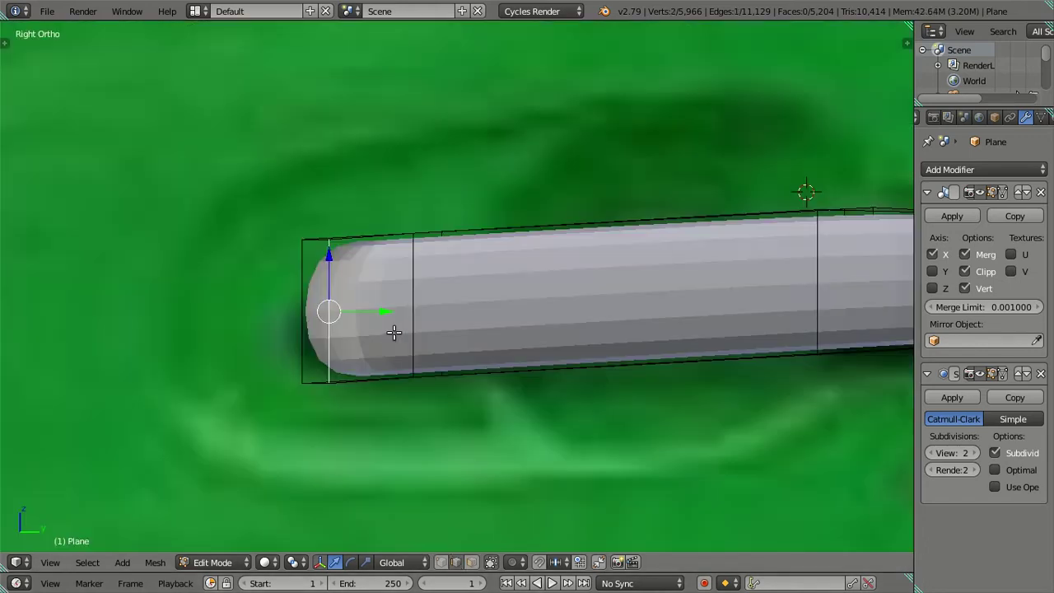
pyautogui.moveTo(380, 308); pyautogui.dragTo(364, 305)
pyautogui.moveTo(355, 301); pyautogui.dragTo(480, 445)
pyautogui.press('g')
pyautogui.press('x')
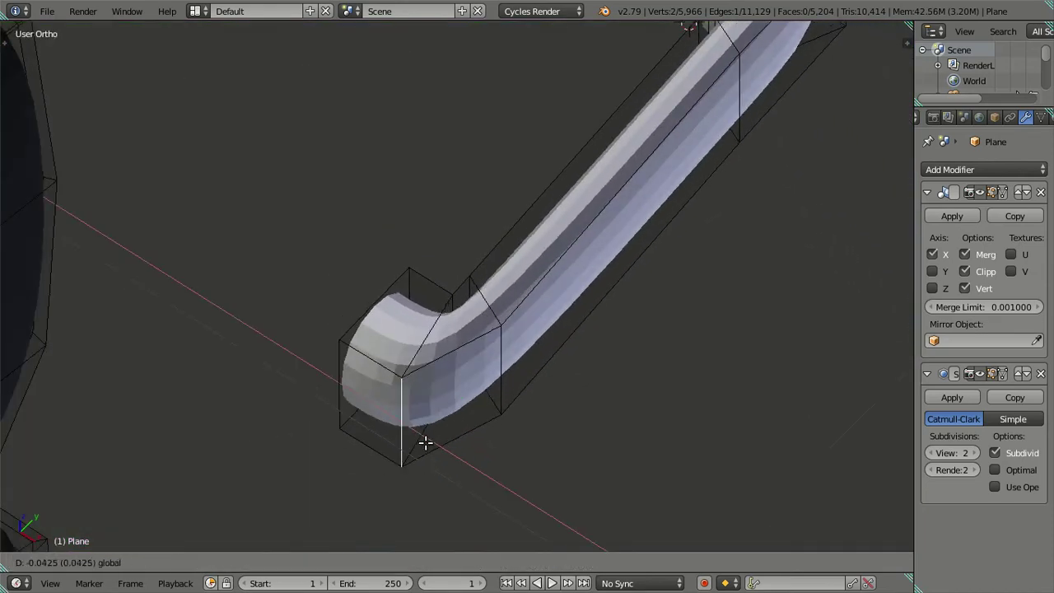
pyautogui.click(421, 442)
# Step: Move the front edge further along Y and nudge it along X to tighten the bend
pyautogui.moveTo(521, 335); pyautogui.dragTo(465, 377)
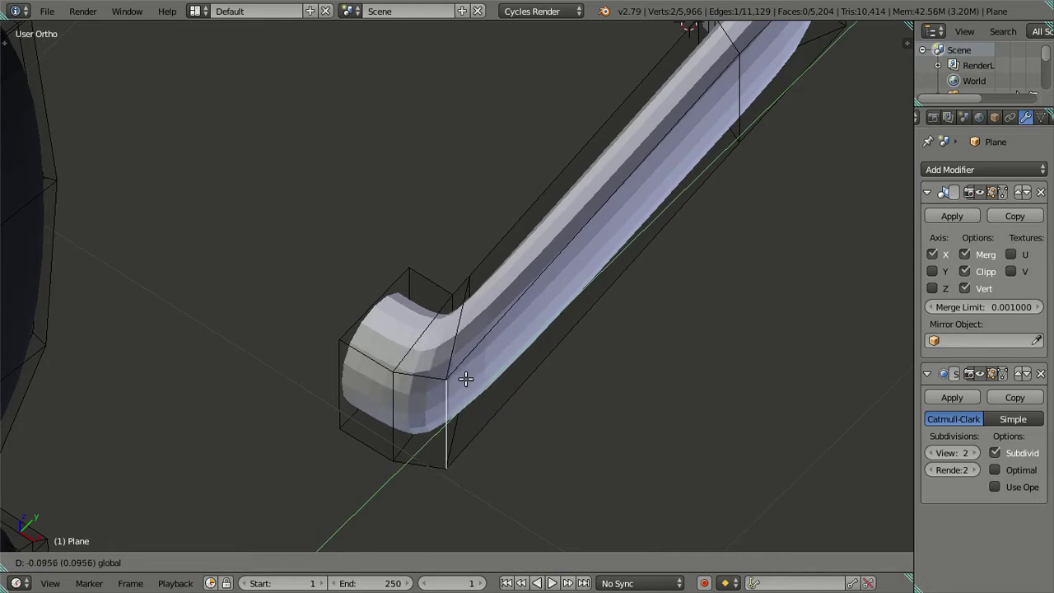
pyautogui.scroll(-3)
pyautogui.press('a')
pyautogui.moveTo(609, 371); pyautogui.dragTo(511, 395)
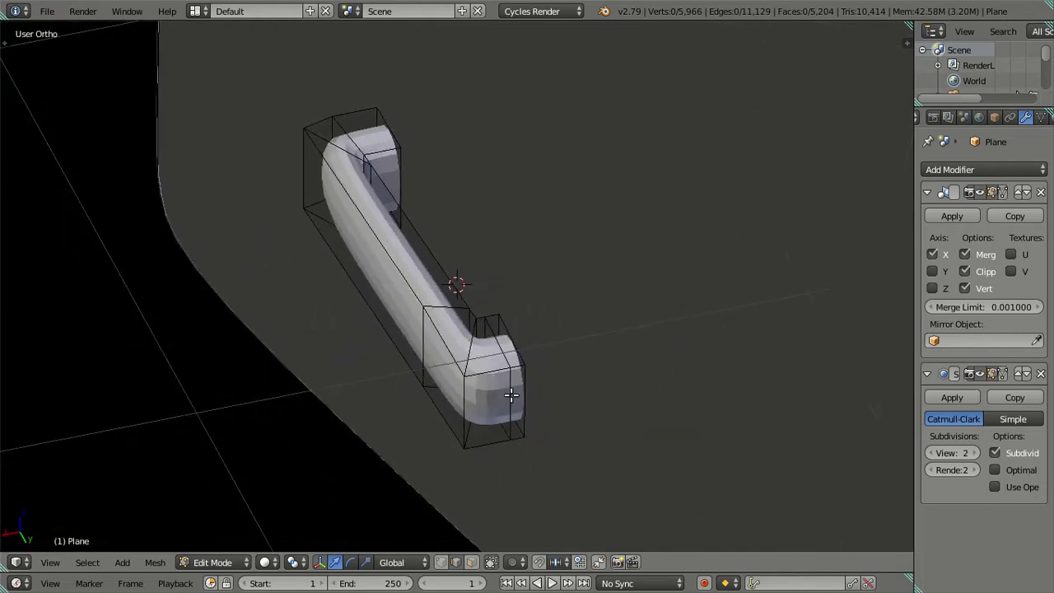
pyautogui.moveTo(466, 412); pyautogui.dragTo(462, 401)
pyautogui.moveTo(480, 414); pyautogui.dragTo(525, 397)
pyautogui.scroll(3)
# Step: Select the vertical edge and end face at the grip's end
pyautogui.rightClick(464, 339)
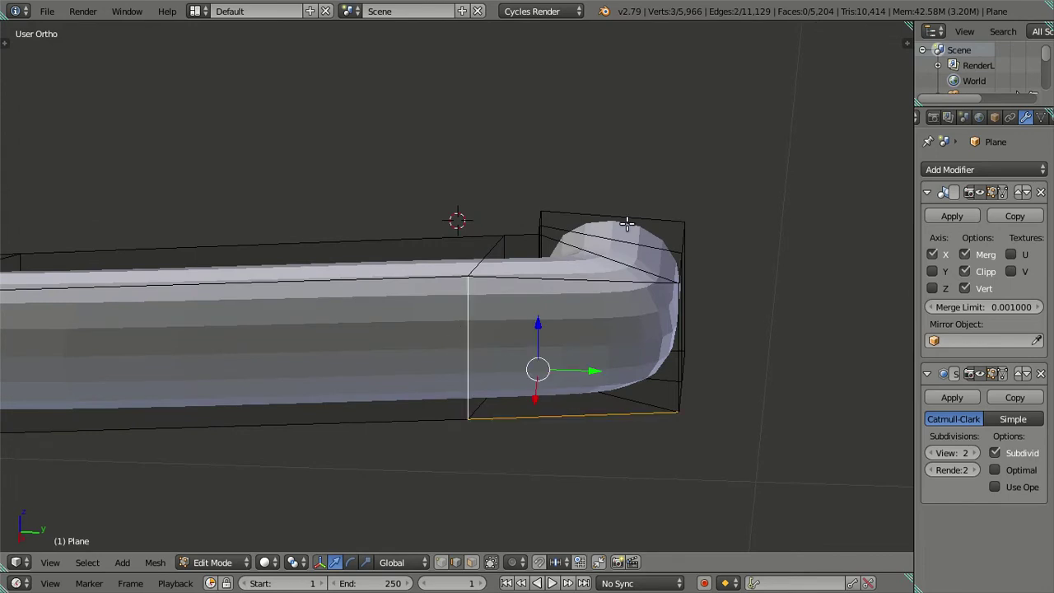
pyautogui.moveTo(565, 280); pyautogui.dragTo(682, 340)
pyautogui.rightClick(593, 305)
# Step: Extrude and scale the grip's end face twice to create two nested inset faces
pyautogui.press('e')
pyautogui.press('s')
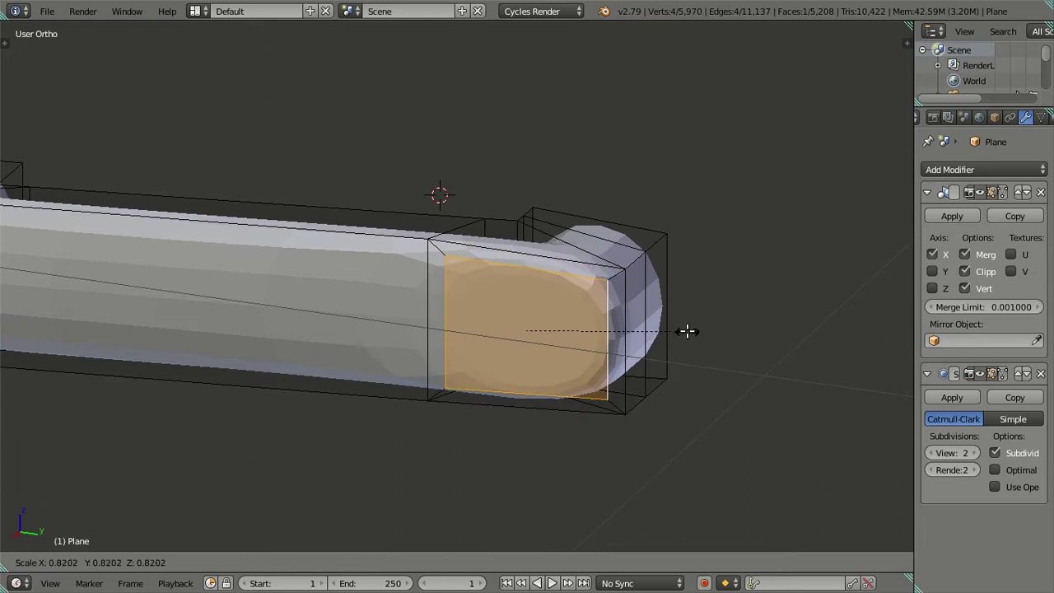
pyautogui.click(686, 331)
pyautogui.moveTo(687, 331); pyautogui.dragTo(652, 320)
pyautogui.scroll(3)
pyautogui.press('s')
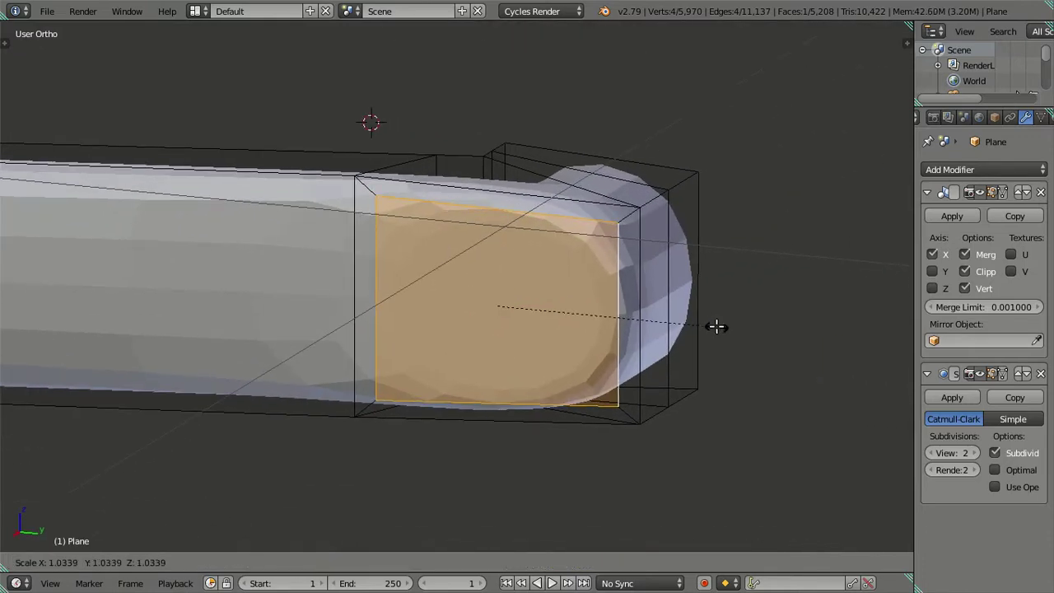
pyautogui.click(720, 327)
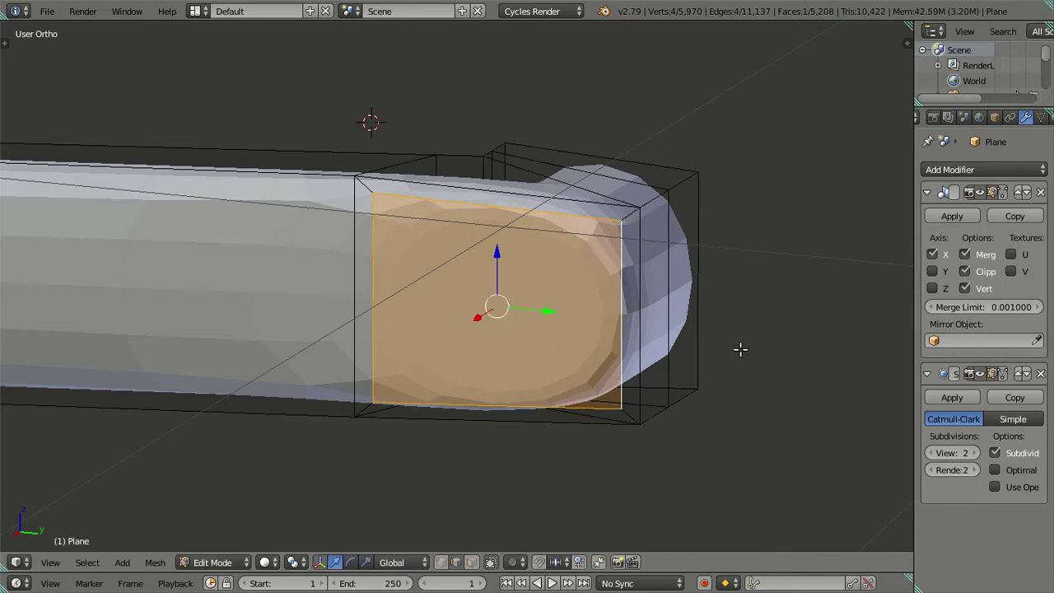
pyautogui.press('e')
pyautogui.press('s')
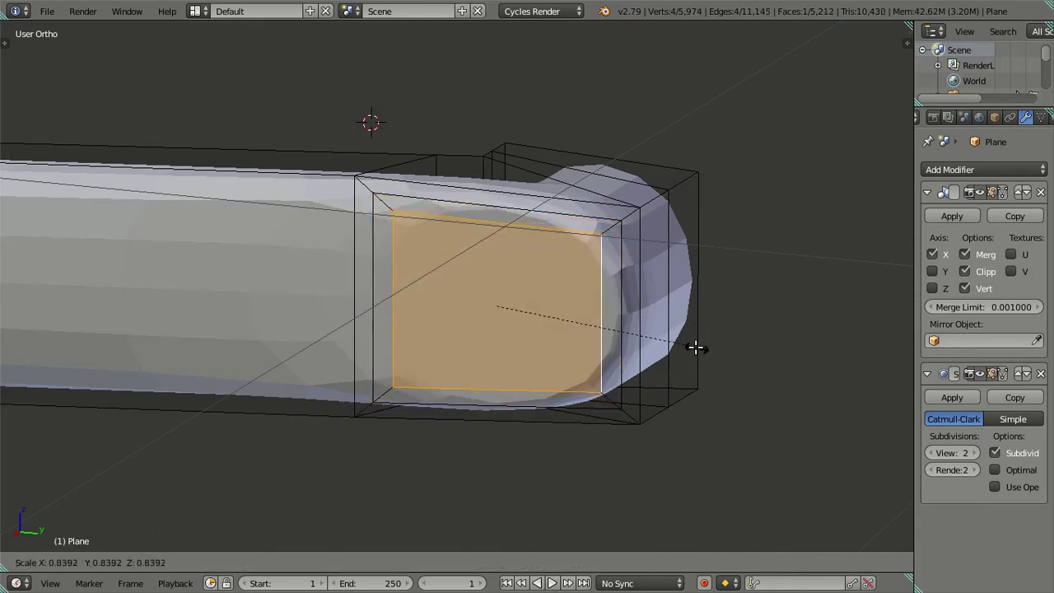
pyautogui.click(677, 352)
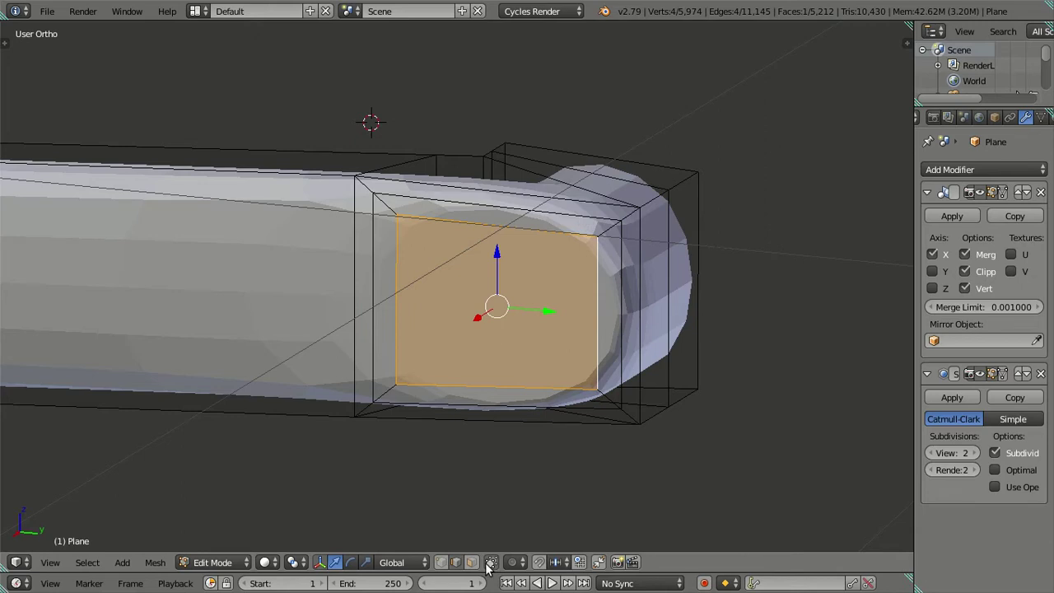
# Step: Try an inward extrusion of the face ring around the inset, then delete it
pyautogui.rightClick(602, 247)
pyautogui.moveTo(620, 236); pyautogui.dragTo(556, 378)
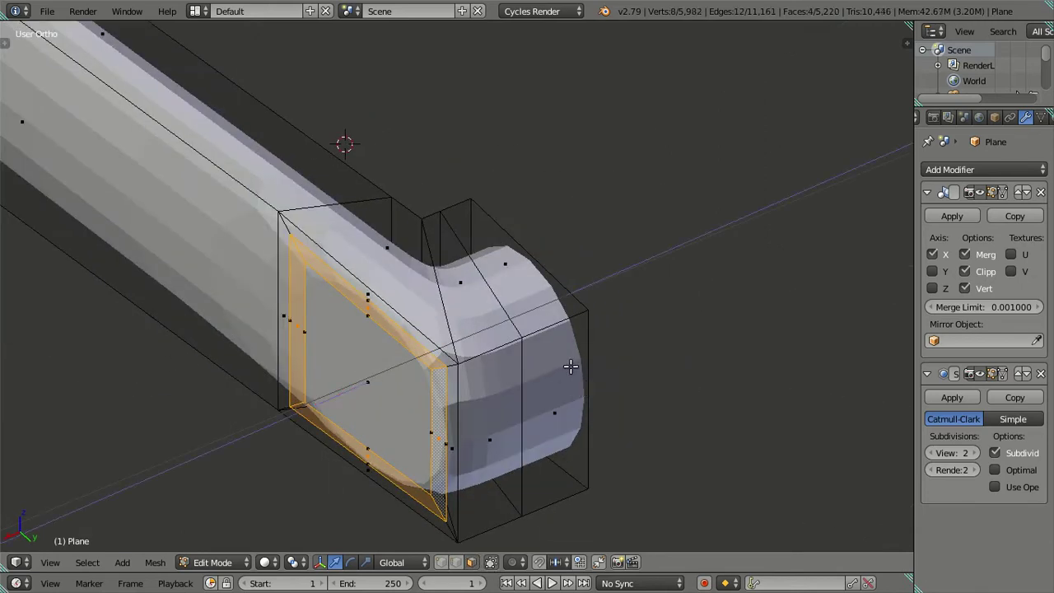
pyautogui.press('e')
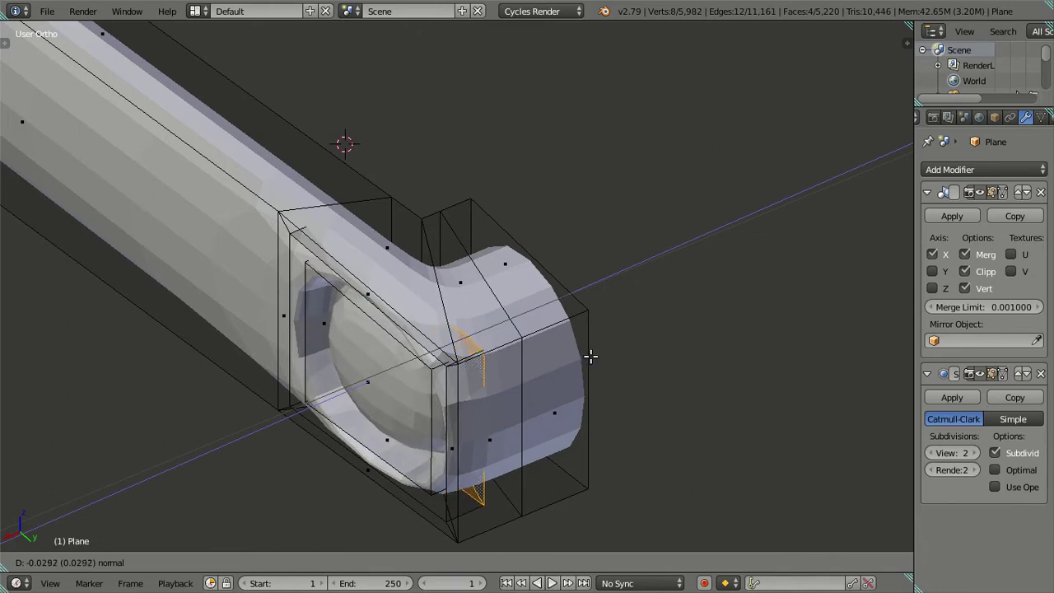
pyautogui.click(592, 355)
pyautogui.moveTo(592, 355); pyautogui.dragTo(643, 273)
pyautogui.press('x')
pyautogui.click(681, 281)
# Step: Select the end face, grow the selection, and flatten it along Z
pyautogui.rightClick(607, 291)
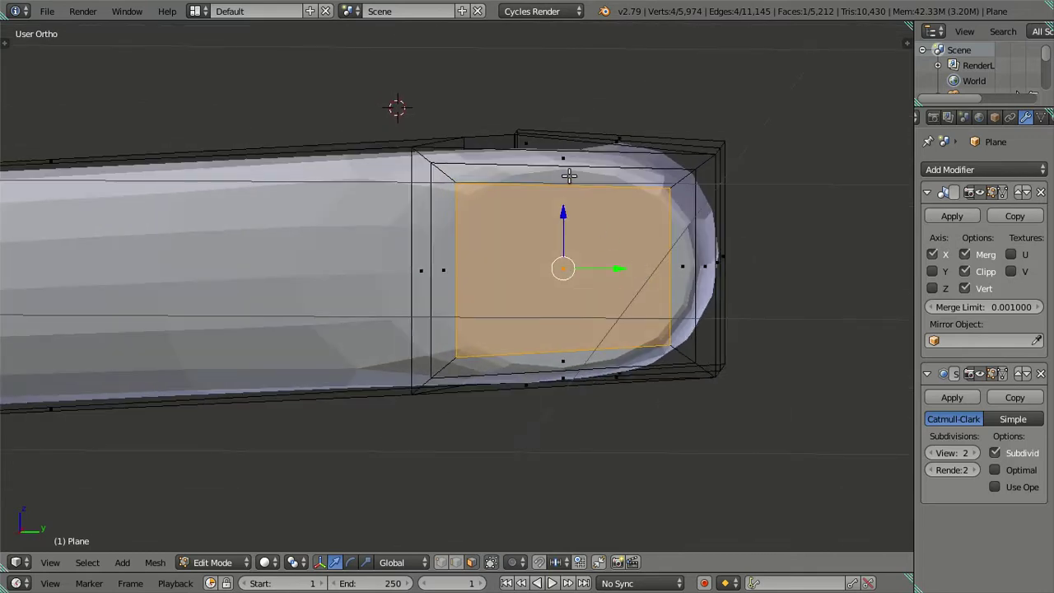
pyautogui.press('ctrl+KP_Add')
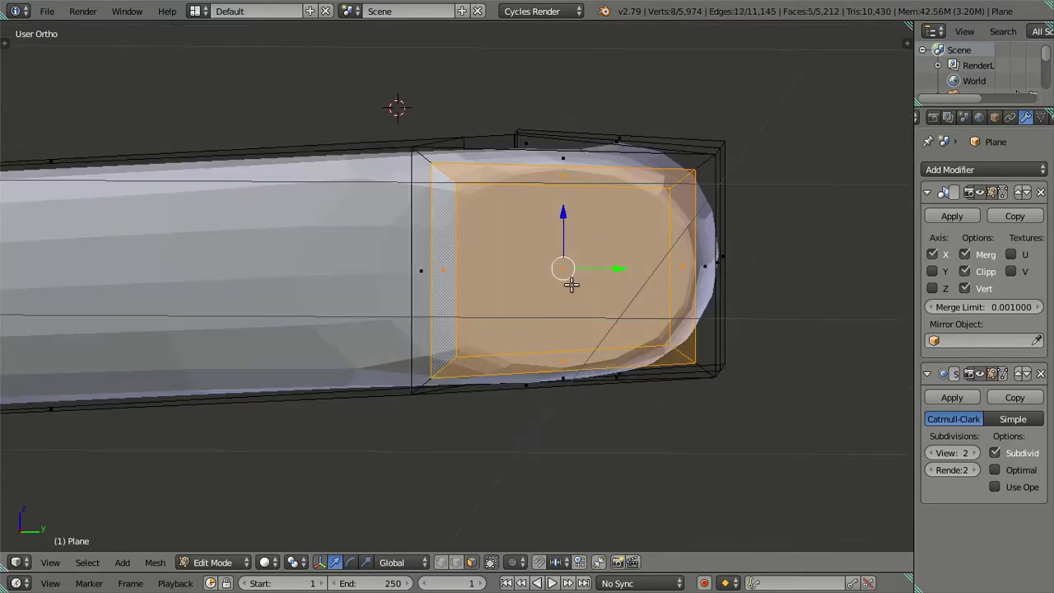
pyautogui.moveTo(576, 288); pyautogui.dragTo(573, 402)
pyautogui.press('s')
pyautogui.press('z')
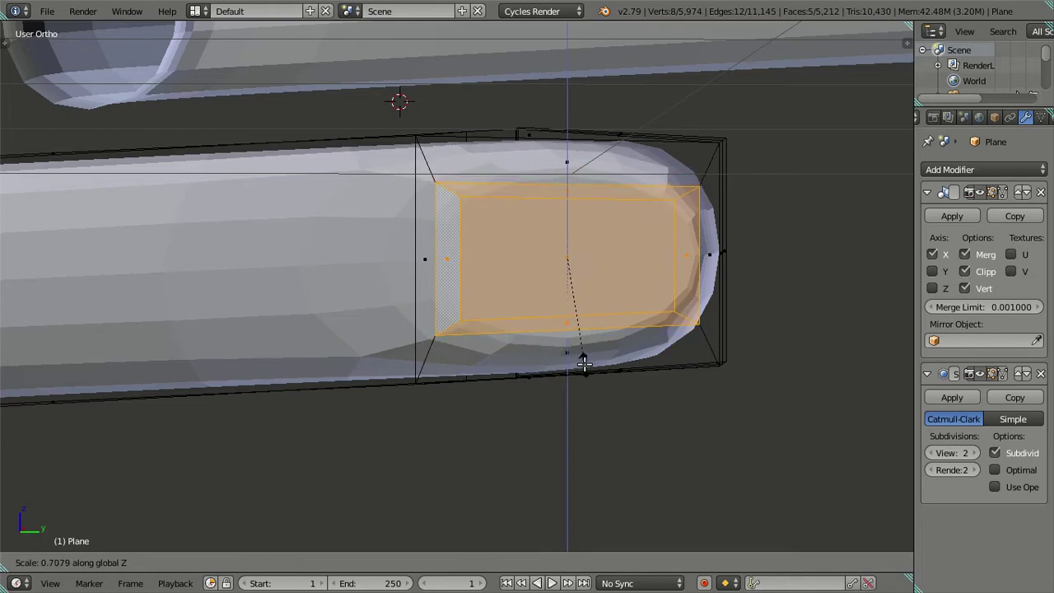
pyautogui.click(583, 363)
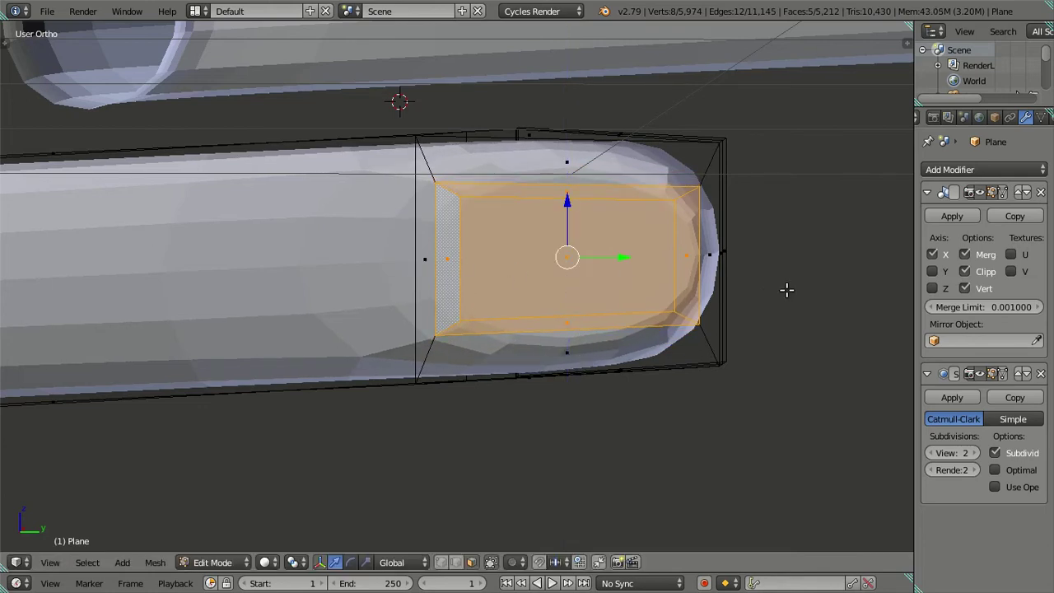
# Step: Squash the inner face vertically along Z to about 0.87
pyautogui.moveTo(781, 275); pyautogui.dragTo(707, 293)
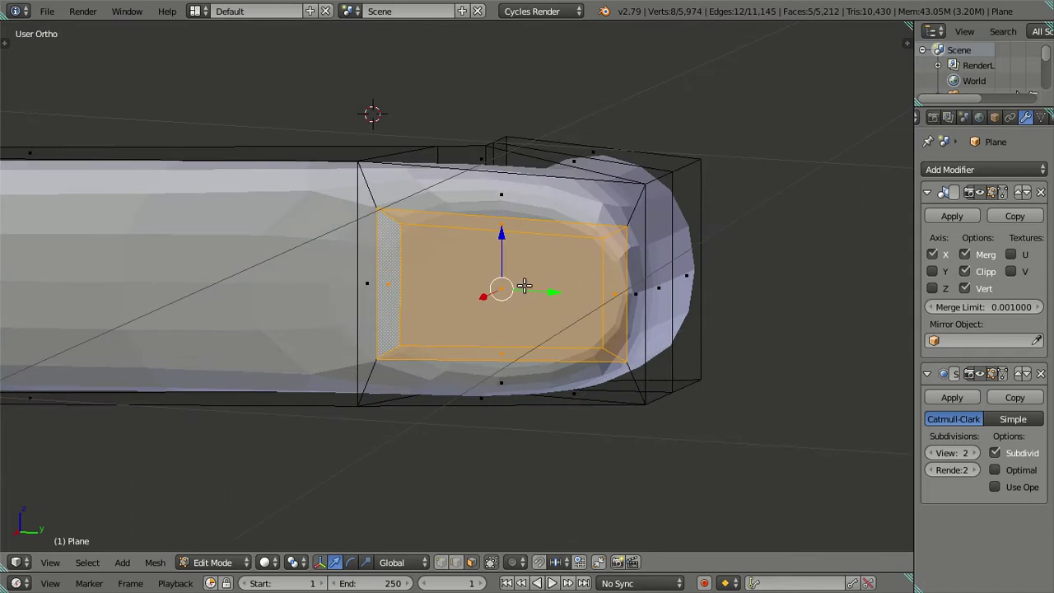
pyautogui.rightClick(524, 285)
pyautogui.press('s')
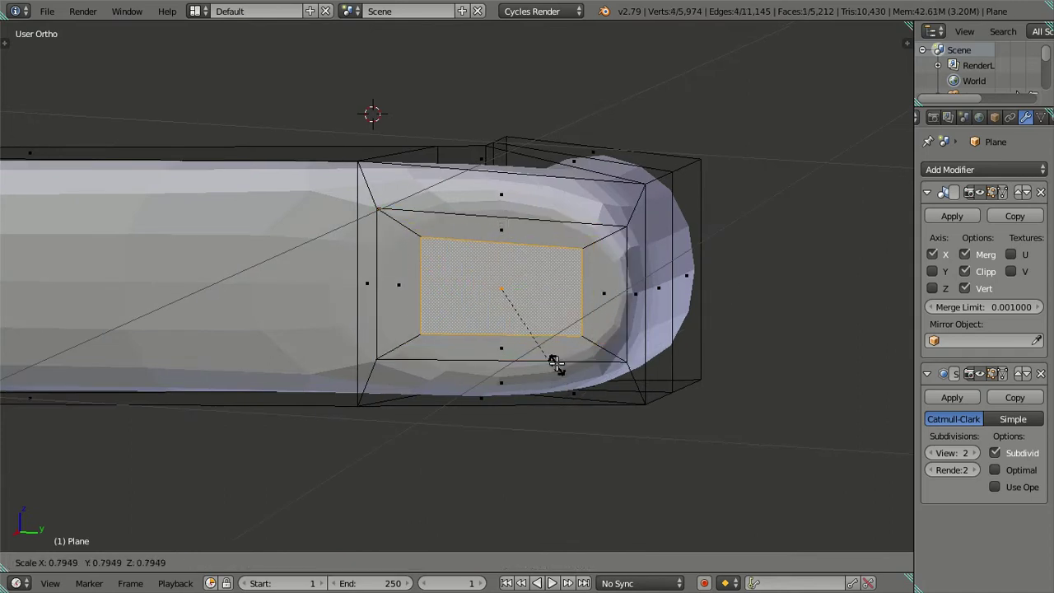
pyautogui.press('Escape')
pyautogui.press('s')
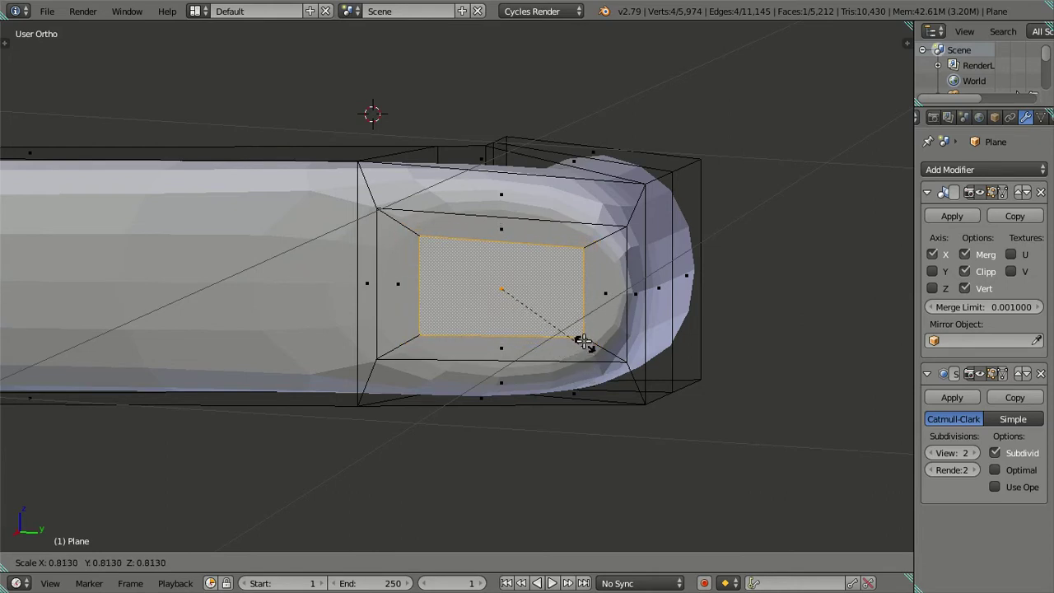
pyautogui.press('Escape')
pyautogui.press('s')
pyautogui.press('z')
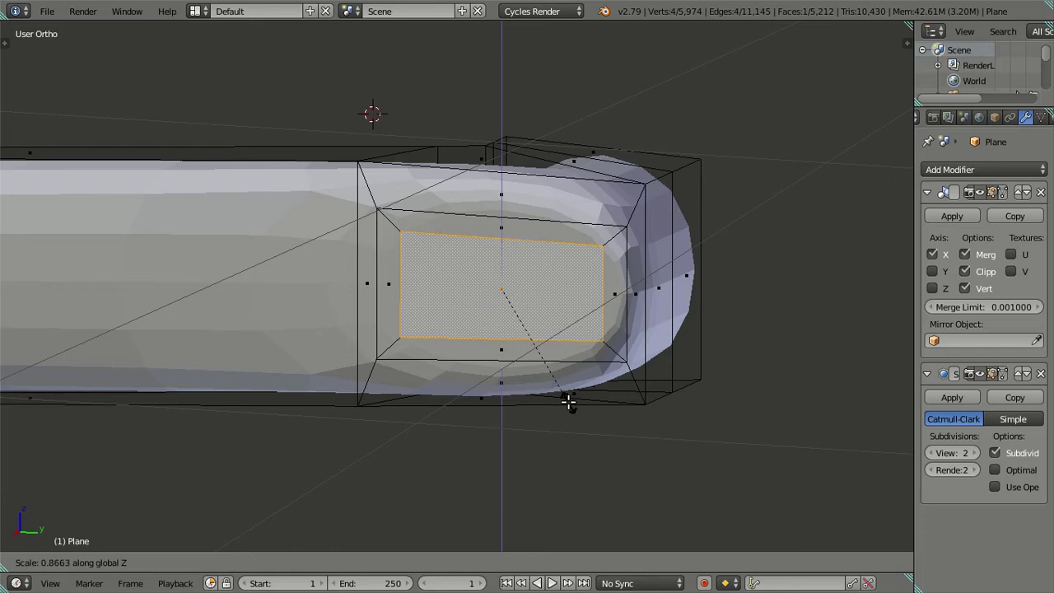
pyautogui.click(568, 401)
# Step: Deselect and select the ring of faces around the inner face
pyautogui.moveTo(631, 381); pyautogui.dragTo(615, 394)
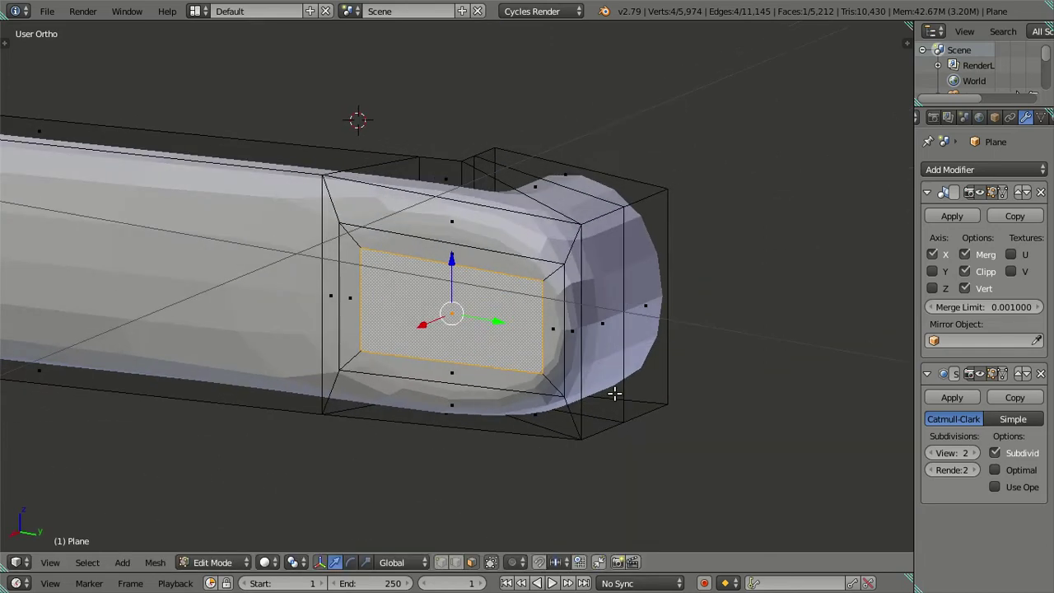
pyautogui.press('a')
pyautogui.rightClick(568, 298)
pyautogui.moveTo(576, 293); pyautogui.dragTo(614, 287)
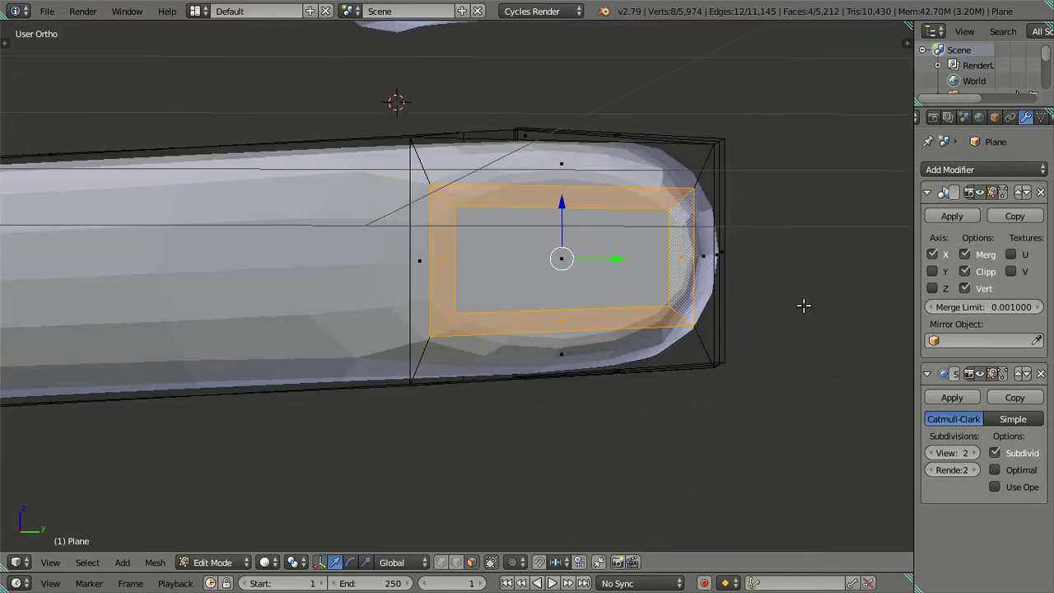
# Step: Shrink the face ring, extrude it inward, and shift the inset loop along X
pyautogui.press('s')
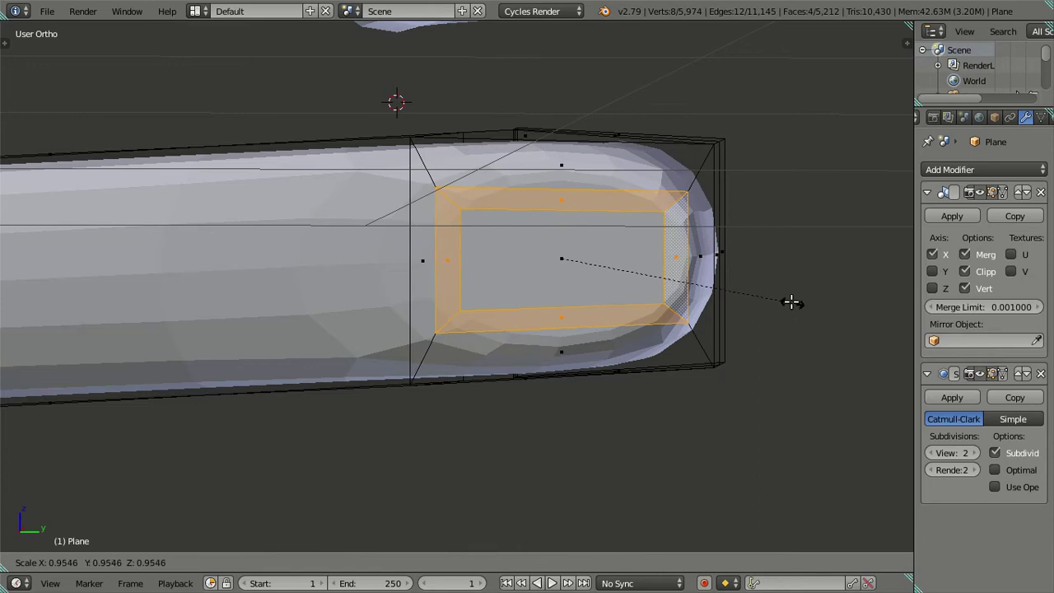
pyautogui.click(732, 301)
pyautogui.moveTo(732, 302); pyautogui.dragTo(619, 372)
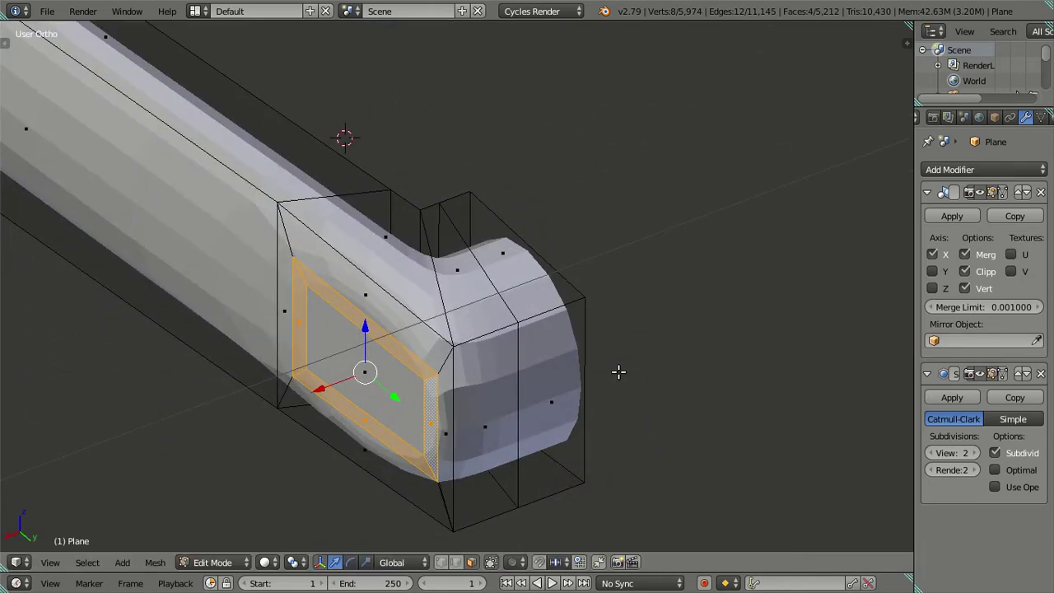
pyautogui.press('e')
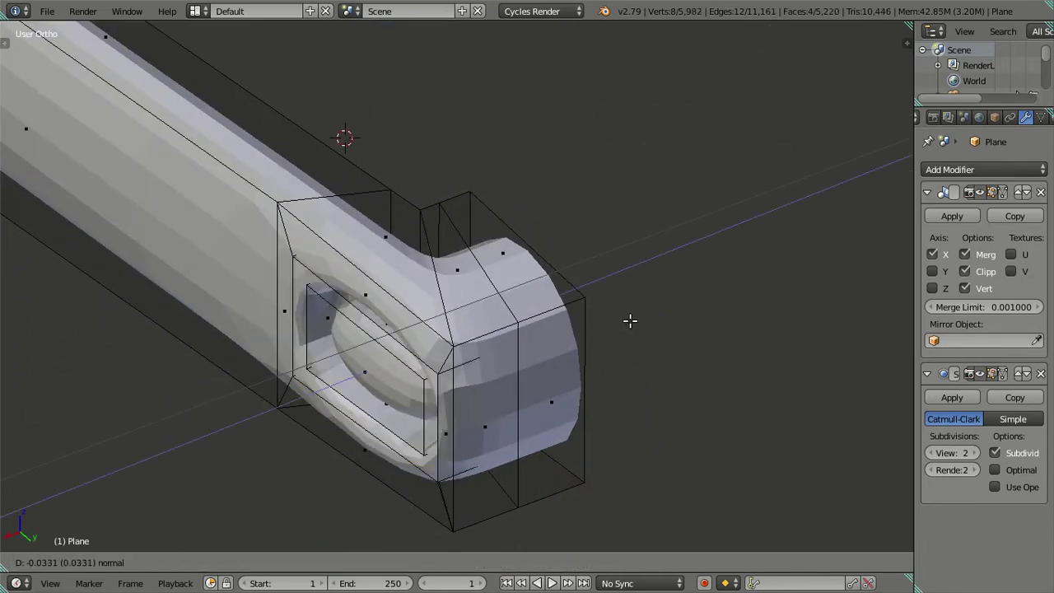
pyautogui.click(630, 321)
pyautogui.moveTo(631, 318); pyautogui.dragTo(531, 309)
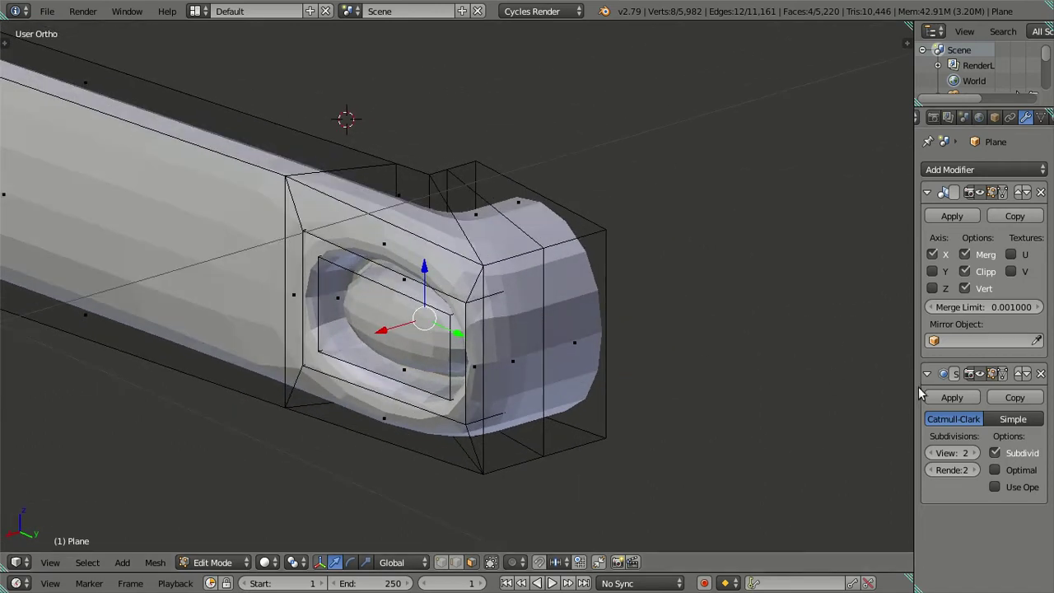
pyautogui.scroll(3)
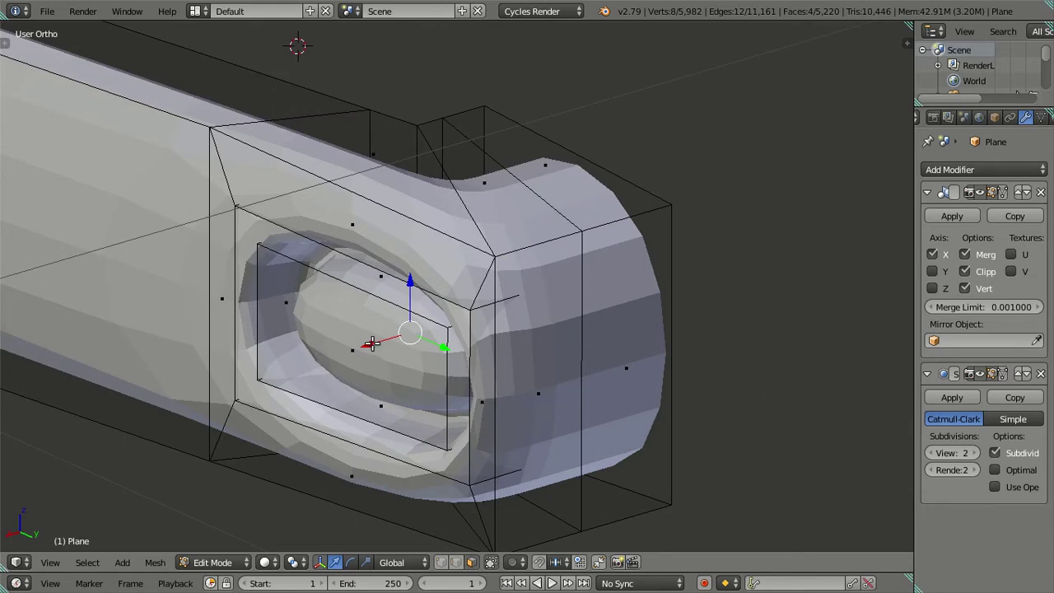
pyautogui.press('g')
pyautogui.press('x')
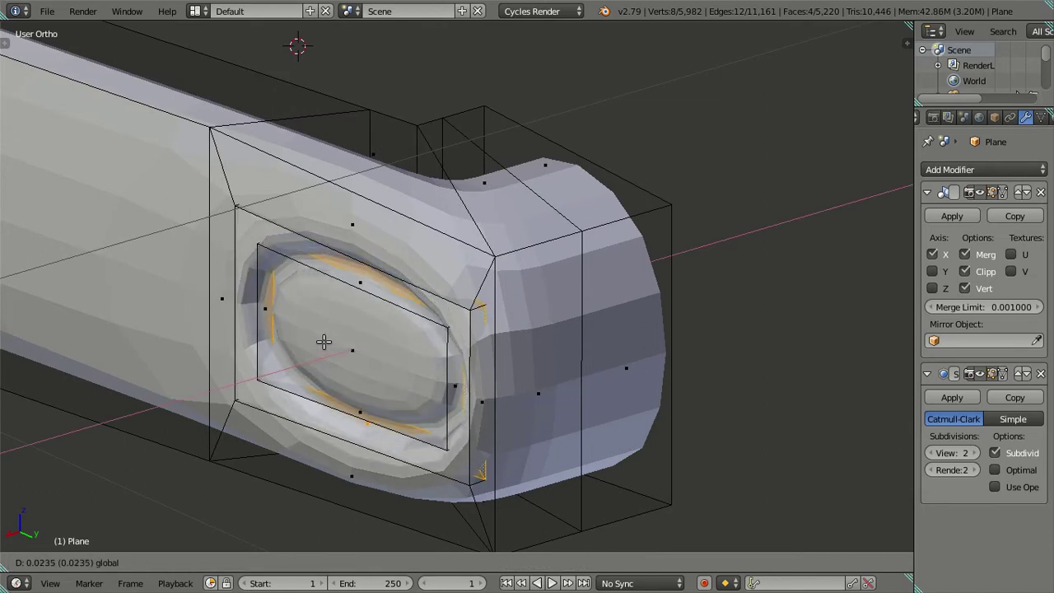
pyautogui.click(324, 341)
# Step: Extrude the oval face once more and nudge it slightly along X
pyautogui.press('e')
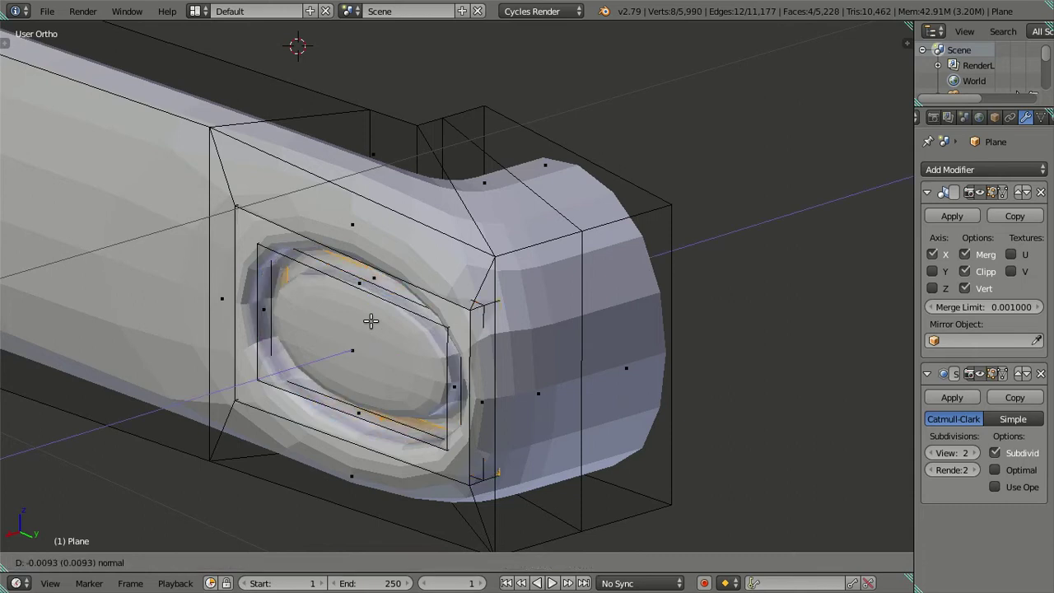
pyautogui.click(378, 317)
pyautogui.press('g')
pyautogui.press('x')
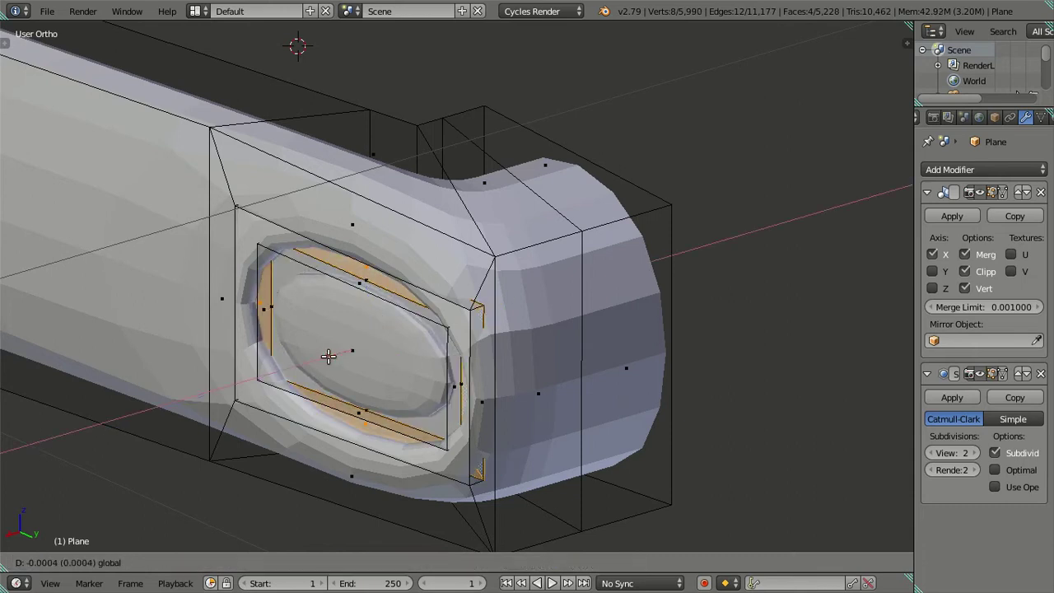
pyautogui.click(337, 351)
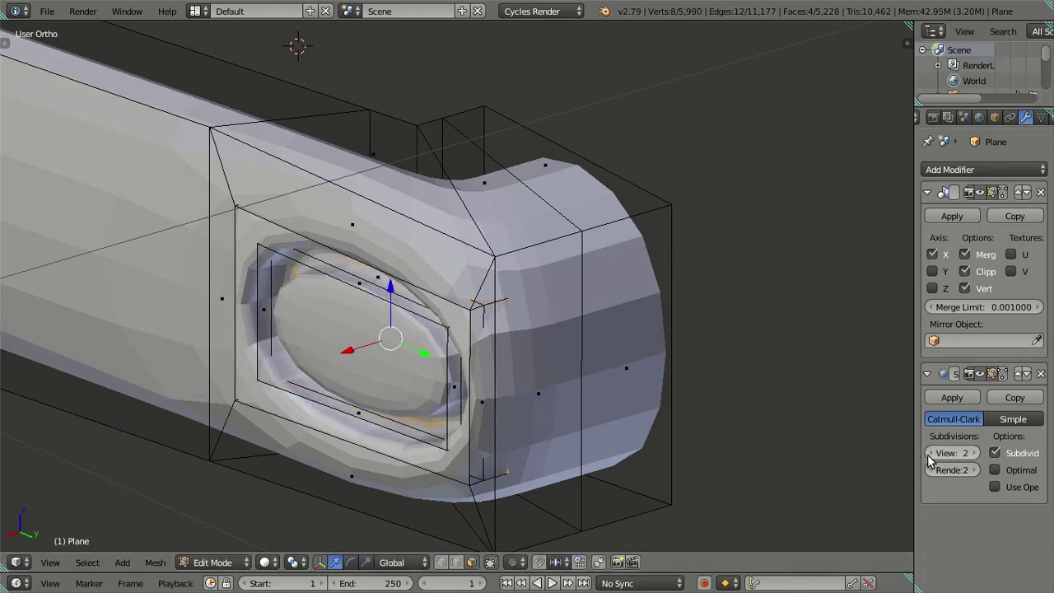
# Step: Lower the handle's Subsurf View level to 0 and orbit to face the recess
pyautogui.click(931, 453)
pyautogui.moveTo(708, 416); pyautogui.dragTo(567, 322)
pyautogui.scroll(3)
pyautogui.scroll(-3)
pyautogui.moveTo(559, 273); pyautogui.dragTo(478, 274)
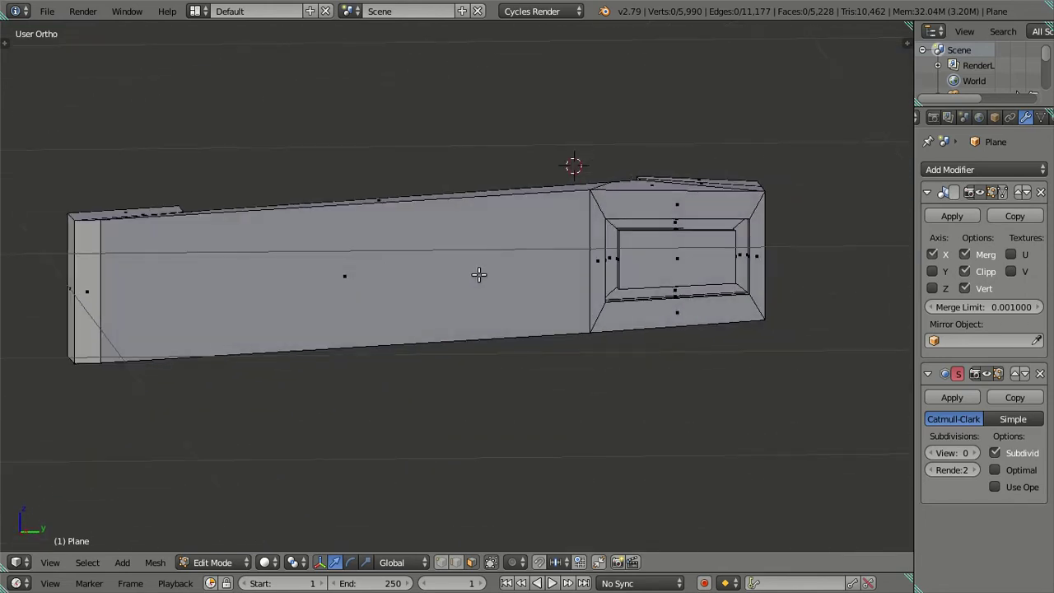
# Step: Add a centred lengthwise loop cut along the handle box
pyautogui.hotkey('ctrl', 'r')
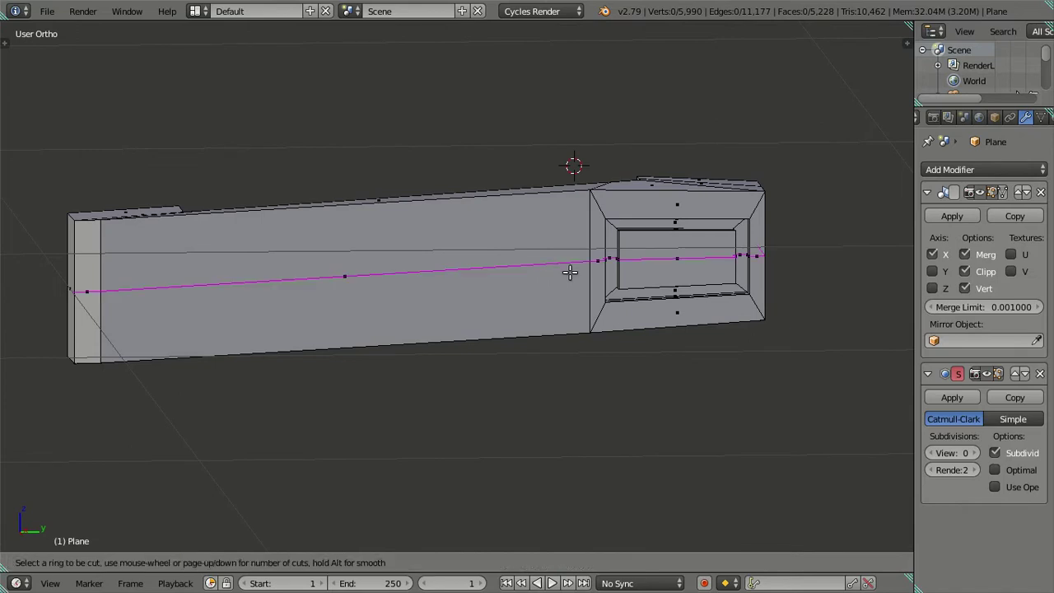
pyautogui.click(593, 277)
pyautogui.rightClick(593, 277)
# Step: In Right view, select the edge loop across the handle's right end
pyautogui.press('KP_3')
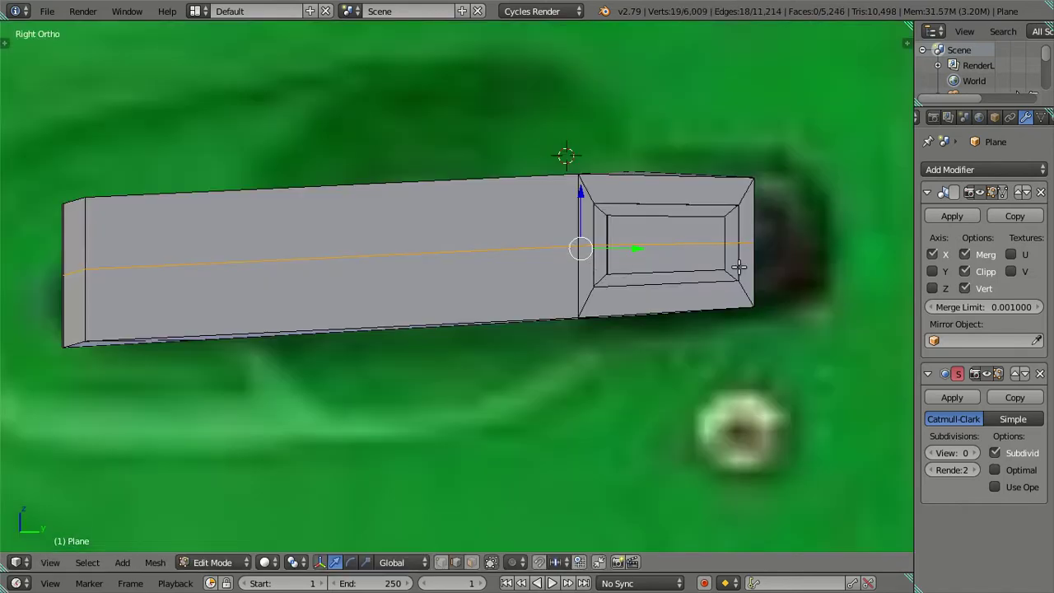
pyautogui.moveTo(591, 272); pyautogui.dragTo(281, 356)
pyautogui.scroll(3)
pyautogui.moveTo(443, 345); pyautogui.dragTo(442, 356)
pyautogui.scroll(3)
pyautogui.scroll(3)
pyautogui.rightClick(424, 359)
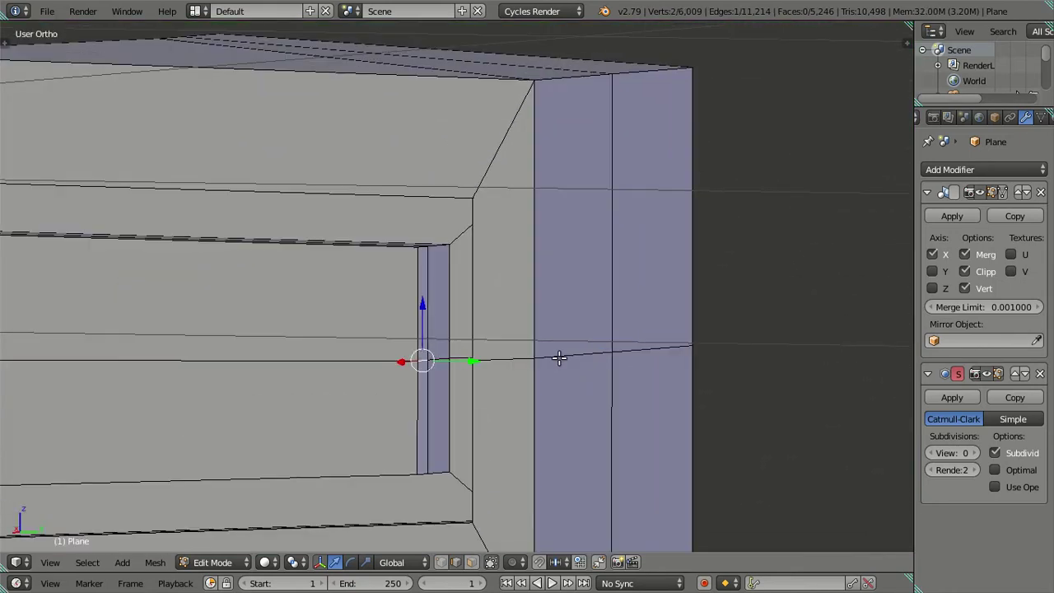
pyautogui.rightClick(636, 351)
# Step: Pull the end loop's middle outward along Y so the end tapers to a point
pyautogui.press('KP_3')
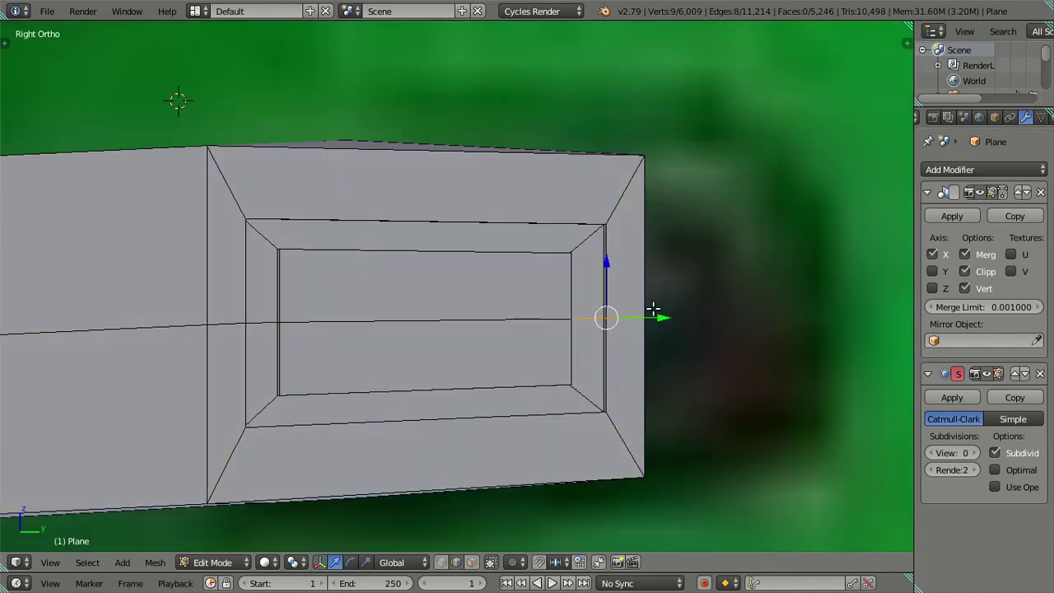
pyautogui.moveTo(659, 312); pyautogui.dragTo(705, 317)
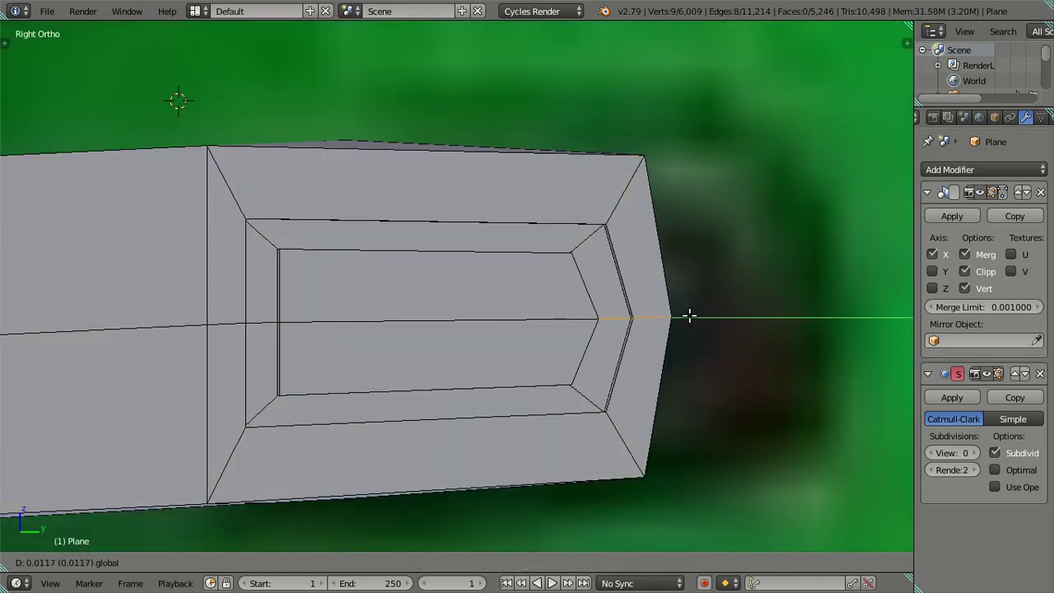
pyautogui.moveTo(705, 317); pyautogui.dragTo(724, 321)
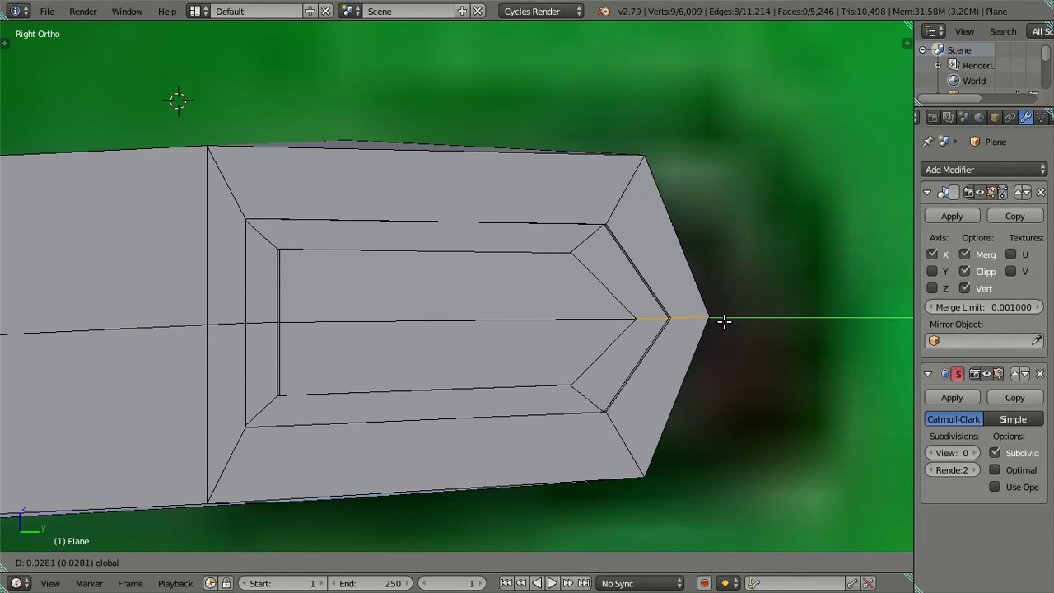
pyautogui.rightClick(723, 325)
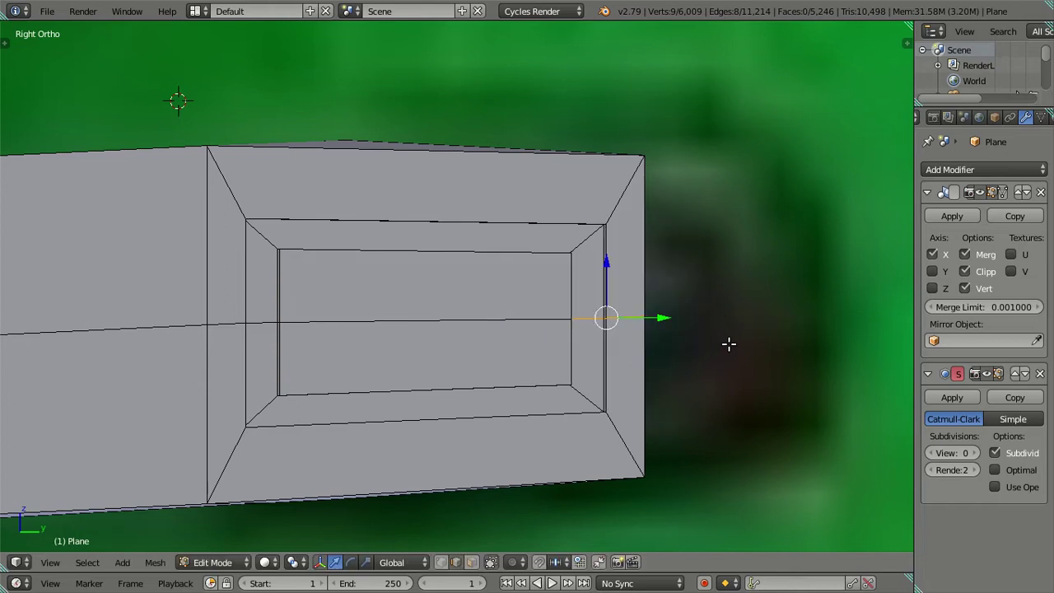
pyautogui.press('s')
pyautogui.press('y')
pyautogui.click(767, 342)
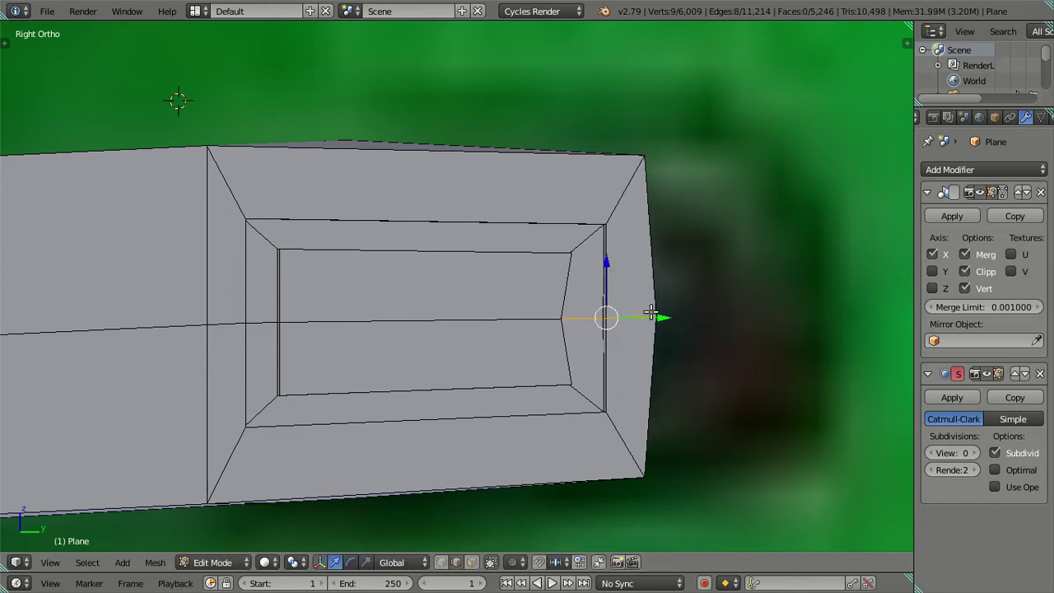
pyautogui.moveTo(650, 313); pyautogui.dragTo(708, 318)
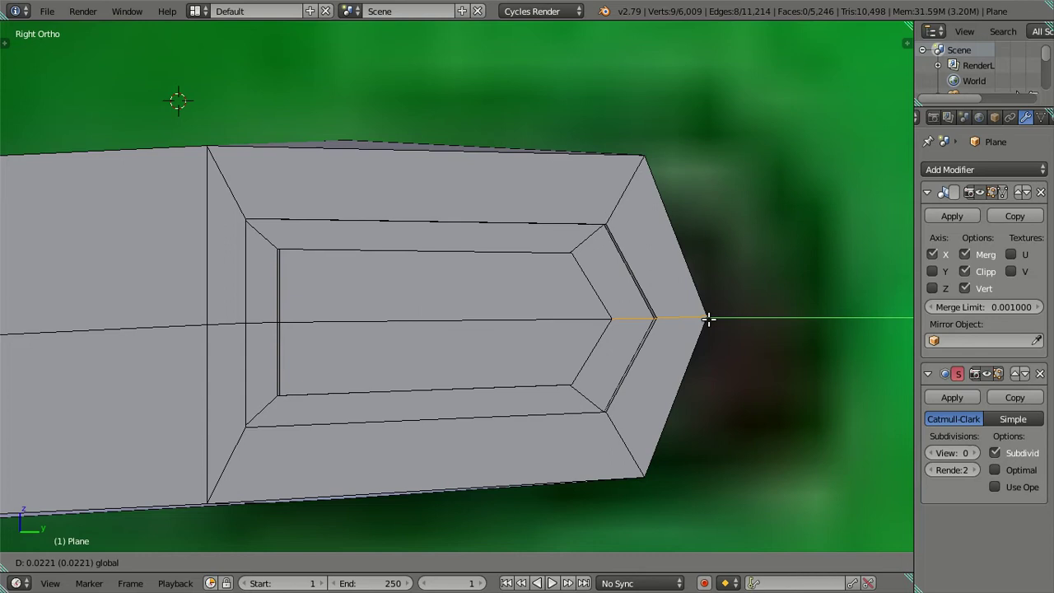
pyautogui.click(708, 318)
# Step: Deselect everything and zoom in to inspect the recess's inner strip
pyautogui.press('a')
pyautogui.moveTo(317, 340); pyautogui.dragTo(496, 348)
pyautogui.scroll(3)
pyautogui.scroll(3)
pyautogui.scroll(3)
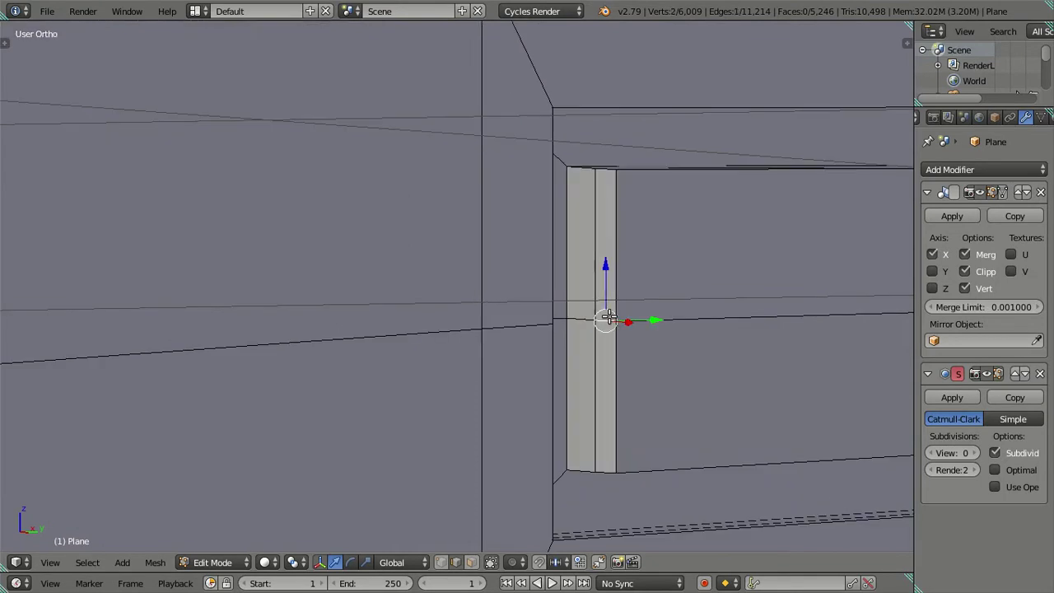
# Step: Move the recess's left loop leftward and scale it along Y into a point
pyautogui.scroll(-3)
pyautogui.rightClick(489, 311)
pyautogui.press('KP_3')
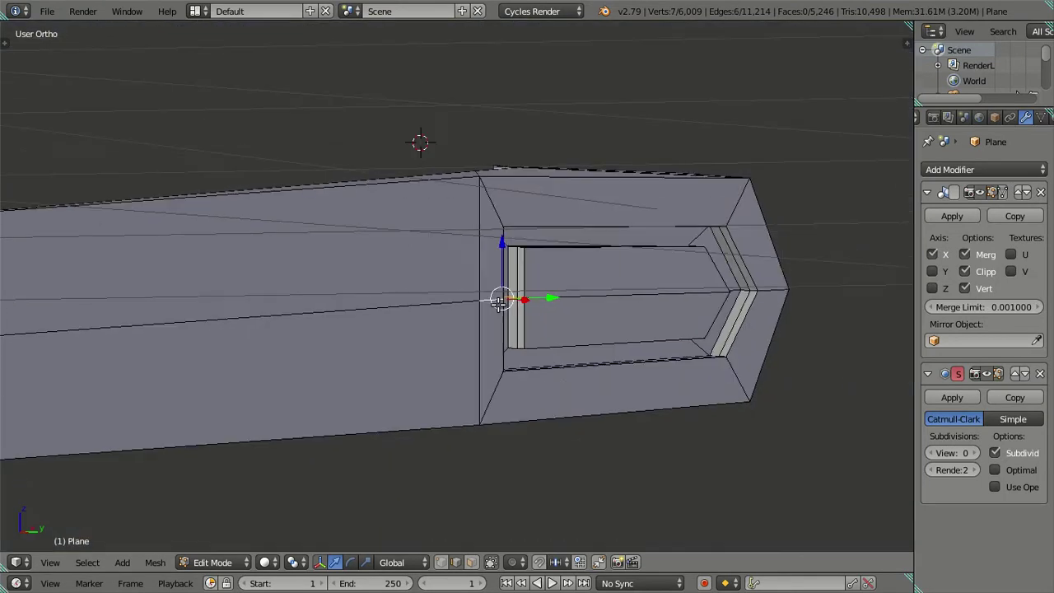
pyautogui.press('g')
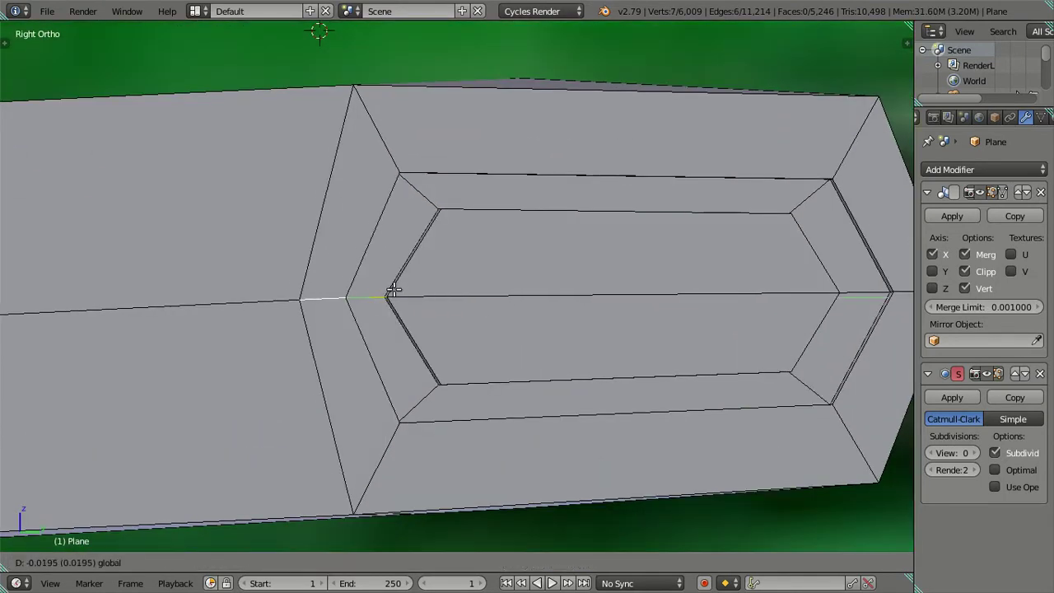
pyautogui.click(417, 306)
pyautogui.press('s')
pyautogui.press('y')
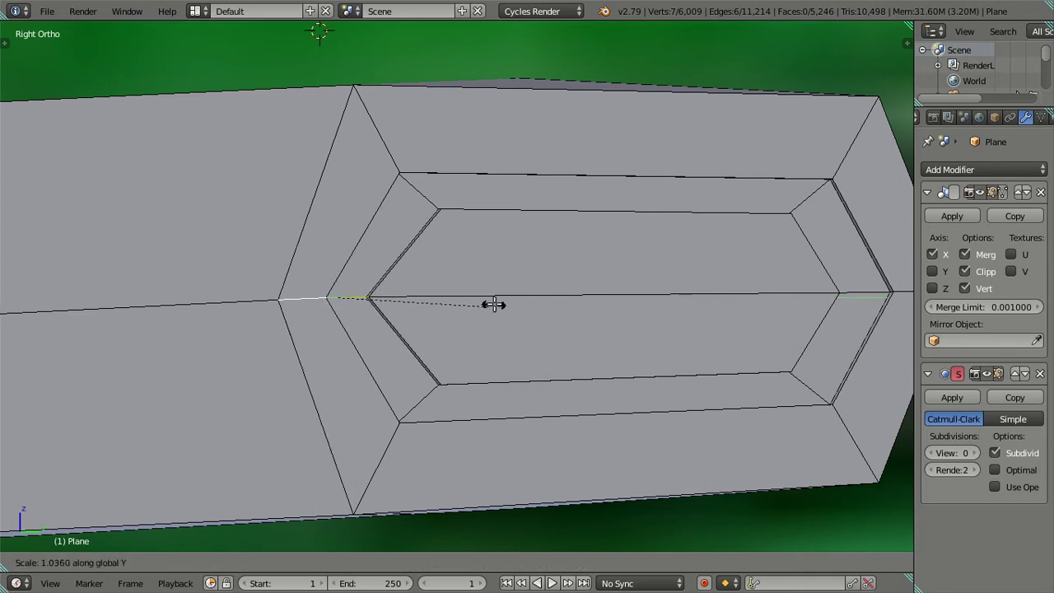
pyautogui.click(554, 304)
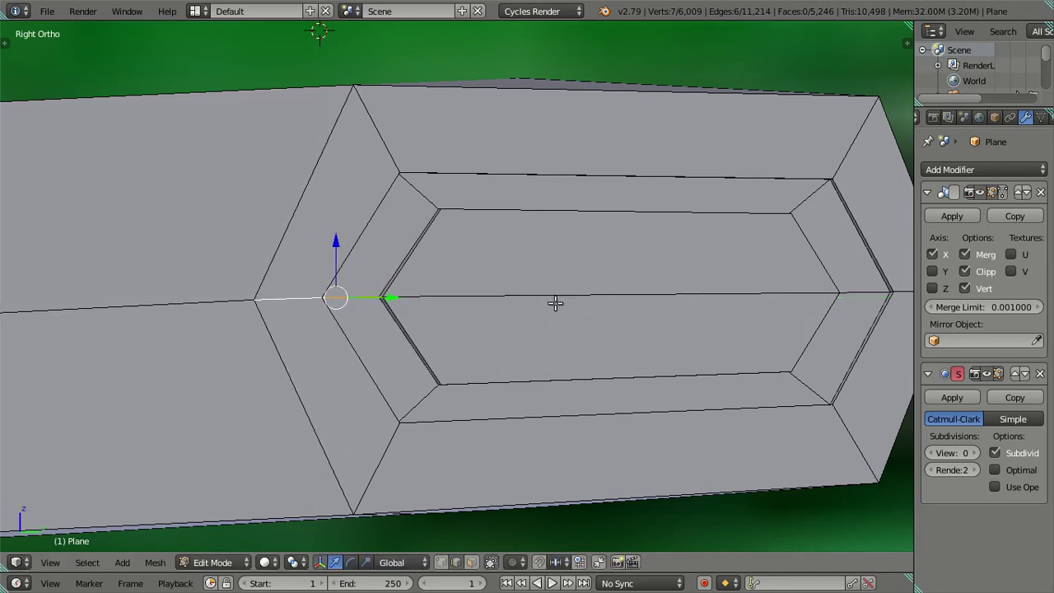
# Step: Shift the handle's left-end vertices slightly outward to the left, then deselect
pyautogui.scroll(-3)
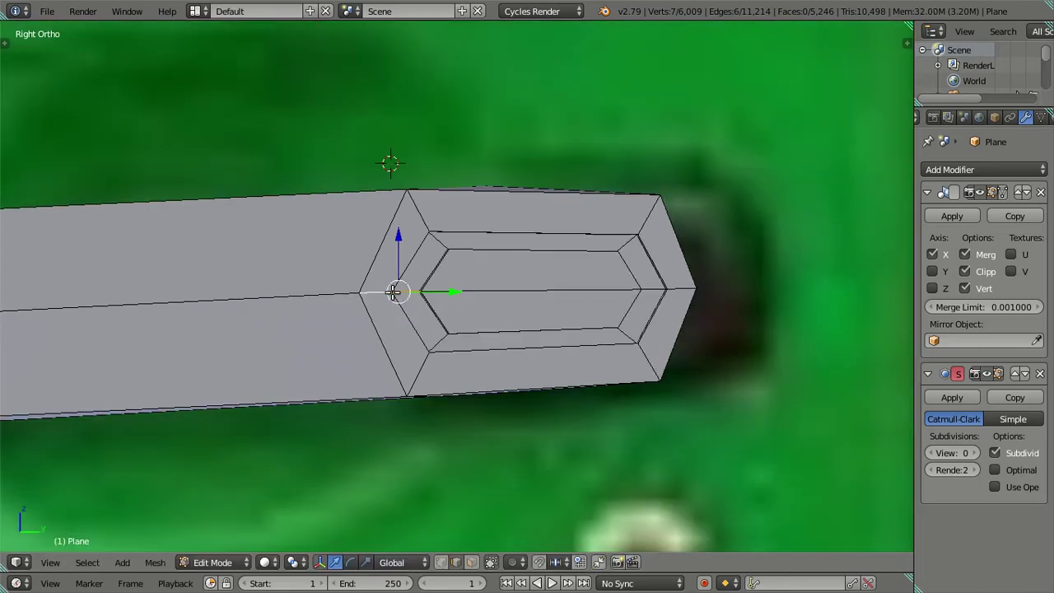
pyautogui.scroll(3)
pyautogui.moveTo(335, 323); pyautogui.dragTo(527, 316)
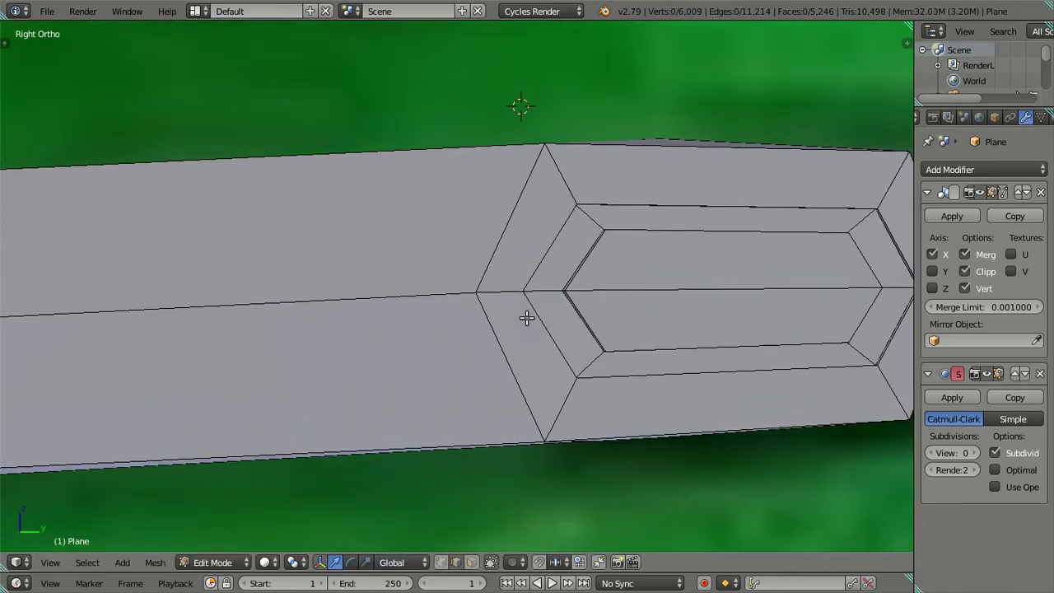
pyautogui.scroll(-3)
pyautogui.moveTo(365, 311); pyautogui.dragTo(671, 314)
pyautogui.moveTo(302, 322); pyautogui.dragTo(401, 334)
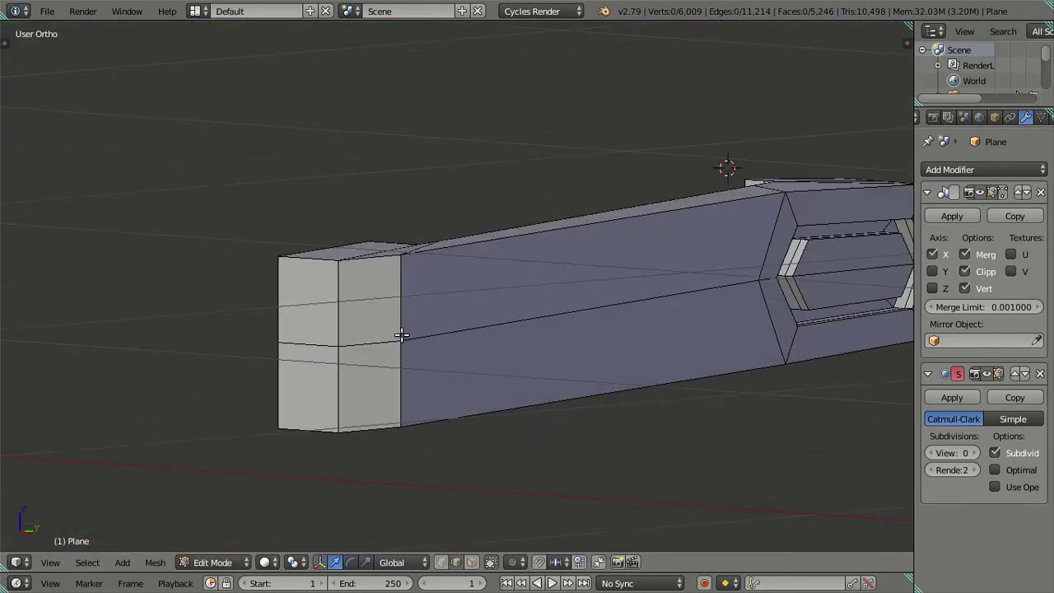
pyautogui.moveTo(312, 341); pyautogui.dragTo(255, 321)
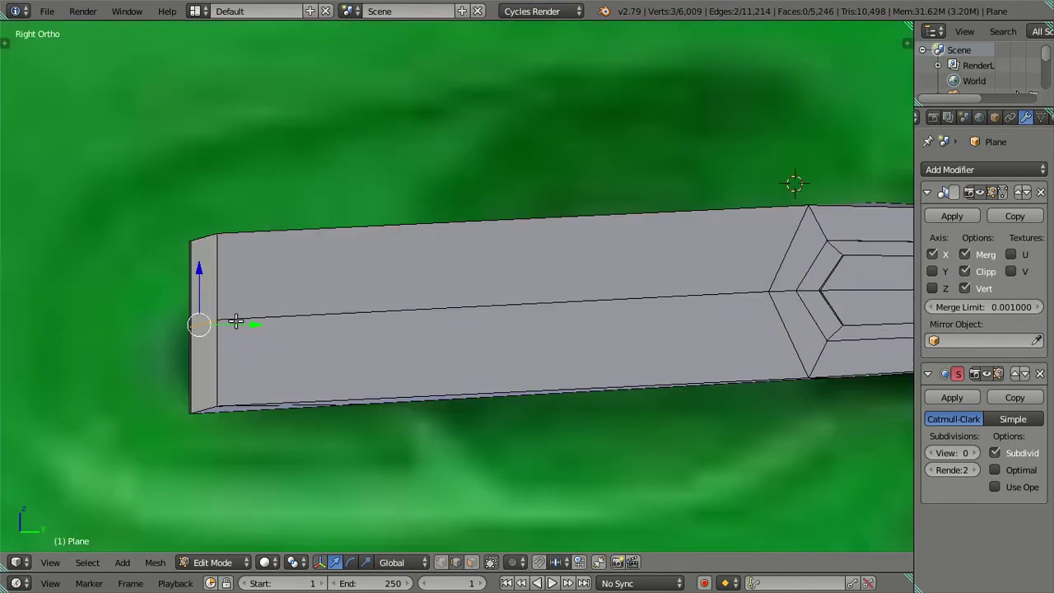
pyautogui.moveTo(235, 321); pyautogui.dragTo(197, 313)
pyautogui.press('a')
pyautogui.moveTo(198, 312); pyautogui.dragTo(565, 388)
# Step: Set Subsurf View to 2 and compare the handle with the door photo in side wireframe
pyautogui.press('Tab')
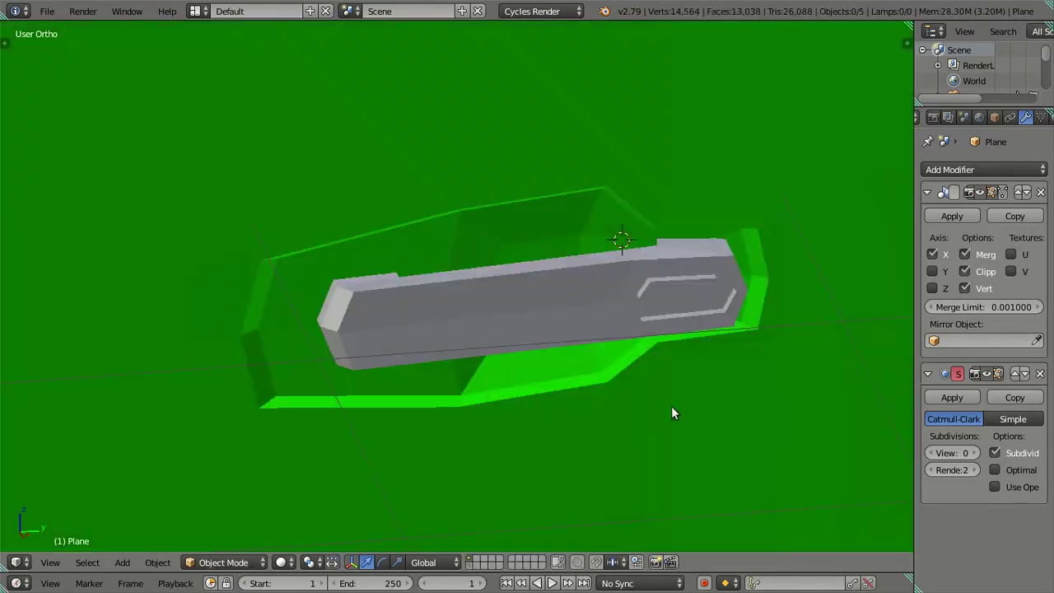
pyautogui.click(974, 454)
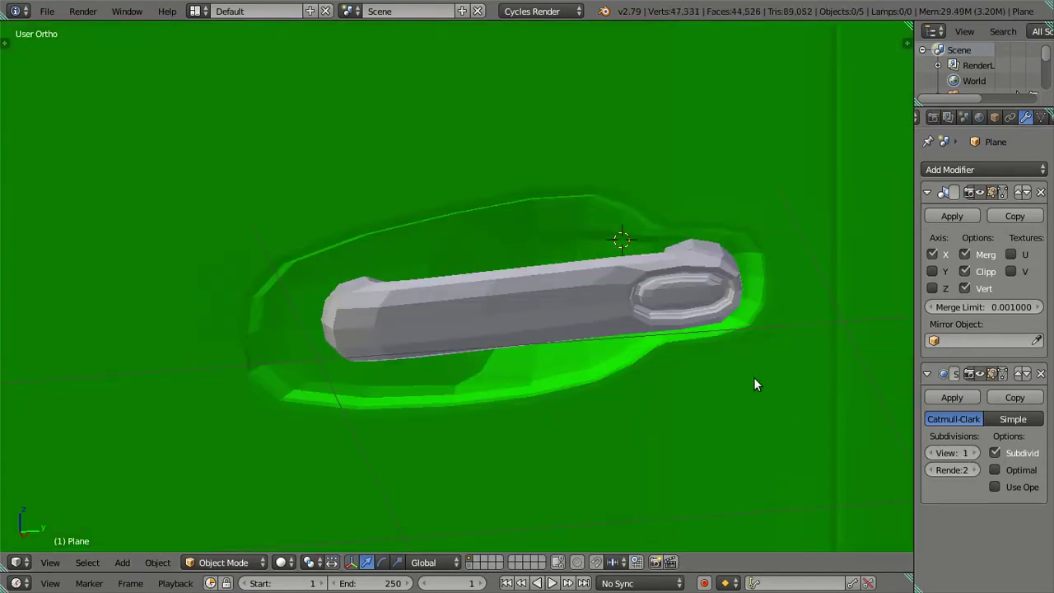
pyautogui.moveTo(699, 309); pyautogui.dragTo(646, 249)
pyautogui.press('KP_3')
pyautogui.press('z')
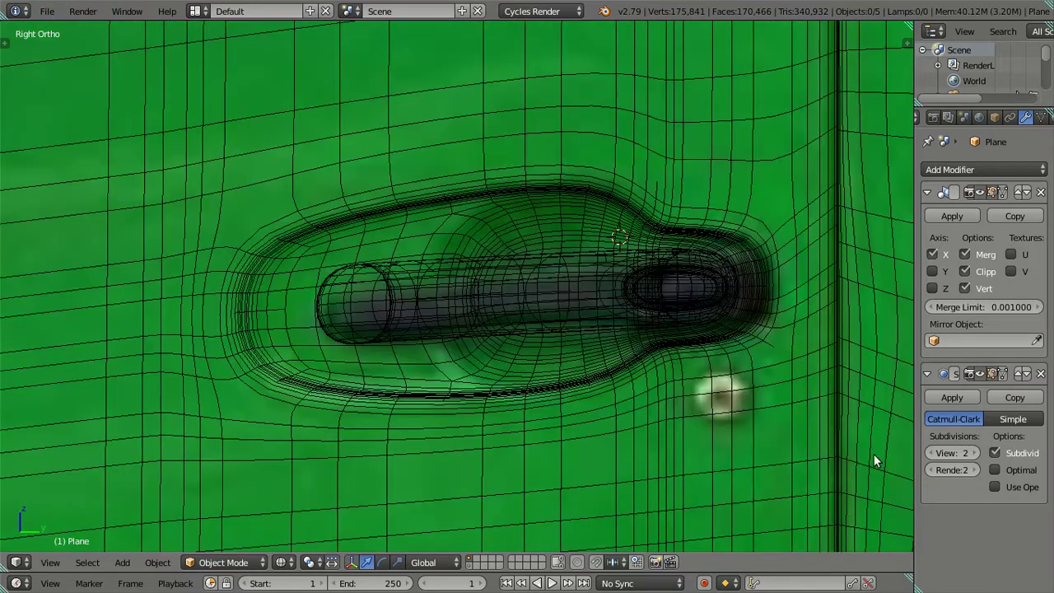
# Step: Set Subsurf View back to 0 and select the handle, leaving it in place
pyautogui.click(933, 454)
pyautogui.click(932, 453)
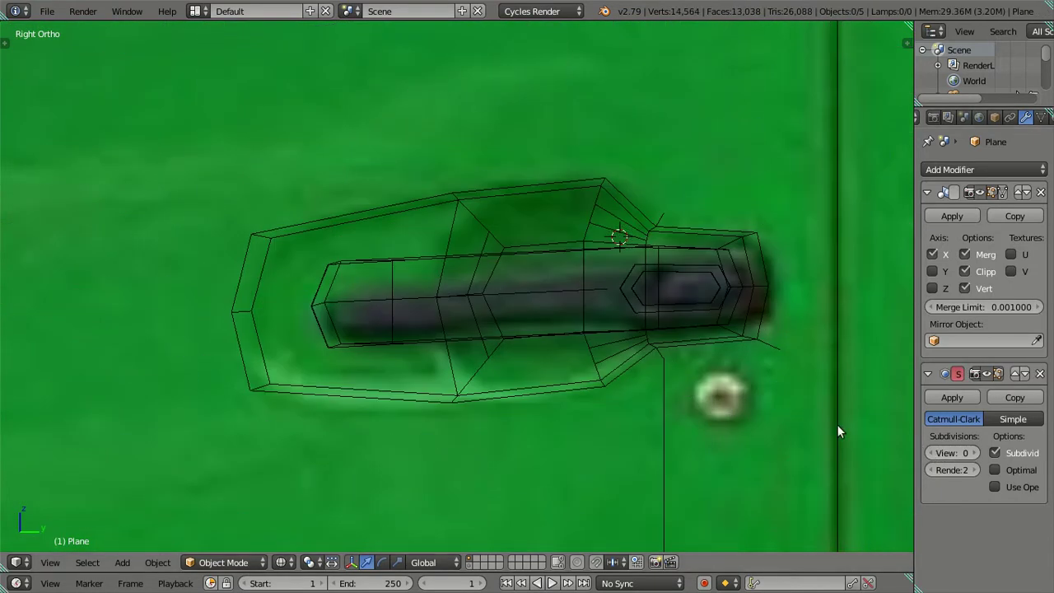
pyautogui.press('Tab')
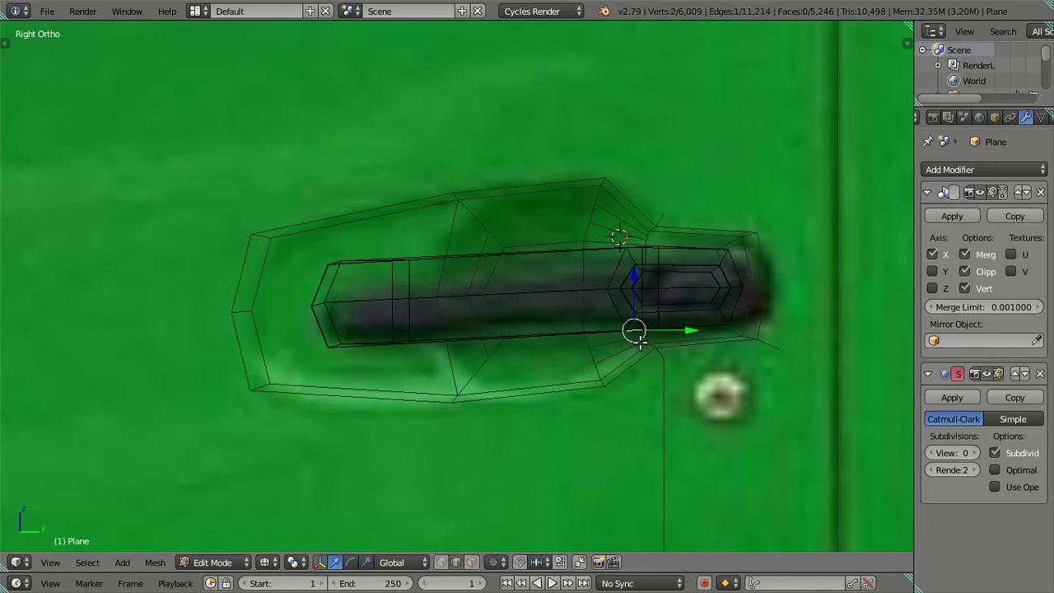
pyautogui.press('Tab')
pyautogui.rightClick(642, 330)
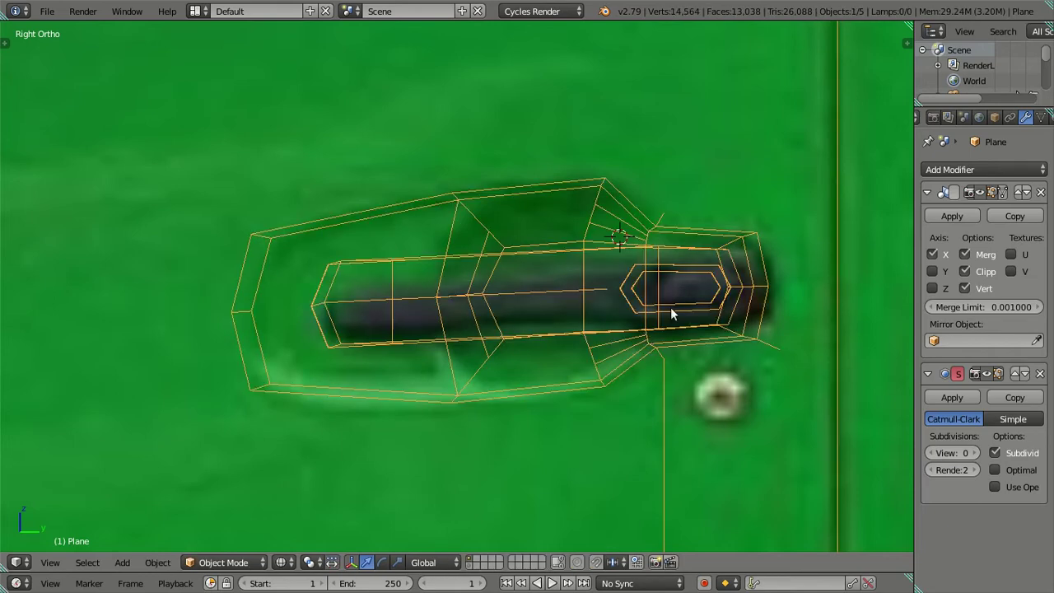
pyautogui.press('g')
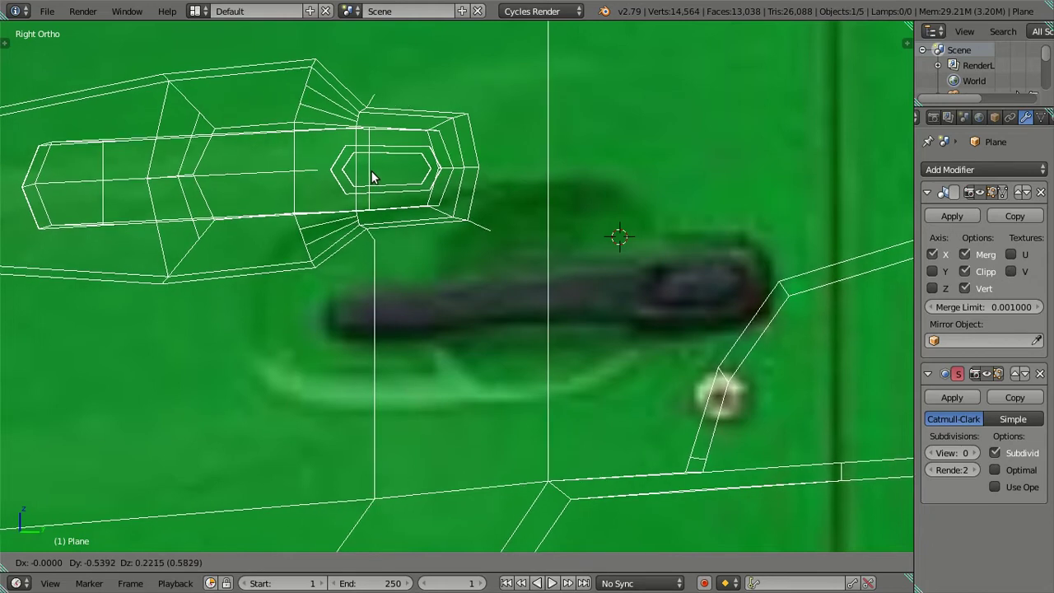
pyautogui.press('Escape')
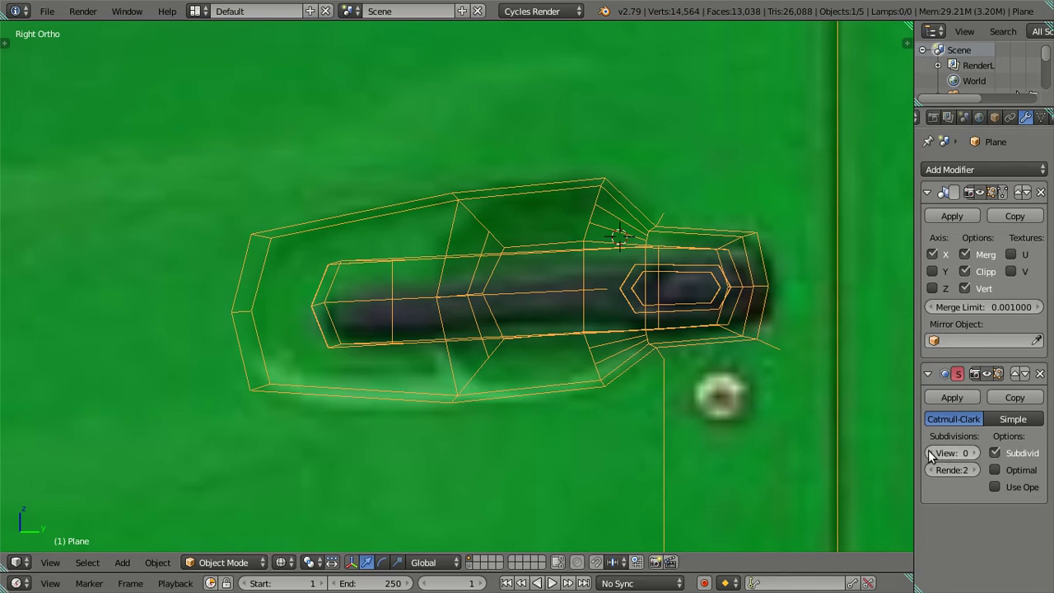
# Step: Return to Edit Mode on the handle with solid display
pyautogui.press('Tab')
pyautogui.press('Tab')
pyautogui.press('Tab')
pyautogui.moveTo(625, 284); pyautogui.dragTo(621, 315)
pyautogui.press('z')
pyautogui.press('Tab')
pyautogui.press('Tab')
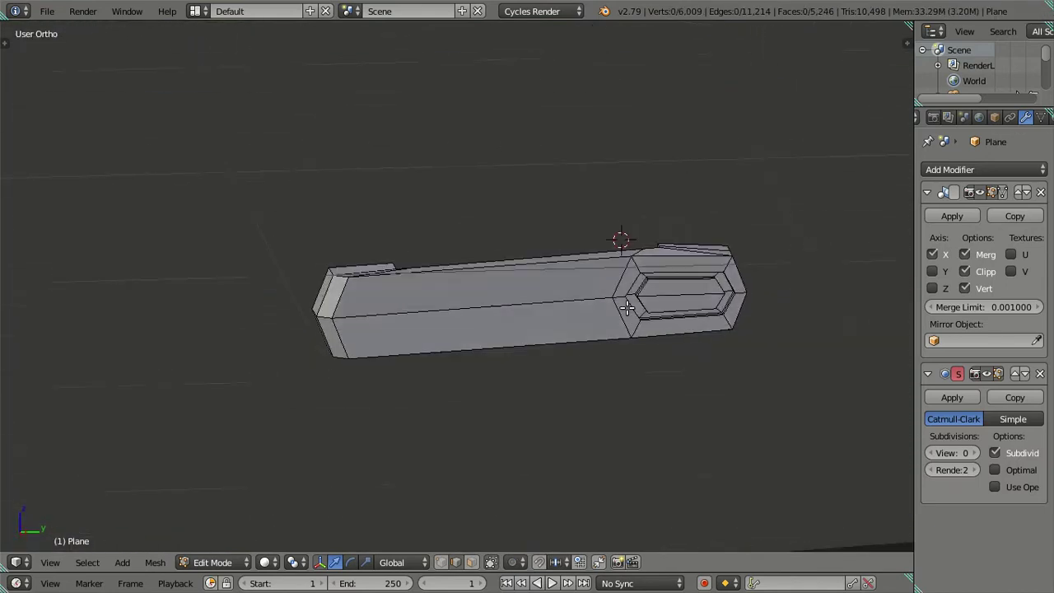
# Step: Square off the handle's angled end by adjusting its end vertices
pyautogui.press('a')
pyautogui.press('a')
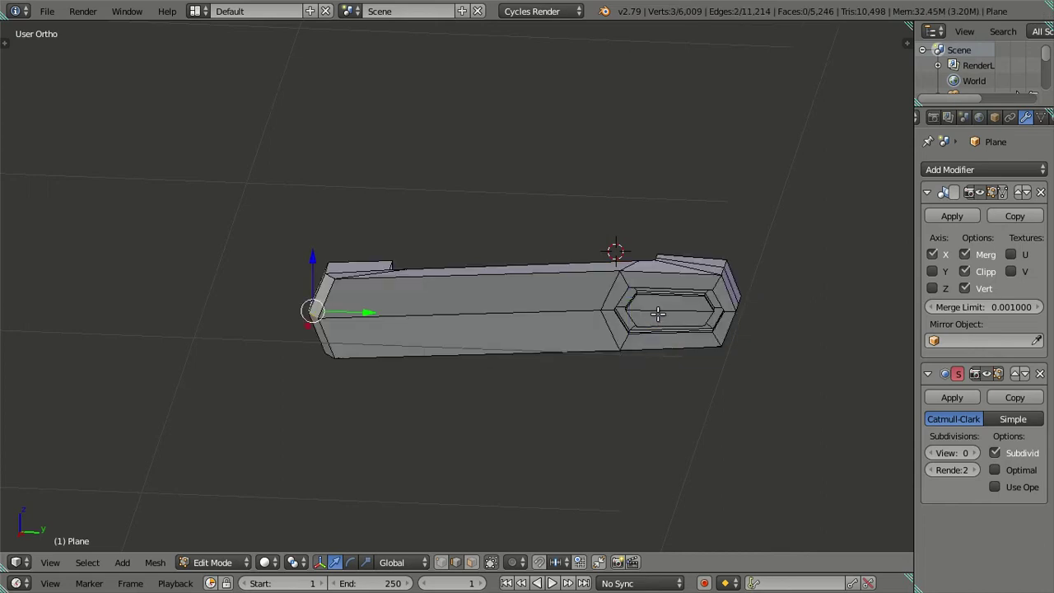
pyautogui.hotkey('ctrl', 'z')
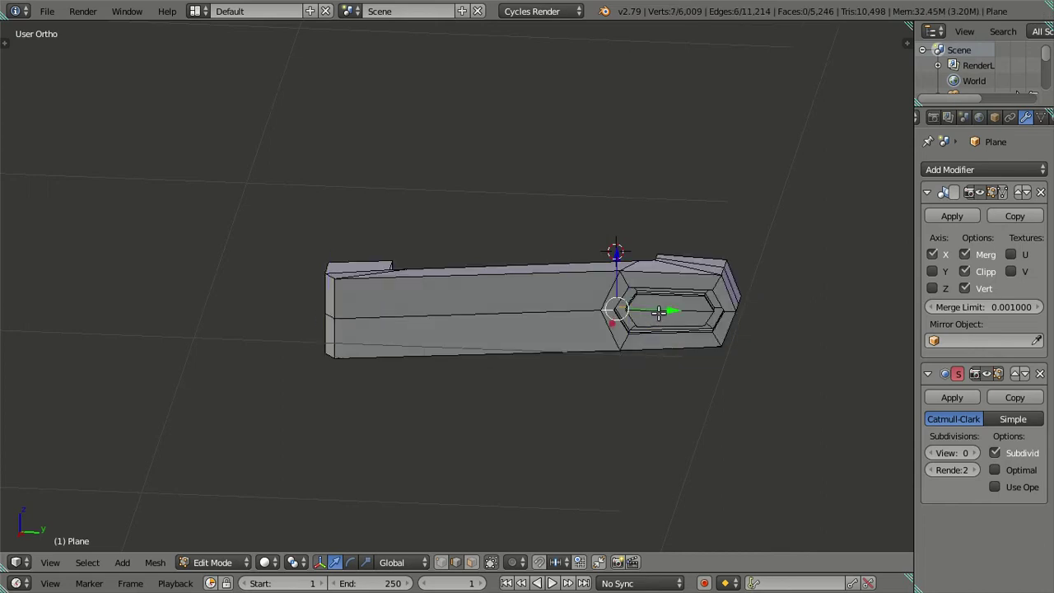
pyautogui.hotkey('ctrl', 'z')
pyautogui.moveTo(641, 305); pyautogui.dragTo(538, 330)
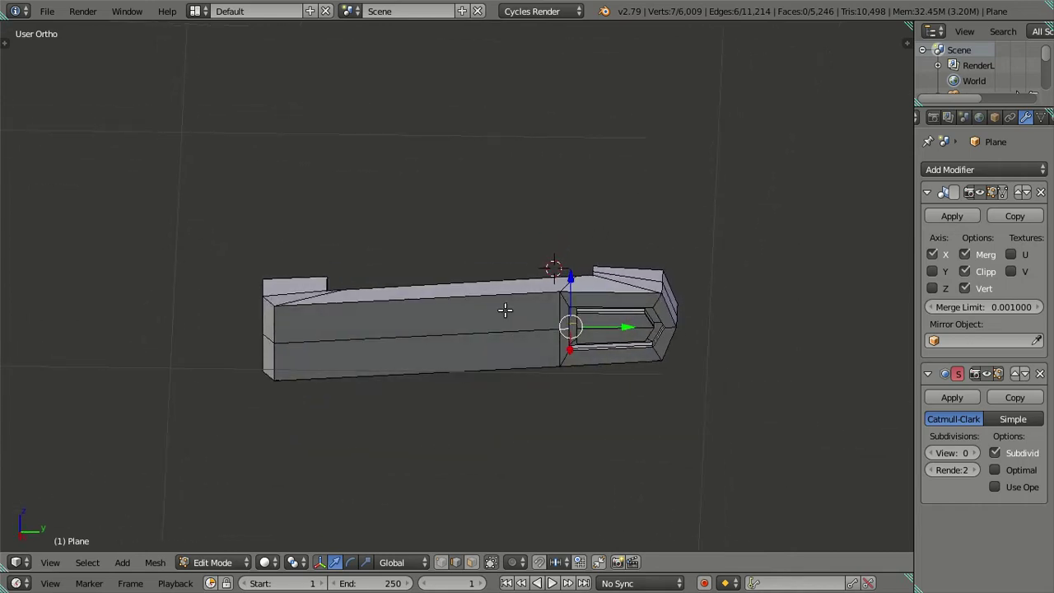
pyautogui.scroll(3)
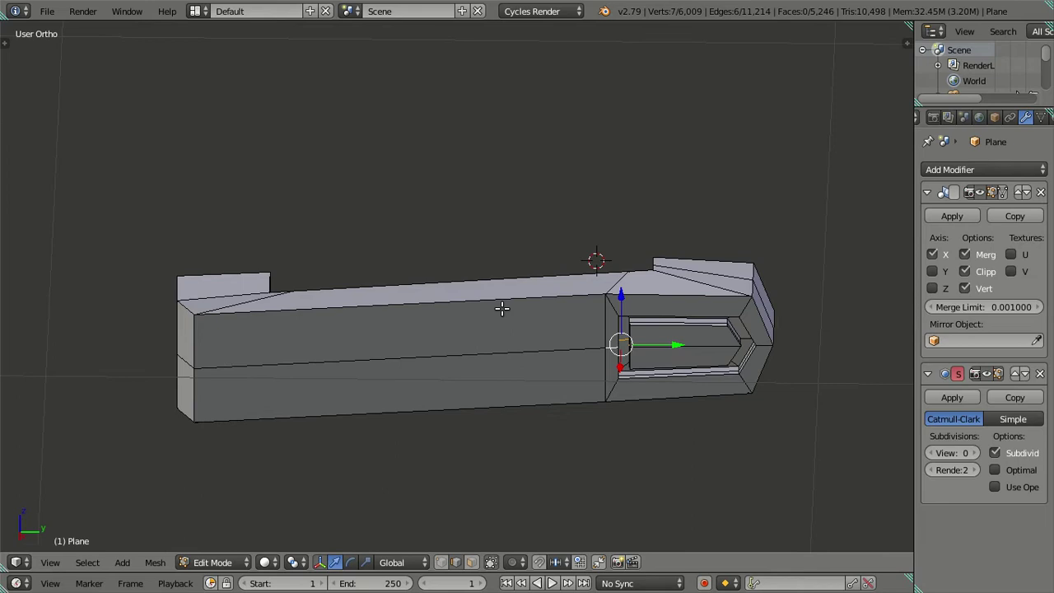
# Step: Add an edge loop across the handle near the pocket and slide it into place
pyautogui.hotkey('ctrl', 'r')
pyautogui.click(500, 306)
pyautogui.click(745, 345)
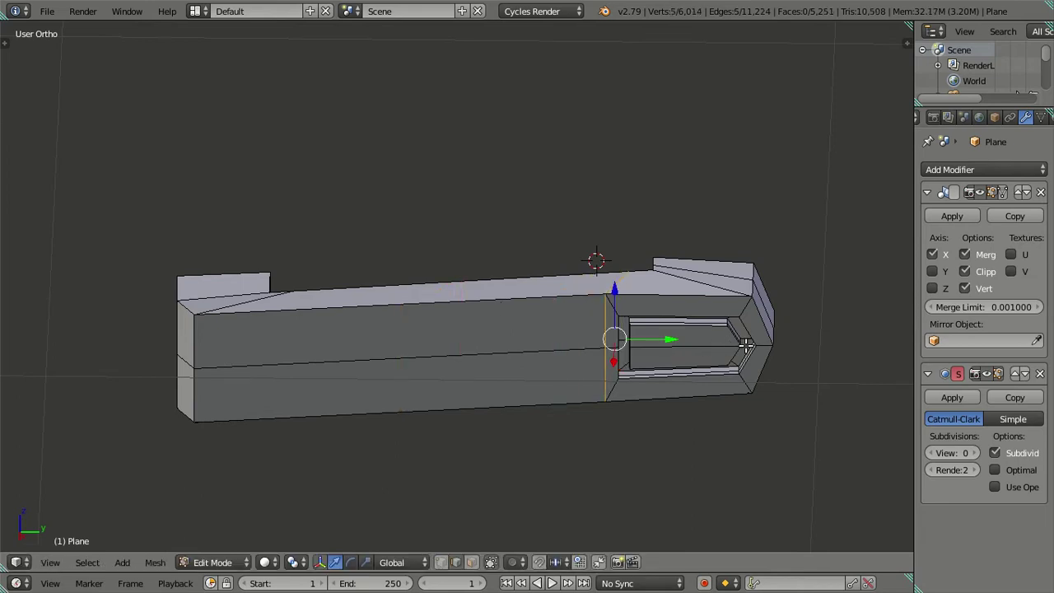
pyautogui.moveTo(667, 339); pyautogui.dragTo(651, 339)
pyautogui.moveTo(651, 338); pyautogui.dragTo(599, 330)
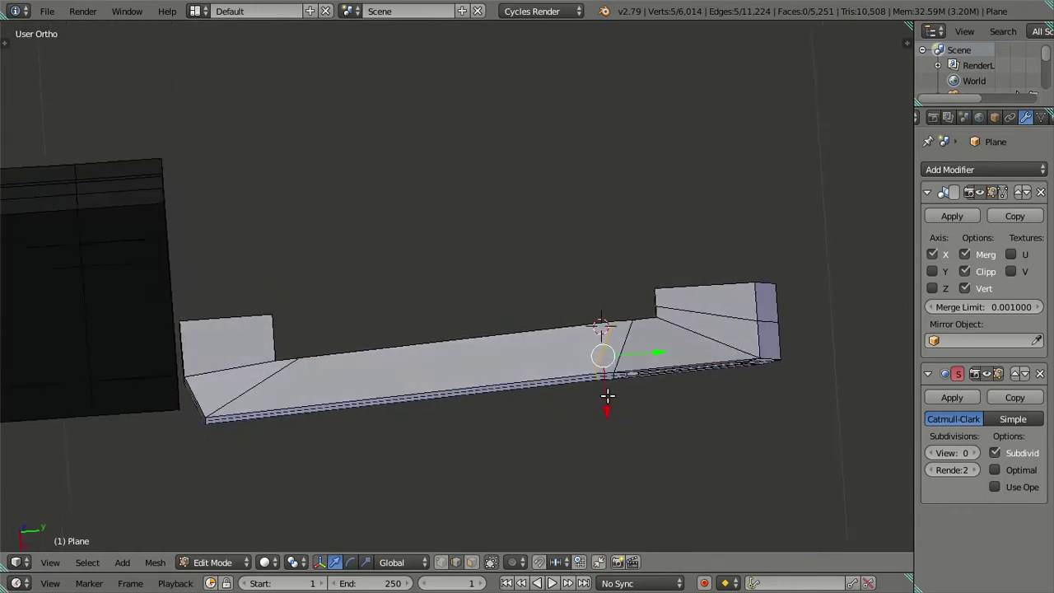
# Step: In top view, move the edge near the handle's bend about 0.047 along Y
pyautogui.press('KP_7')
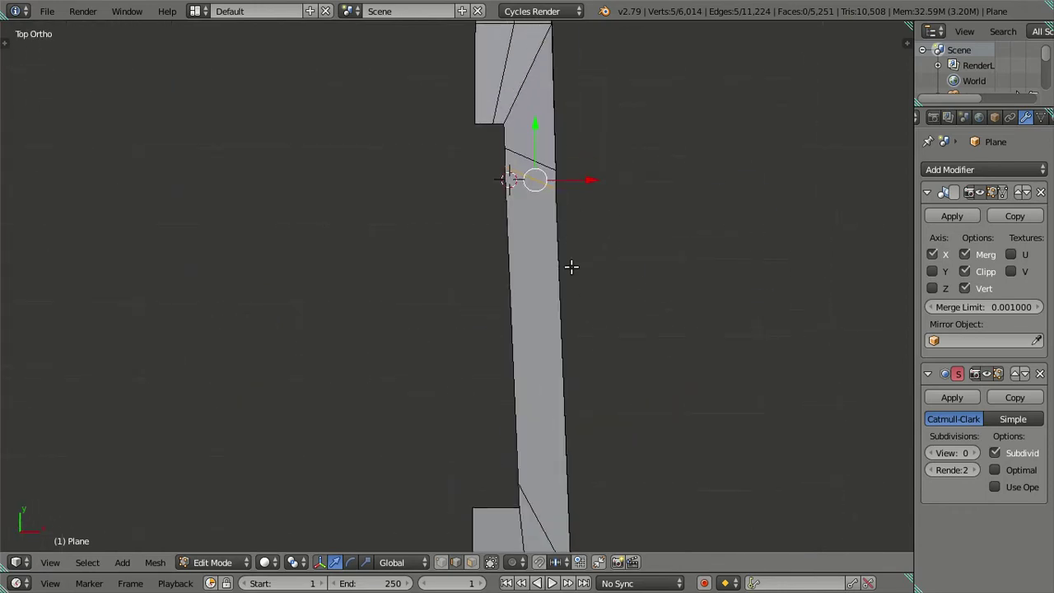
pyautogui.scroll(3)
pyautogui.moveTo(572, 266); pyautogui.dragTo(549, 356)
pyautogui.press('g')
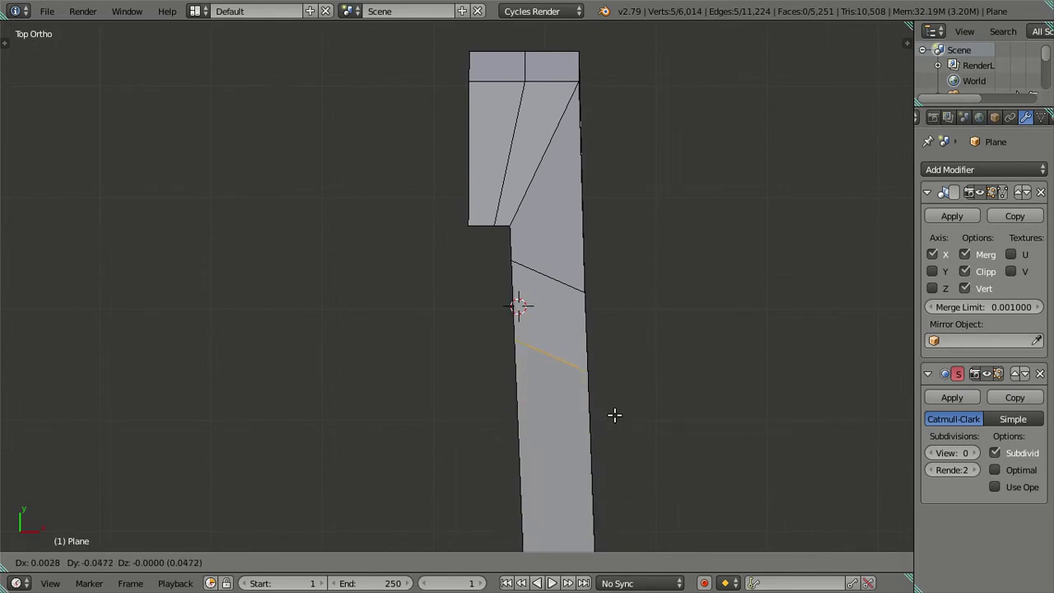
pyautogui.click(614, 417)
pyautogui.moveTo(614, 416); pyautogui.dragTo(510, 412)
# Step: Select the edge loop at the pocket's pointed end and move it along Y in Right view
pyautogui.press('a')
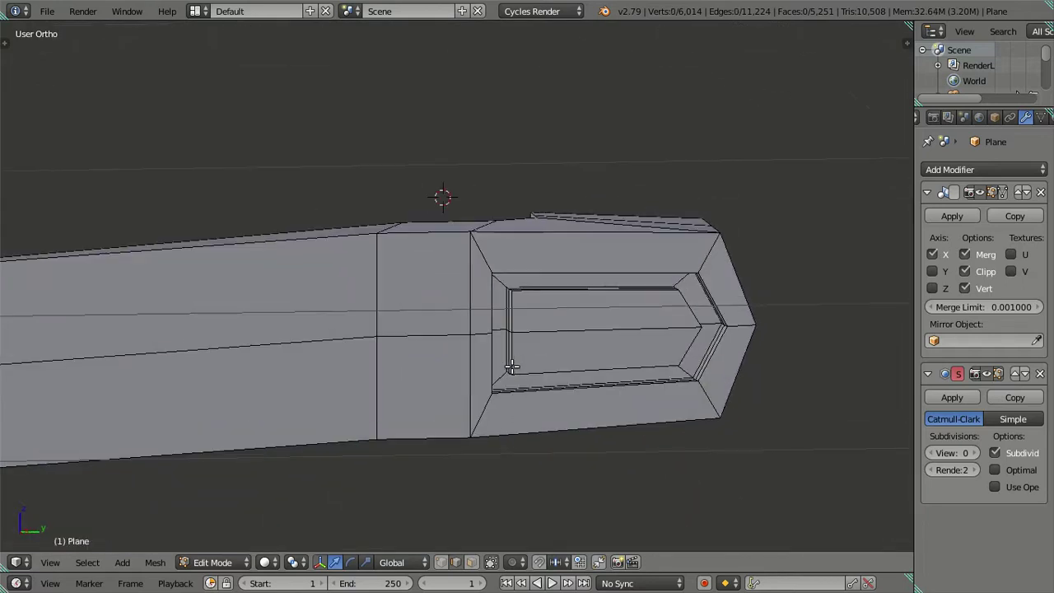
pyautogui.scroll(3)
pyautogui.scroll(3)
pyautogui.scroll(3)
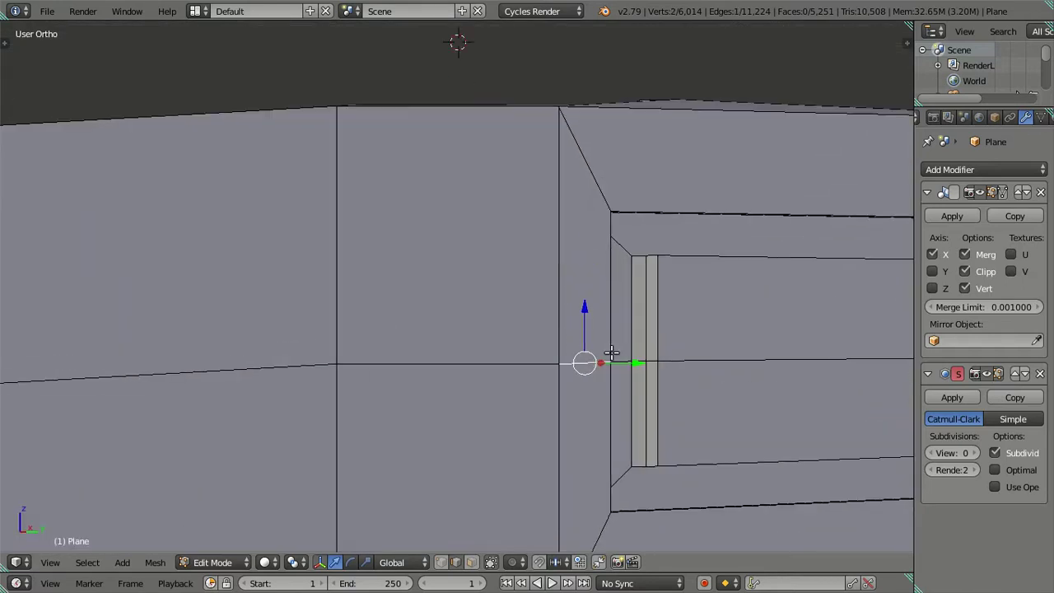
pyautogui.rightClick(648, 362)
pyautogui.press('KP_3')
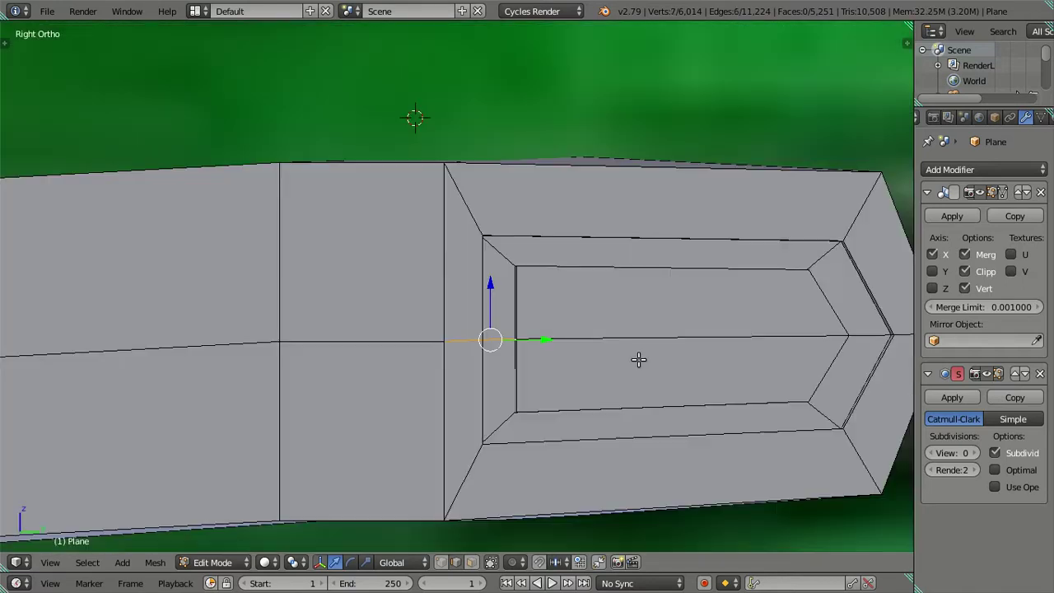
pyautogui.press('g')
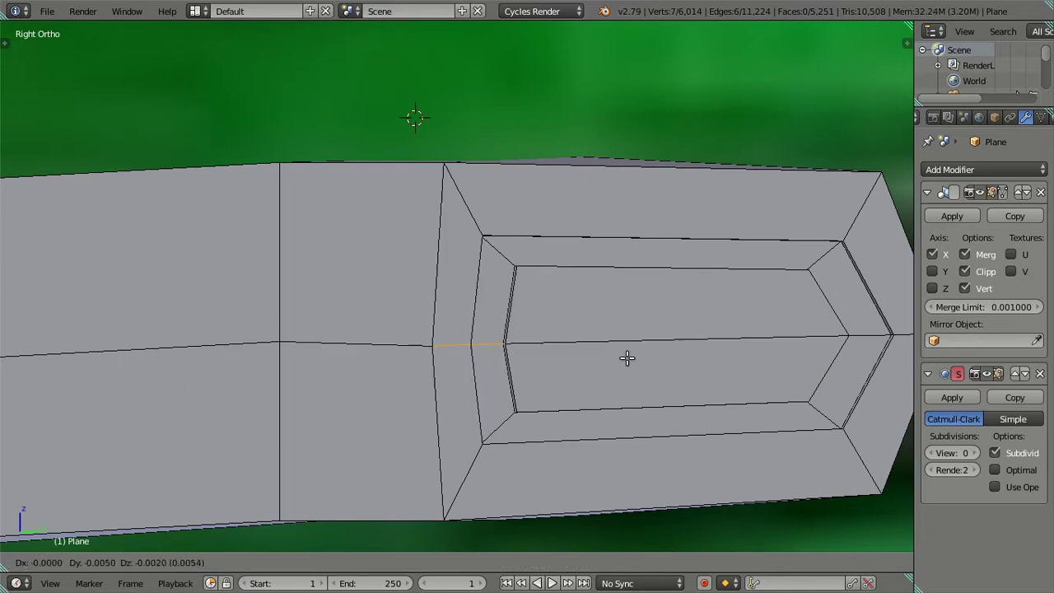
pyautogui.press('Escape')
pyautogui.press('g')
pyautogui.press('y')
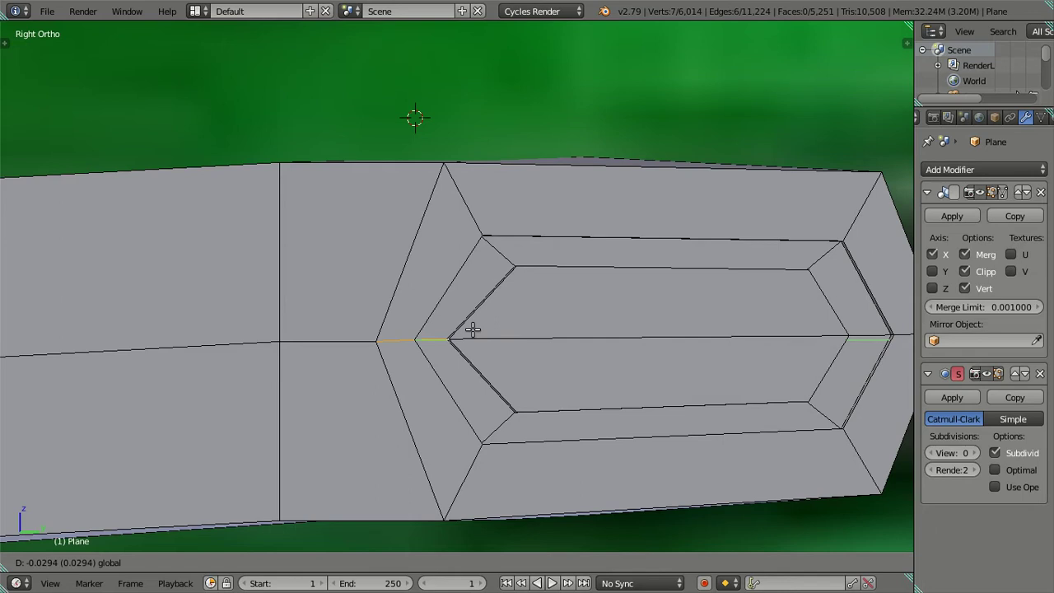
pyautogui.click(472, 329)
# Step: Scale the pocket-end loop about 1.61 times along Y to stretch the recess tip
pyautogui.press('s')
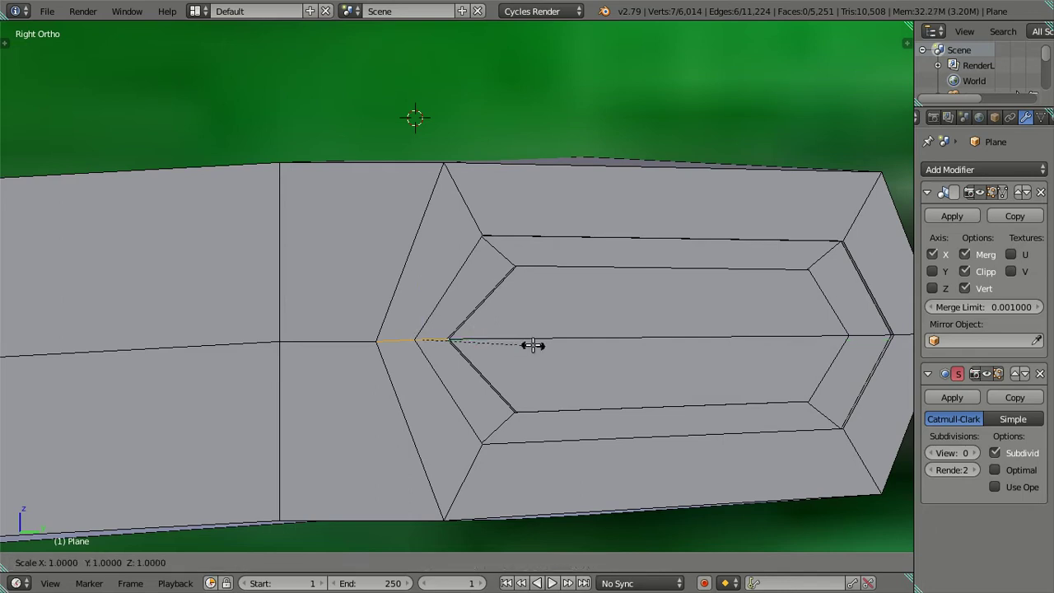
pyautogui.rightClick(581, 345)
pyautogui.press('s')
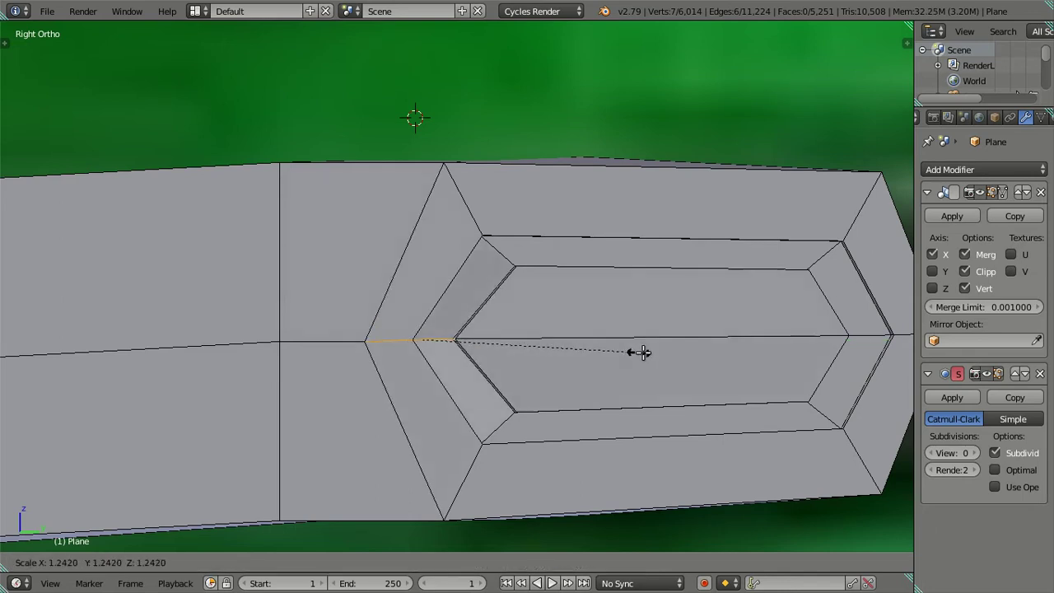
pyautogui.rightClick(652, 352)
pyautogui.press('s')
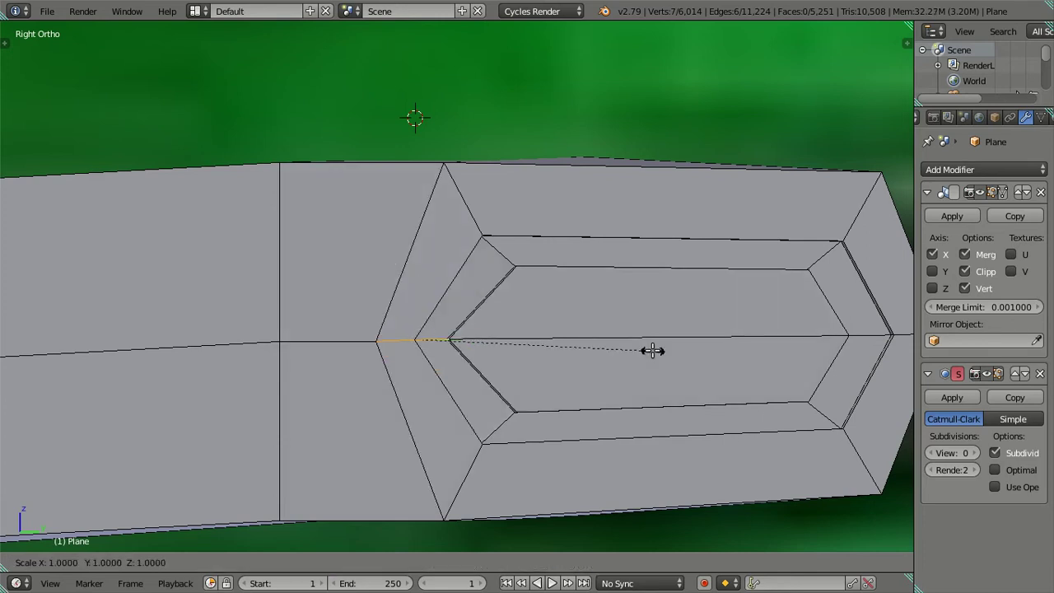
pyautogui.click(793, 368)
pyautogui.moveTo(793, 368); pyautogui.dragTo(426, 362)
pyautogui.press('a')
# Step: Shift the handle-arm edge about 0.029 along Y in top view so it sits level across the bar
pyautogui.rightClick(428, 340)
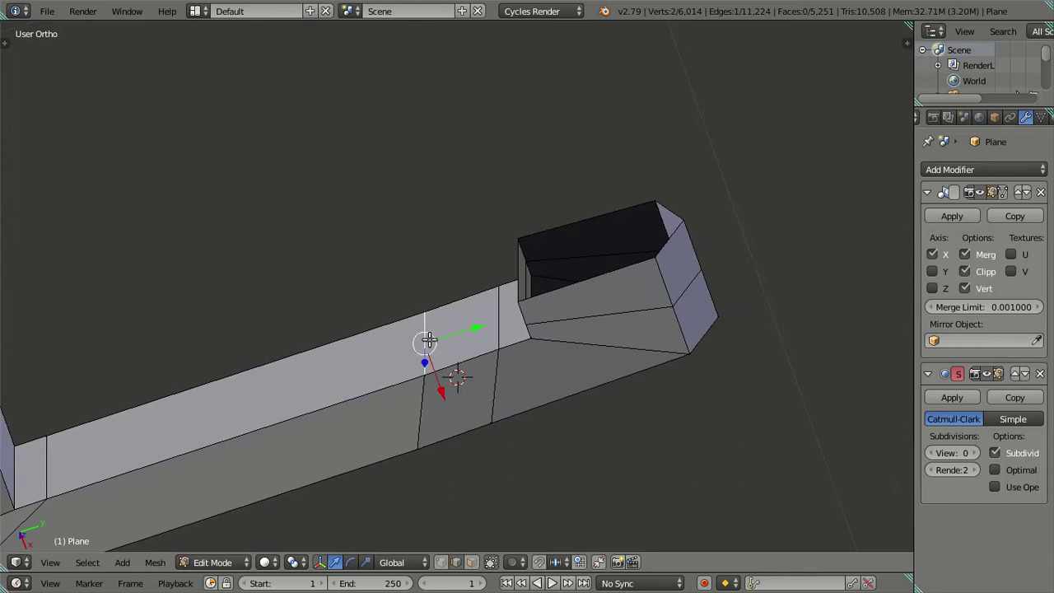
pyautogui.press('KP_7')
pyautogui.scroll(-3)
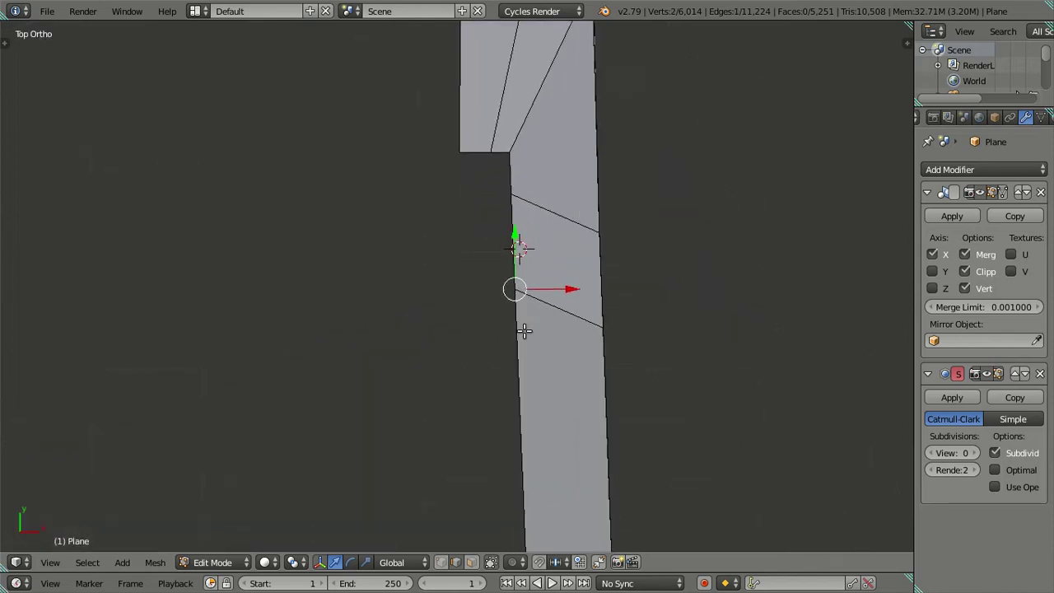
pyautogui.scroll(3)
pyautogui.press('g')
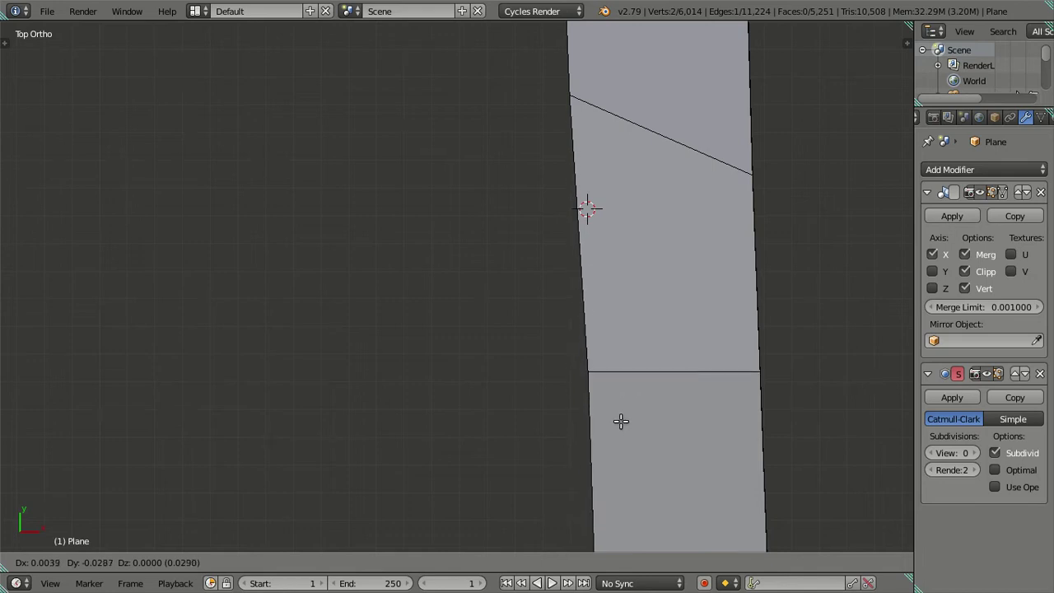
pyautogui.click(615, 424)
pyautogui.scroll(-3)
pyautogui.moveTo(601, 378); pyautogui.dragTo(494, 247)
pyautogui.press('a')
pyautogui.scroll(3)
pyautogui.moveTo(425, 260); pyautogui.dragTo(257, 310)
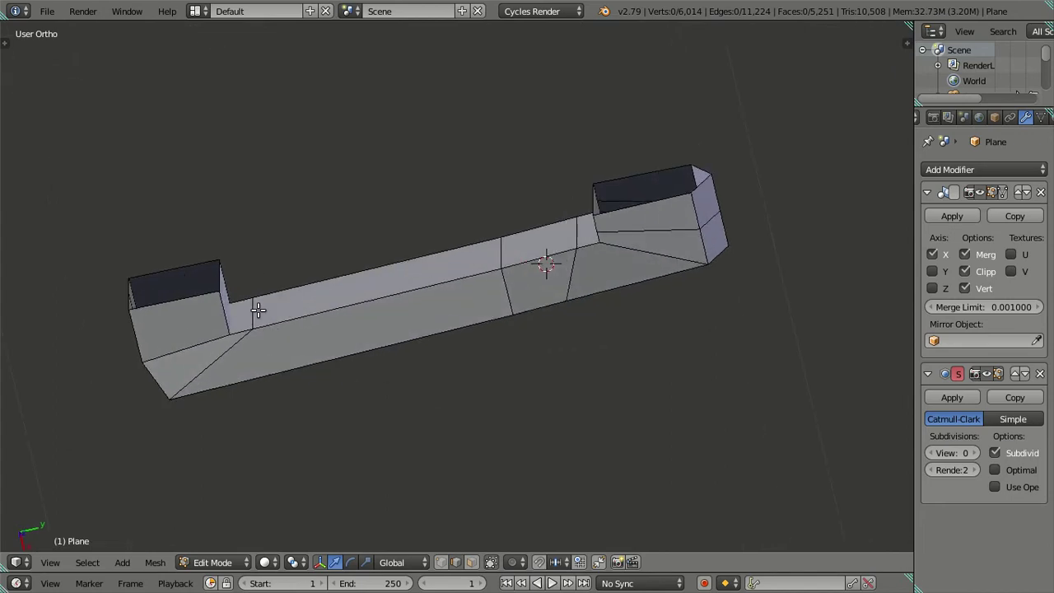
# Step: Nudge the selected bar vertices along X with the manipulator arrow to straighten the bar
pyautogui.moveTo(271, 346); pyautogui.dragTo(275, 373)
pyautogui.moveTo(268, 379); pyautogui.dragTo(274, 383)
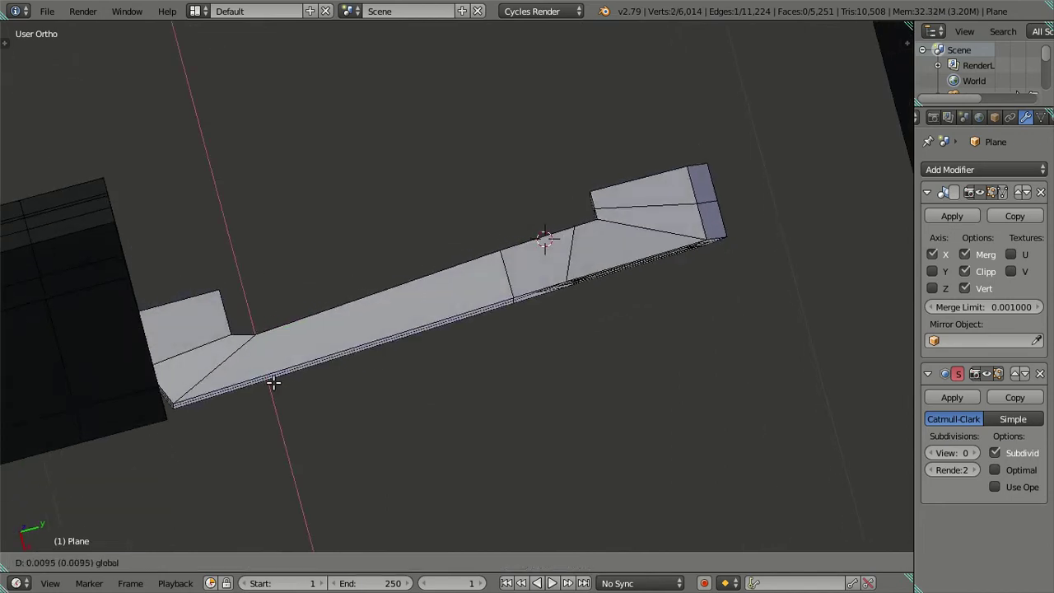
pyautogui.moveTo(274, 383); pyautogui.dragTo(597, 320)
pyautogui.moveTo(502, 251); pyautogui.dragTo(551, 249)
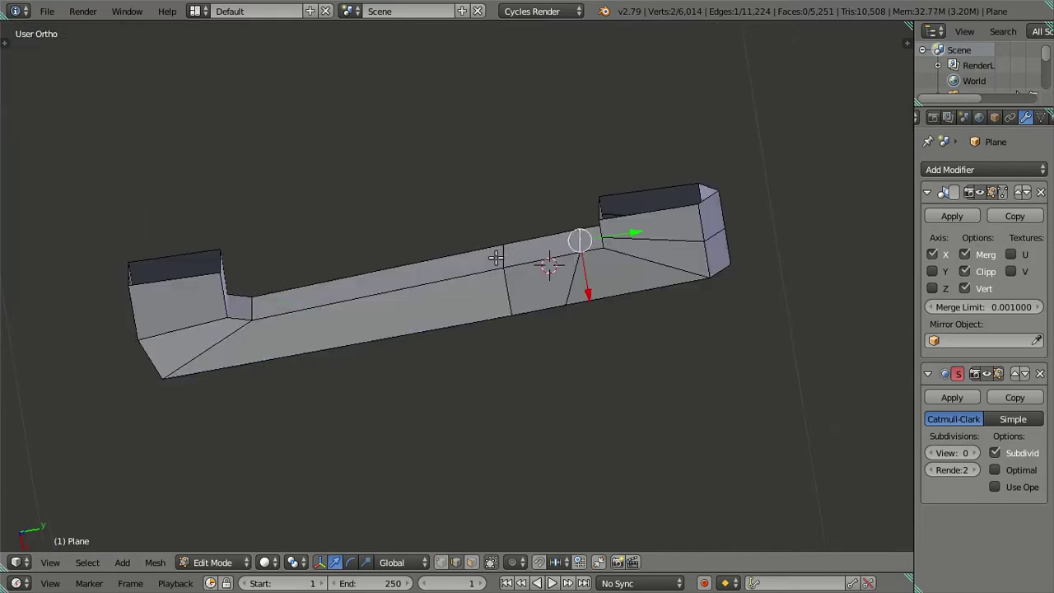
pyautogui.moveTo(540, 282); pyautogui.dragTo(544, 263)
pyautogui.moveTo(543, 263); pyautogui.dragTo(531, 242)
pyautogui.press('a')
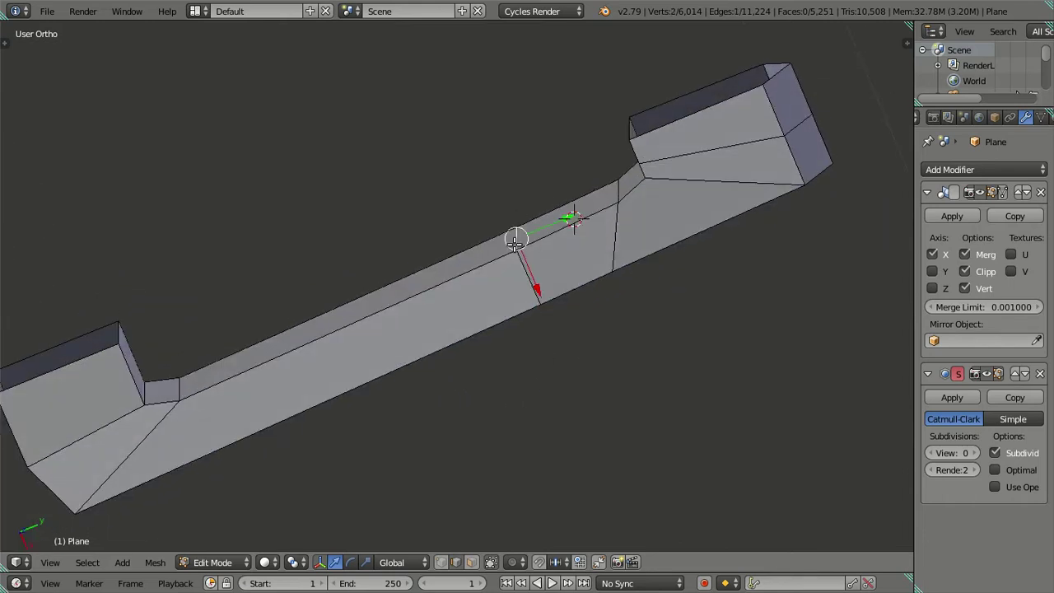
pyautogui.moveTo(536, 279); pyautogui.dragTo(537, 283)
pyautogui.moveTo(537, 283); pyautogui.dragTo(524, 250)
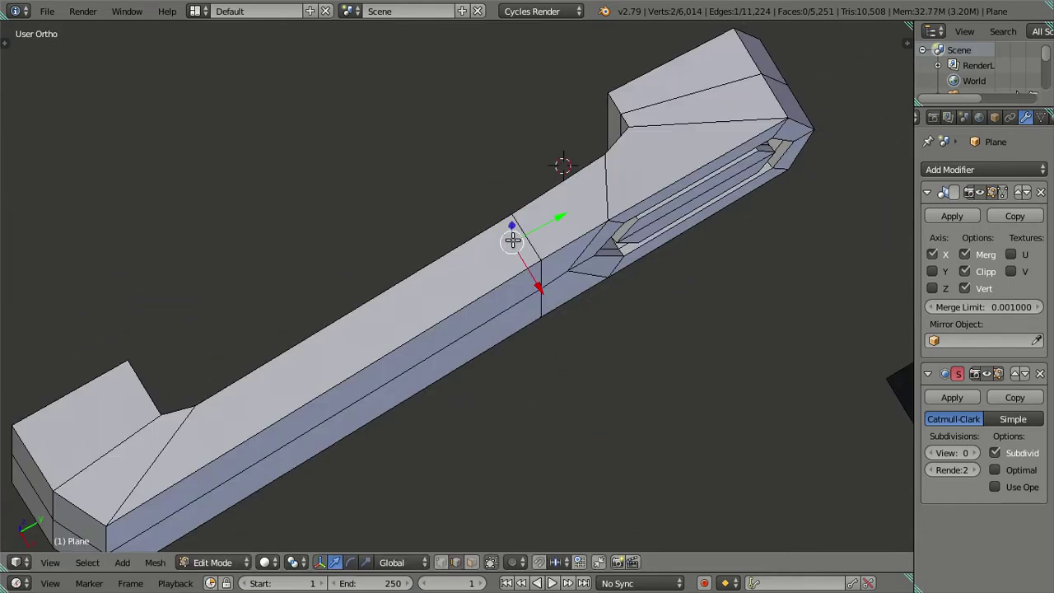
pyautogui.press('a')
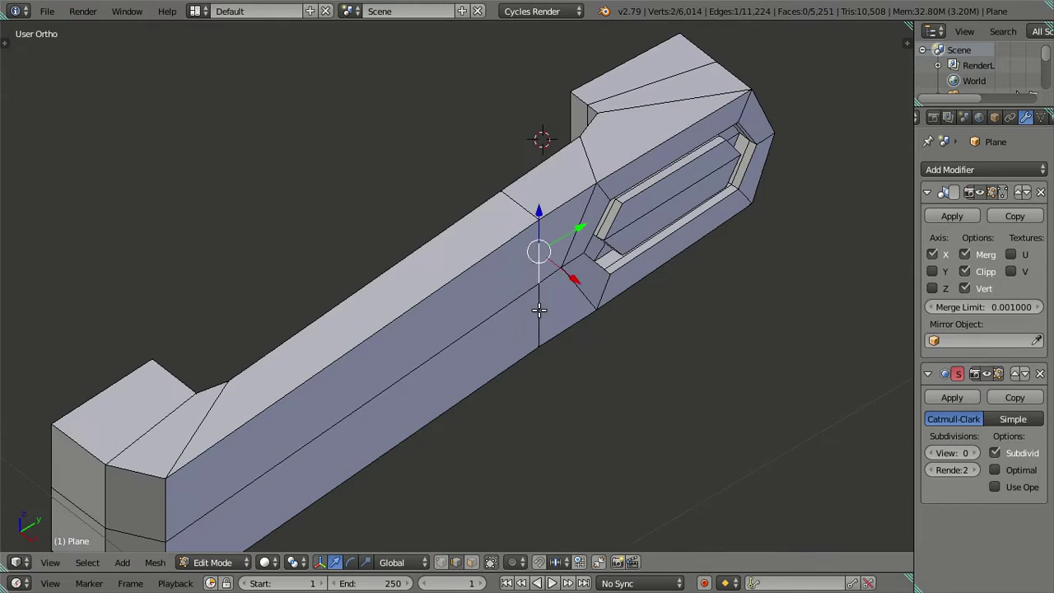
# Step: Add an edge loop beside the pocket's bevel faces to the selection, then clear it
pyautogui.moveTo(539, 309); pyautogui.dragTo(437, 216)
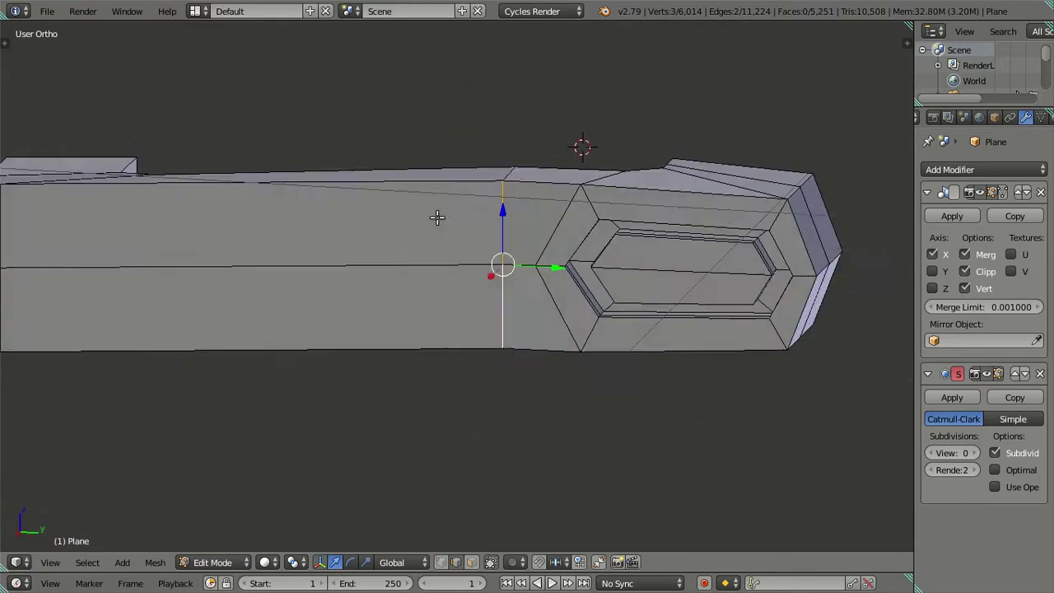
pyautogui.scroll(3)
pyautogui.scroll(3)
pyautogui.scroll(3)
pyautogui.scroll(3)
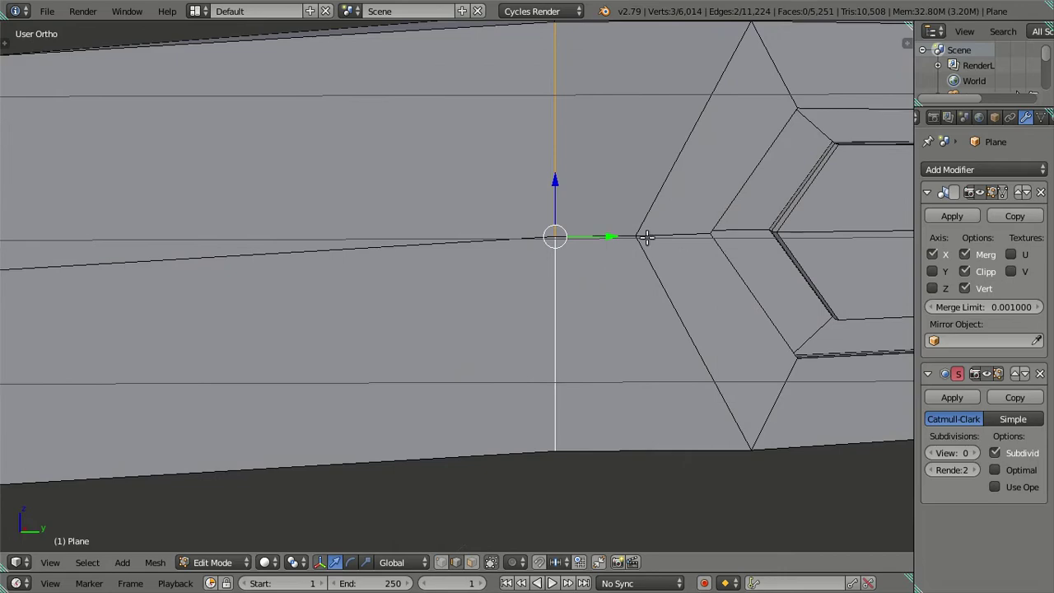
pyautogui.moveTo(701, 271); pyautogui.dragTo(587, 292)
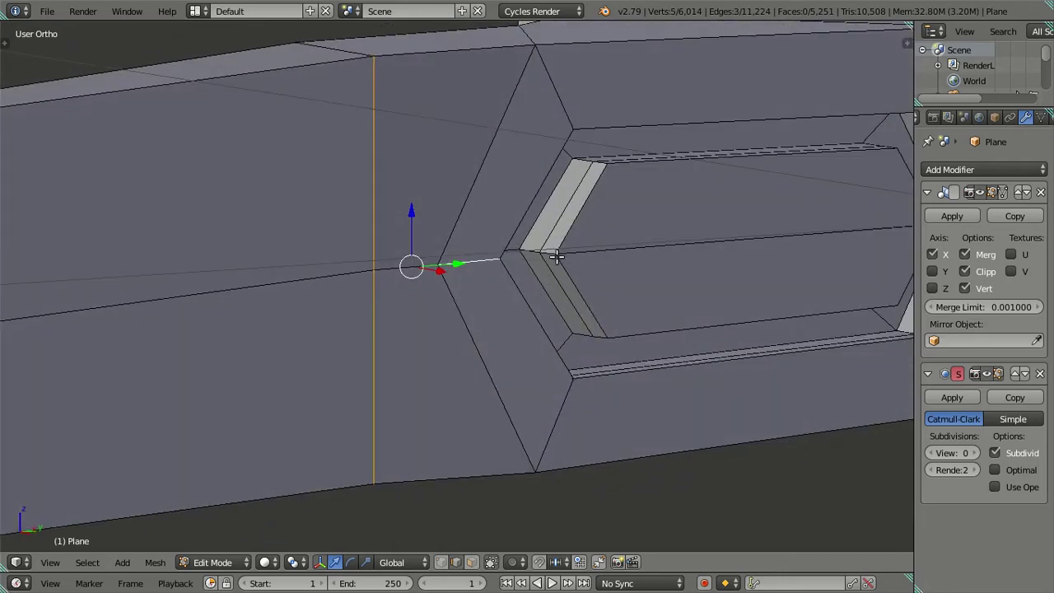
pyautogui.click(547, 251)
pyautogui.moveTo(548, 251); pyautogui.dragTo(513, 252)
pyautogui.scroll(-3)
pyautogui.press('a')
pyautogui.scroll(-3)
# Step: Push the handle bar's left end edge about 0.029 along Y in Right view, forming an angled point
pyautogui.press('Tab')
pyautogui.scroll(-3)
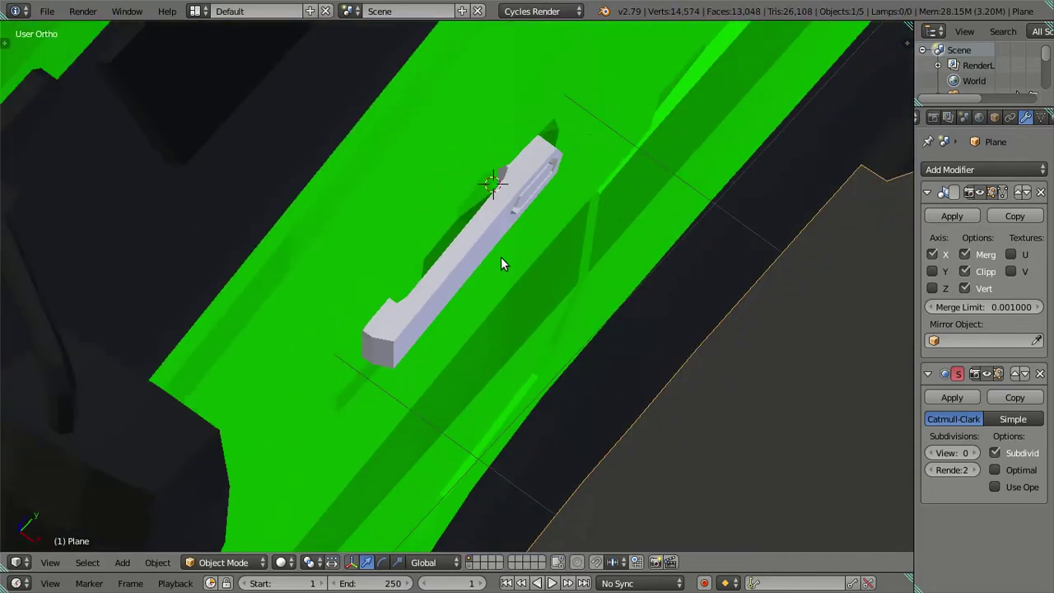
pyautogui.moveTo(723, 376); pyautogui.dragTo(460, 275)
pyautogui.press('Tab')
pyautogui.scroll(3)
pyautogui.moveTo(400, 223); pyautogui.dragTo(400, 242)
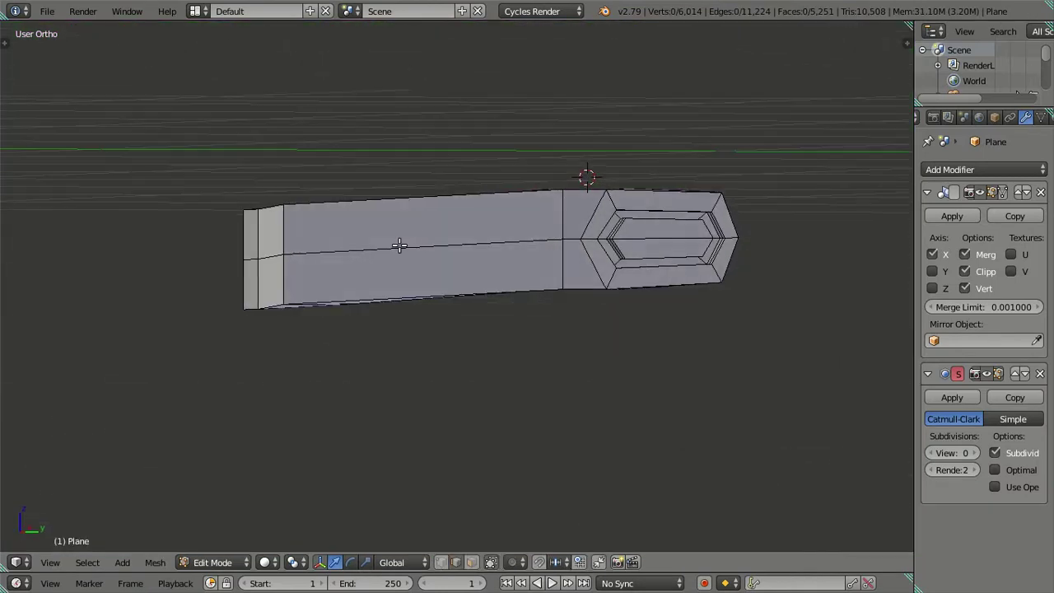
pyautogui.scroll(3)
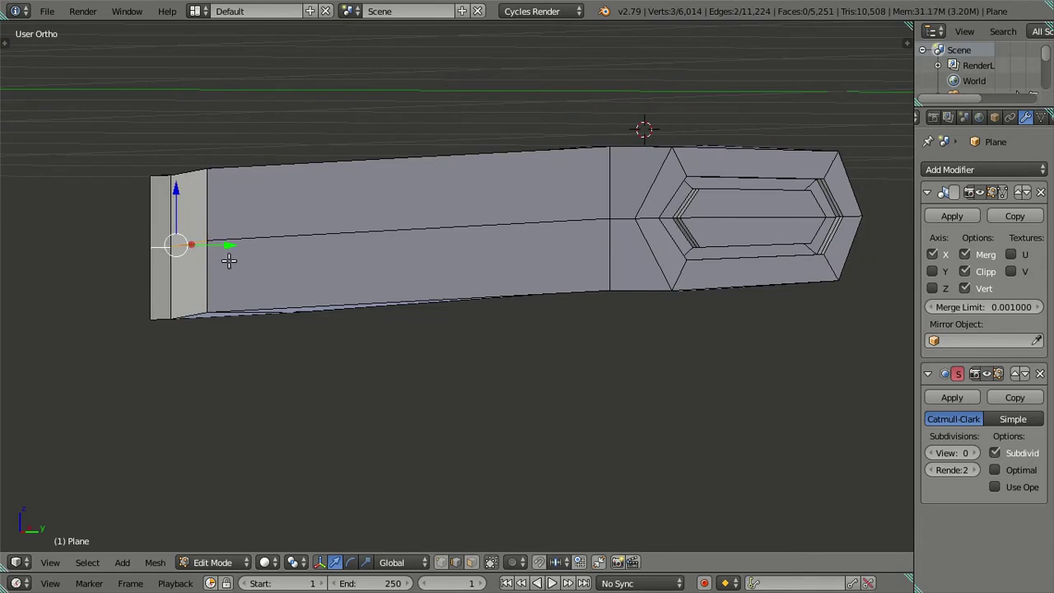
pyautogui.press('KP_3')
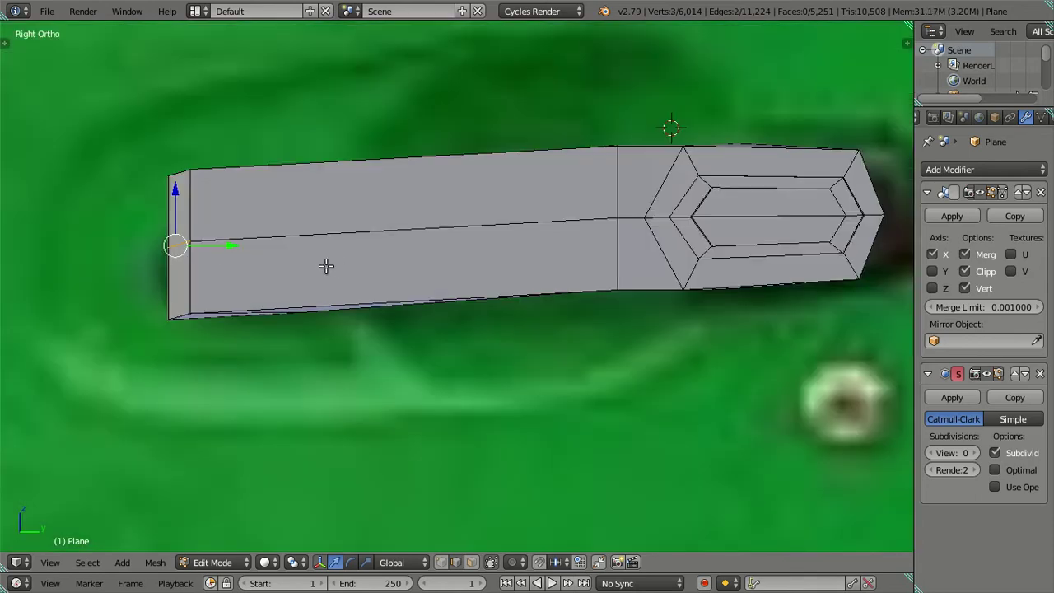
pyautogui.press('g')
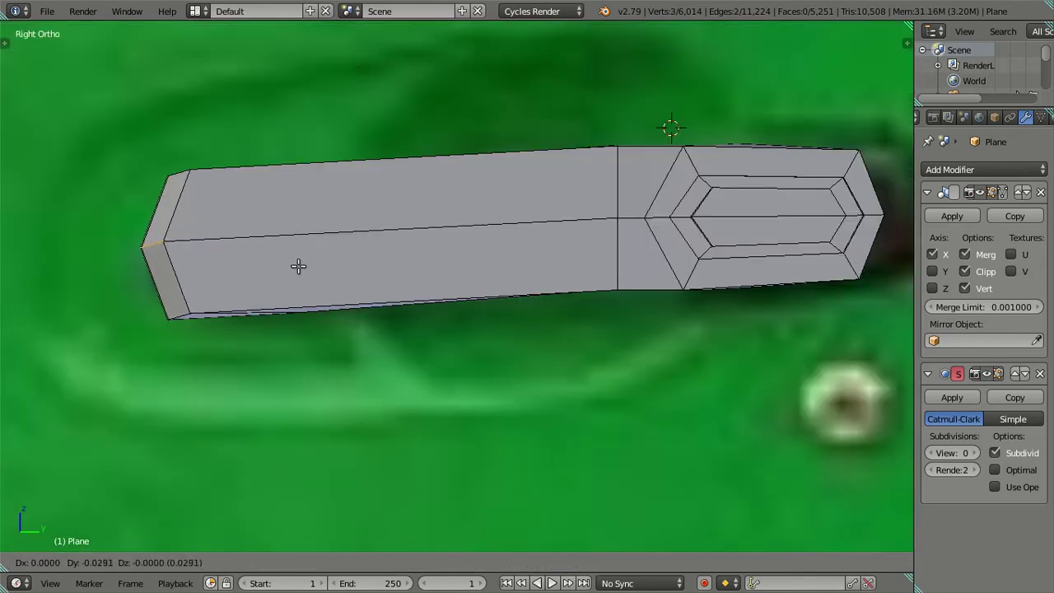
pyautogui.click(296, 265)
pyautogui.moveTo(297, 265); pyautogui.dragTo(416, 336)
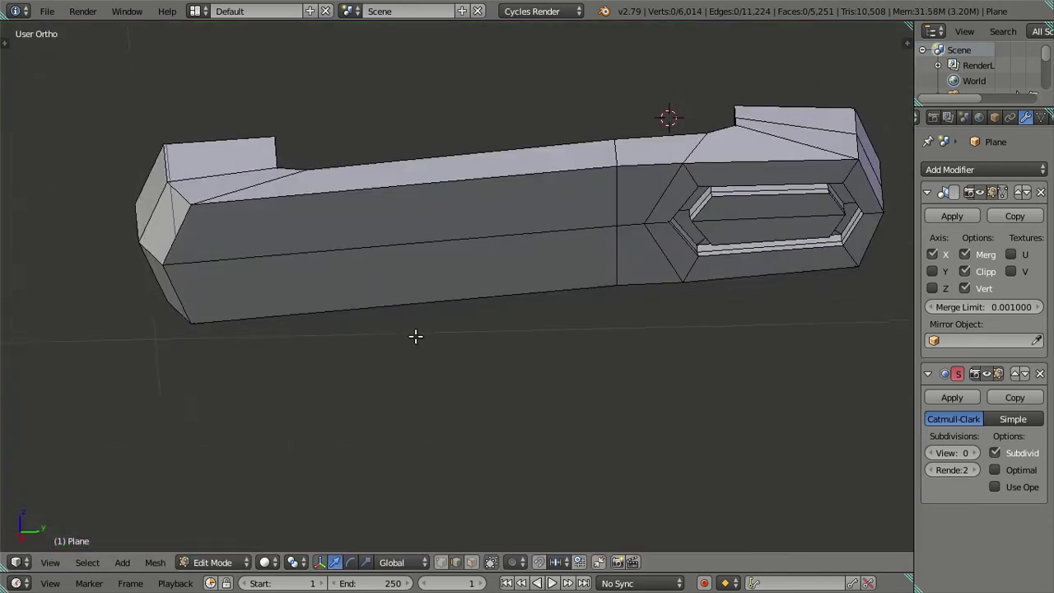
pyautogui.press('Tab')
pyautogui.press('Tab')
# Step: Extrude the middle edge loop in place and add the neighbouring loop to the selection
pyautogui.press('e')
pyautogui.rightClick(619, 227)
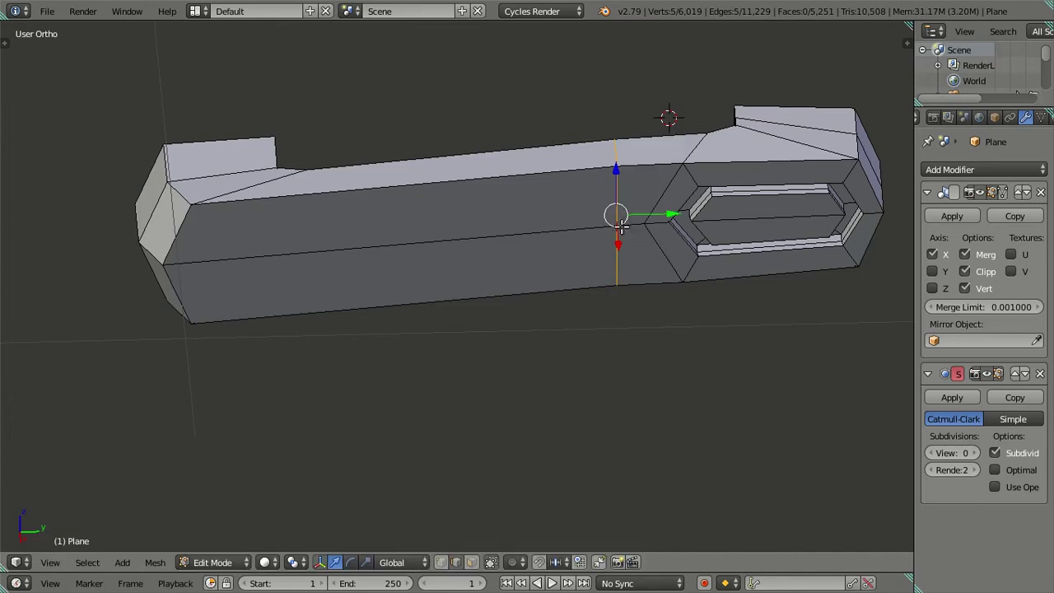
pyautogui.moveTo(616, 213); pyautogui.dragTo(633, 195)
pyautogui.press('z')
pyautogui.scroll(3)
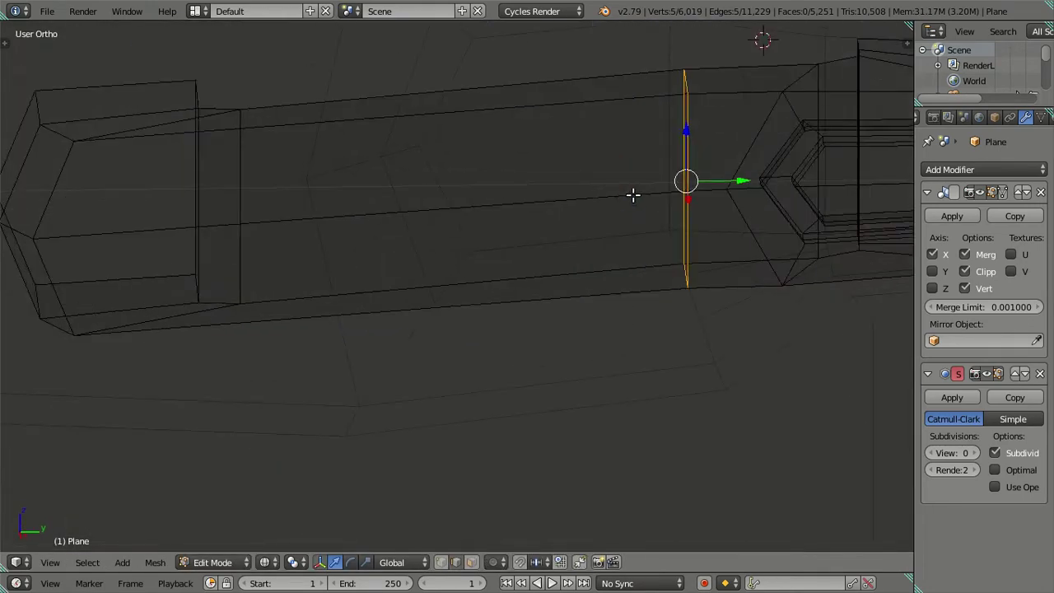
pyautogui.scroll(3)
pyautogui.scroll(3)
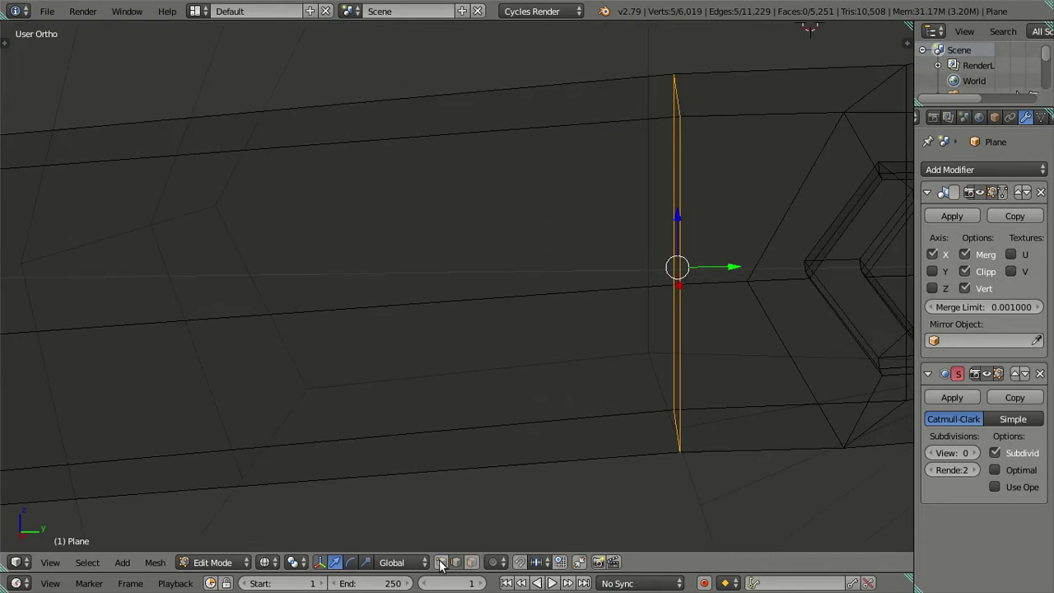
pyautogui.hotkey('shift', 'ctrl', 'm')
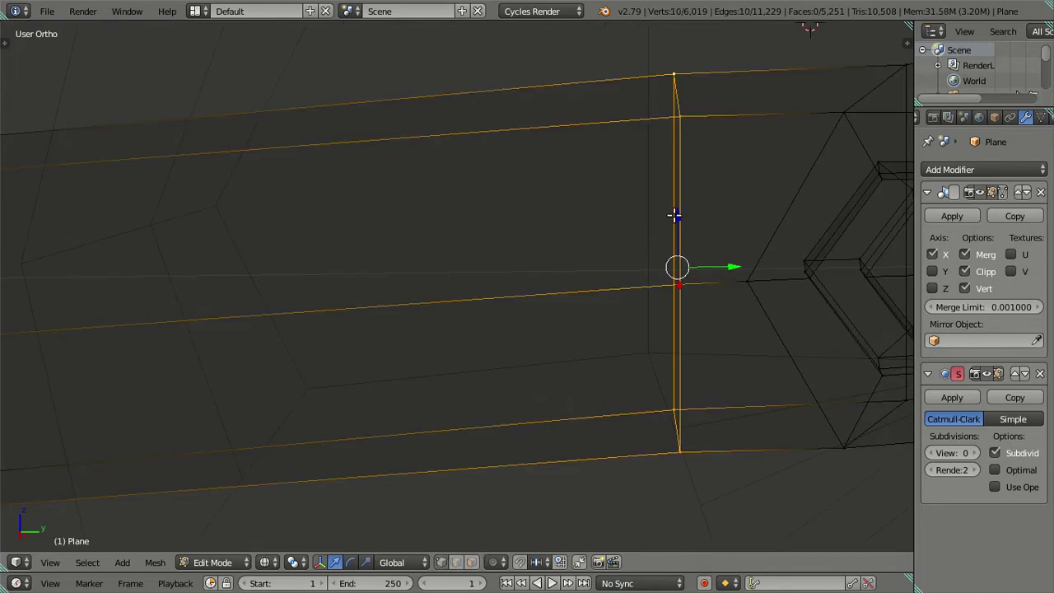
pyautogui.press('z')
pyautogui.scroll(-3)
pyautogui.moveTo(451, 563); pyautogui.dragTo(626, 391)
pyautogui.press('z')
pyautogui.scroll(3)
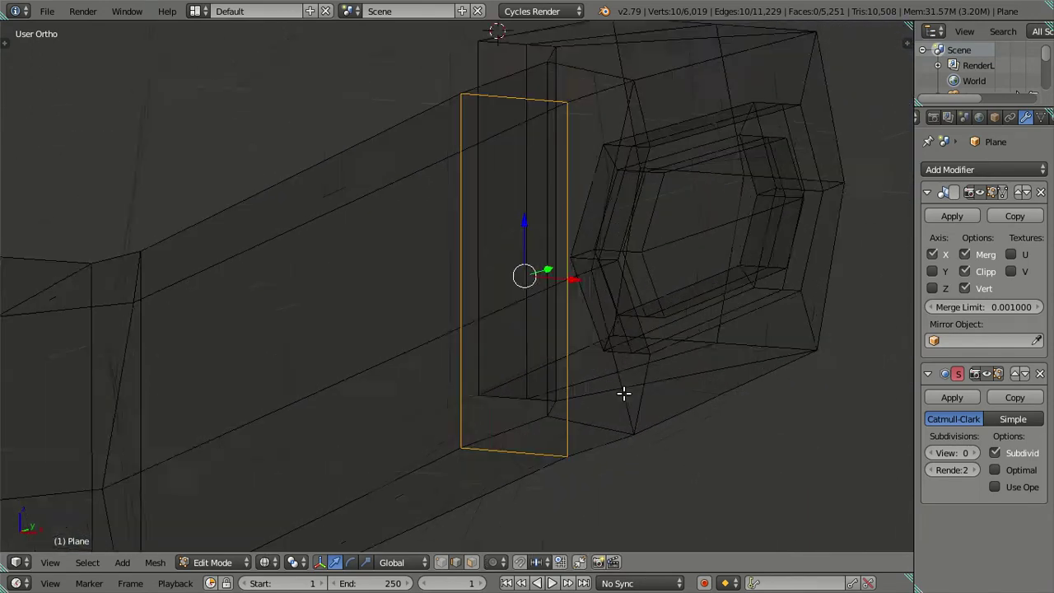
pyautogui.scroll(3)
# Step: Shrink the band slightly, then narrow it to about 0.93 along X and return to Object Mode
pyautogui.press('s')
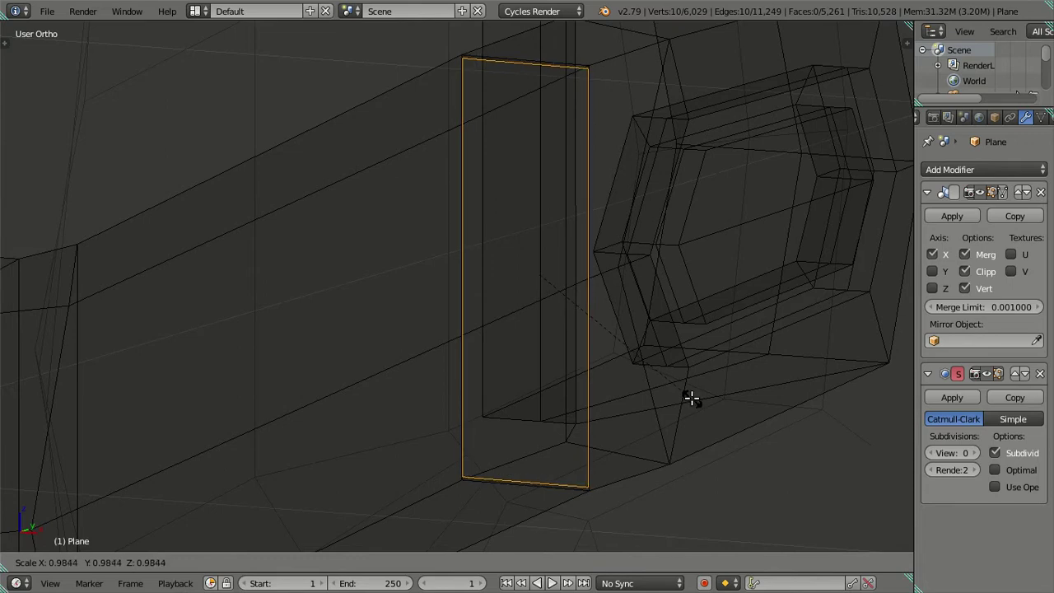
pyautogui.click(691, 397)
pyautogui.press('s')
pyautogui.press('x')
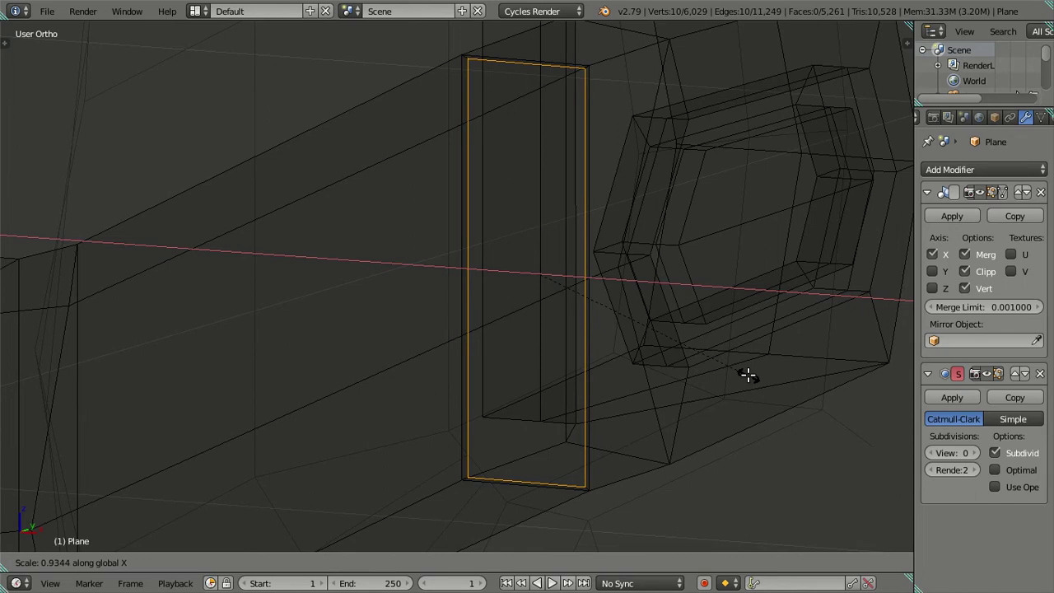
pyautogui.click(746, 374)
pyautogui.press('z')
pyautogui.press('Tab')
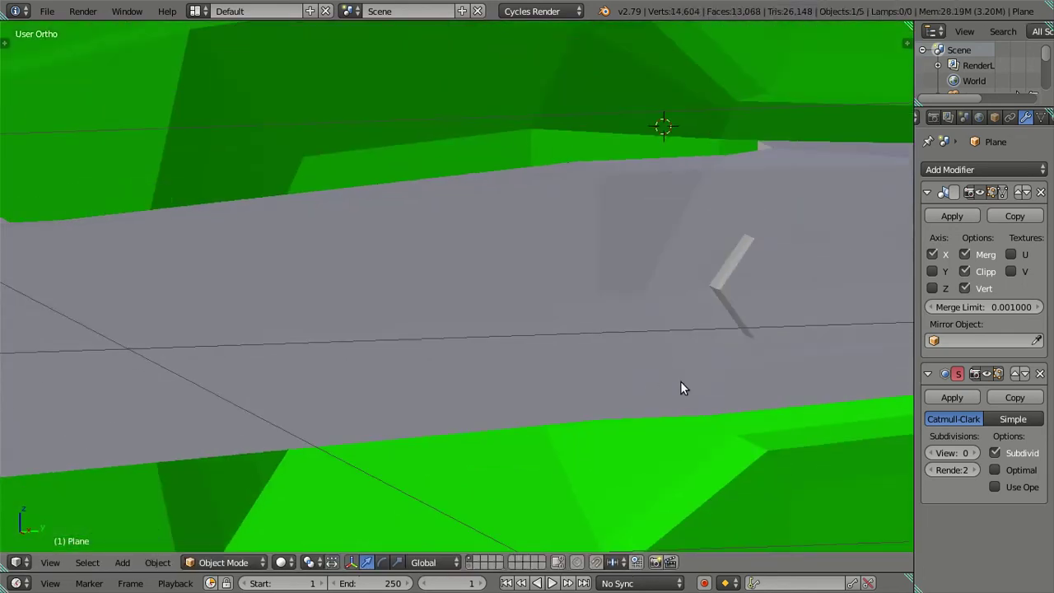
# Step: Set the Subdivision Surface viewport level to 2 and show the Tool Shelf, viewing the handle on the door
pyautogui.click(974, 453)
pyautogui.scroll(-3)
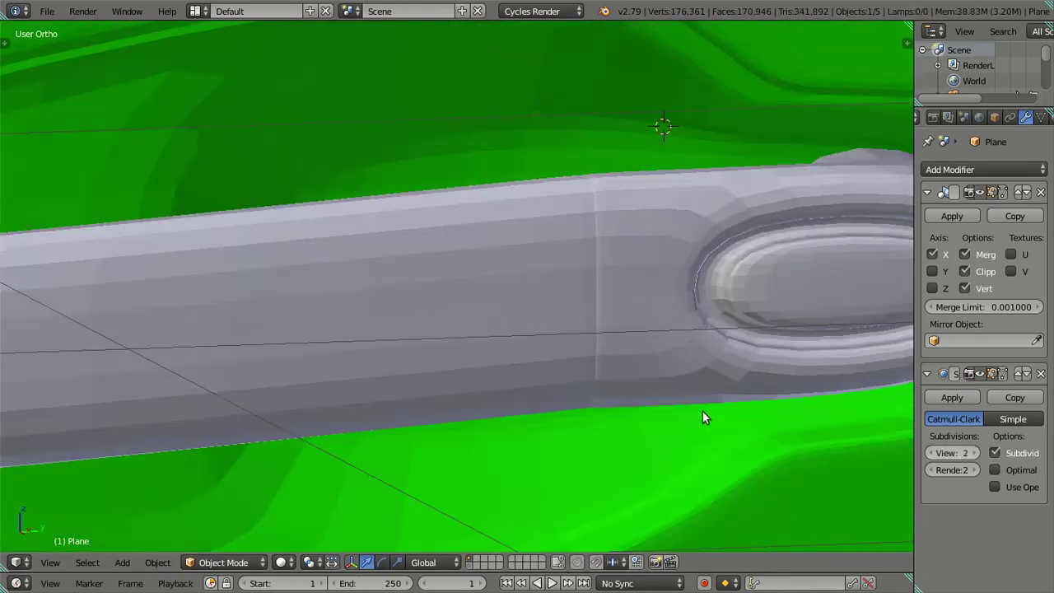
pyautogui.scroll(-3)
pyautogui.scroll(-3)
pyautogui.moveTo(633, 325); pyautogui.dragTo(562, 238)
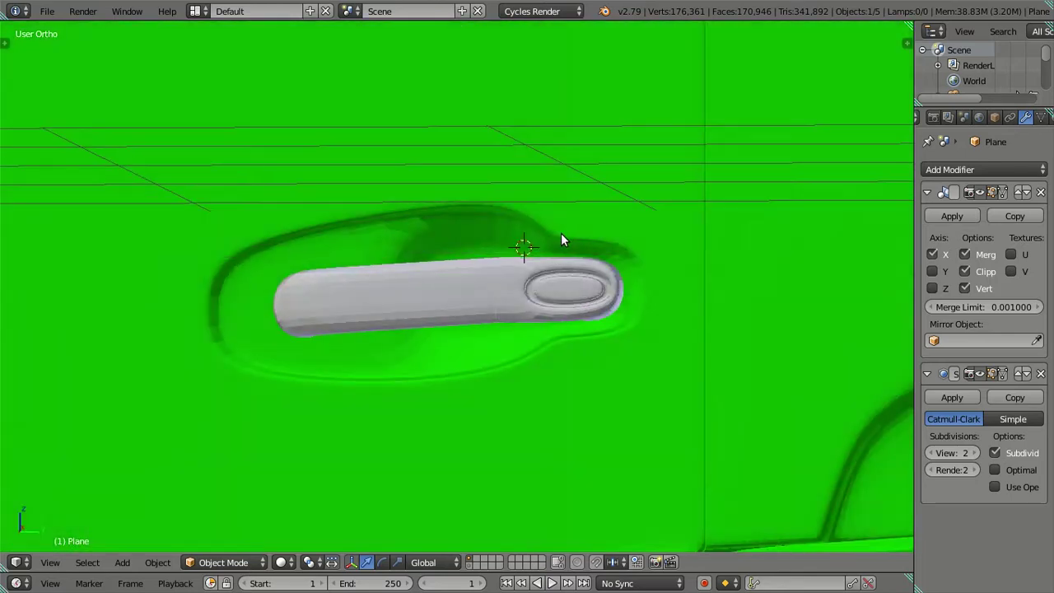
pyautogui.scroll(-3)
pyautogui.scroll(-3)
pyautogui.press('t')
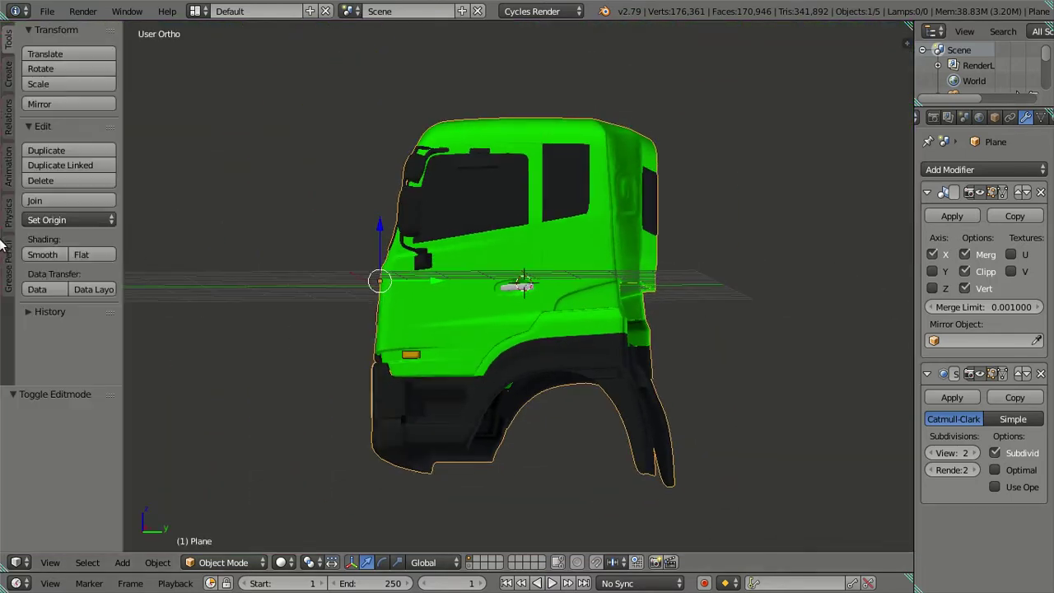
pyautogui.scroll(3)
pyautogui.moveTo(605, 301); pyautogui.dragTo(494, 346)
pyautogui.scroll(3)
pyautogui.scroll(3)
pyautogui.moveTo(553, 329); pyautogui.dragTo(658, 303)
# Step: Add a two-cut loop across the handle end and check the smoothed result in object mode
pyautogui.press('Tab')
pyautogui.scroll(3)
pyautogui.scroll(3)
pyautogui.scroll(3)
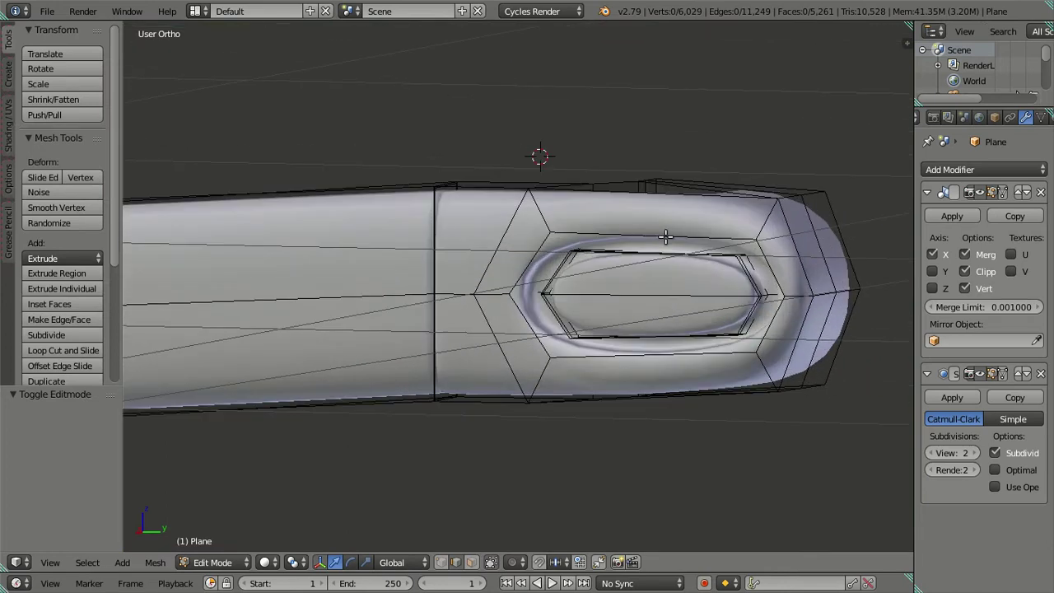
pyautogui.hotkey('ctrl', 'r')
pyautogui.scroll(3)
pyautogui.click(665, 236)
pyautogui.rightClick(665, 236)
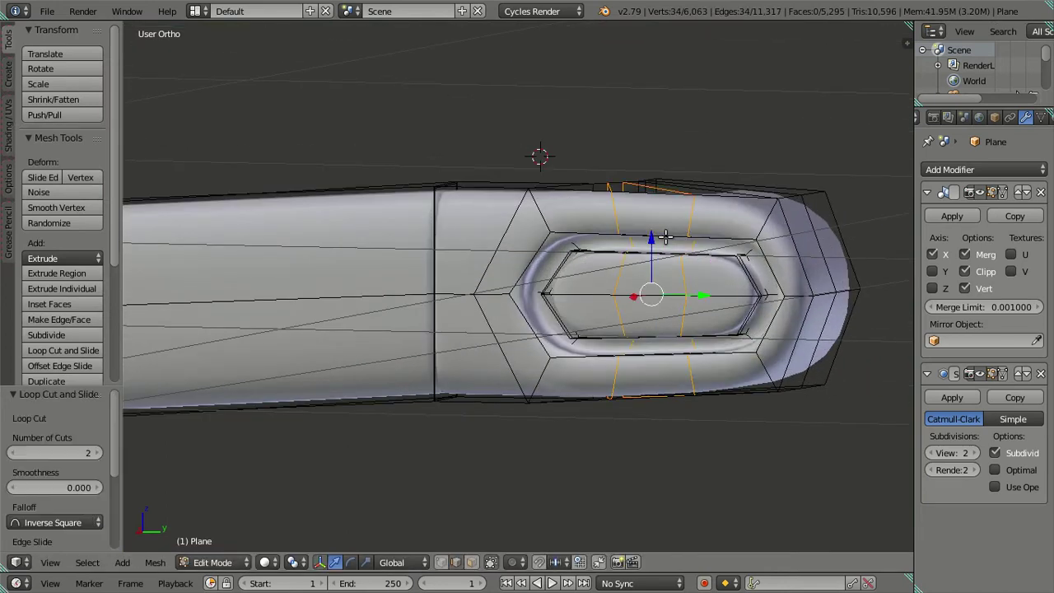
pyautogui.press('a')
pyautogui.moveTo(635, 285); pyautogui.dragTo(494, 264)
pyautogui.press('Tab')
# Step: From a straight side view, re-enter edit mode and undo the two extra edge loops
pyautogui.scroll(-3)
pyautogui.scroll(-3)
pyautogui.press('KP_3')
pyautogui.scroll(3)
pyautogui.scroll(3)
pyautogui.scroll(3)
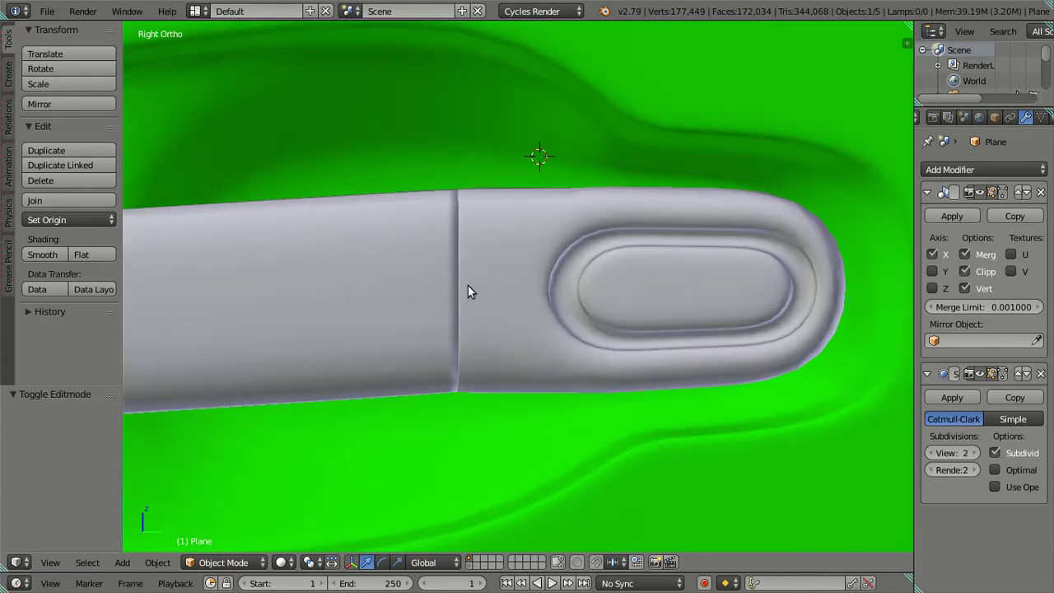
pyautogui.press('t')
pyautogui.press('Tab')
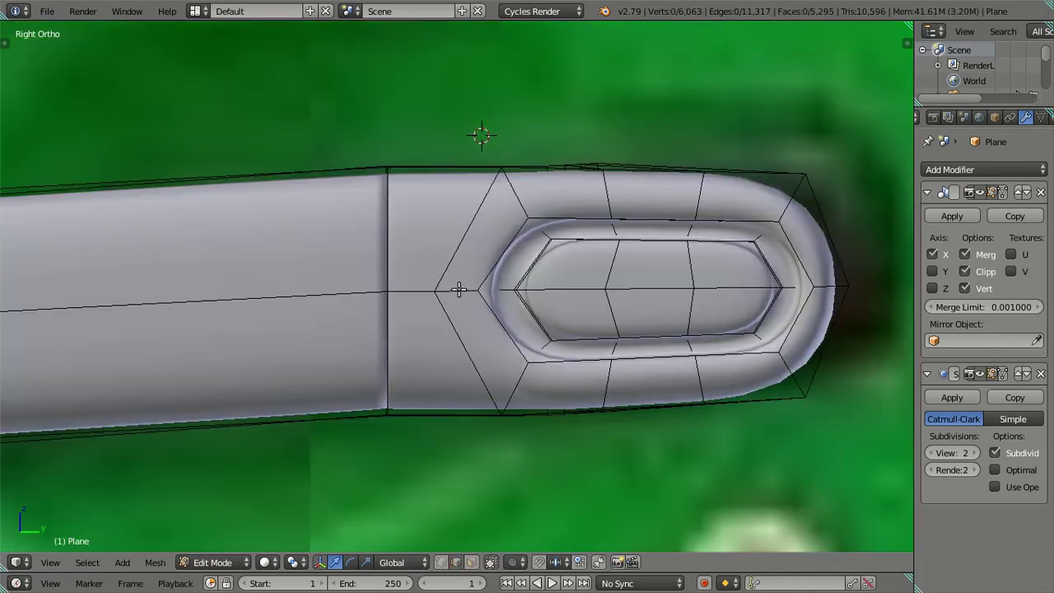
pyautogui.scroll(-3)
pyautogui.scroll(3)
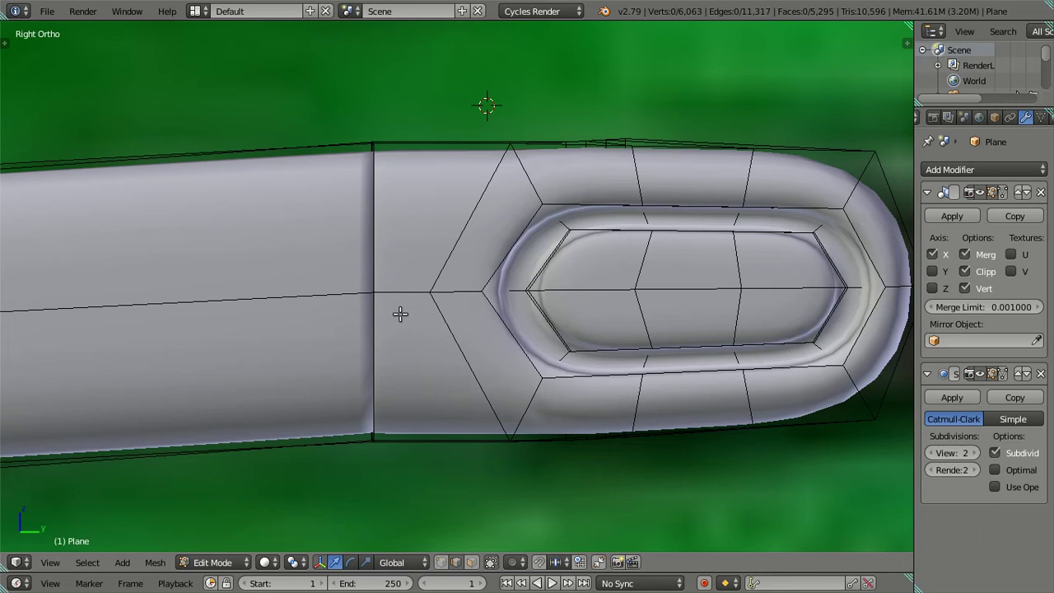
pyautogui.hotkey('ctrl', 'z')
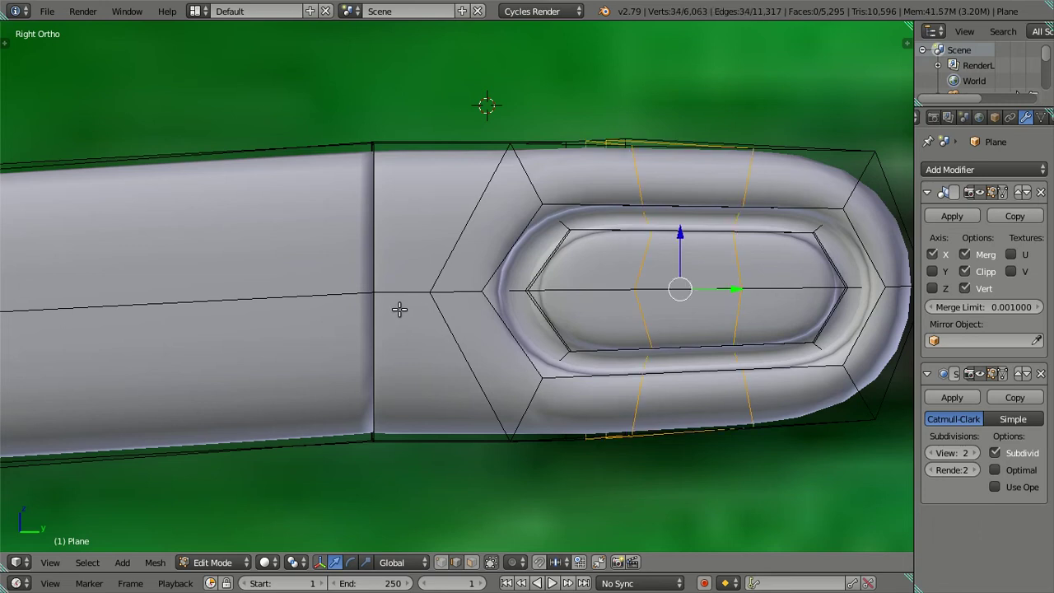
pyautogui.hotkey('ctrl', 'shift', 'z')
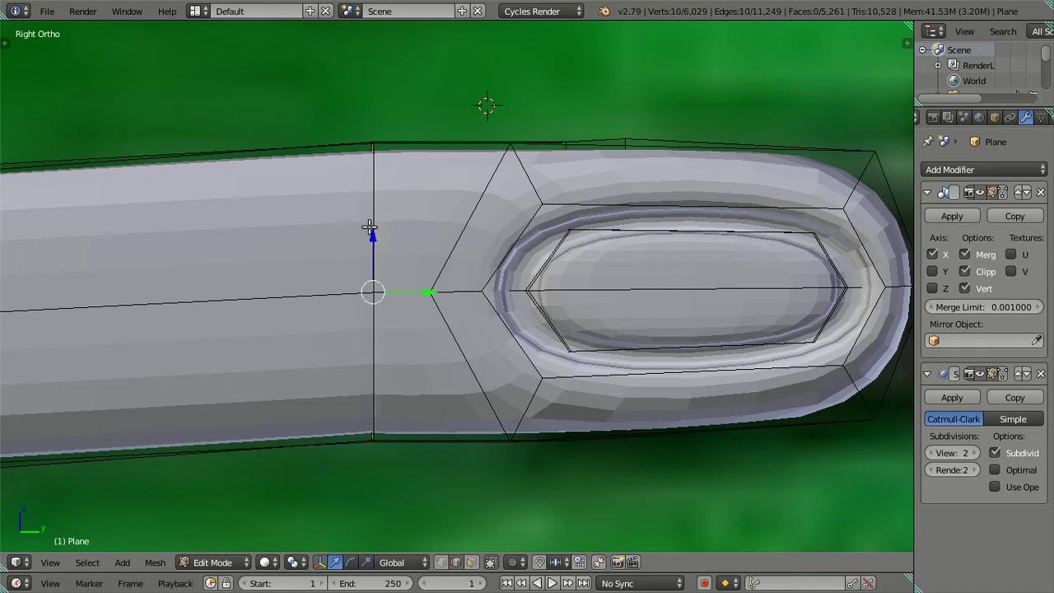
# Step: Cancel a trial move and select the edge loop at the grip seam in wireframe
pyautogui.moveTo(369, 227); pyautogui.dragTo(369, 234)
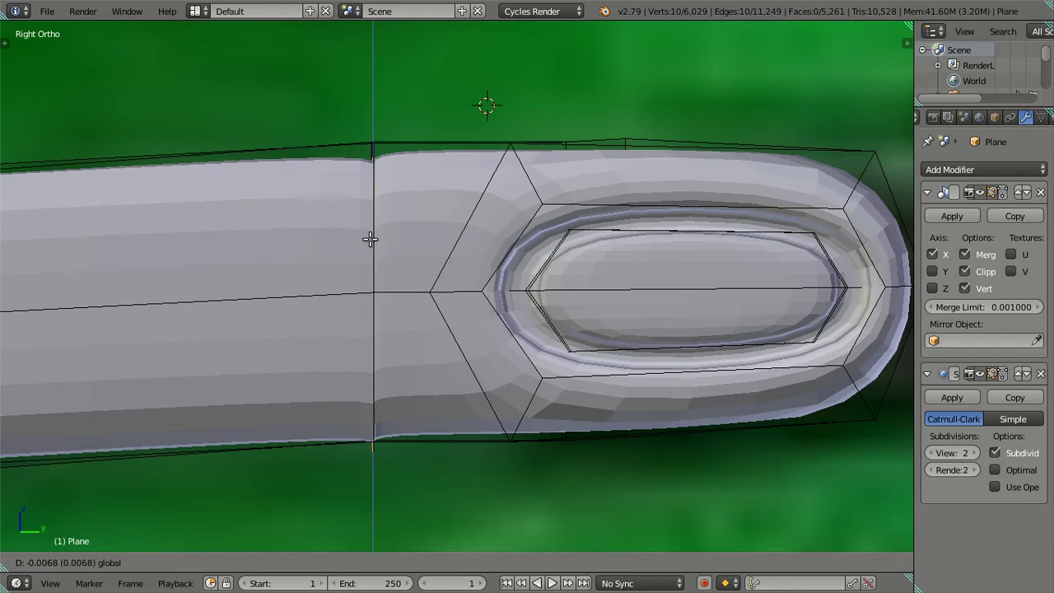
pyautogui.rightClick(372, 253)
pyautogui.rightClick(404, 262)
pyautogui.moveTo(404, 261); pyautogui.dragTo(450, 273)
pyautogui.press('z')
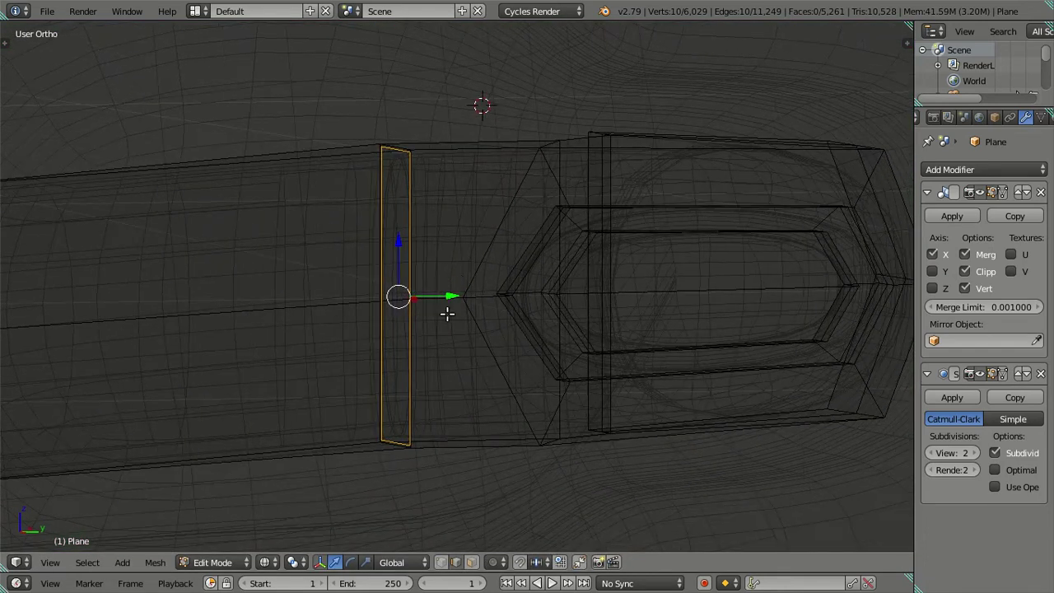
pyautogui.scroll(3)
pyautogui.scroll(3)
pyautogui.scroll(3)
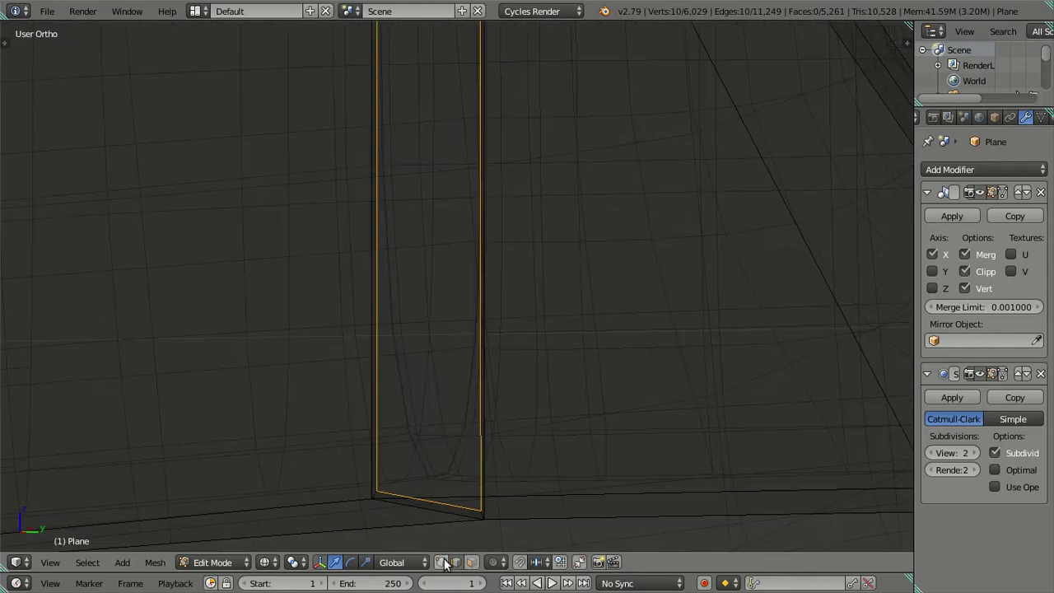
# Step: Add the neighbouring edge loops and lower them slightly from a straight side view
pyautogui.rightClick(455, 514)
pyautogui.rightClick(457, 514)
pyautogui.press('KP_3')
pyautogui.press('z')
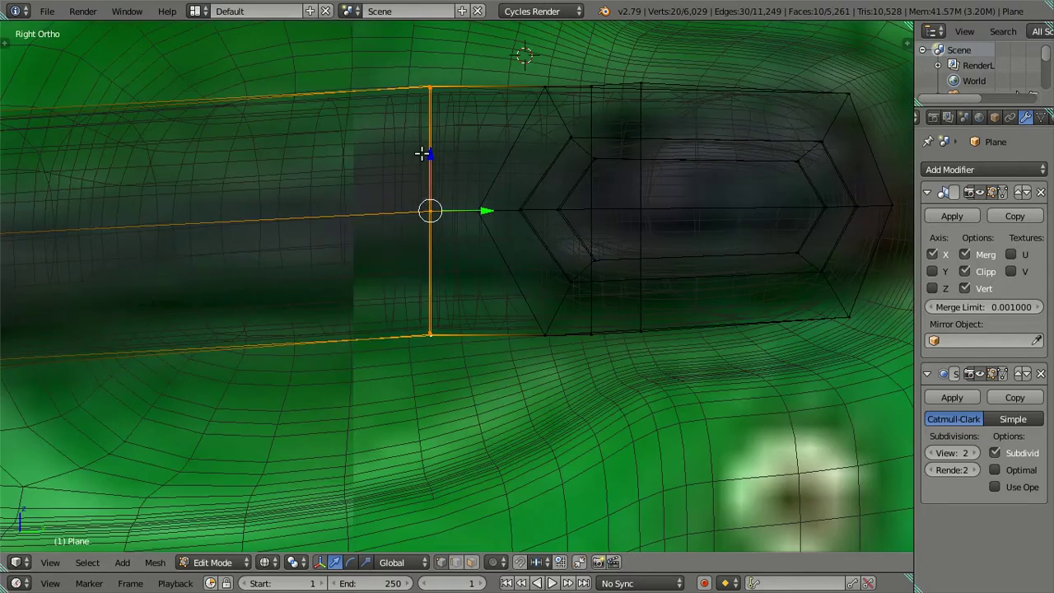
pyautogui.press('z')
pyautogui.moveTo(432, 145); pyautogui.dragTo(438, 149)
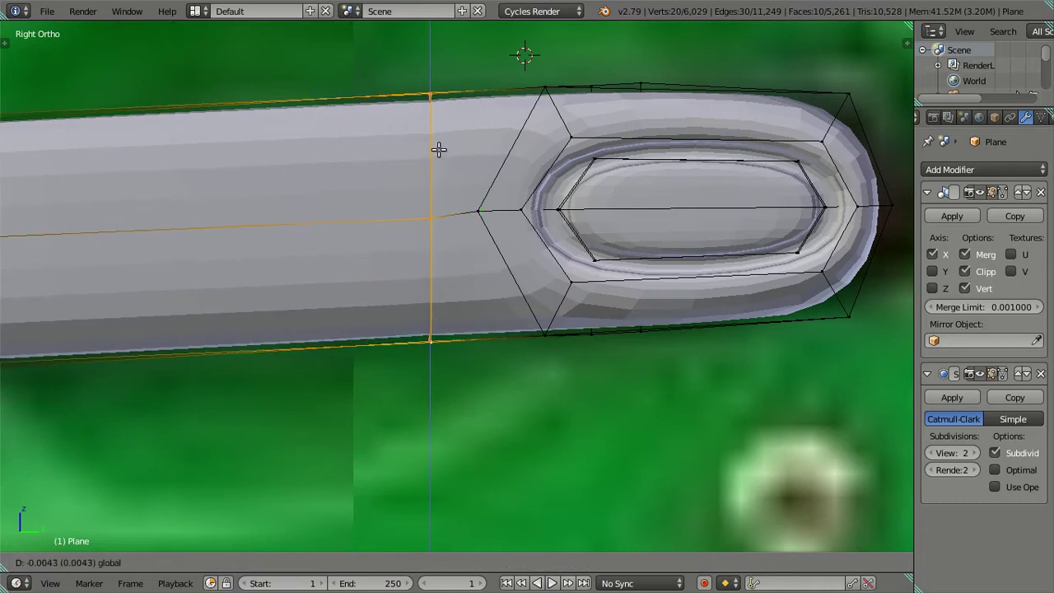
pyautogui.moveTo(438, 149); pyautogui.dragTo(430, 147)
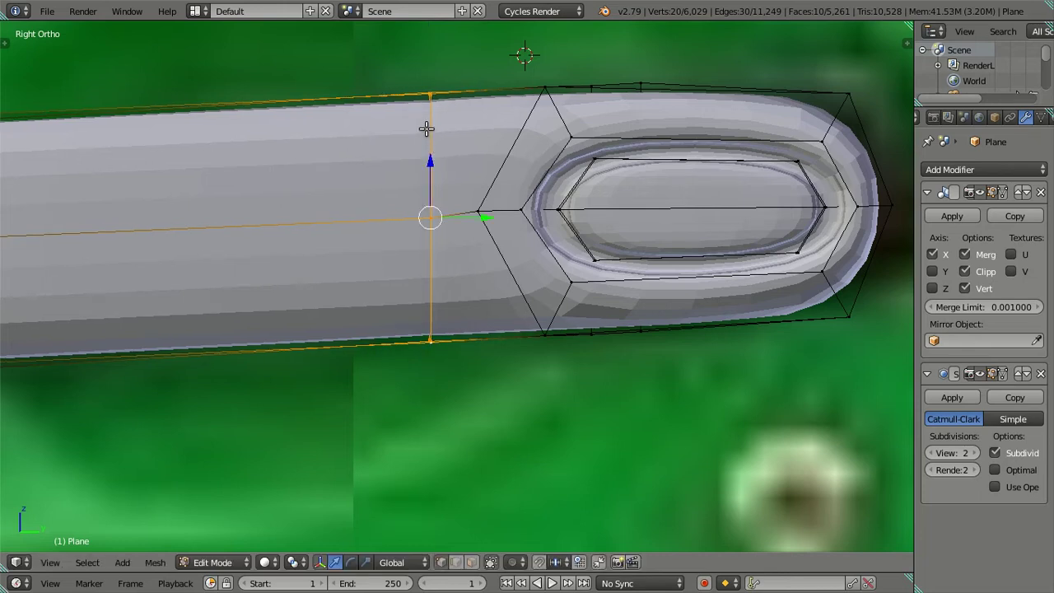
# Step: Raise the remaining grip edge loop about 0.004 units, then deselect and return to solid shading
pyautogui.press('z')
pyautogui.moveTo(441, 87); pyautogui.dragTo(431, 99)
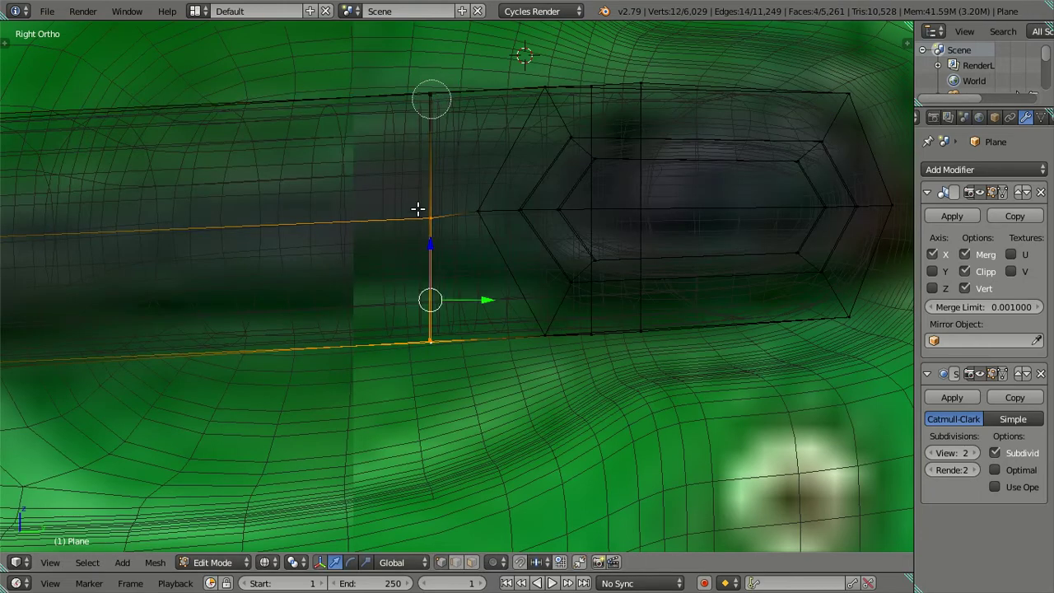
pyautogui.middleClick(426, 332)
pyautogui.scroll(3)
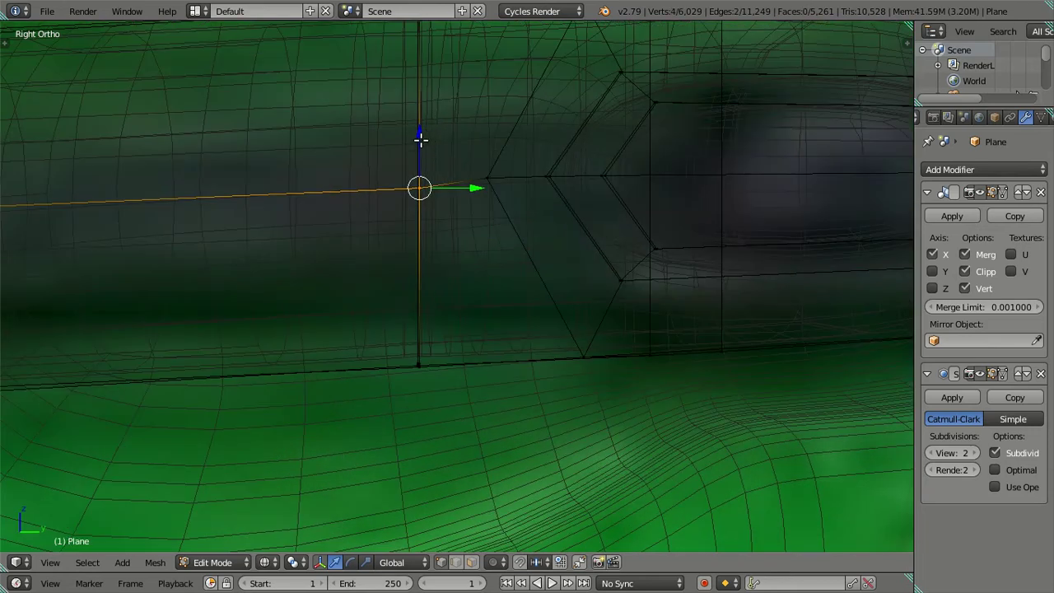
pyautogui.moveTo(418, 134); pyautogui.dragTo(419, 127)
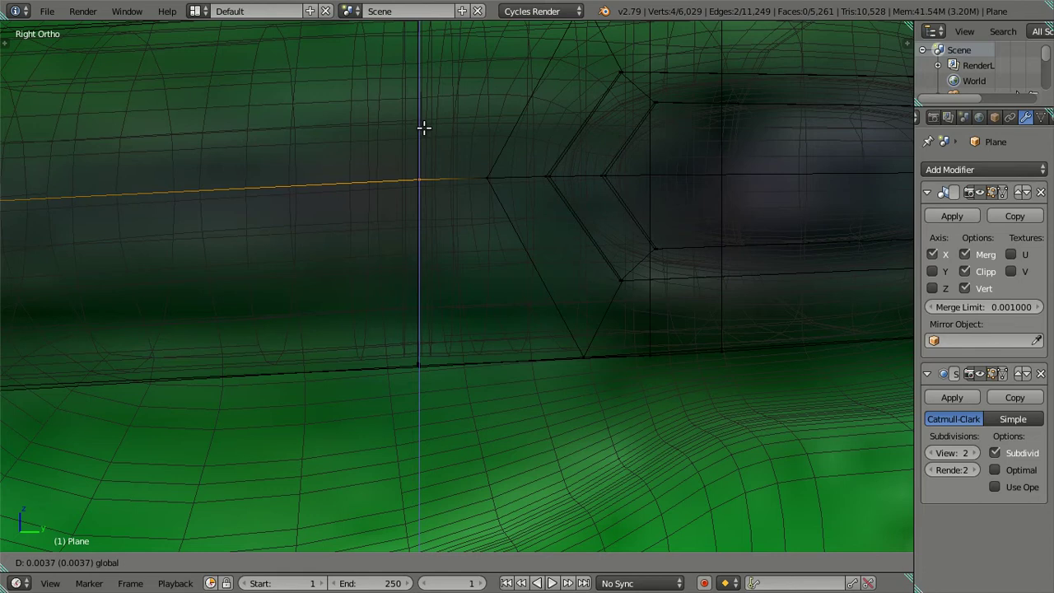
pyautogui.moveTo(426, 127); pyautogui.dragTo(427, 132)
pyautogui.scroll(-3)
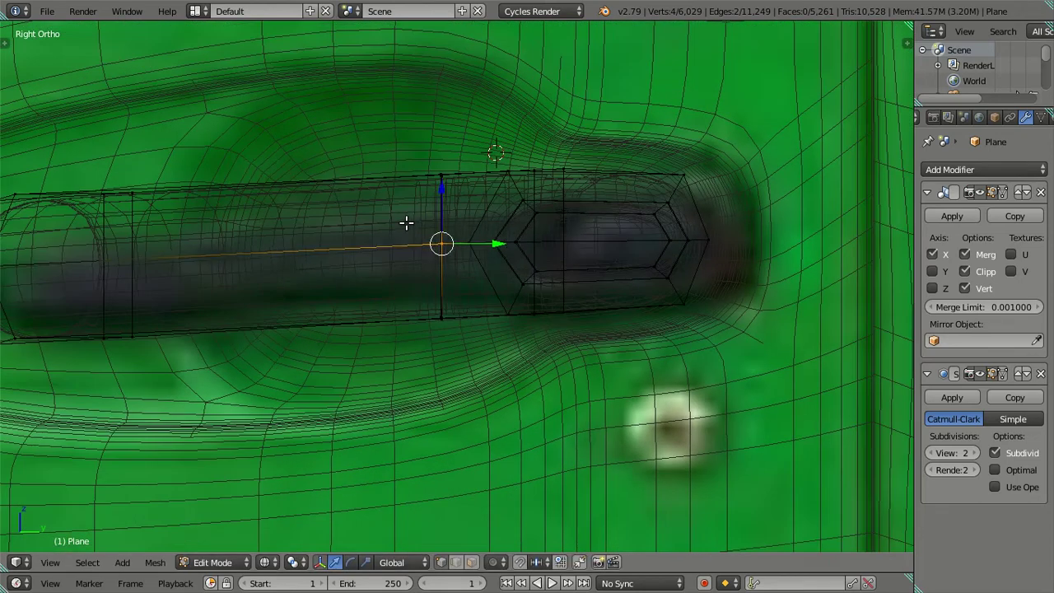
pyautogui.press('a')
pyautogui.press('z')
pyautogui.scroll(-3)
pyautogui.moveTo(369, 264); pyautogui.dragTo(431, 285)
pyautogui.scroll(3)
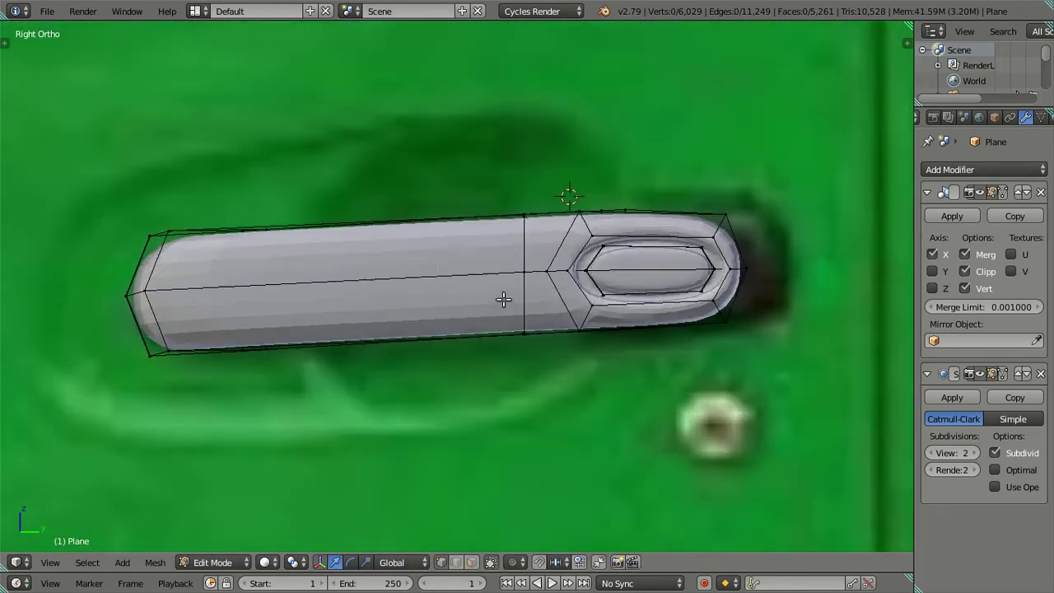
pyautogui.scroll(3)
# Step: Add two evenly spaced loop cuts across the handle's rounded end
pyautogui.hotkey('ctrl', 'r')
pyautogui.scroll(3)
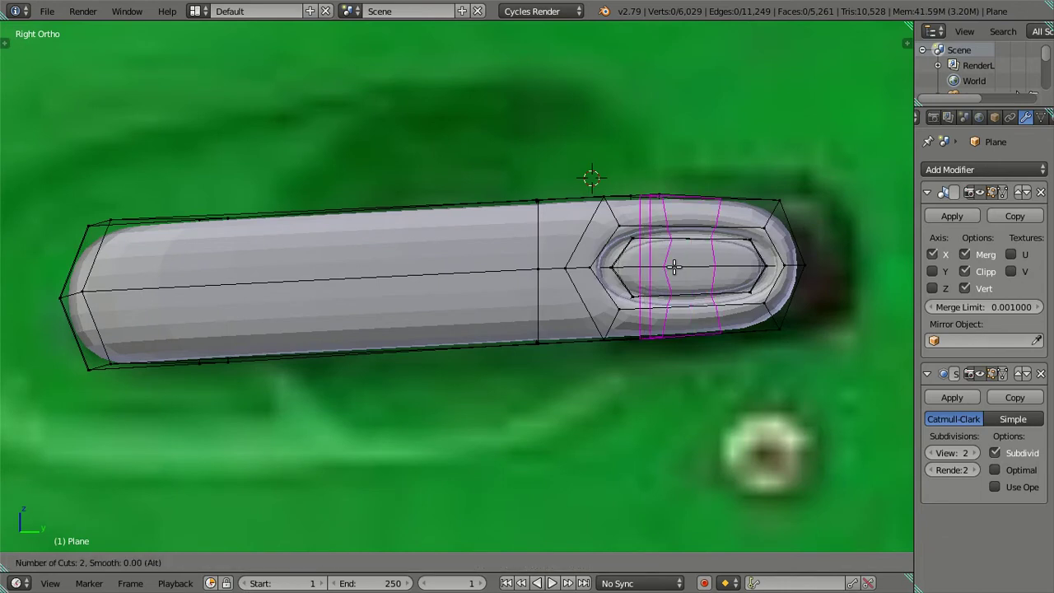
pyautogui.click(673, 265)
pyautogui.rightClick(657, 317)
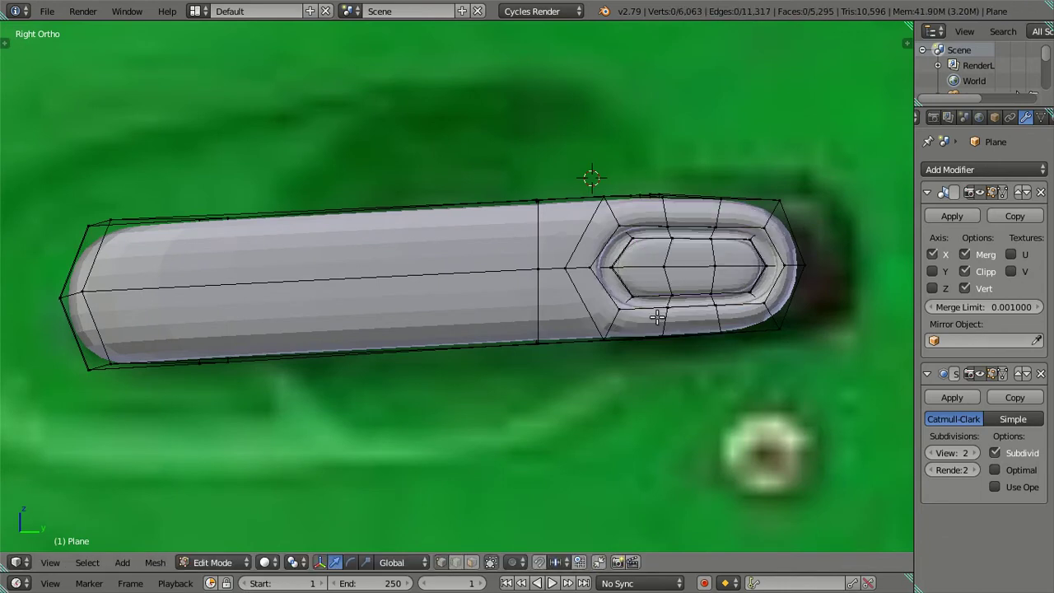
# Step: Scale the new edge loop beside the oval inset to about 1.03 along Z
pyautogui.moveTo(695, 284); pyautogui.dragTo(536, 291)
pyautogui.scroll(3)
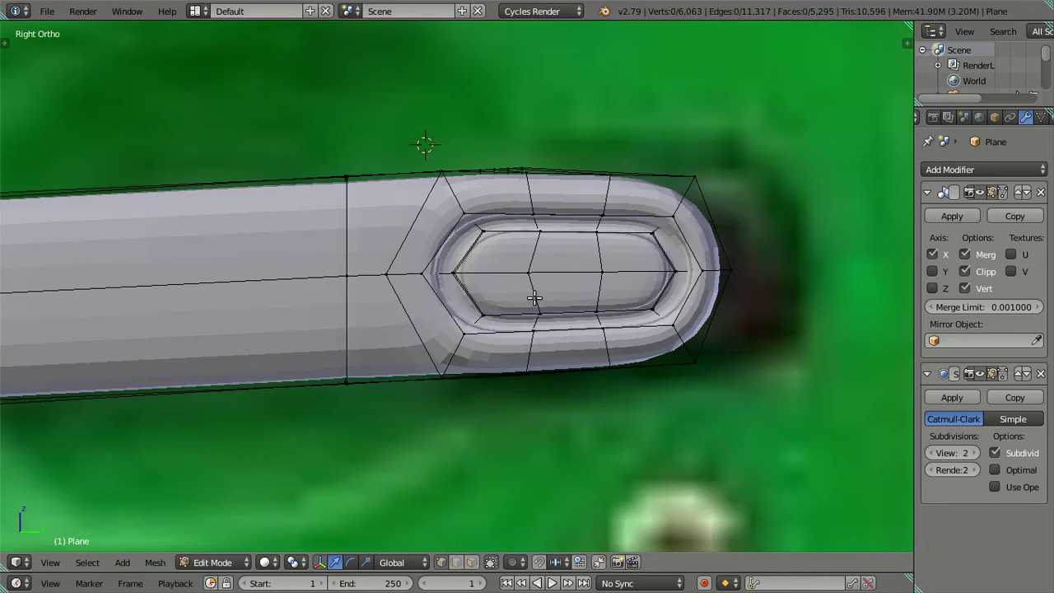
pyautogui.scroll(3)
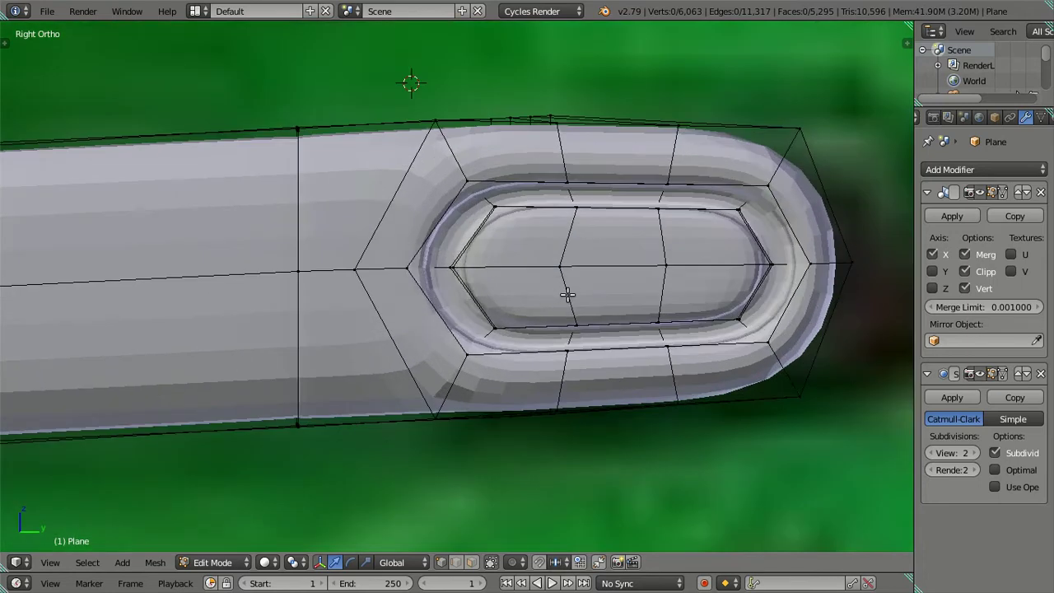
pyautogui.rightClick(672, 290)
pyautogui.press('s')
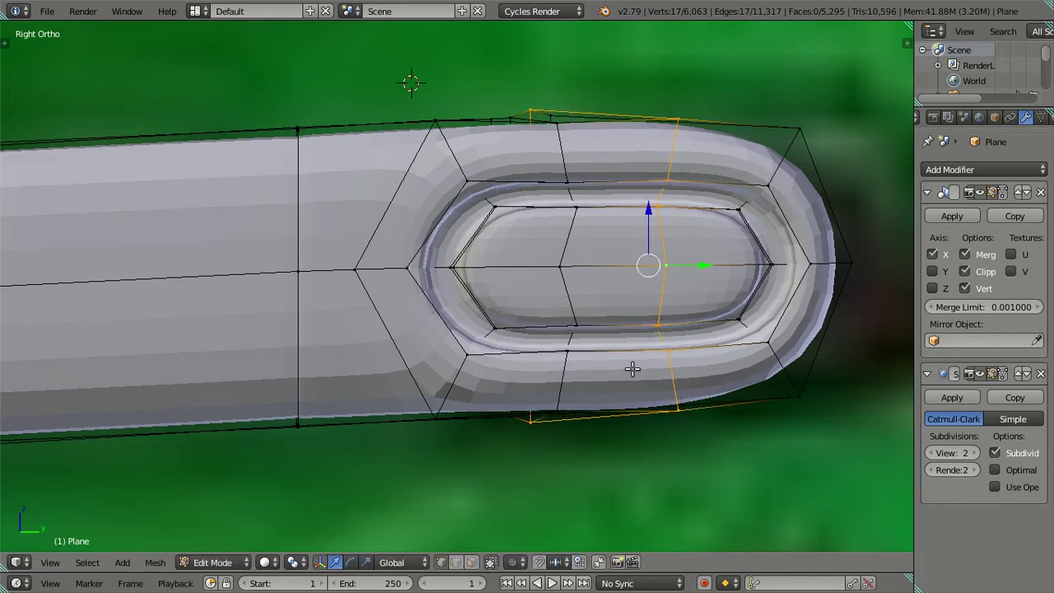
pyautogui.moveTo(574, 288); pyautogui.dragTo(369, 157)
pyautogui.scroll(-3)
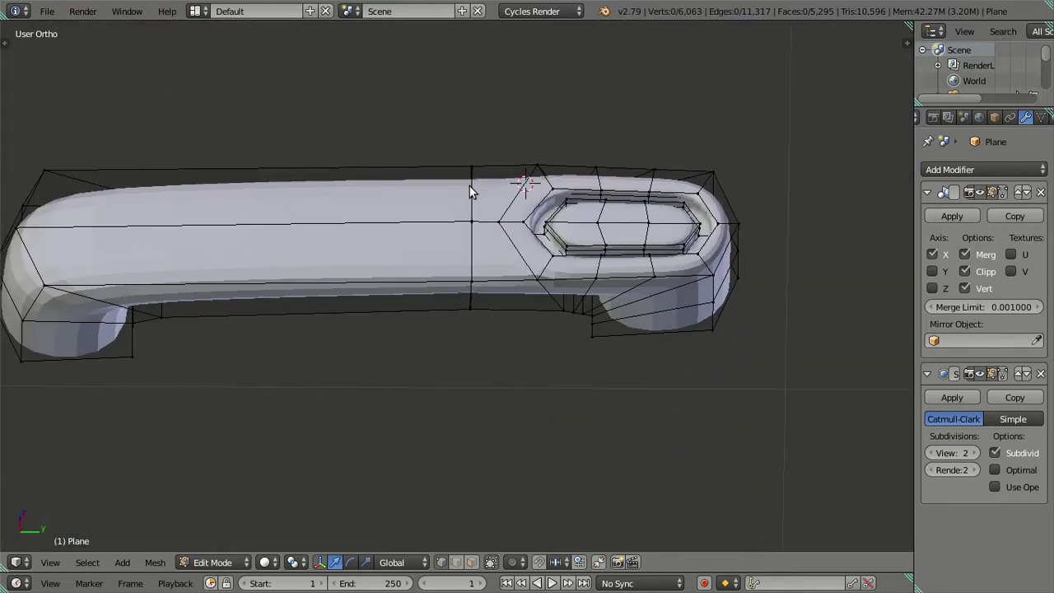
# Step: Switch to object mode and orbit around the handle on the green door and cab corner
pyautogui.press('Tab')
pyautogui.moveTo(471, 197); pyautogui.dragTo(679, 311)
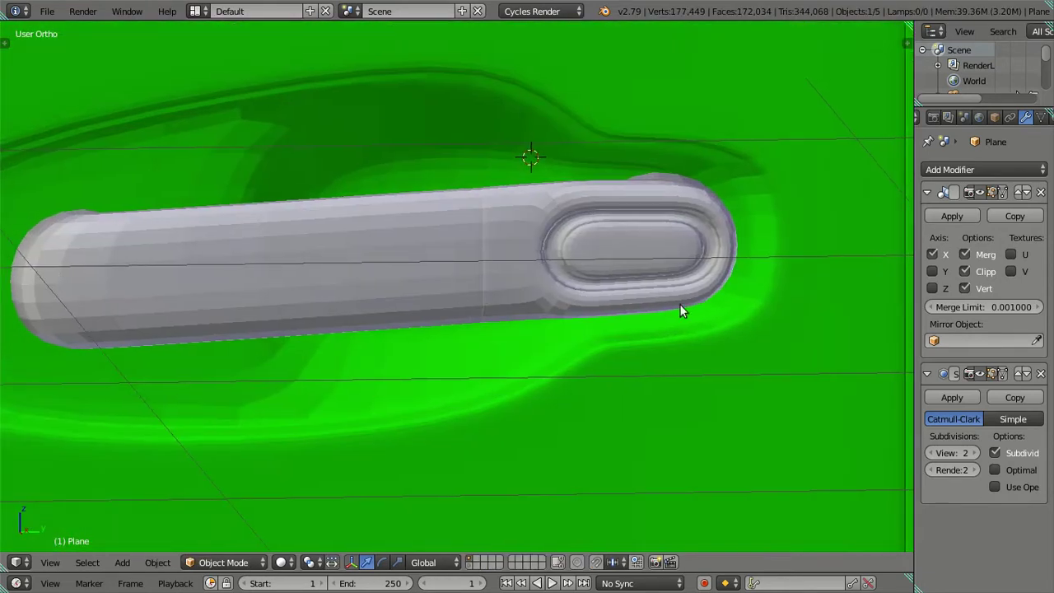
pyautogui.scroll(-3)
pyautogui.scroll(-3)
pyautogui.moveTo(557, 284); pyautogui.dragTo(206, 245)
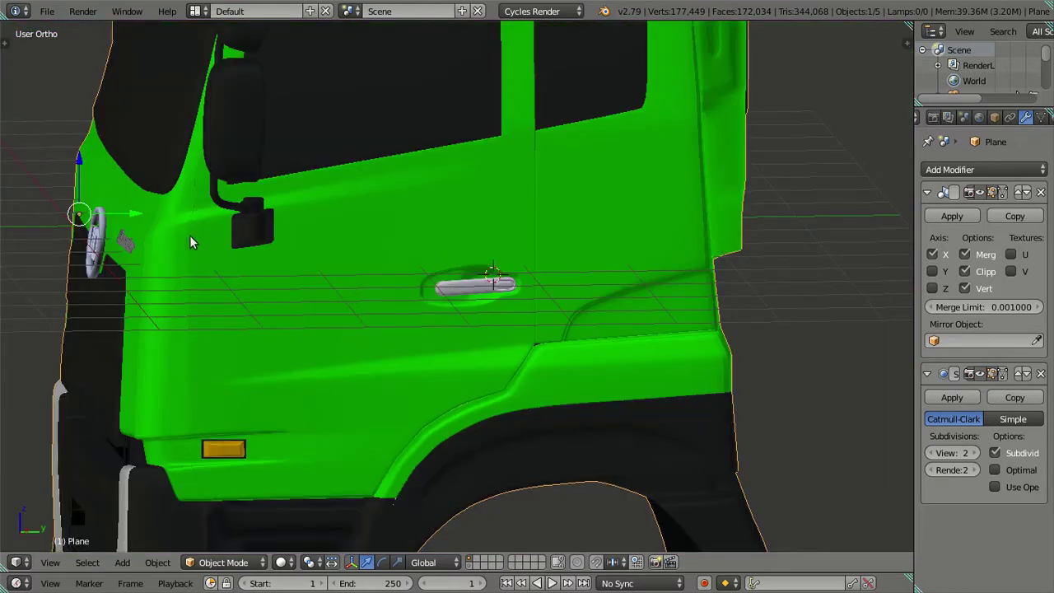
# Step: Show the tool shelf, inspect the handle from below, and re-enter edit mode
pyautogui.press('t')
pyautogui.scroll(3)
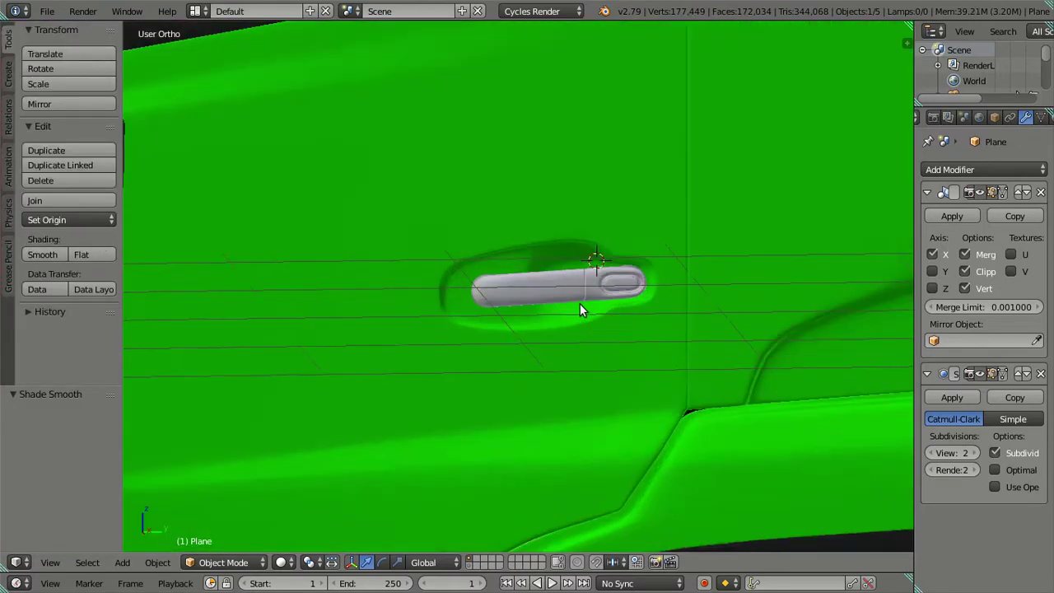
pyautogui.scroll(3)
pyautogui.scroll(3)
pyautogui.moveTo(585, 368); pyautogui.dragTo(445, 375)
pyautogui.scroll(3)
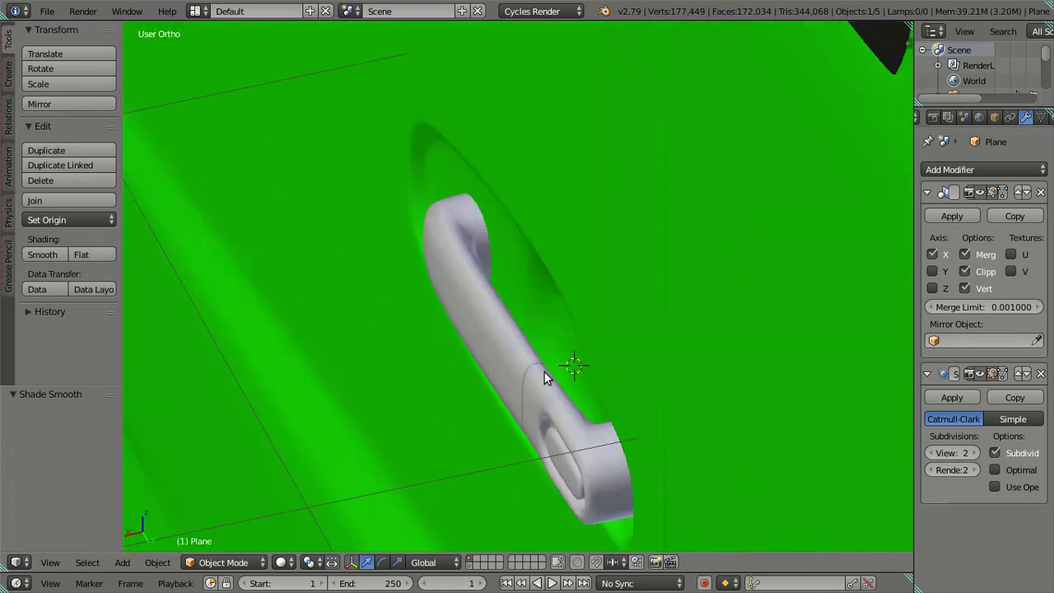
pyautogui.scroll(3)
pyautogui.scroll(3)
pyautogui.scroll(3)
pyautogui.press('Tab')
pyautogui.scroll(3)
pyautogui.scroll(-3)
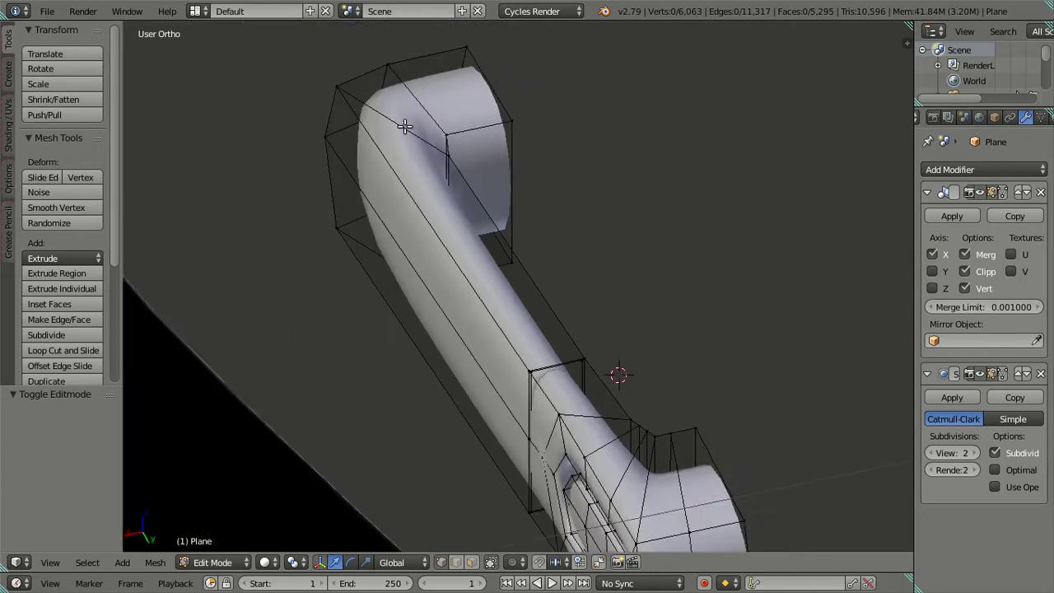
# Step: Place centred supporting loop cuts along both handle legs and the bend, then clear the selection
pyautogui.click(403, 125)
pyautogui.rightClick(403, 125)
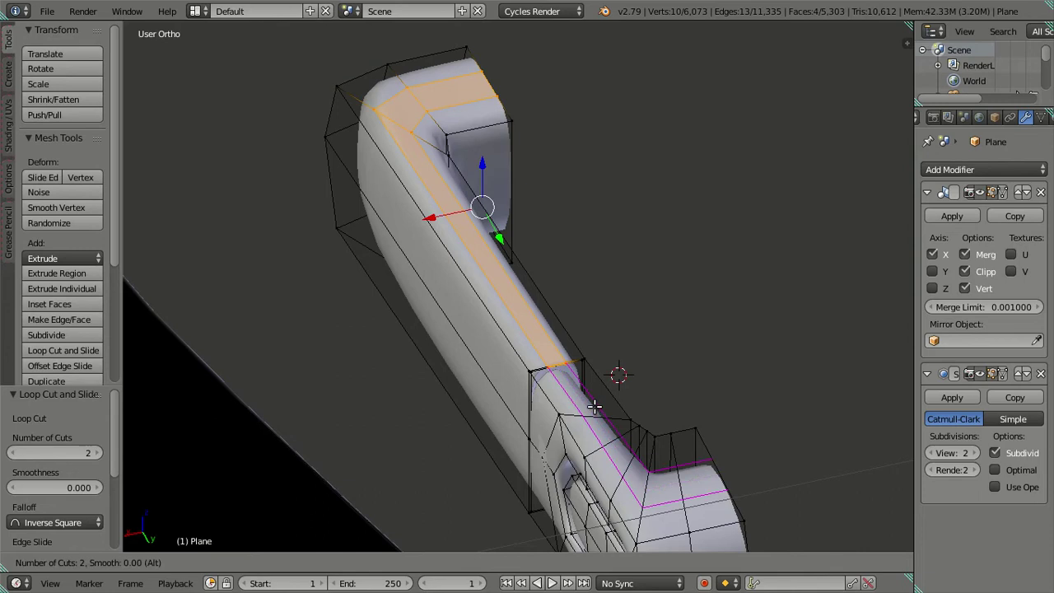
pyautogui.click(594, 405)
pyautogui.rightClick(595, 406)
pyautogui.moveTo(585, 421); pyautogui.dragTo(443, 342)
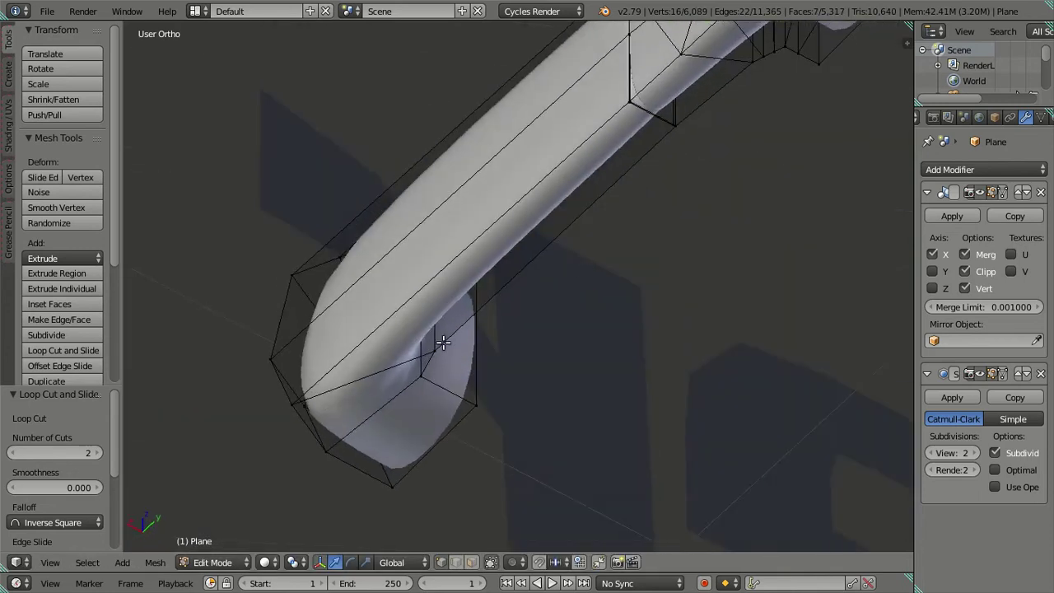
pyautogui.click(373, 358)
pyautogui.rightClick(691, 88)
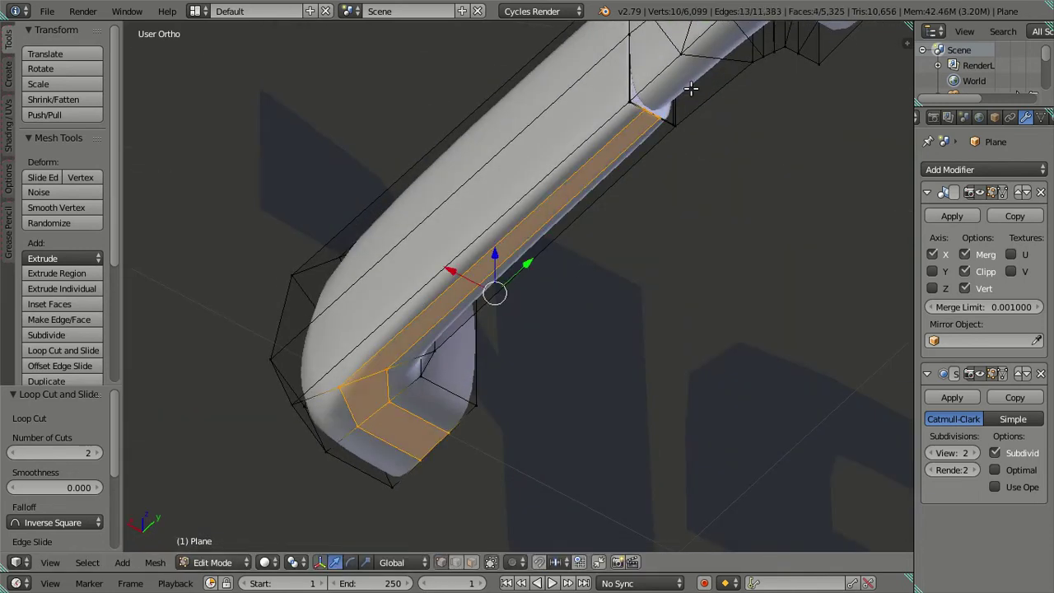
pyautogui.click(715, 54)
pyautogui.rightClick(664, 120)
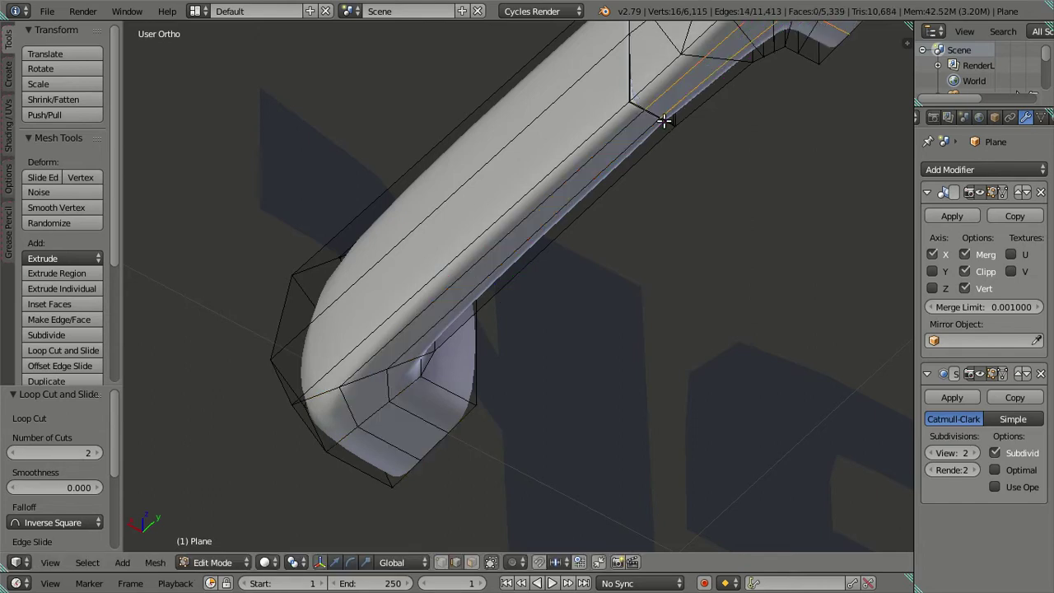
pyautogui.press('a')
pyautogui.press('Tab')
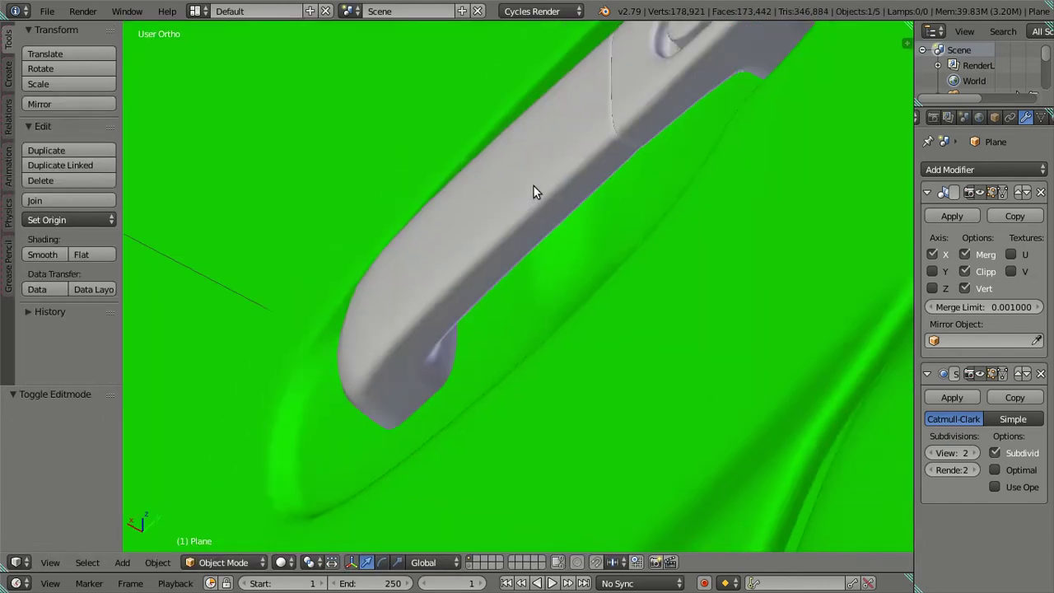
pyautogui.scroll(-3)
pyautogui.moveTo(565, 251); pyautogui.dragTo(586, 277)
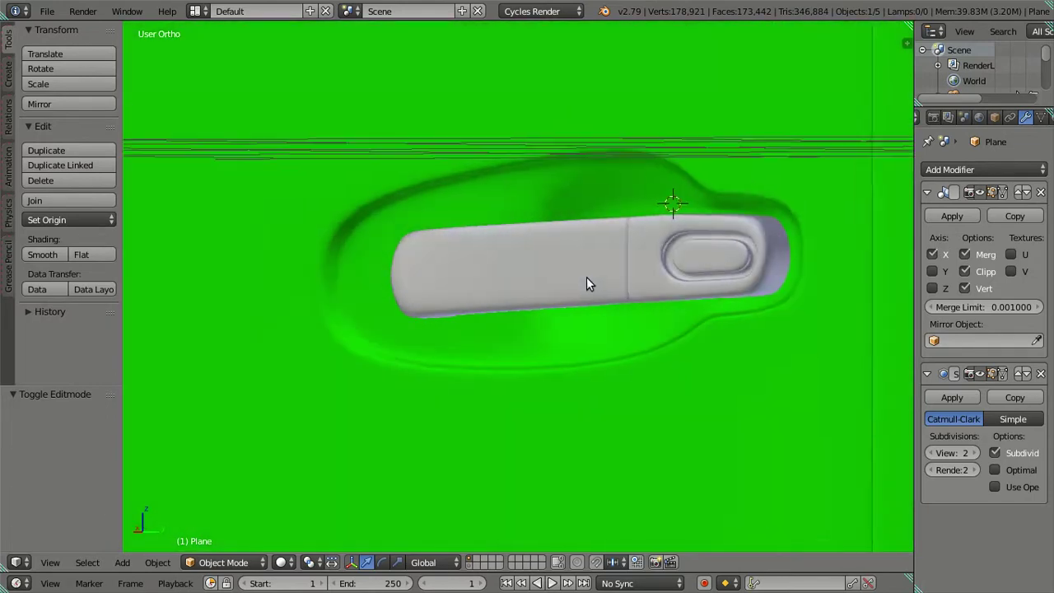
pyautogui.scroll(-3)
pyautogui.scroll(-3)
pyautogui.moveTo(482, 242); pyautogui.dragTo(509, 326)
pyautogui.scroll(-3)
pyautogui.moveTo(408, 267); pyautogui.dragTo(497, 229)
pyautogui.scroll(3)
pyautogui.scroll(-3)
pyautogui.scroll(-3)
pyautogui.moveTo(474, 277); pyautogui.dragTo(425, 269)
pyautogui.scroll(3)
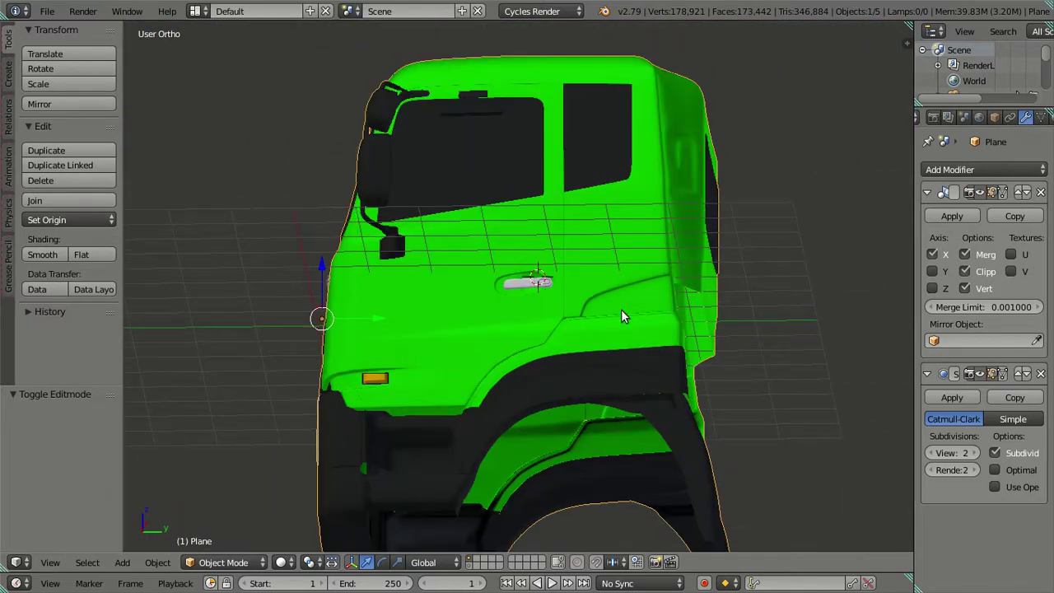
pyautogui.scroll(3)
pyautogui.scroll(3)
# Step: Select the connected handle pieces and scale them to 0.893 along Z
pyautogui.press('Tab')
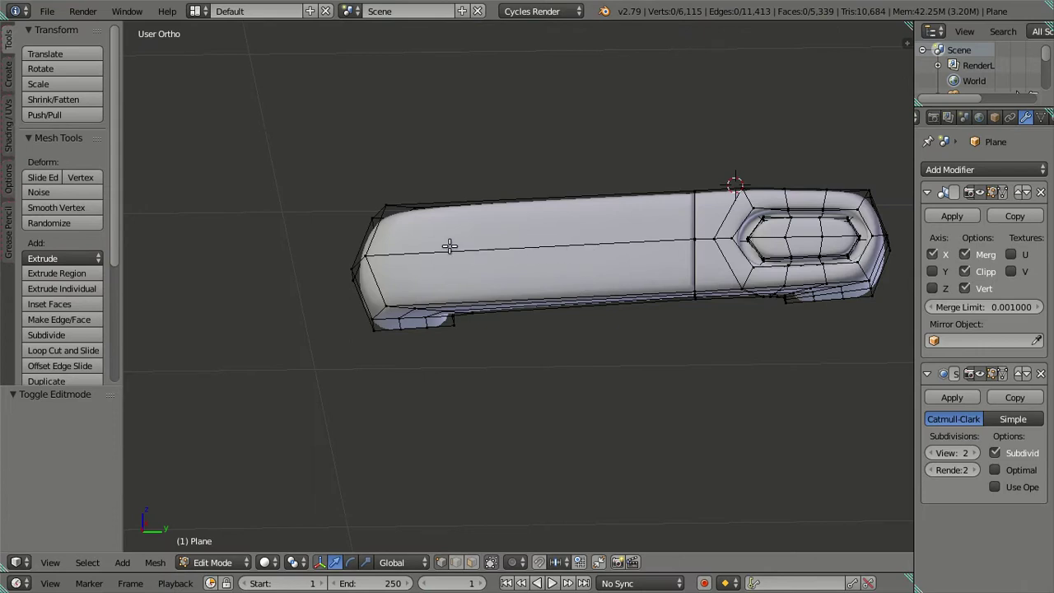
pyautogui.press('l')
pyautogui.press('l')
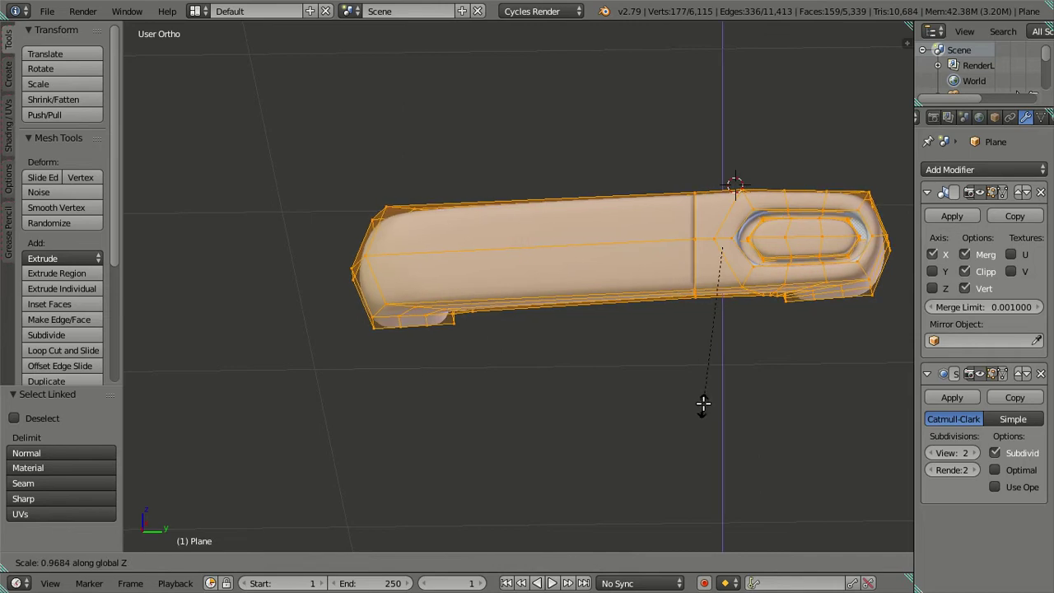
pyautogui.click(706, 389)
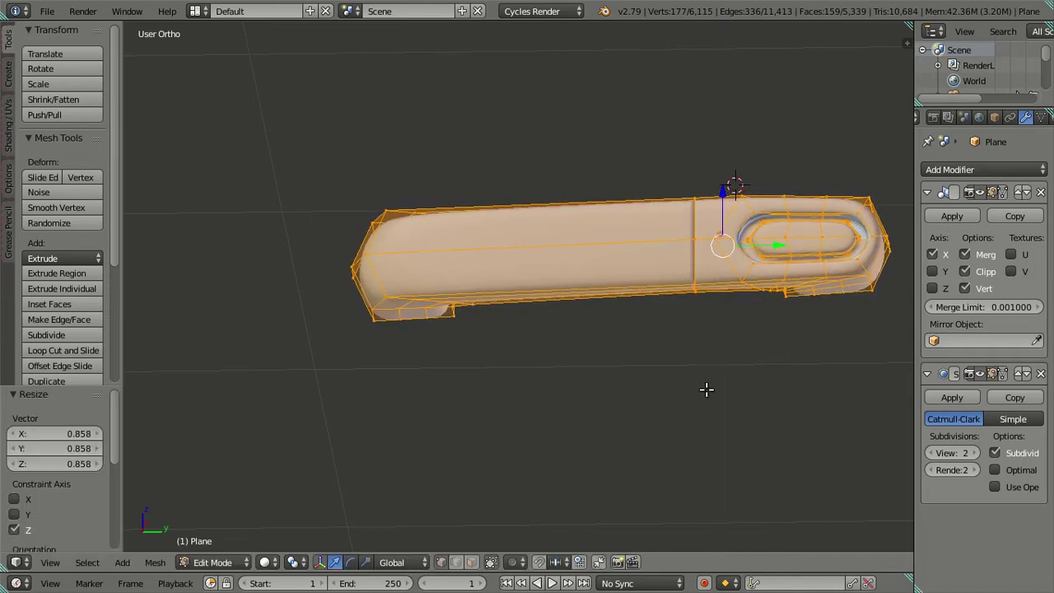
pyautogui.moveTo(565, 334); pyautogui.dragTo(604, 458)
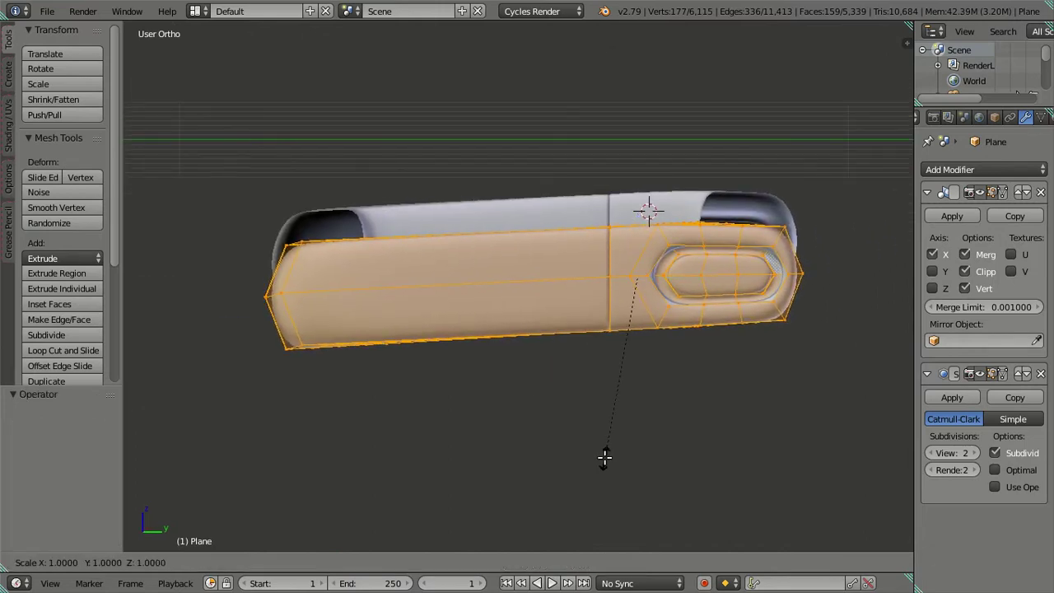
pyautogui.press('z')
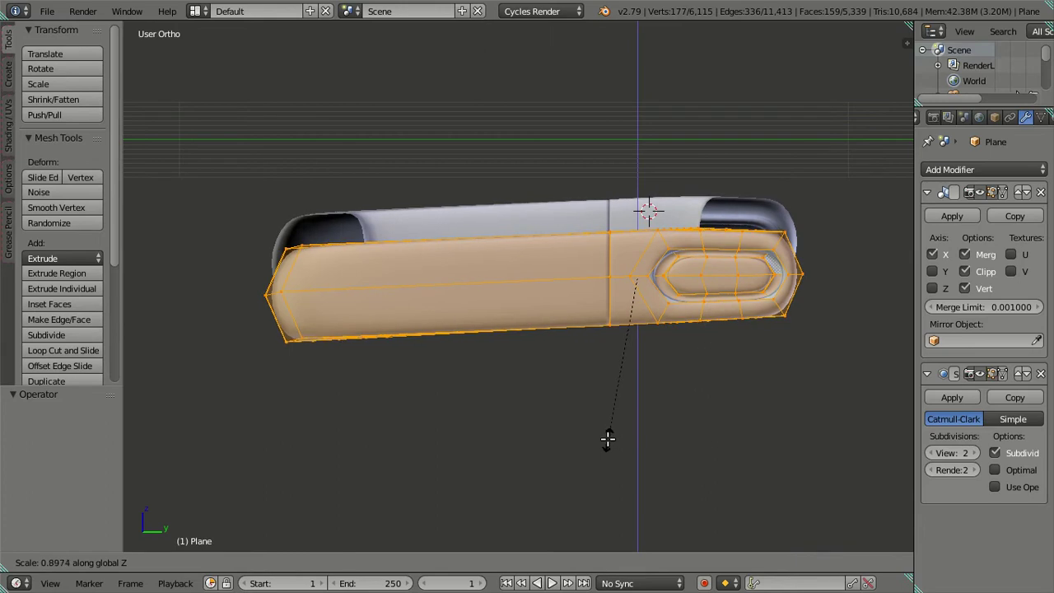
pyautogui.click(607, 439)
# Step: Squash the handle's left end to about 0.91 along Z and view it seated in object mode
pyautogui.press('z')
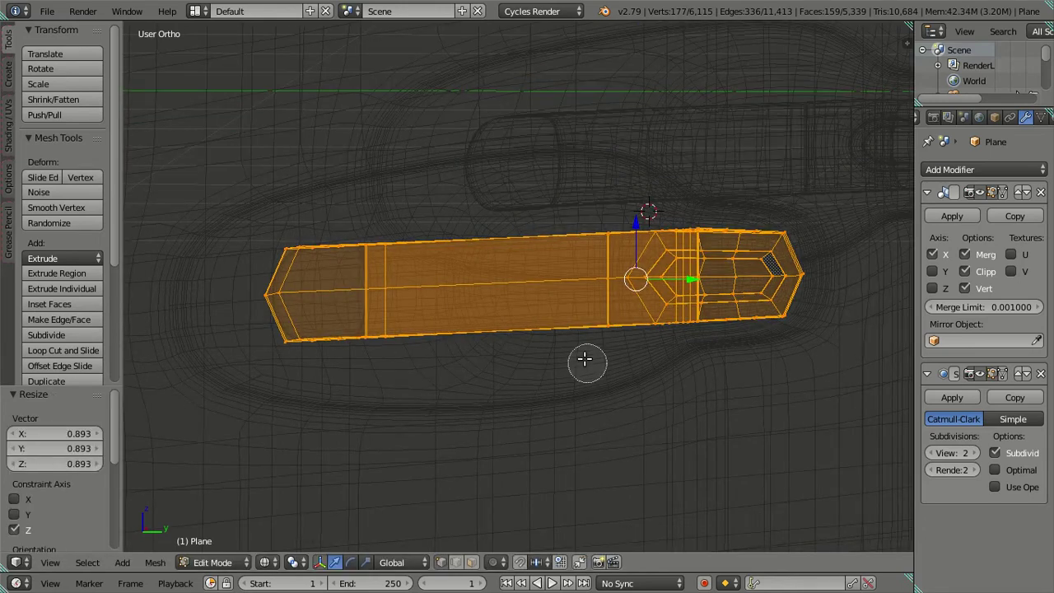
pyautogui.moveTo(608, 282); pyautogui.dragTo(689, 245)
pyautogui.press('Escape')
pyautogui.press('z')
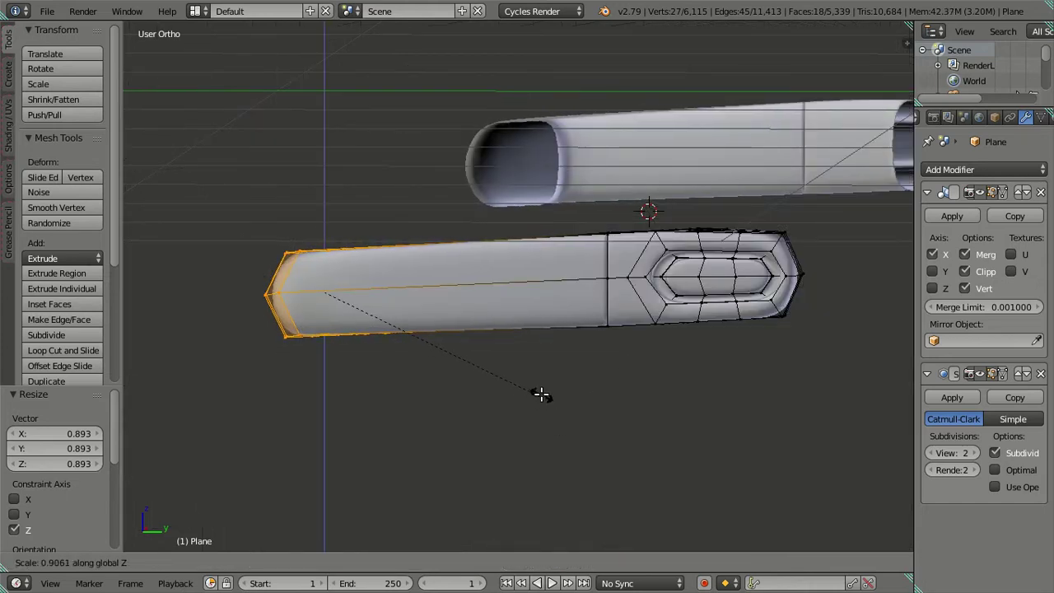
pyautogui.press('a')
pyautogui.press('z')
pyautogui.scroll(-3)
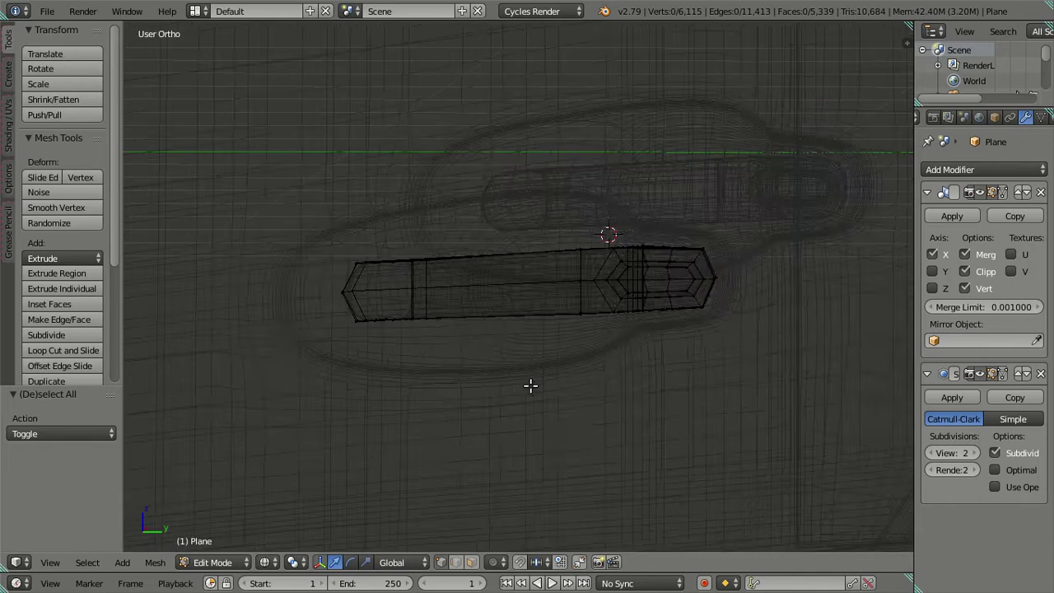
pyautogui.press('z')
pyautogui.press('Tab')
pyautogui.scroll(-3)
pyautogui.moveTo(503, 352); pyautogui.dragTo(458, 289)
# Step: Select the whole truck cab object with the door and handle in view
pyautogui.scroll(-3)
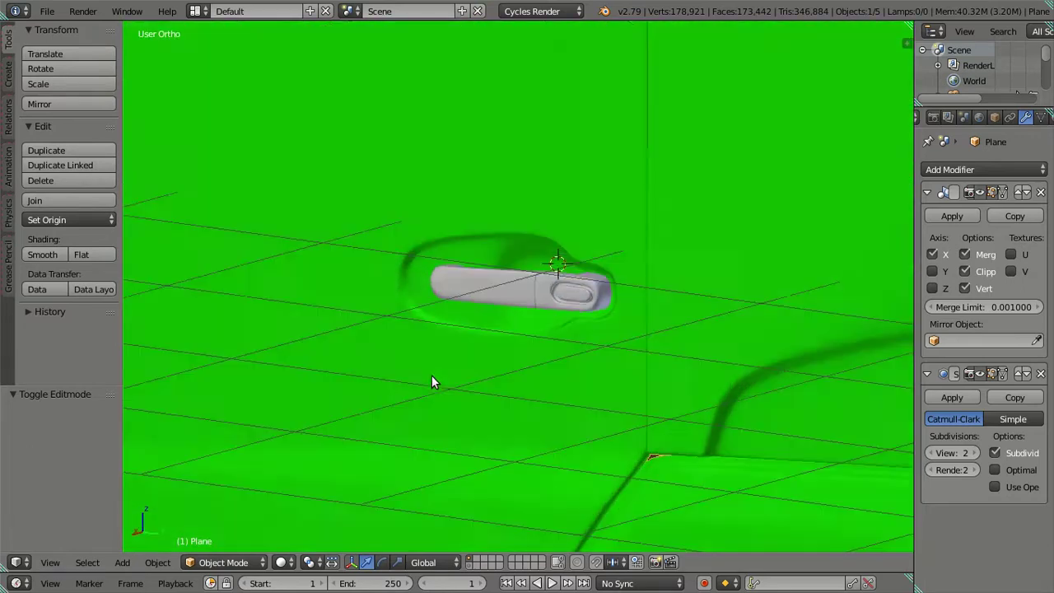
pyautogui.scroll(-3)
pyautogui.moveTo(355, 269); pyautogui.dragTo(568, 344)
pyautogui.press('a')
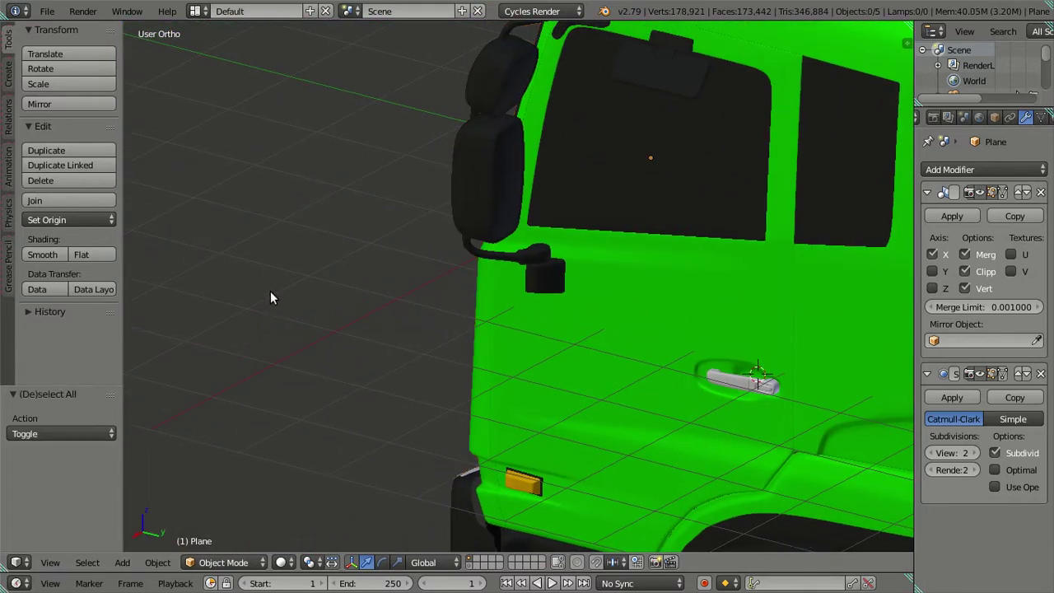
pyautogui.hotkey('ctrl', 'z')
pyautogui.moveTo(402, 298); pyautogui.dragTo(410, 296)
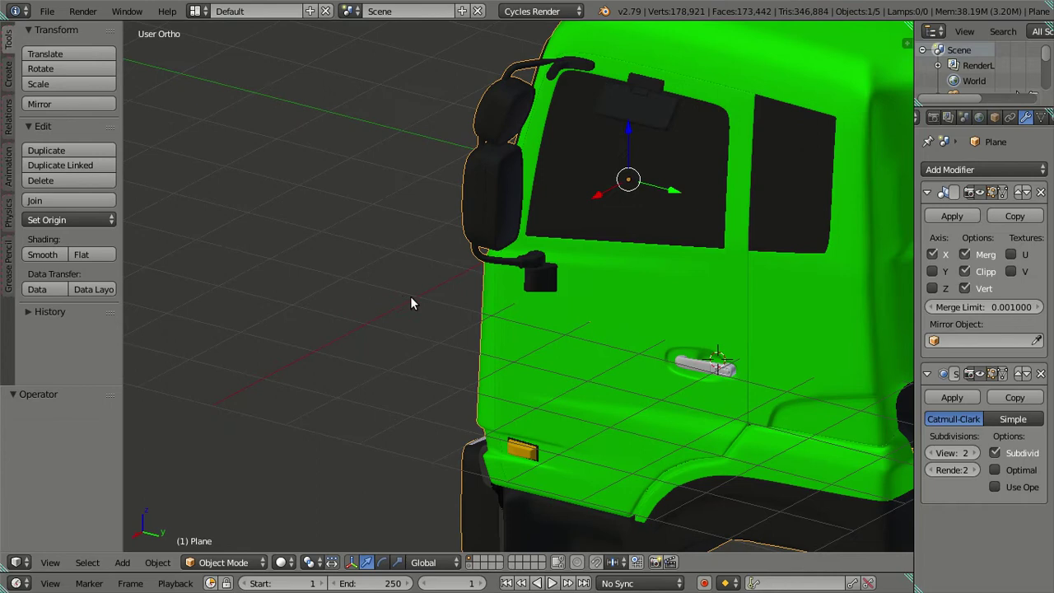
pyautogui.scroll(3)
pyautogui.moveTo(675, 370); pyautogui.dragTo(441, 309)
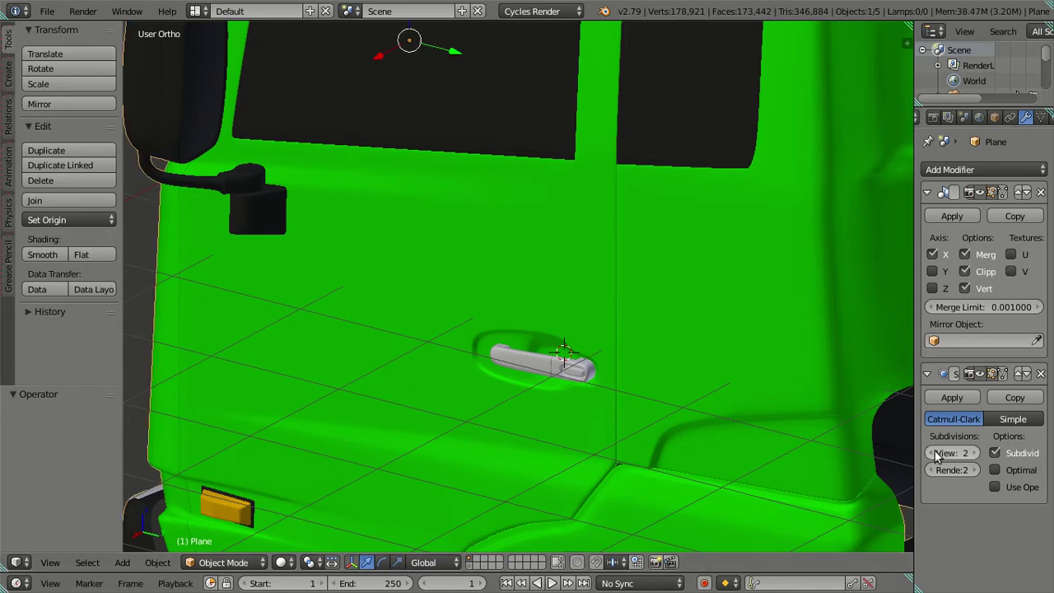
# Step: Lower the Subdivision Surface view level to 0 and zoom in on the handle mesh in edit mode
pyautogui.moveTo(930, 456); pyautogui.dragTo(922, 456)
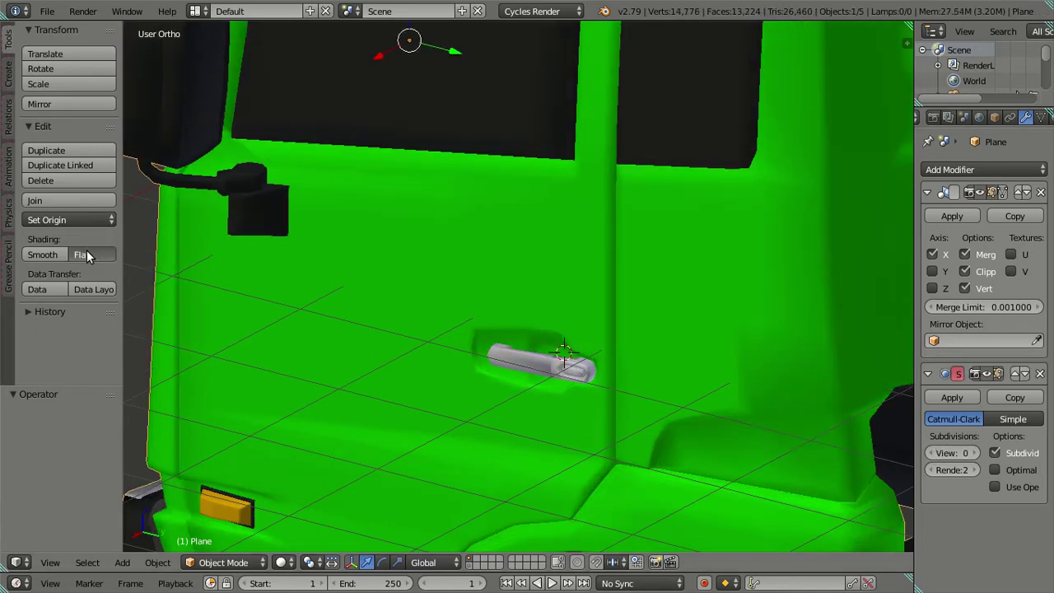
pyautogui.press('a')
pyautogui.moveTo(384, 277); pyautogui.dragTo(477, 224)
pyautogui.press('Tab')
pyautogui.scroll(3)
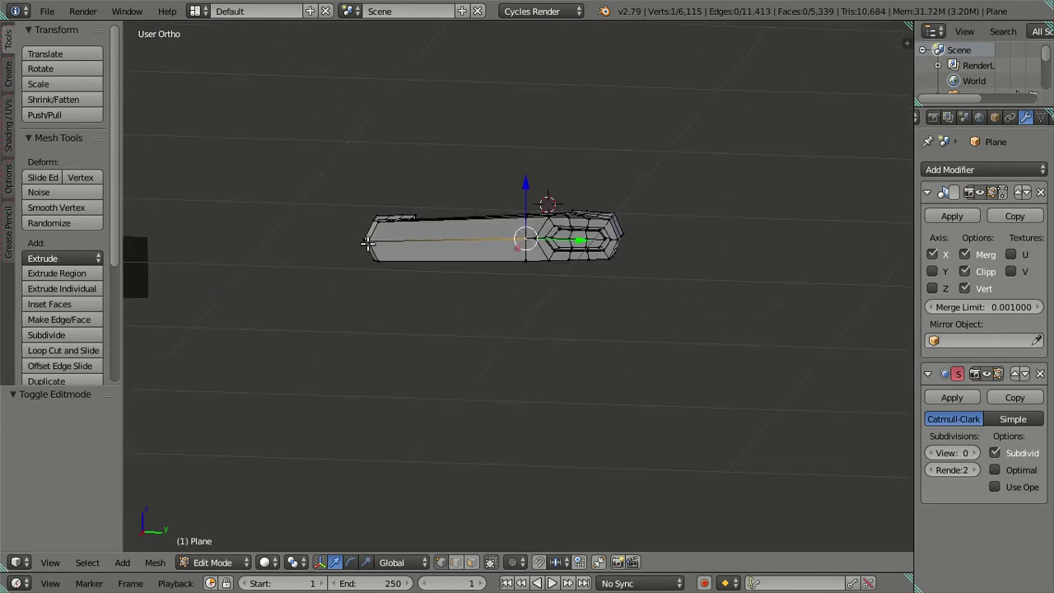
# Step: Assign the dark Material.002 to the connected handle geometry
pyautogui.press('l')
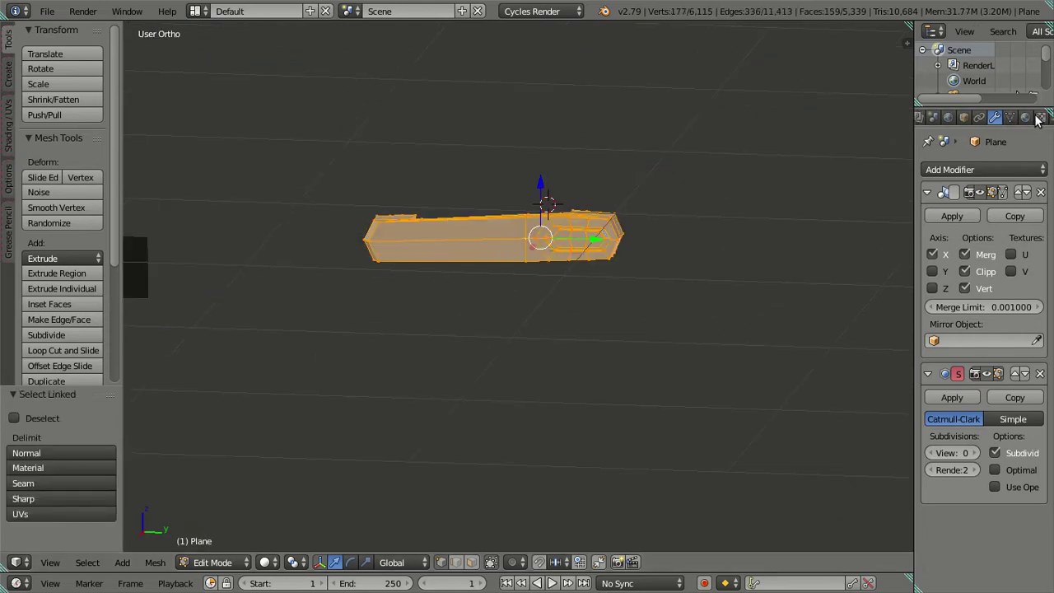
pyautogui.click(1024, 118)
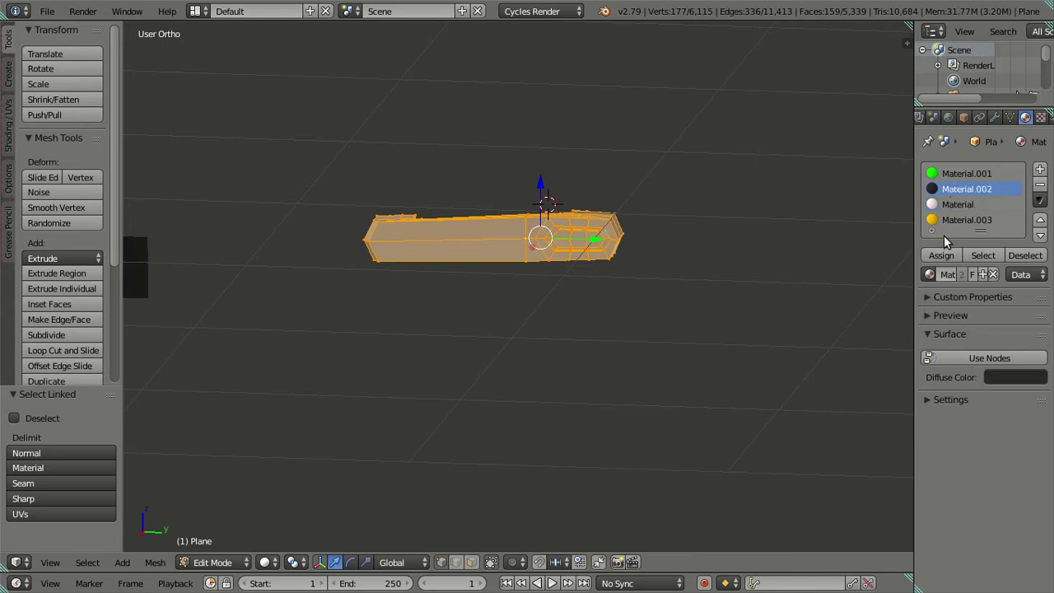
pyautogui.click(936, 259)
pyautogui.scroll(-3)
pyautogui.press('a')
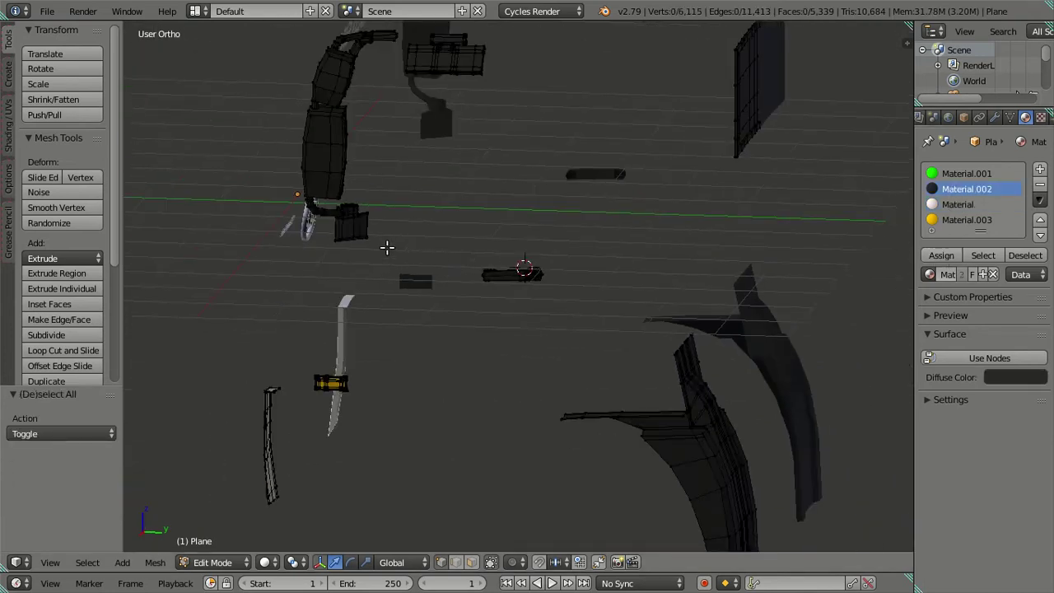
pyautogui.scroll(3)
pyautogui.press('a')
pyautogui.press('a')
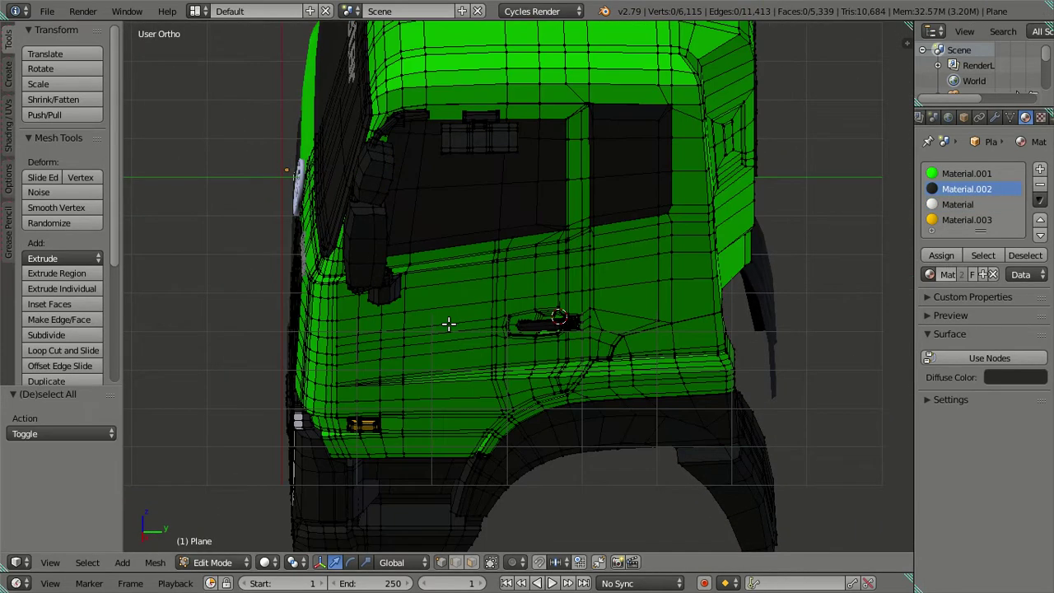
# Step: Back in object mode, select the truck cab and apply Shade Smooth
pyautogui.press('Tab')
pyautogui.moveTo(446, 301); pyautogui.dragTo(444, 305)
pyautogui.scroll(3)
pyautogui.scroll(-3)
pyautogui.rightClick(382, 353)
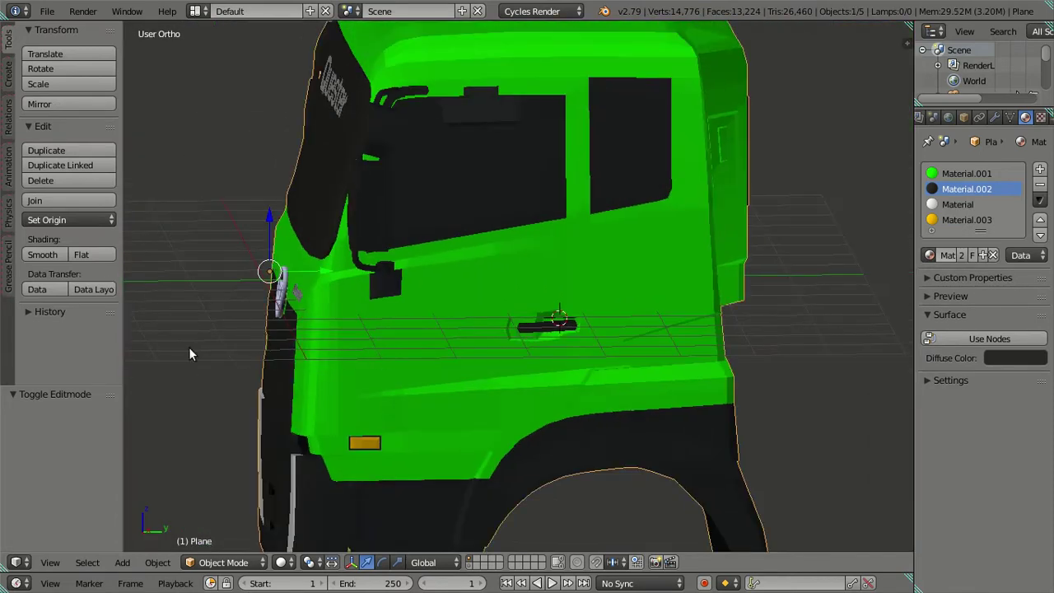
pyautogui.click(64, 257)
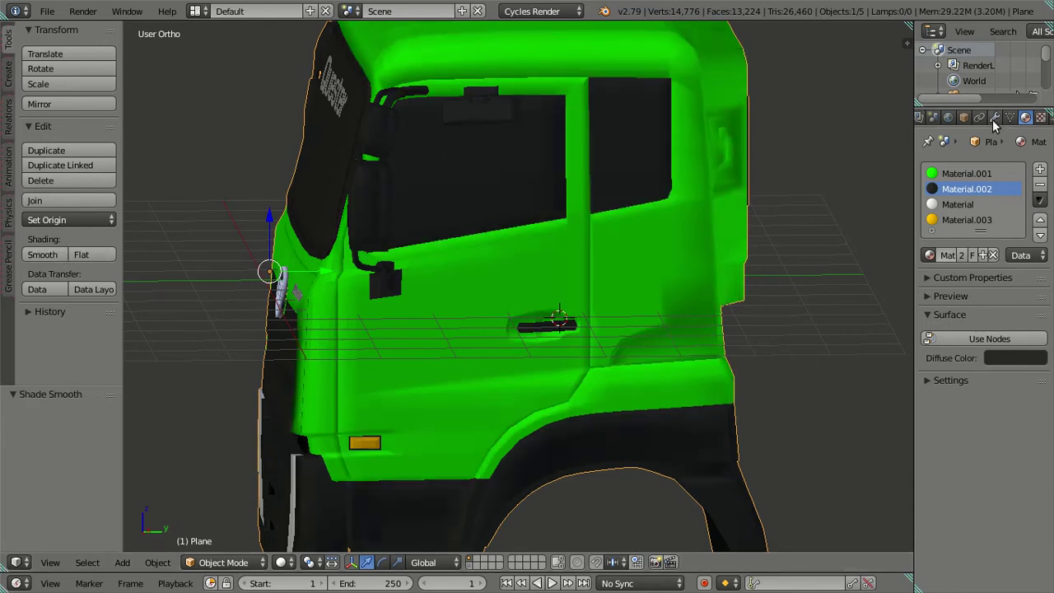
pyautogui.click(993, 118)
pyautogui.click(976, 453)
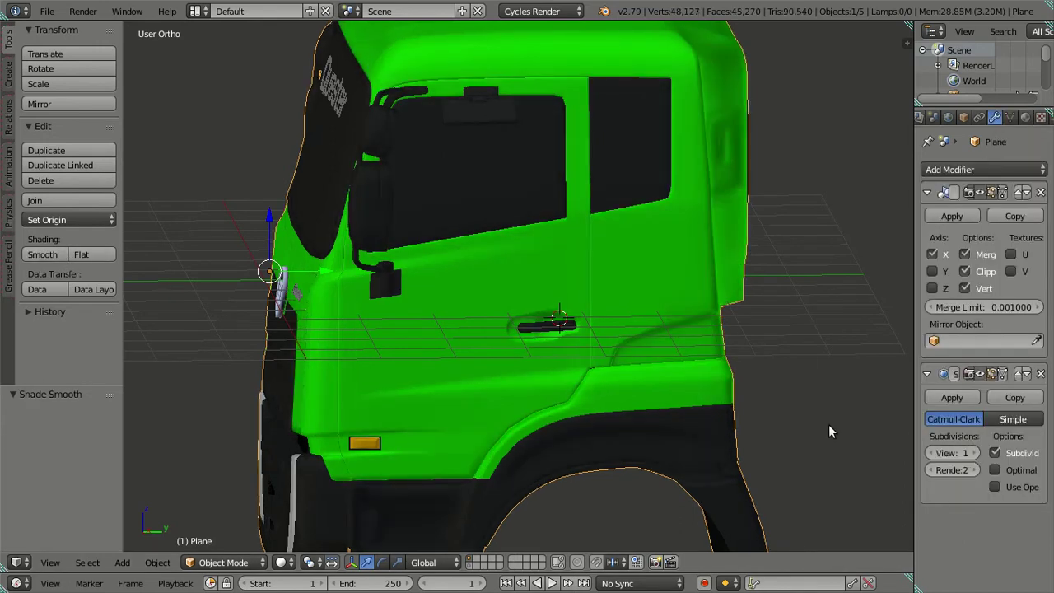
pyautogui.hotkey('ctrl', '2')
pyautogui.moveTo(597, 344); pyautogui.dragTo(650, 376)
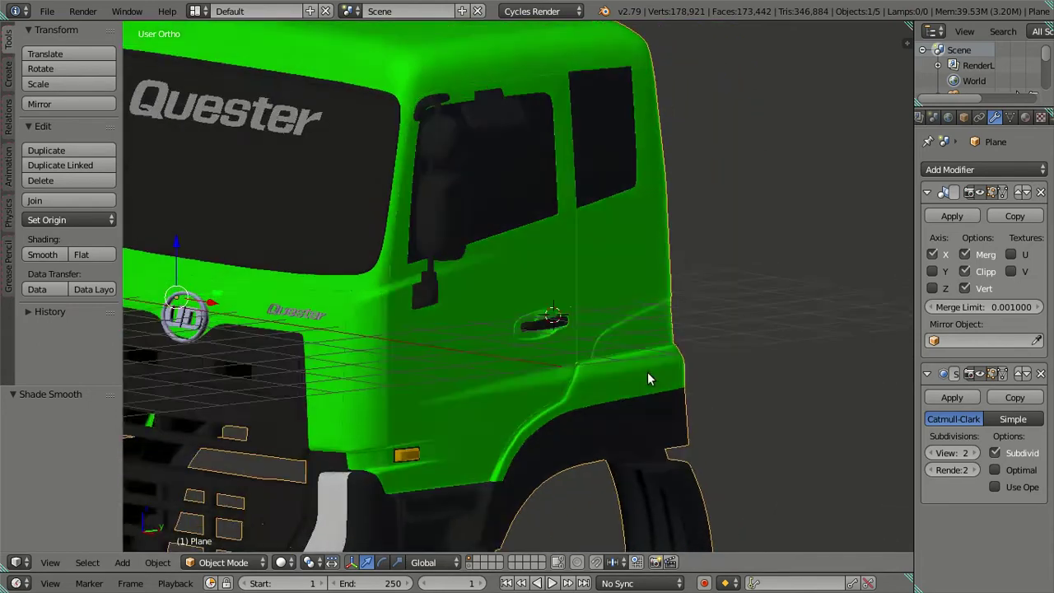
pyautogui.scroll(-3)
pyautogui.moveTo(298, 312); pyautogui.dragTo(546, 329)
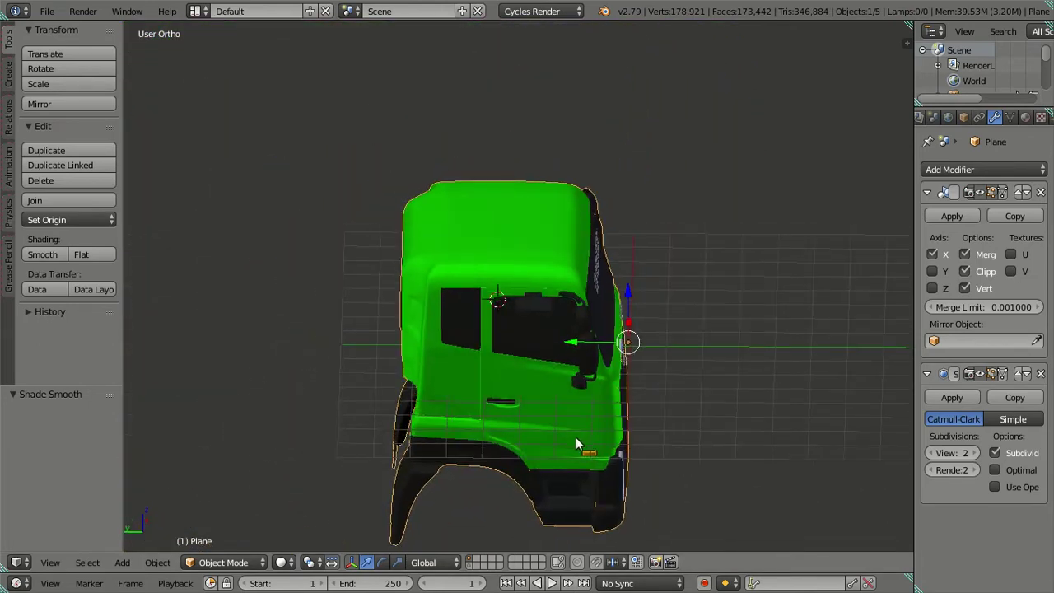
pyautogui.scroll(3)
pyautogui.moveTo(574, 443); pyautogui.dragTo(557, 362)
pyautogui.scroll(-3)
pyautogui.press('a')
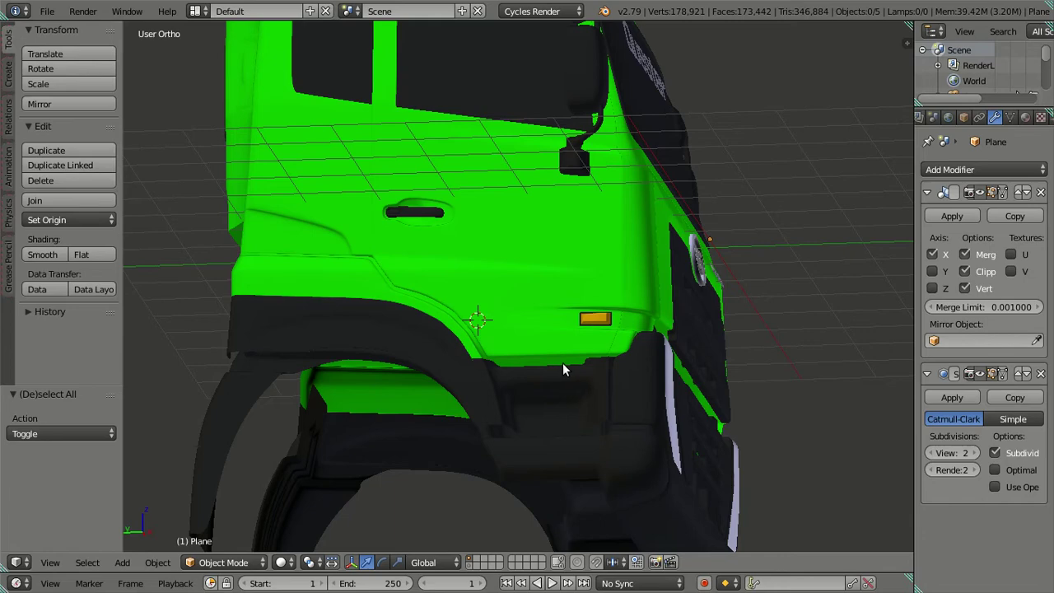
pyautogui.scroll(3)
pyautogui.scroll(-3)
pyautogui.moveTo(566, 326); pyautogui.dragTo(624, 335)
pyautogui.scroll(3)
pyautogui.scroll(3)
pyautogui.scroll(3)
pyautogui.scroll(3)
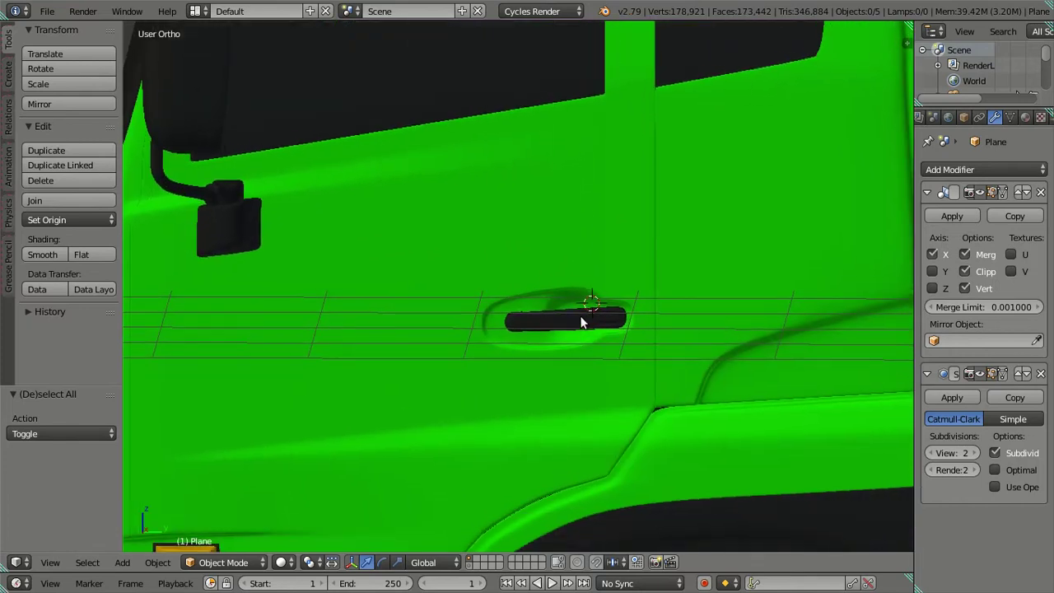
pyautogui.scroll(3)
pyautogui.scroll(3)
pyautogui.scroll(3)
pyautogui.scroll(3)
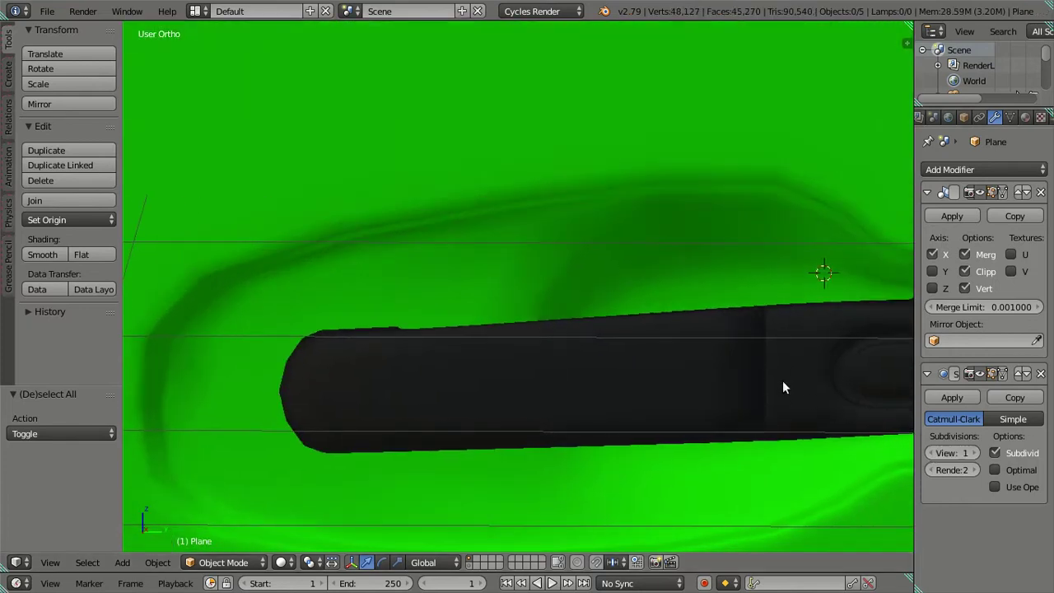
# Step: Drop the preview to level 0 and dissolve the extra edges inside the handle pocket, undoing a face delete
pyautogui.hotkey('ctrl', '0')
pyautogui.press('Tab')
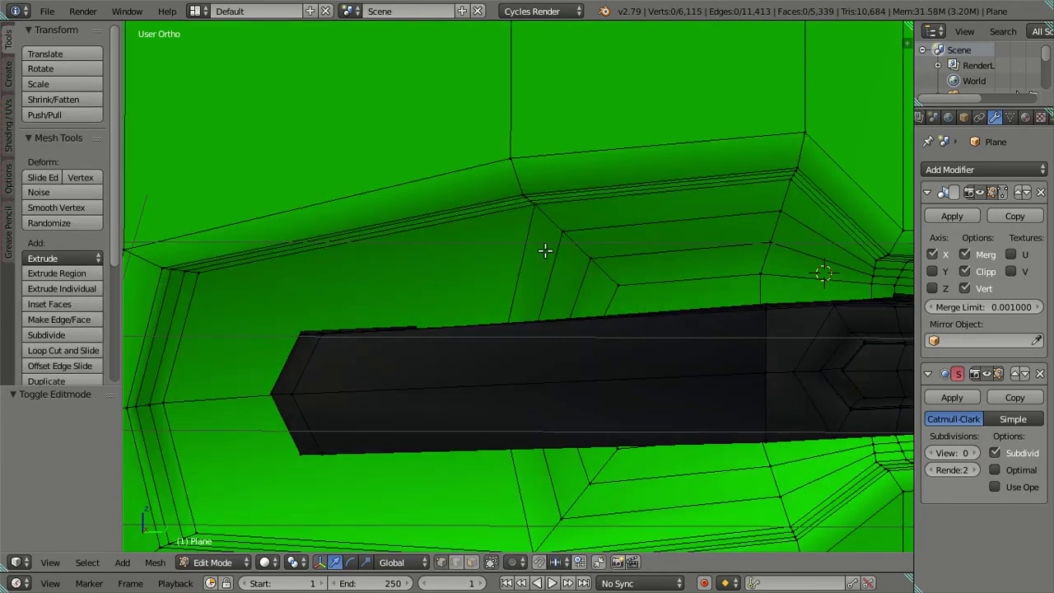
pyautogui.press('a')
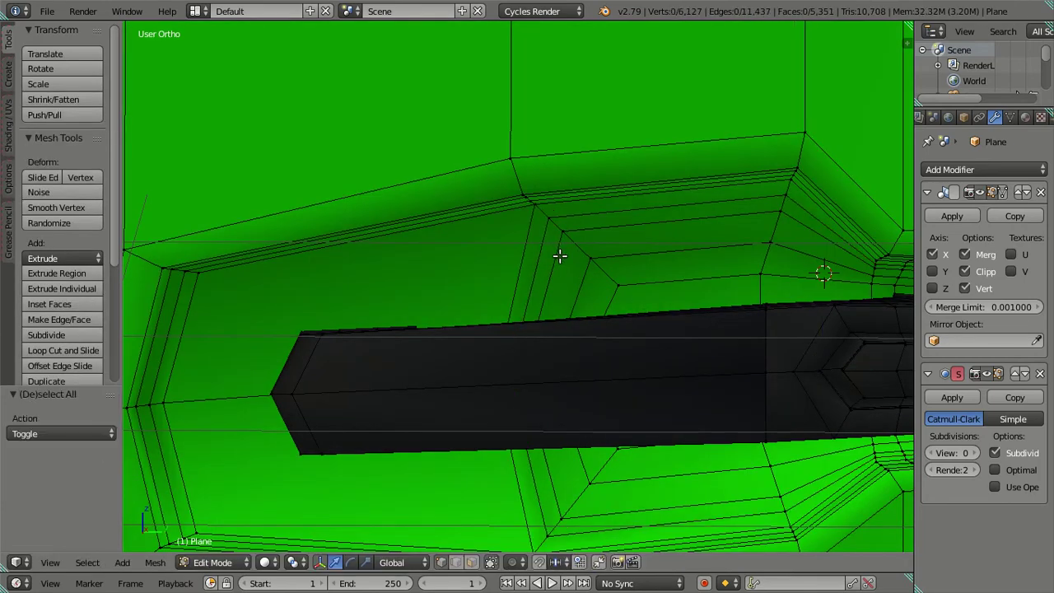
pyautogui.press('x')
pyautogui.click(625, 297)
pyautogui.hotkey('ctrl', 'z')
pyautogui.press('x')
pyautogui.click(657, 368)
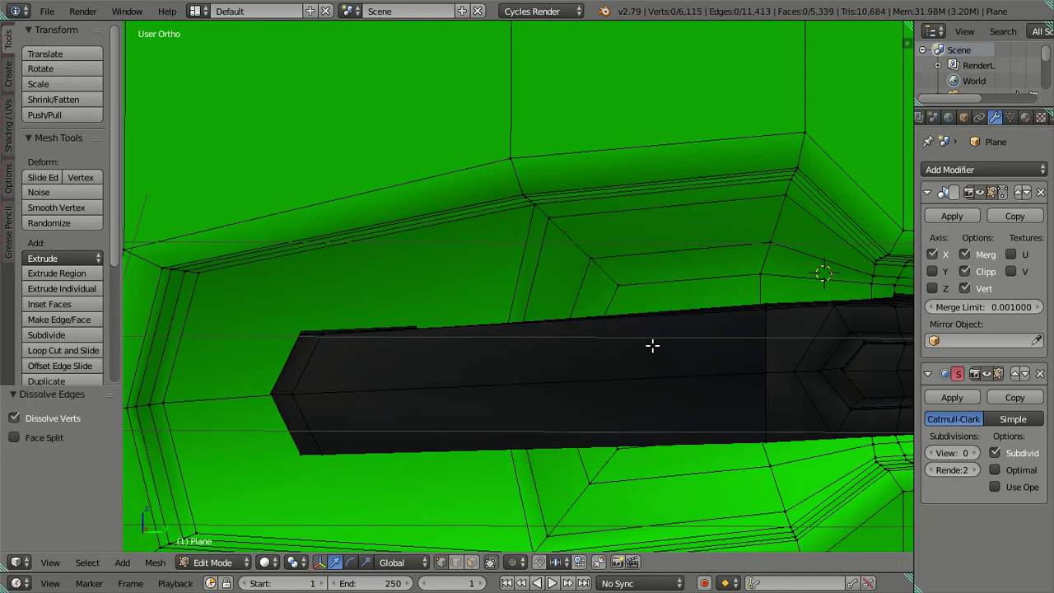
pyautogui.press('Tab')
# Step: Raise the cab's subdivision preview to level 1 and inspect the rounded door handle
pyautogui.scroll(-3)
pyautogui.scroll(-3)
pyautogui.scroll(-3)
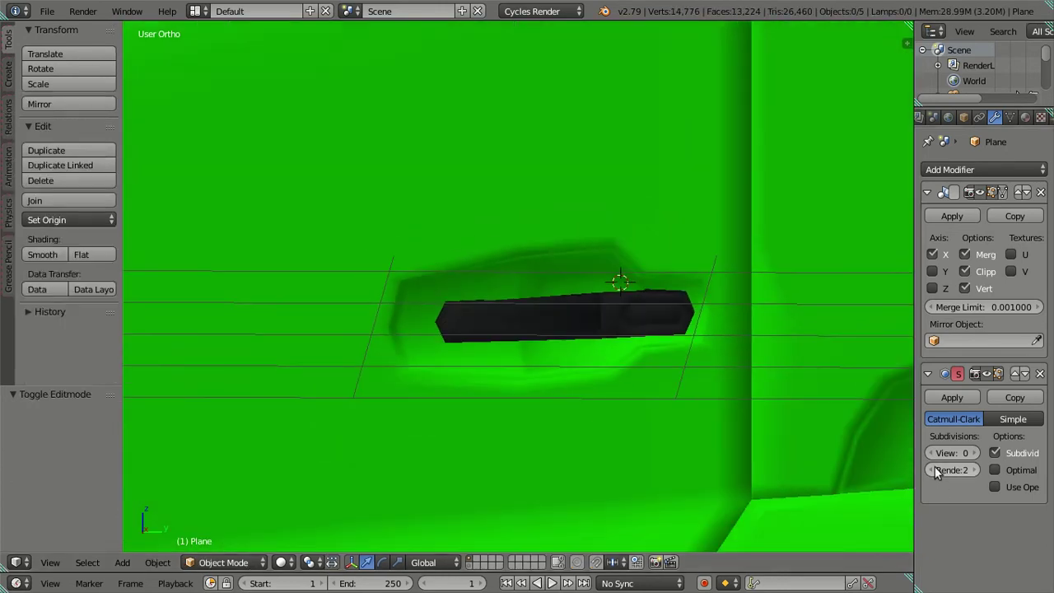
pyautogui.click(976, 454)
pyautogui.moveTo(667, 302); pyautogui.dragTo(587, 268)
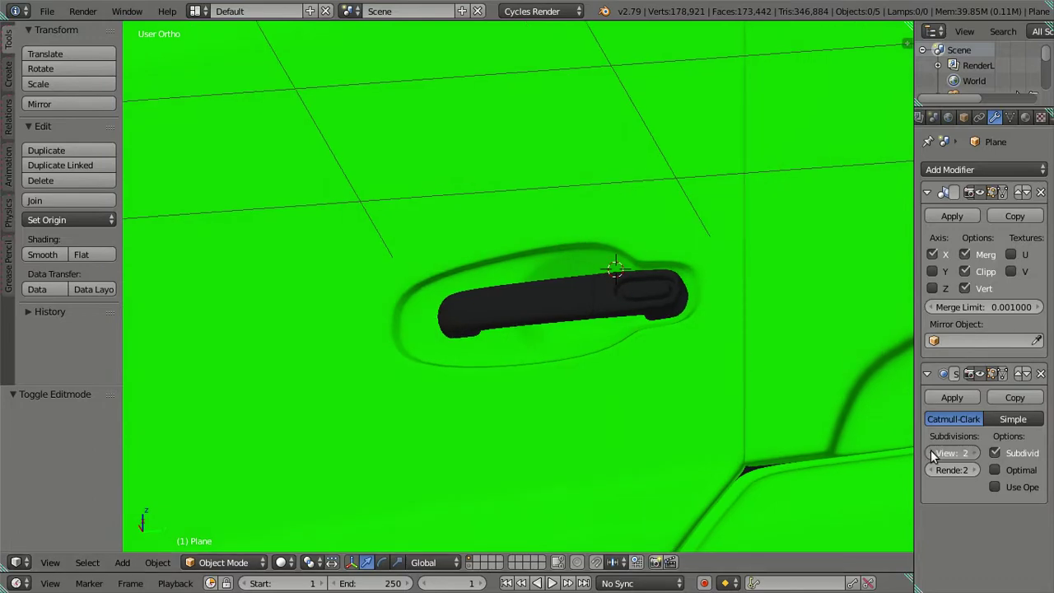
# Step: Set the subdivision preview to level 0 and edit the cab mesh, viewing the handle from below
pyautogui.click(933, 456)
pyautogui.scroll(3)
pyautogui.press('Tab')
pyautogui.scroll(3)
pyautogui.scroll(3)
pyautogui.moveTo(513, 317); pyautogui.dragTo(517, 190)
pyautogui.scroll(3)
pyautogui.moveTo(482, 337); pyautogui.dragTo(585, 325)
# Step: Move the pocket's edge vertex, inner face and edge to reshape the recess around the handle
pyautogui.rightClick(595, 364)
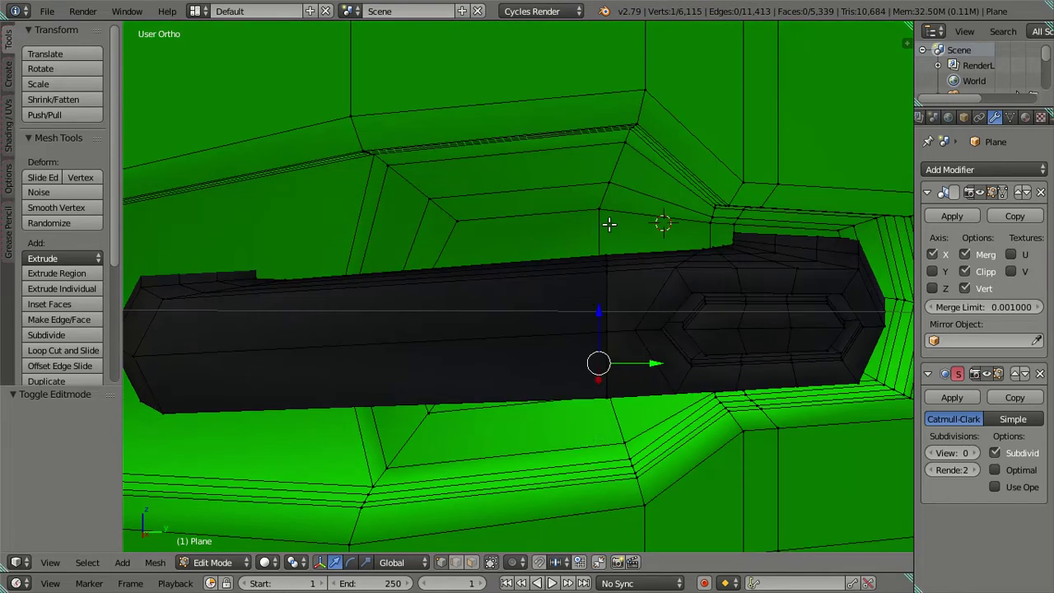
pyautogui.moveTo(466, 251); pyautogui.dragTo(460, 353)
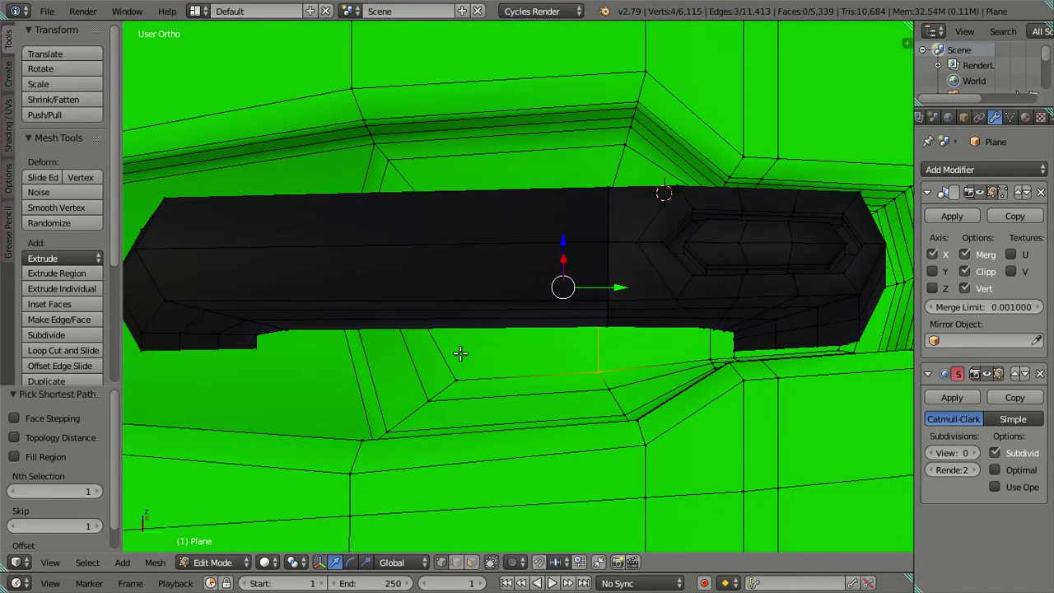
pyautogui.scroll(-3)
pyautogui.moveTo(538, 404); pyautogui.dragTo(552, 331)
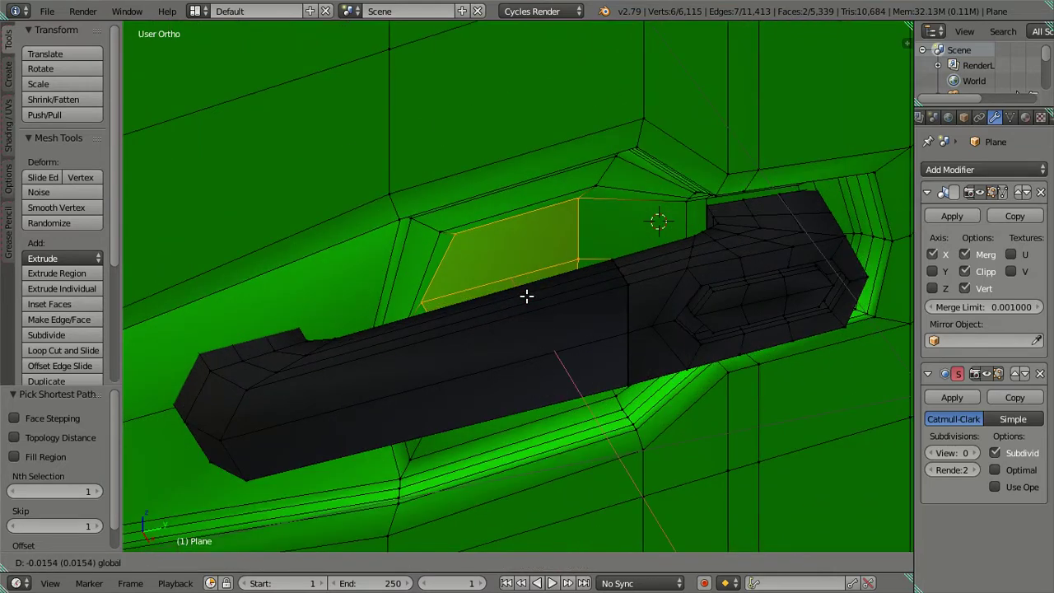
pyautogui.click(526, 297)
pyautogui.moveTo(526, 296); pyautogui.dragTo(518, 245)
pyautogui.press('a')
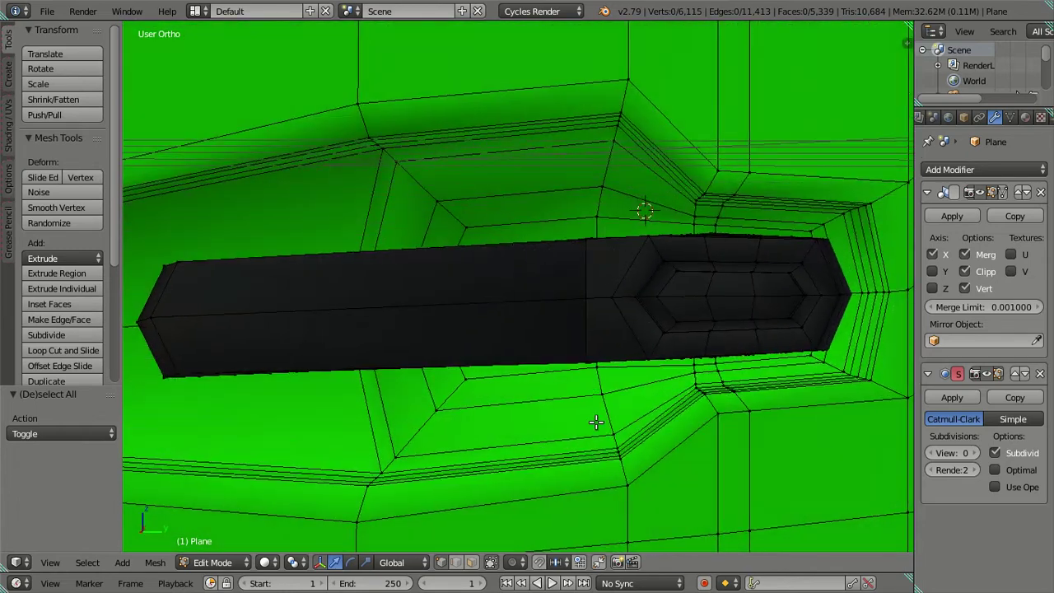
pyautogui.moveTo(424, 317); pyautogui.dragTo(575, 372)
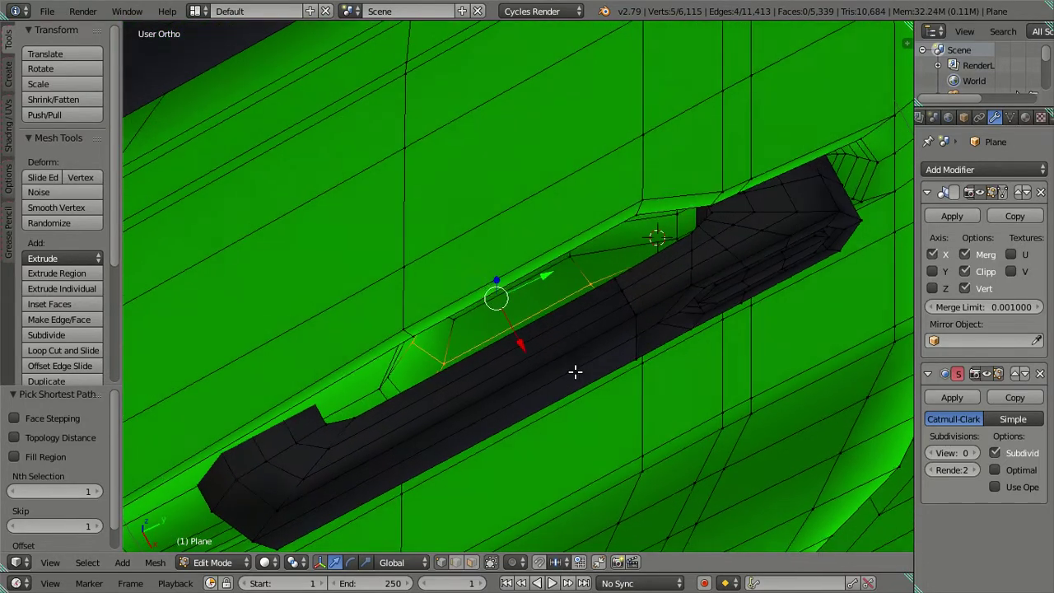
pyautogui.click(516, 337)
pyautogui.moveTo(516, 338); pyautogui.dragTo(586, 235)
pyautogui.press('a')
# Step: Return to Object Mode and raise the subdivision preview through level 1 to level 2
pyautogui.press('Tab')
pyautogui.scroll(-3)
pyautogui.moveTo(536, 285); pyautogui.dragTo(665, 363)
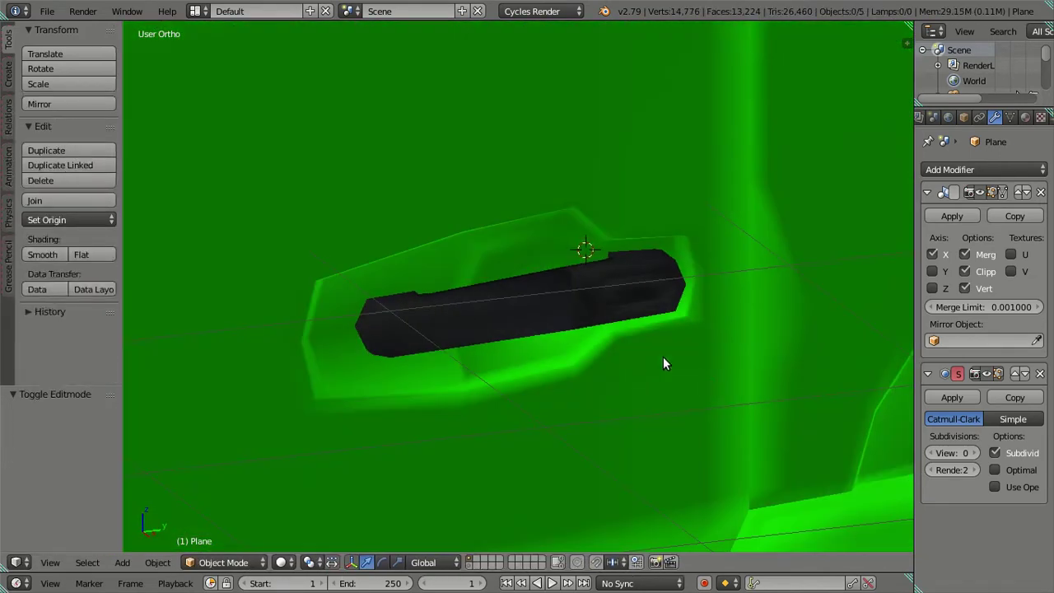
pyautogui.click(972, 453)
pyautogui.moveTo(566, 314); pyautogui.dragTo(475, 255)
pyautogui.hotkey('ctrl', '2')
pyautogui.scroll(-3)
pyautogui.scroll(-3)
pyautogui.scroll(3)
pyautogui.scroll(3)
pyautogui.scroll(3)
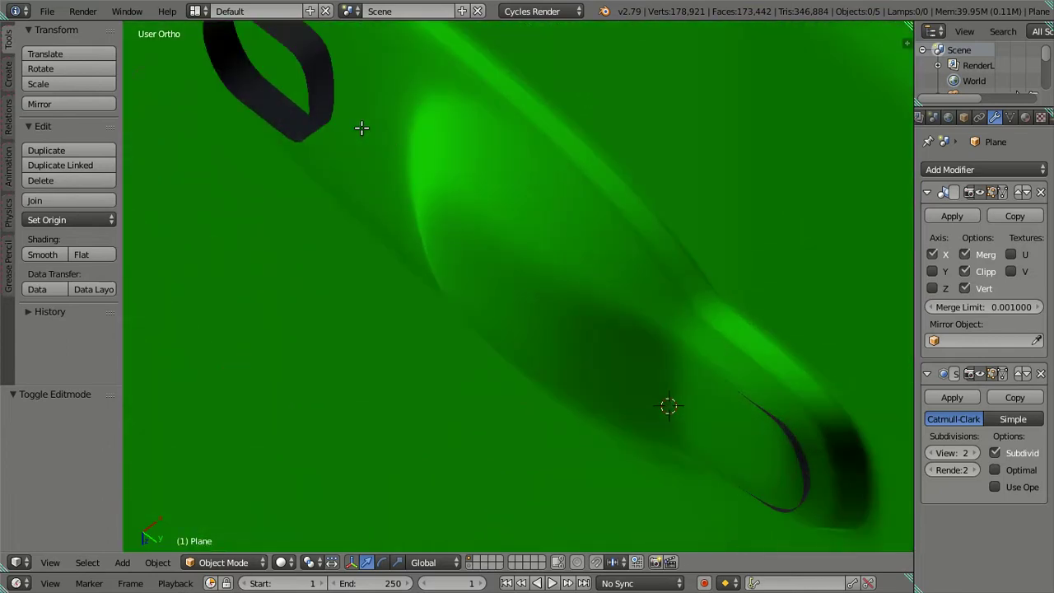
# Step: Select the edge loop around the handle opening and move it 0.031 along X
pyautogui.press('Tab')
pyautogui.moveTo(362, 128); pyautogui.dragTo(483, 356)
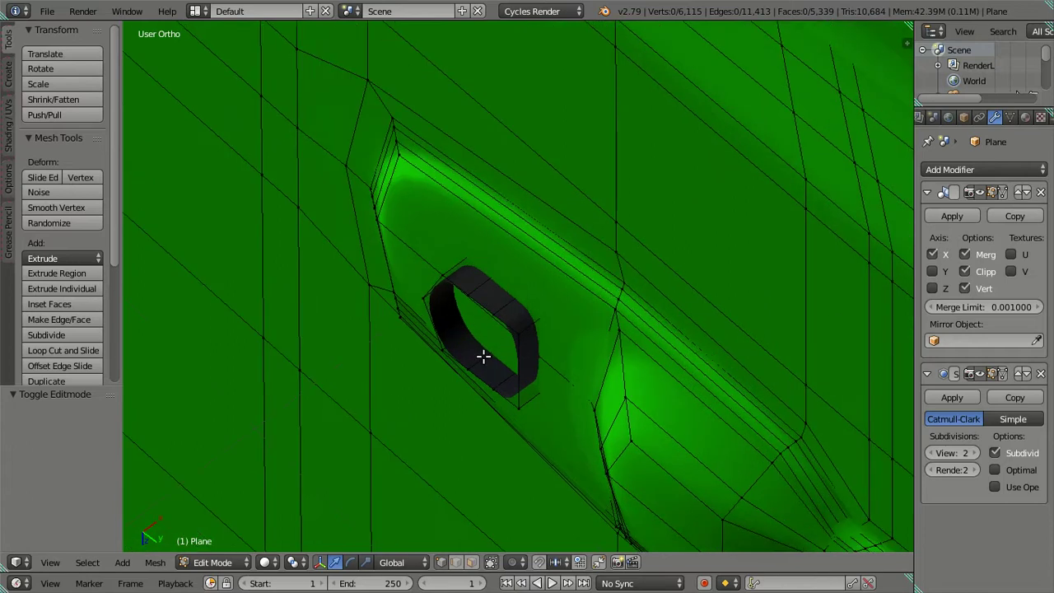
pyautogui.scroll(3)
pyautogui.rightClick(505, 462)
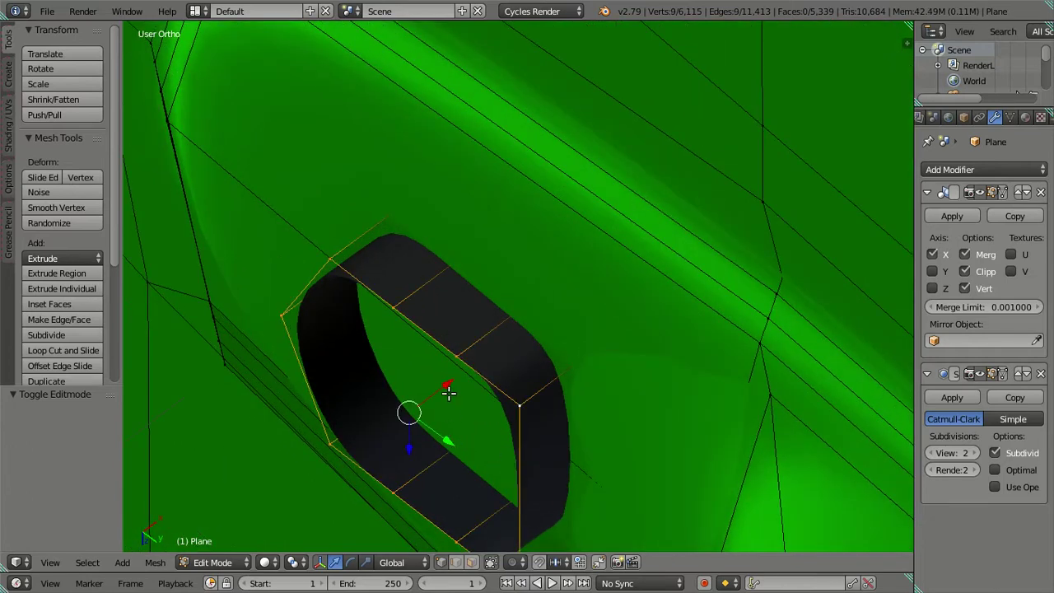
pyautogui.press('g')
pyautogui.press('x')
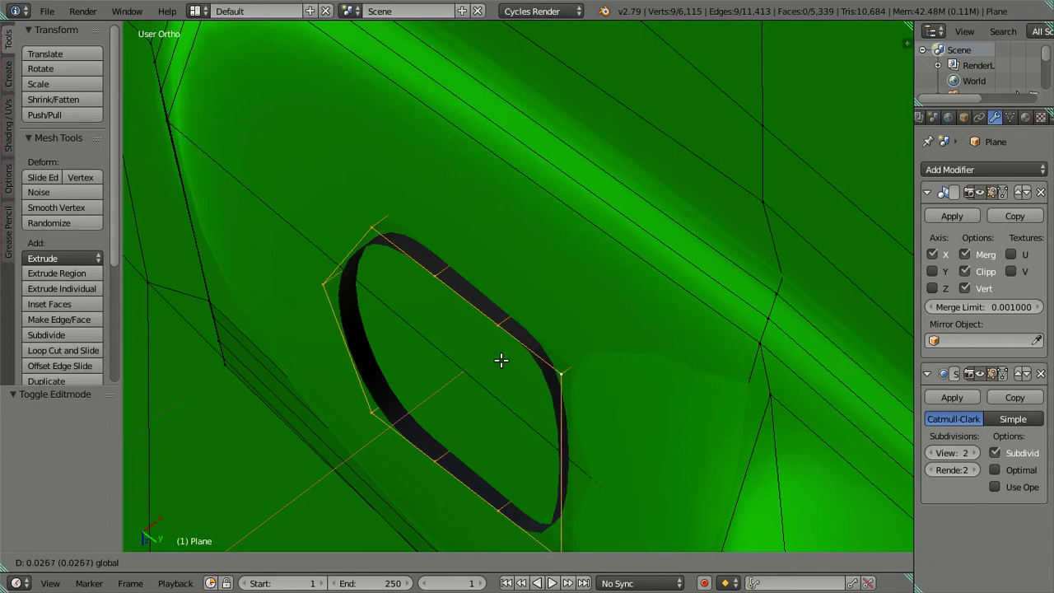
pyautogui.click(502, 360)
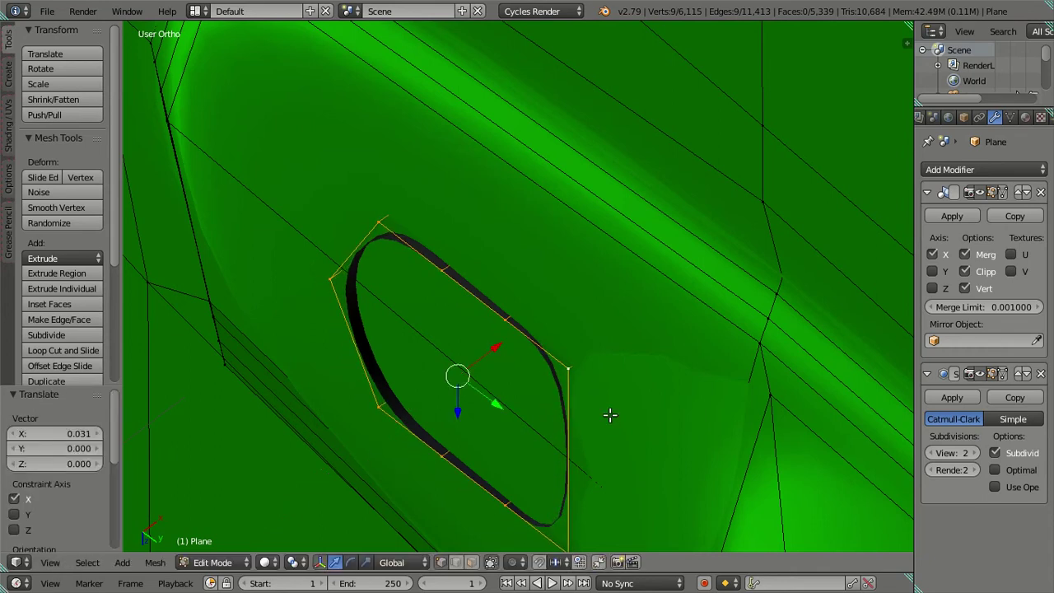
# Step: Rotate the loop 1.65° about Z and nudge it along X again
pyautogui.press('r')
pyautogui.press('z')
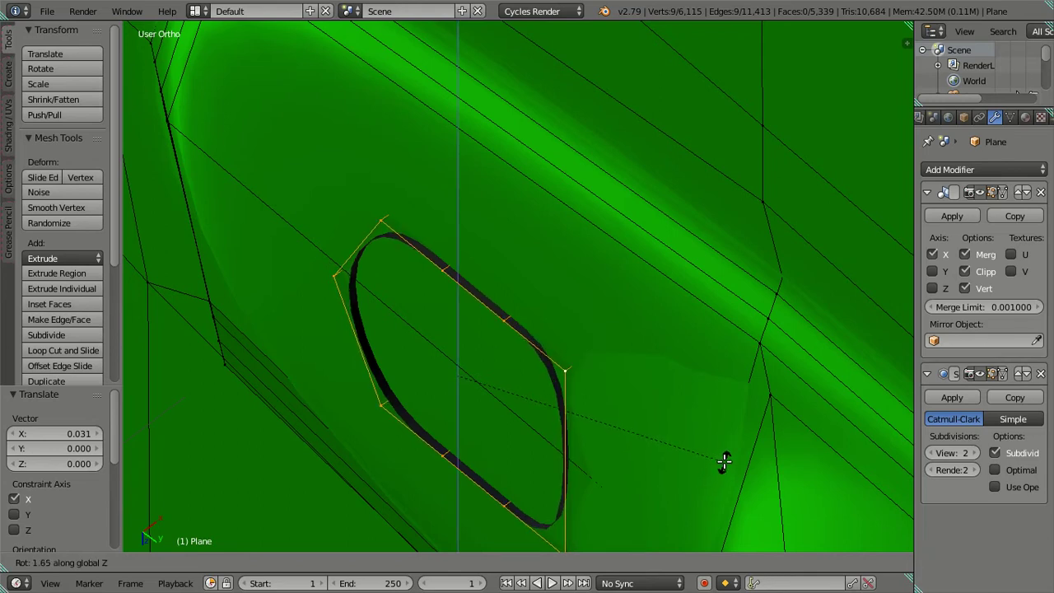
pyautogui.click(713, 460)
pyautogui.press('g')
pyautogui.press('x')
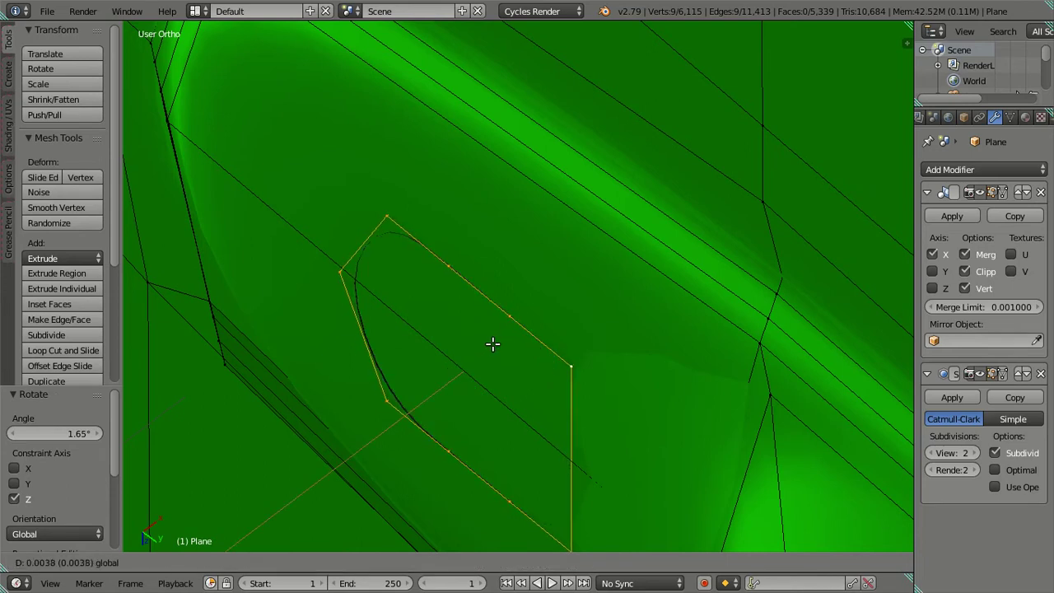
pyautogui.click(492, 343)
# Step: Deselect the loop, view the slot front-on, and switch to edge selection mode
pyautogui.press('a')
pyautogui.scroll(-3)
pyautogui.scroll(-3)
pyautogui.scroll(-3)
pyautogui.scroll(3)
pyautogui.scroll(3)
pyautogui.scroll(3)
pyautogui.scroll(3)
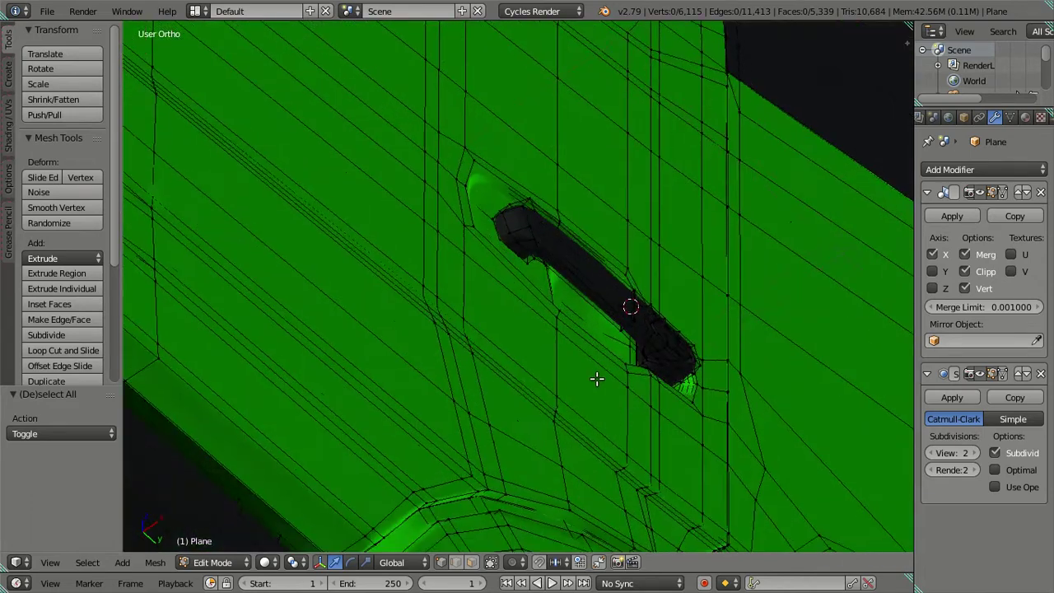
pyautogui.scroll(-3)
pyautogui.moveTo(576, 330); pyautogui.dragTo(576, 369)
pyautogui.scroll(3)
pyautogui.scroll(3)
pyautogui.moveTo(599, 302); pyautogui.dragTo(496, 286)
pyautogui.hotkey('ctrl', 'Tab')
pyautogui.click(574, 302)
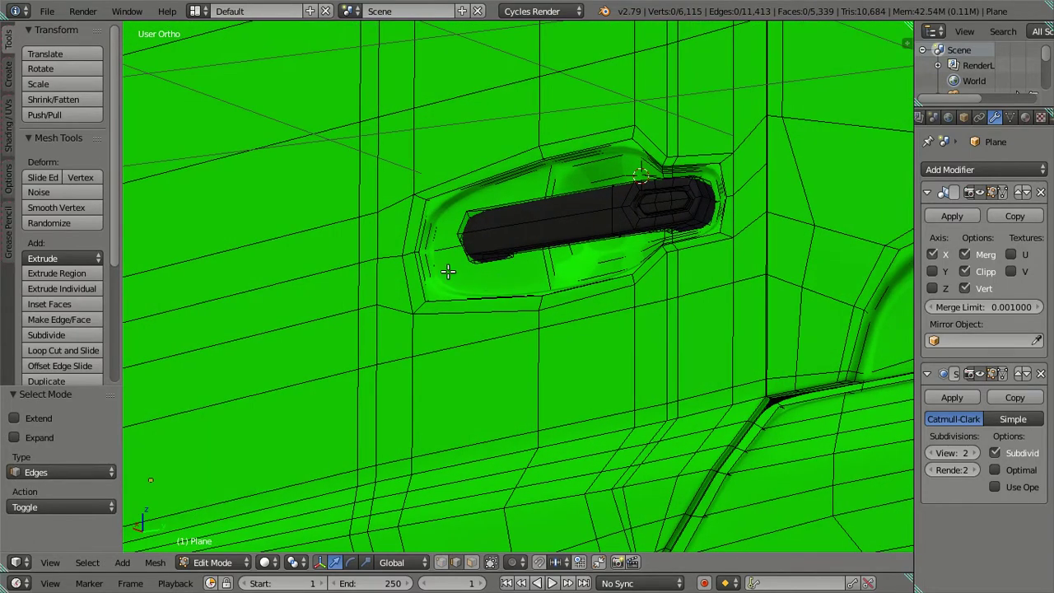
# Step: Return to Object Mode and lower the cab's viewport subdivision level to 0
pyautogui.scroll(-3)
pyautogui.scroll(-3)
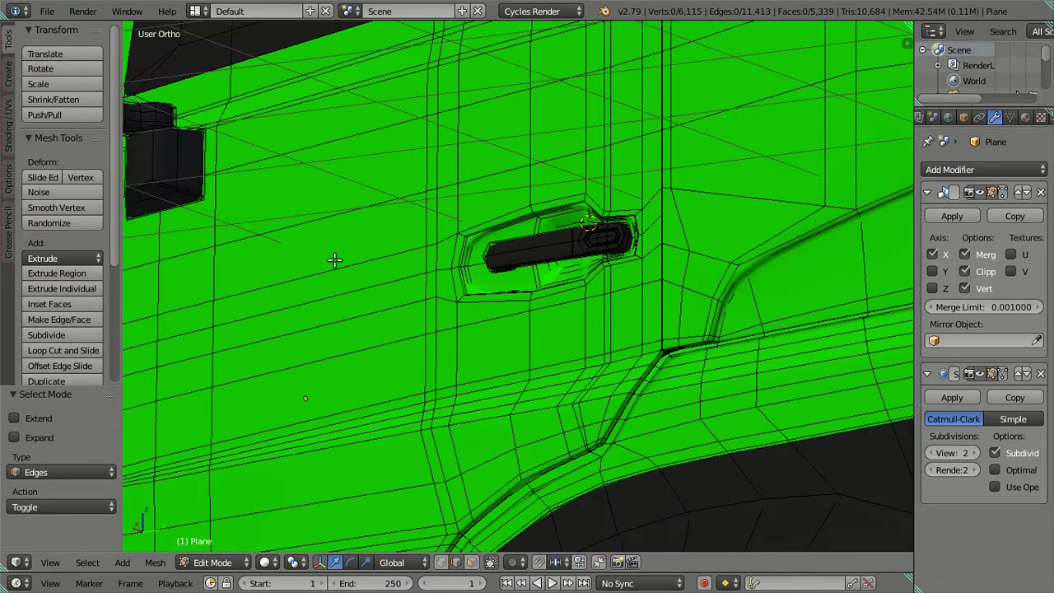
pyautogui.scroll(-3)
pyautogui.press('Tab')
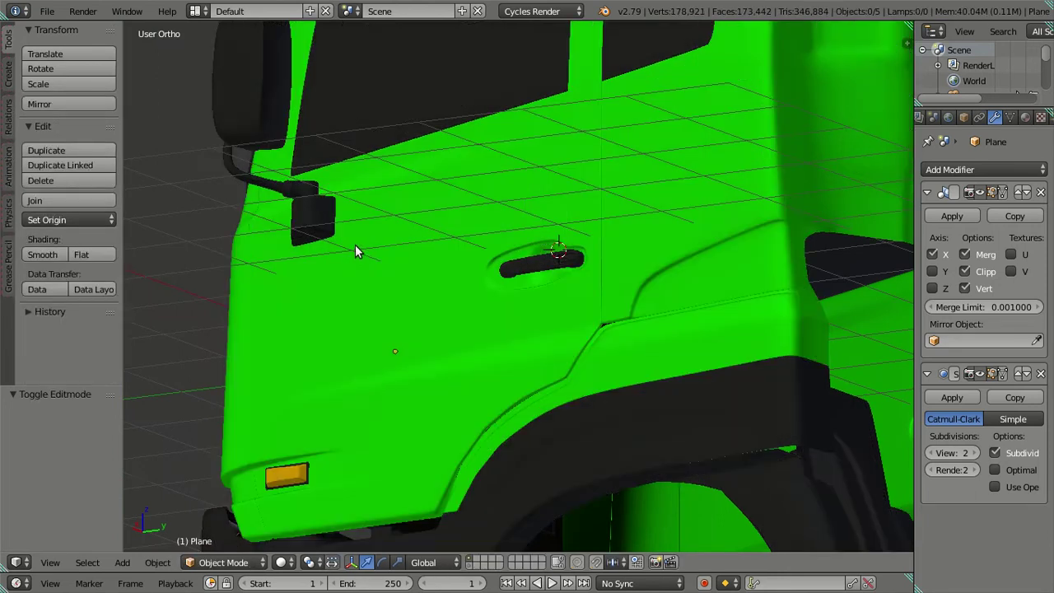
pyautogui.scroll(3)
pyautogui.scroll(3)
pyautogui.scroll(3)
pyautogui.scroll(-3)
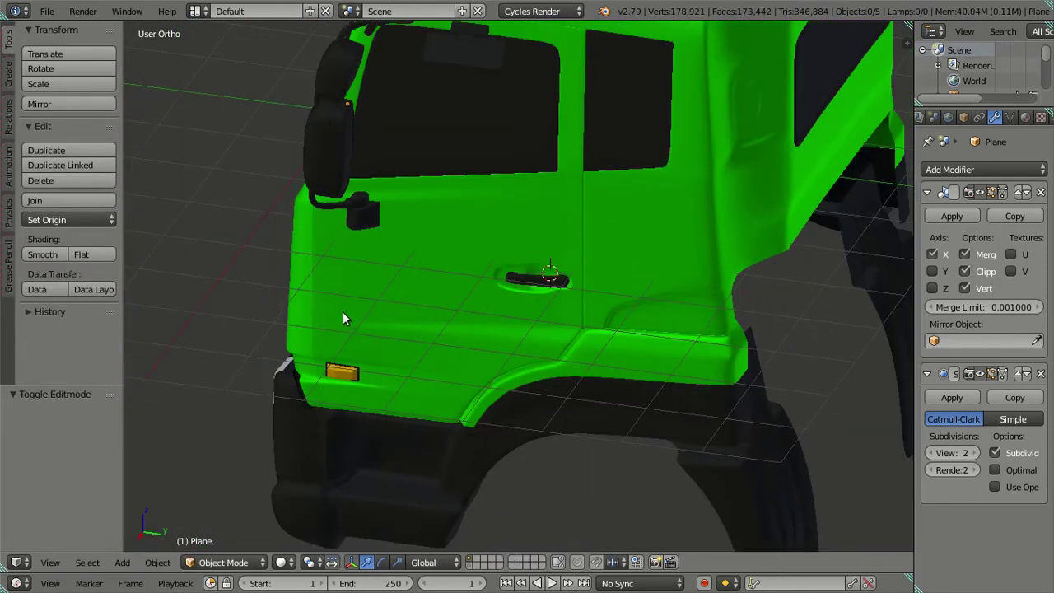
pyautogui.scroll(-3)
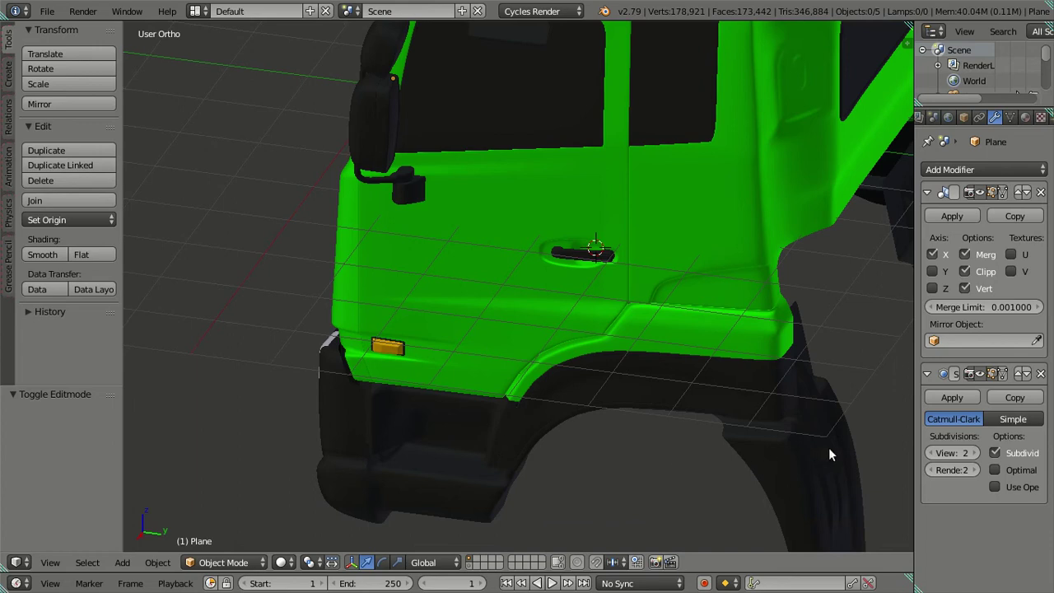
pyautogui.click(930, 453)
pyautogui.click(931, 453)
# Step: Give the cab body flat shading and hide the tool shelf
pyautogui.rightClick(365, 429)
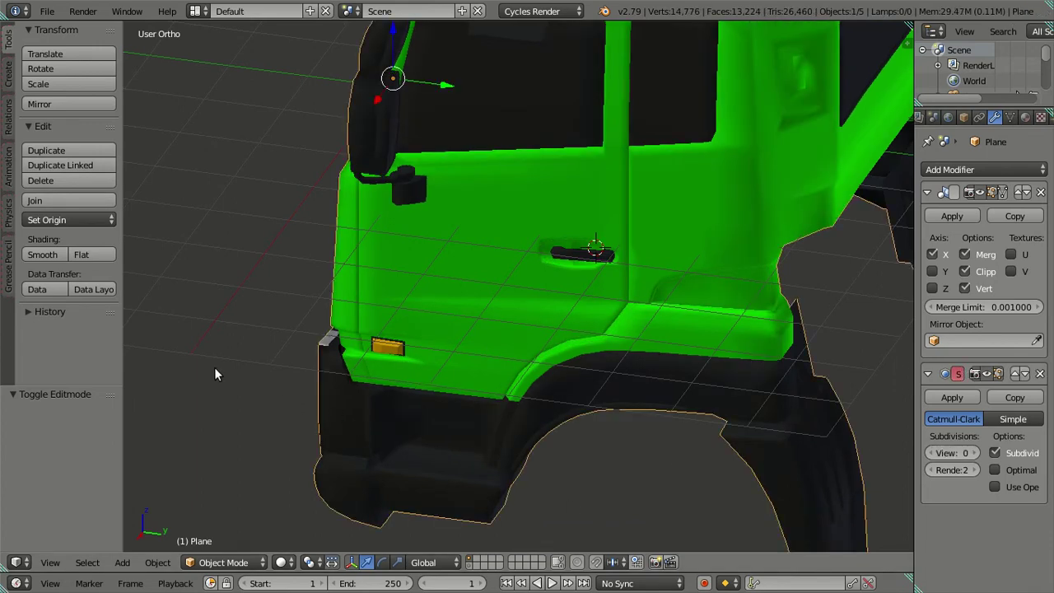
pyautogui.click(75, 257)
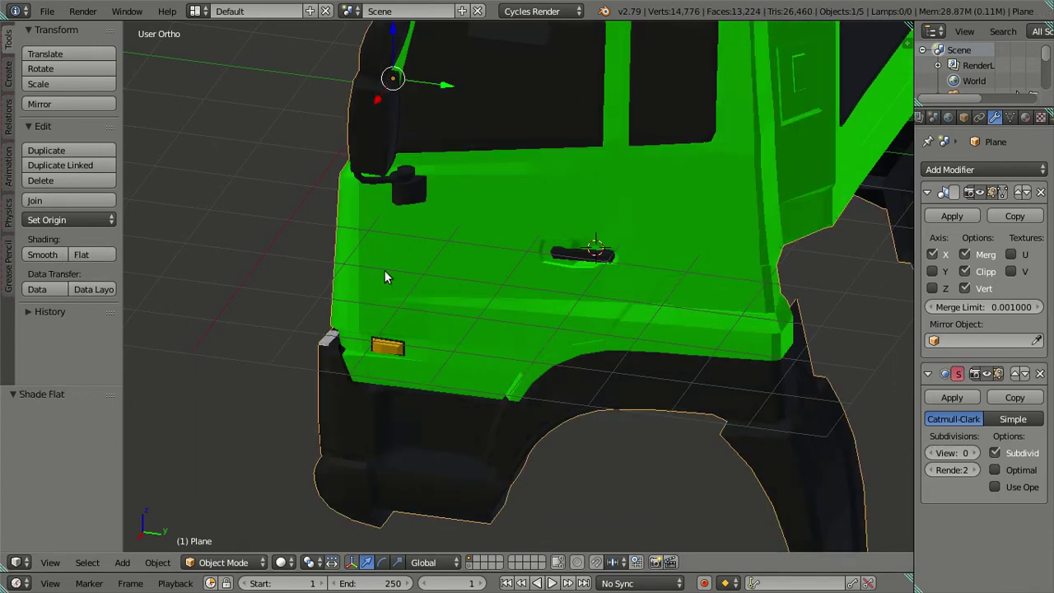
pyautogui.press('t')
pyautogui.press('a')
# Step: Look through the scene camera and save the blend file over the existing one
pyautogui.scroll(-3)
pyautogui.moveTo(448, 254); pyautogui.dragTo(563, 380)
pyautogui.press('KP_0')
pyautogui.hotkey('ctrl', 's')
pyautogui.click(623, 327)
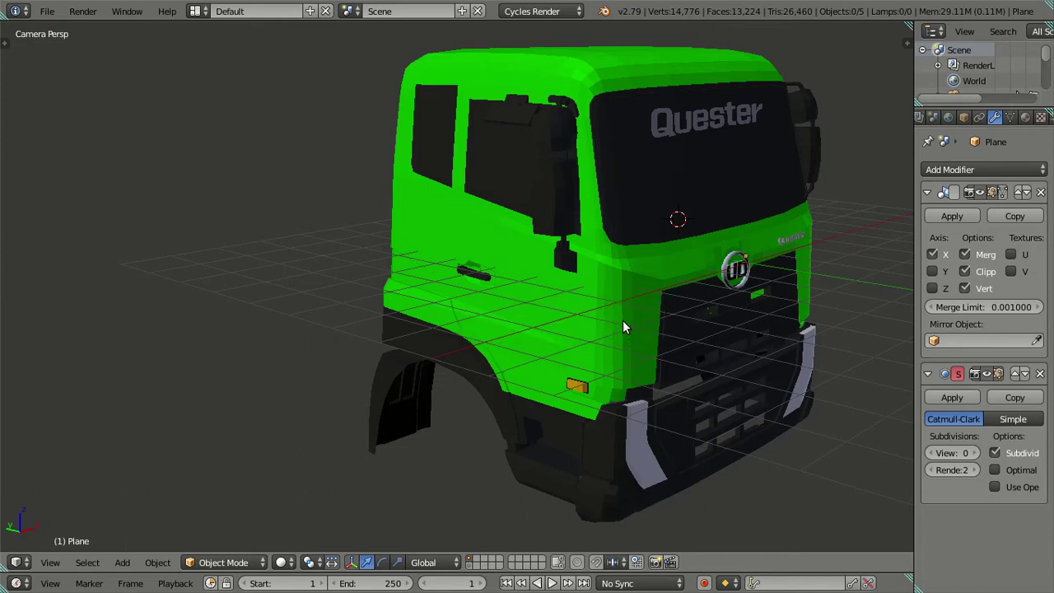
# Step: Snap to the straight front view and enter Edit Mode on the cab mesh
pyautogui.moveTo(622, 320); pyautogui.dragTo(381, 338)
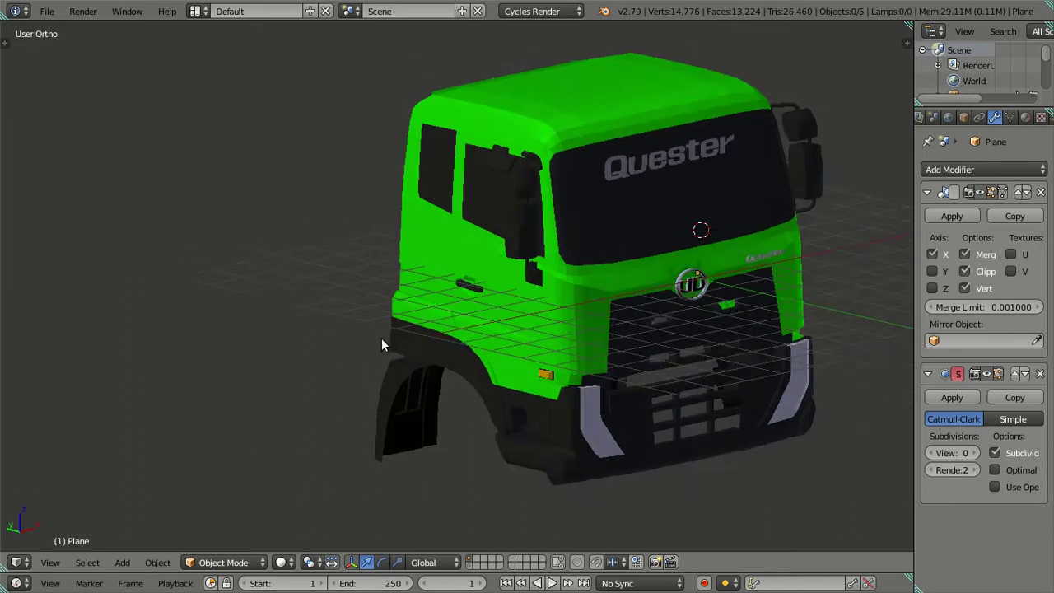
pyautogui.press('KP_1')
pyautogui.scroll(3)
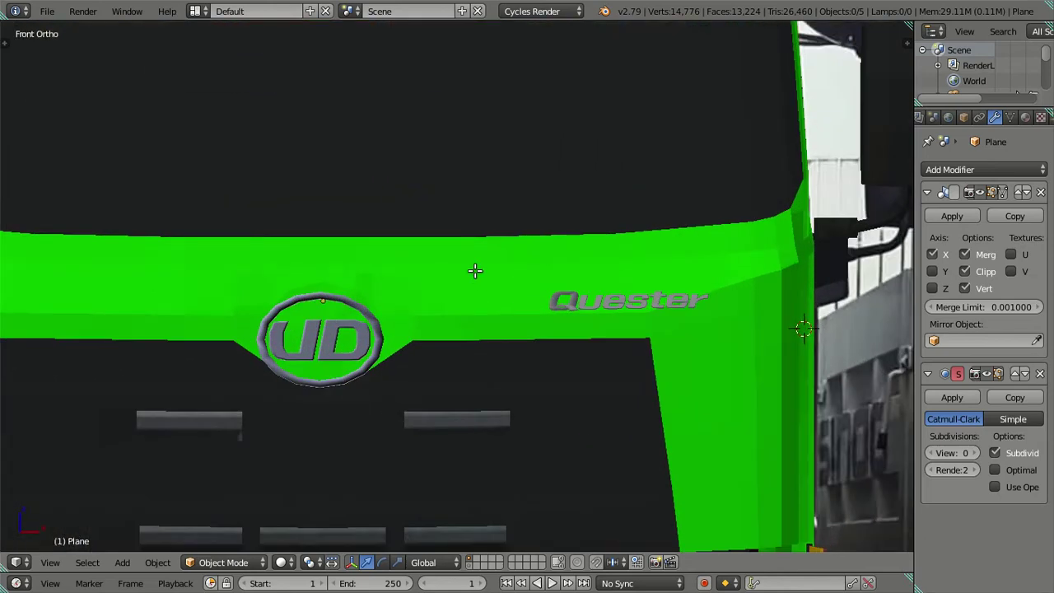
pyautogui.scroll(-3)
pyautogui.press('Tab')
pyautogui.scroll(-3)
# Step: Show the wireframe over the orange-truck reference photo, zoom to the badge, and exit fullscreen
pyautogui.press('z')
pyautogui.scroll(3)
pyautogui.scroll(3)
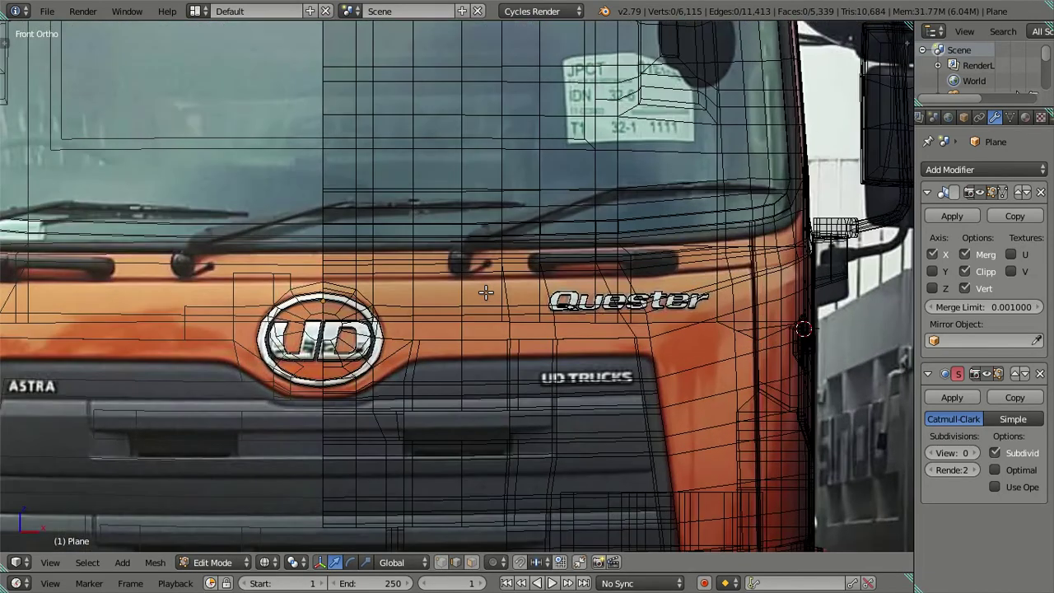
pyautogui.scroll(3)
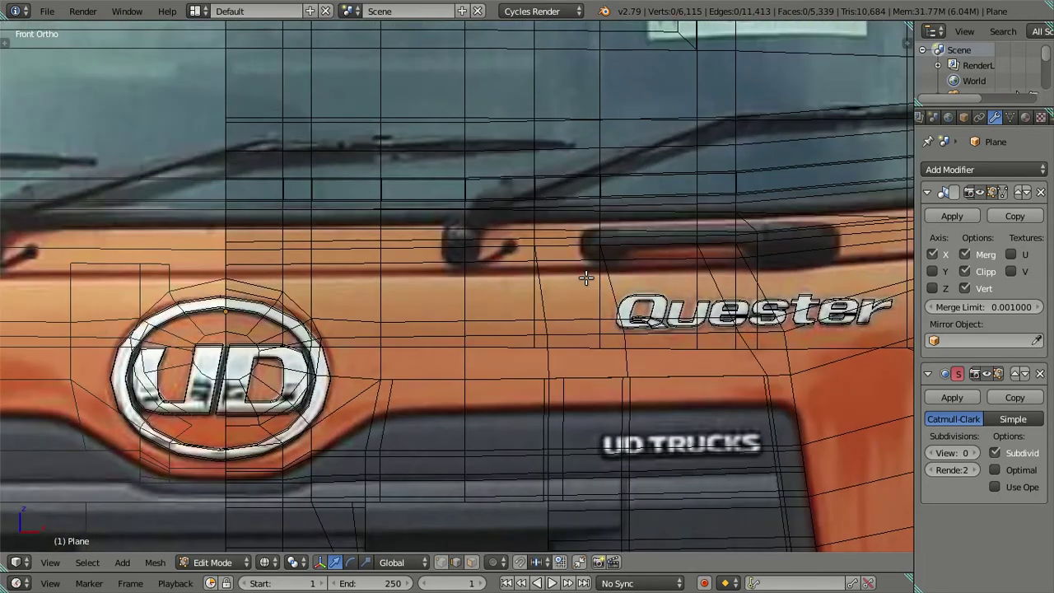
pyautogui.scroll(3)
pyautogui.scroll(3)
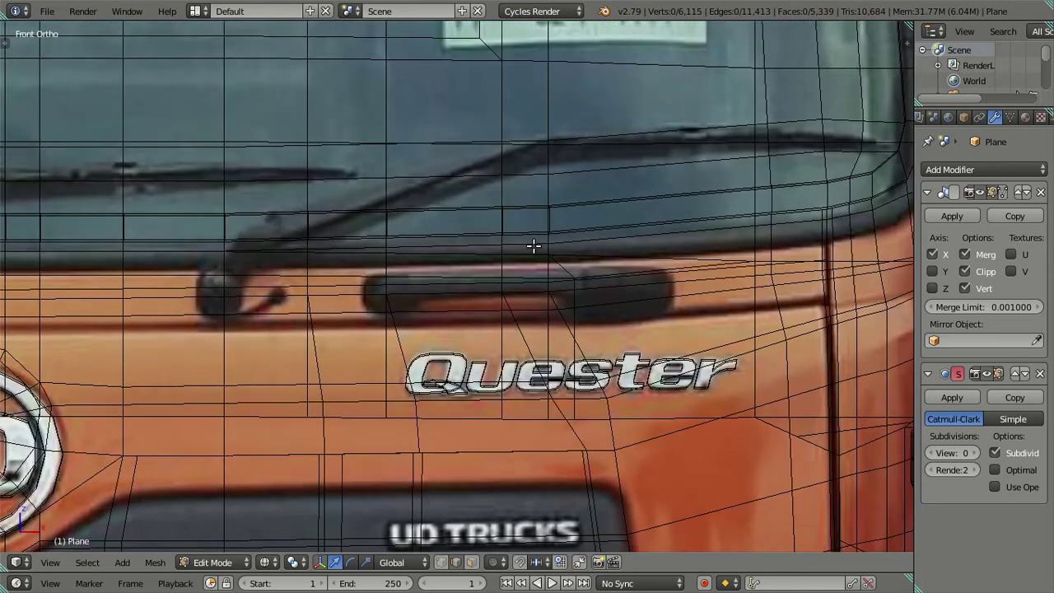
pyautogui.click(126, 11)
pyautogui.click(157, 47)
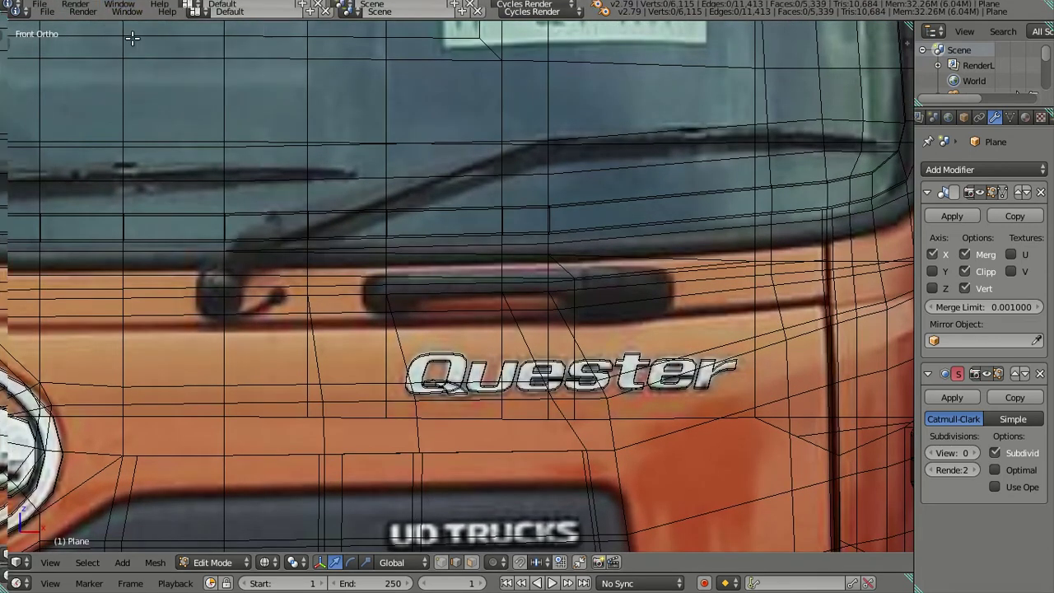
# Step: Open the green Quester front photo and zoom in on the windshield lettering and ASTRA grille
pyautogui.click(27, 9)
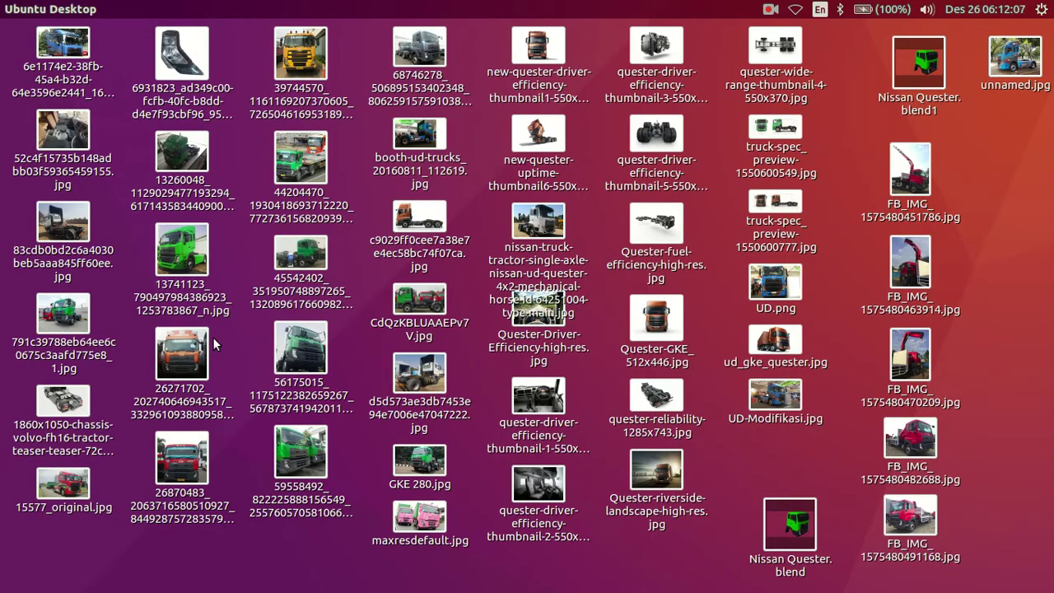
pyautogui.click(285, 338)
pyautogui.press('Return')
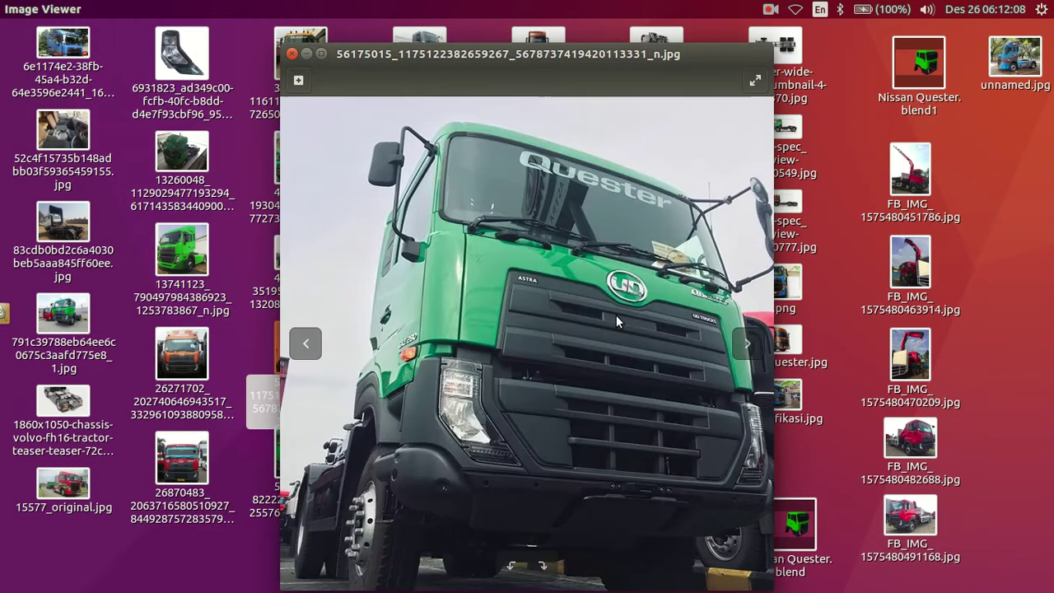
pyautogui.scroll(3)
pyautogui.scroll(3)
pyautogui.scroll(3)
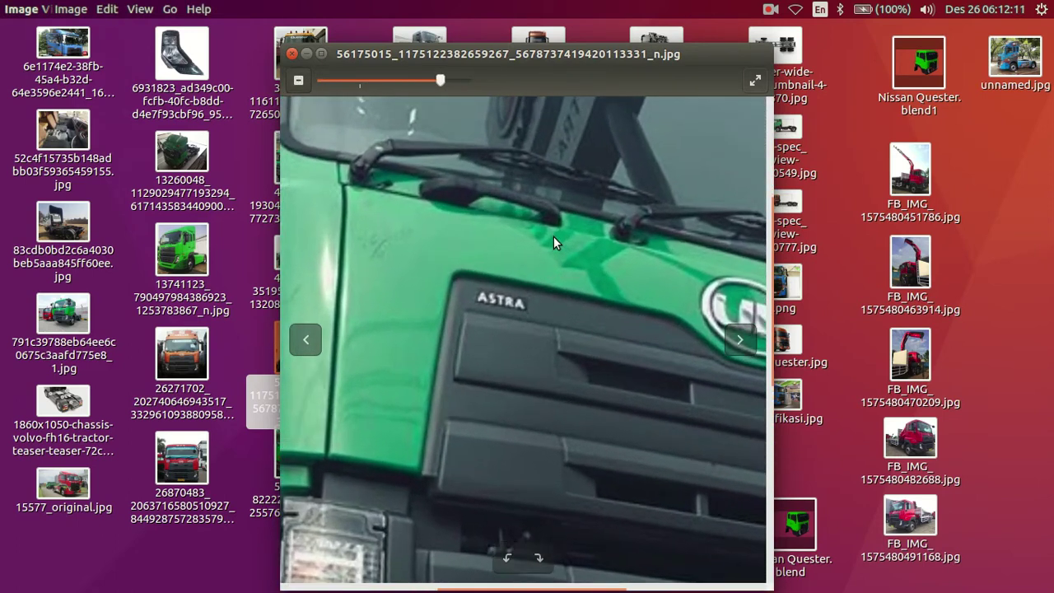
pyautogui.moveTo(553, 241); pyautogui.dragTo(809, 349)
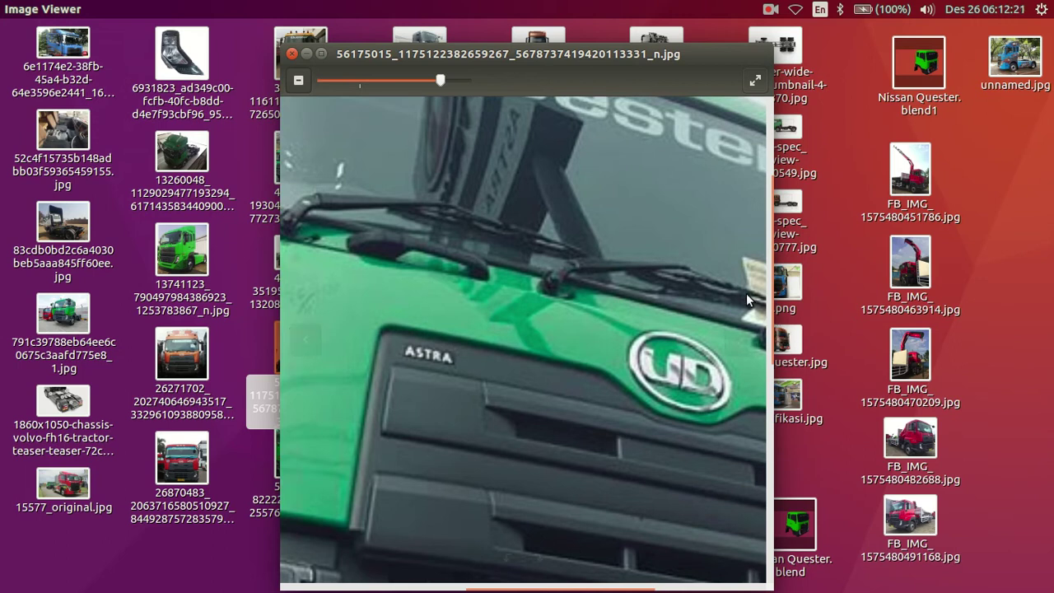
pyautogui.moveTo(448, 352); pyautogui.dragTo(525, 329)
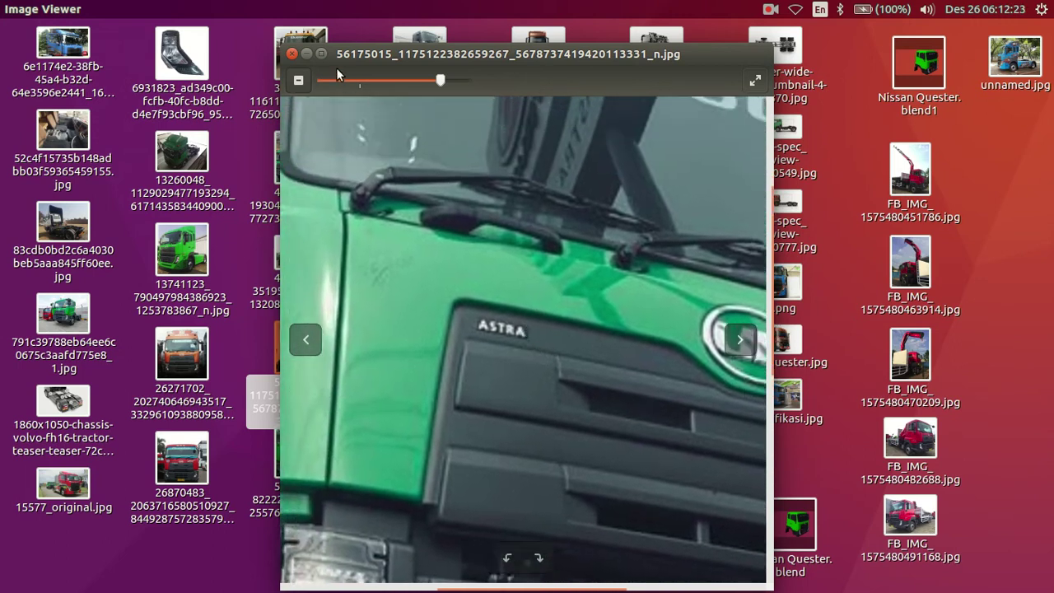
# Step: Switch to the photo of two green trucks and zoom in on the wiper above the grille
pyautogui.click(291, 53)
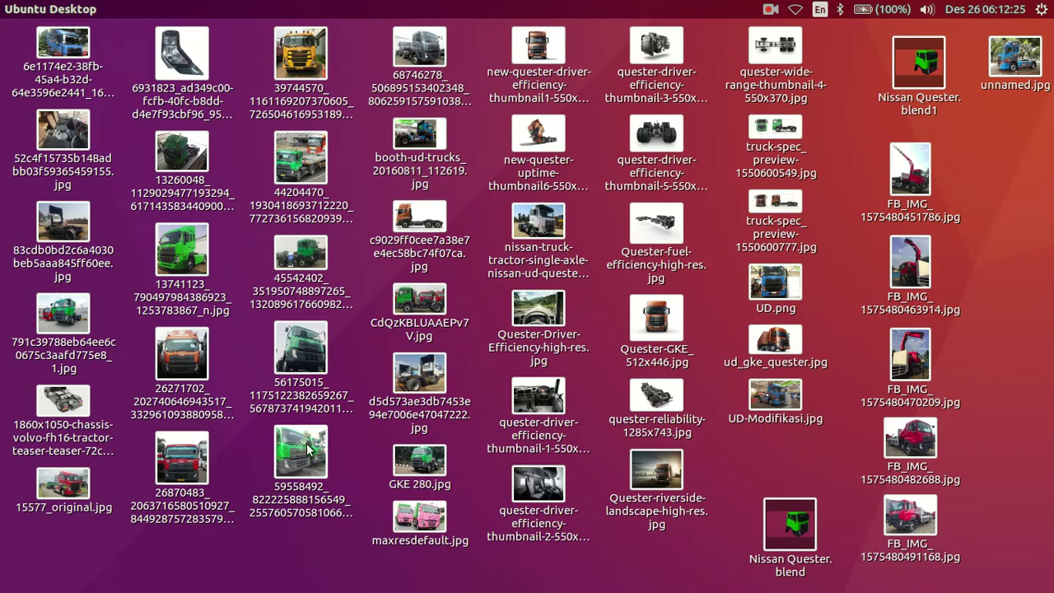
pyautogui.click(308, 449)
pyautogui.doubleClick(308, 448)
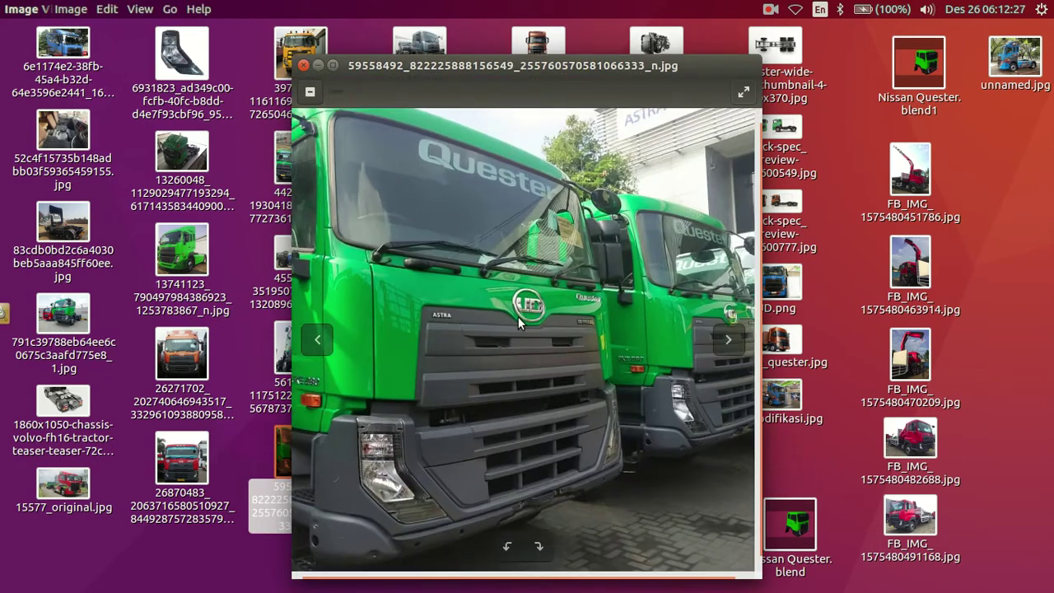
pyautogui.scroll(3)
pyautogui.scroll(3)
pyautogui.moveTo(492, 297); pyautogui.dragTo(623, 354)
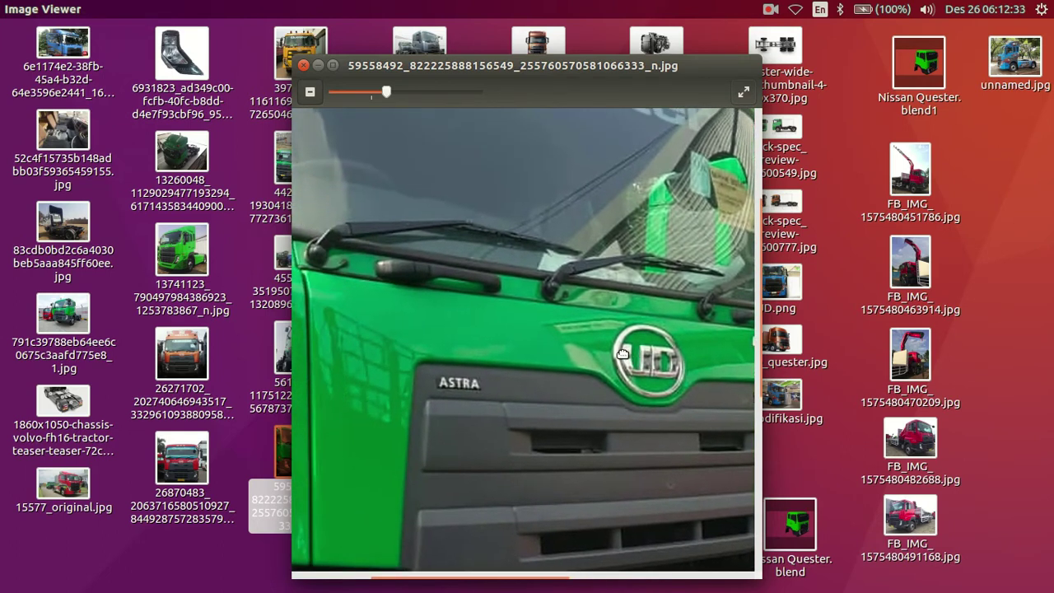
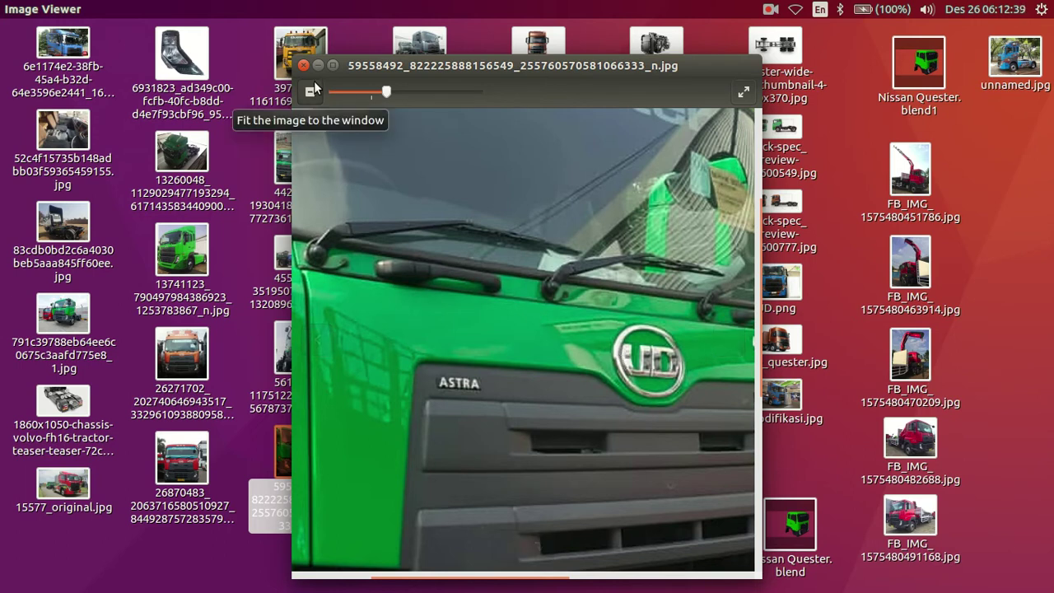
# Step: Close the current photo and zoom into the yellow Quester front-view reference photo
pyautogui.click(301, 65)
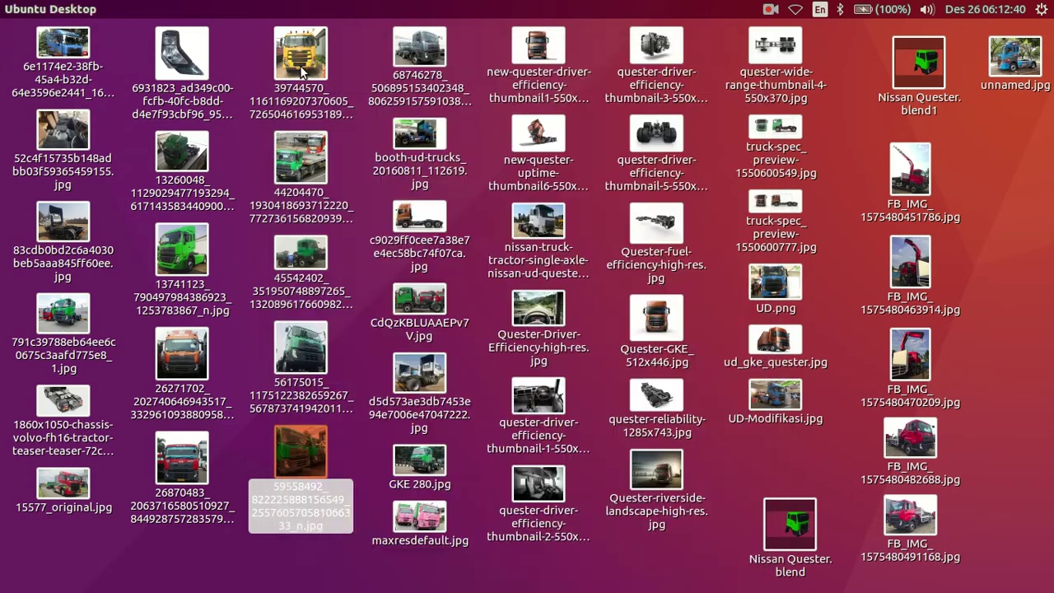
pyautogui.doubleClick(301, 66)
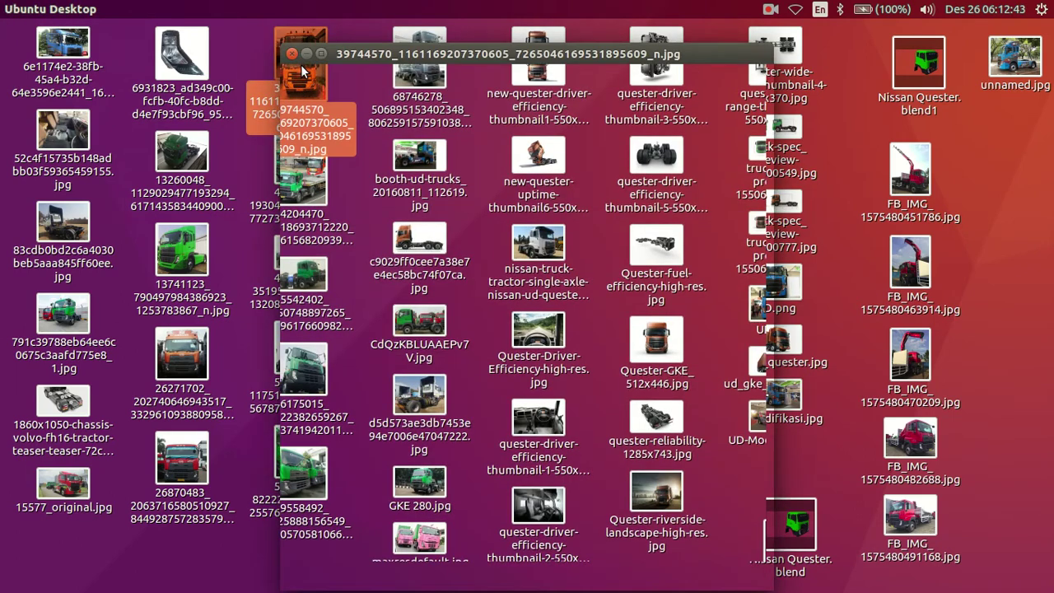
pyautogui.scroll(3)
pyautogui.scroll(3)
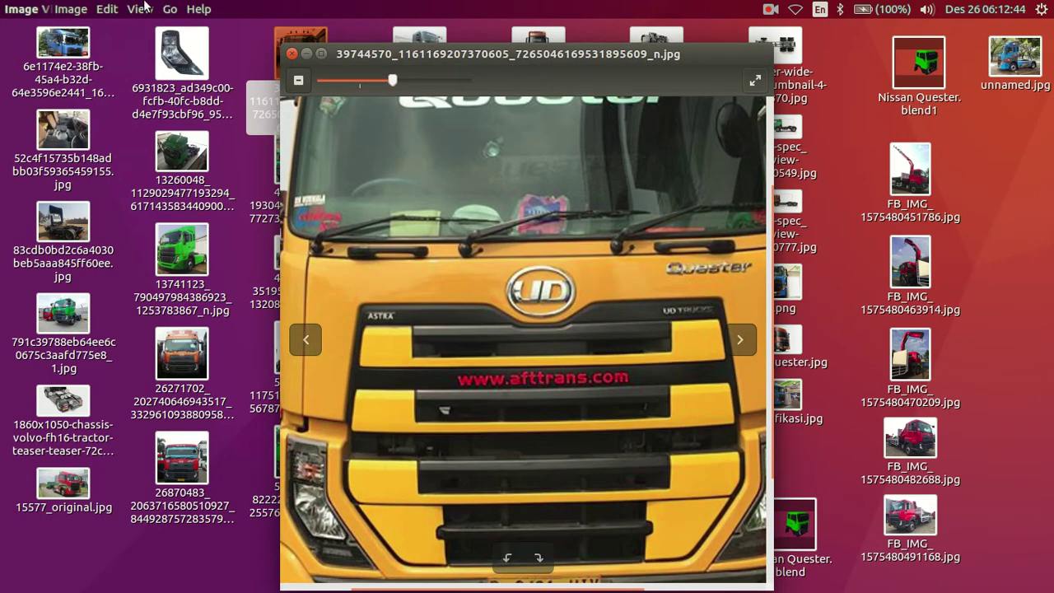
pyautogui.click(290, 53)
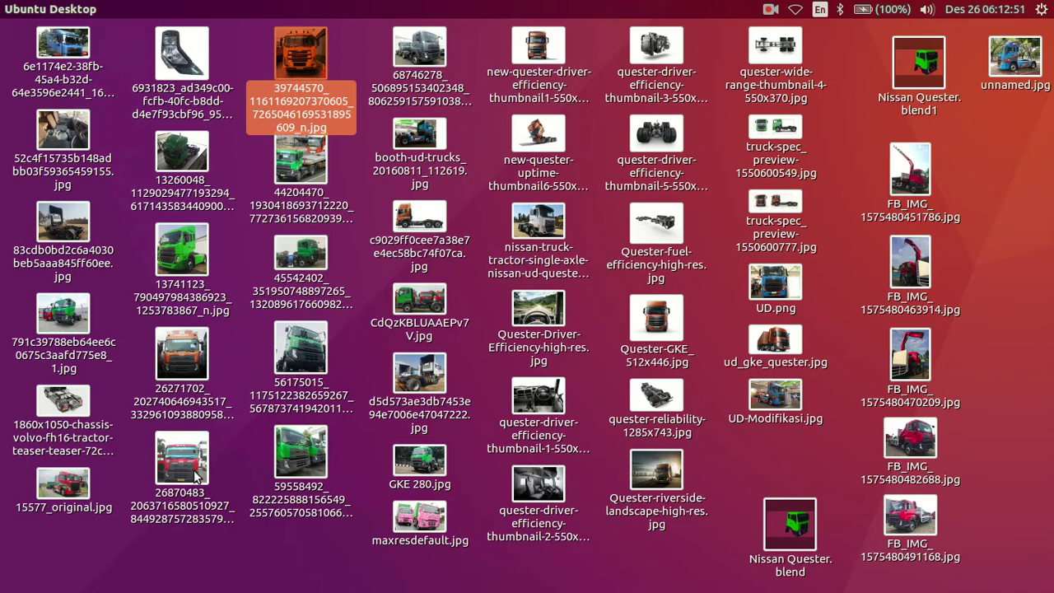
# Step: Open the red Quester reference photo and zoom in on its cab front
pyautogui.click(195, 473)
pyautogui.doubleClick(195, 472)
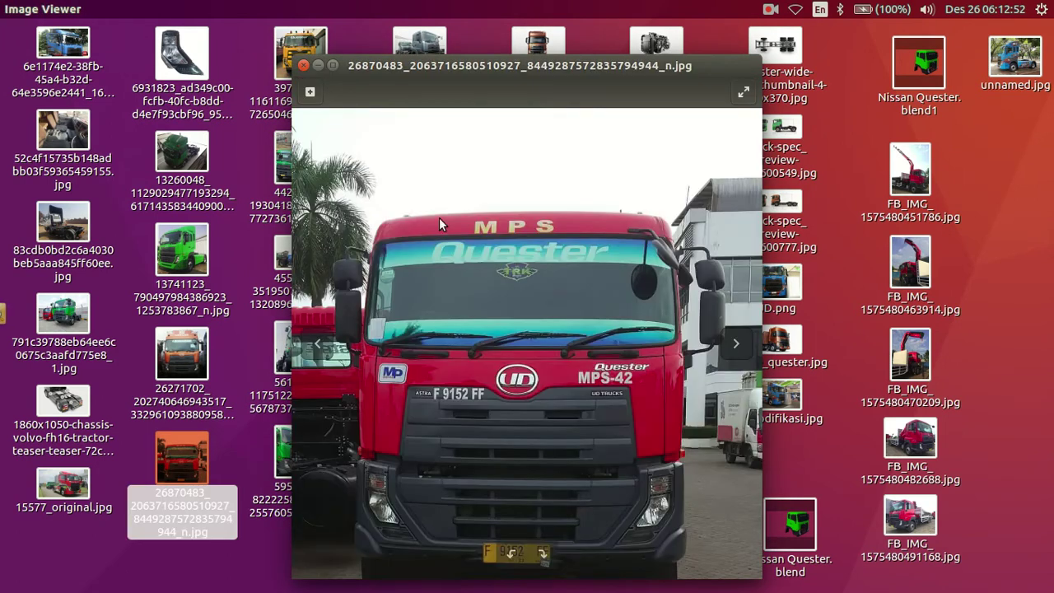
pyautogui.scroll(3)
pyautogui.scroll(3)
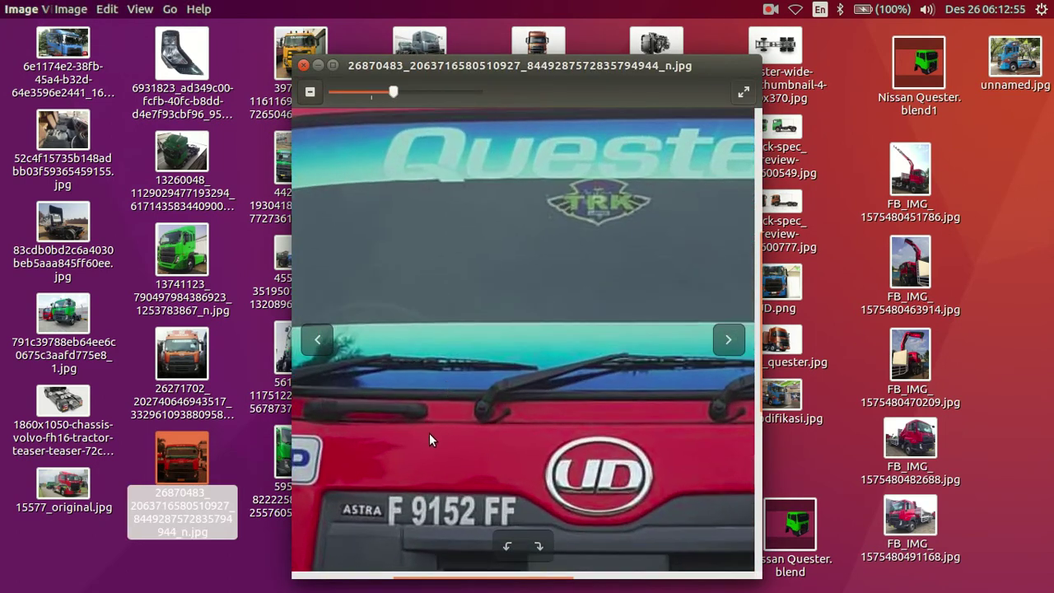
pyautogui.click(305, 65)
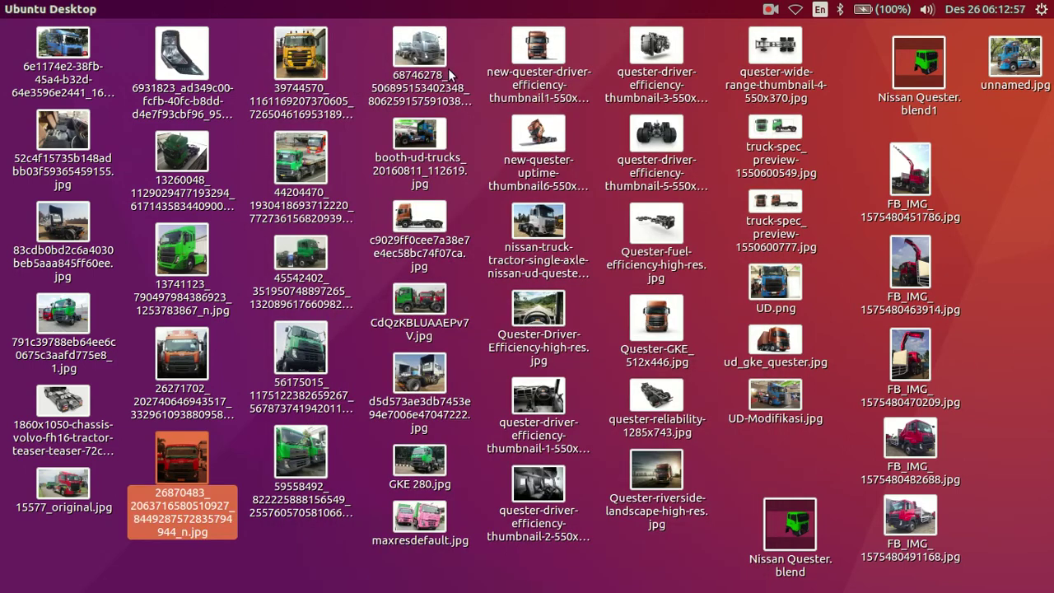
# Step: Look over the grey Quester reference photo, then return to Blender
pyautogui.click(431, 52)
pyautogui.doubleClick(430, 52)
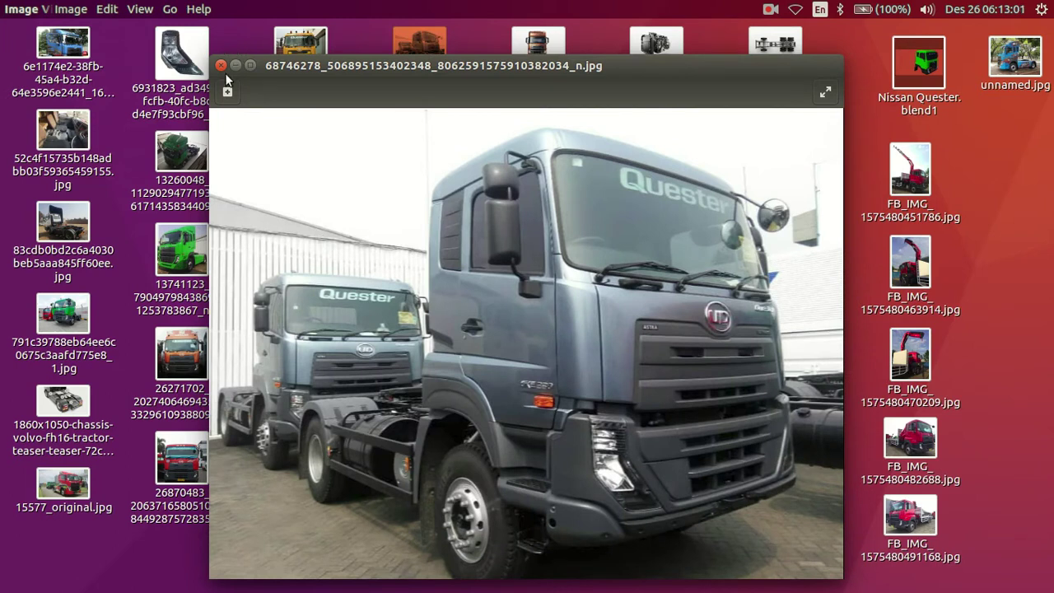
pyautogui.click(221, 65)
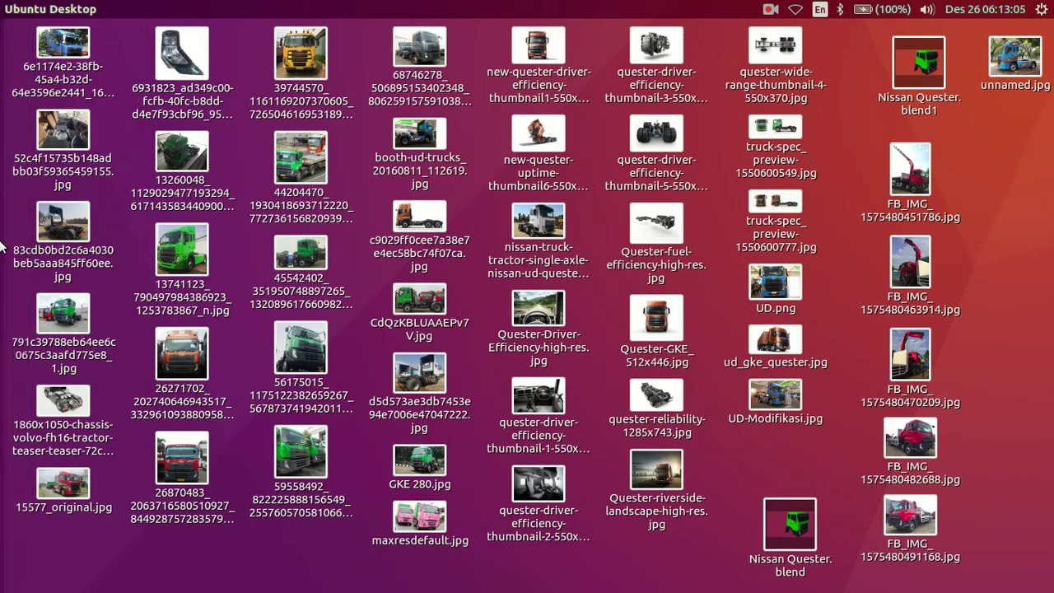
pyautogui.click(17, 220)
# Step: In face select edit mode, select the face just below the windshield
pyautogui.scroll(-3)
pyautogui.scroll(3)
pyautogui.press('Tab')
pyautogui.press('Tab')
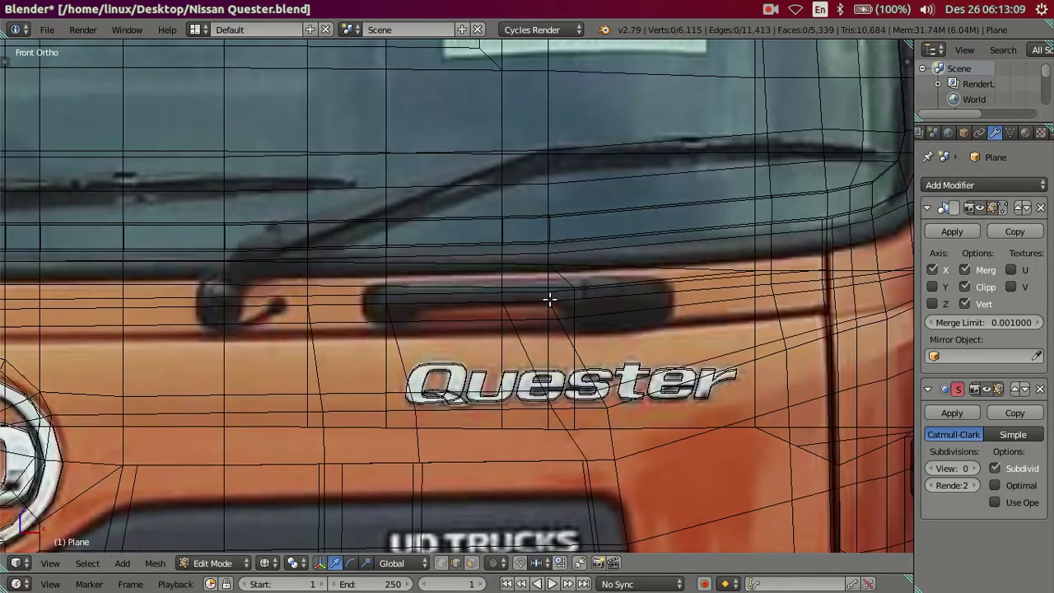
pyautogui.press('z')
pyautogui.press('z')
pyautogui.press('z')
pyautogui.press('z')
pyautogui.press('z')
pyautogui.press('z')
pyautogui.press('z')
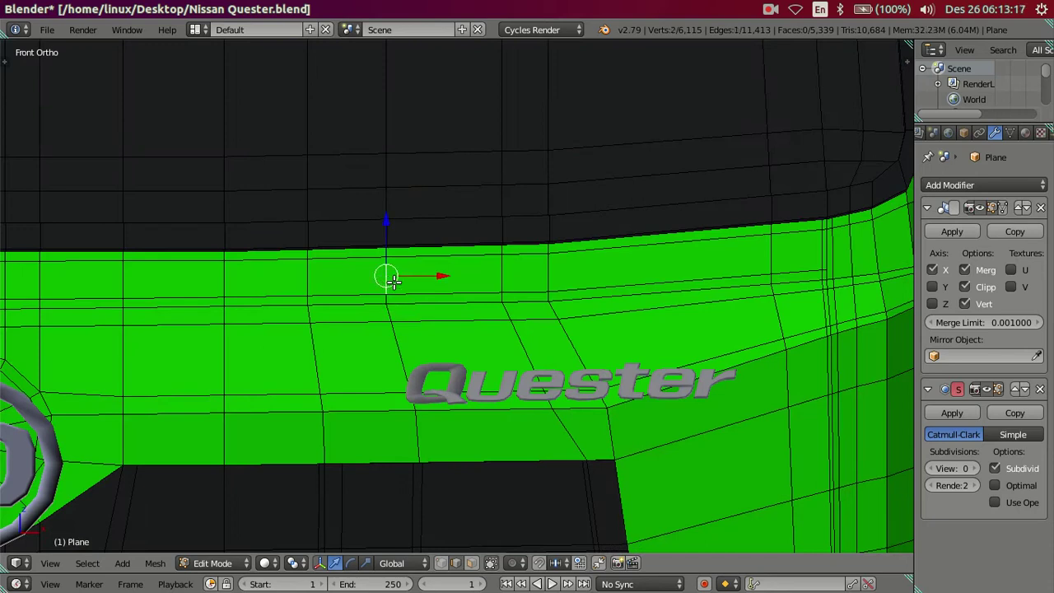
pyautogui.hotkey('ctrl', 'Tab')
pyautogui.rightClick(423, 271)
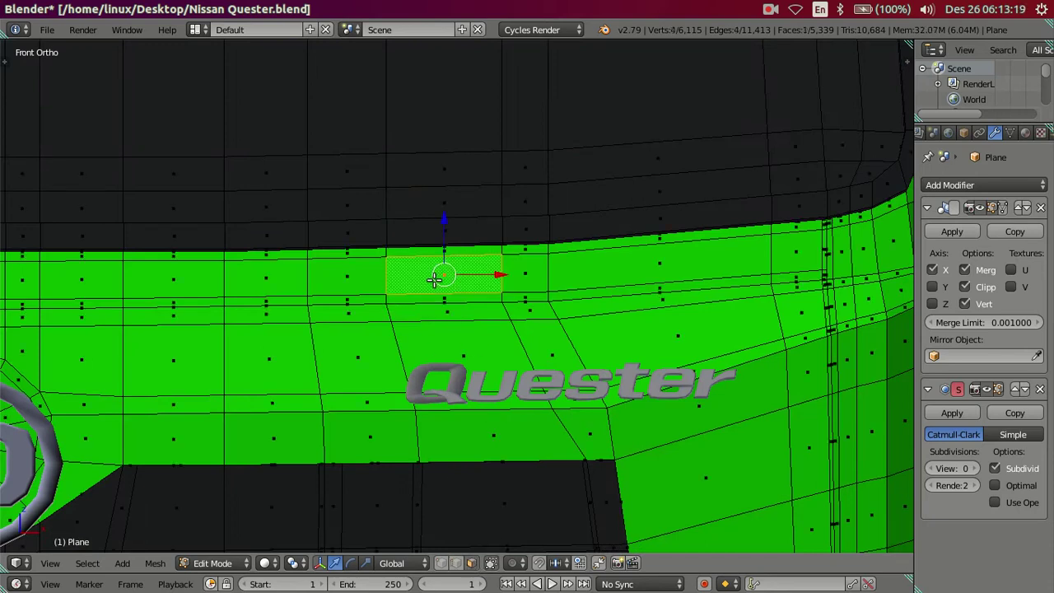
pyautogui.press('z')
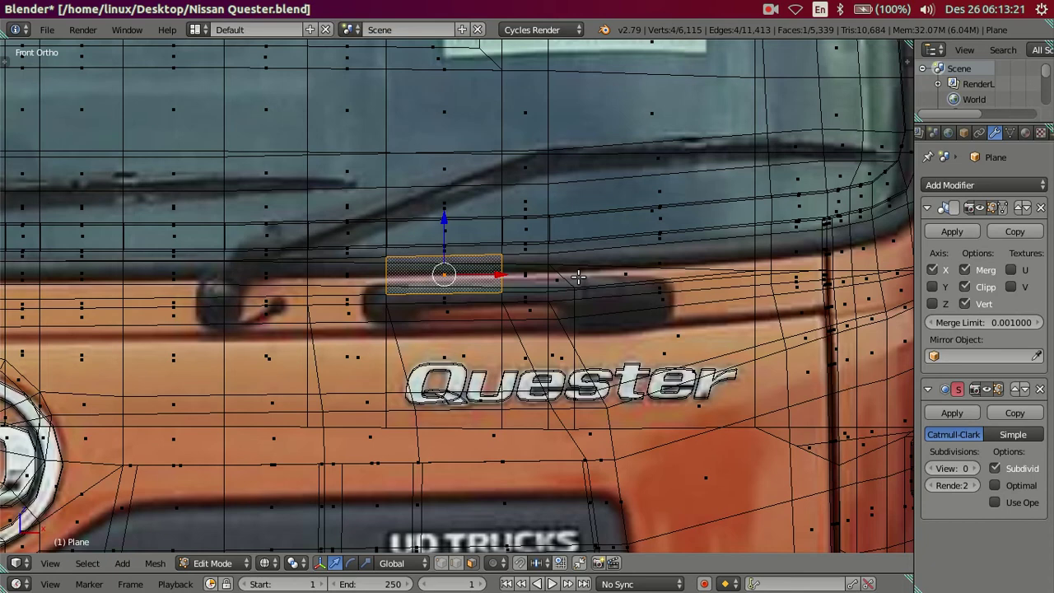
pyautogui.press('z')
# Step: Extend the selection to a three-face strip and check it against the reference photo
pyautogui.rightClick(628, 266)
pyautogui.moveTo(628, 270); pyautogui.dragTo(444, 340)
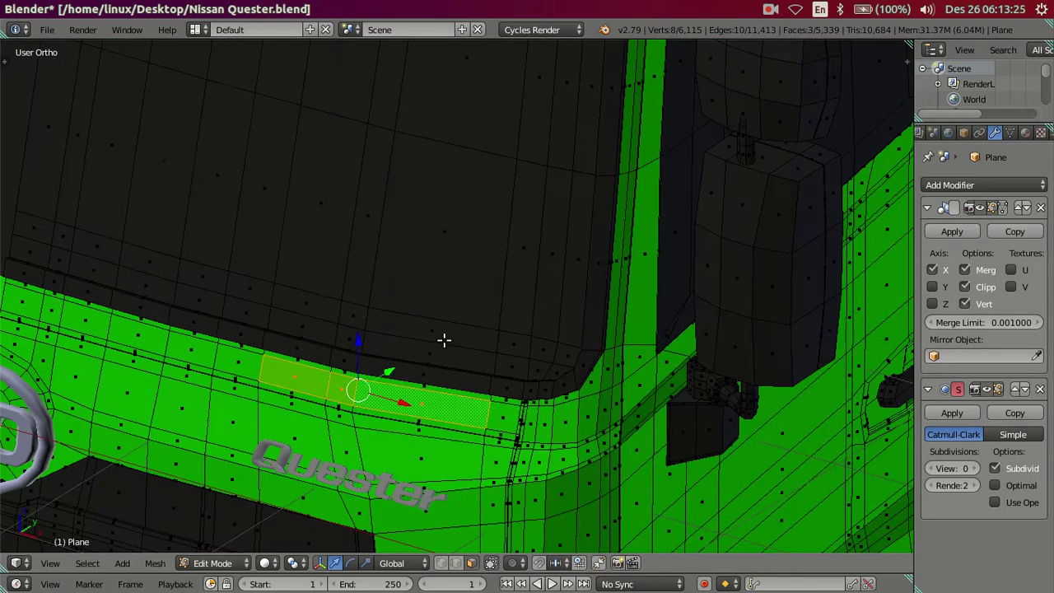
pyautogui.press('KP_1')
pyautogui.press('z')
pyautogui.press('z')
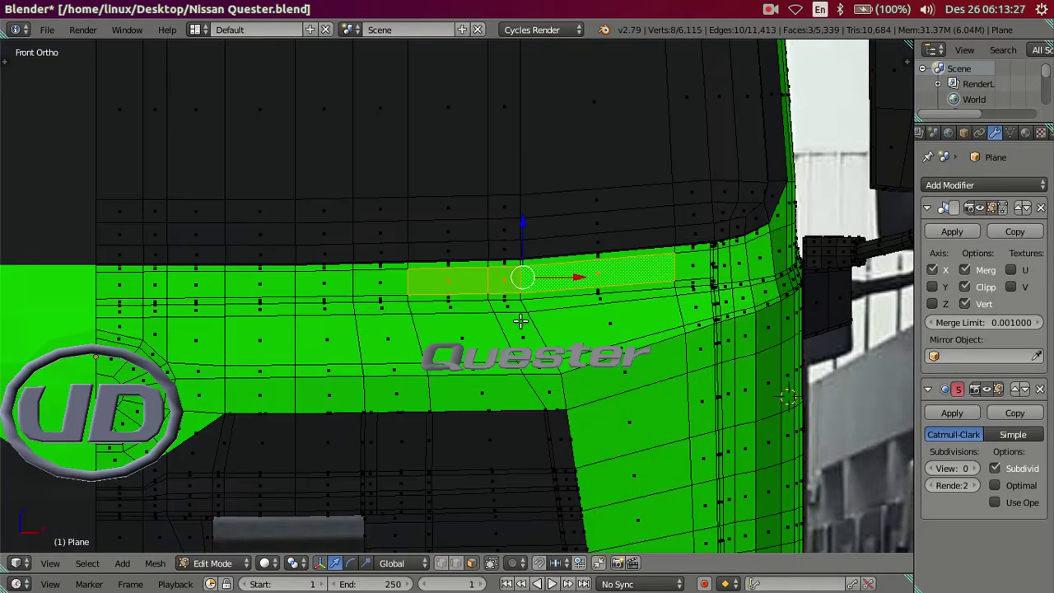
pyautogui.scroll(-3)
pyautogui.moveTo(520, 321); pyautogui.dragTo(501, 392)
pyautogui.scroll(3)
pyautogui.scroll(3)
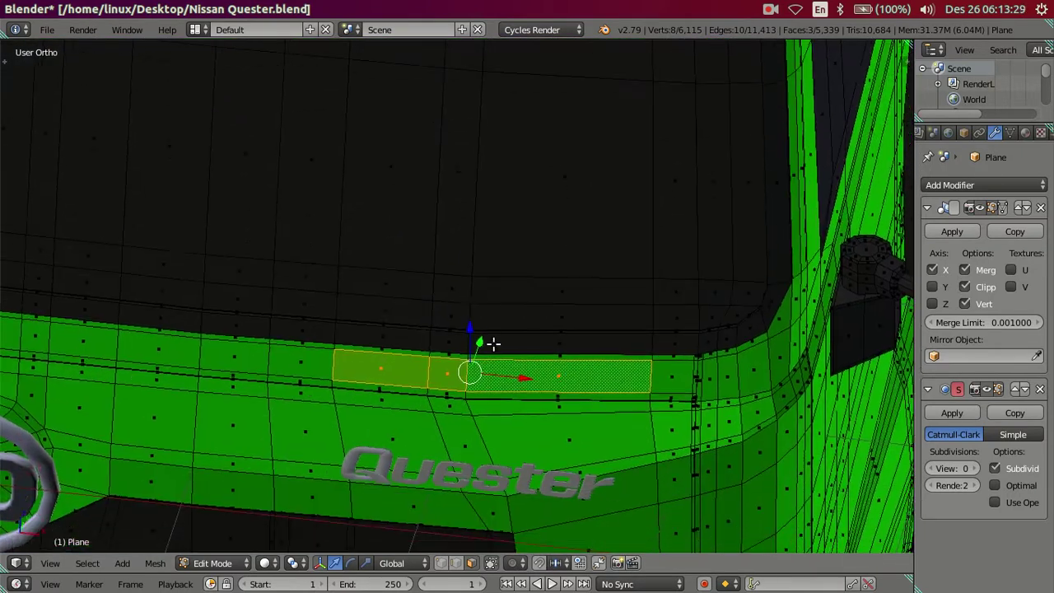
pyautogui.scroll(3)
# Step: Extrude the strip in place and assign it the white 'Material' slot
pyautogui.press('e')
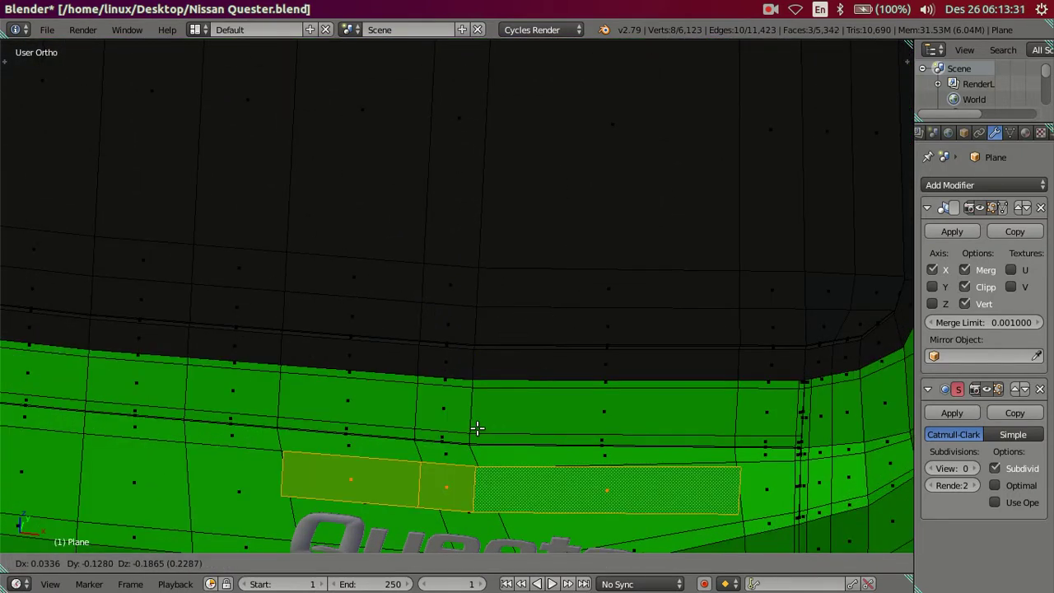
pyautogui.press('Escape')
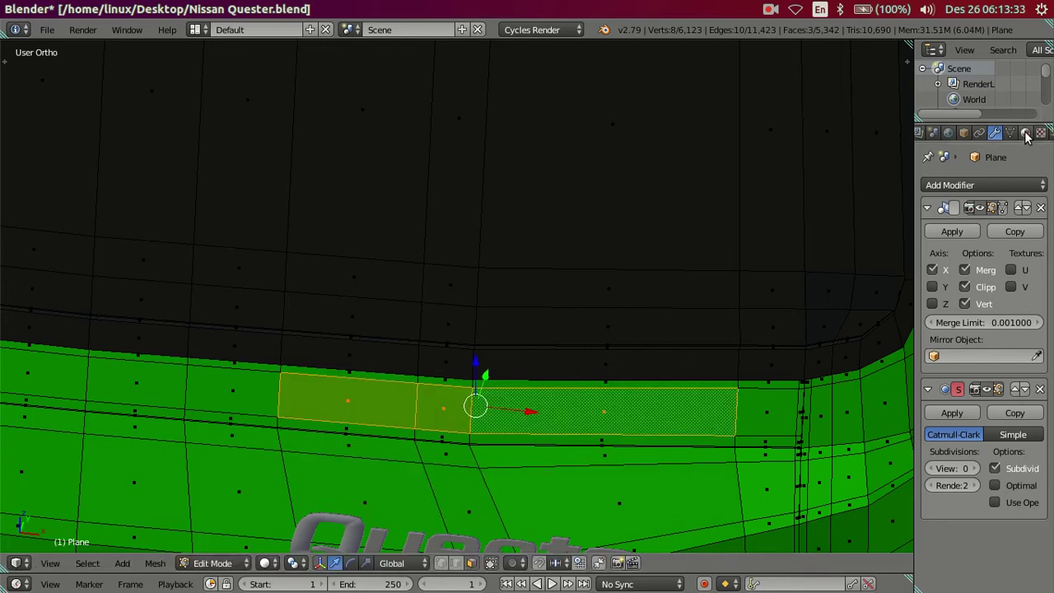
pyautogui.click(1025, 133)
pyautogui.click(951, 218)
pyautogui.click(940, 270)
# Step: Deselect everything and orbit to inspect the cab front and door side
pyautogui.press('a')
pyautogui.moveTo(463, 306); pyautogui.dragTo(525, 350)
pyautogui.scroll(-3)
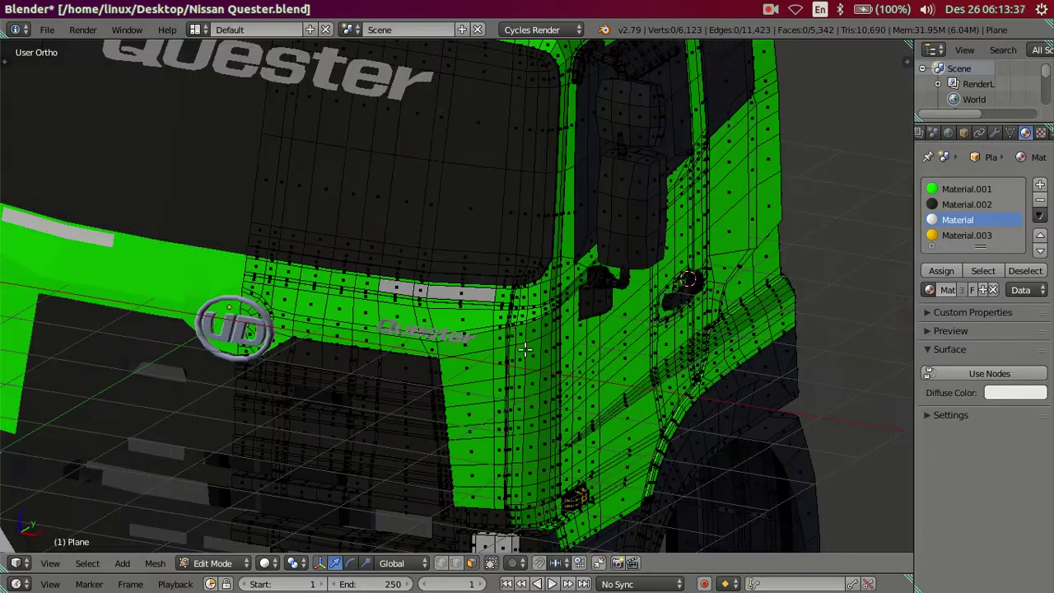
pyautogui.moveTo(482, 400); pyautogui.dragTo(462, 519)
pyautogui.scroll(-3)
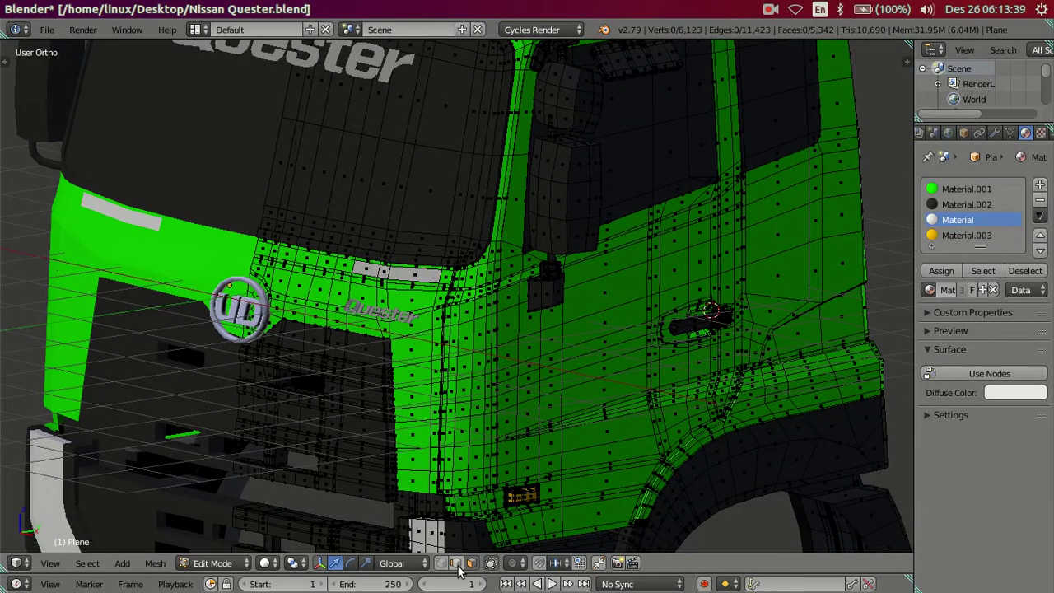
pyautogui.scroll(-3)
pyautogui.scroll(3)
pyautogui.scroll(3)
pyautogui.moveTo(411, 406); pyautogui.dragTo(430, 337)
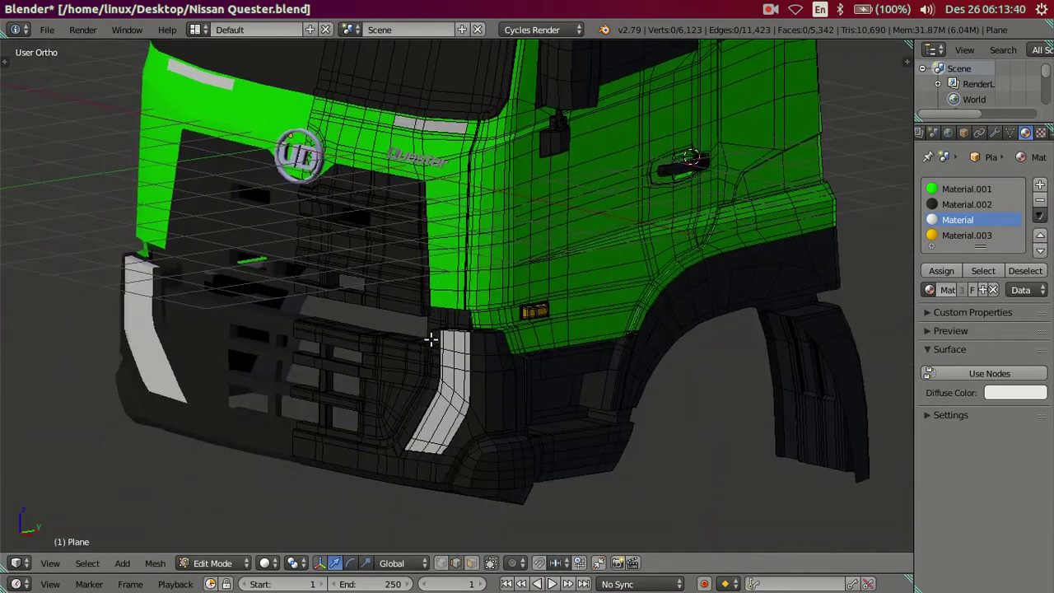
pyautogui.scroll(3)
# Step: Select the linked cab body parts: grille, front panel, door side, fender, bumper and side panel
pyautogui.press('l')
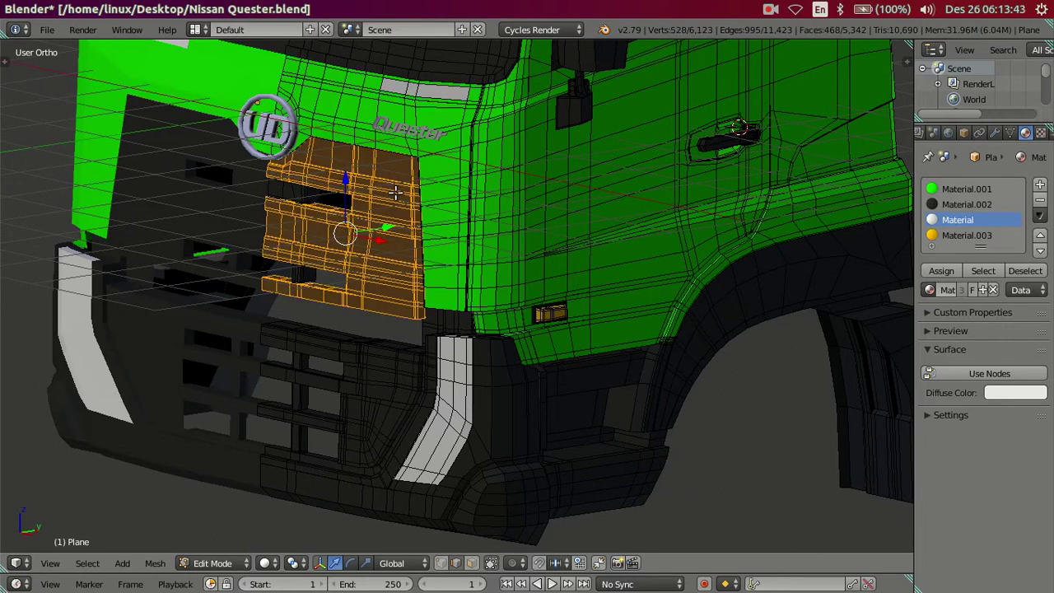
pyautogui.press('l')
pyautogui.press('l')
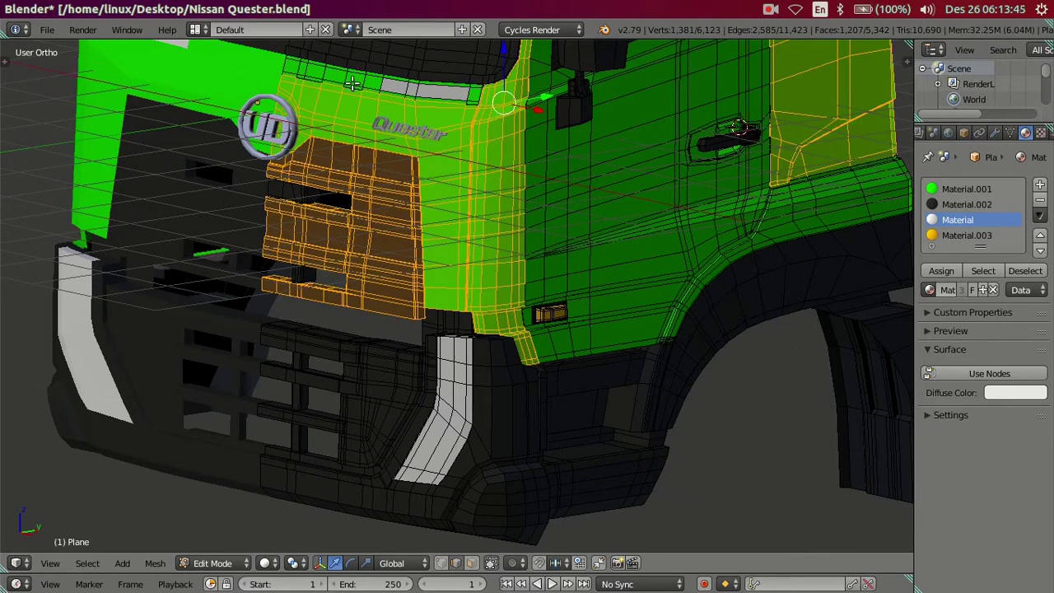
pyautogui.press('l')
pyautogui.press('l')
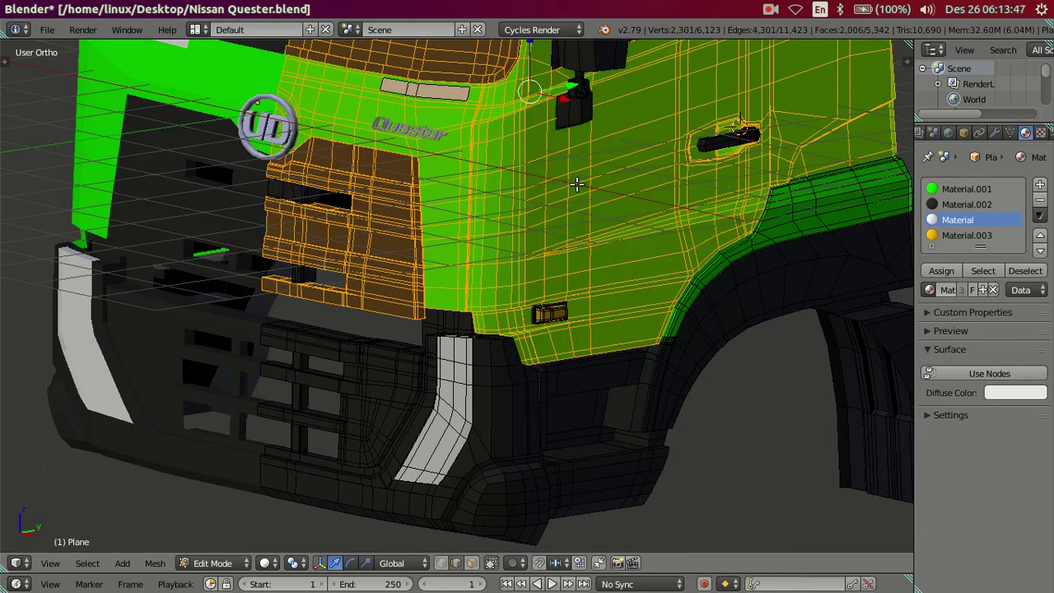
pyautogui.press('l')
pyautogui.press('l')
pyautogui.press('l')
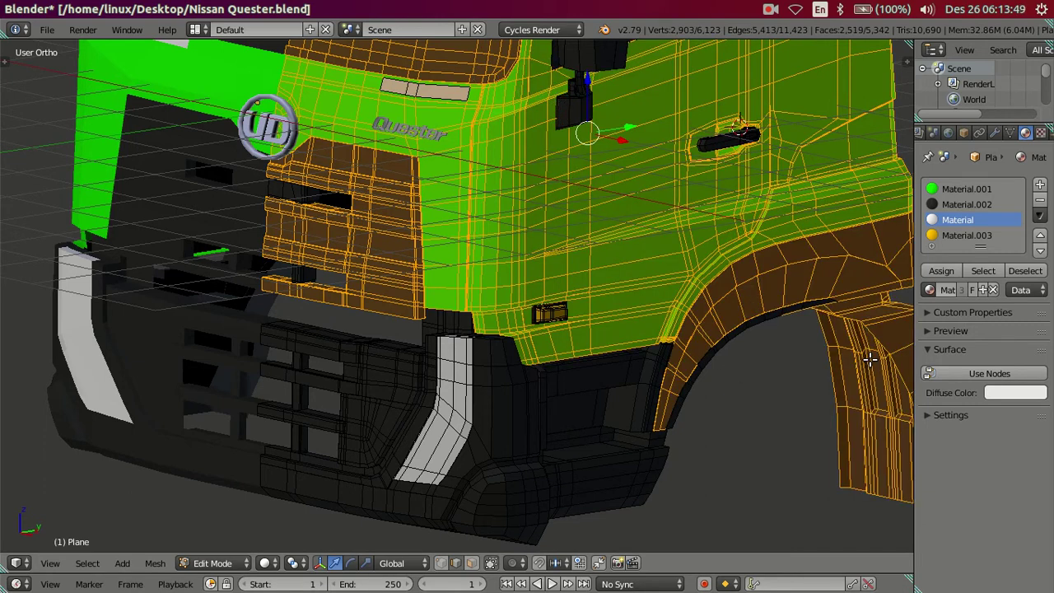
pyautogui.press('l')
pyautogui.press('l')
pyautogui.press('l')
pyautogui.press('l')
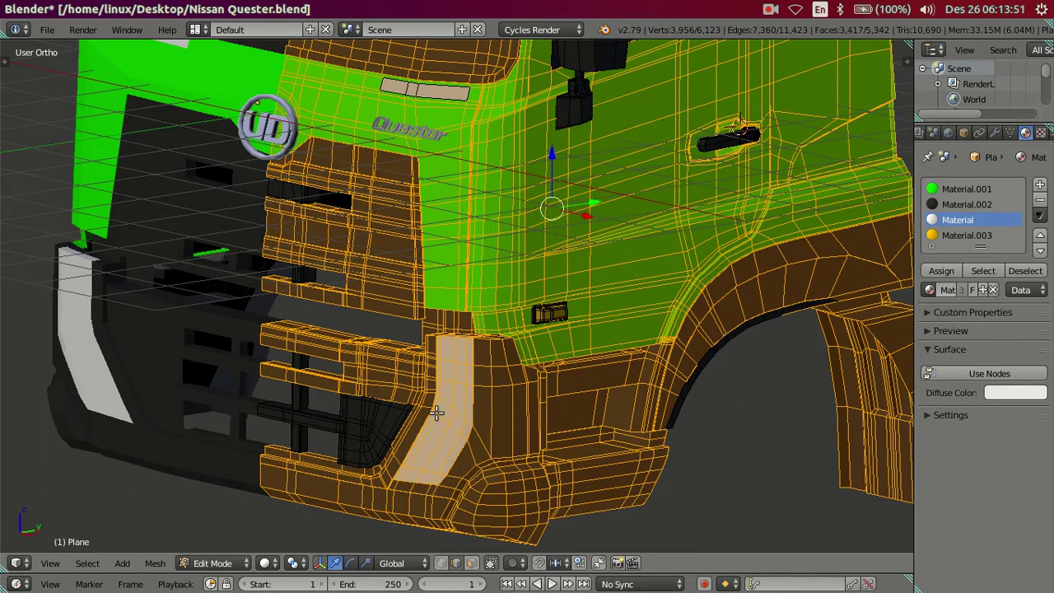
pyautogui.press('l')
pyautogui.press('l')
pyautogui.press('l')
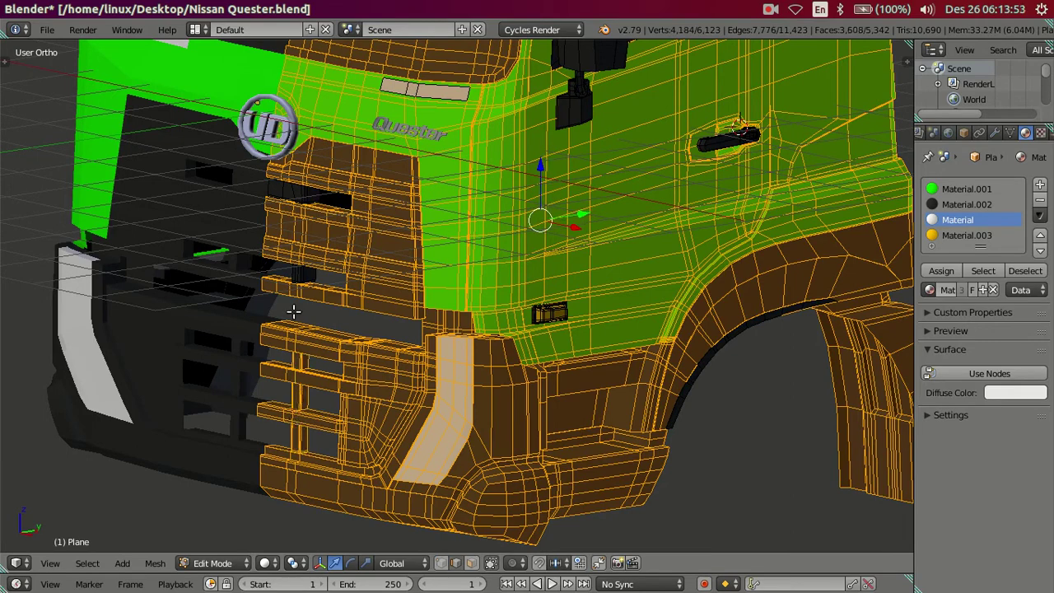
pyautogui.press('l')
pyautogui.press('l')
pyautogui.moveTo(518, 243); pyautogui.dragTo(576, 82)
pyautogui.press('l')
pyautogui.press('l')
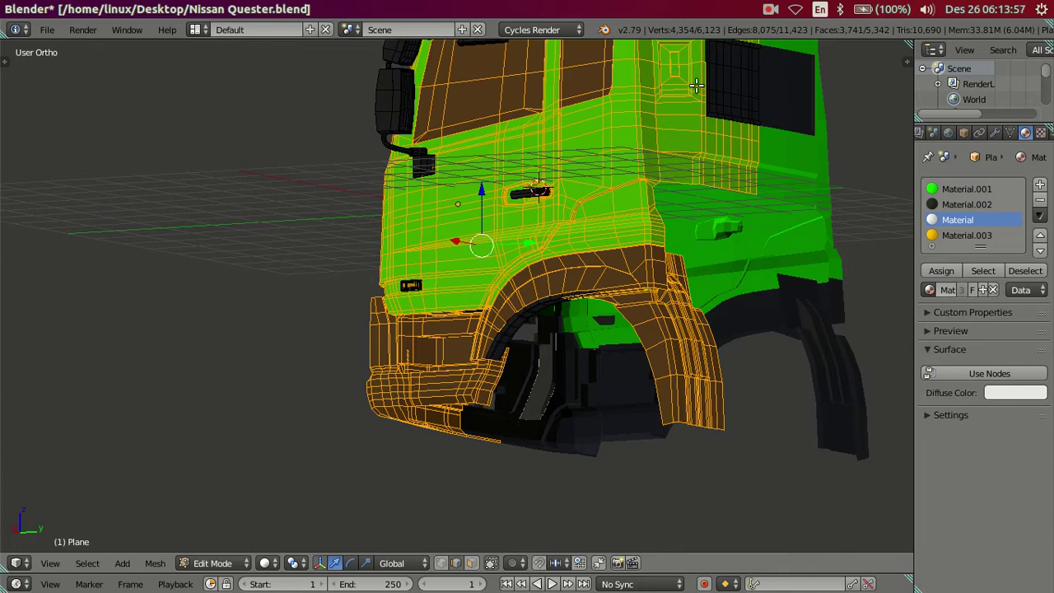
pyautogui.press('l')
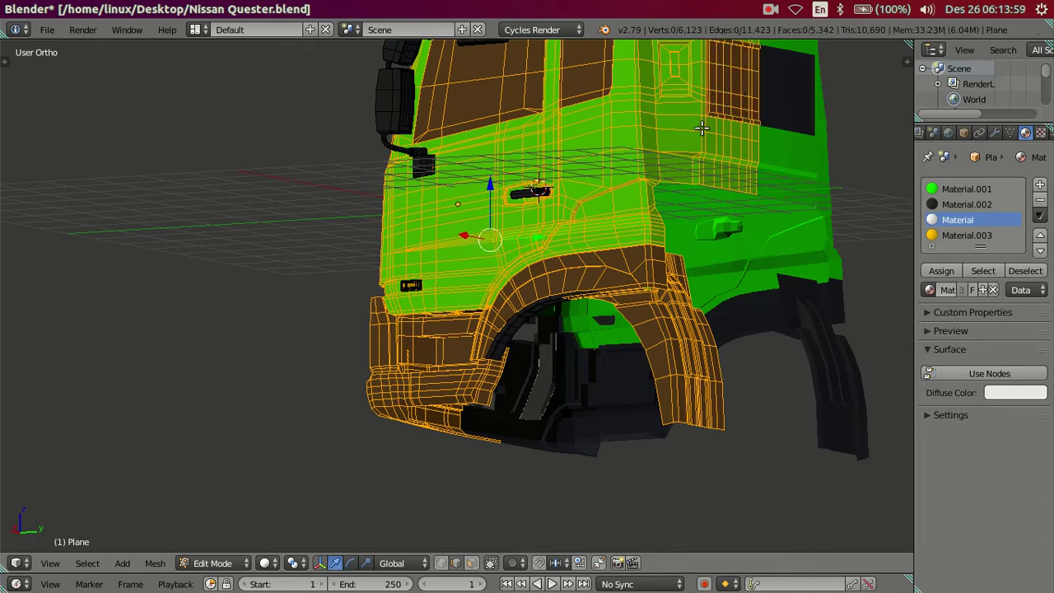
# Step: Hide the cab body and frame the strip above the wiper area
pyautogui.press('h')
pyautogui.moveTo(700, 127); pyautogui.dragTo(494, 258)
pyautogui.moveTo(515, 182); pyautogui.dragTo(487, 275)
pyautogui.scroll(3)
pyautogui.scroll(-3)
pyautogui.scroll(3)
pyautogui.scroll(3)
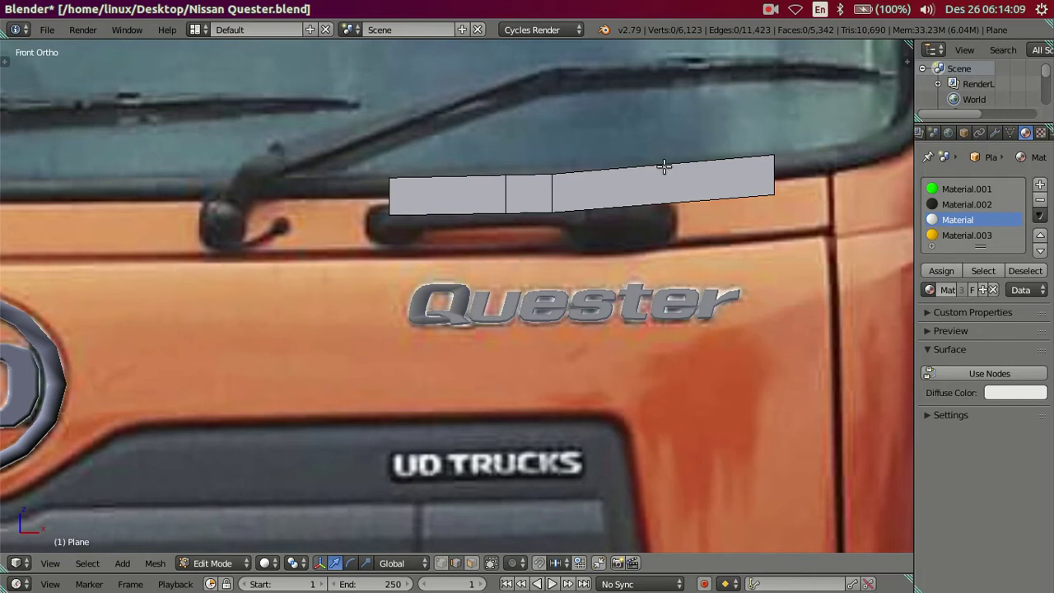
# Step: Add a loop cut across the strip and move its left edge further left
pyautogui.hotkey('ctrl', 'r')
pyautogui.click(664, 167)
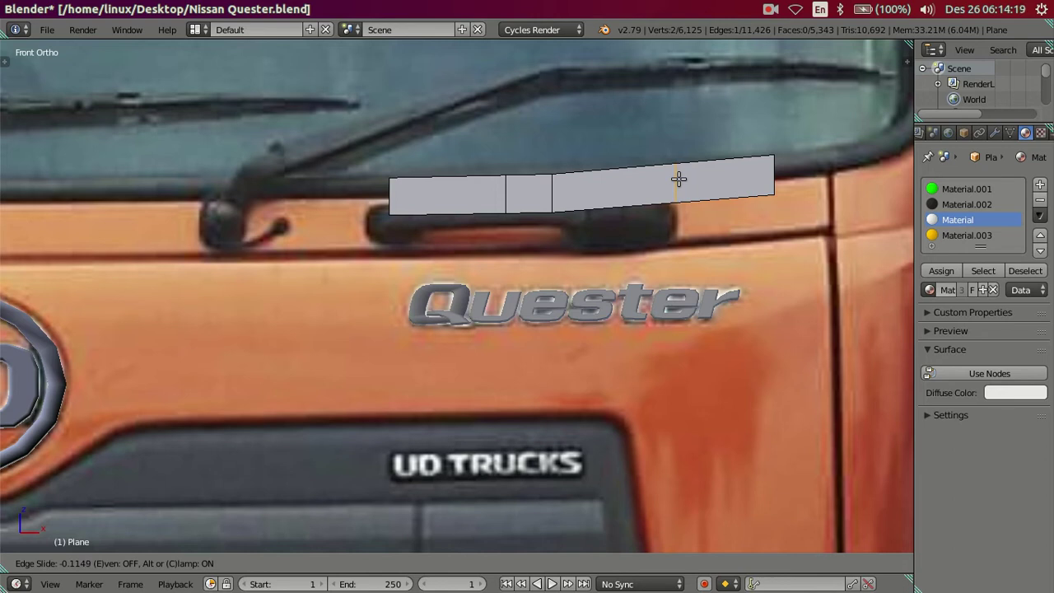
pyautogui.click(678, 179)
pyautogui.moveTo(421, 198); pyautogui.dragTo(403, 194)
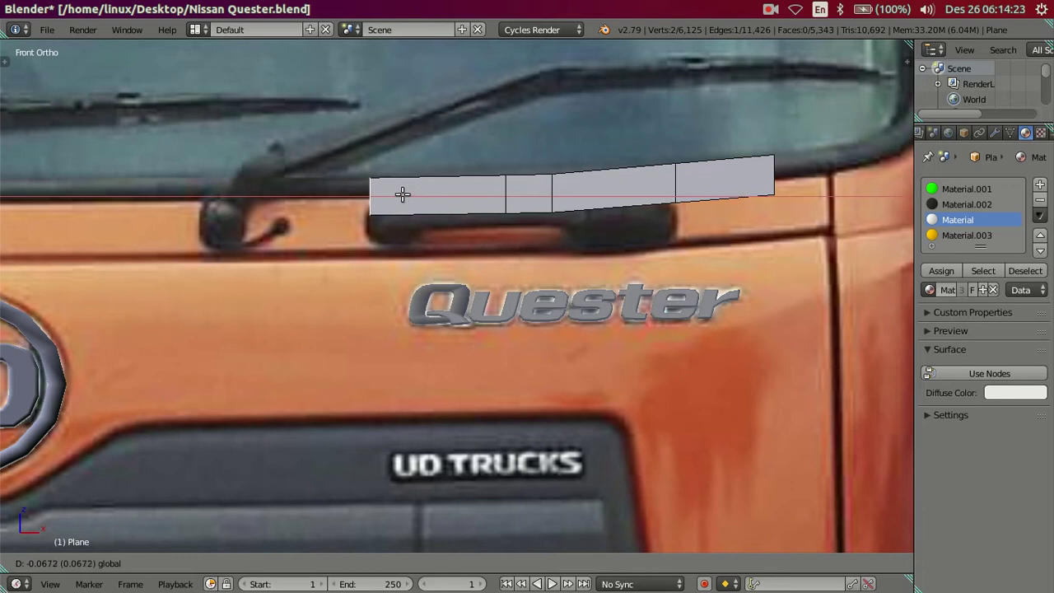
pyautogui.click(402, 195)
# Step: Delete the strip's right end face and select the new right end edge
pyautogui.rightClick(708, 196)
pyautogui.rightClick(694, 180)
pyautogui.press('x')
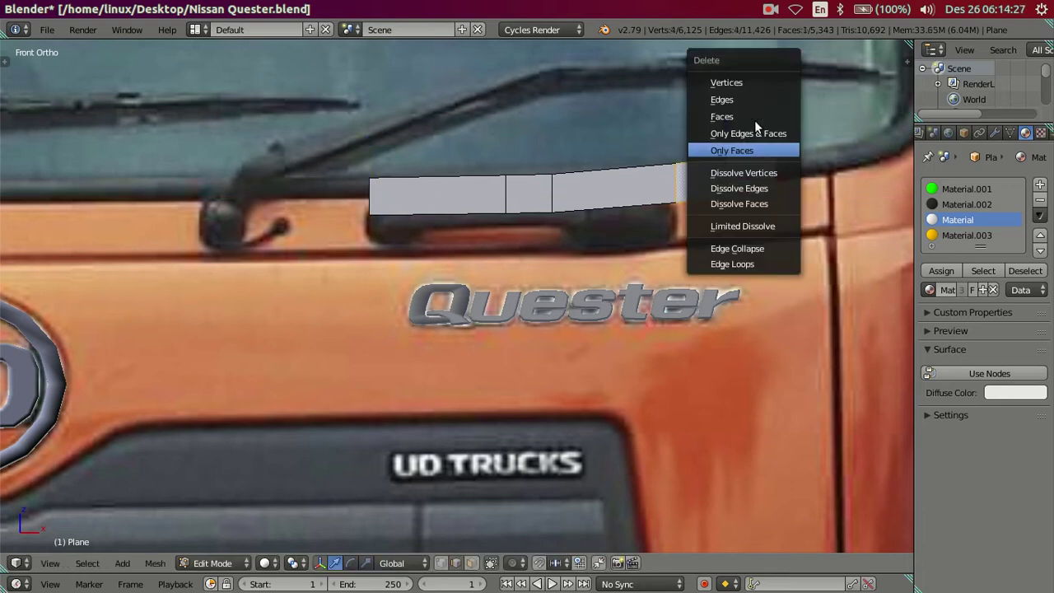
pyautogui.click(743, 115)
pyautogui.scroll(3)
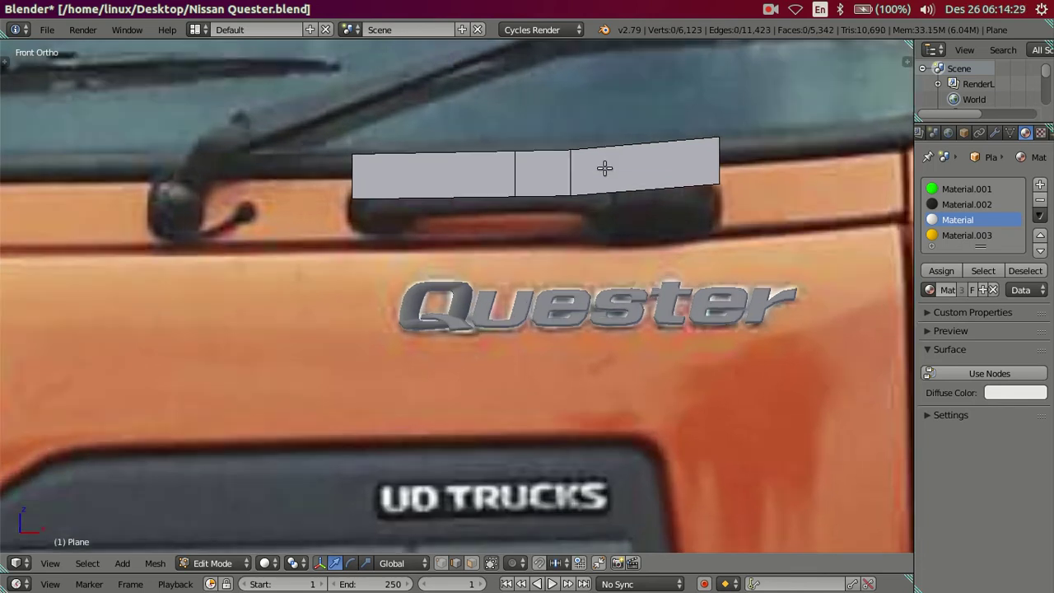
pyautogui.rightClick(718, 161)
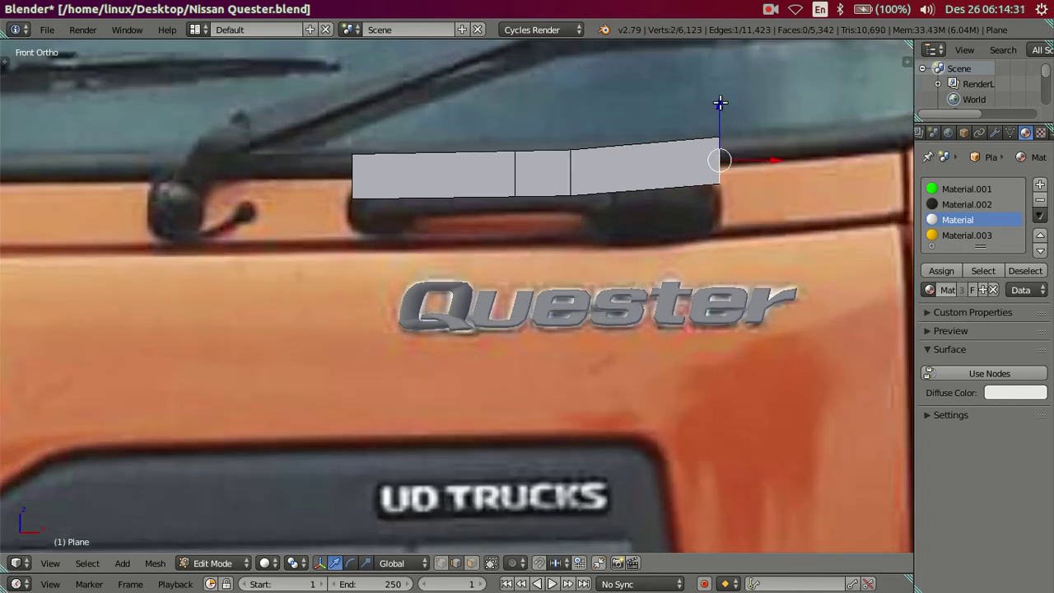
# Step: Nudge the strip's new right end along the Y axis, checking the whole model
pyautogui.press('Tab')
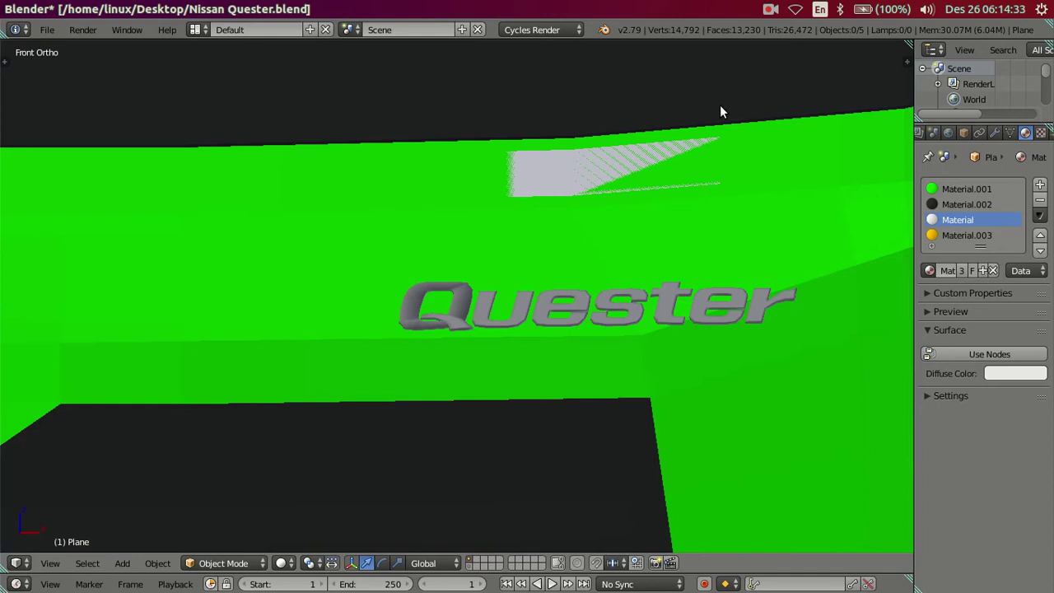
pyautogui.press('Tab')
pyautogui.moveTo(482, 188); pyautogui.dragTo(358, 322)
pyautogui.scroll(3)
pyautogui.press('Tab')
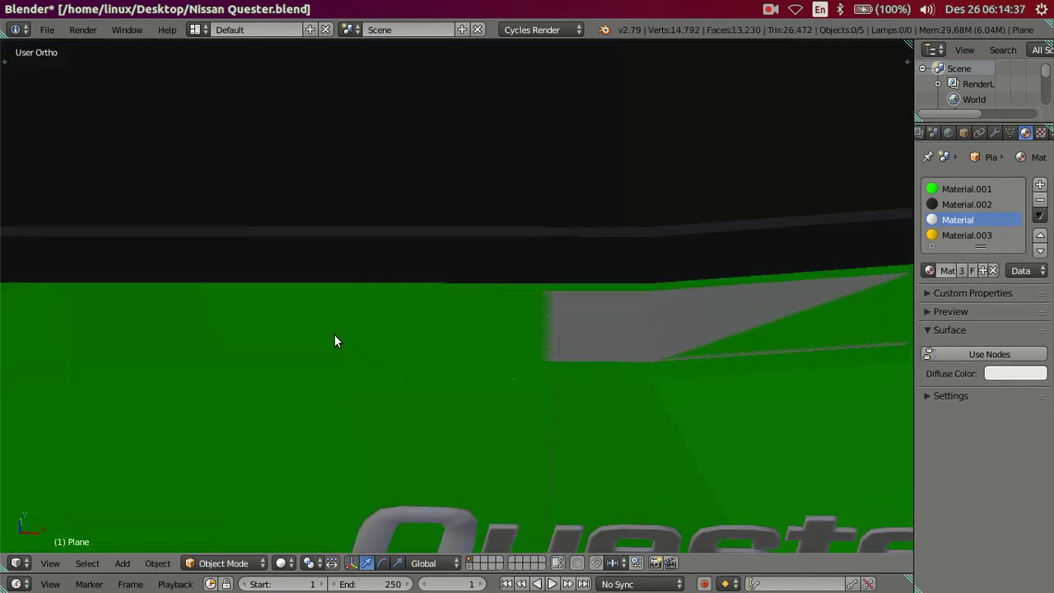
pyautogui.press('Tab')
pyautogui.moveTo(281, 285); pyautogui.dragTo(233, 303)
pyautogui.moveTo(207, 283); pyautogui.dragTo(212, 285)
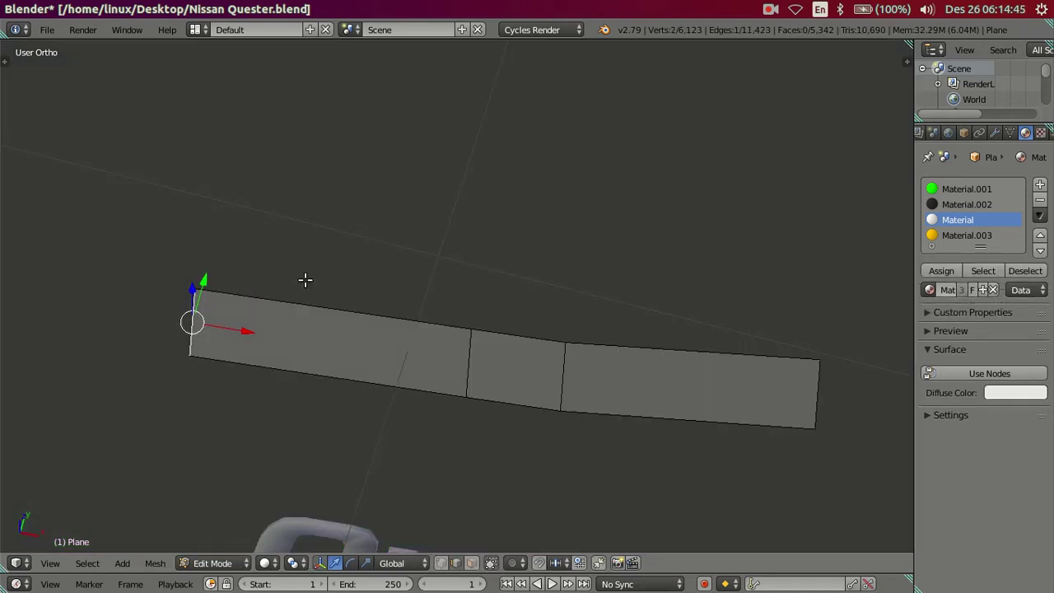
pyautogui.press('Tab')
pyautogui.scroll(-3)
pyautogui.press('Tab')
pyautogui.scroll(-3)
# Step: In front view, slide the right-side vertical edge left along the strip, then undo the move
pyautogui.press('KP_1')
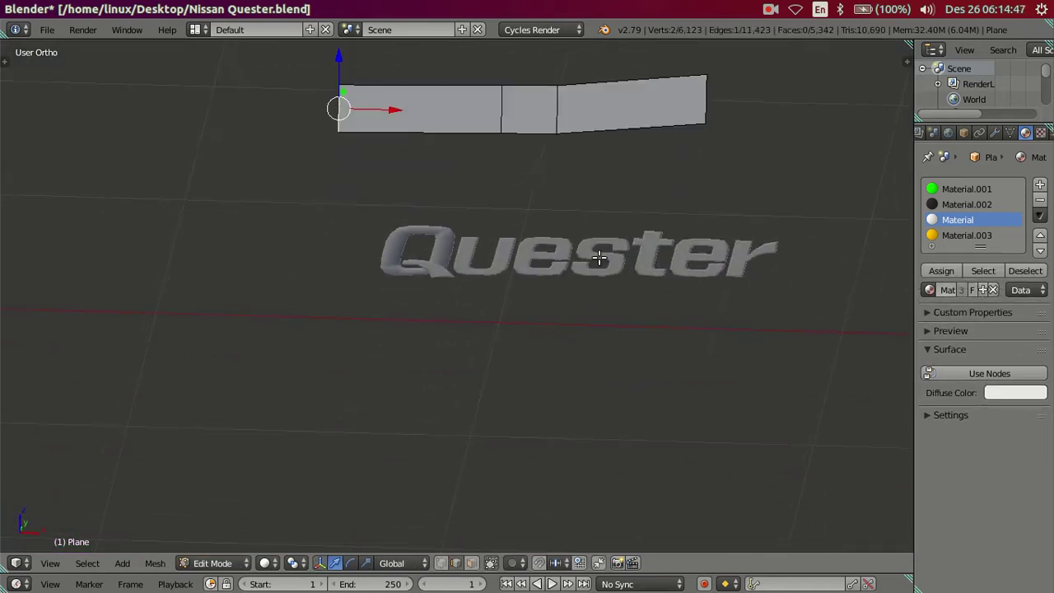
pyautogui.scroll(-3)
pyautogui.scroll(3)
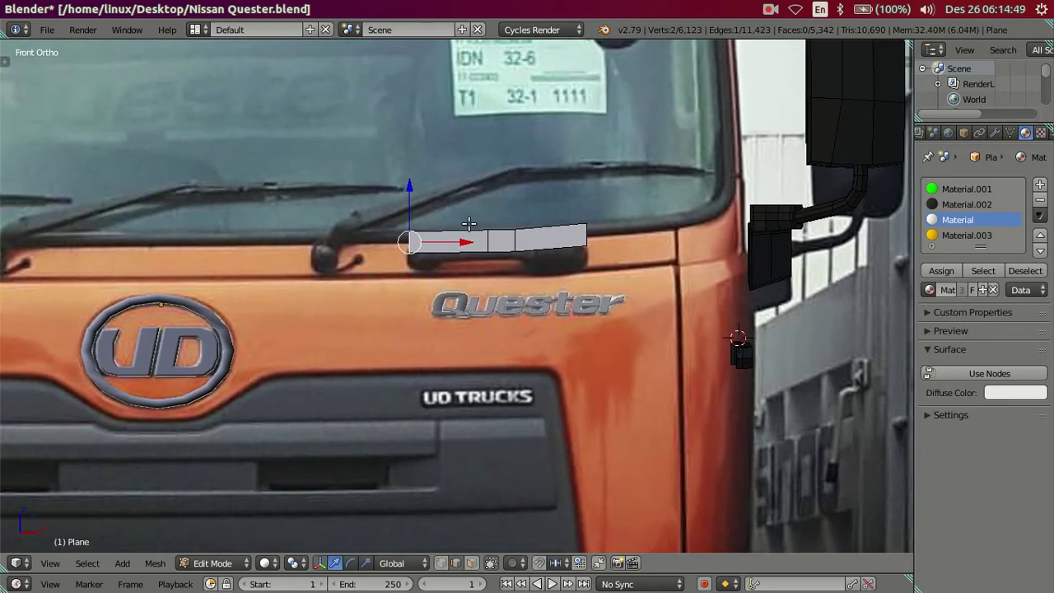
pyautogui.scroll(3)
pyautogui.scroll(3)
pyautogui.scroll(3)
pyautogui.rightClick(593, 251)
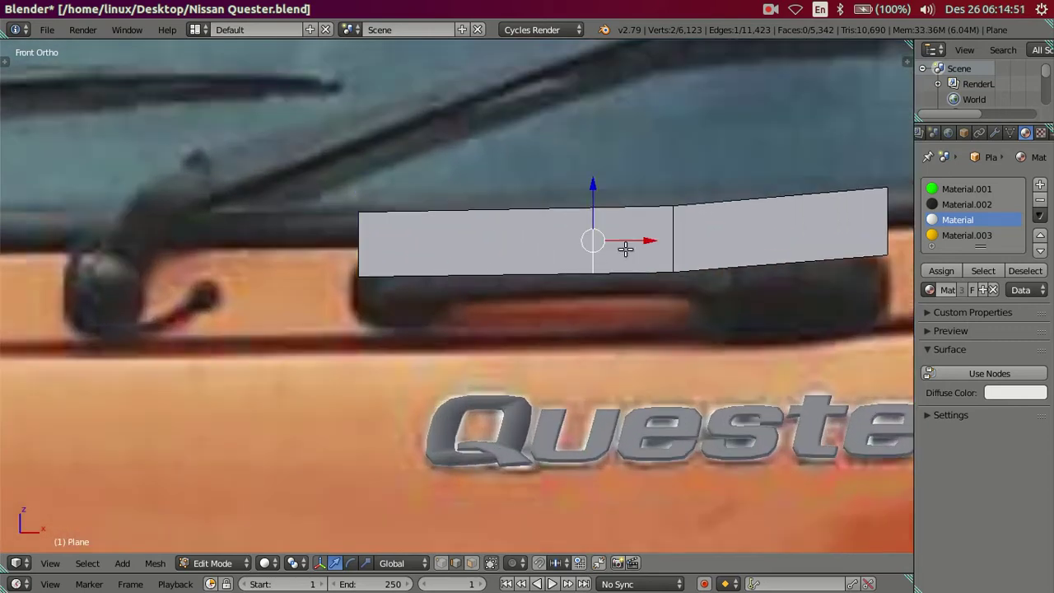
pyautogui.moveTo(662, 238); pyautogui.dragTo(502, 264)
pyautogui.scroll(3)
pyautogui.moveTo(426, 146); pyautogui.dragTo(441, 154)
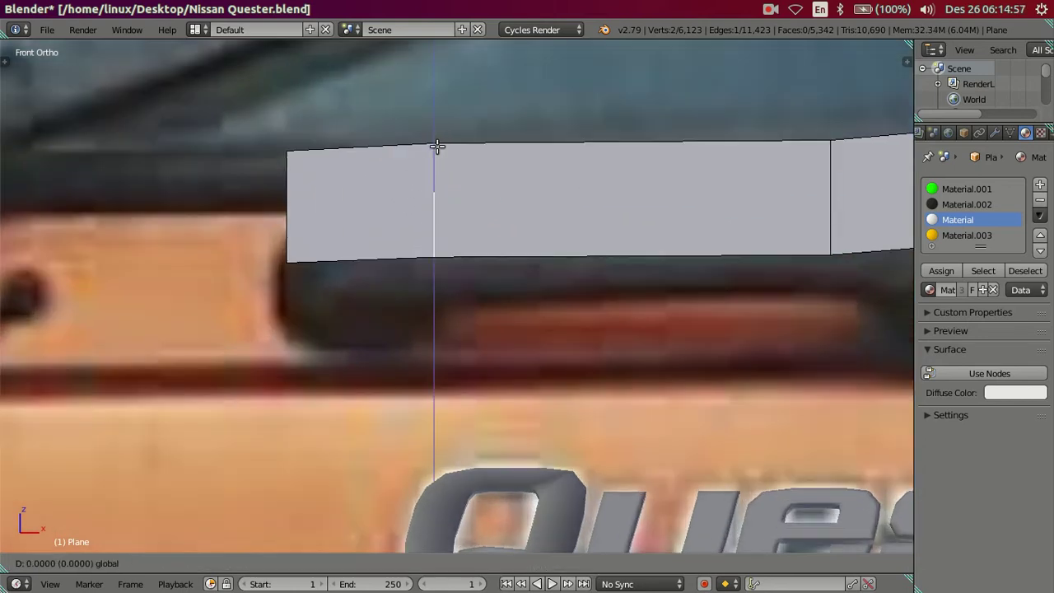
pyautogui.hotkey('ctrl', 'z')
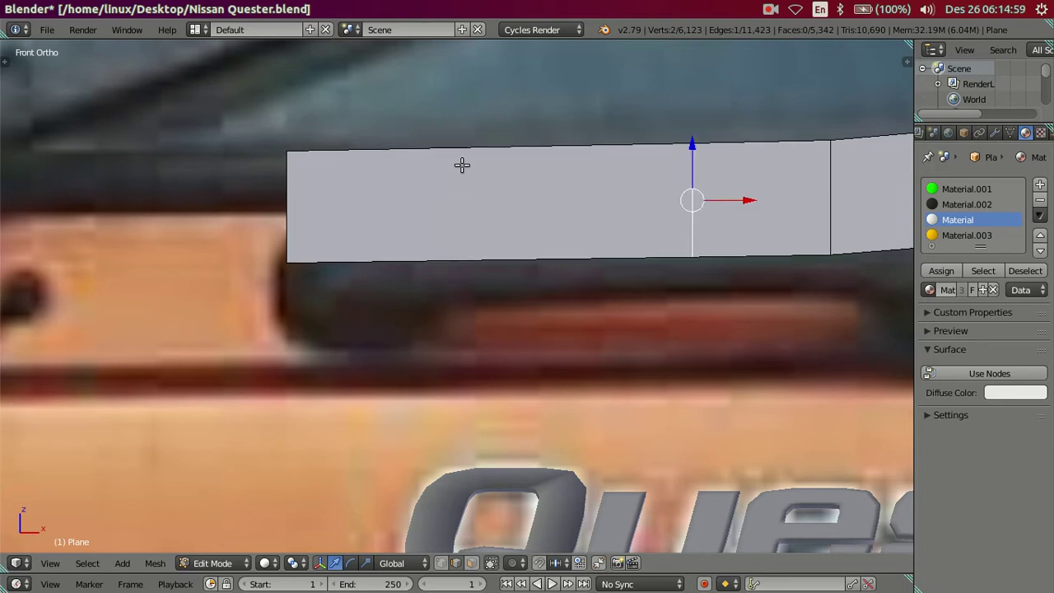
# Step: Add a loop cut near the left end and slide the middle and left edges to match the photo
pyautogui.hotkey('ctrl', 'r')
pyautogui.click(428, 164)
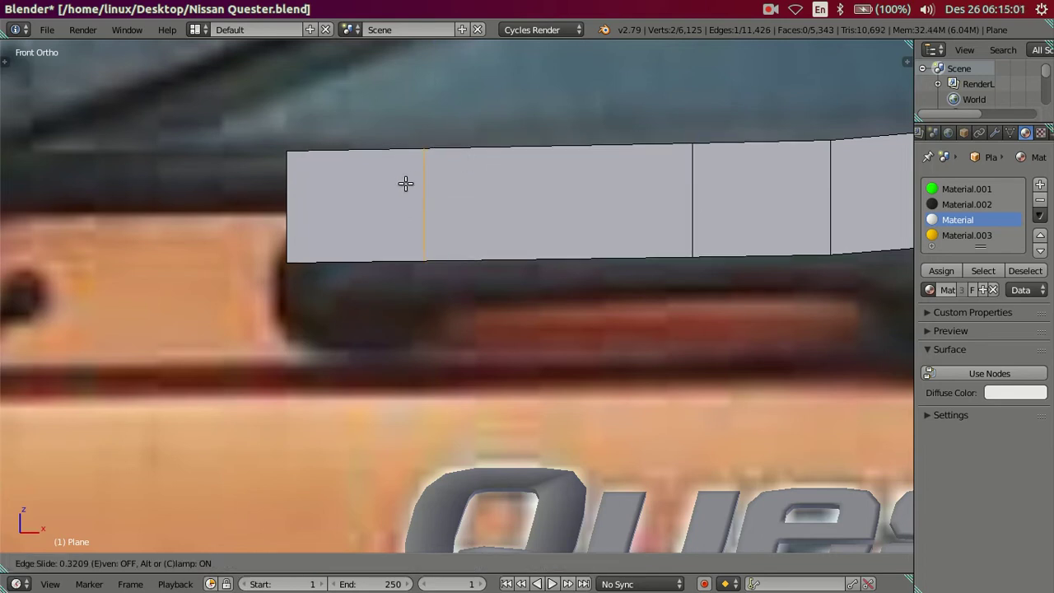
pyautogui.click(406, 183)
pyautogui.scroll(-3)
pyautogui.press('a')
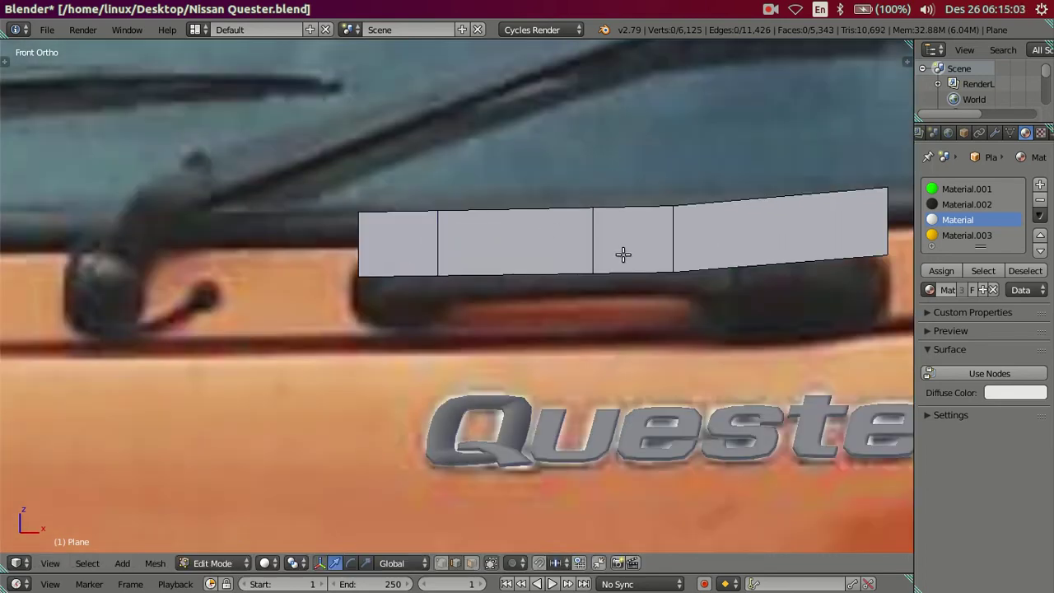
pyautogui.moveTo(621, 252); pyautogui.dragTo(517, 268)
pyautogui.rightClick(538, 259)
pyautogui.moveTo(591, 263); pyautogui.dragTo(629, 253)
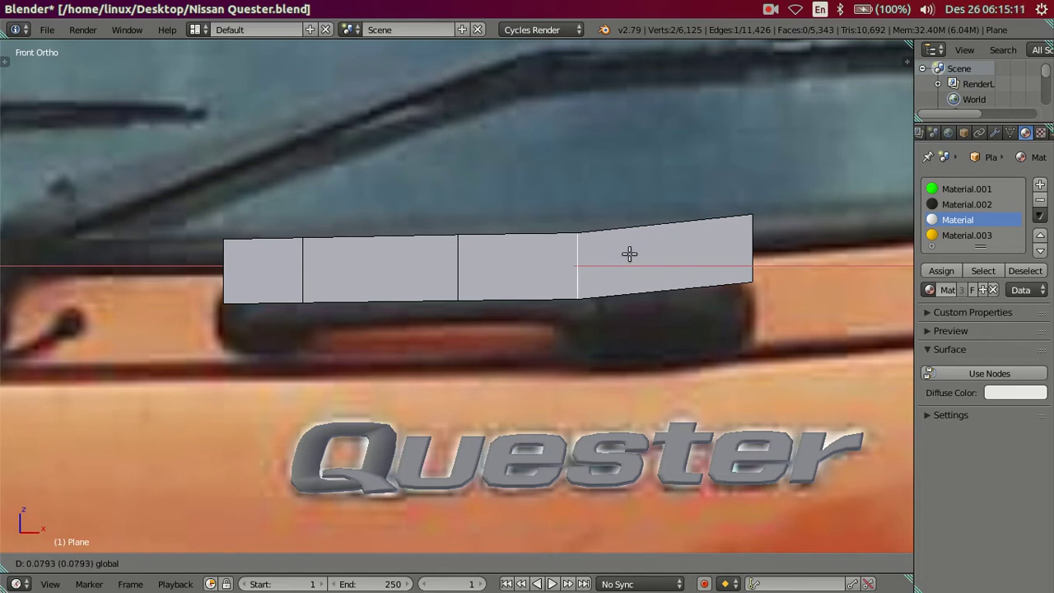
pyautogui.rightClick(327, 261)
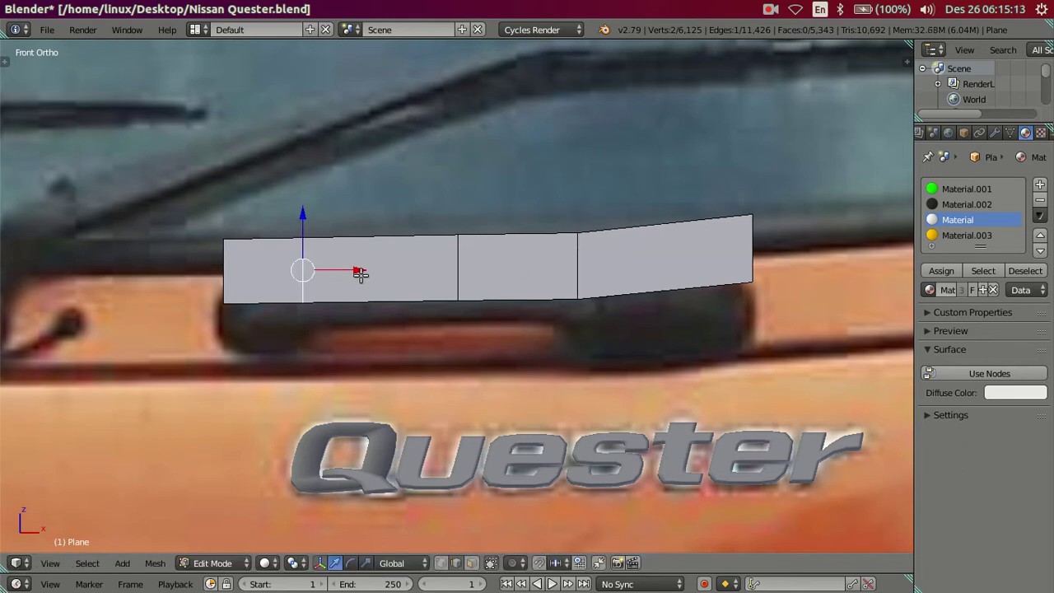
pyautogui.moveTo(357, 272); pyautogui.dragTo(352, 271)
pyautogui.click(353, 271)
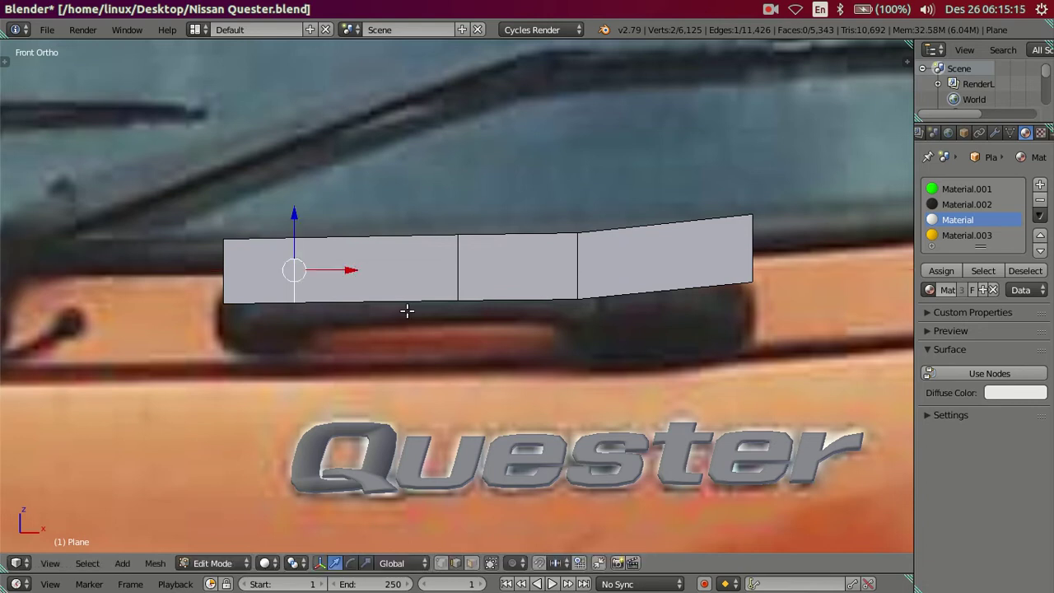
pyautogui.scroll(-3)
pyautogui.moveTo(510, 305); pyautogui.dragTo(540, 233)
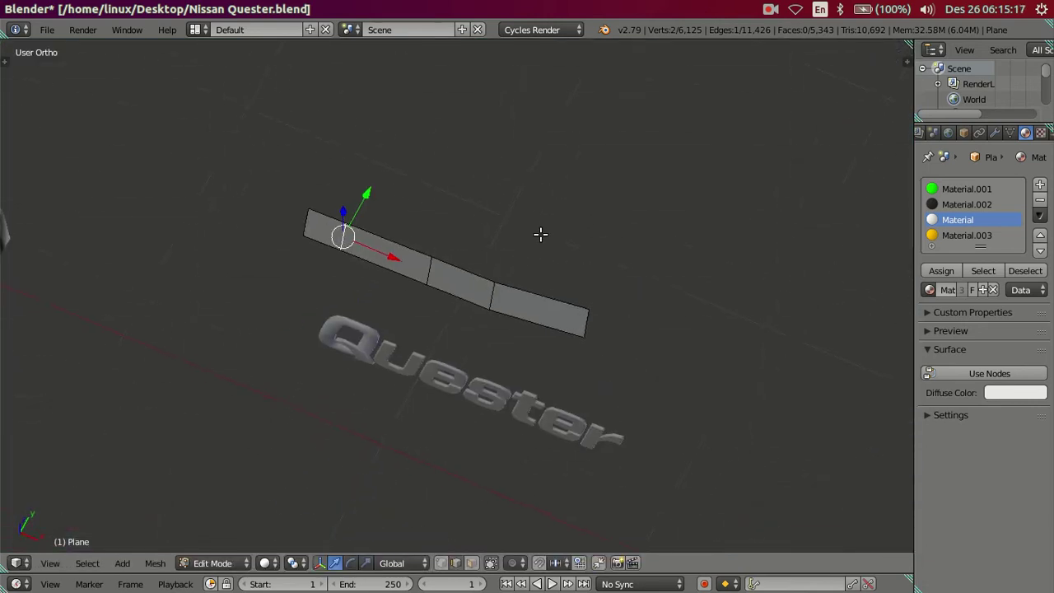
# Step: Select the whole strip with L, orbit to a side view and extrude it into a bar
pyautogui.scroll(3)
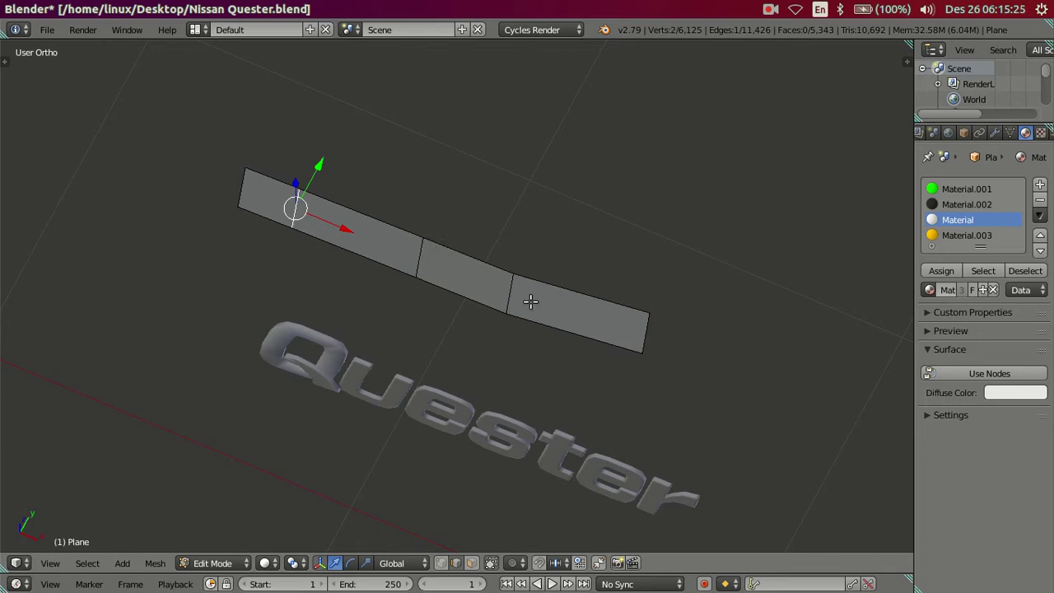
pyautogui.scroll(-3)
pyautogui.click(501, 294)
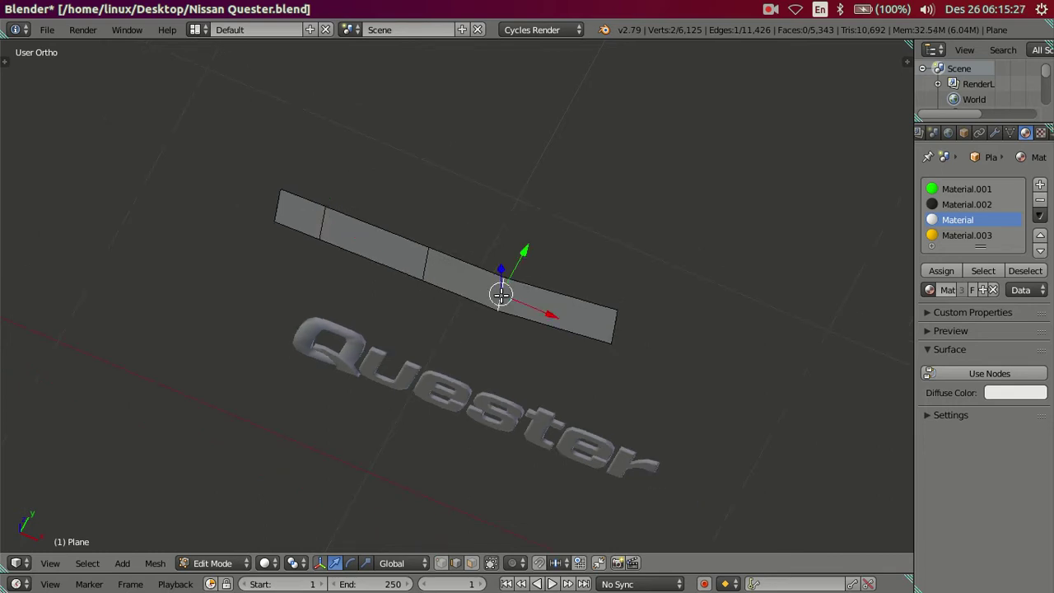
pyautogui.press('l')
pyautogui.moveTo(501, 294); pyautogui.dragTo(572, 294)
pyautogui.scroll(-3)
pyautogui.moveTo(510, 313); pyautogui.dragTo(431, 300)
pyautogui.scroll(3)
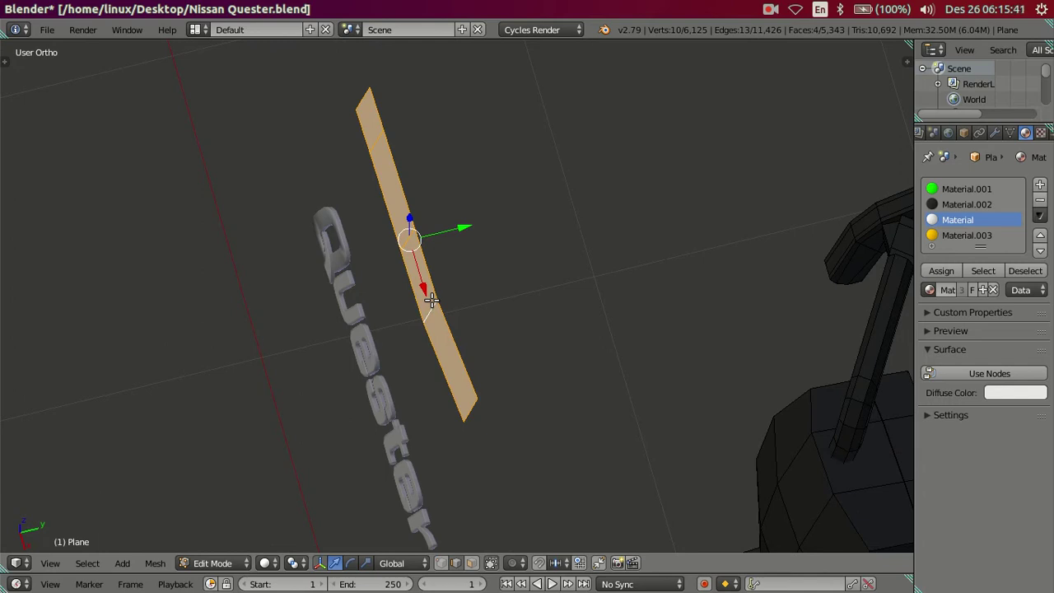
pyautogui.moveTo(431, 300); pyautogui.dragTo(420, 280)
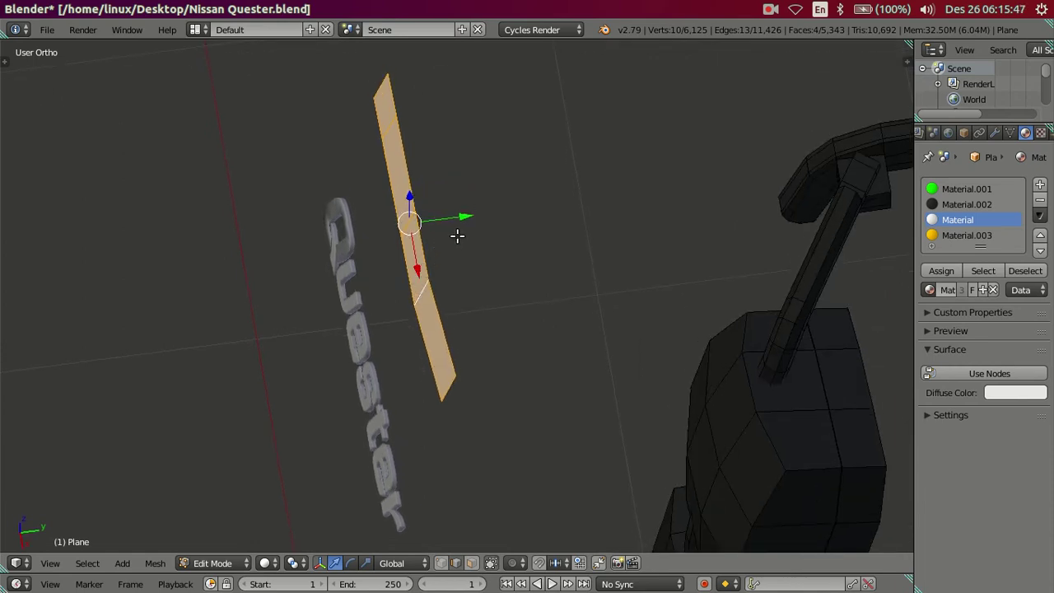
pyautogui.press('e')
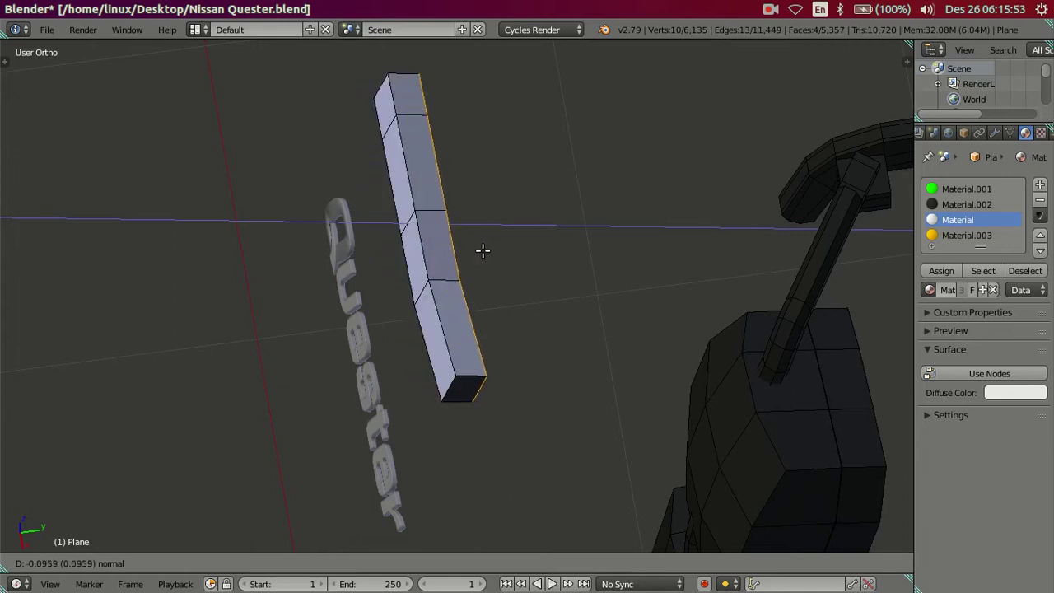
# Step: Confirm the bar's extrusion depth and select its left and right end faces
pyautogui.click(482, 251)
pyautogui.moveTo(486, 285); pyautogui.dragTo(336, 186)
pyautogui.rightClick(338, 181)
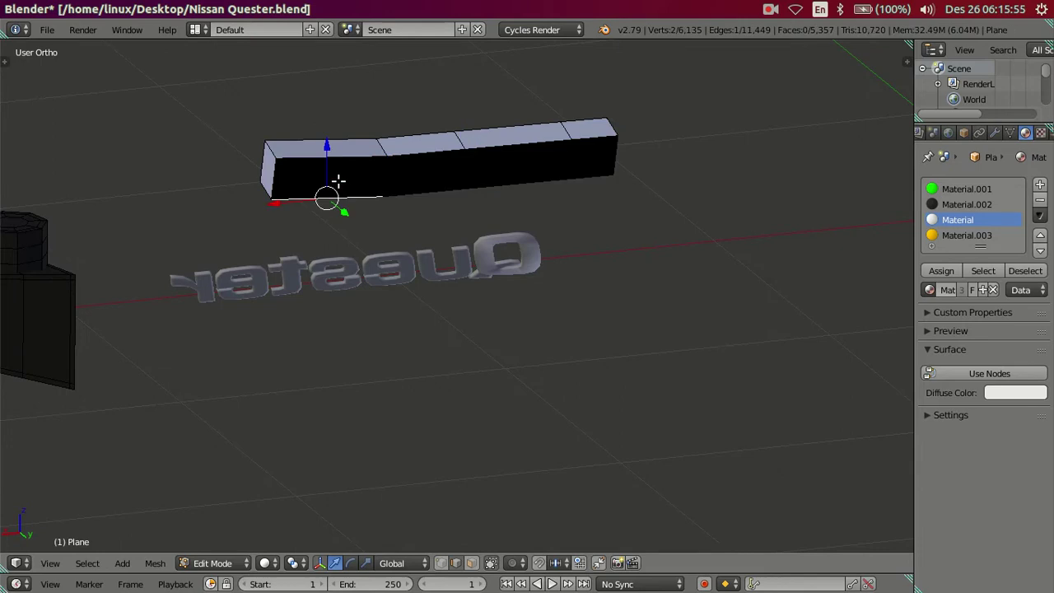
pyautogui.hotkey('ctrl', 'Tab')
pyautogui.press('3')
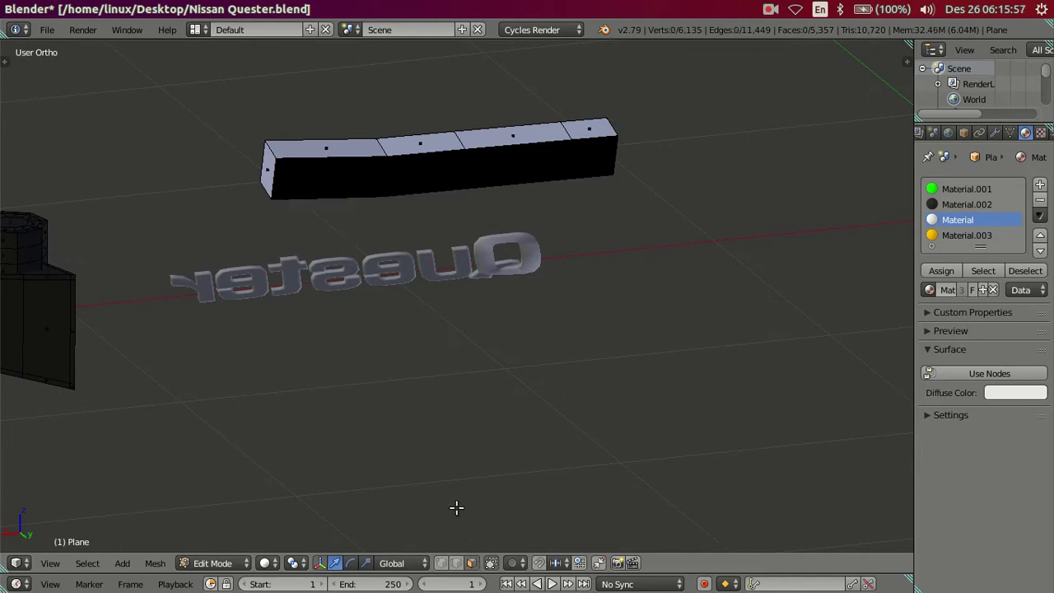
pyautogui.rightClick(342, 187)
pyautogui.rightClick(574, 176)
pyautogui.moveTo(574, 176); pyautogui.dragTo(671, 294)
# Step: Extrude the two end faces and shift them along the Y axis
pyautogui.press('i')
pyautogui.click(588, 277)
pyautogui.moveTo(502, 238); pyautogui.dragTo(513, 239)
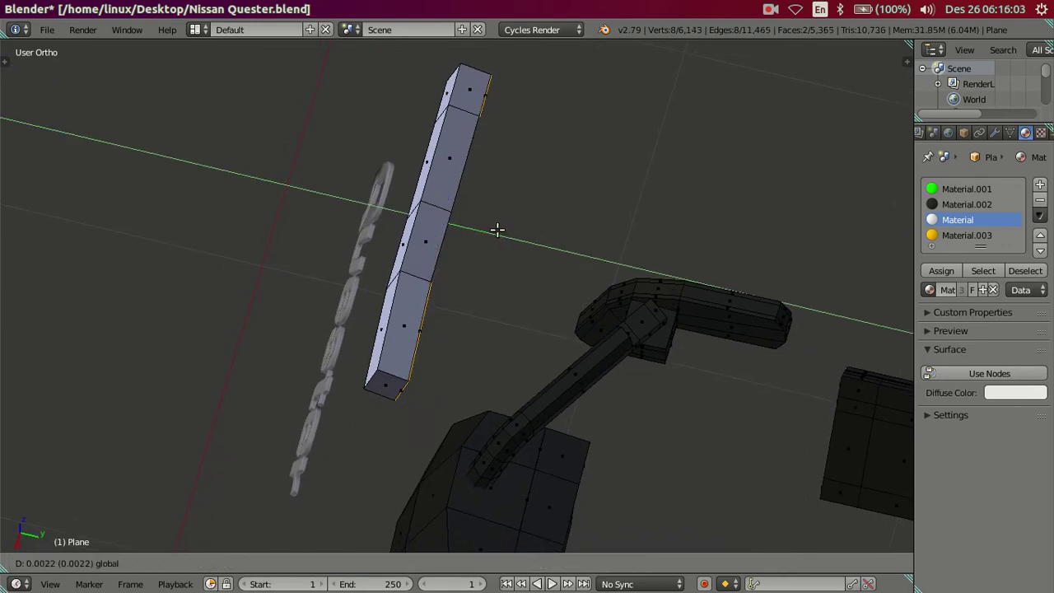
pyautogui.click(512, 238)
# Step: Undo twice to remove the end-face extrusion and view the strip above Quester
pyautogui.moveTo(513, 239); pyautogui.dragTo(548, 137)
pyautogui.hotkey('ctrl', 'z')
pyautogui.hotkey('ctrl', 'z')
pyautogui.hotkey('ctrl', 'z')
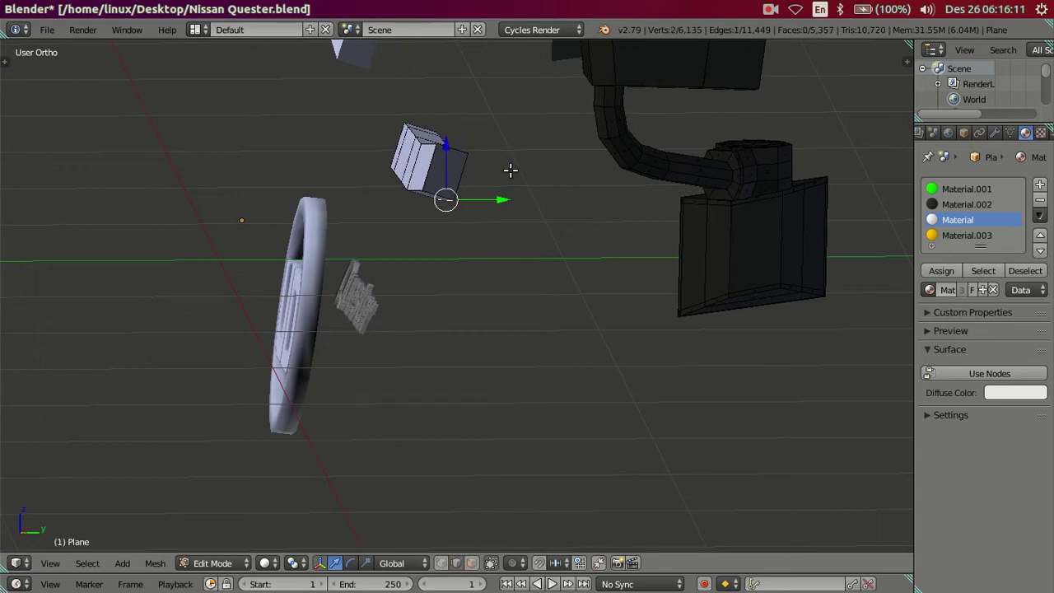
pyautogui.hotkey('ctrl', 'z')
pyautogui.hotkey('ctrl', 'z')
pyautogui.scroll(3)
pyautogui.moveTo(535, 206); pyautogui.dragTo(520, 264)
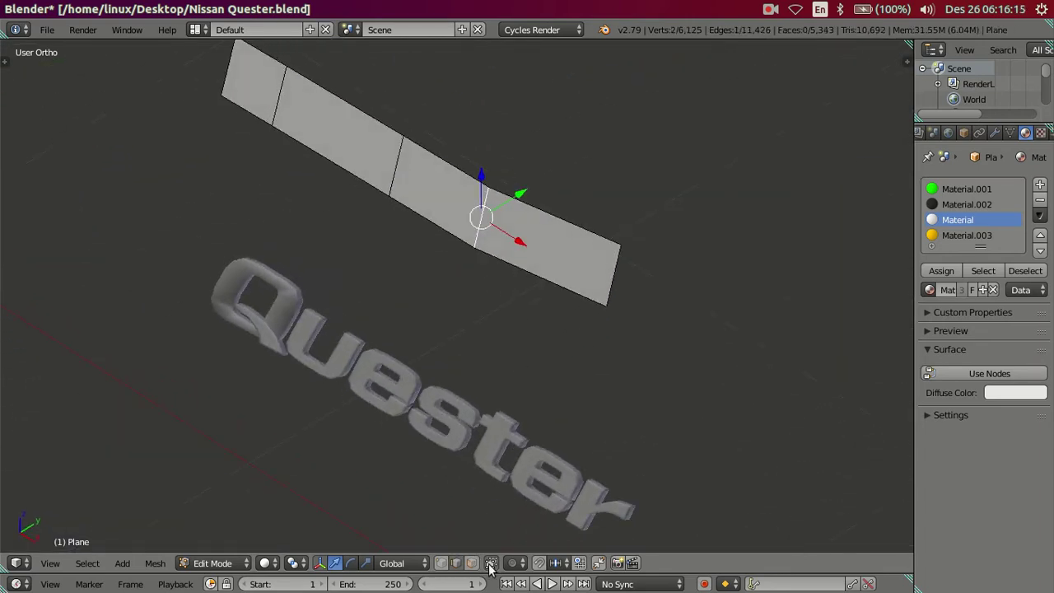
# Step: Delete the two middle faces of the trim strip
pyautogui.click(473, 563)
pyautogui.click(431, 213)
pyautogui.click(364, 159)
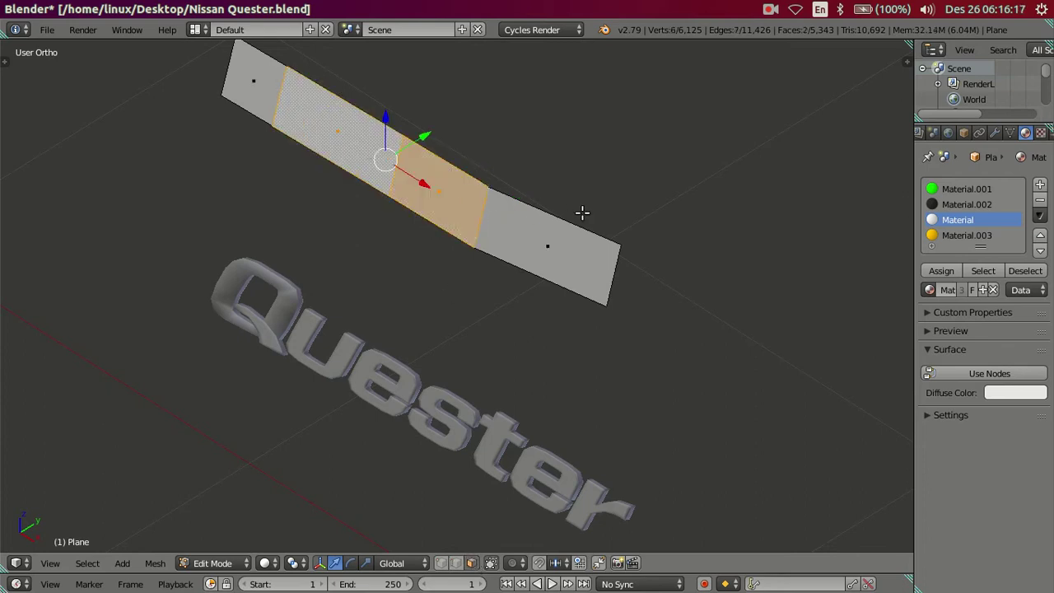
pyautogui.press('x')
pyautogui.click(589, 207)
# Step: Extrude both remaining end pieces of the strip into boxes
pyautogui.moveTo(569, 214); pyautogui.dragTo(555, 212)
pyautogui.rightClick(554, 212)
pyautogui.rightClick(262, 109)
pyautogui.scroll(-3)
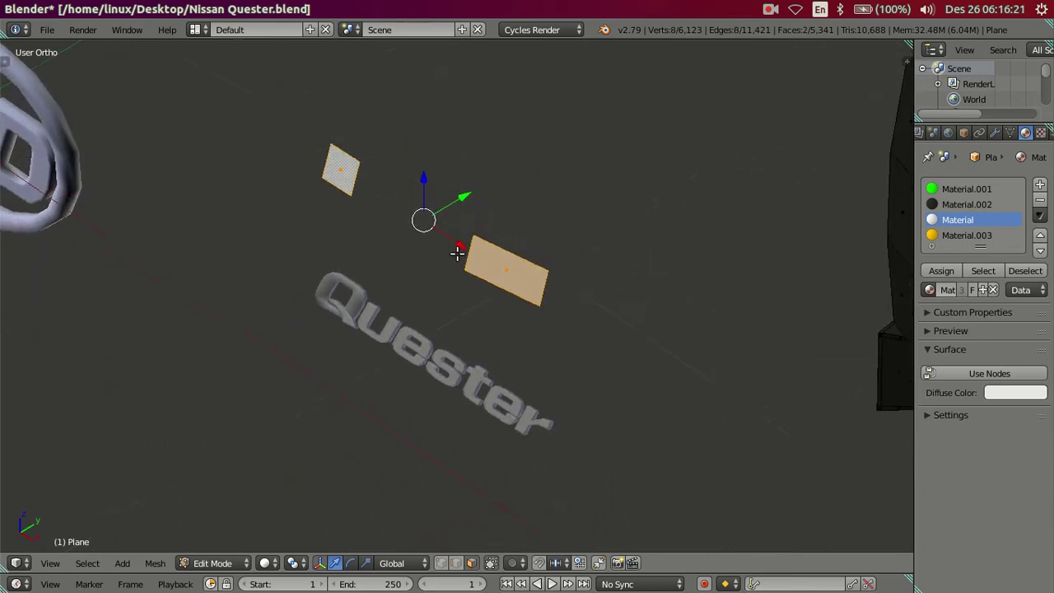
pyautogui.moveTo(453, 247); pyautogui.dragTo(466, 235)
pyautogui.press('e')
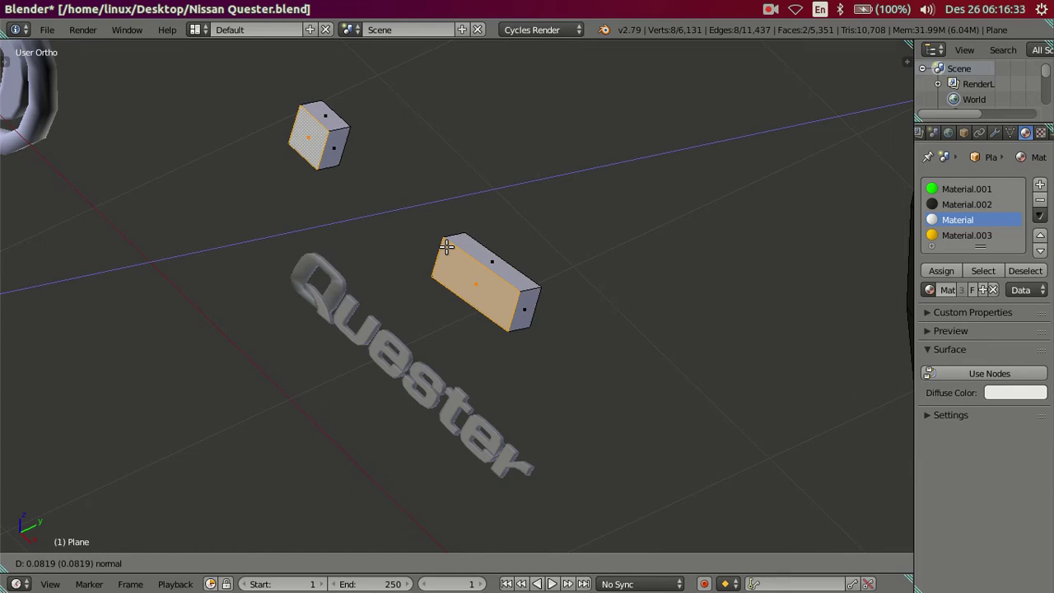
pyautogui.click(445, 245)
# Step: Extrude the end boxes by a second section, keeping their original size
pyautogui.moveTo(445, 245); pyautogui.dragTo(484, 293)
pyautogui.press('e')
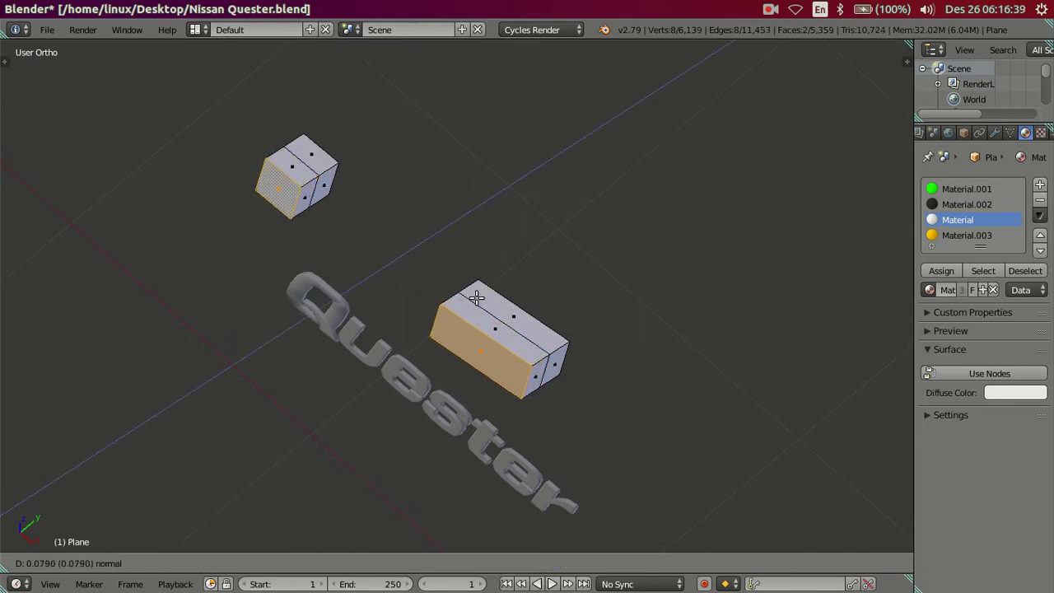
pyautogui.click(477, 298)
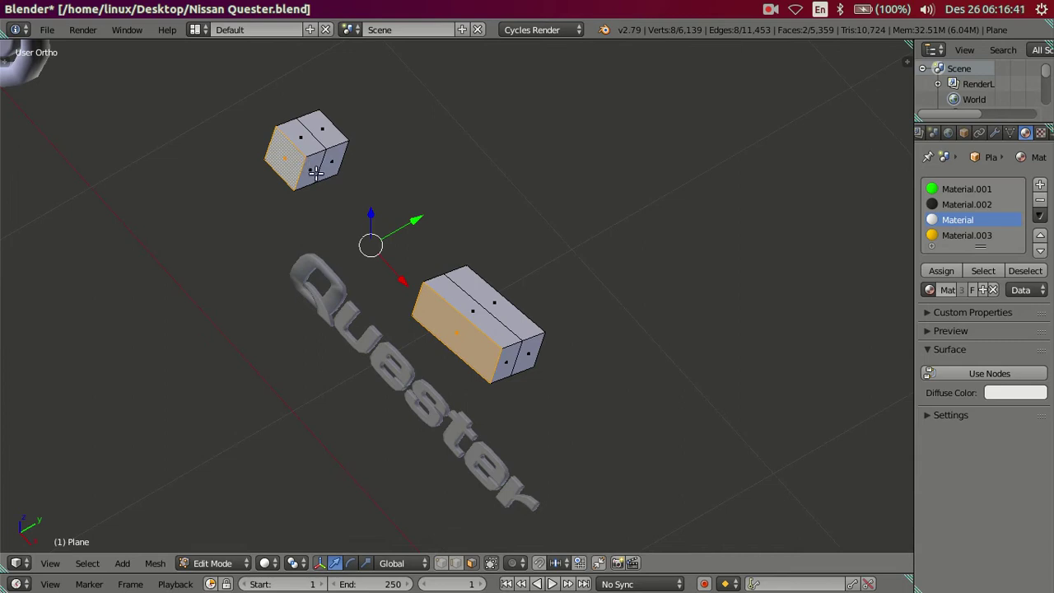
pyautogui.rightClick(316, 174)
pyautogui.moveTo(451, 255); pyautogui.dragTo(449, 230)
pyautogui.rightClick(566, 227)
pyautogui.hotkey('ctrl', 'z')
pyautogui.hotkey('ctrl', 'z')
pyautogui.hotkey('ctrl', 'z')
pyautogui.hotkey('ctrl', 'shift', 'z')
pyautogui.press('s')
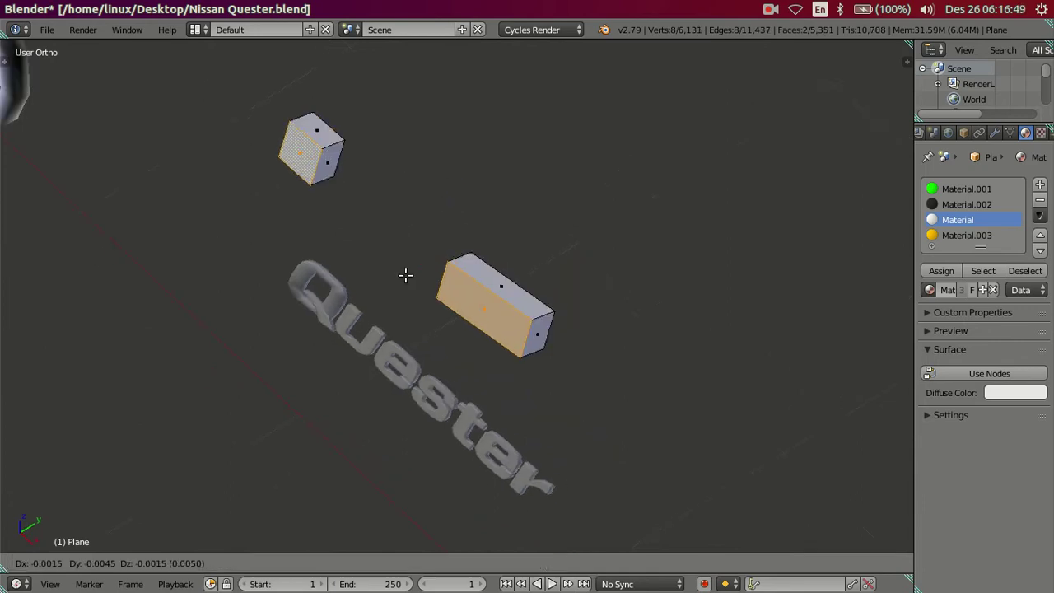
pyautogui.rightClick(433, 249)
pyautogui.scroll(3)
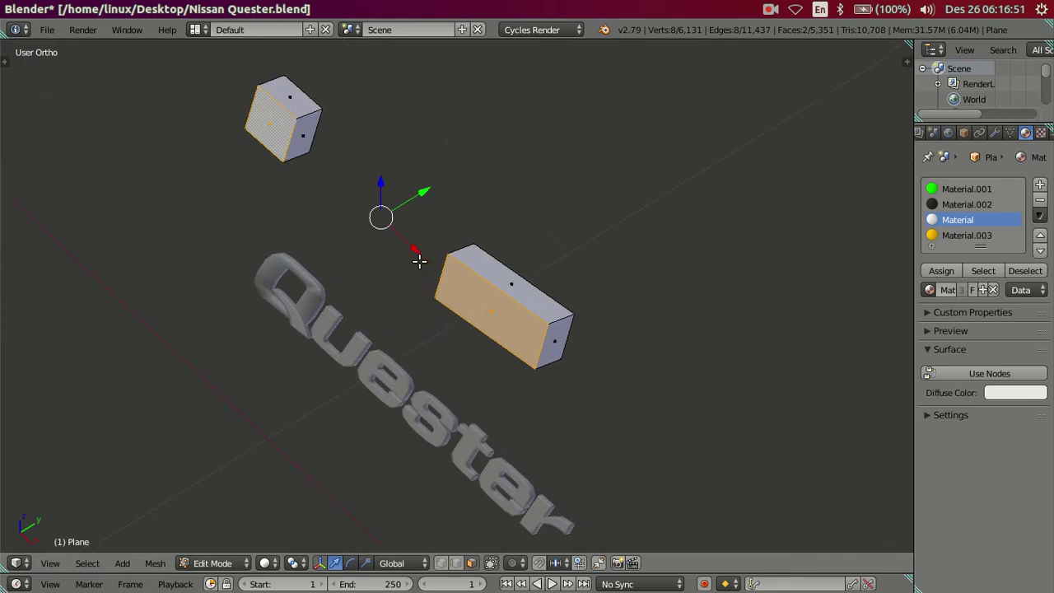
pyautogui.scroll(3)
# Step: Fill a new face between the facing edges of the long box and small cube
pyautogui.click(454, 563)
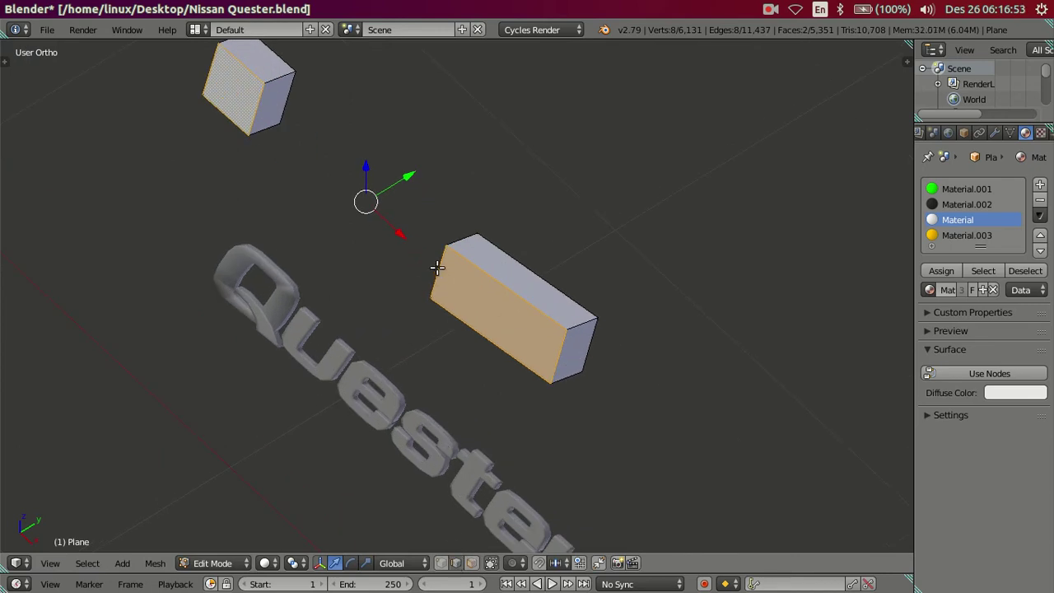
pyautogui.rightClick(436, 268)
pyautogui.rightClick(256, 112)
pyautogui.press('f')
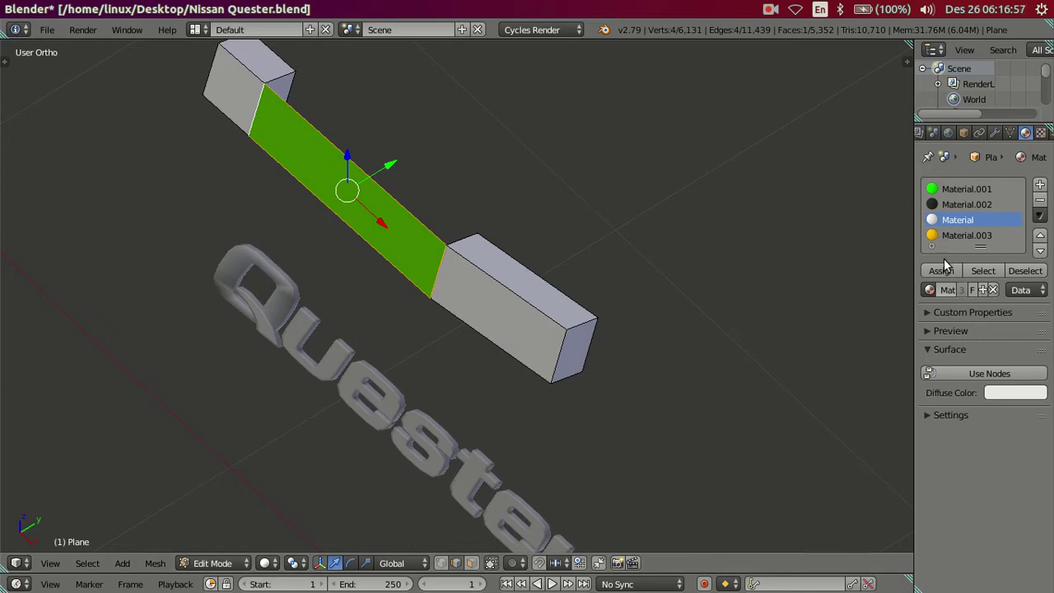
# Step: Give the bridge face the white Material and flip its normals
pyautogui.click(941, 270)
pyautogui.click(471, 562)
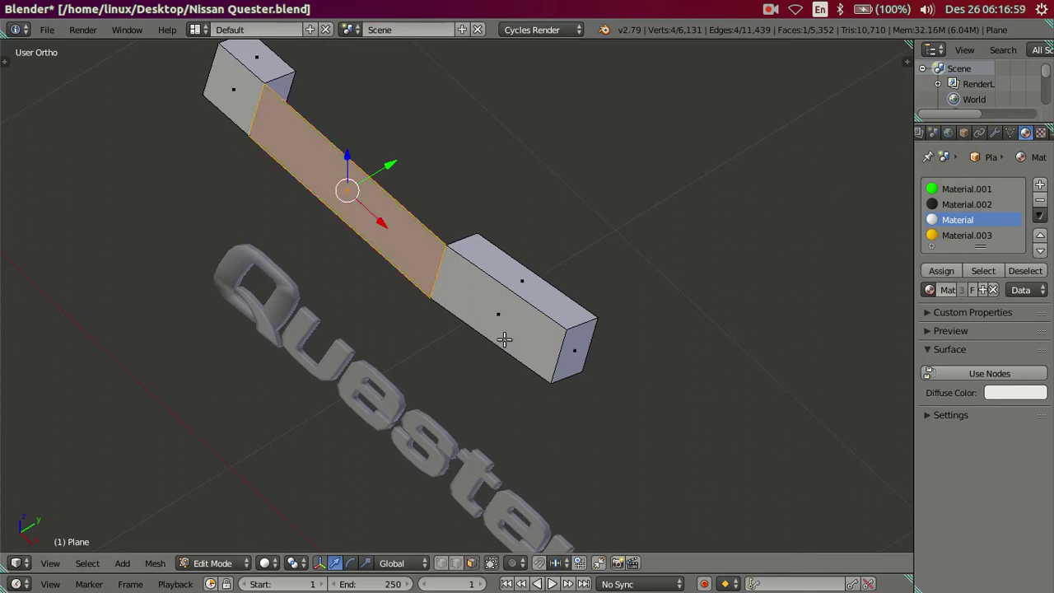
pyautogui.rightClick(497, 321)
pyautogui.rightClick(256, 148)
pyautogui.rightClick(325, 150)
pyautogui.hotkey('ctrl', 'f')
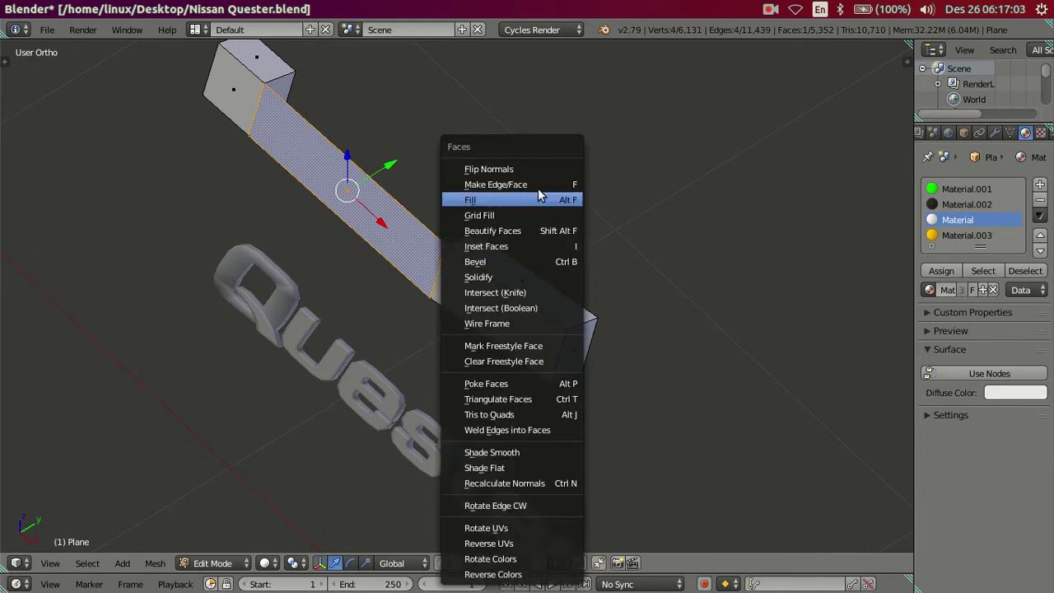
pyautogui.click(536, 170)
# Step: Extrude the bridge face into a thick bar between the boxes
pyautogui.rightClick(473, 280)
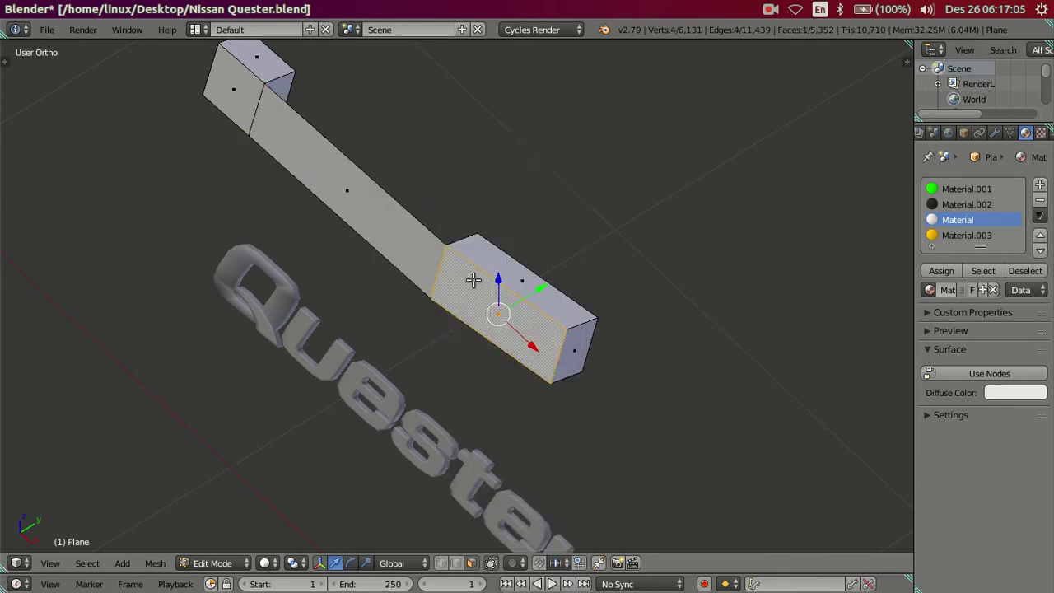
pyautogui.hotkey('ctrl', 'z')
pyautogui.moveTo(247, 99); pyautogui.dragTo(355, 180)
pyautogui.hotkey('ctrl', 'r')
pyautogui.press('e')
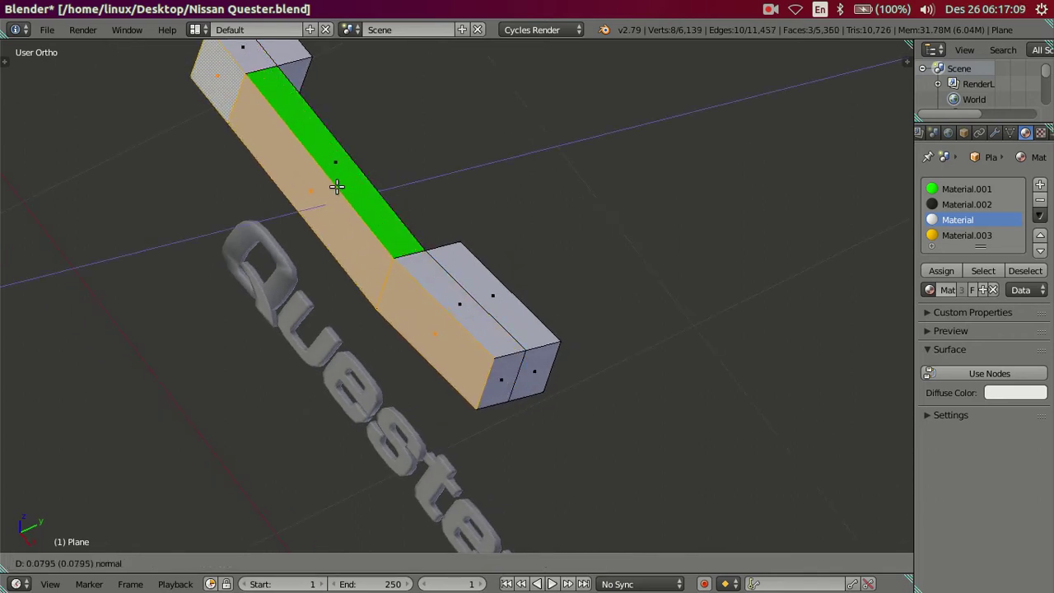
pyautogui.click(337, 186)
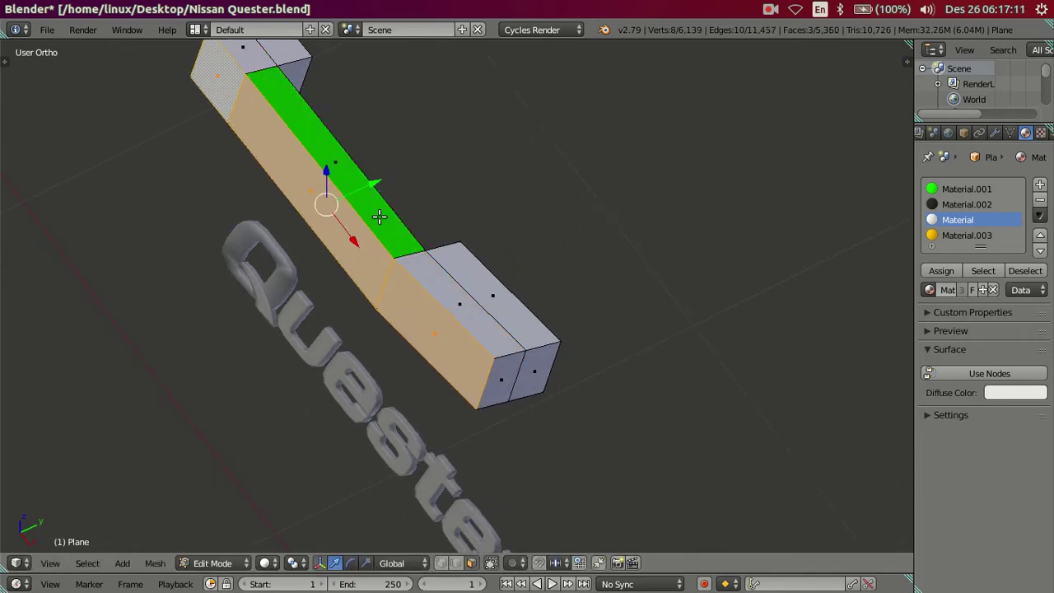
# Step: Assign the white Material to the whole linked bar and check it in wireframe
pyautogui.press('l')
pyautogui.click(941, 270)
pyautogui.press('a')
pyautogui.press('z')
pyautogui.moveTo(505, 288); pyautogui.dragTo(520, 327)
pyautogui.scroll(3)
pyautogui.moveTo(485, 273); pyautogui.dragTo(465, 285)
pyautogui.press('z')
pyautogui.scroll(3)
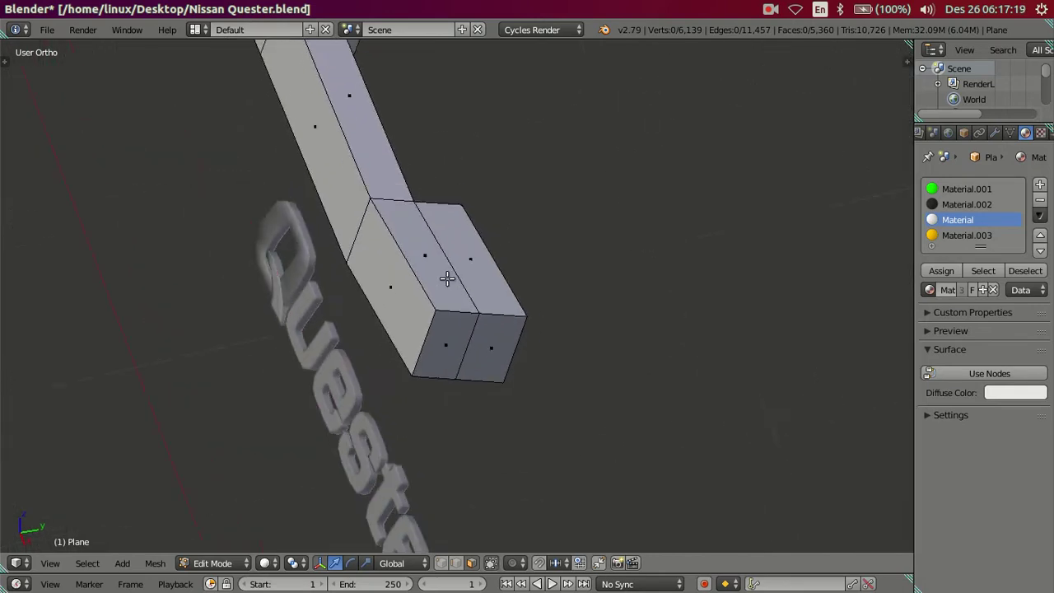
# Step: Inspect the bar's end box from another angle in wireframe view
pyautogui.scroll(-3)
pyautogui.scroll(3)
pyautogui.scroll(3)
pyautogui.scroll(3)
pyautogui.press('z')
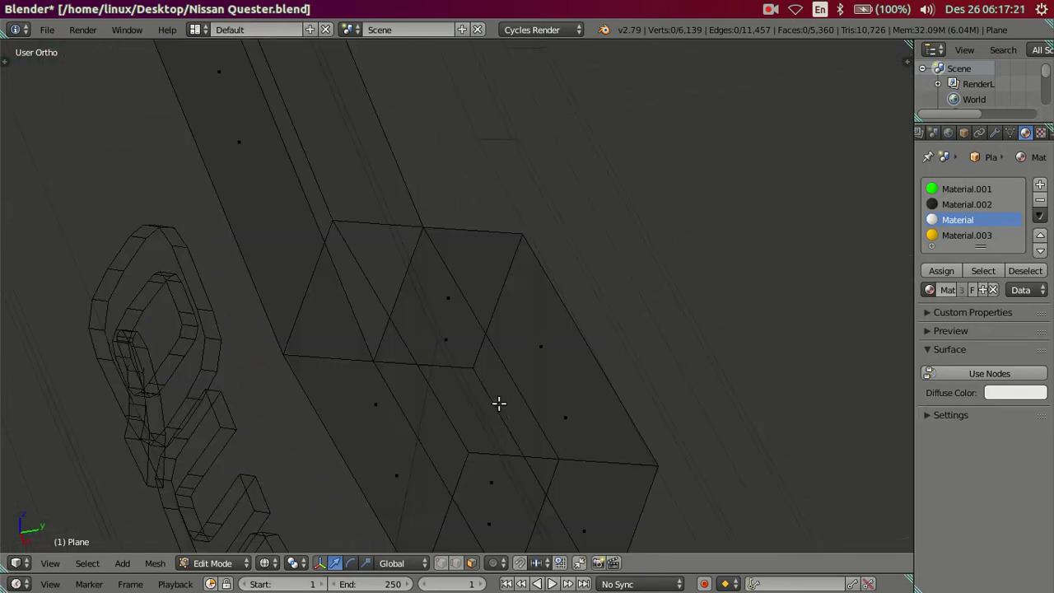
pyautogui.scroll(-3)
pyautogui.moveTo(435, 346); pyautogui.dragTo(490, 366)
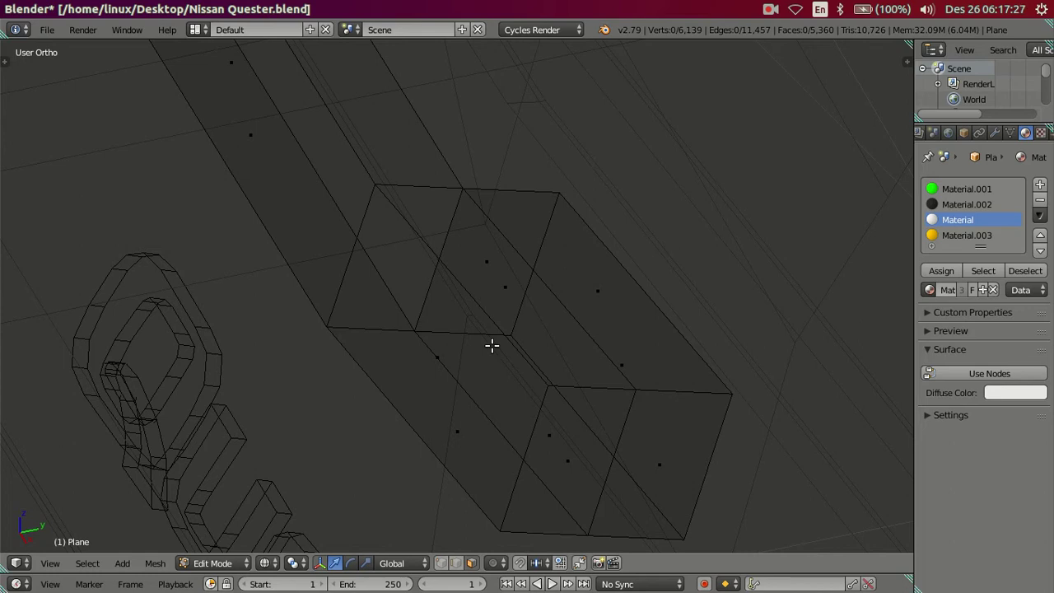
pyautogui.press('z')
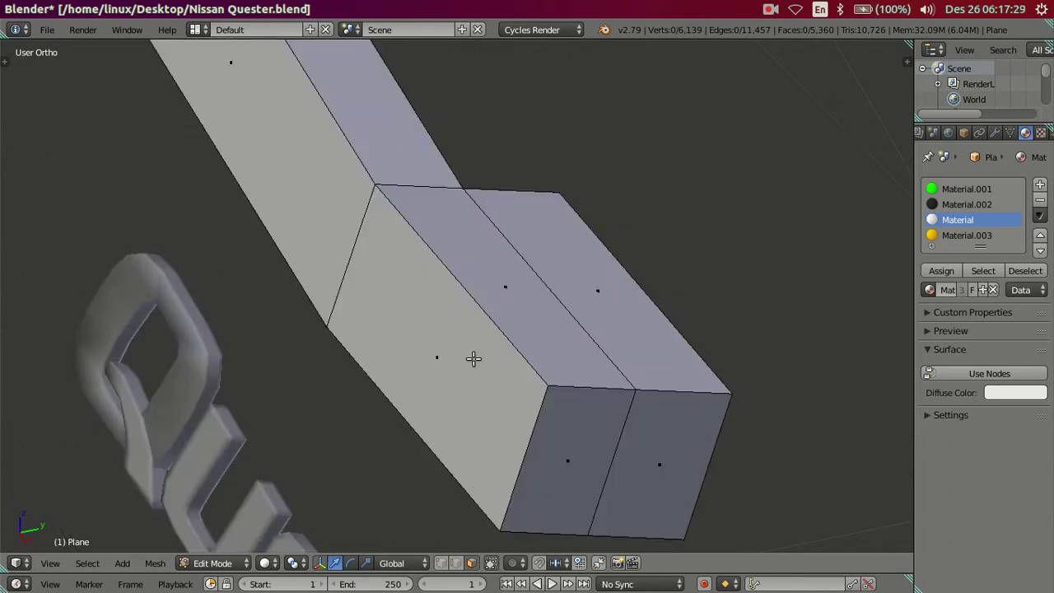
# Step: Remove the bar's front face beside the end box, then hide and restore the left end face
pyautogui.rightClick(473, 355)
pyautogui.press('h')
pyautogui.moveTo(511, 345); pyautogui.dragTo(428, 238)
pyautogui.scroll(3)
pyautogui.rightClick(306, 244)
pyautogui.press('h')
pyautogui.moveTo(306, 244); pyautogui.dragTo(739, 216)
pyautogui.hotkey('ctrl', 'z')
pyautogui.hotkey('ctrl', 'z')
pyautogui.hotkey('ctrl', 'z')
pyautogui.hotkey('ctrl', 'Tab')
# Step: Fill the opening with a new face between its bottom and upper edges
pyautogui.click(451, 247)
pyautogui.rightClick(385, 214)
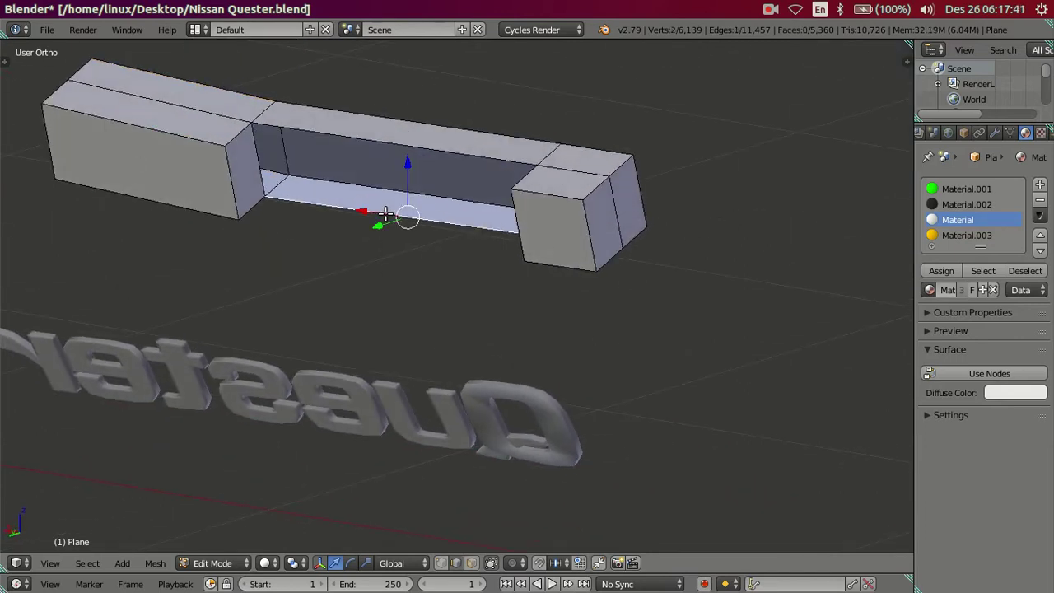
pyautogui.rightClick(401, 144)
pyautogui.moveTo(400, 144); pyautogui.dragTo(364, 181)
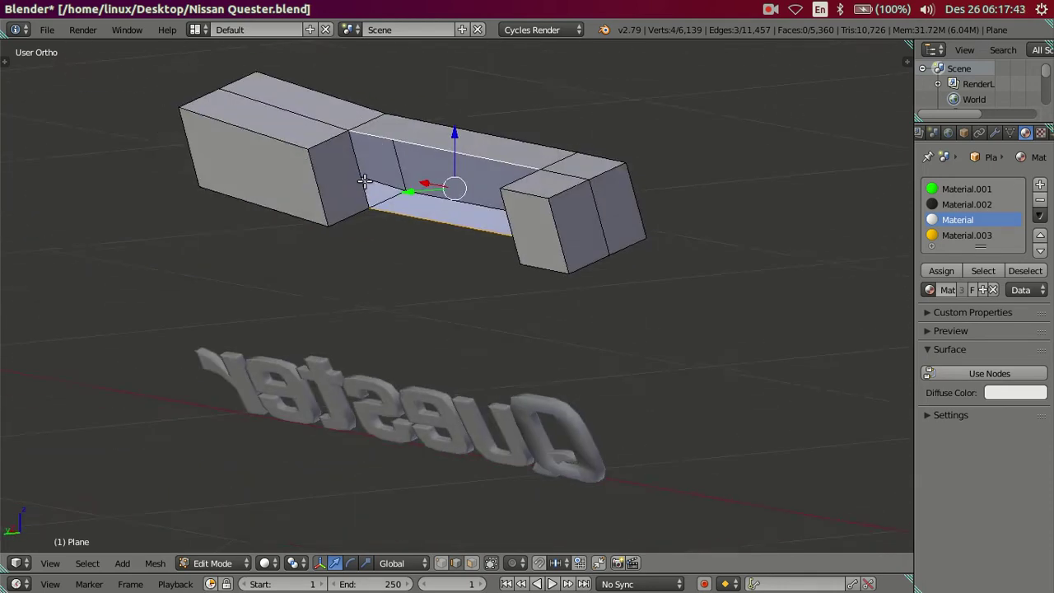
pyautogui.press('f')
pyautogui.press('a')
# Step: Compare the bar with the car reference photo from the front view
pyautogui.moveTo(670, 176); pyautogui.dragTo(462, 168)
pyautogui.scroll(-3)
pyautogui.moveTo(609, 226); pyautogui.dragTo(437, 239)
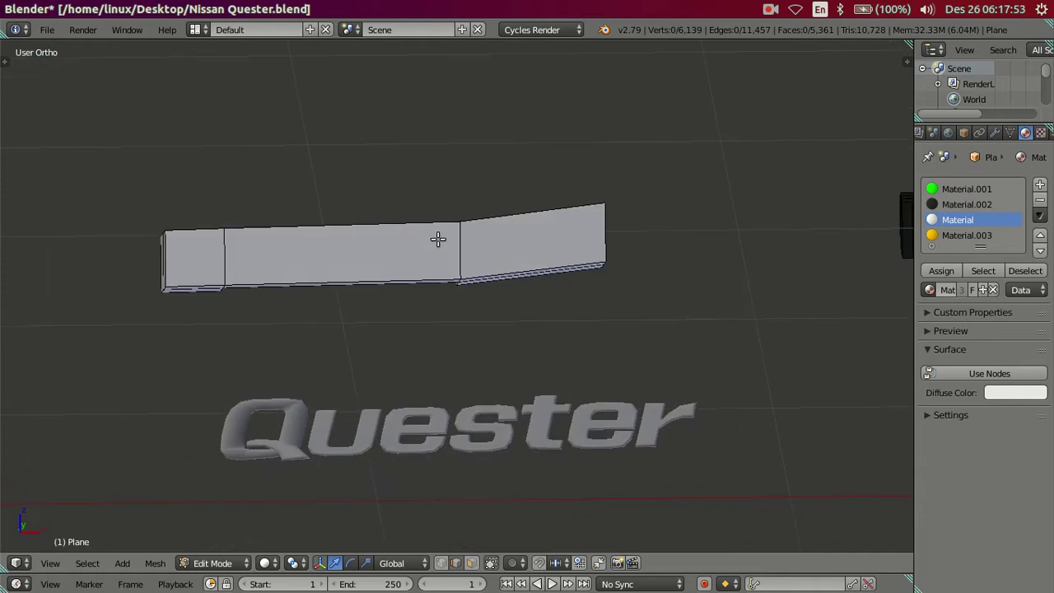
pyautogui.press('KP_1')
pyautogui.scroll(3)
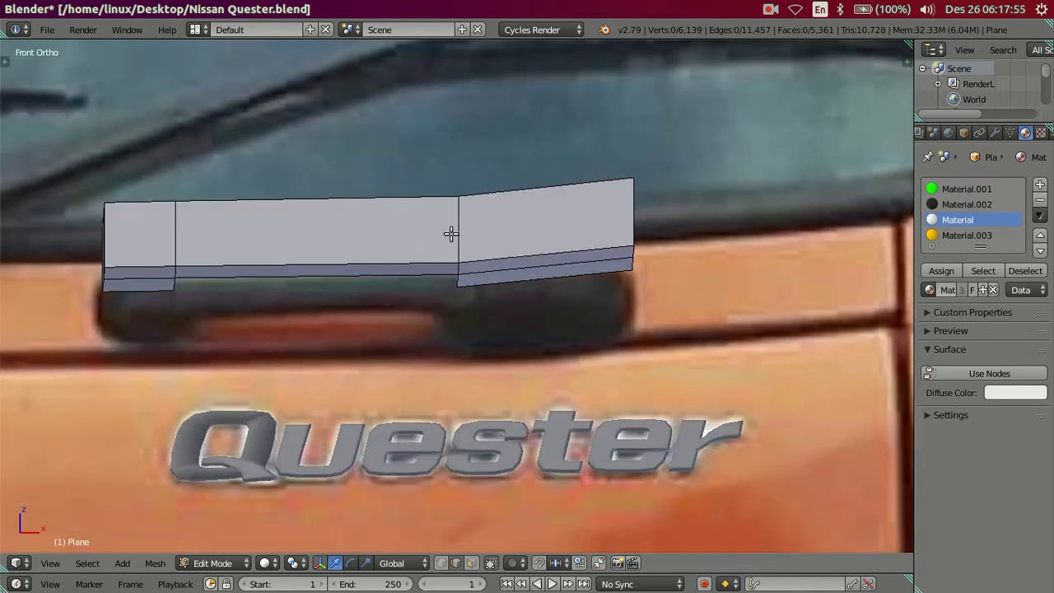
pyautogui.moveTo(458, 223); pyautogui.dragTo(525, 313)
pyautogui.scroll(3)
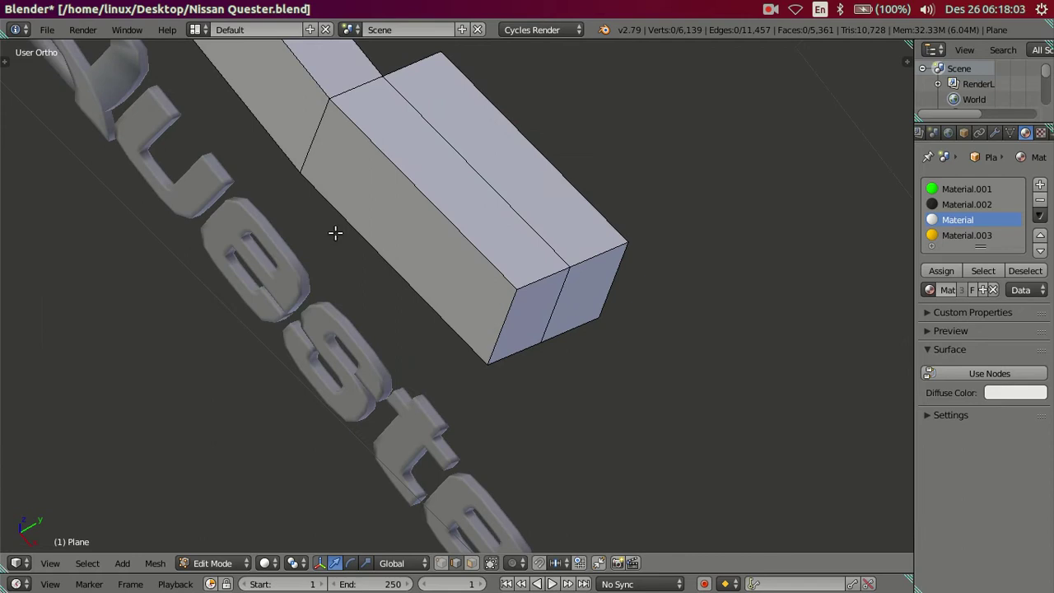
# Step: Add a centred edge loop across the end box
pyautogui.scroll(-3)
pyautogui.moveTo(337, 228); pyautogui.dragTo(419, 300)
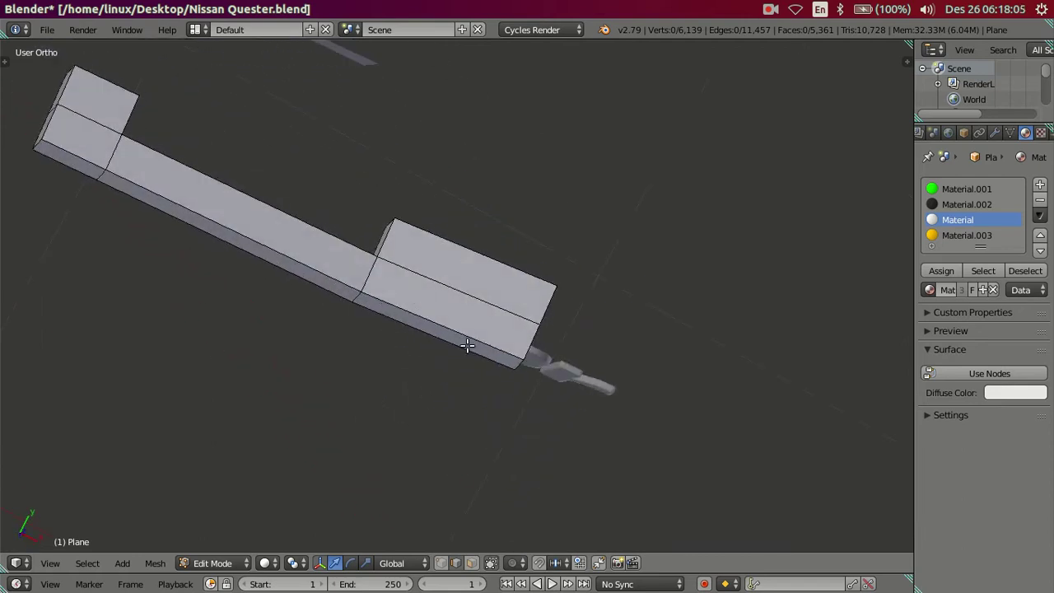
pyautogui.scroll(3)
pyautogui.hotkey('ctrl', 'r')
pyautogui.click(431, 321)
pyautogui.rightClick(425, 322)
pyautogui.moveTo(425, 322); pyautogui.dragTo(239, 172)
pyautogui.press('a')
# Step: Cut a centred edge loop across the left end box as well
pyautogui.hotkey('ctrl', 'r')
pyautogui.click(250, 177)
pyautogui.rightClick(250, 176)
pyautogui.press('a')
pyautogui.hotkey('ctrl', 'Tab')
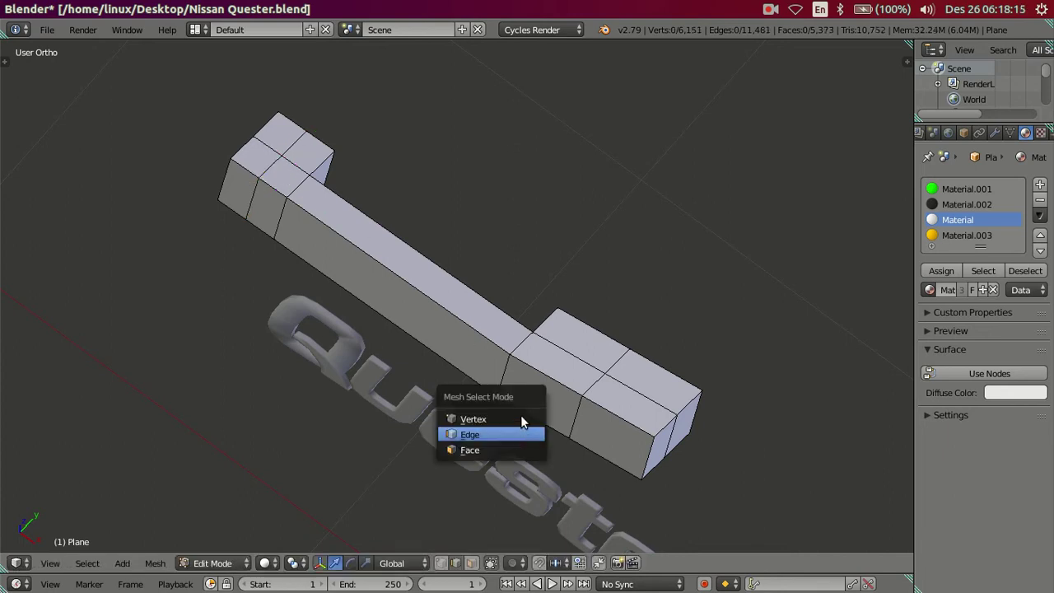
pyautogui.click(520, 417)
# Step: Merge the two points of the end box's top-front edge at the last one
pyautogui.moveTo(557, 418); pyautogui.dragTo(414, 277)
pyautogui.scroll(3)
pyautogui.rightClick(398, 272)
pyautogui.rightClick(456, 293)
pyautogui.hotkey('alt', 'm')
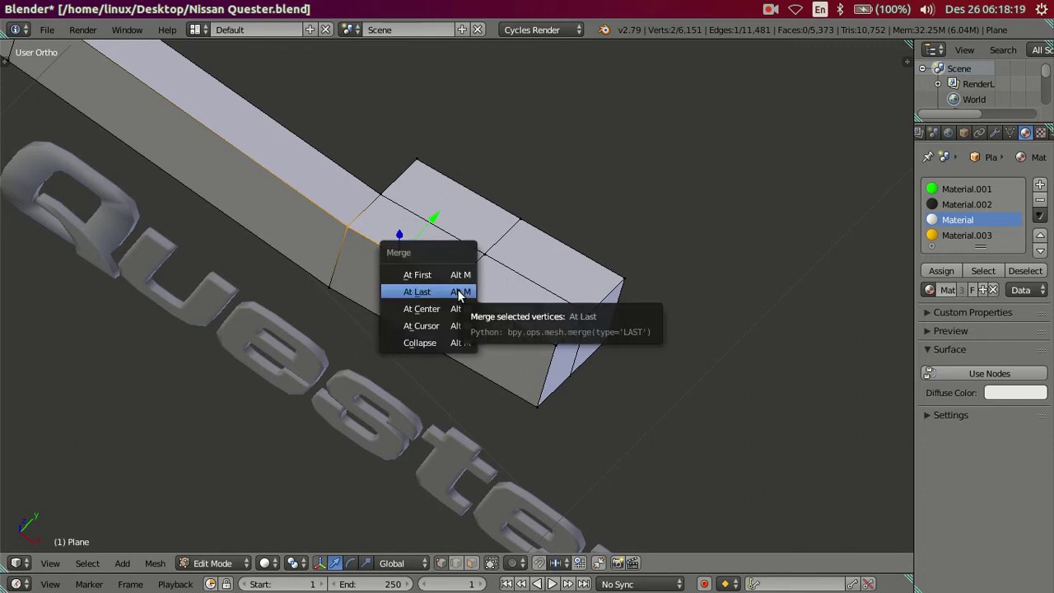
pyautogui.click(457, 290)
# Step: Make Blender fill the screen, then move a point onto the lower one and merge them
pyautogui.click(127, 30)
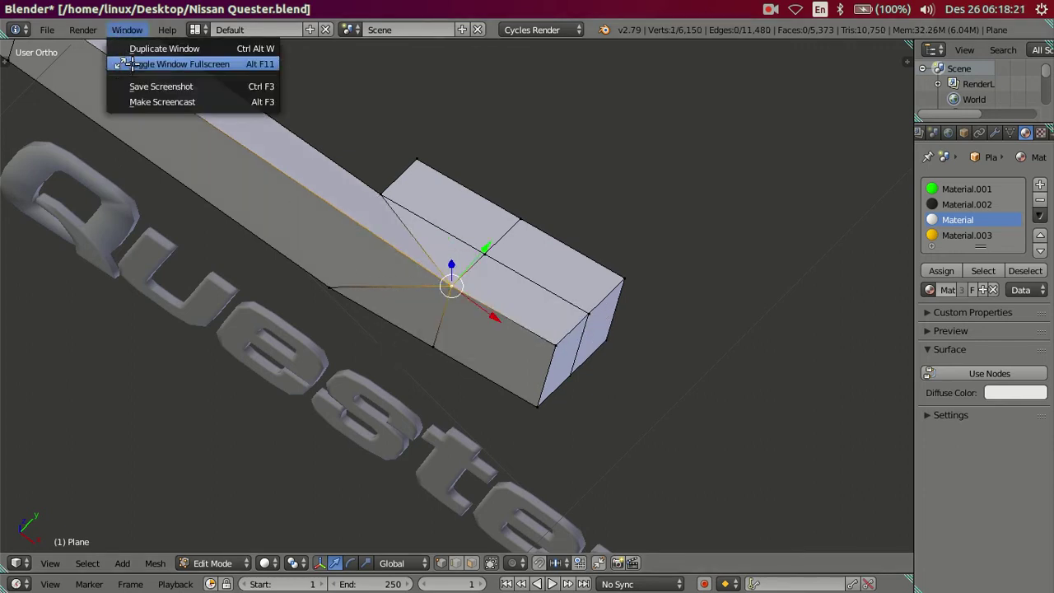
pyautogui.click(134, 60)
pyautogui.press('g')
pyautogui.click(437, 328)
pyautogui.hotkey('alt', 'm')
pyautogui.click(437, 327)
pyautogui.press('a')
pyautogui.moveTo(437, 328); pyautogui.dragTo(407, 331)
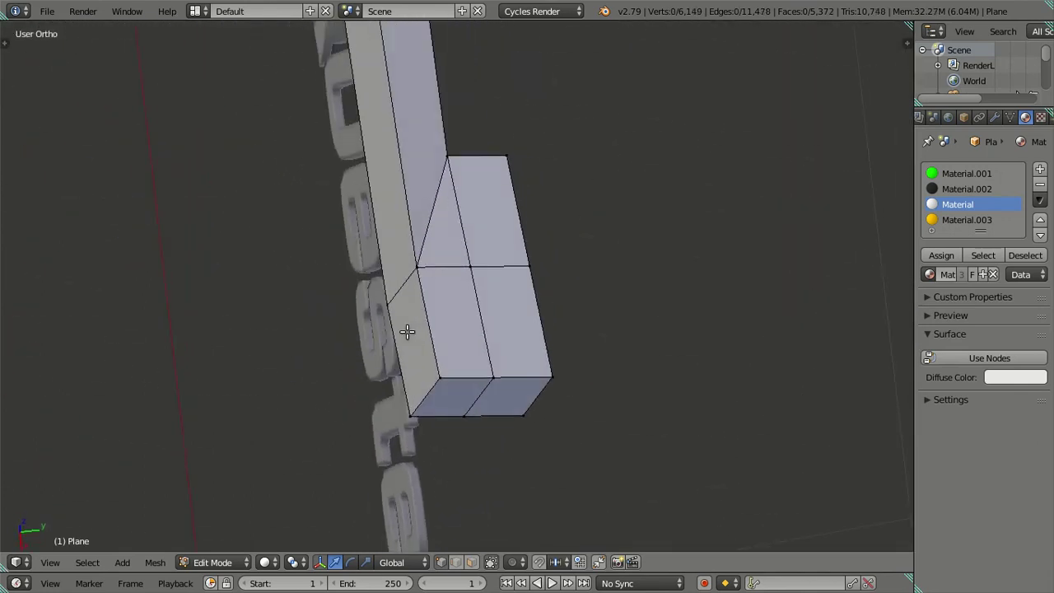
# Step: Merge the end block's top and bottom pairs of corner vertices into single vertices
pyautogui.rightClick(503, 371)
pyautogui.rightClick(451, 380)
pyautogui.hotkey('alt', 'm')
pyautogui.click(455, 379)
pyautogui.rightClick(465, 414)
pyautogui.rightClick(412, 411)
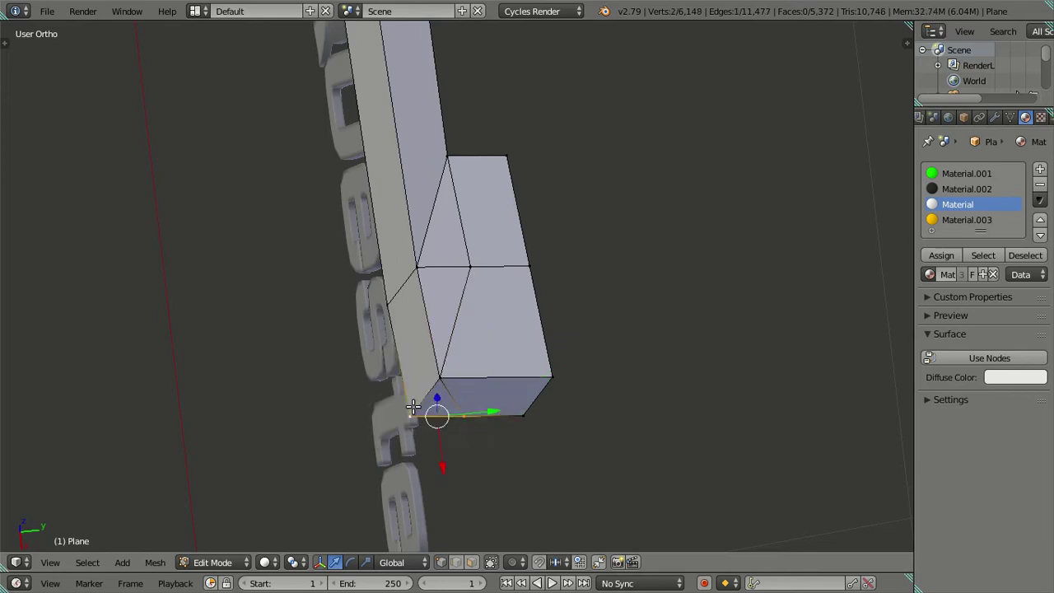
pyautogui.hotkey('alt', 'm')
pyautogui.click(416, 407)
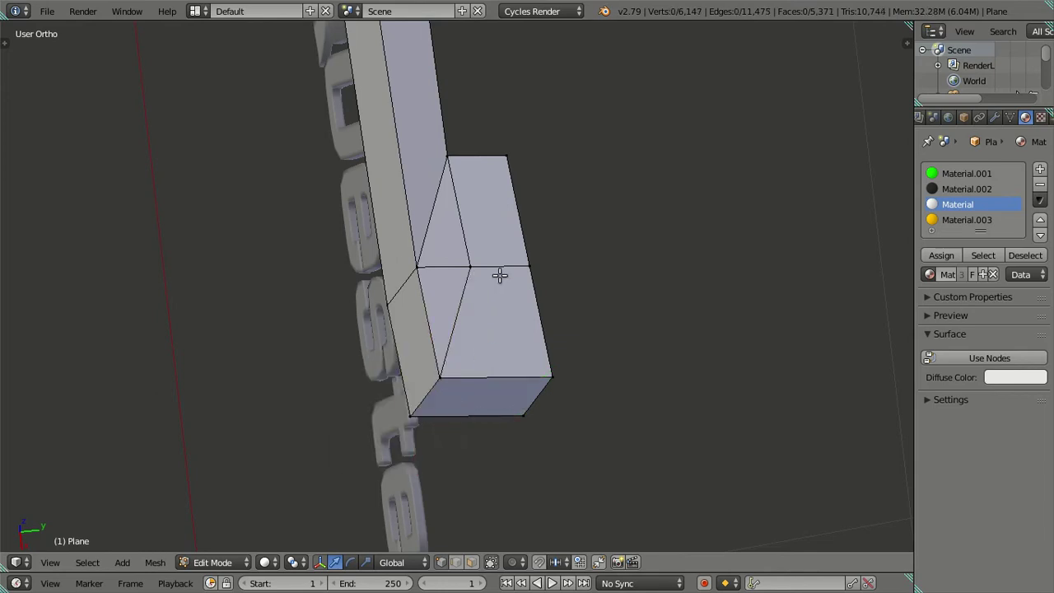
# Step: On the far end block, merge an edge's vertices and another vertex pair at the last one
pyautogui.moveTo(476, 272); pyautogui.dragTo(428, 333)
pyautogui.scroll(3)
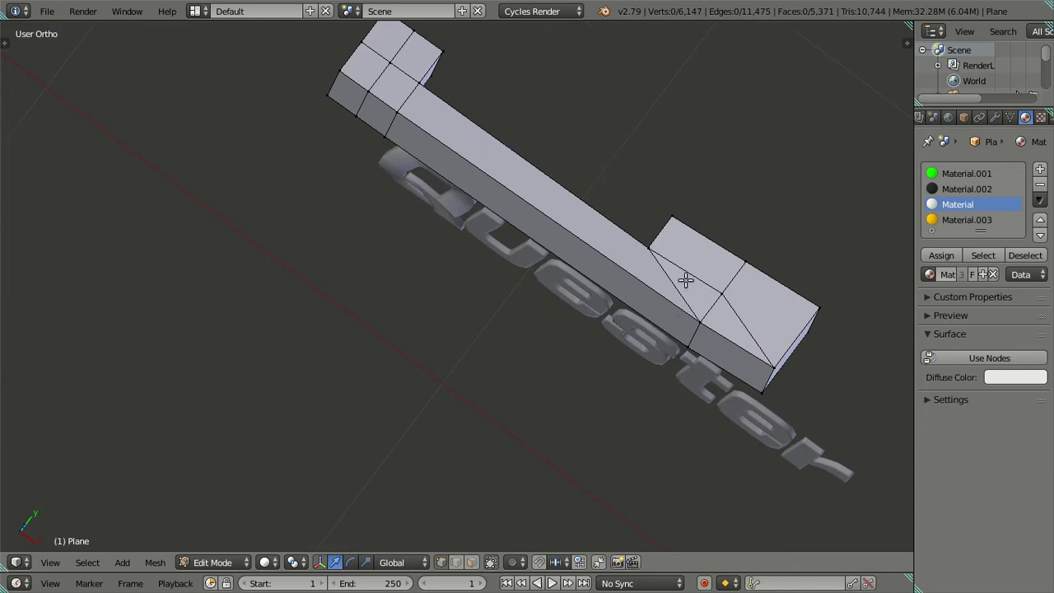
pyautogui.moveTo(414, 201); pyautogui.dragTo(500, 318)
pyautogui.scroll(3)
pyautogui.rightClick(482, 216)
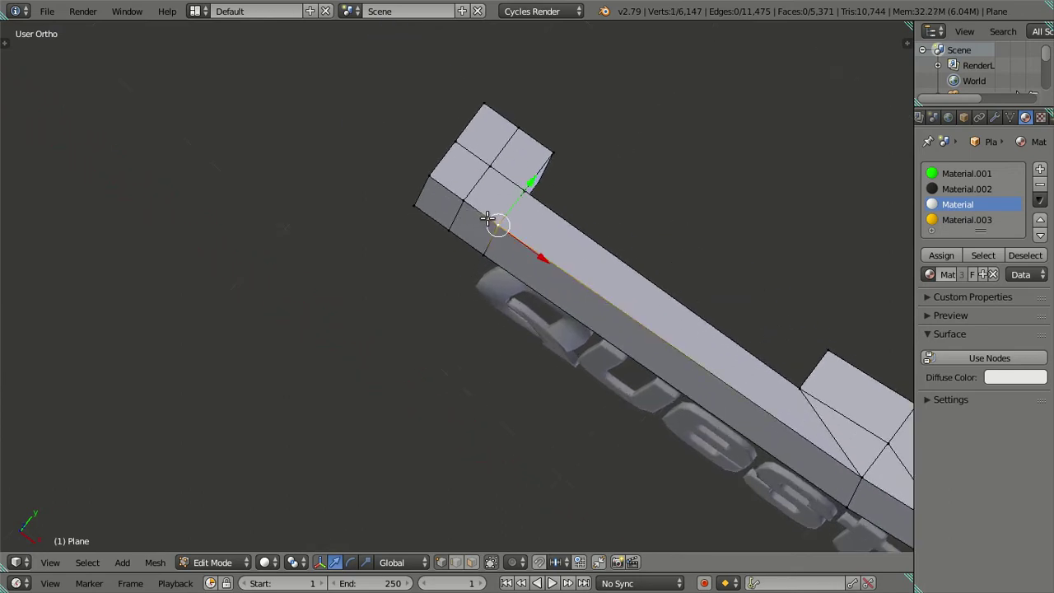
pyautogui.hotkey('alt', 'm')
pyautogui.click(518, 235)
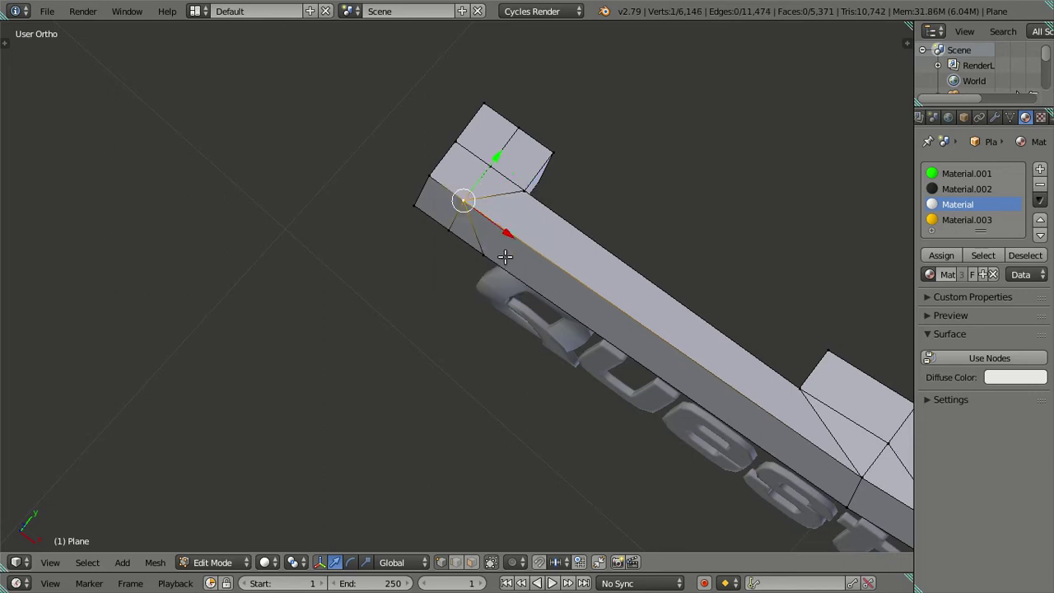
pyautogui.hotkey('alt', 'm')
pyautogui.click(454, 240)
pyautogui.moveTo(535, 289); pyautogui.dragTo(527, 249)
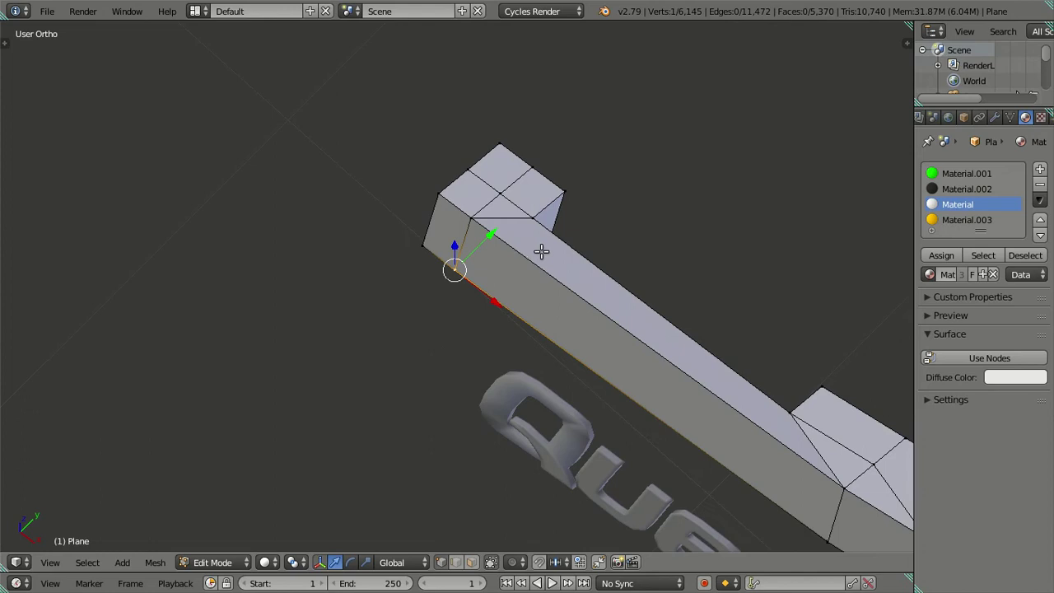
# Step: Check the handle in wireframe and dissolve its leftover edges
pyautogui.press('z')
pyautogui.press('a')
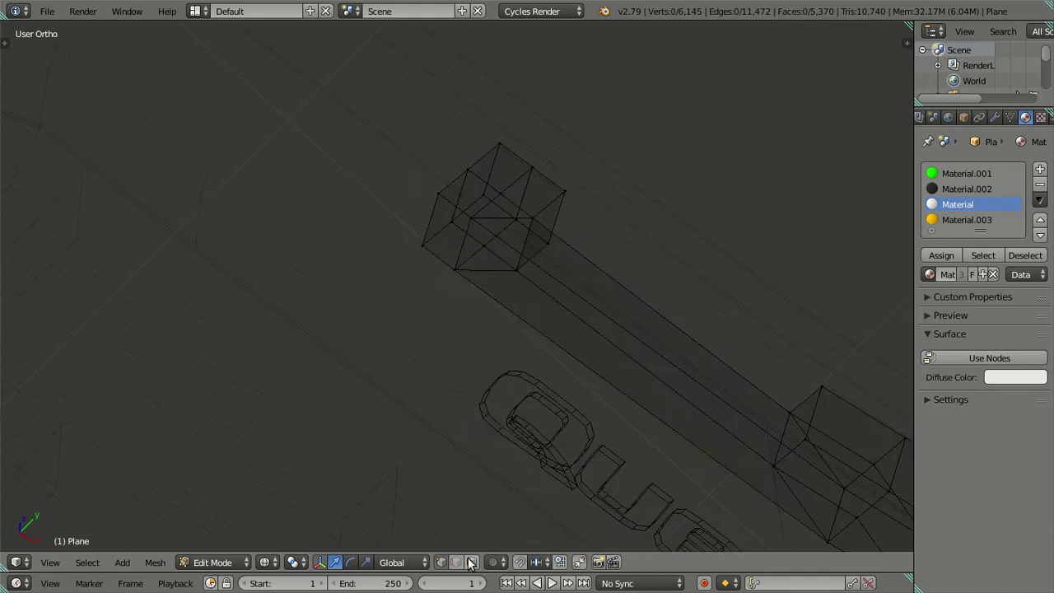
pyautogui.press('z')
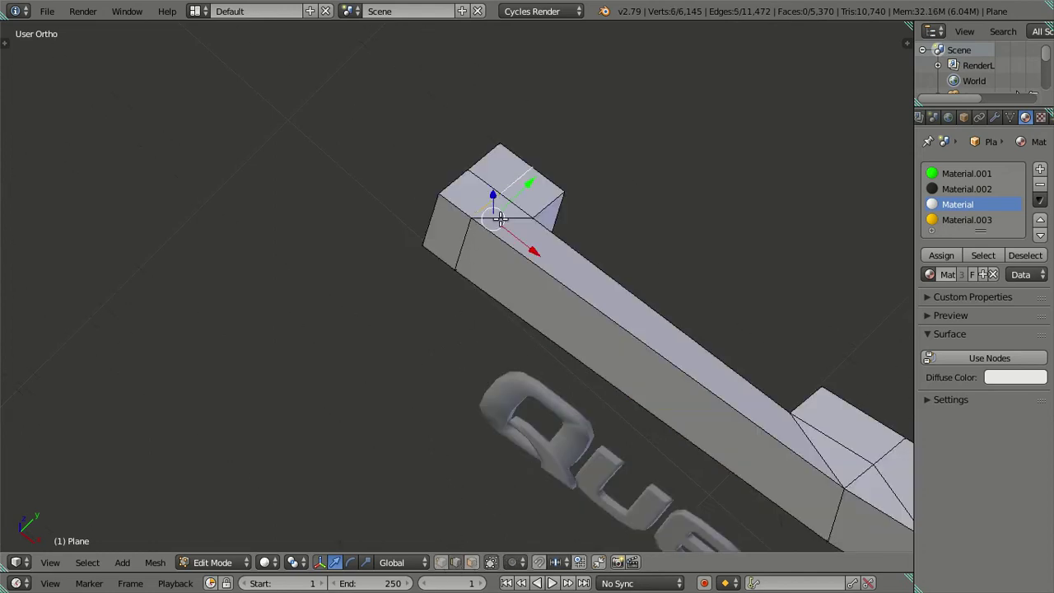
pyautogui.press('z')
pyautogui.press('z')
pyautogui.press('x')
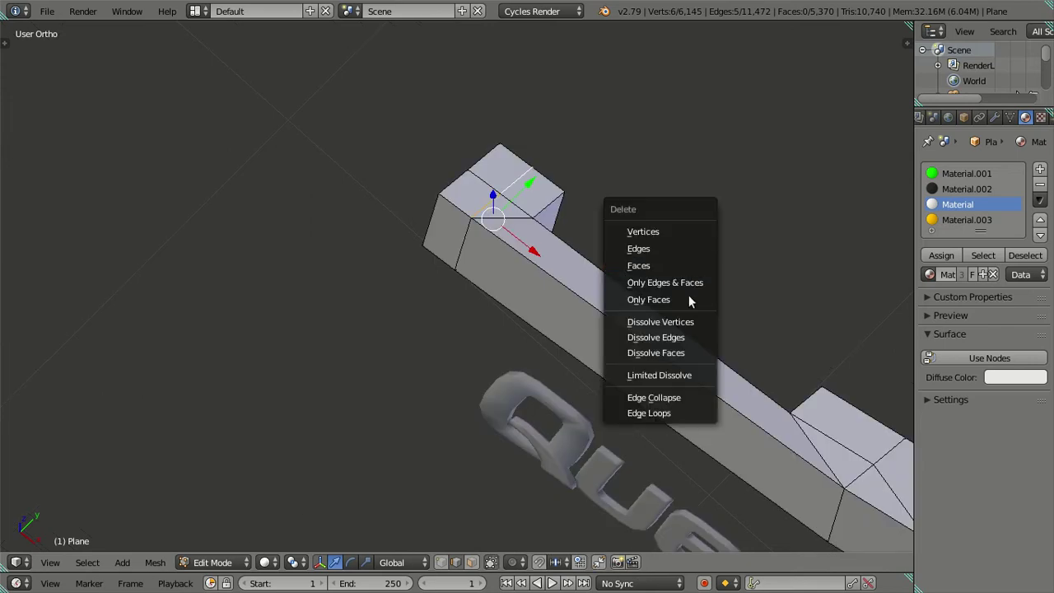
pyautogui.click(682, 338)
# Step: Dissolve the extra edge loop across the handle's bar and inspect the cleaned handle from below
pyautogui.moveTo(716, 352); pyautogui.dragTo(420, 249)
pyautogui.click(598, 350)
pyautogui.press('z')
pyautogui.press('z')
pyautogui.press('x')
pyautogui.click(641, 341)
pyautogui.moveTo(606, 383); pyautogui.dragTo(529, 428)
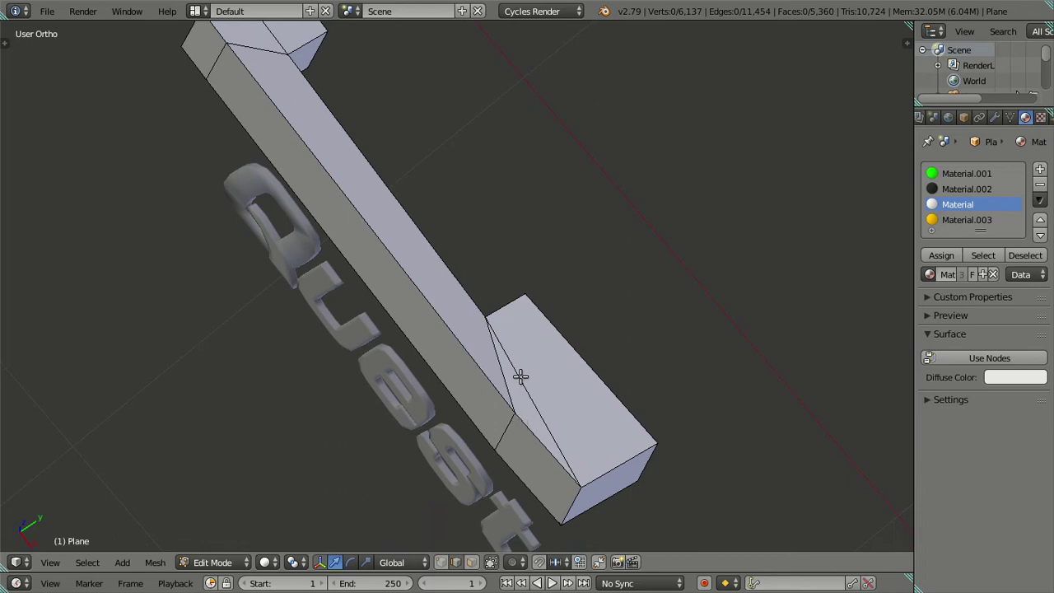
pyautogui.moveTo(503, 394); pyautogui.dragTo(534, 350)
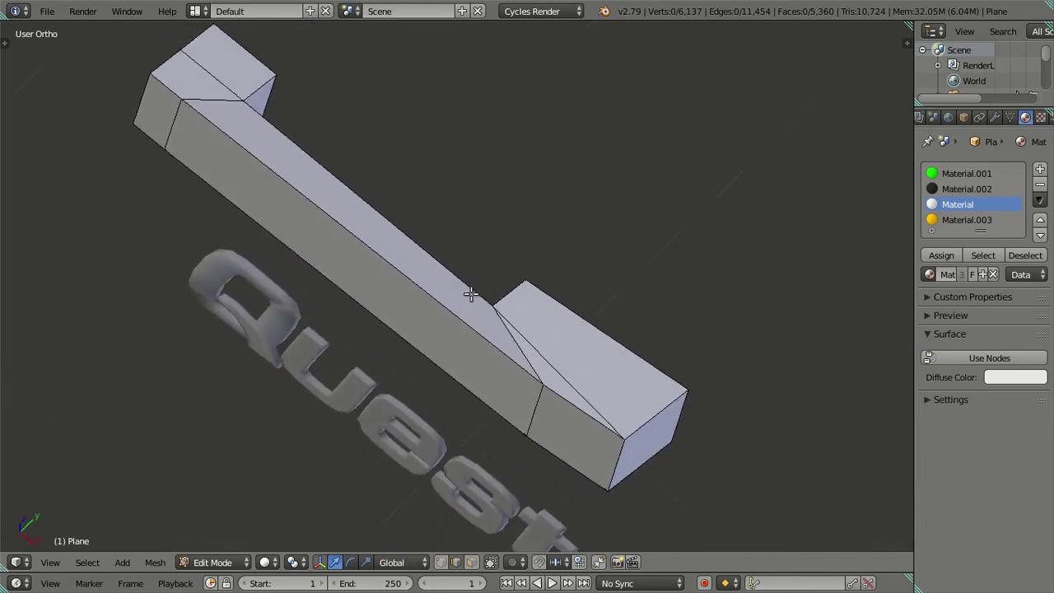
pyautogui.moveTo(472, 288); pyautogui.dragTo(536, 378)
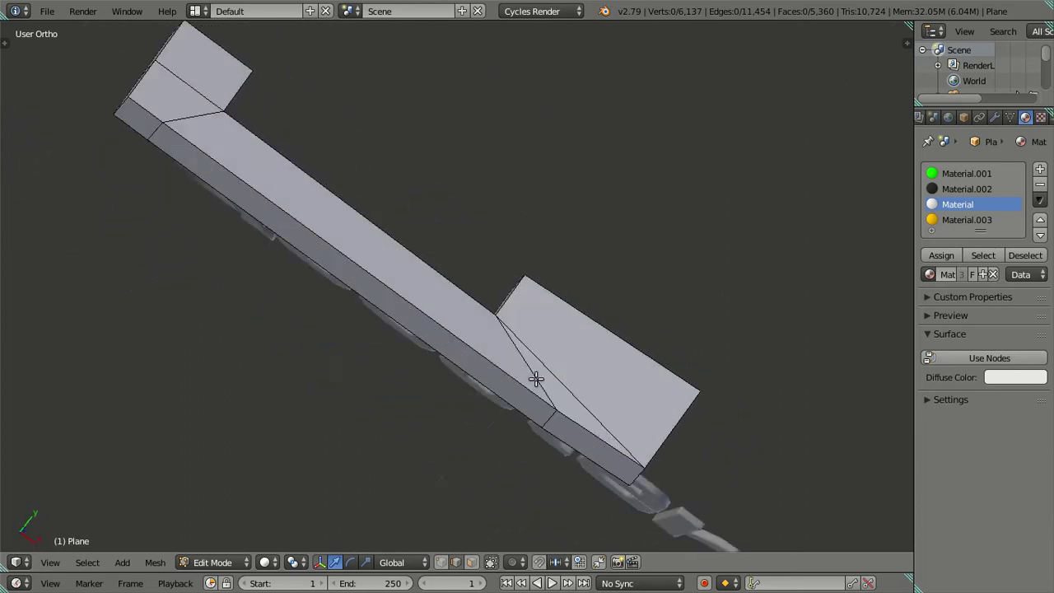
pyautogui.hotkey('ctrl', 'r')
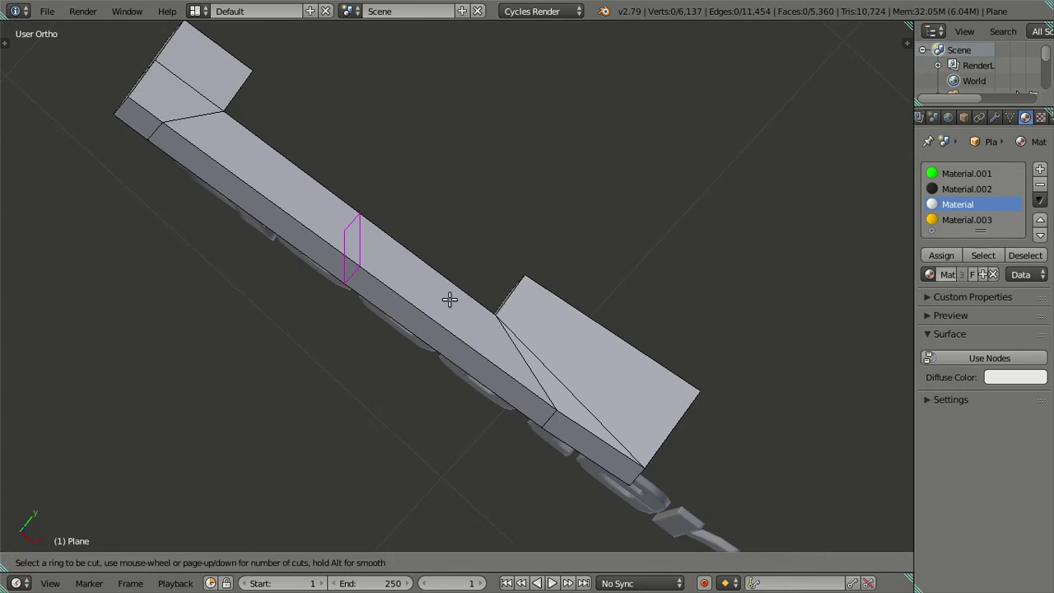
# Step: Cut several loops along the bar and dissolve all but the one kept near the bend
pyautogui.click(449, 298)
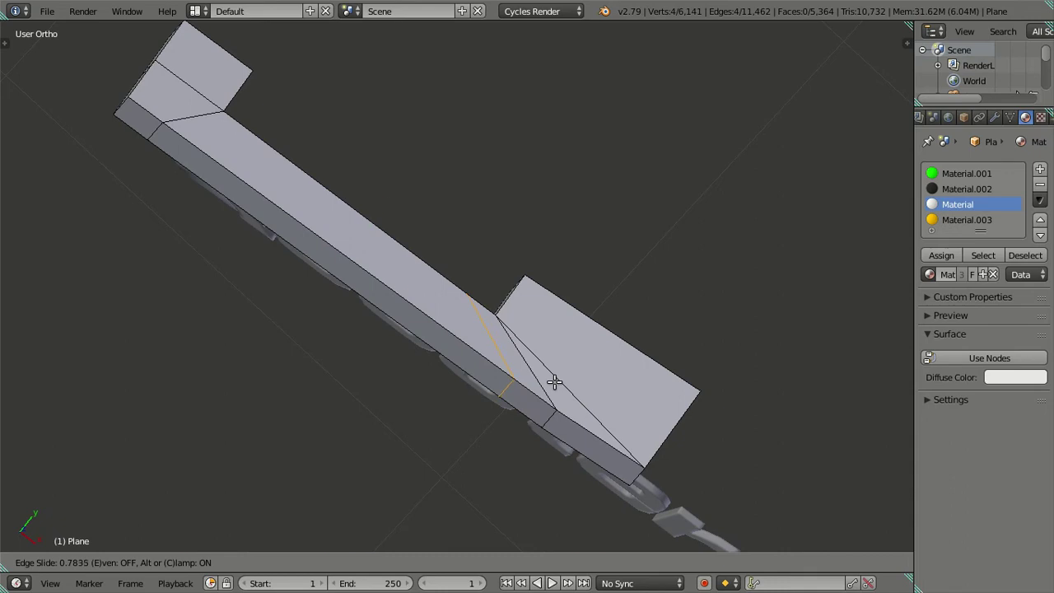
pyautogui.rightClick(553, 381)
pyautogui.hotkey('ctrl', 'z')
pyautogui.hotkey('ctrl', 'r')
pyautogui.scroll(3)
pyautogui.click(395, 270)
pyautogui.rightClick(398, 272)
pyautogui.rightClick(494, 352)
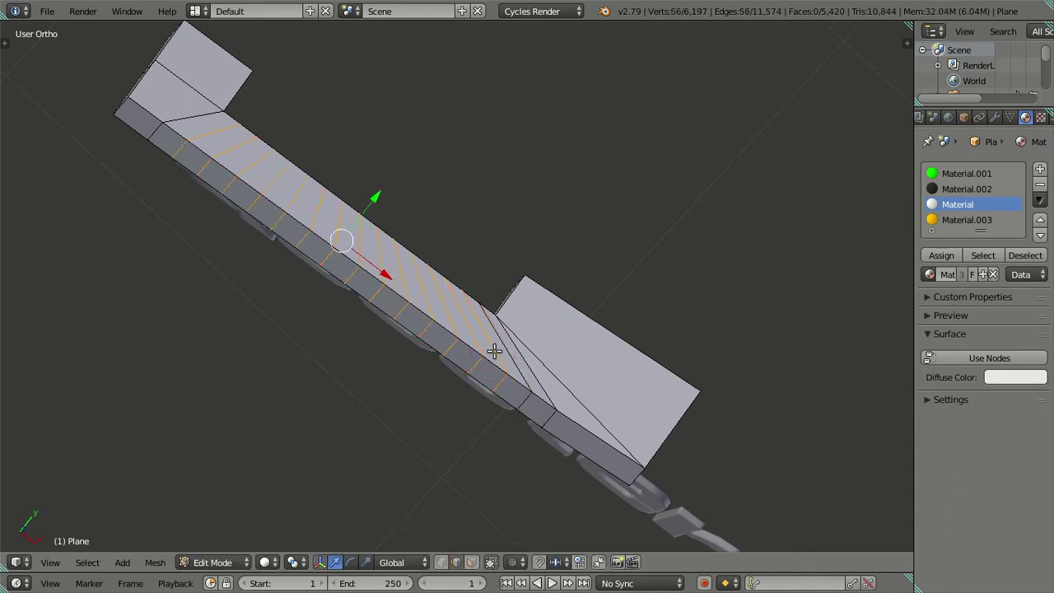
pyautogui.press('x')
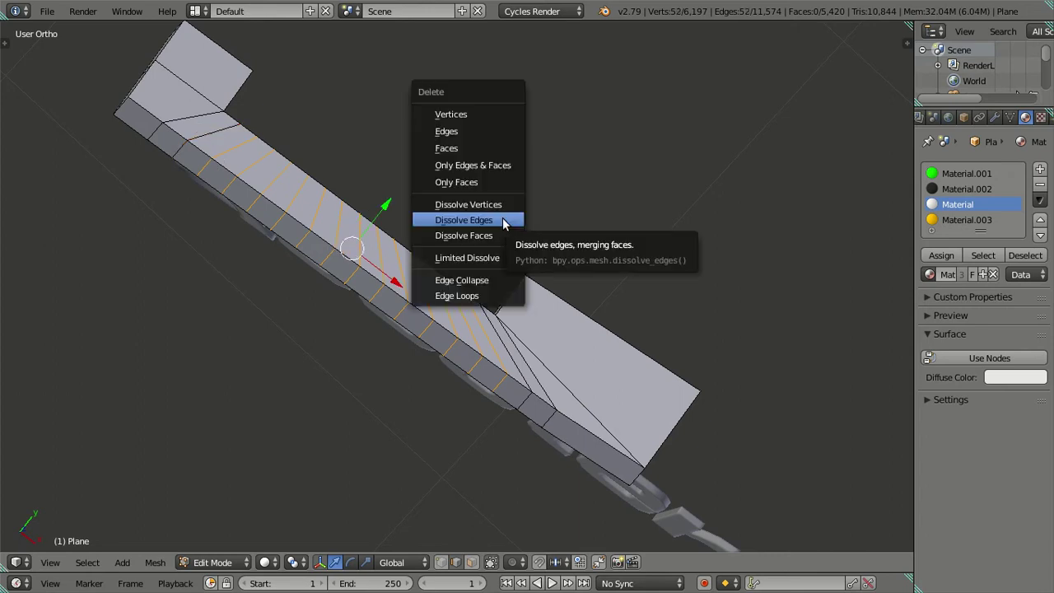
pyautogui.click(494, 216)
# Step: Slide two edges on the bar slightly along the Y axis
pyautogui.moveTo(536, 324); pyautogui.dragTo(497, 349)
pyautogui.rightClick(502, 315)
pyautogui.moveTo(494, 306); pyautogui.dragTo(349, 326)
pyautogui.rightClick(244, 343)
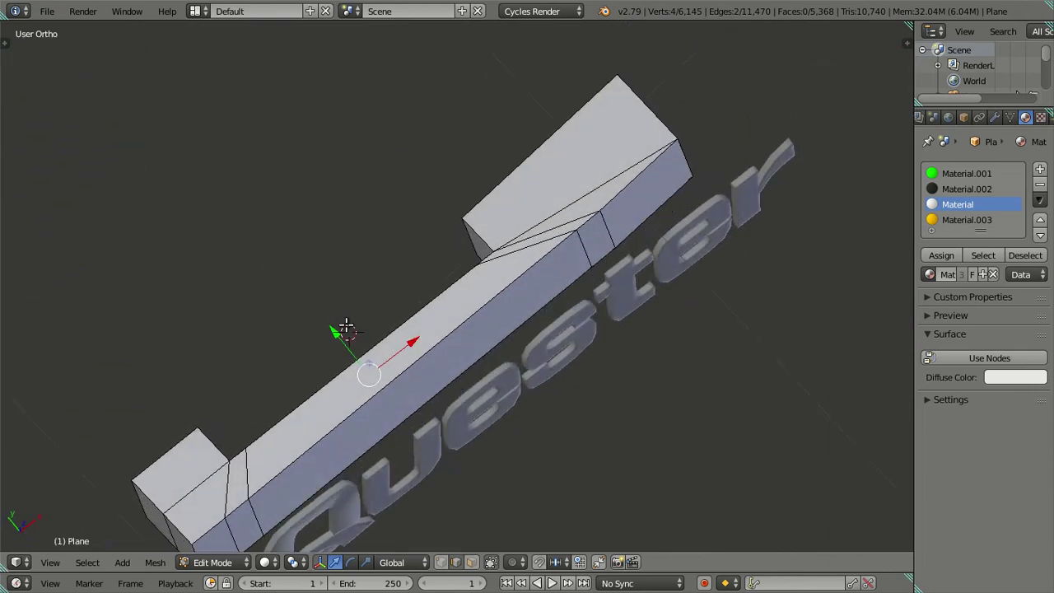
pyautogui.press('g')
pyautogui.press('y')
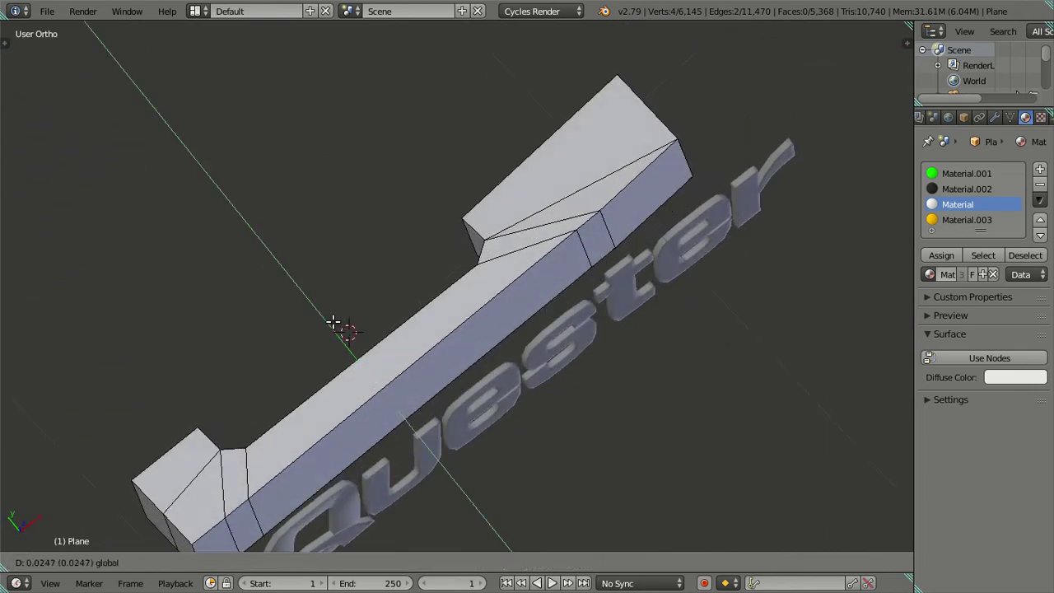
pyautogui.click(333, 322)
pyautogui.press('a')
# Step: Dissolve the extra edge loop near the handle's bend
pyautogui.moveTo(499, 336); pyautogui.dragTo(400, 288)
pyautogui.moveTo(516, 369); pyautogui.dragTo(519, 424)
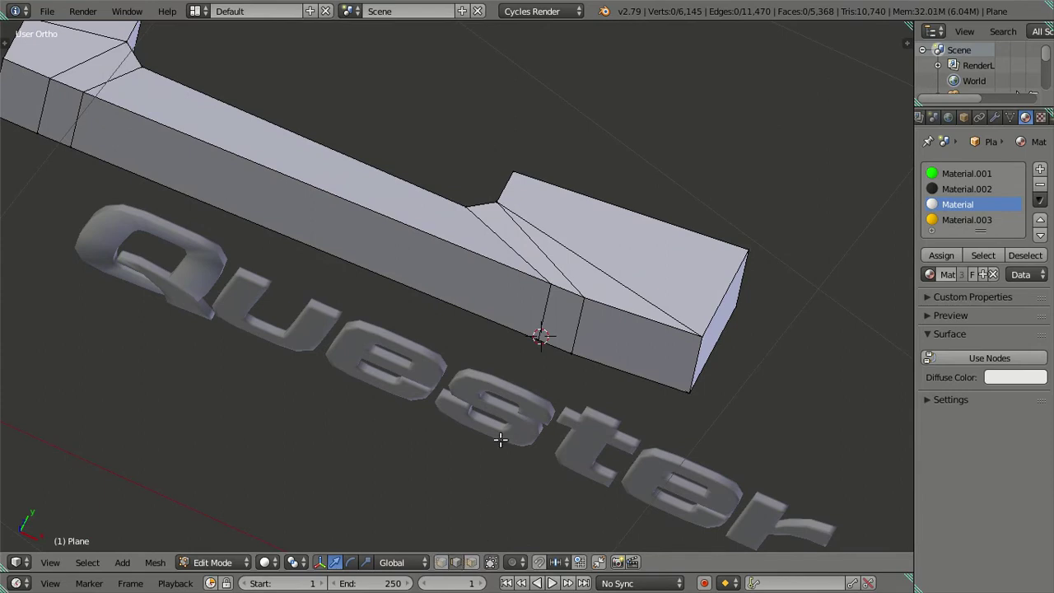
pyautogui.rightClick(558, 271)
pyautogui.scroll(-3)
pyautogui.moveTo(423, 287); pyautogui.dragTo(259, 172)
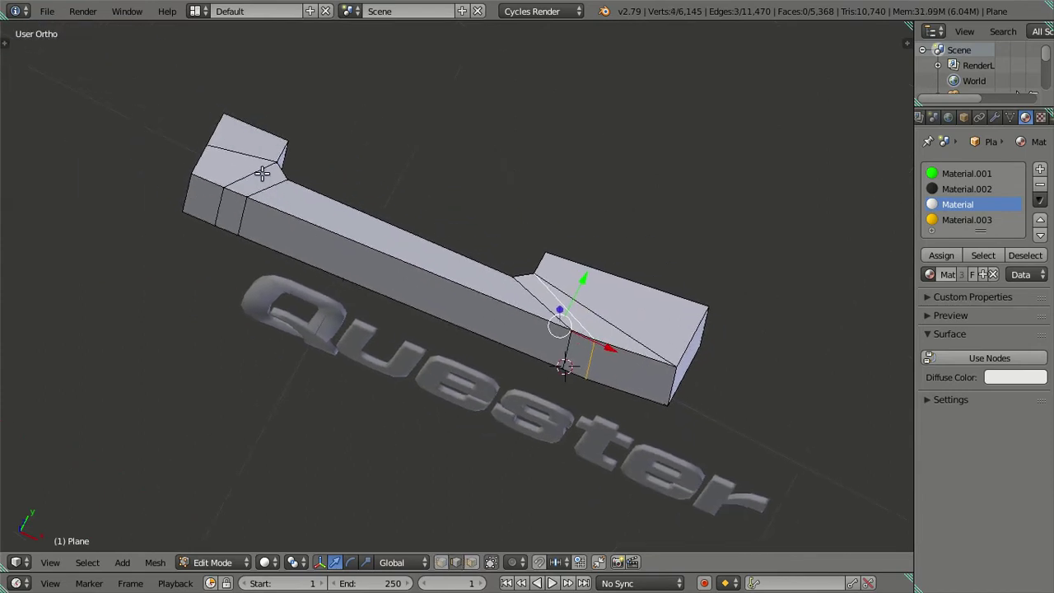
pyautogui.press('x')
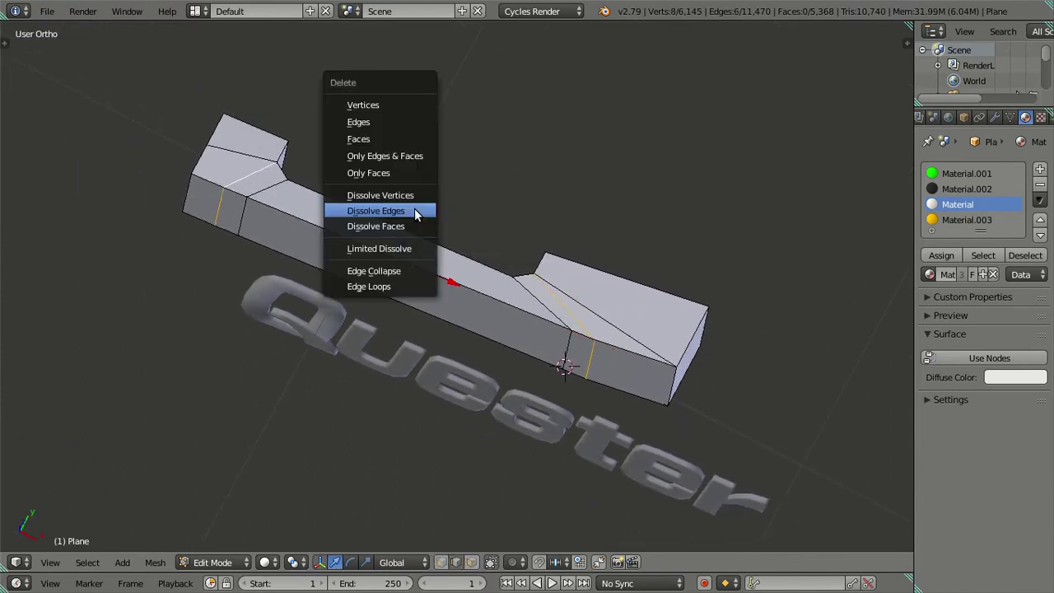
pyautogui.click(414, 208)
pyautogui.moveTo(447, 257); pyautogui.dragTo(472, 339)
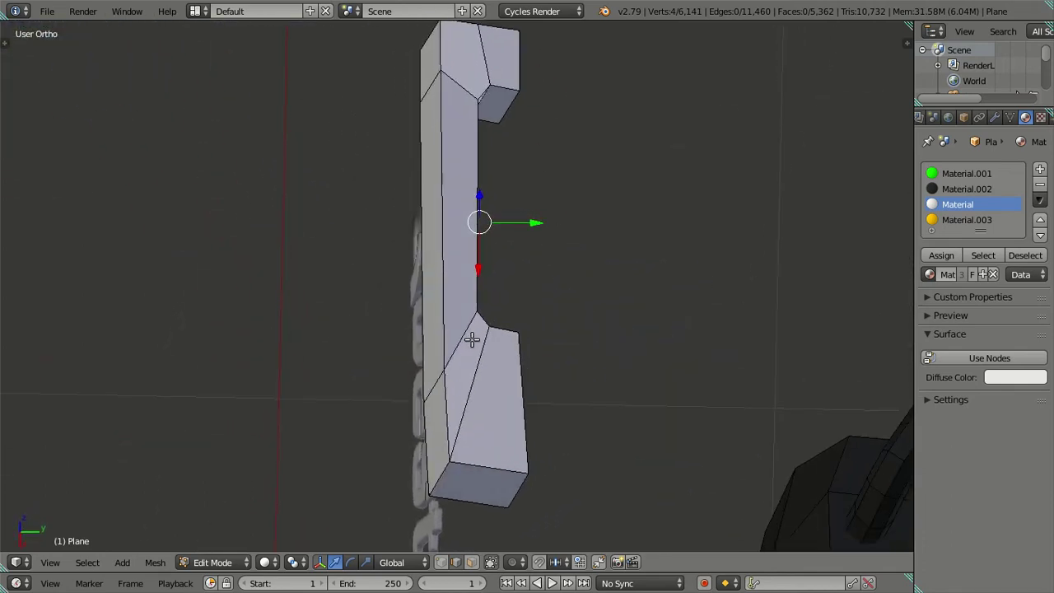
# Step: Add a centred edge loop through the handle's lower block
pyautogui.hotkey('ctrl', 'r')
pyautogui.click(484, 467)
pyautogui.rightClick(484, 467)
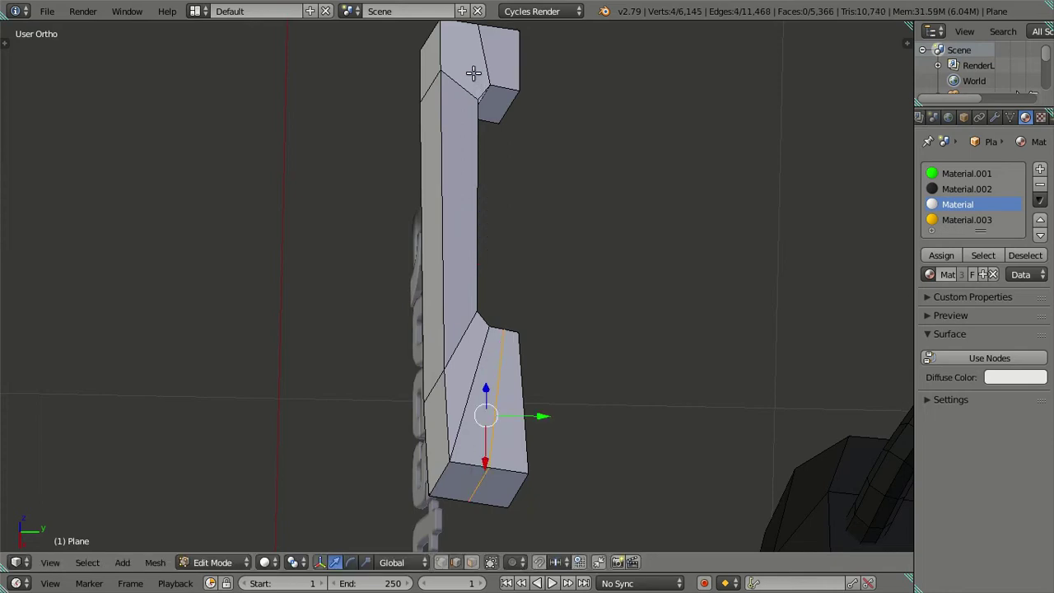
pyautogui.scroll(-3)
pyautogui.press('a')
pyautogui.moveTo(419, 236); pyautogui.dragTo(421, 292)
pyautogui.scroll(3)
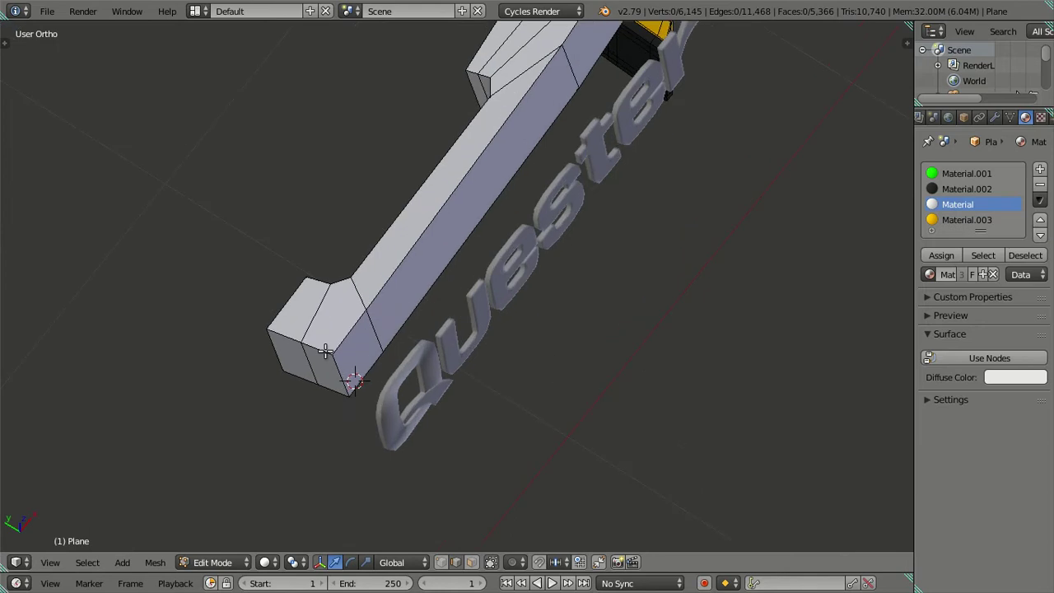
pyautogui.scroll(3)
pyautogui.scroll(3)
# Step: Try a centred loop cut on the handle's end block, then undo it
pyautogui.hotkey('ctrl', 'r')
pyautogui.press('Escape')
pyautogui.moveTo(383, 348); pyautogui.dragTo(338, 263)
pyautogui.hotkey('ctrl', 'r')
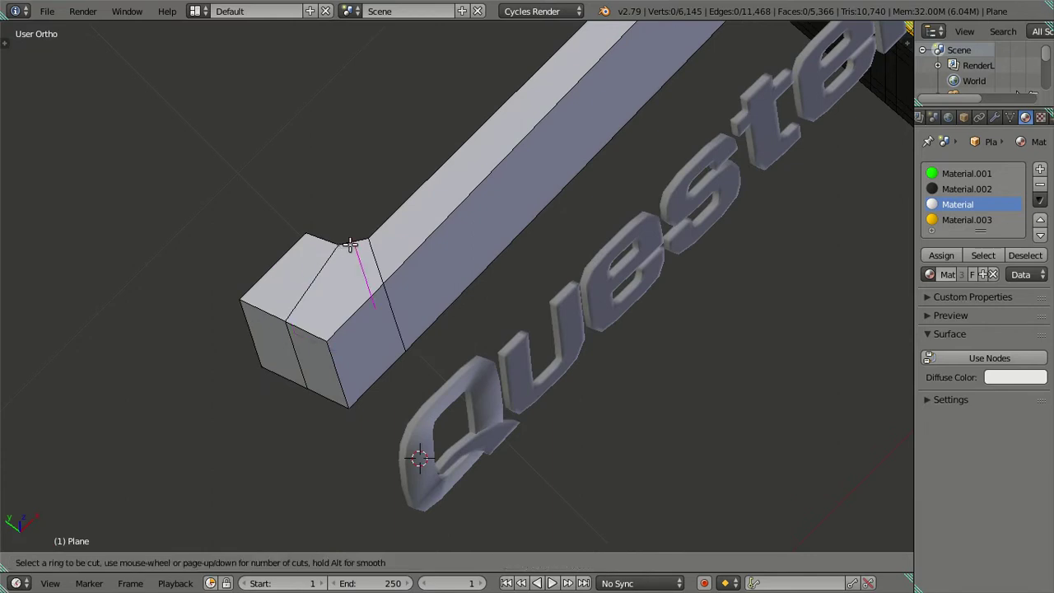
pyautogui.click(350, 245)
pyautogui.rightClick(350, 245)
pyautogui.hotkey('ctrl', 'z')
pyautogui.moveTo(389, 311); pyautogui.dragTo(377, 261)
pyautogui.moveTo(303, 308); pyautogui.dragTo(431, 334)
pyautogui.scroll(3)
# Step: Merge the end block's two top corner vertices and its two bottom vertices
pyautogui.hotkey('ctrl', 'Tab')
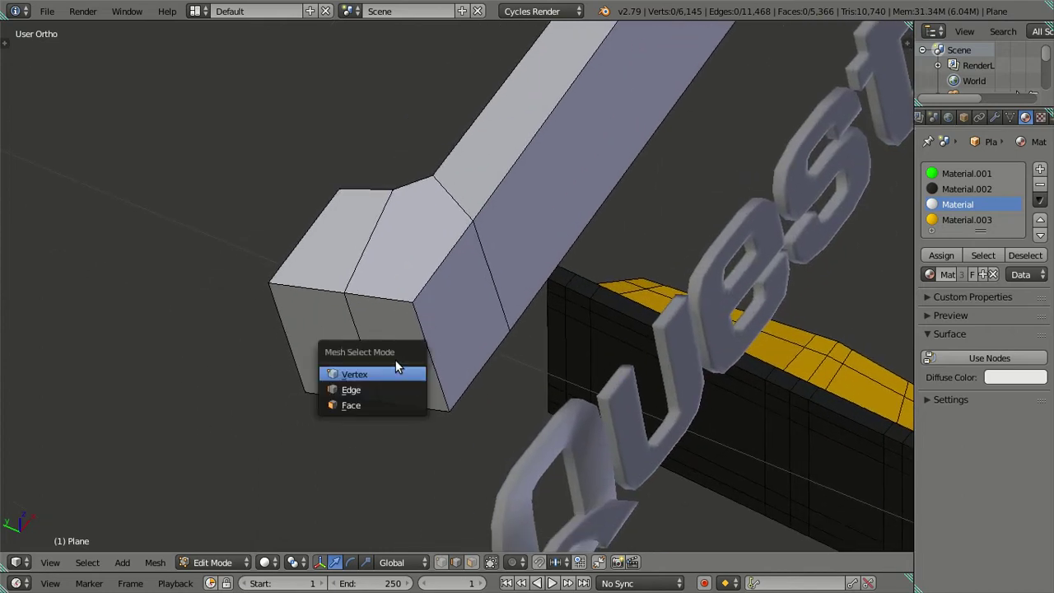
pyautogui.moveTo(329, 301); pyautogui.dragTo(333, 290)
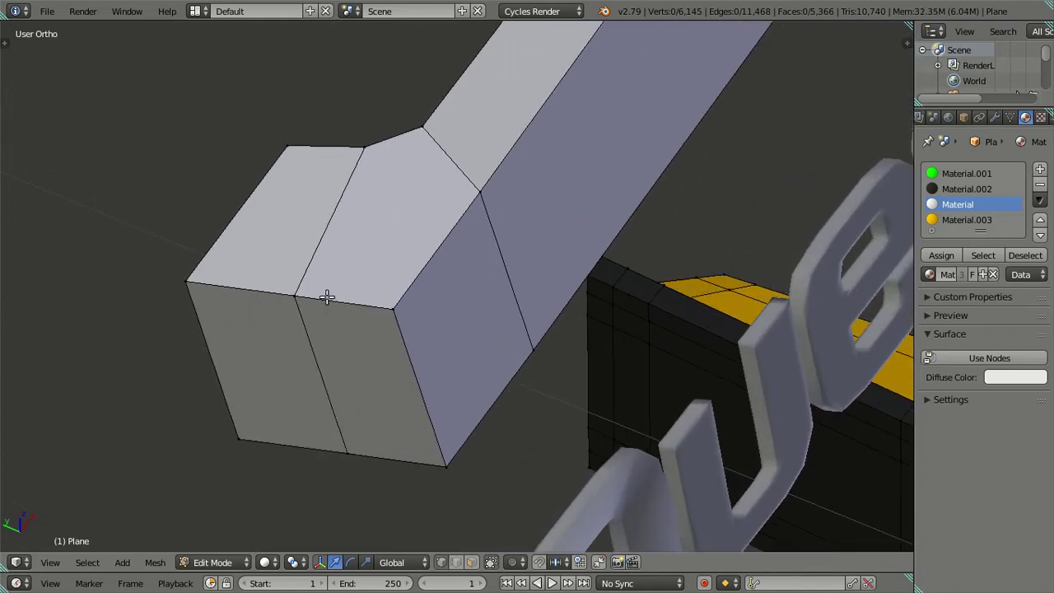
pyautogui.scroll(-3)
pyautogui.rightClick(343, 293)
pyautogui.rightClick(412, 299)
pyautogui.hotkey('alt', 'm')
pyautogui.click(417, 301)
pyautogui.rightClick(375, 401)
pyautogui.rightClick(451, 409)
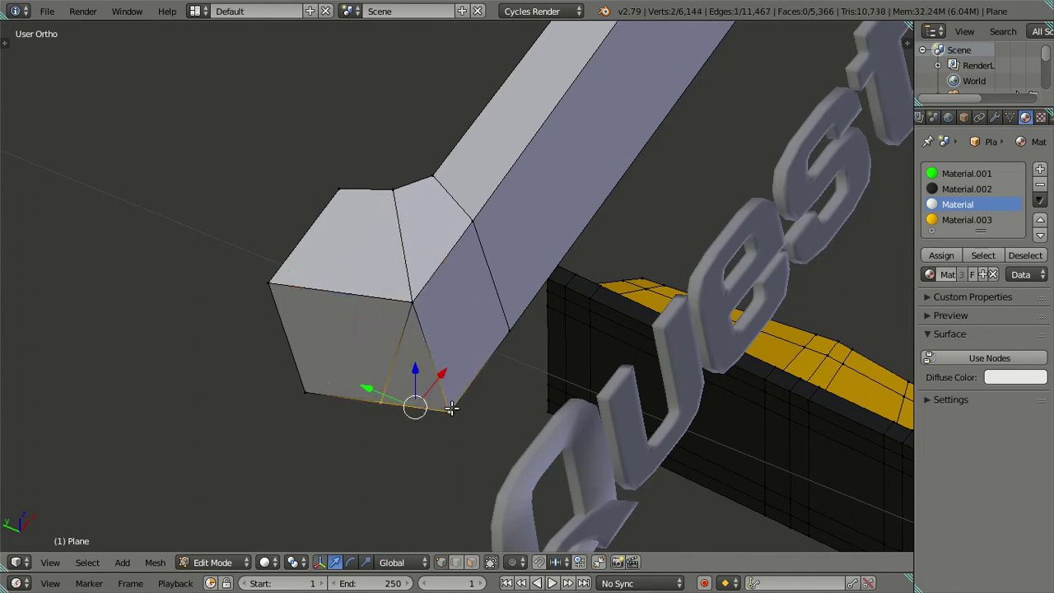
pyautogui.hotkey('alt', 'm')
pyautogui.click(449, 412)
pyautogui.press('a')
# Step: Add a centred vertical loop on the end block's front face and inspect a corner edge
pyautogui.hotkey('ctrl', 'r')
pyautogui.click(359, 293)
pyautogui.rightClick(359, 294)
pyautogui.moveTo(359, 294); pyautogui.dragTo(433, 330)
pyautogui.rightClick(348, 314)
pyautogui.rightClick(348, 258)
pyautogui.moveTo(348, 258); pyautogui.dragTo(455, 377)
pyautogui.moveTo(455, 377); pyautogui.dragTo(440, 371)
pyautogui.press('a')
pyautogui.scroll(-3)
pyautogui.moveTo(440, 371); pyautogui.dragTo(427, 307)
# Step: Shift the edge at the handle's end along X and then Y
pyautogui.click(401, 247)
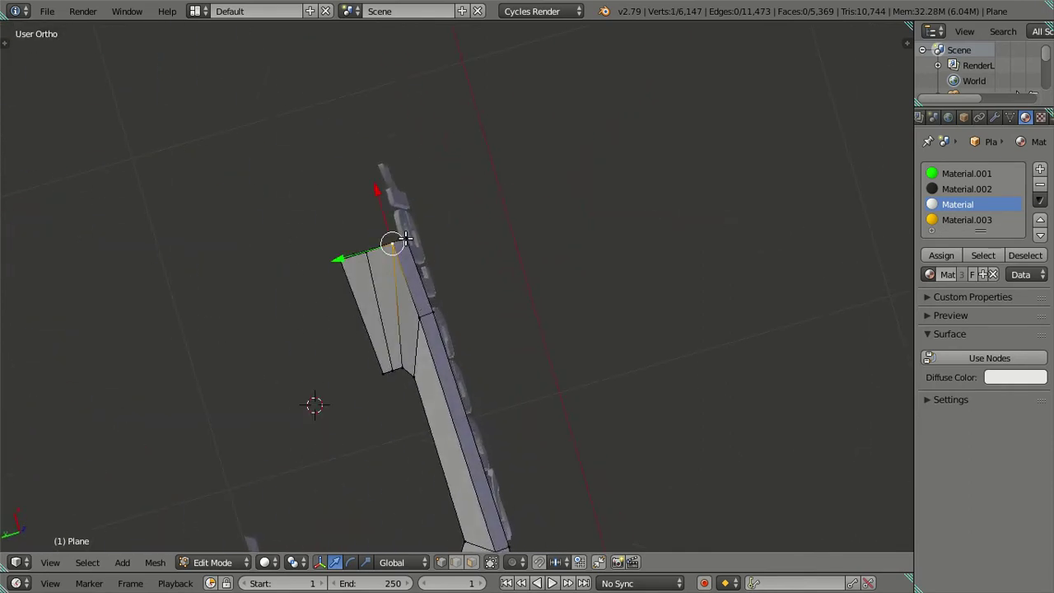
pyautogui.moveTo(381, 194); pyautogui.dragTo(397, 221)
pyautogui.moveTo(397, 221); pyautogui.dragTo(347, 251)
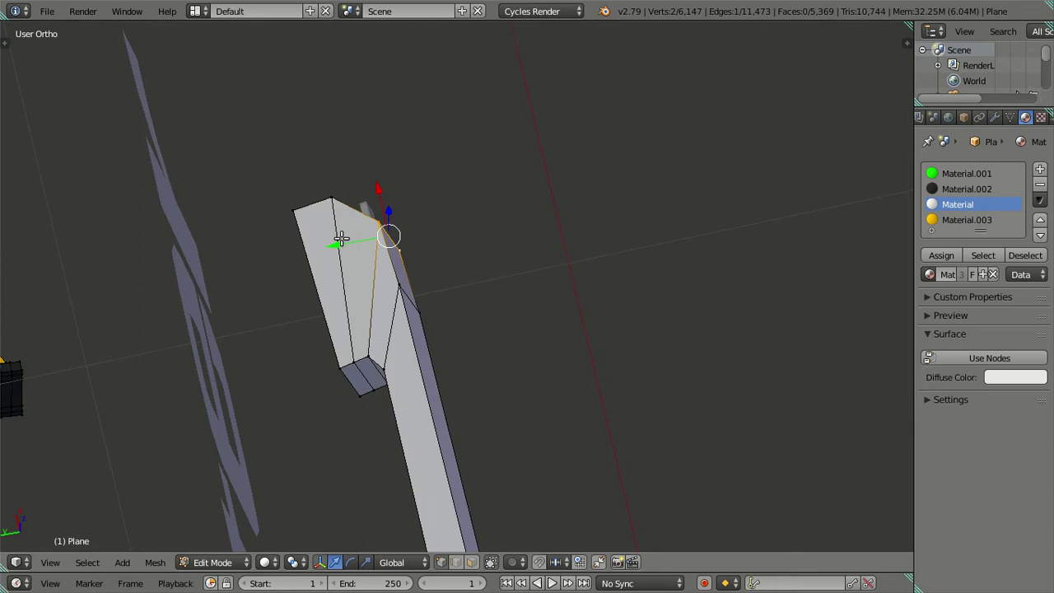
pyautogui.moveTo(340, 239); pyautogui.dragTo(338, 237)
pyautogui.click(388, 235)
pyautogui.press('a')
# Step: Compare the handle in right side and front orthographic views with the reference photo
pyautogui.moveTo(388, 235); pyautogui.dragTo(337, 294)
pyautogui.moveTo(426, 271); pyautogui.dragTo(511, 266)
pyautogui.press('KP_3')
pyautogui.press('KP_1')
# Step: Lower the edge at the handle's right end along Z to match the photo
pyautogui.rightClick(520, 227)
pyautogui.moveTo(532, 191); pyautogui.dragTo(534, 195)
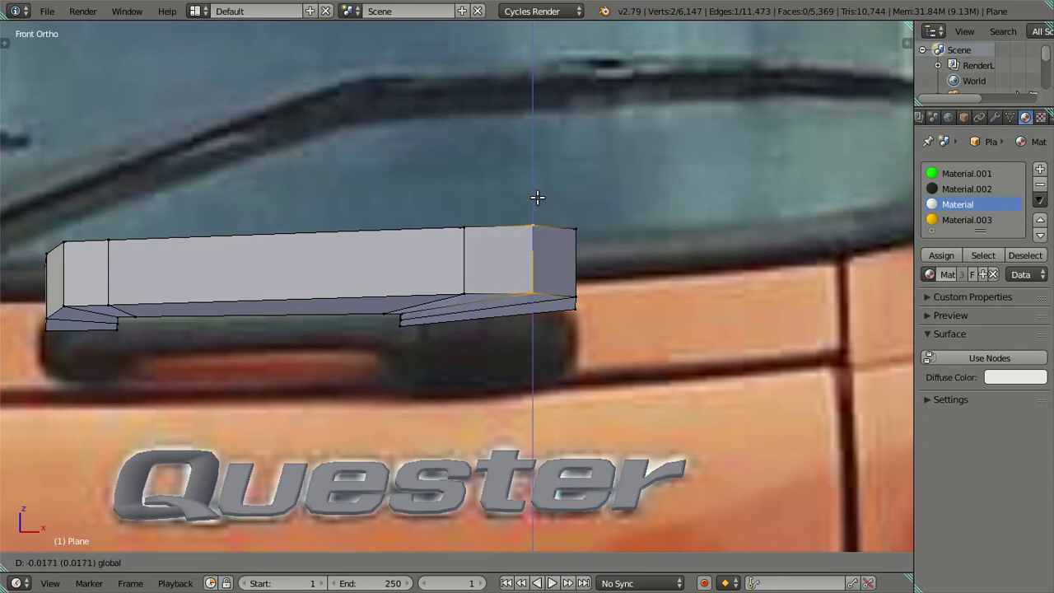
pyautogui.moveTo(536, 198); pyautogui.dragTo(537, 199)
pyautogui.scroll(3)
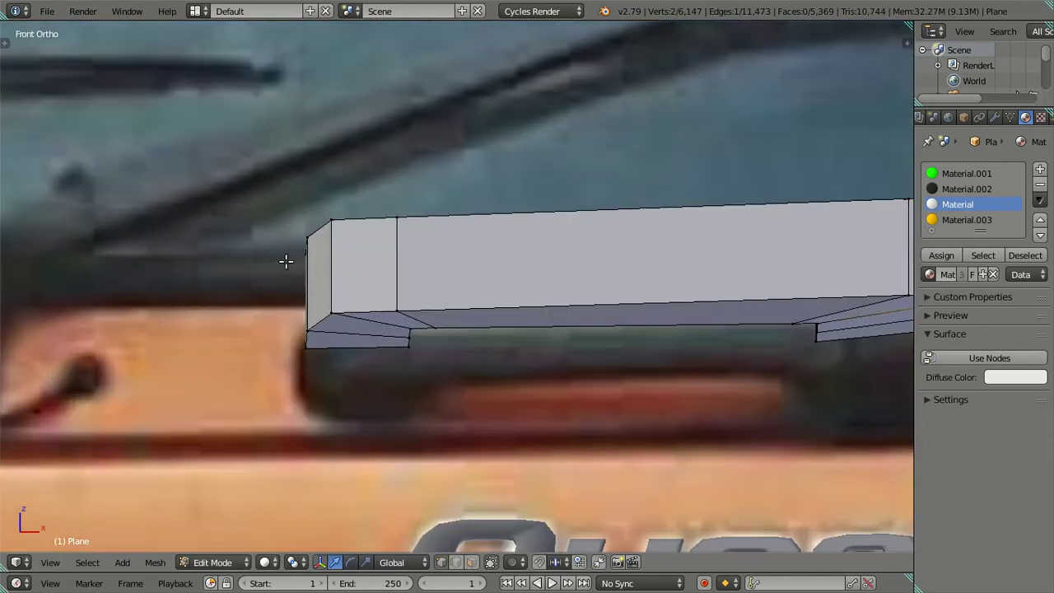
pyautogui.moveTo(332, 218); pyautogui.dragTo(332, 224)
pyautogui.moveTo(332, 271); pyautogui.dragTo(304, 375)
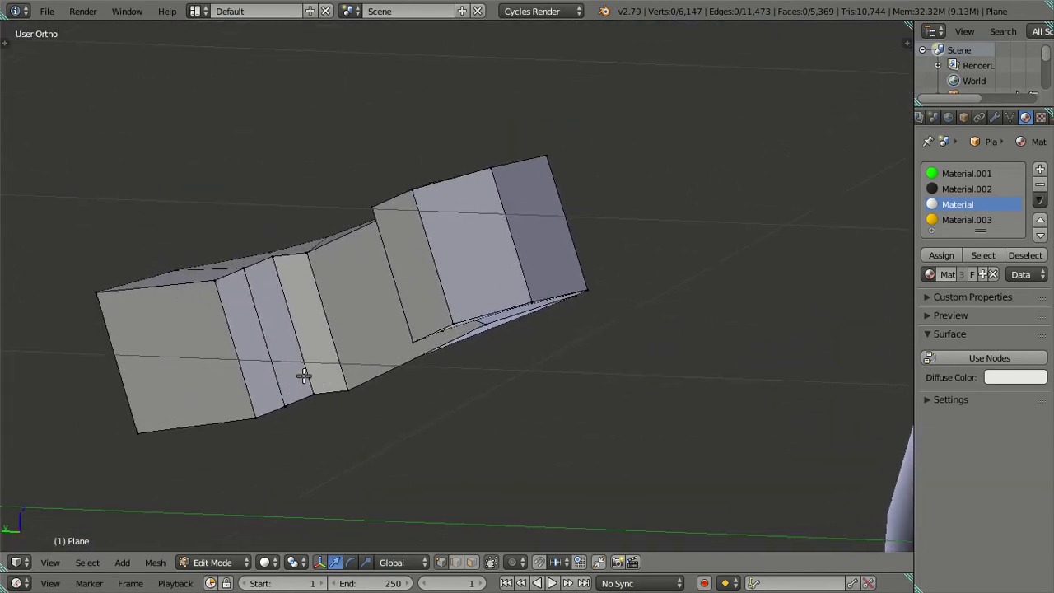
# Step: Raise the handle's top face slightly along Z
pyautogui.rightClick(306, 263)
pyautogui.moveTo(305, 264); pyautogui.dragTo(530, 337)
pyautogui.rightClick(531, 210)
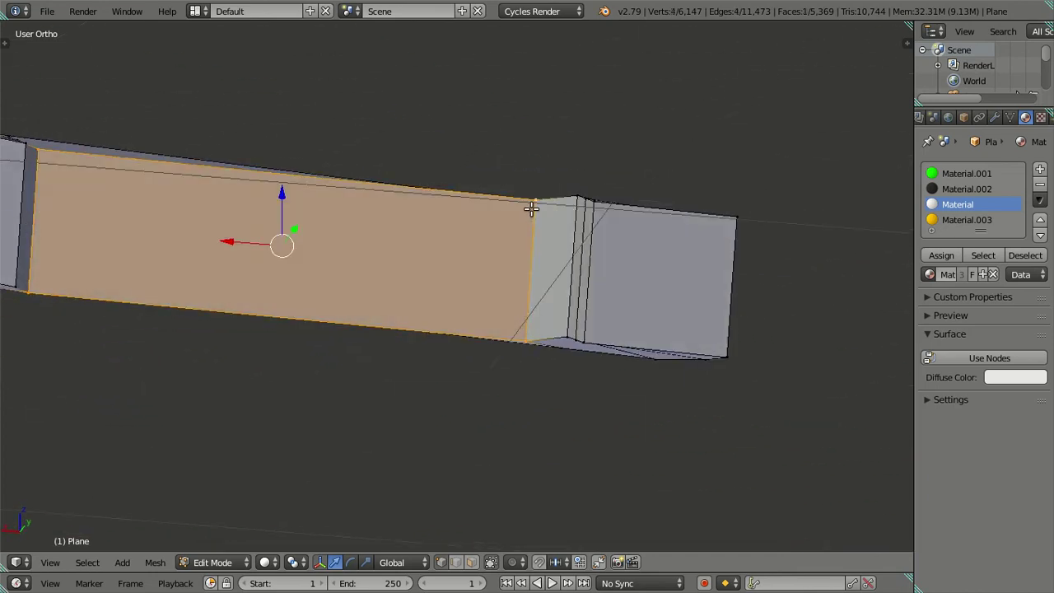
pyautogui.moveTo(283, 191); pyautogui.dragTo(278, 180)
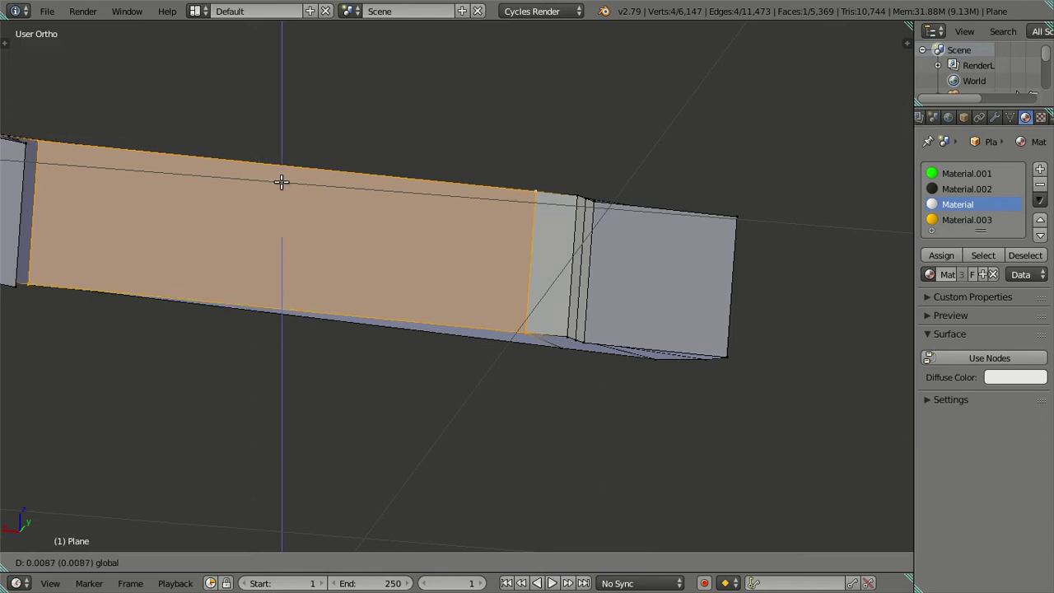
pyautogui.press('a')
# Step: Nudge more bar vertices along Z and review the bar from several angles
pyautogui.moveTo(520, 236); pyautogui.dragTo(568, 302)
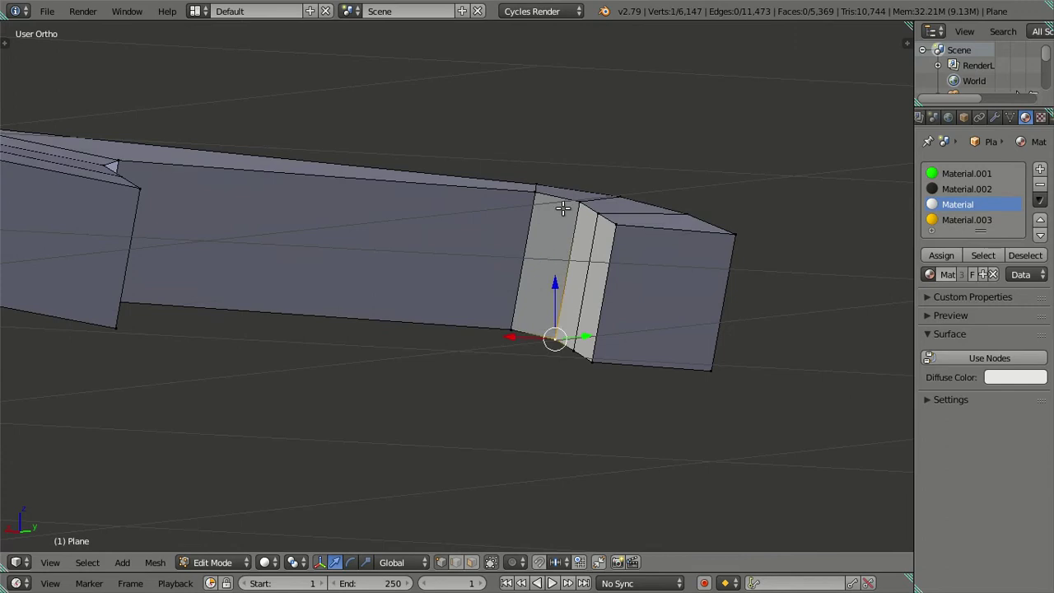
pyautogui.moveTo(501, 265); pyautogui.dragTo(147, 261)
pyautogui.moveTo(574, 307); pyautogui.dragTo(537, 219)
pyautogui.moveTo(572, 214); pyautogui.dragTo(580, 216)
pyautogui.press('a')
pyautogui.moveTo(579, 216); pyautogui.dragTo(236, 282)
pyautogui.scroll(-3)
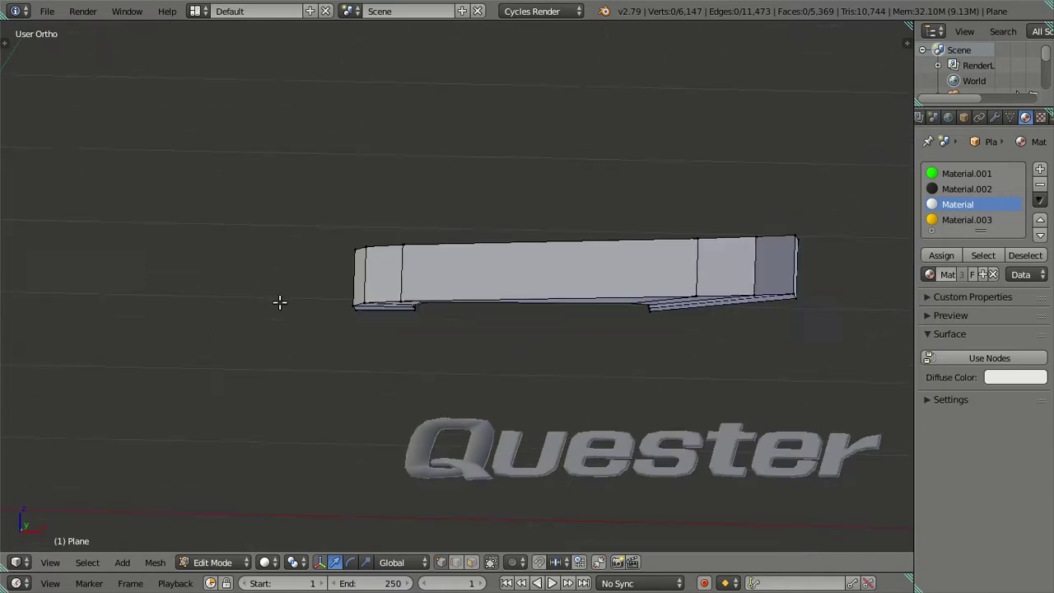
pyautogui.scroll(-3)
pyautogui.moveTo(587, 338); pyautogui.dragTo(606, 258)
# Step: Delete the two end faces of the handle bar
pyautogui.press('Tab')
pyautogui.press('Tab')
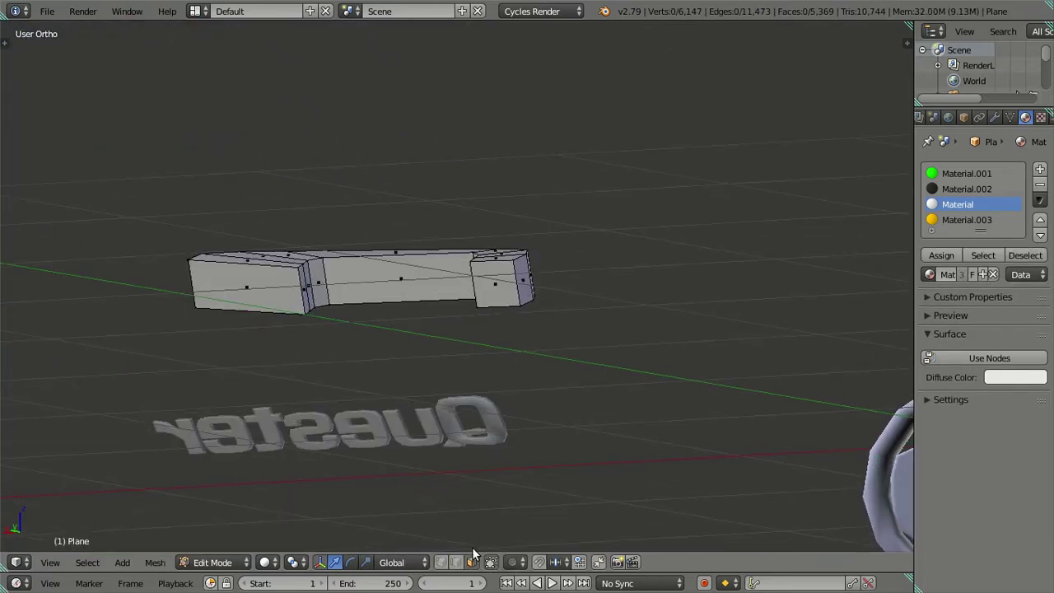
pyautogui.rightClick(270, 300)
pyautogui.press('x')
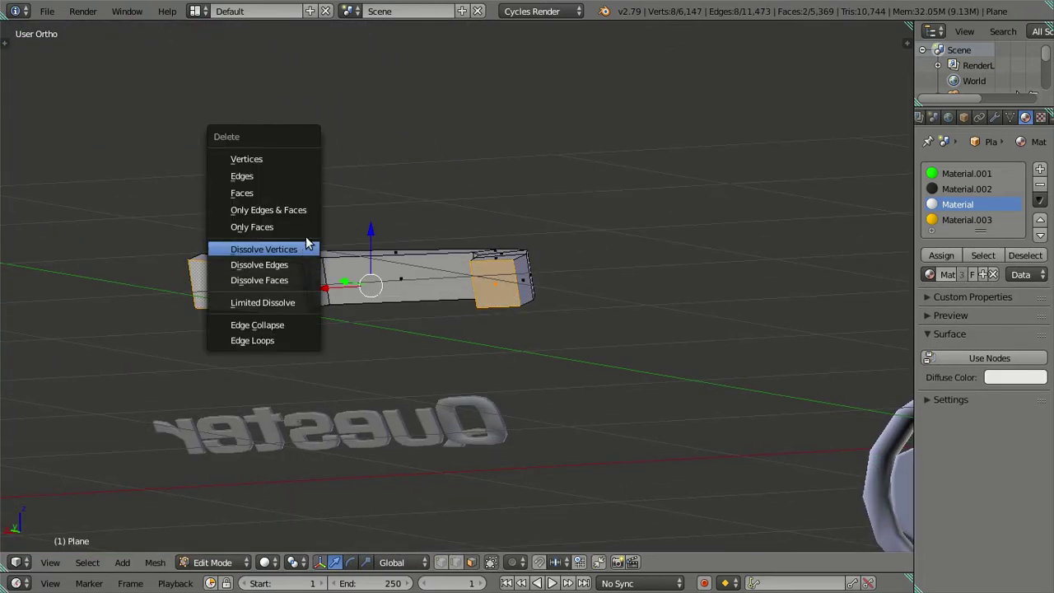
pyautogui.click(296, 189)
pyautogui.moveTo(692, 231); pyautogui.dragTo(520, 301)
pyautogui.scroll(-3)
pyautogui.scroll(3)
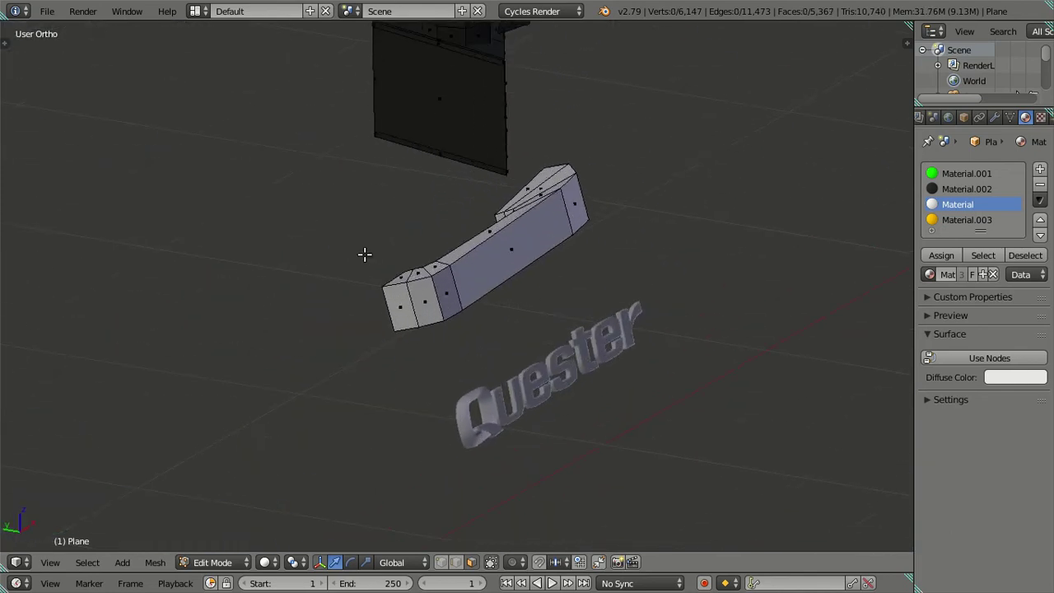
# Step: Review the trim bar in object mode from the front view, then resume editing it
pyautogui.press('Tab')
pyautogui.scroll(3)
pyautogui.moveTo(466, 270); pyautogui.dragTo(829, 325)
pyautogui.moveTo(626, 367); pyautogui.dragTo(430, 341)
pyautogui.press('KP_1')
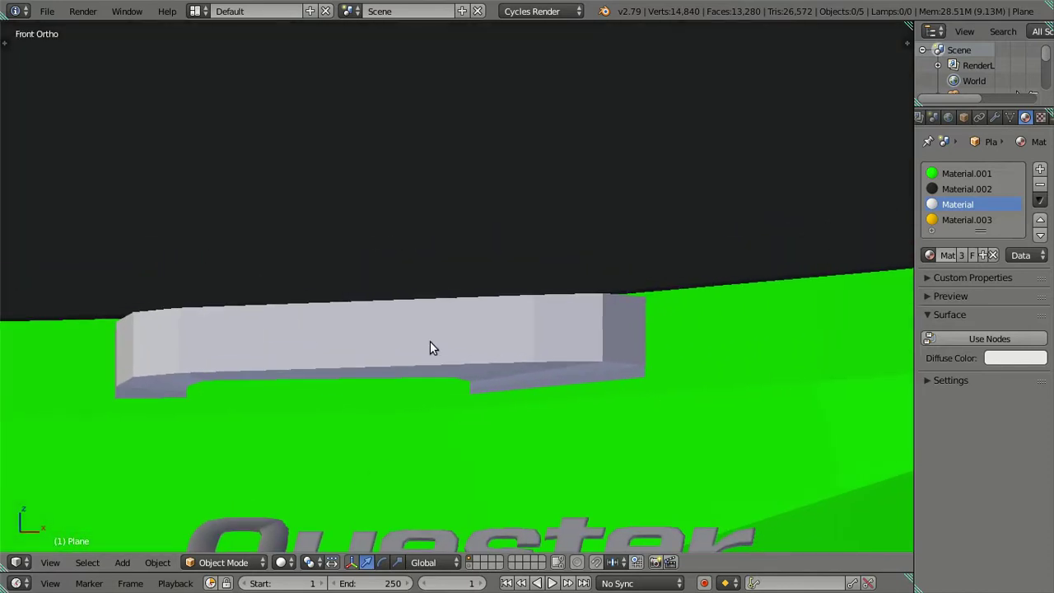
pyautogui.scroll(3)
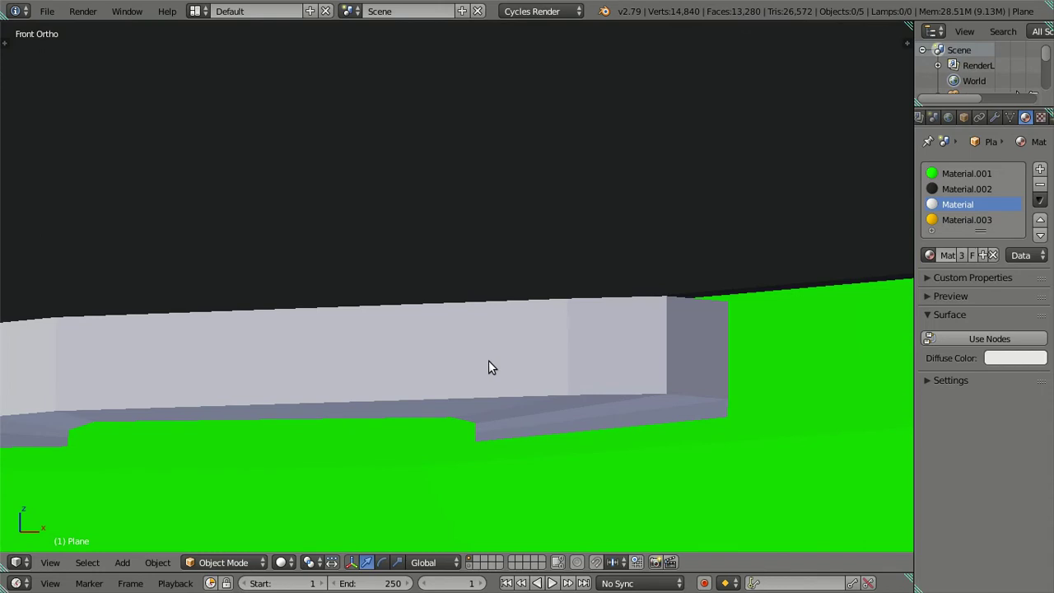
pyautogui.press('Tab')
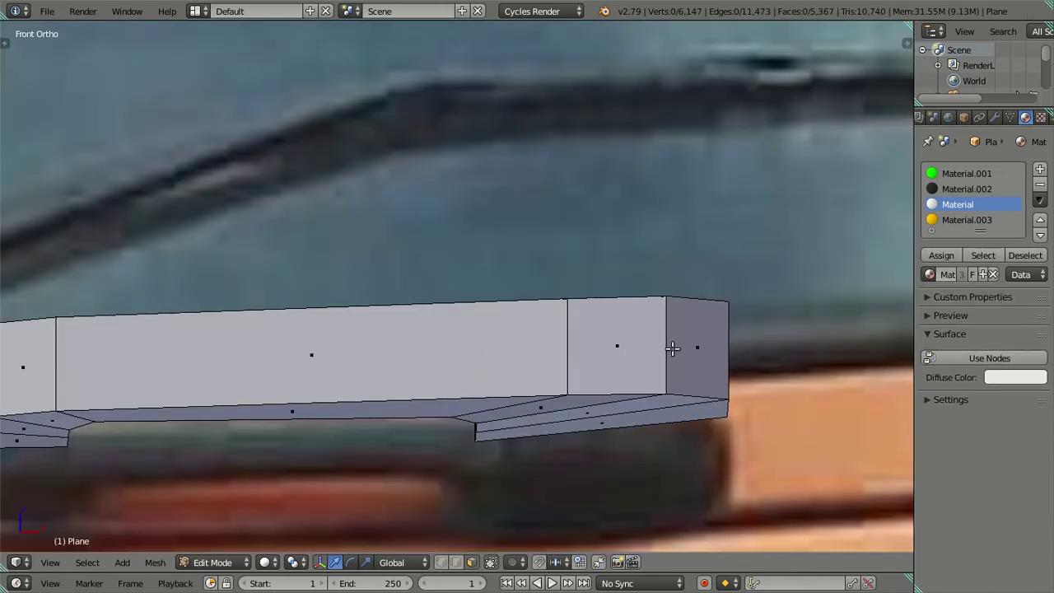
pyautogui.moveTo(634, 336); pyautogui.dragTo(615, 423)
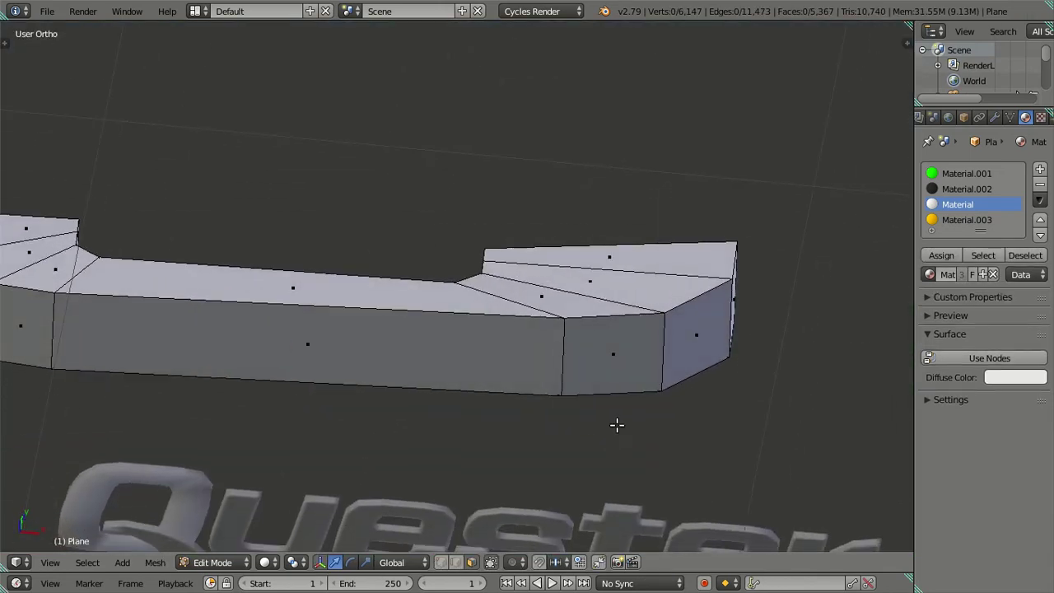
# Step: Raise the handle's Subdivision Surface viewport level to 2
pyautogui.click(994, 118)
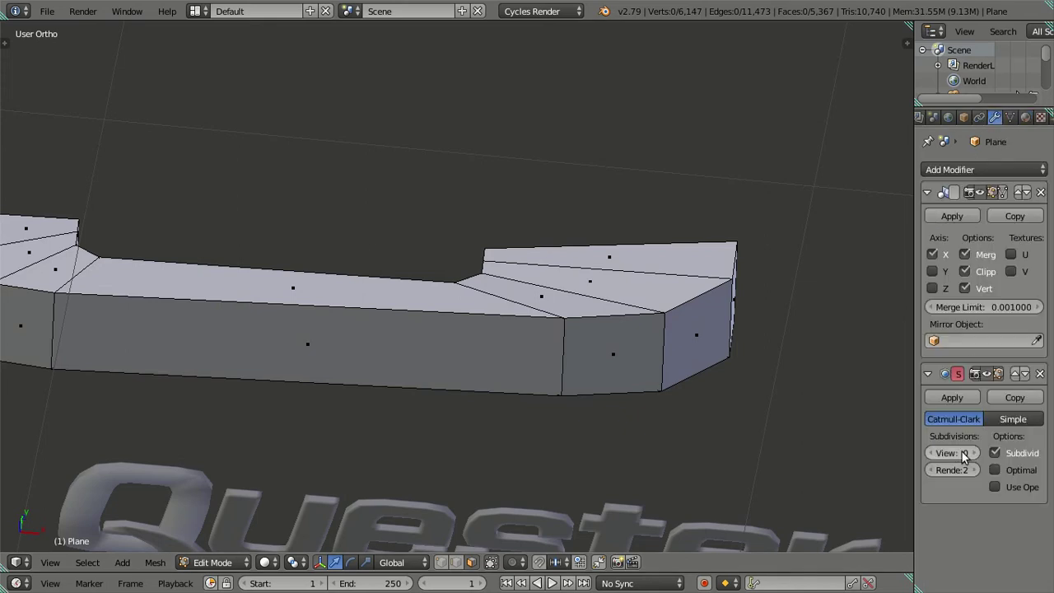
pyautogui.click(975, 453)
pyautogui.moveTo(584, 413); pyautogui.dragTo(641, 403)
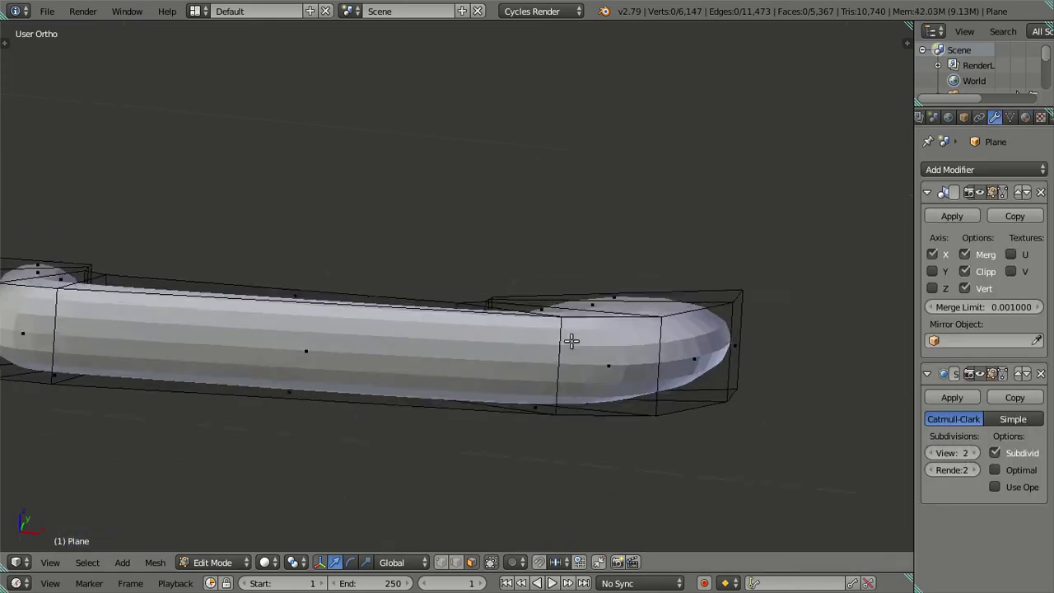
# Step: Add three centred edge loops to the handle with Ctrl+R
pyautogui.hotkey('ctrl', 'r')
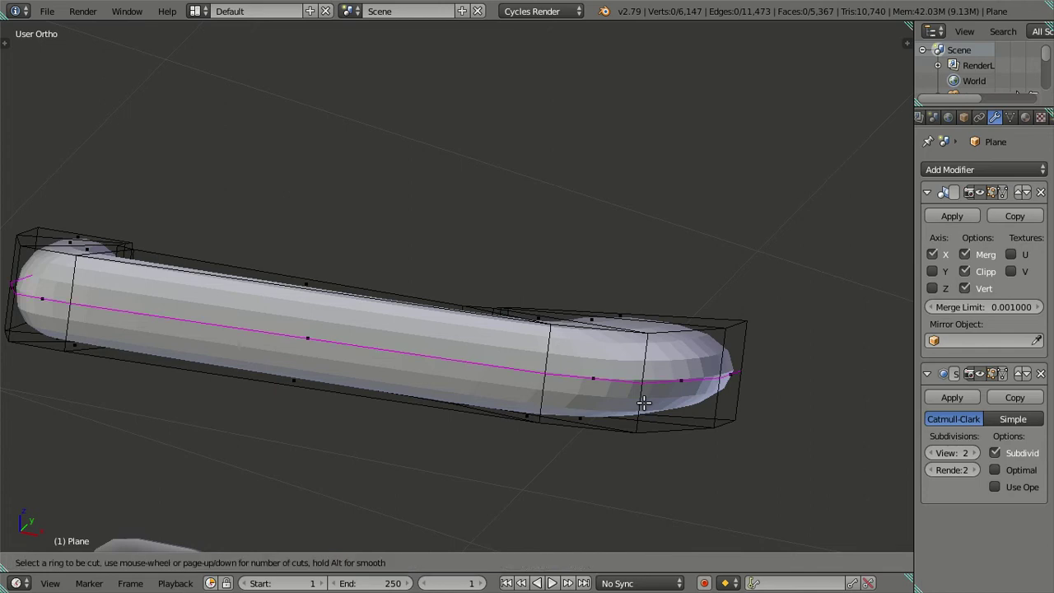
pyautogui.click(642, 403)
pyautogui.rightClick(643, 403)
pyautogui.moveTo(619, 359); pyautogui.dragTo(591, 349)
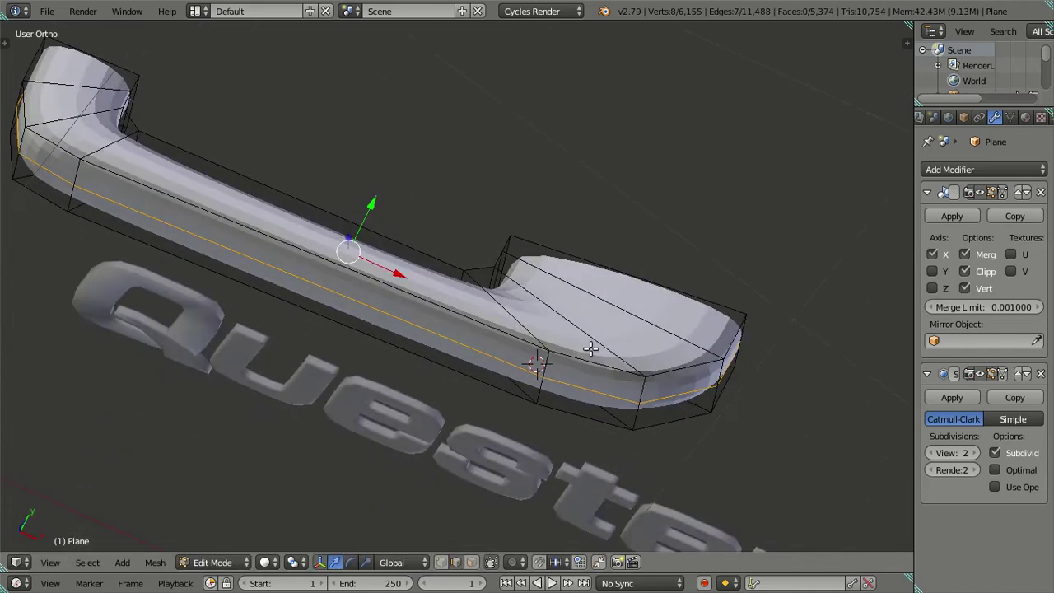
pyautogui.hotkey('ctrl', 'r')
pyautogui.click(567, 311)
pyautogui.rightClick(567, 311)
pyautogui.moveTo(549, 421); pyautogui.dragTo(588, 392)
pyautogui.hotkey('ctrl', 'r')
pyautogui.click(546, 398)
pyautogui.rightClick(545, 398)
# Step: Preview the smoothed handle in Object Mode and undo the last two edge loops
pyautogui.press('Tab')
pyautogui.press('Tab')
pyautogui.hotkey('ctrl', 'z')
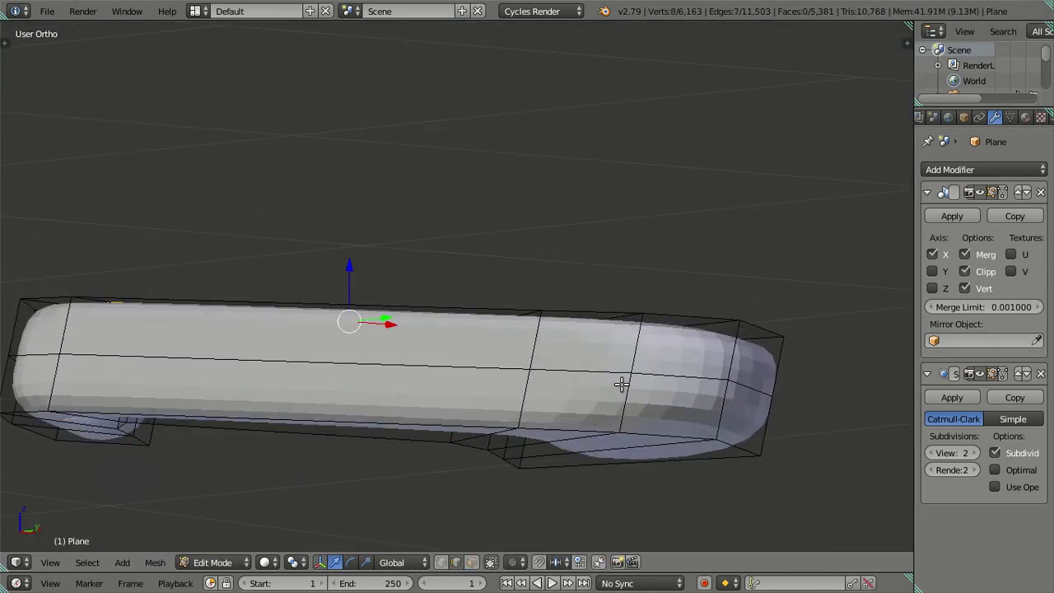
pyautogui.hotkey('ctrl', 'z')
# Step: Lower the handle's end cap and the face beside it along Z in Front view
pyautogui.rightClick(706, 395)
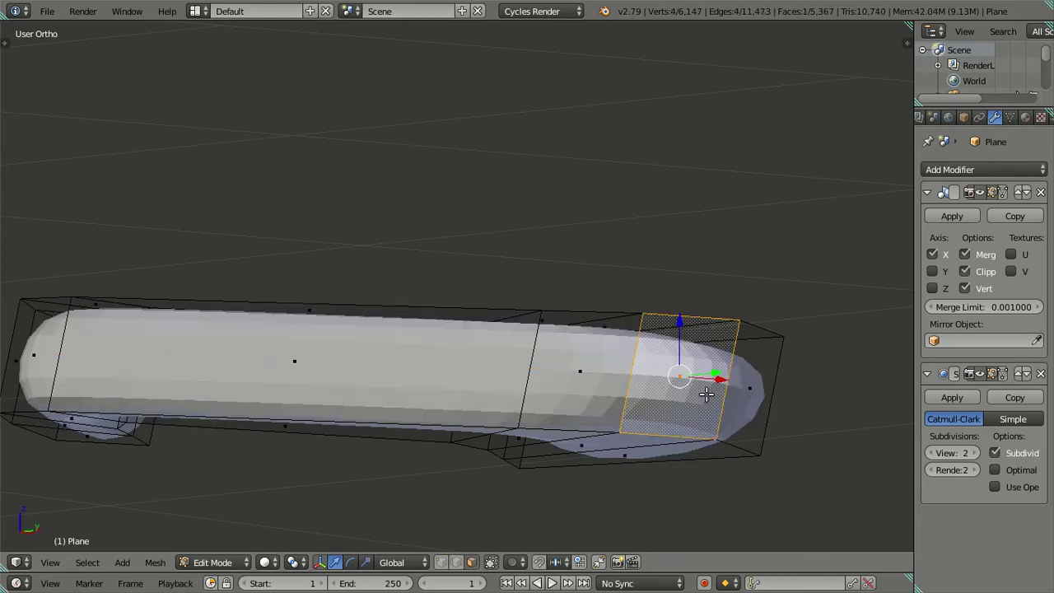
pyautogui.rightClick(744, 399)
pyautogui.moveTo(670, 351); pyautogui.dragTo(713, 369)
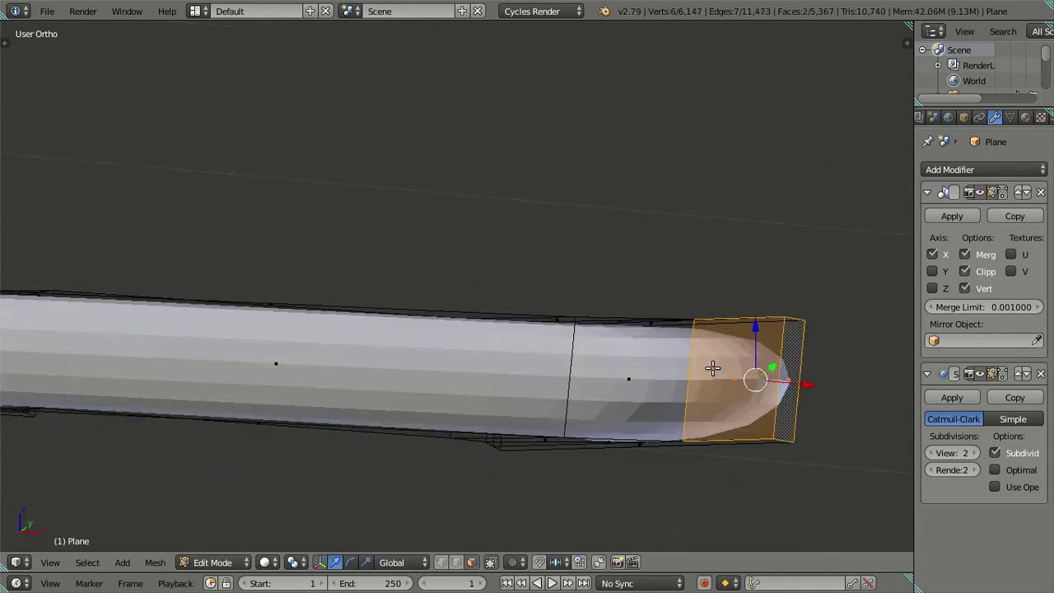
pyautogui.press('KP_1')
pyautogui.press('g')
pyautogui.press('z')
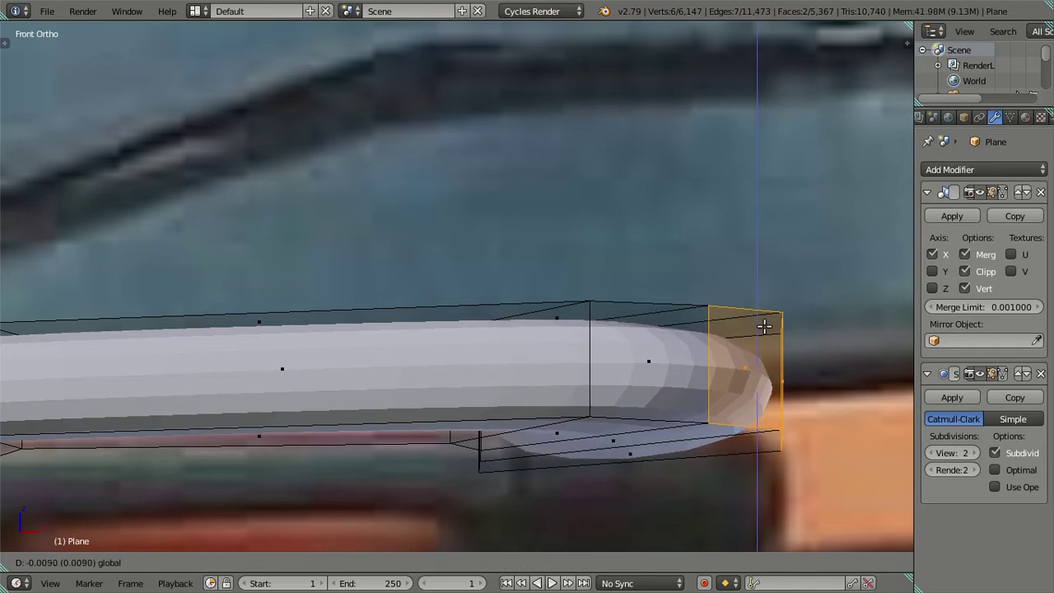
pyautogui.click(765, 328)
# Step: Try lowering only the end cap face, then undo that move
pyautogui.moveTo(765, 328); pyautogui.dragTo(682, 379)
pyautogui.rightClick(731, 398)
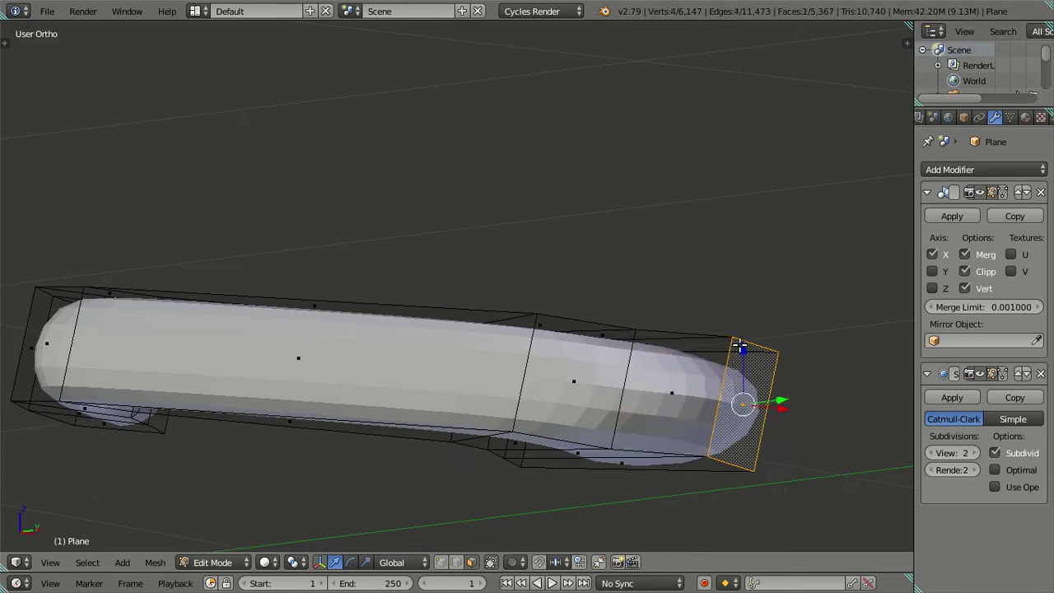
pyautogui.click(739, 344)
pyautogui.click(741, 354)
pyautogui.moveTo(682, 383); pyautogui.dragTo(616, 382)
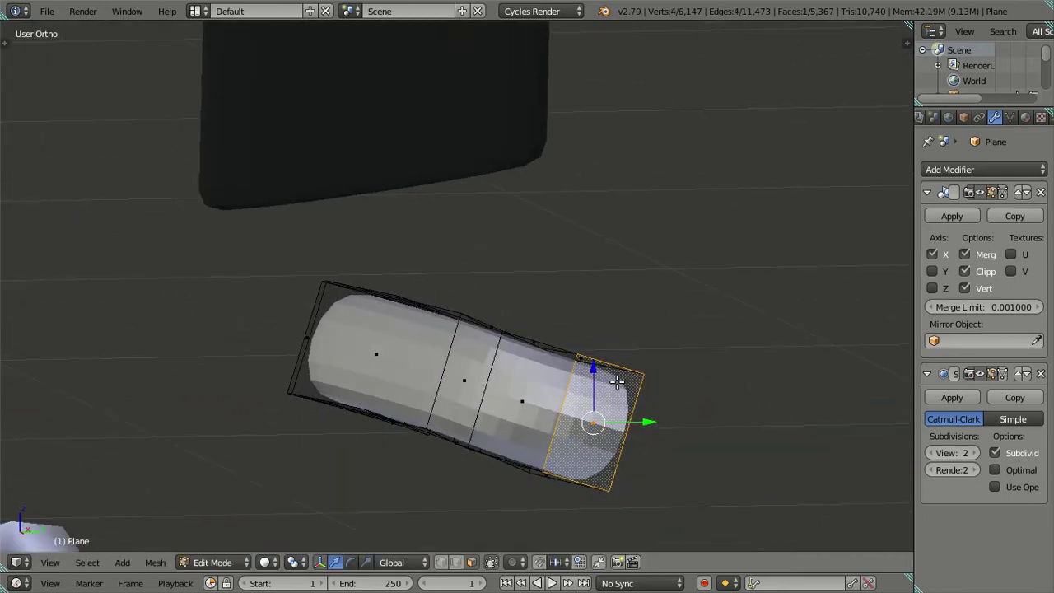
pyautogui.hotkey('ctrl', 'z')
# Step: Nudge the end cap and adjacent face slightly down along Z, then clear the selection
pyautogui.click(550, 332)
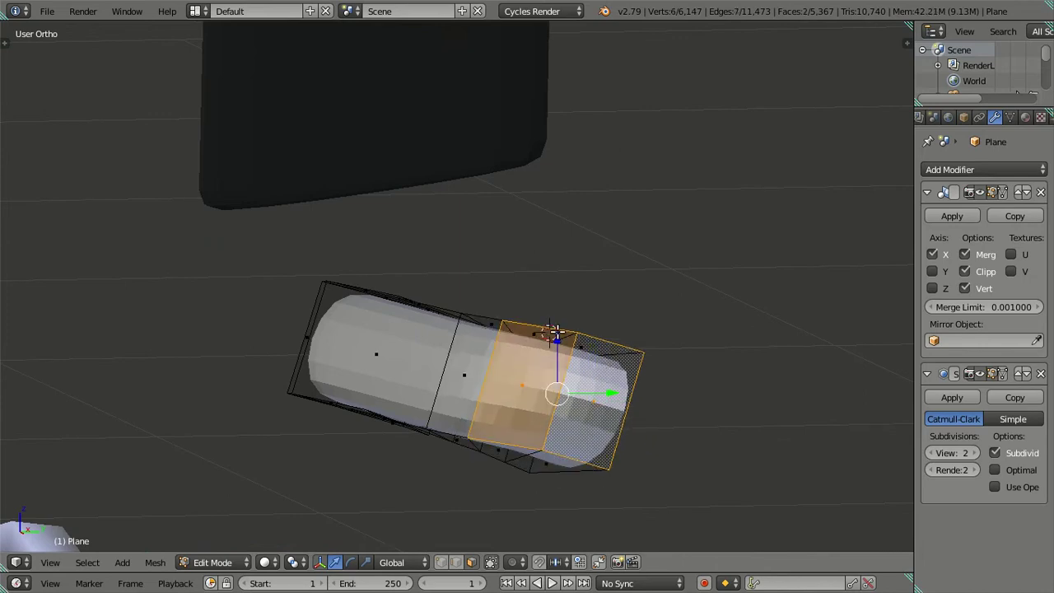
pyautogui.press('g')
pyautogui.press('z')
pyautogui.click(593, 374)
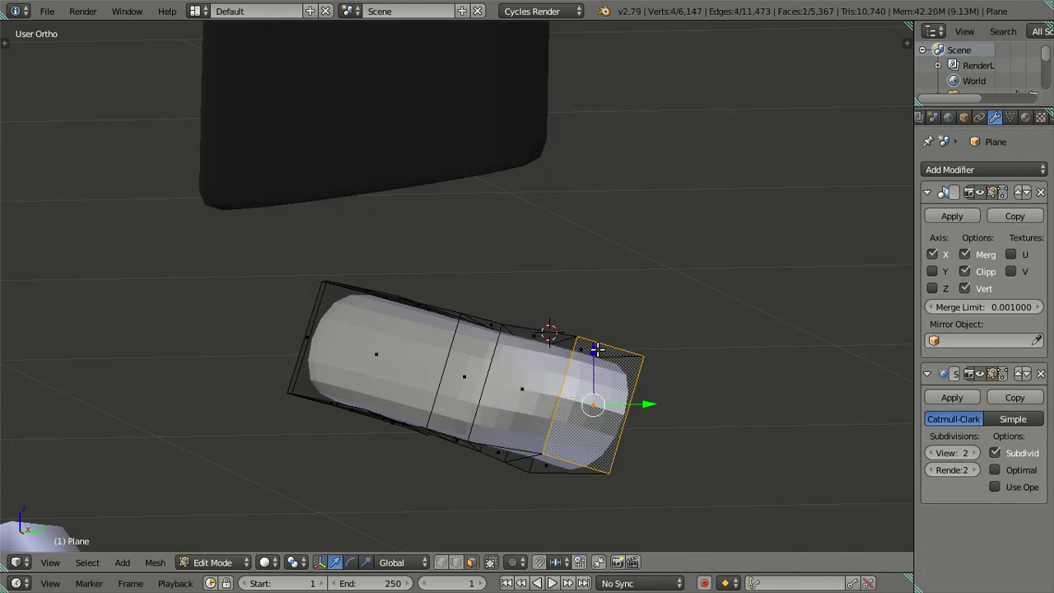
pyautogui.moveTo(595, 350); pyautogui.dragTo(591, 354)
pyautogui.click(591, 356)
pyautogui.press('a')
pyautogui.moveTo(591, 356); pyautogui.dragTo(505, 481)
# Step: Add a centred lengthwise edge loop to the handle and preview it in Object Mode
pyautogui.hotkey('ctrl', 'r')
pyautogui.click(517, 439)
pyautogui.rightClick(517, 440)
pyautogui.press('Tab')
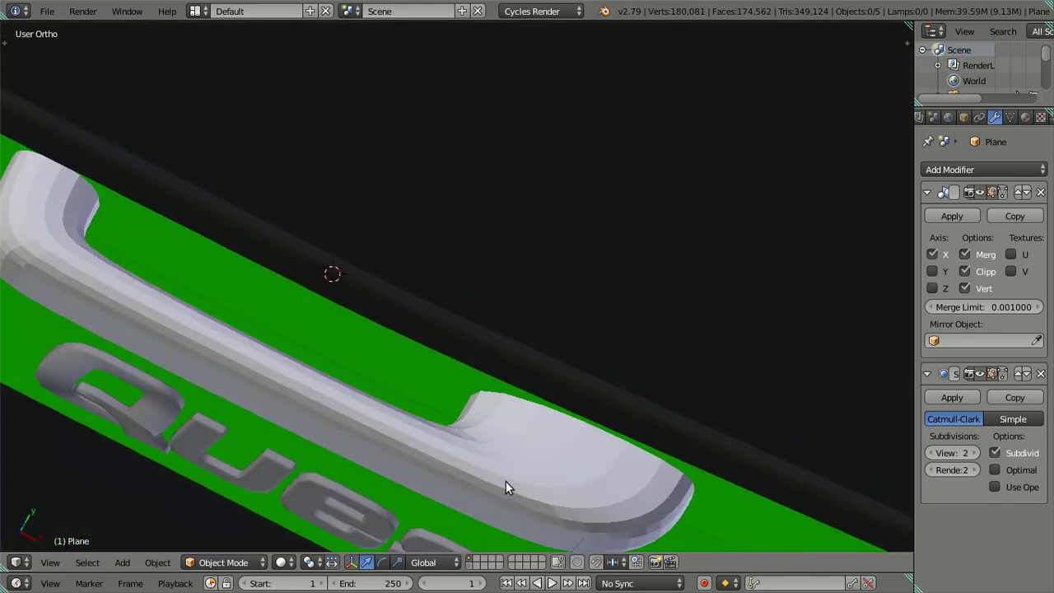
# Step: Cut three more centred edge loops along the handle in Edit Mode
pyautogui.press('Tab')
pyautogui.hotkey('ctrl', 'r')
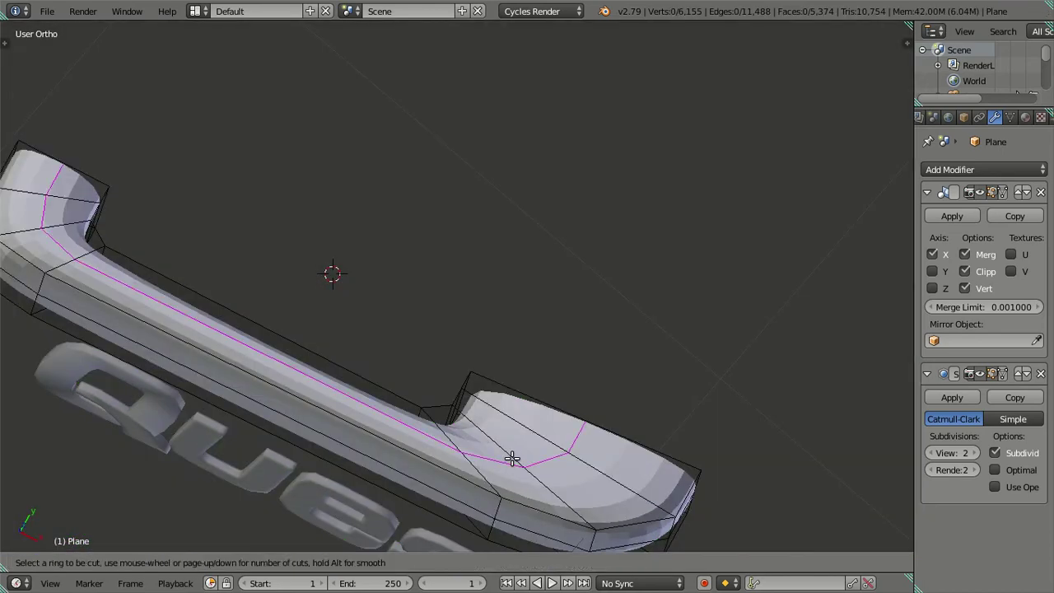
pyautogui.click(512, 458)
pyautogui.rightClick(512, 459)
pyautogui.moveTo(522, 465); pyautogui.dragTo(562, 466)
pyautogui.hotkey('ctrl', 'r')
pyautogui.click(529, 353)
pyautogui.rightClick(530, 352)
pyautogui.hotkey('ctrl', 'r')
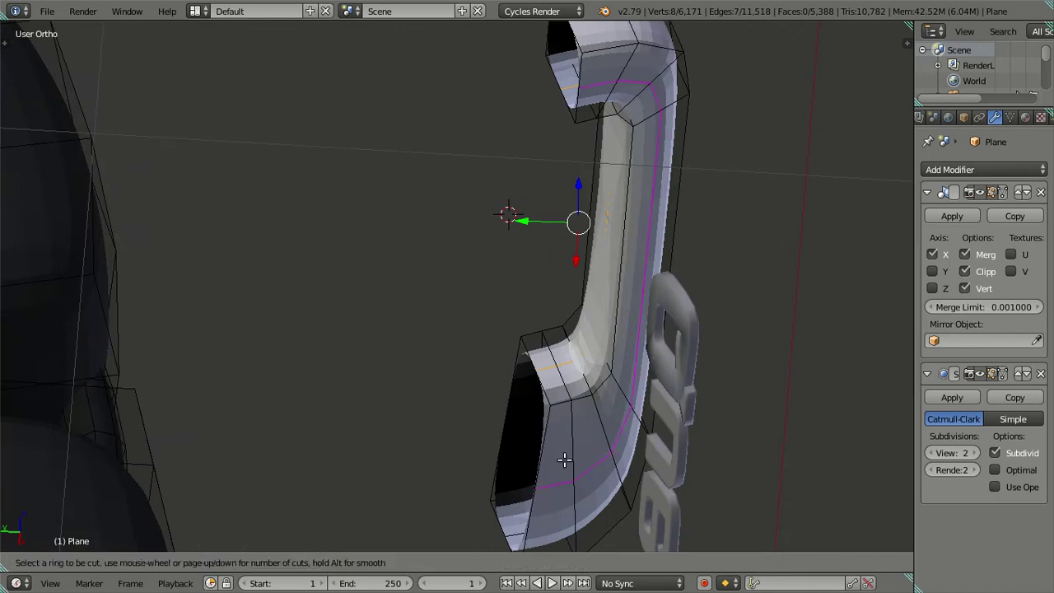
pyautogui.click(587, 315)
pyautogui.rightClick(587, 314)
# Step: Compare the handle with the photo in Front wireframe and set Subdivision View to 0
pyautogui.press('Tab')
pyautogui.scroll(-3)
pyautogui.scroll(-3)
pyautogui.moveTo(424, 387); pyautogui.dragTo(394, 356)
pyautogui.press('KP_1')
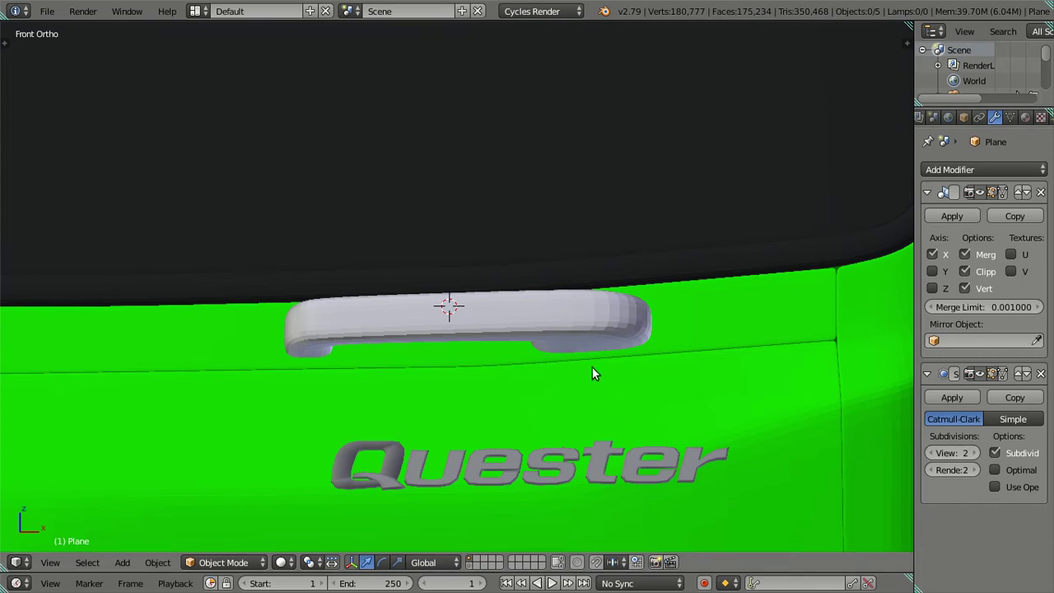
pyautogui.press('z')
pyautogui.press('z')
pyautogui.click(932, 453)
# Step: Shift the handle's end edge left in Front view to match the photo
pyautogui.scroll(3)
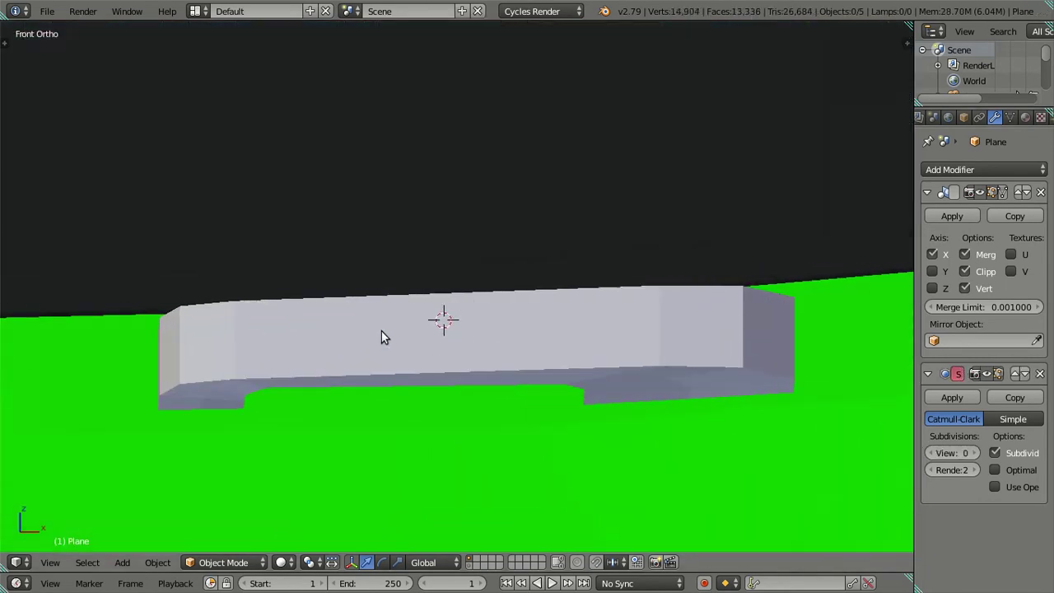
pyautogui.press('Tab')
pyautogui.moveTo(394, 312); pyautogui.dragTo(338, 351)
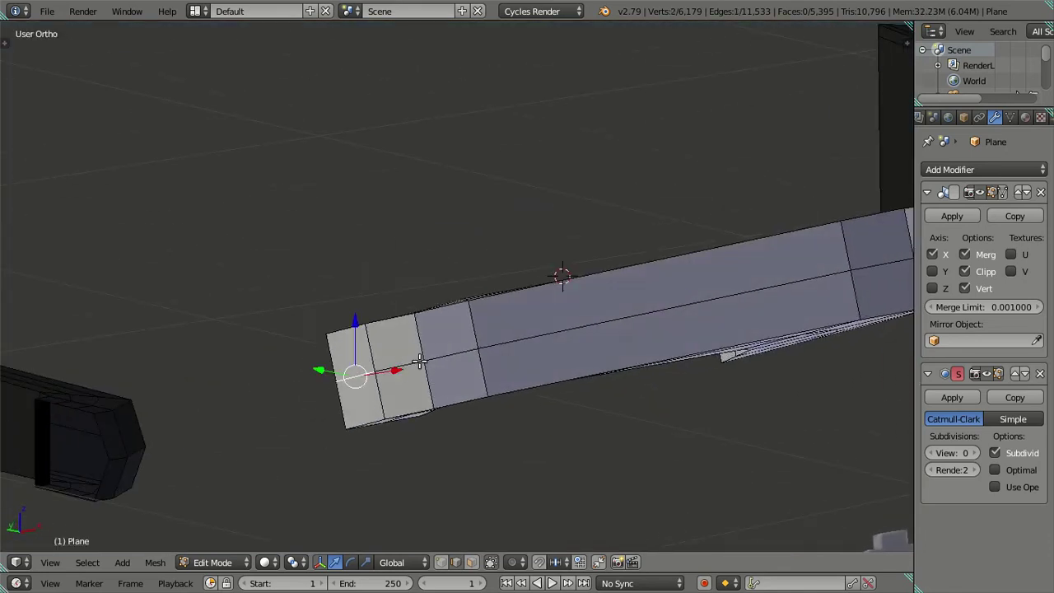
pyautogui.press('KP_1')
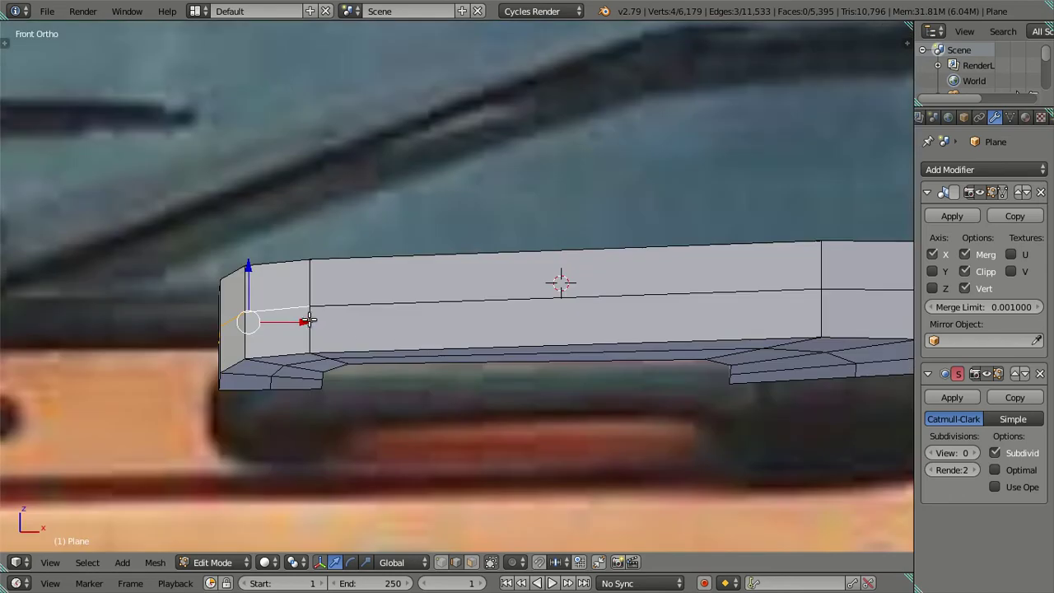
pyautogui.moveTo(306, 321); pyautogui.dragTo(301, 321)
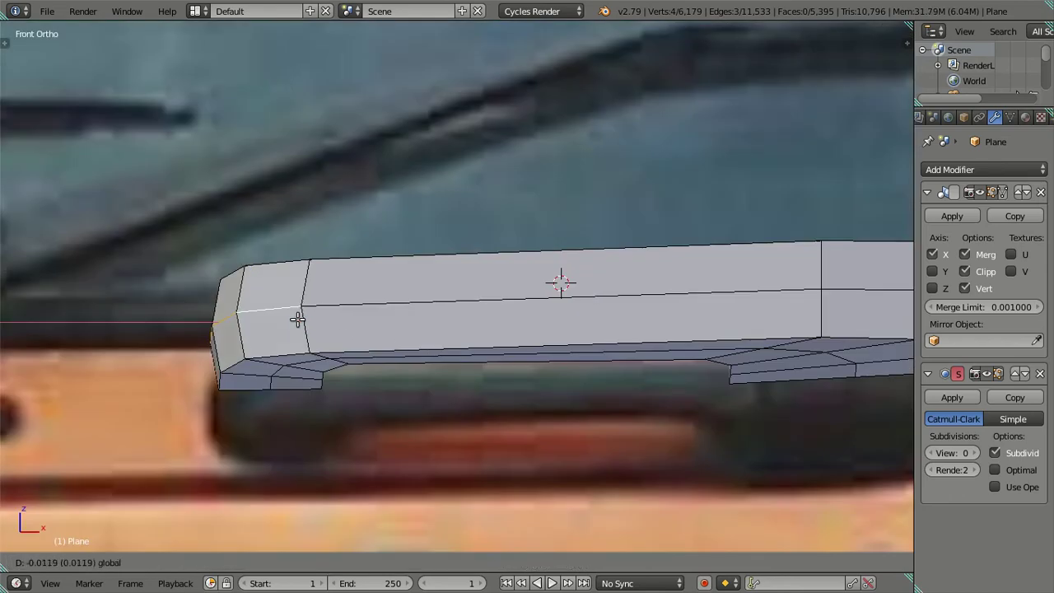
pyautogui.click(294, 320)
# Step: Move the opposite end edge right to line up with the photo
pyautogui.moveTo(489, 345); pyautogui.dragTo(345, 376)
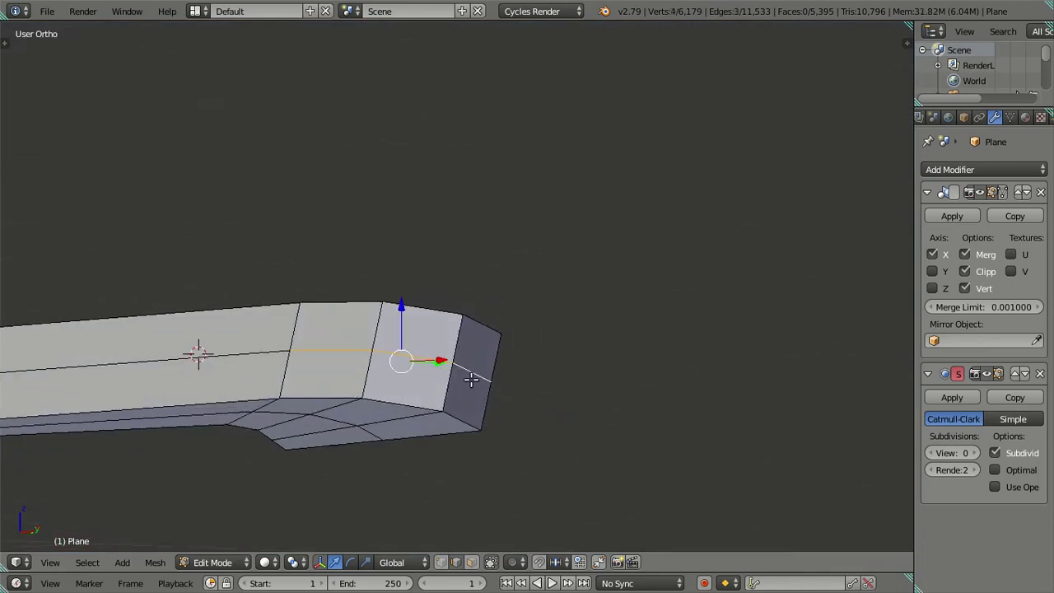
pyautogui.press('KP_1')
pyautogui.moveTo(560, 365); pyautogui.dragTo(576, 363)
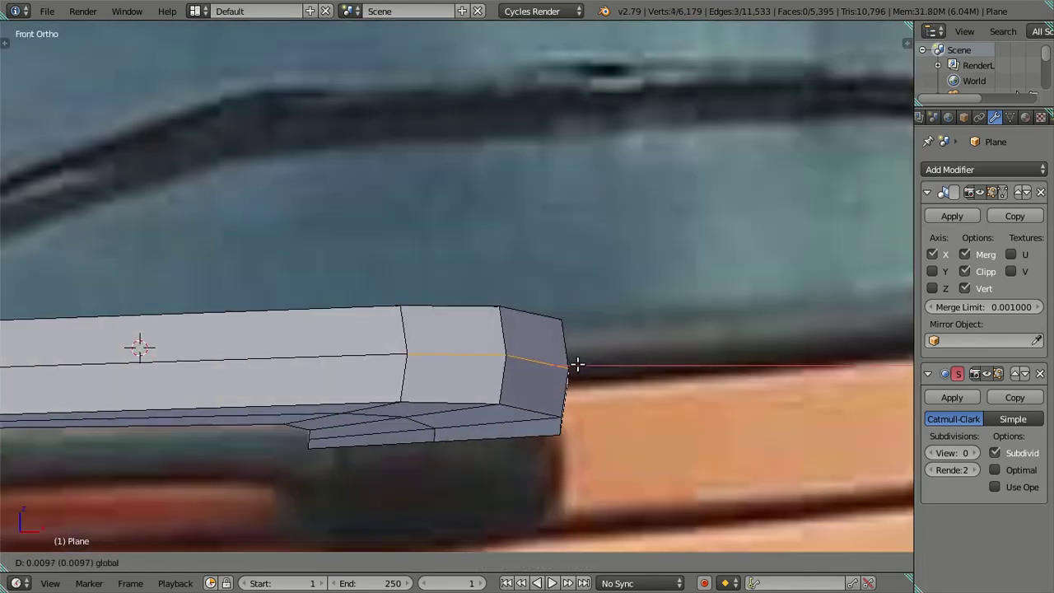
pyautogui.moveTo(573, 370); pyautogui.dragTo(573, 370)
pyautogui.moveTo(573, 370); pyautogui.dragTo(444, 277)
# Step: Check the cab body in Object Mode, then raise a handle edge slightly
pyautogui.press('Tab')
pyautogui.moveTo(386, 309); pyautogui.dragTo(178, 189)
pyautogui.press('Tab')
pyautogui.scroll(3)
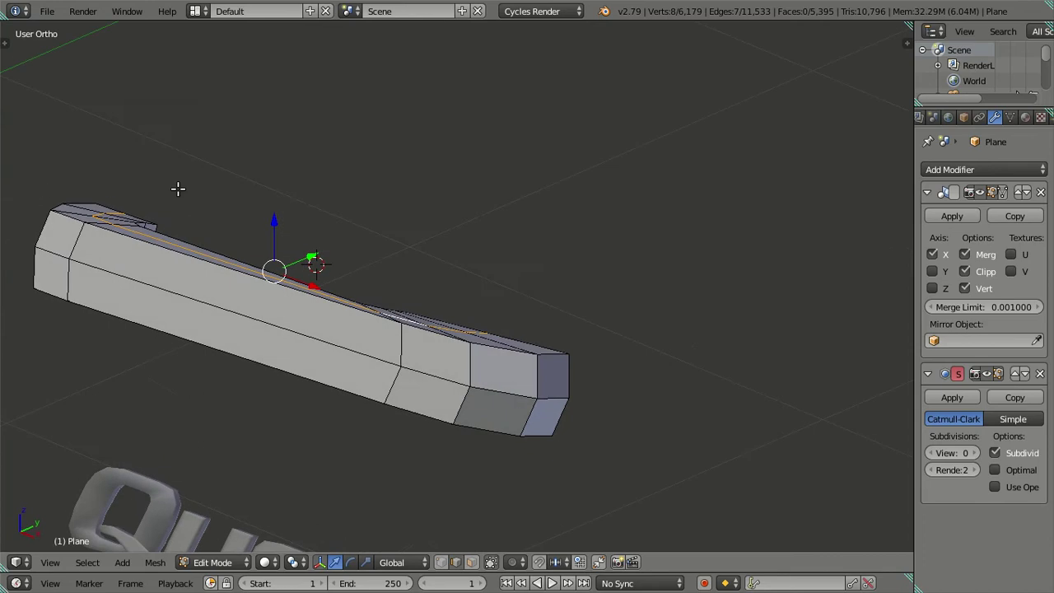
pyautogui.moveTo(278, 217); pyautogui.dragTo(281, 215)
# Step: Lower another handle edge slightly and return to Object Mode
pyautogui.moveTo(280, 216); pyautogui.dragTo(342, 285)
pyautogui.press('a')
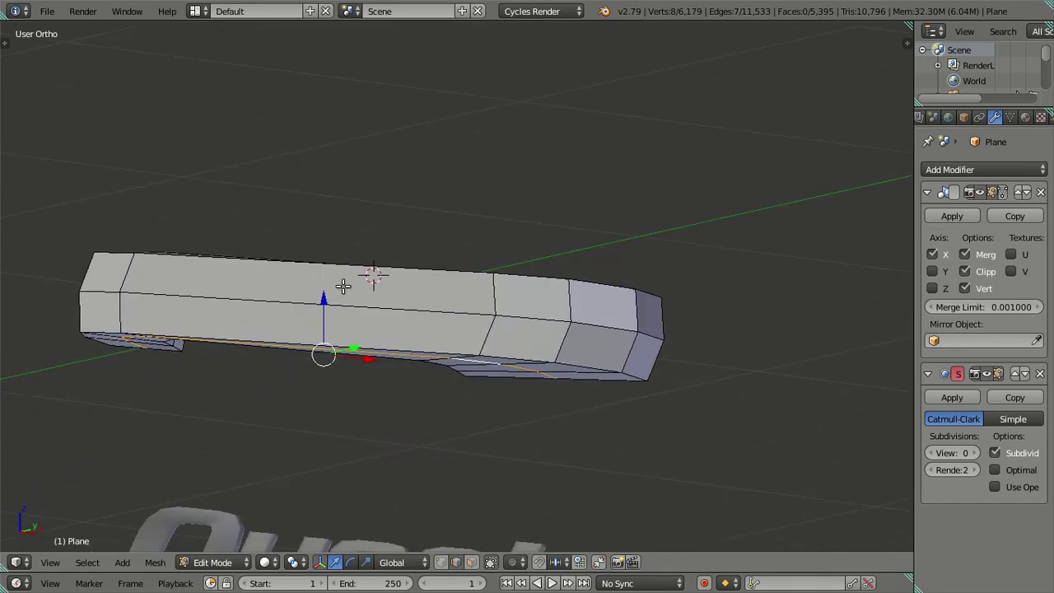
pyautogui.moveTo(324, 299); pyautogui.dragTo(329, 304)
pyautogui.press('a')
pyautogui.moveTo(329, 304); pyautogui.dragTo(302, 329)
pyautogui.press('Tab')
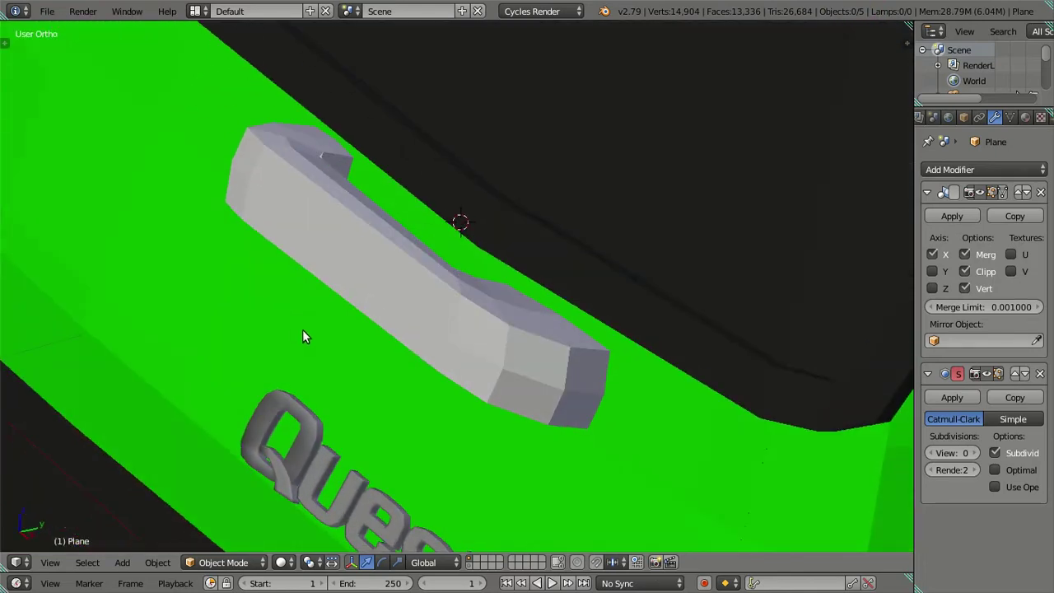
# Step: Nudge a handle edge slightly upward along Z and deselect it
pyautogui.press('Tab')
pyautogui.moveTo(422, 205); pyautogui.dragTo(422, 174)
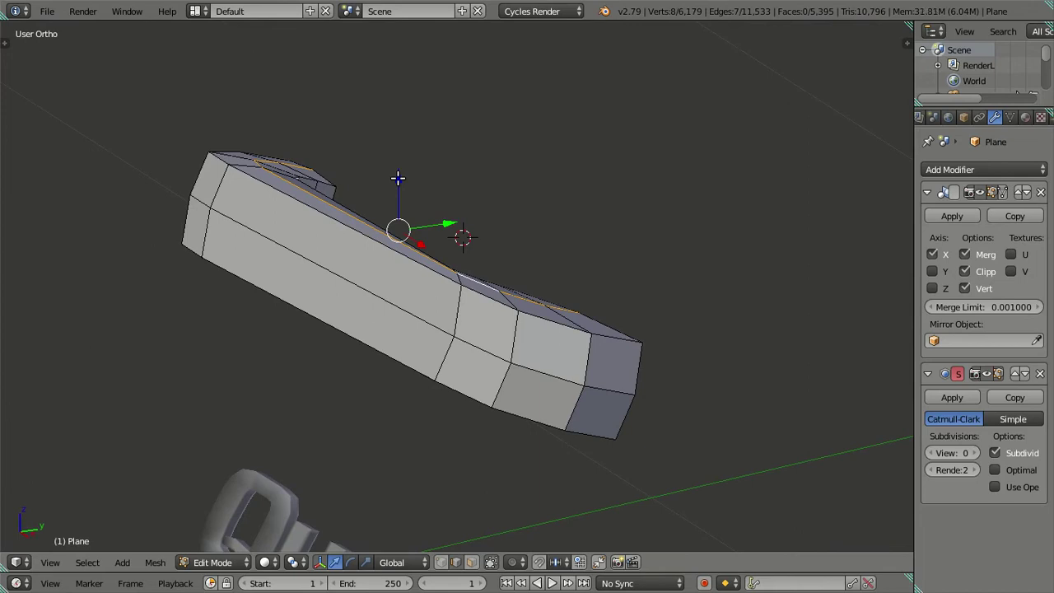
pyautogui.moveTo(398, 178); pyautogui.dragTo(401, 175)
pyautogui.click(401, 175)
pyautogui.moveTo(403, 181); pyautogui.dragTo(426, 308)
pyautogui.press('a')
# Step: Shift an edge slightly along Y in depth and return to Object Mode
pyautogui.moveTo(415, 344); pyautogui.dragTo(172, 276)
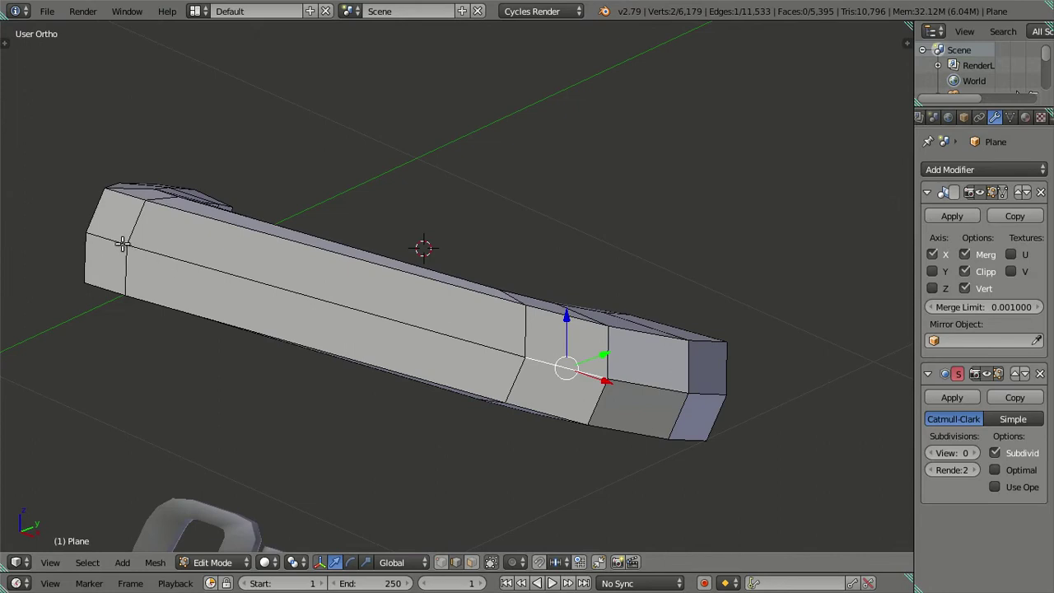
pyautogui.moveTo(292, 268); pyautogui.dragTo(506, 263)
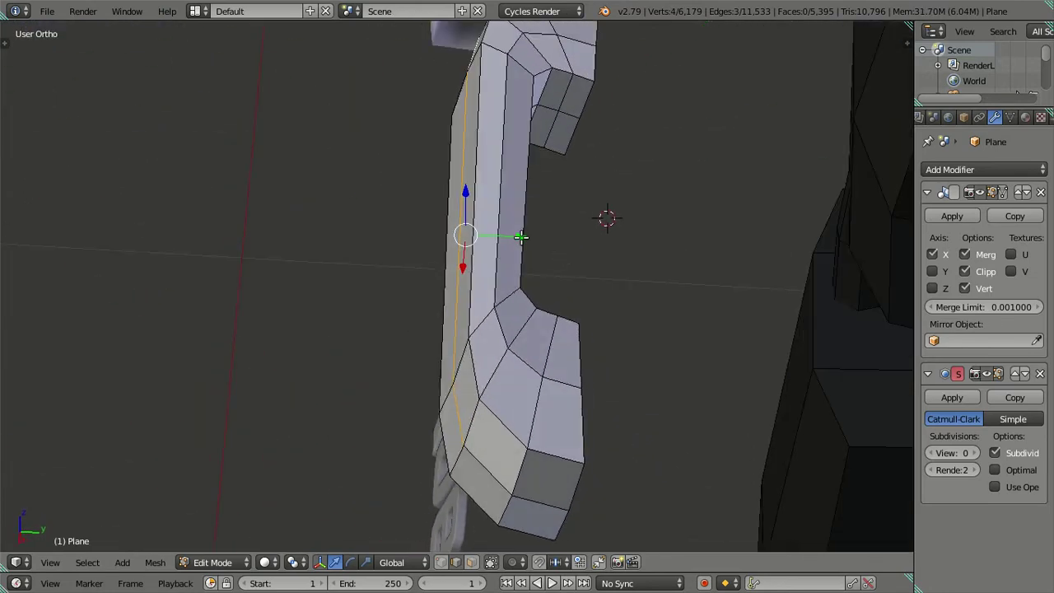
pyautogui.moveTo(520, 236); pyautogui.dragTo(518, 237)
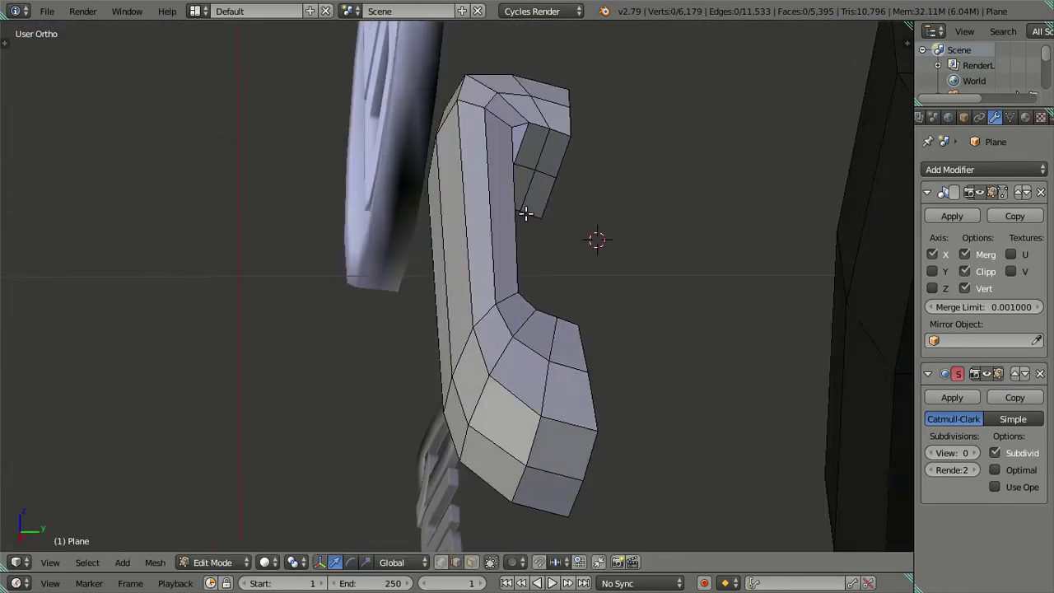
pyautogui.moveTo(514, 236); pyautogui.dragTo(515, 181)
pyautogui.press('Tab')
pyautogui.scroll(-3)
pyautogui.moveTo(518, 304); pyautogui.dragTo(731, 323)
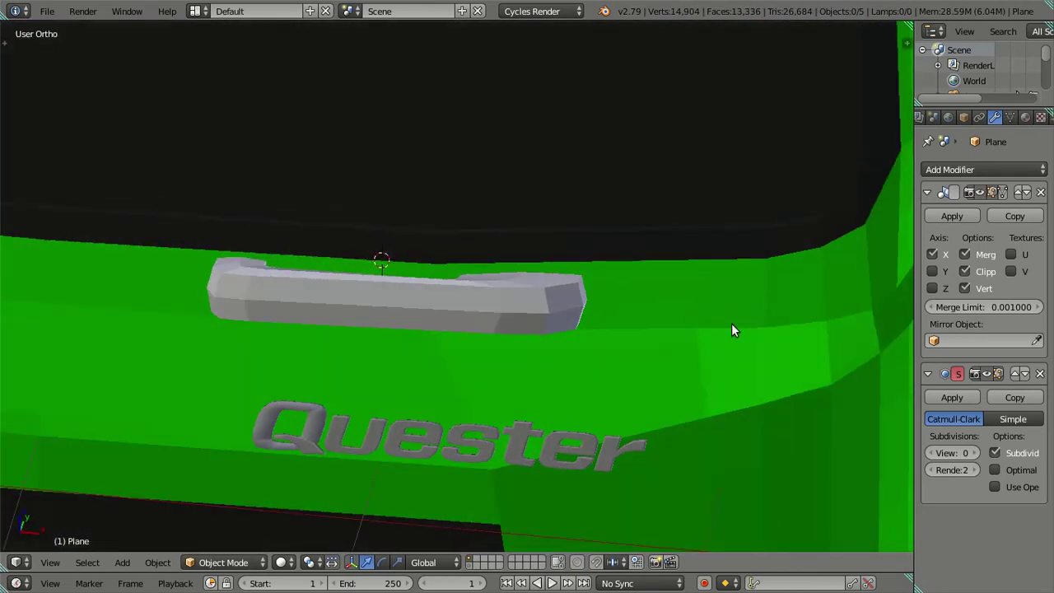
# Step: Set the Subdivision View level back to 2 and inspect the smoothed handle
pyautogui.click(973, 453)
pyautogui.moveTo(359, 319); pyautogui.dragTo(423, 304)
pyautogui.scroll(-3)
pyautogui.scroll(3)
# Step: Compare the handle with the front reference photo in wireframe, then re-enter Edit Mode
pyautogui.press('KP_1')
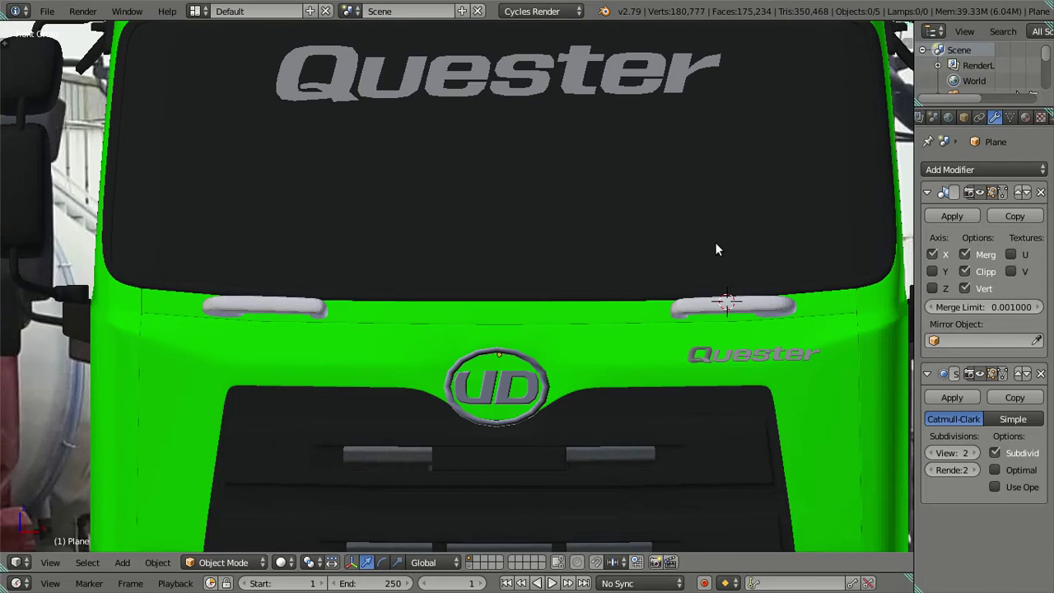
pyautogui.press('z')
pyautogui.scroll(3)
pyautogui.scroll(3)
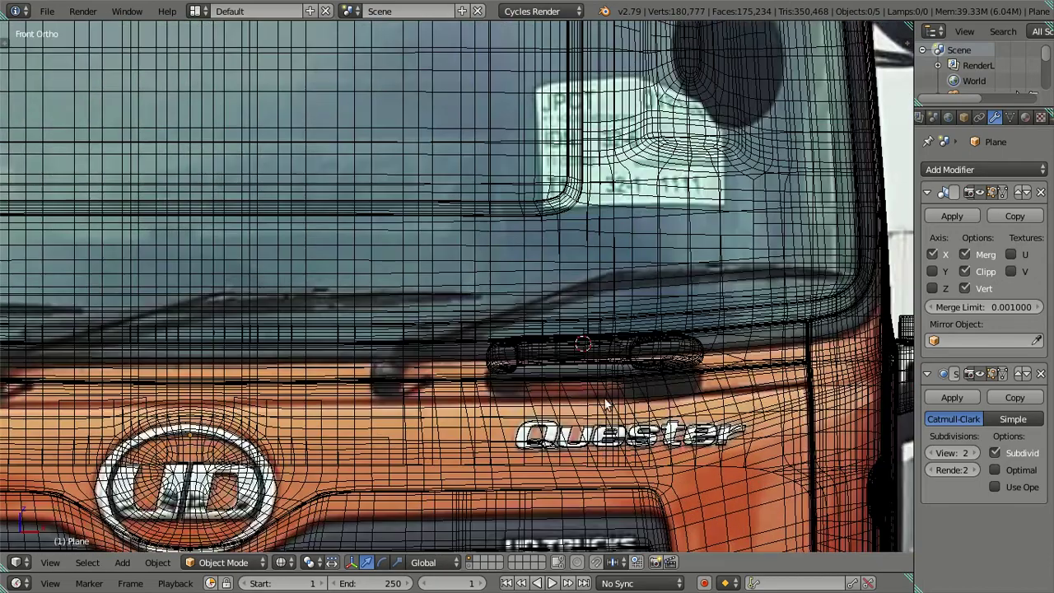
pyautogui.scroll(3)
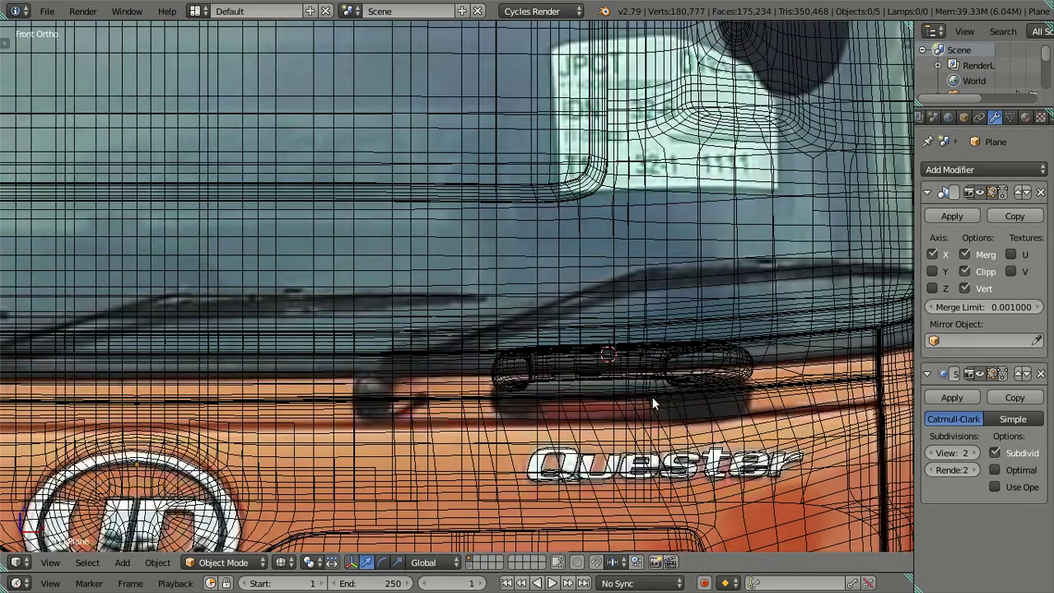
pyautogui.press('z')
pyautogui.moveTo(667, 398); pyautogui.dragTo(666, 285)
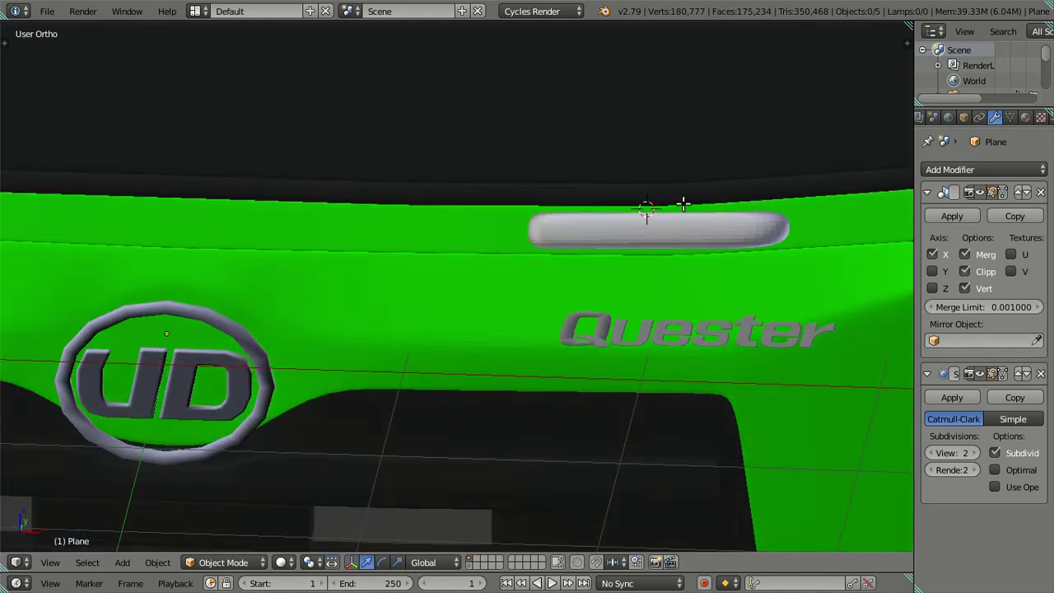
pyautogui.press('Tab')
pyautogui.moveTo(600, 242); pyautogui.dragTo(360, 292)
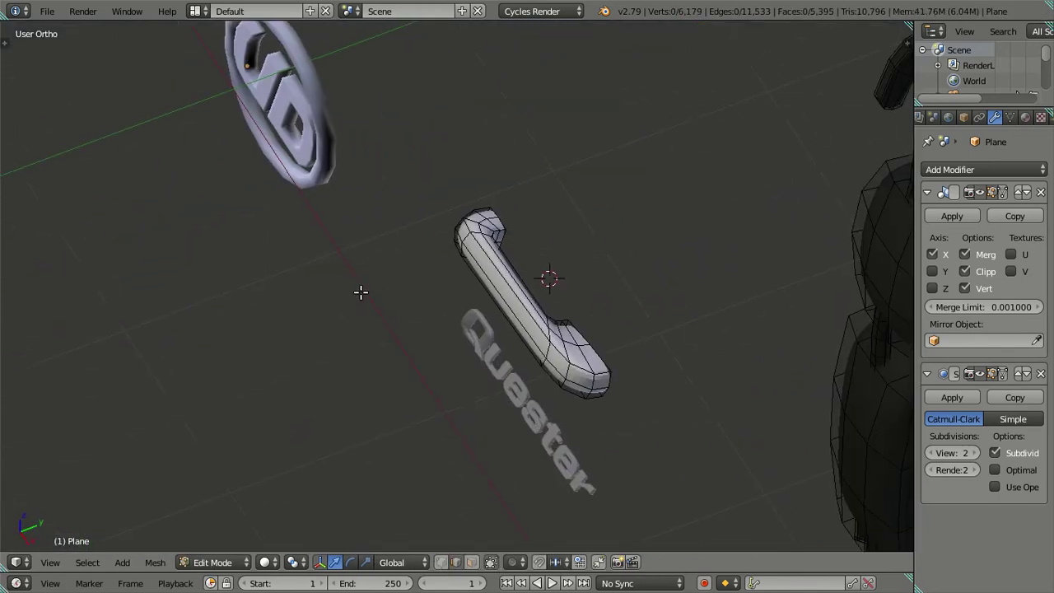
# Step: Select a lengthwise edge loop on the handle and slide it slightly
pyautogui.scroll(3)
pyautogui.rightClick(562, 287)
pyautogui.scroll(3)
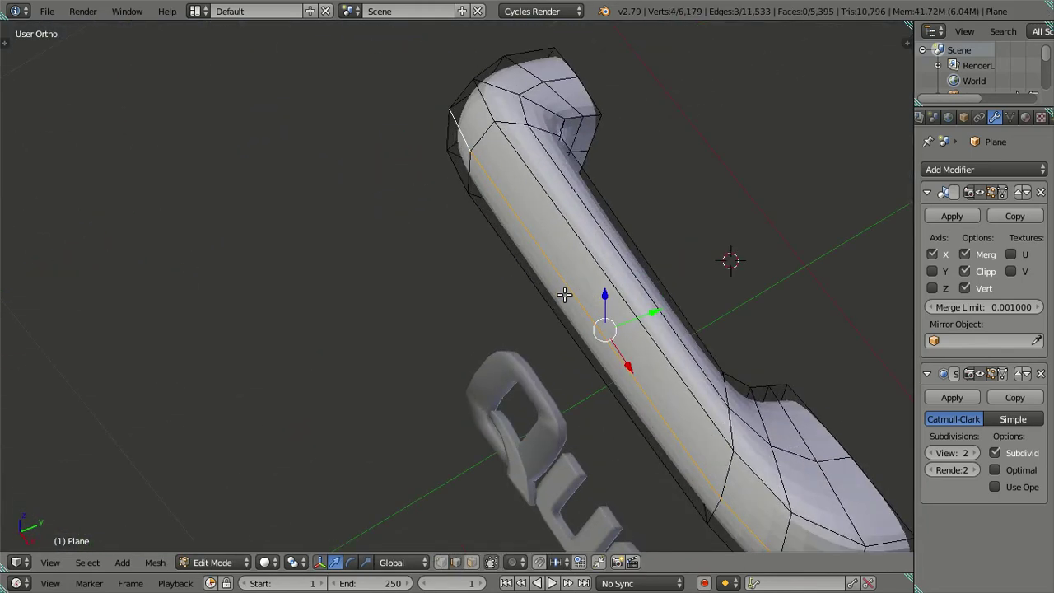
pyautogui.press('g')
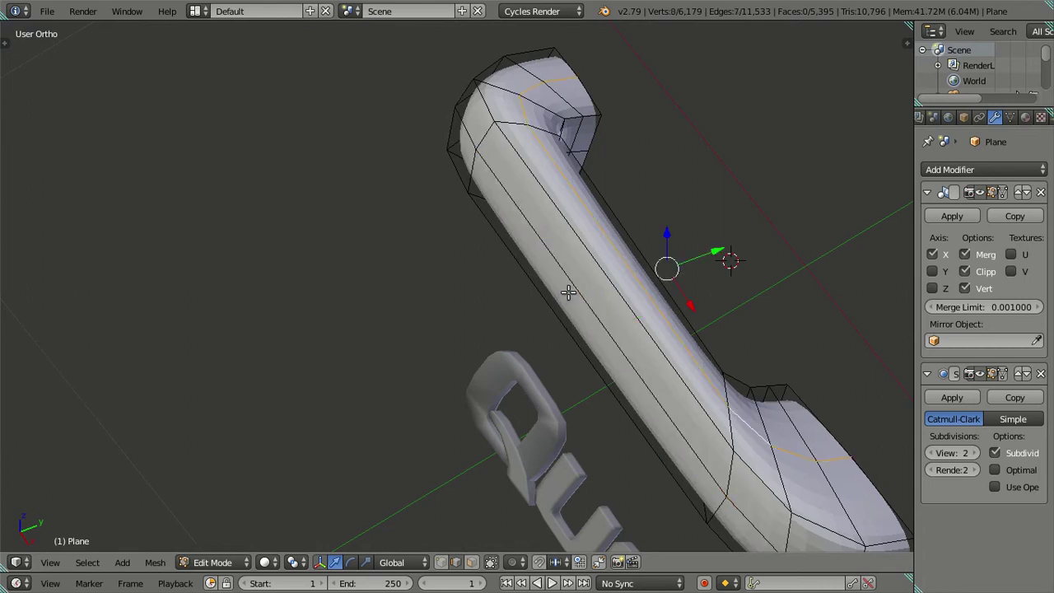
pyautogui.scroll(-3)
pyautogui.scroll(3)
pyautogui.scroll(3)
pyautogui.scroll(3)
pyautogui.scroll(-3)
pyautogui.moveTo(539, 452); pyautogui.dragTo(527, 263)
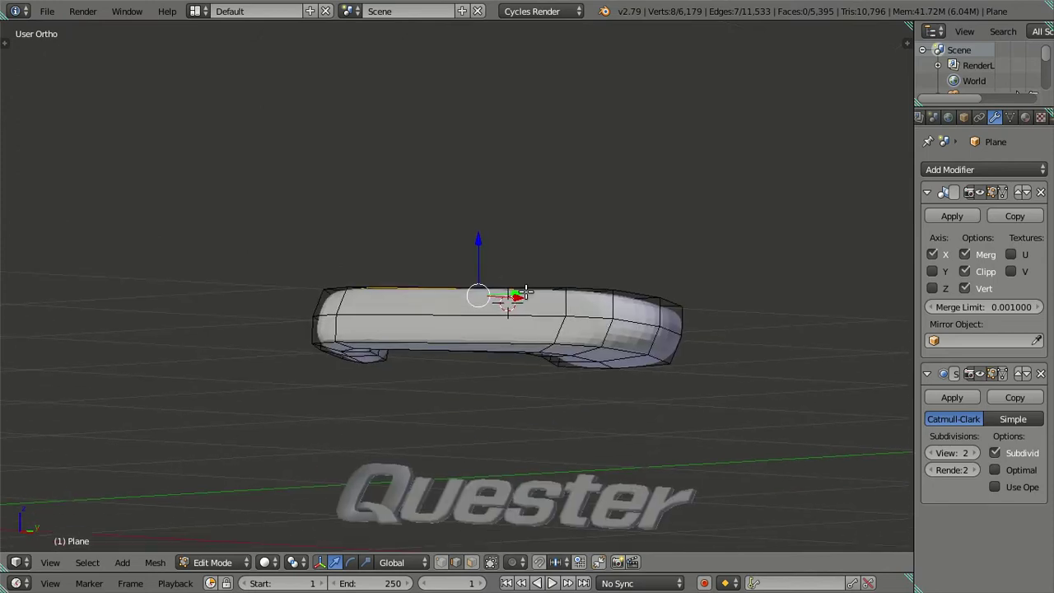
# Step: Set Subdivision View to 0 and select the handle's bottom edge loop
pyautogui.doubleClick(929, 453)
pyautogui.scroll(3)
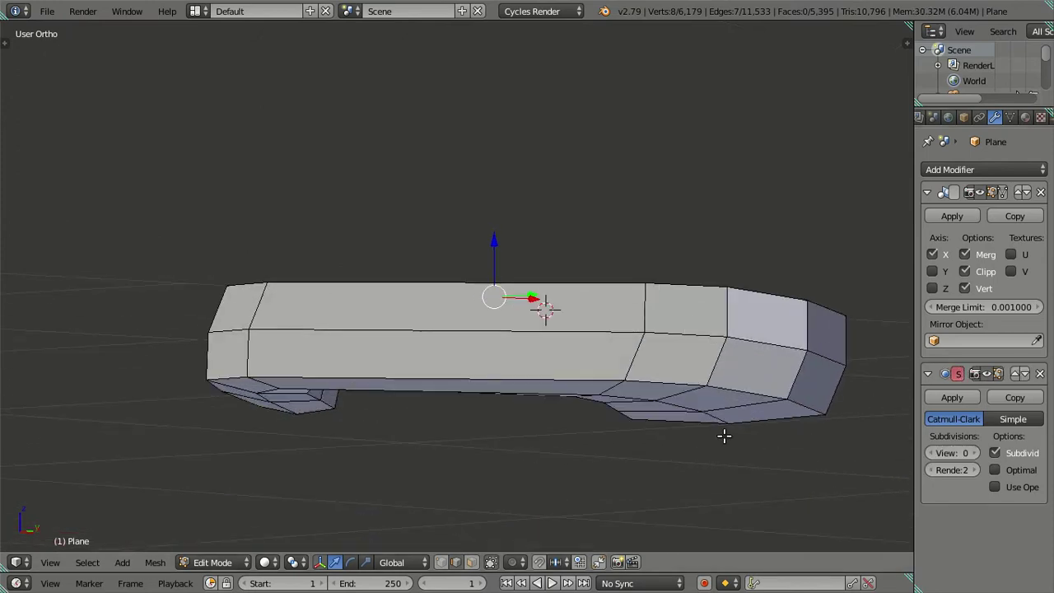
pyautogui.click(722, 434)
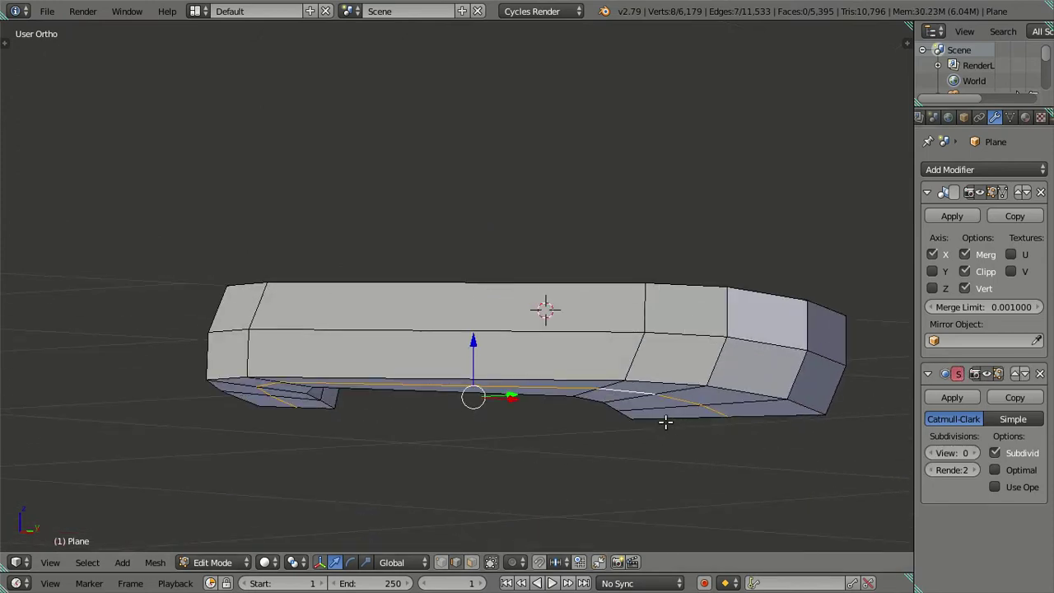
pyautogui.moveTo(520, 394); pyautogui.dragTo(464, 550)
# Step: Narrow the handle's front face loop by scaling it in the front view
pyautogui.rightClick(420, 360)
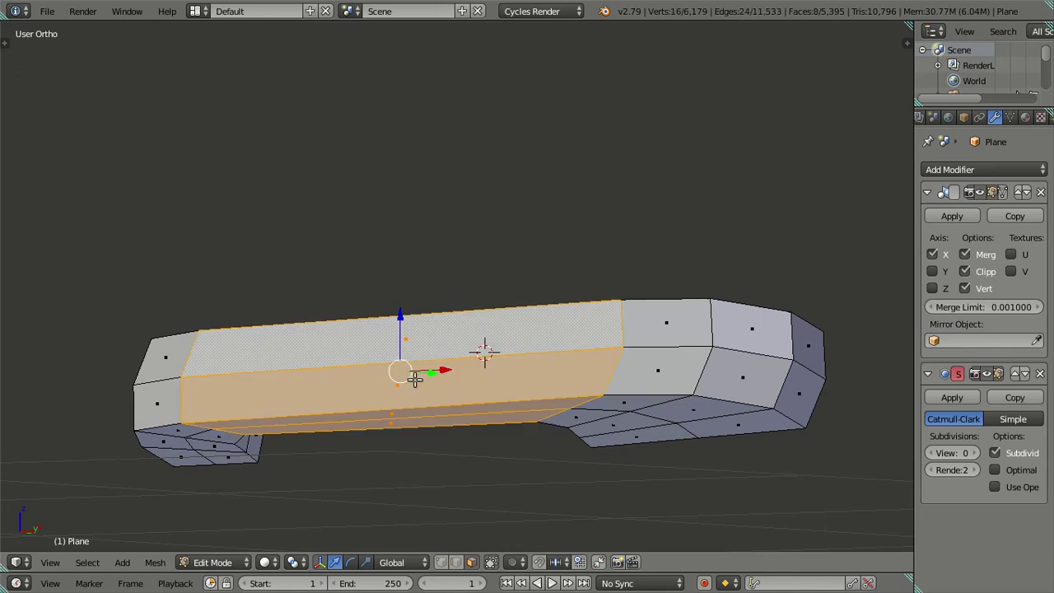
pyautogui.moveTo(482, 350); pyautogui.dragTo(459, 417)
pyautogui.press('KP_1')
pyautogui.moveTo(540, 369); pyautogui.dragTo(553, 366)
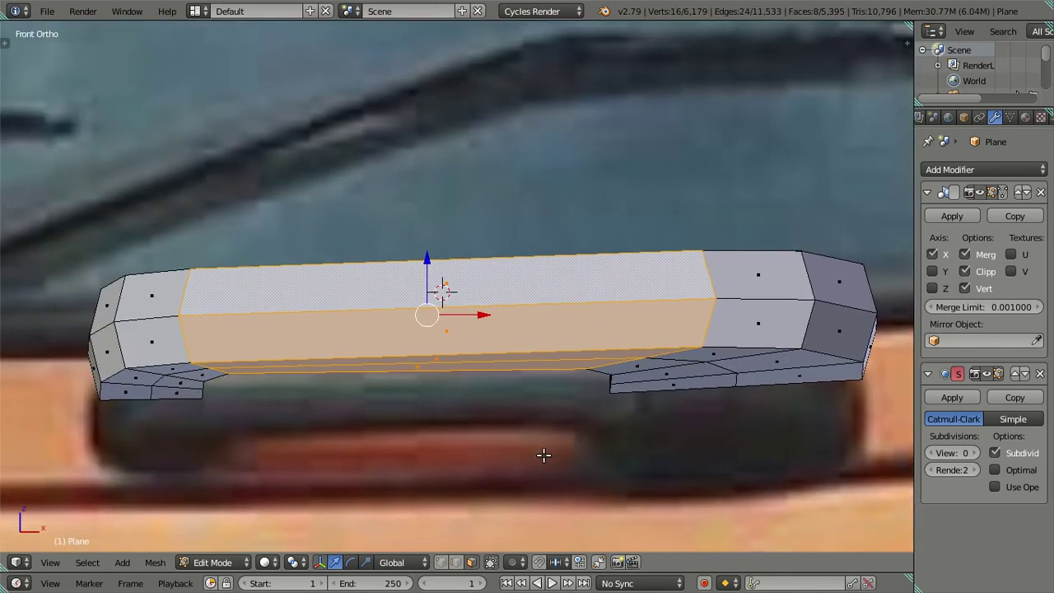
pyautogui.press('s')
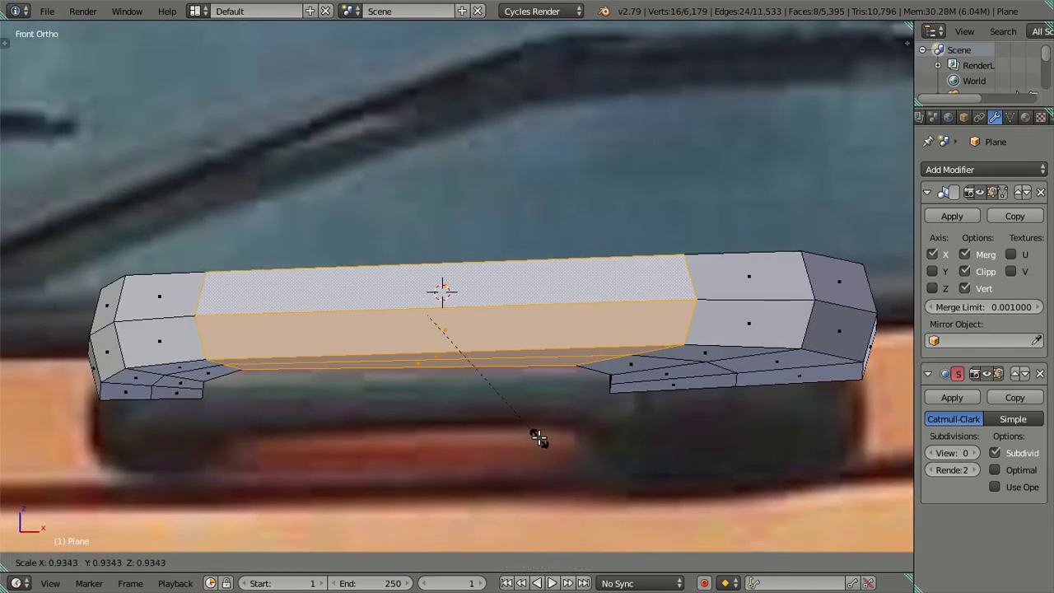
pyautogui.click(520, 409)
pyautogui.press('a')
# Step: Inspect the handle mesh, trying out strips and pairs of faces across it, then deselect
pyautogui.moveTo(520, 409); pyautogui.dragTo(2, 332)
pyautogui.scroll(3)
pyautogui.moveTo(367, 304); pyautogui.dragTo(400, 305)
pyautogui.scroll(3)
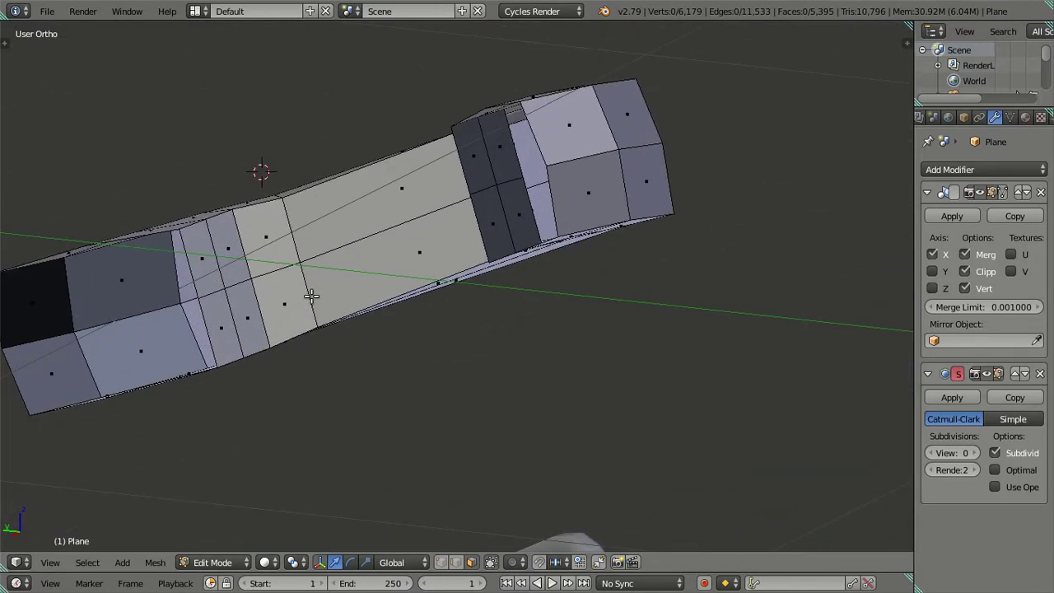
pyautogui.moveTo(308, 296); pyautogui.dragTo(394, 328)
pyautogui.scroll(3)
pyautogui.click(275, 370)
pyautogui.click(278, 381)
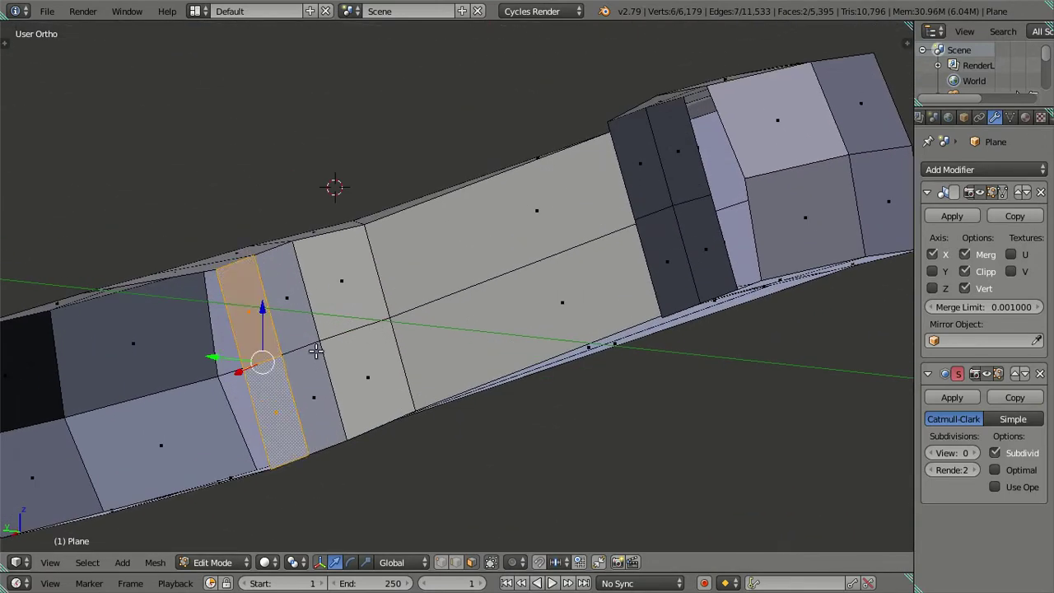
pyautogui.click(308, 381)
pyautogui.moveTo(369, 352); pyautogui.dragTo(352, 341)
pyautogui.click(266, 355)
pyautogui.moveTo(266, 355); pyautogui.dragTo(291, 421)
pyautogui.rightClick(273, 419)
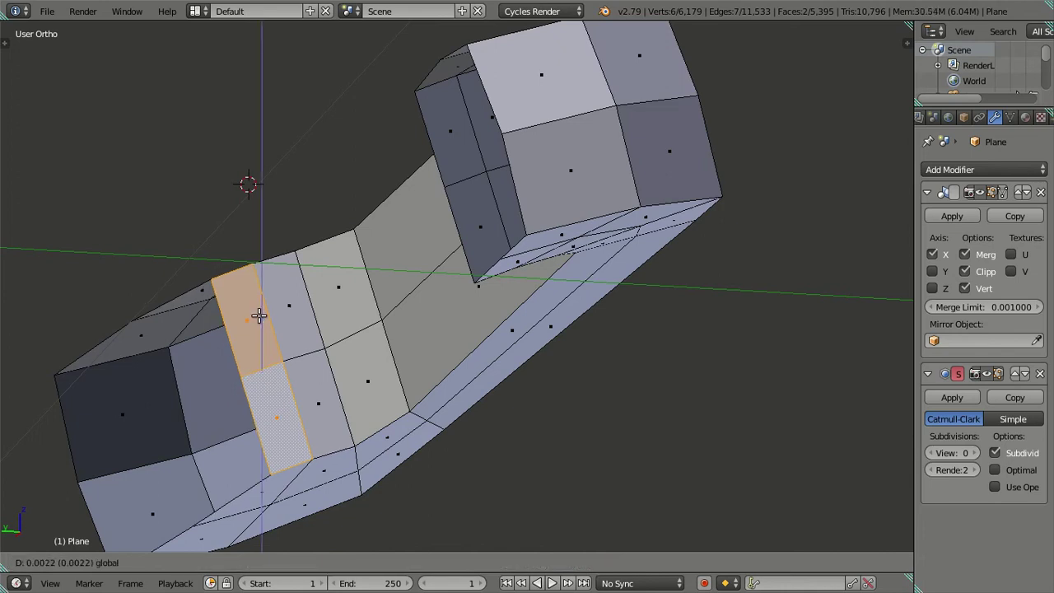
pyautogui.moveTo(259, 318); pyautogui.dragTo(321, 368)
pyautogui.press('a')
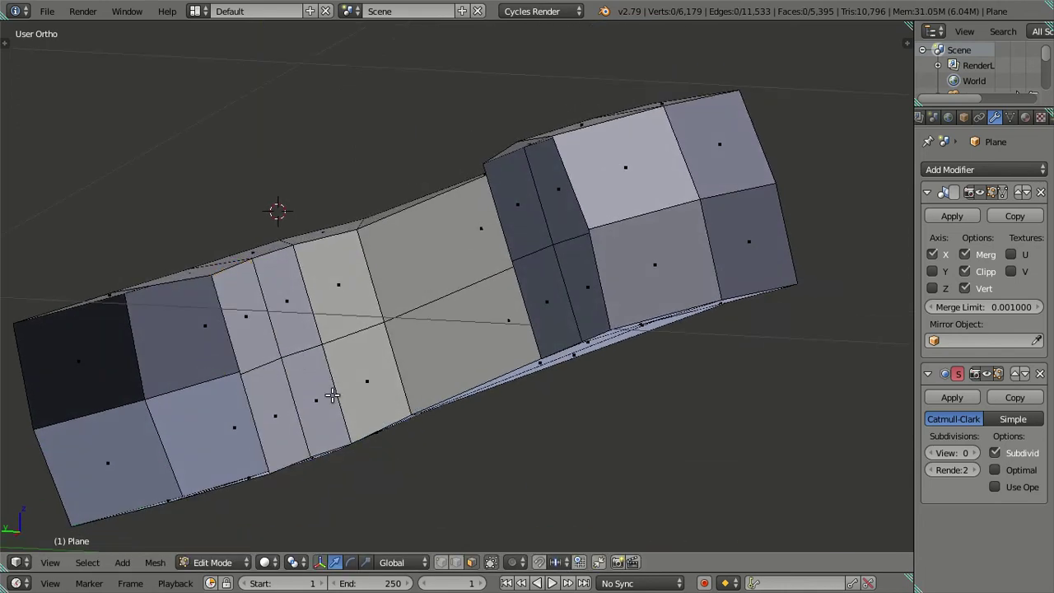
# Step: Nudge a single handle face slightly along Z, then return to Object Mode
pyautogui.rightClick(318, 414)
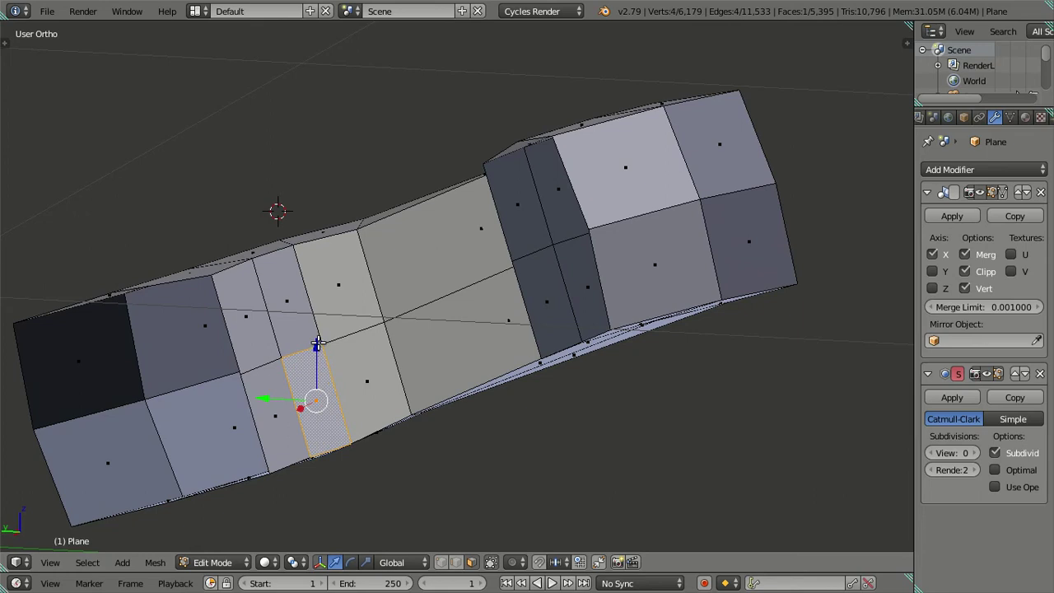
pyautogui.moveTo(317, 343); pyautogui.dragTo(318, 340)
pyautogui.press('Escape')
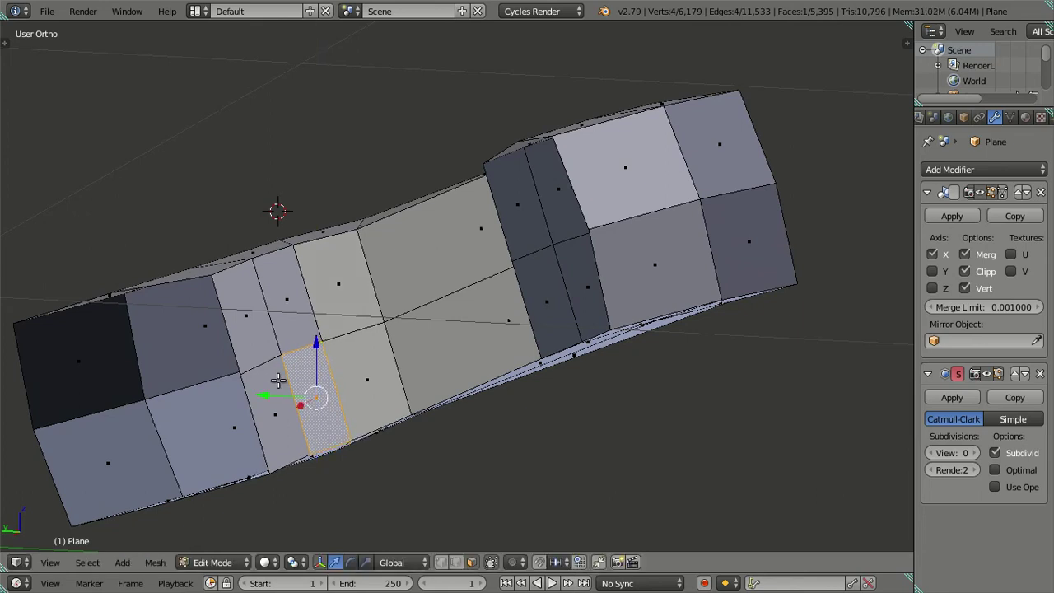
pyautogui.press('a')
pyautogui.hotkey('ctrl', 'z')
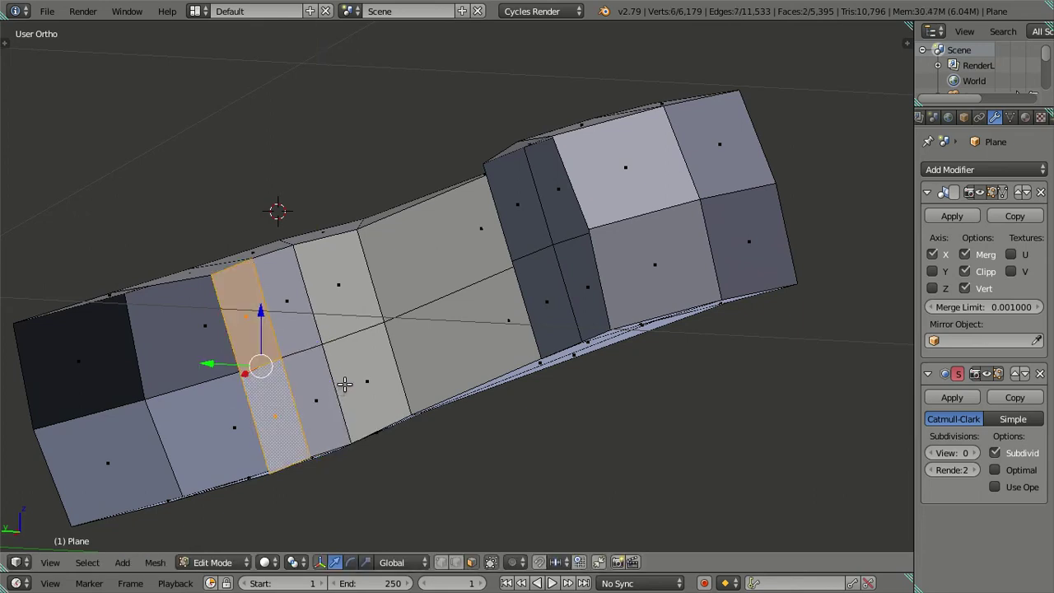
pyautogui.hotkey('ctrl', 'z')
pyautogui.moveTo(343, 376); pyautogui.dragTo(471, 354)
pyautogui.scroll(-3)
pyautogui.press('Tab')
# Step: Check the handle against the front reference photo by toggling wireframe in front view
pyautogui.press('KP_1')
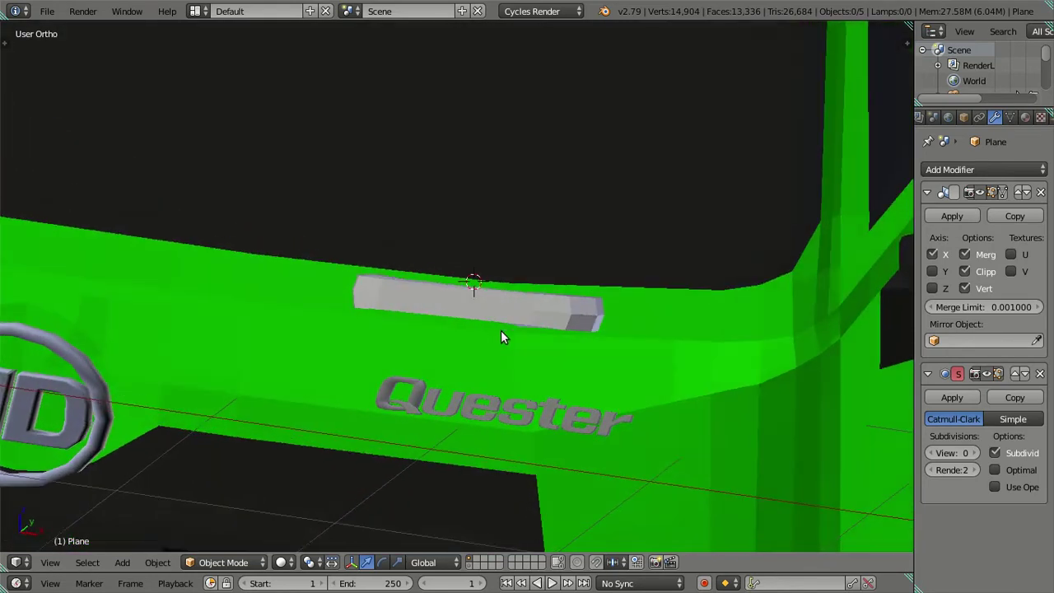
pyautogui.press('z')
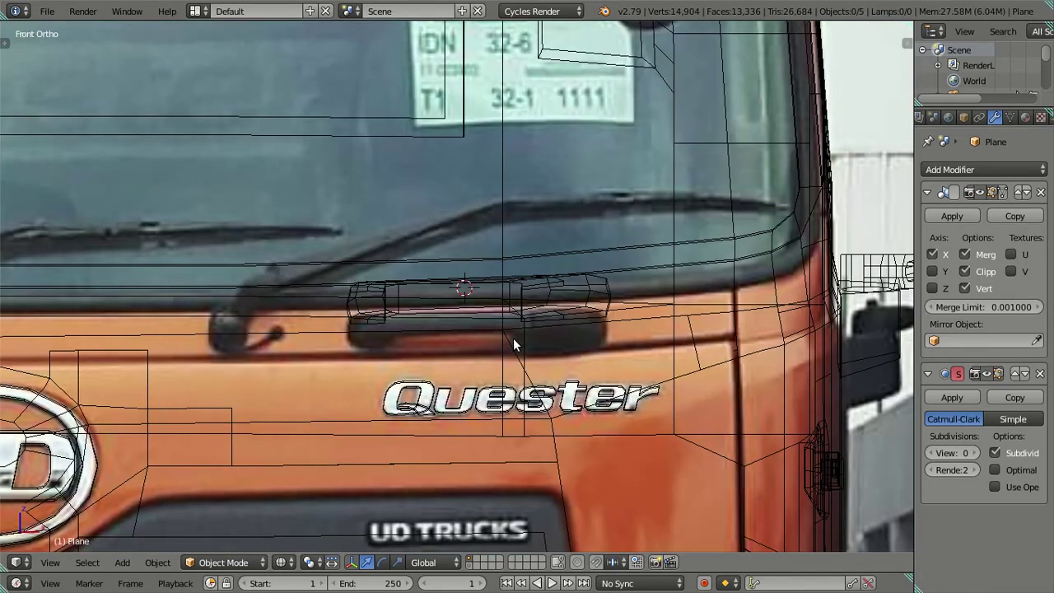
pyautogui.press('z')
pyautogui.press('z')
pyautogui.moveTo(555, 324); pyautogui.dragTo(533, 340)
pyautogui.press('Tab')
pyautogui.press('z')
pyautogui.scroll(3)
pyautogui.moveTo(536, 376); pyautogui.dragTo(305, 381)
pyautogui.scroll(3)
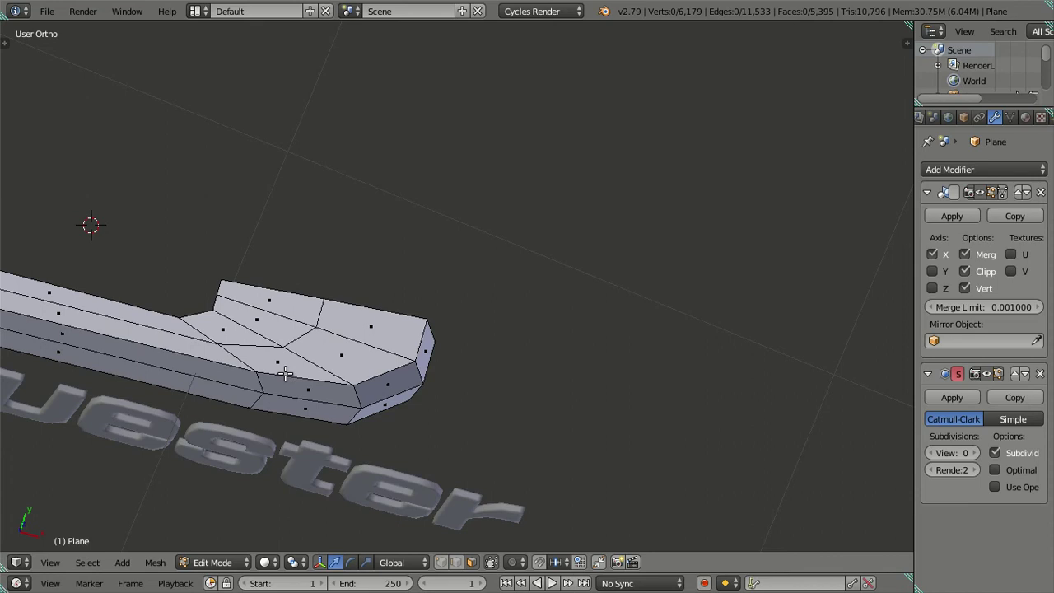
pyautogui.scroll(-3)
pyautogui.moveTo(285, 373); pyautogui.dragTo(790, 390)
# Step: In Object Mode, raise the Subdivision Surface view level to 2 and inspect the cab
pyautogui.press('Tab')
pyautogui.scroll(-3)
pyautogui.click(974, 455)
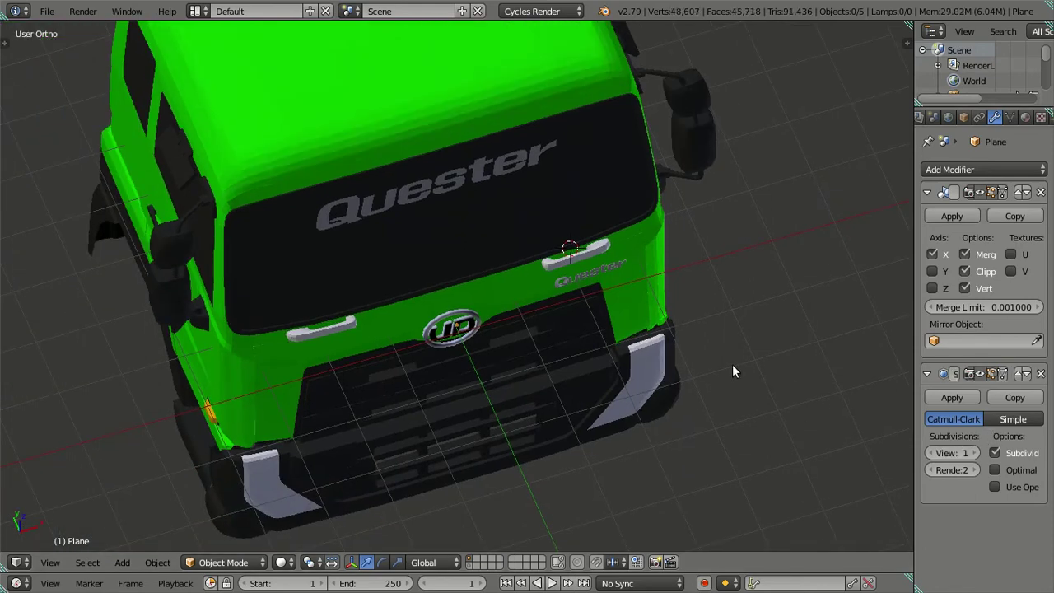
pyautogui.moveTo(559, 304); pyautogui.dragTo(549, 344)
pyautogui.hotkey('ctrl', '2')
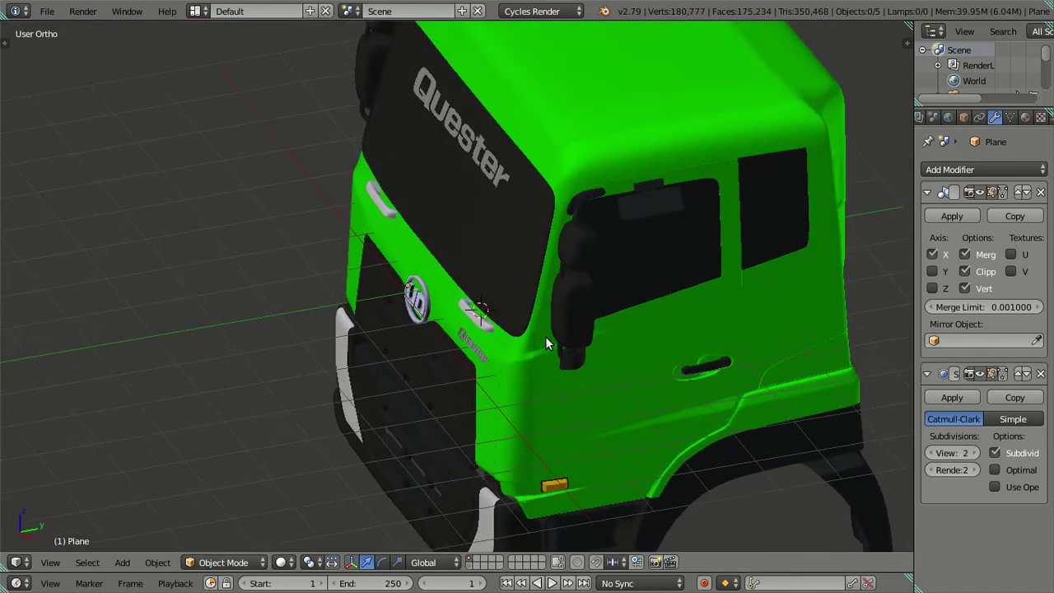
pyautogui.scroll(3)
pyautogui.moveTo(541, 388); pyautogui.dragTo(524, 374)
pyautogui.scroll(-3)
pyautogui.moveTo(689, 425); pyautogui.dragTo(470, 307)
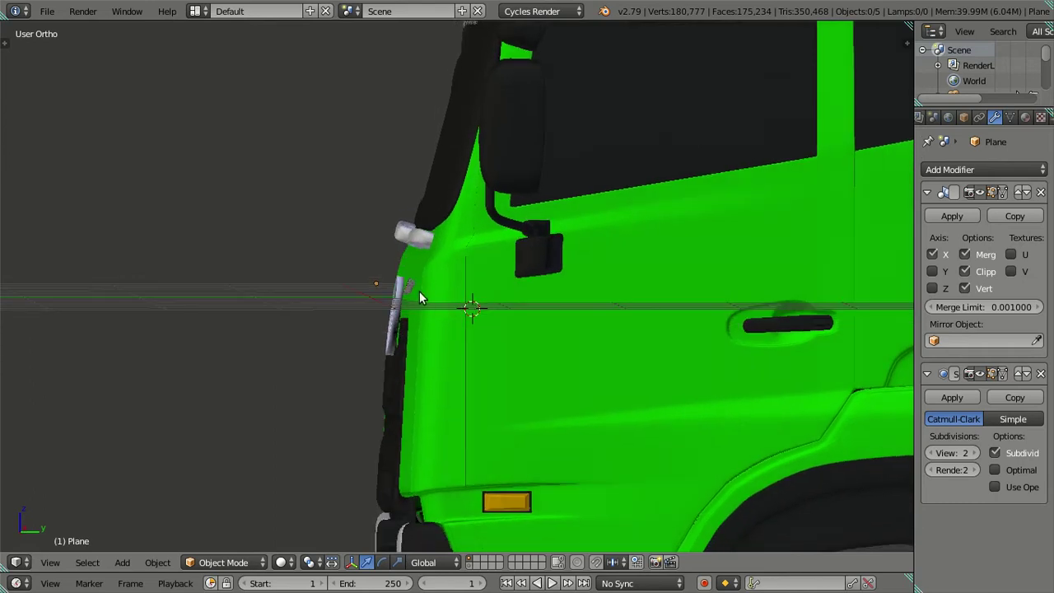
# Step: In right side view, select the small side handle, rotate it, and slide it along Y toward the body
pyautogui.press('KP_3')
pyautogui.scroll(3)
pyautogui.press('Tab')
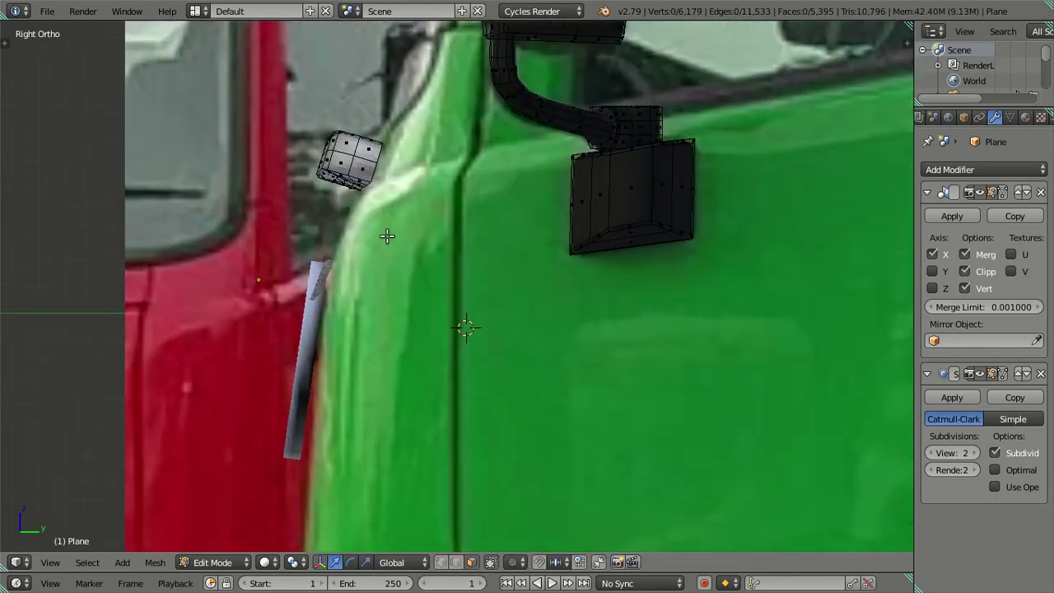
pyautogui.moveTo(387, 237); pyautogui.dragTo(478, 349)
pyautogui.scroll(3)
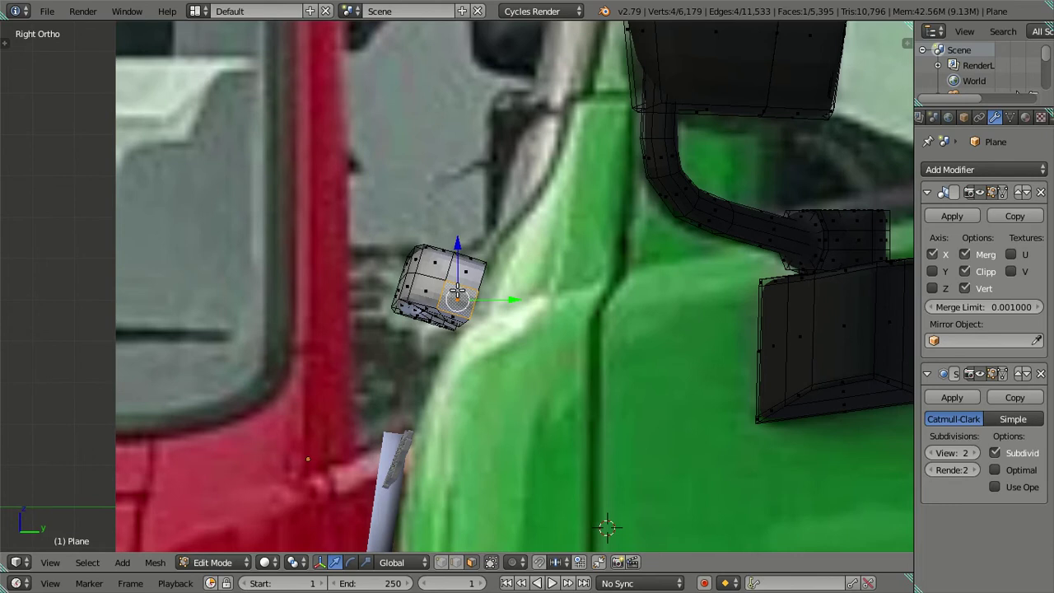
pyautogui.press('l')
pyautogui.scroll(3)
pyautogui.press('r')
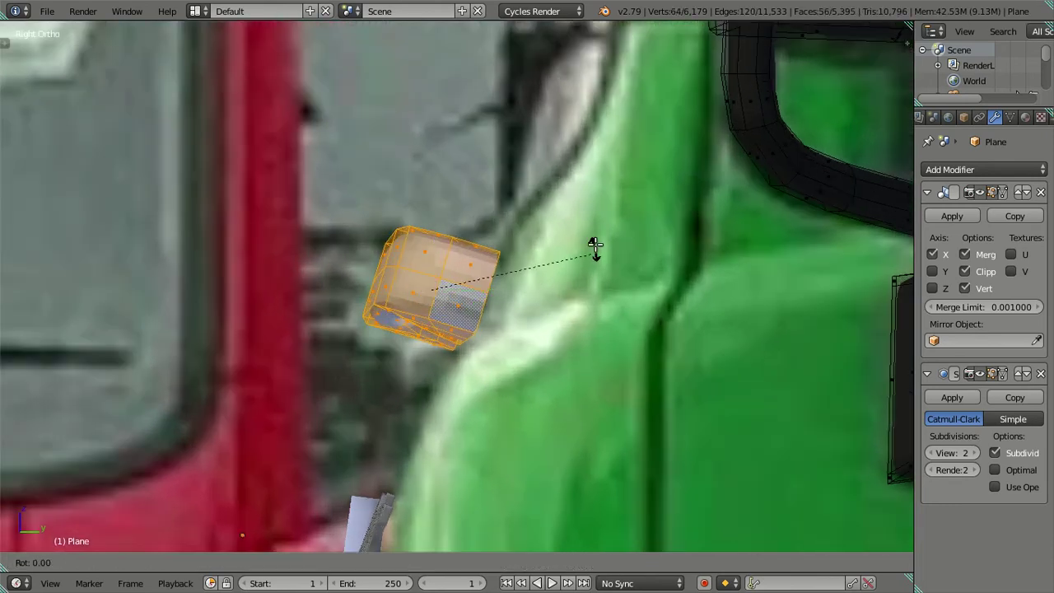
pyautogui.click(572, 211)
pyautogui.moveTo(489, 286); pyautogui.dragTo(509, 296)
# Step: Back in Object Mode, orbit around the side handles to check their placement
pyautogui.moveTo(527, 313); pyautogui.dragTo(500, 336)
pyautogui.press('Tab')
pyautogui.scroll(3)
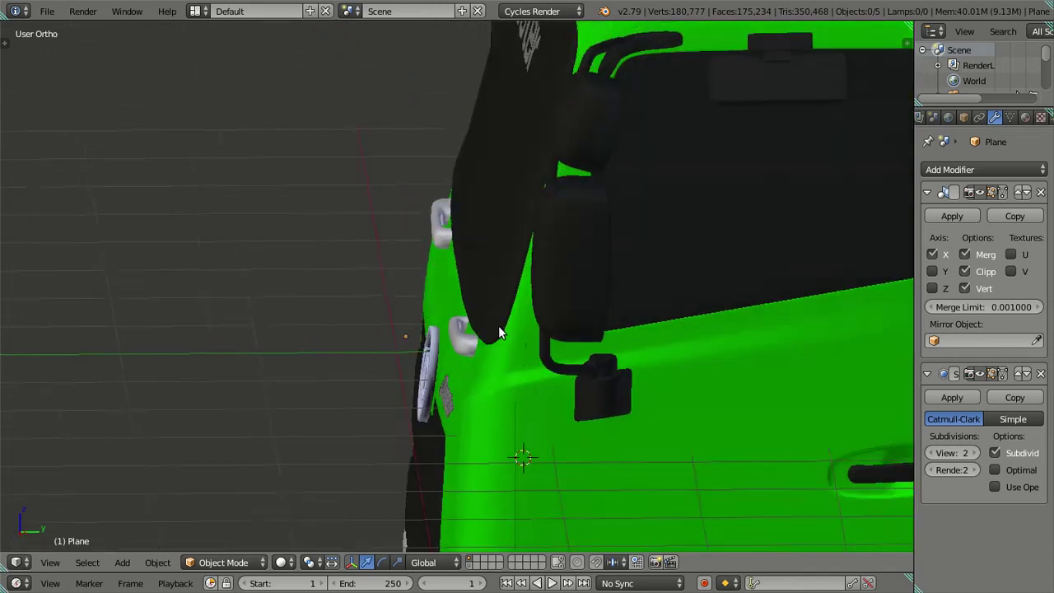
pyautogui.scroll(3)
pyautogui.scroll(3)
pyautogui.press('KP_8')
pyautogui.press('KP_8')
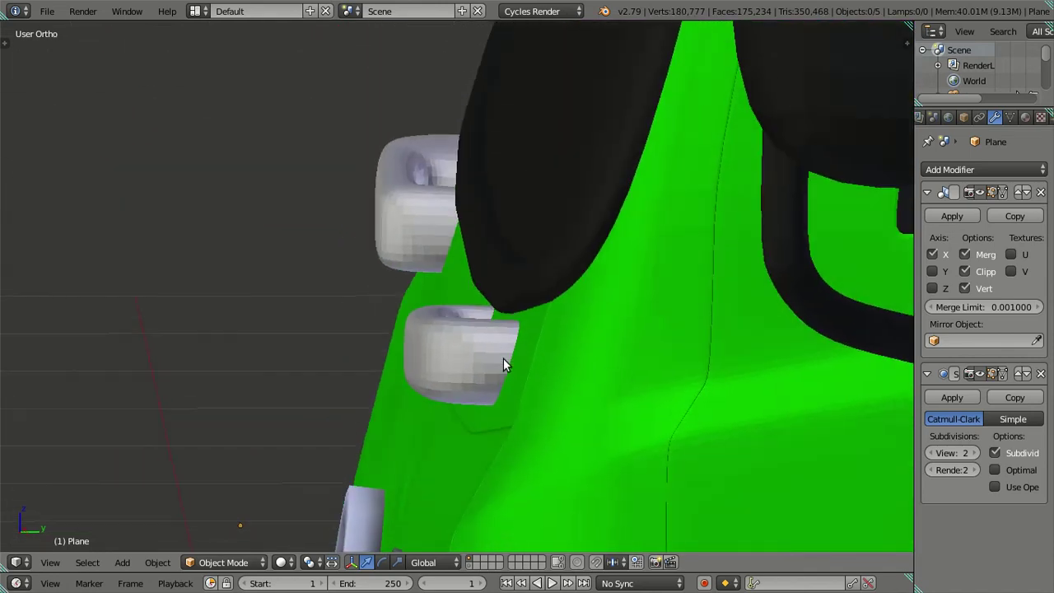
pyautogui.press('KP_8')
pyautogui.press('KP_8')
pyautogui.press('KP_8')
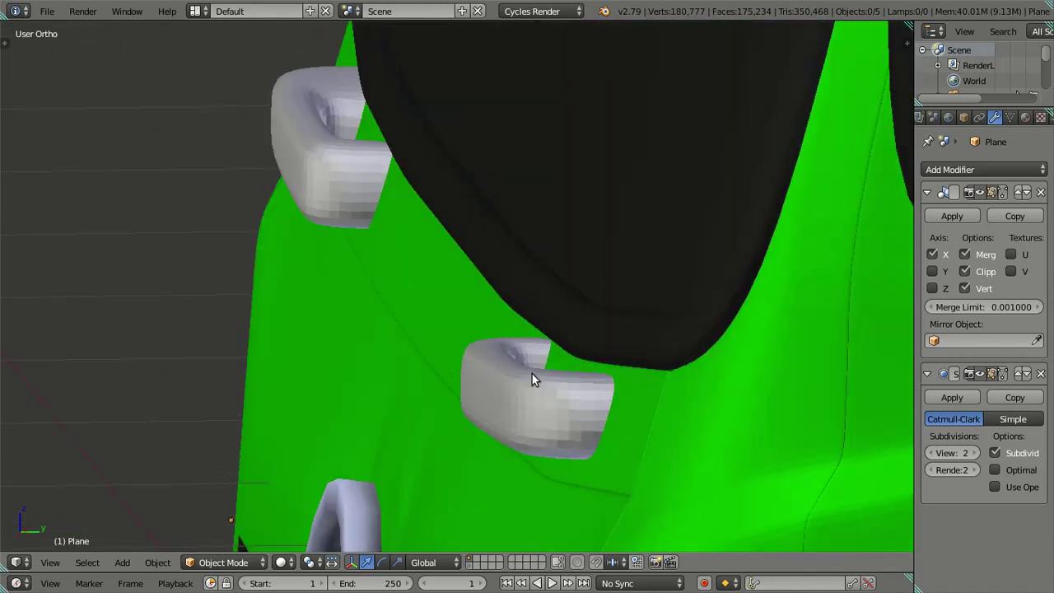
pyautogui.press('KP_8')
pyautogui.scroll(3)
# Step: Drop the subdivision view level to 0 and reveal the hidden body mesh in Edit Mode
pyautogui.press('Tab')
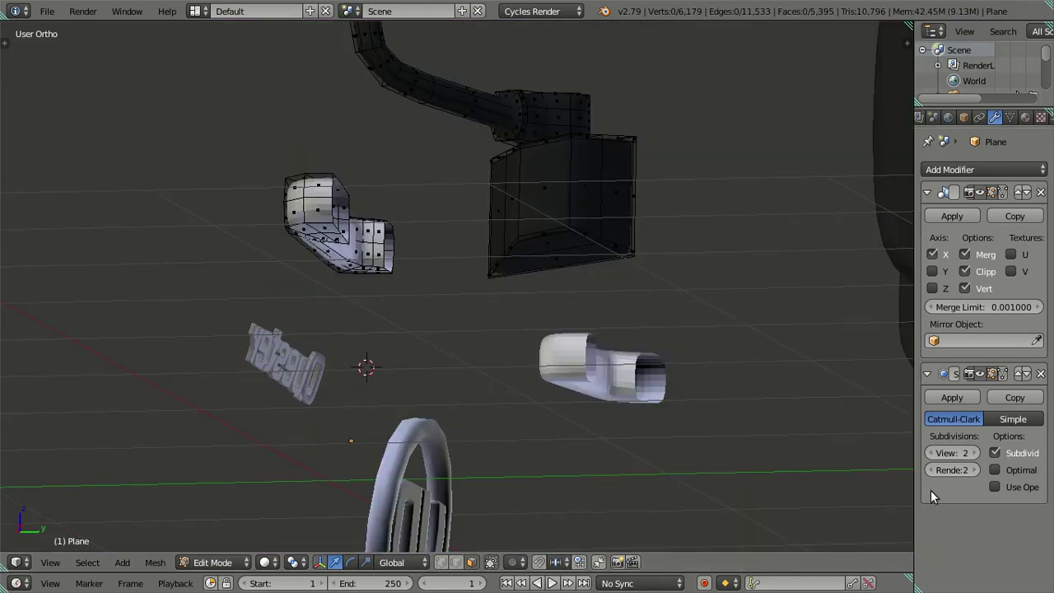
pyautogui.click(930, 453)
pyautogui.click(929, 453)
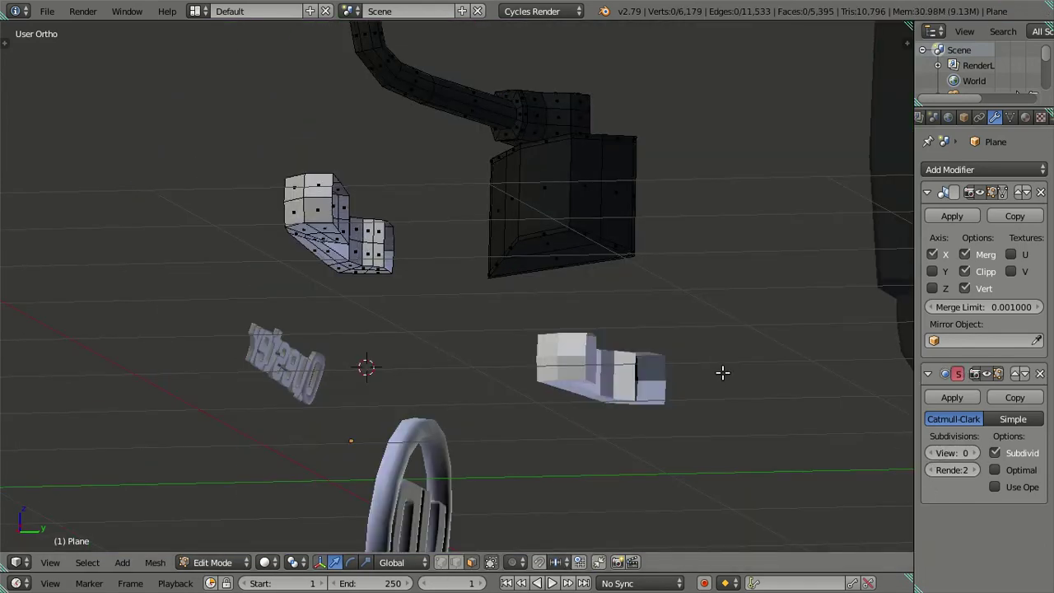
pyautogui.hotkey('alt', 'h')
# Step: Select an edge on the frame piece and shift it slightly along Y
pyautogui.scroll(3)
pyautogui.moveTo(595, 335); pyautogui.dragTo(541, 266)
pyautogui.scroll(3)
pyautogui.moveTo(387, 458); pyautogui.dragTo(497, 332)
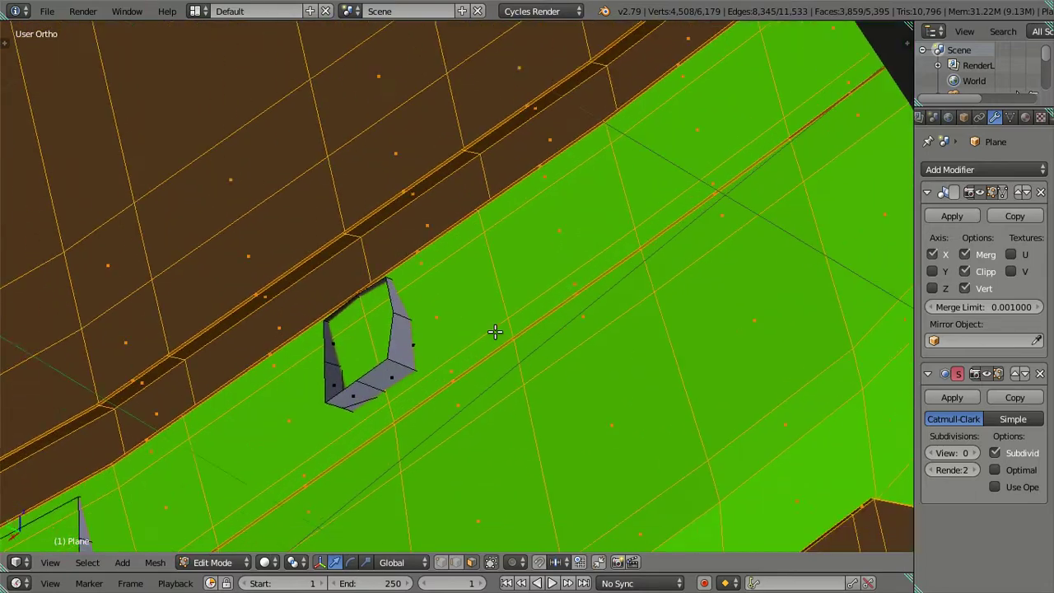
pyautogui.scroll(3)
pyautogui.moveTo(421, 348); pyautogui.dragTo(534, 297)
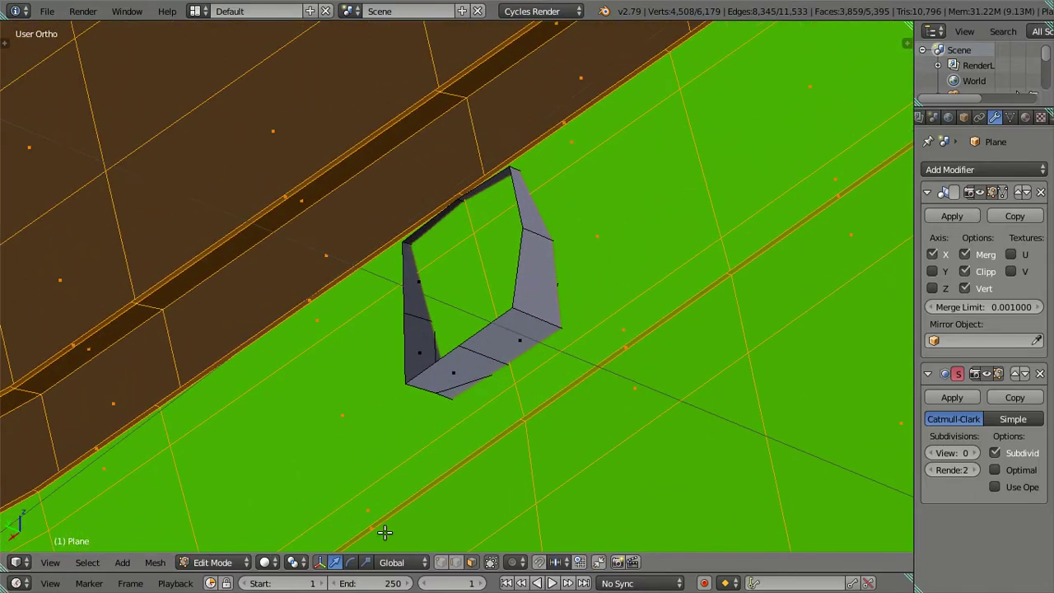
pyautogui.scroll(3)
pyautogui.rightClick(484, 349)
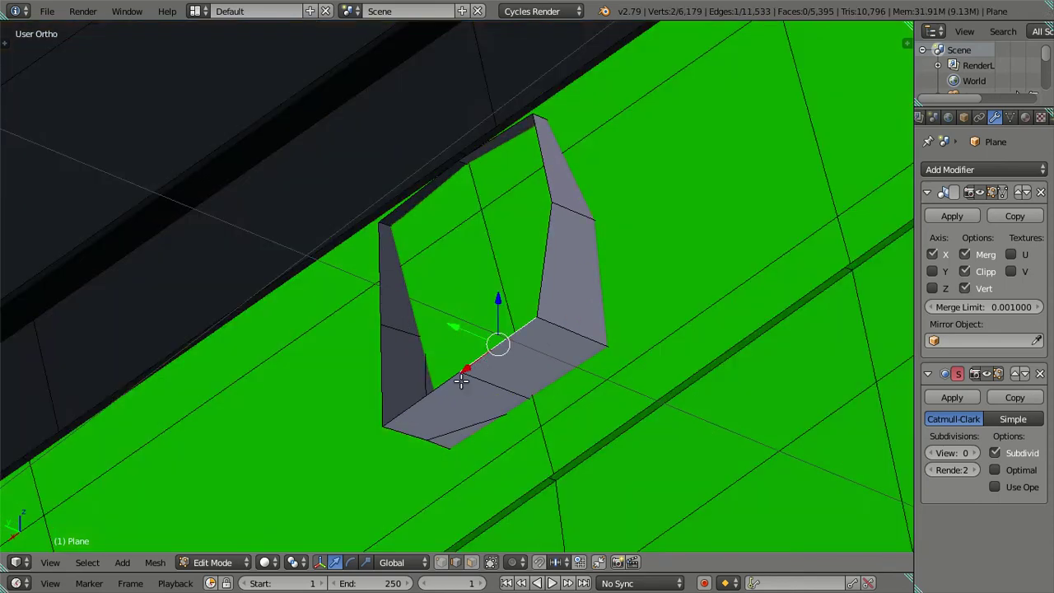
pyautogui.scroll(-3)
pyautogui.moveTo(349, 428); pyautogui.dragTo(570, 259)
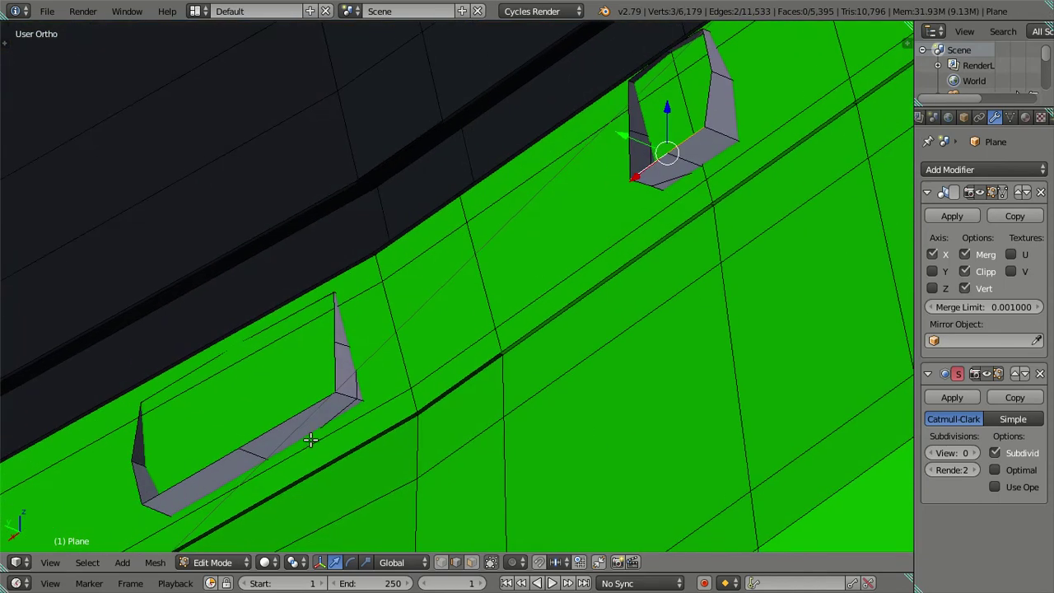
pyautogui.moveTo(311, 440); pyautogui.dragTo(414, 385)
pyautogui.moveTo(543, 369); pyautogui.dragTo(470, 320)
pyautogui.moveTo(475, 291); pyautogui.dragTo(473, 293)
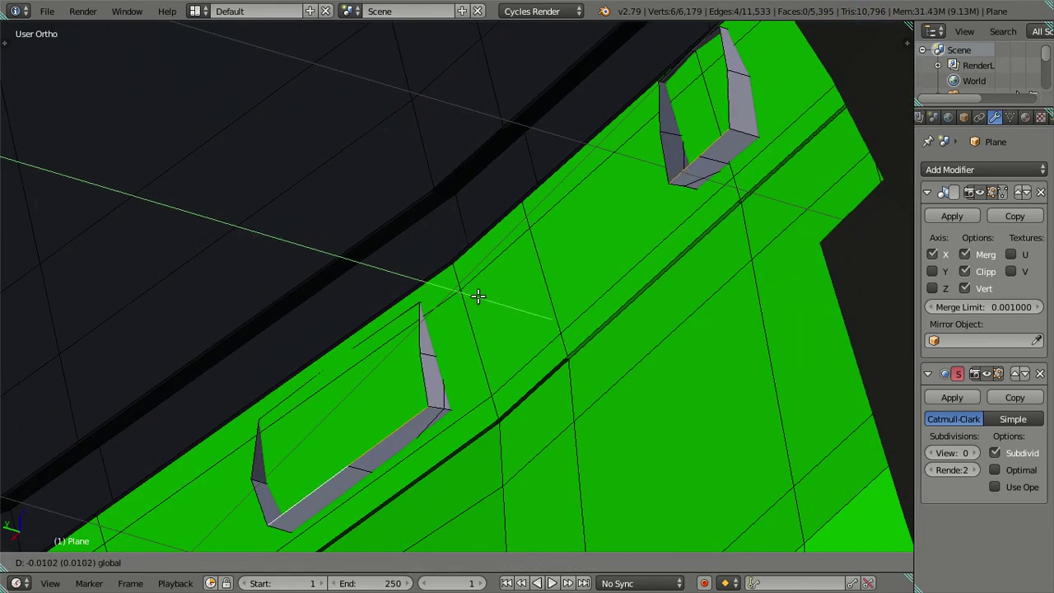
pyautogui.moveTo(477, 296); pyautogui.dragTo(477, 296)
# Step: In wireframe, adjust the selection to the recessed bars' rim vertices, then return to solid shading
pyautogui.press('z')
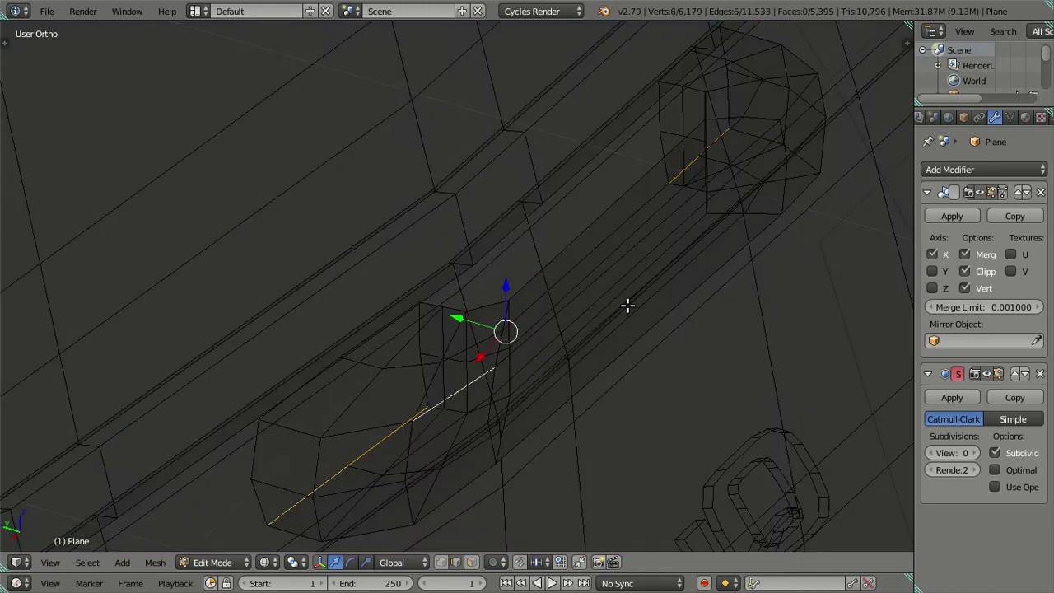
pyautogui.scroll(3)
pyautogui.click(294, 438)
pyautogui.moveTo(294, 438); pyautogui.dragTo(475, 258)
pyautogui.scroll(3)
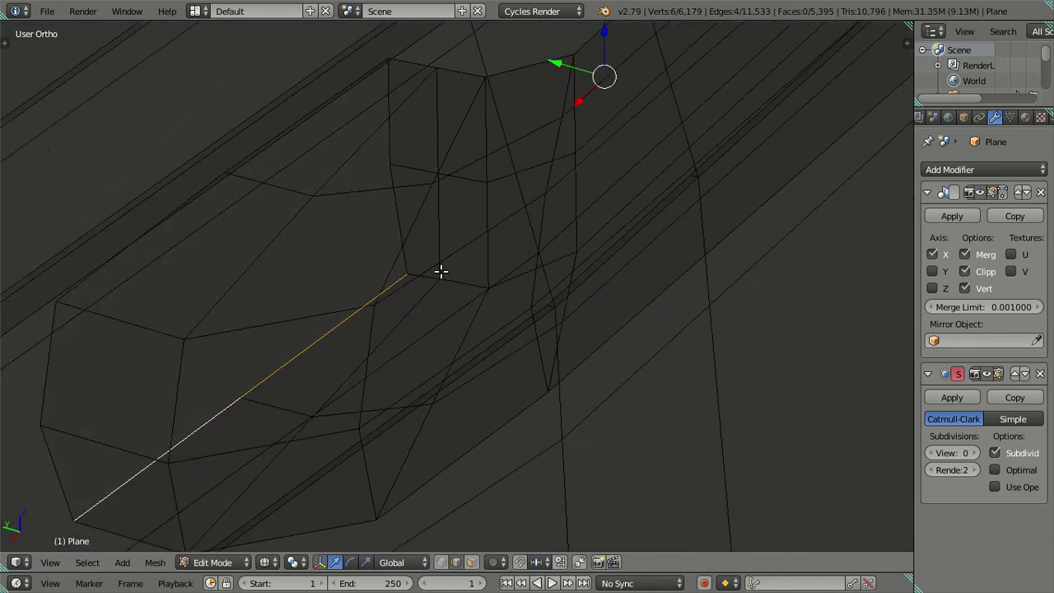
pyautogui.click(423, 280)
pyautogui.scroll(-3)
pyautogui.scroll(-3)
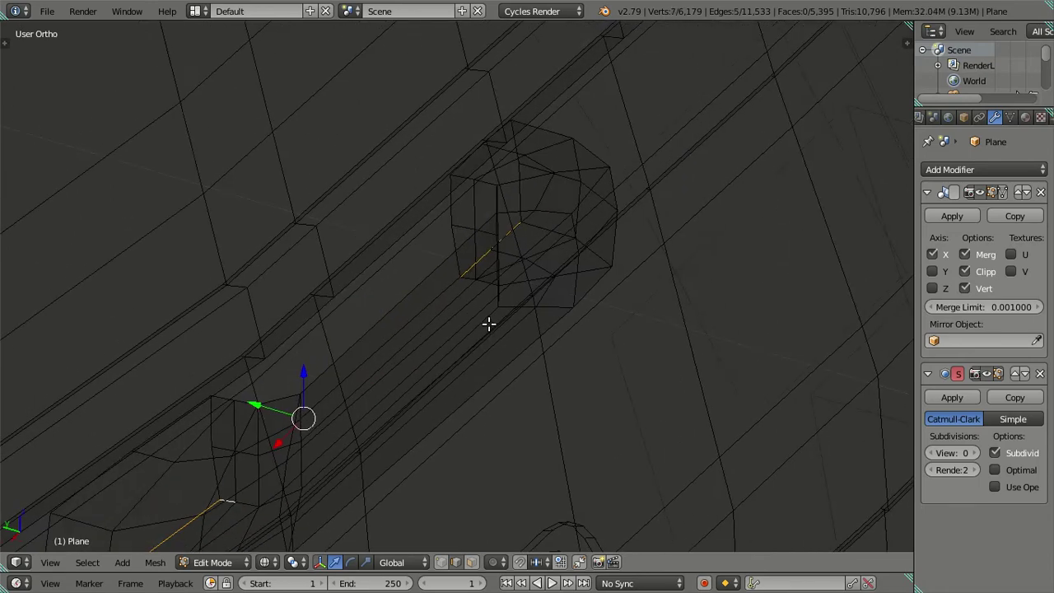
pyautogui.scroll(3)
pyautogui.press('z')
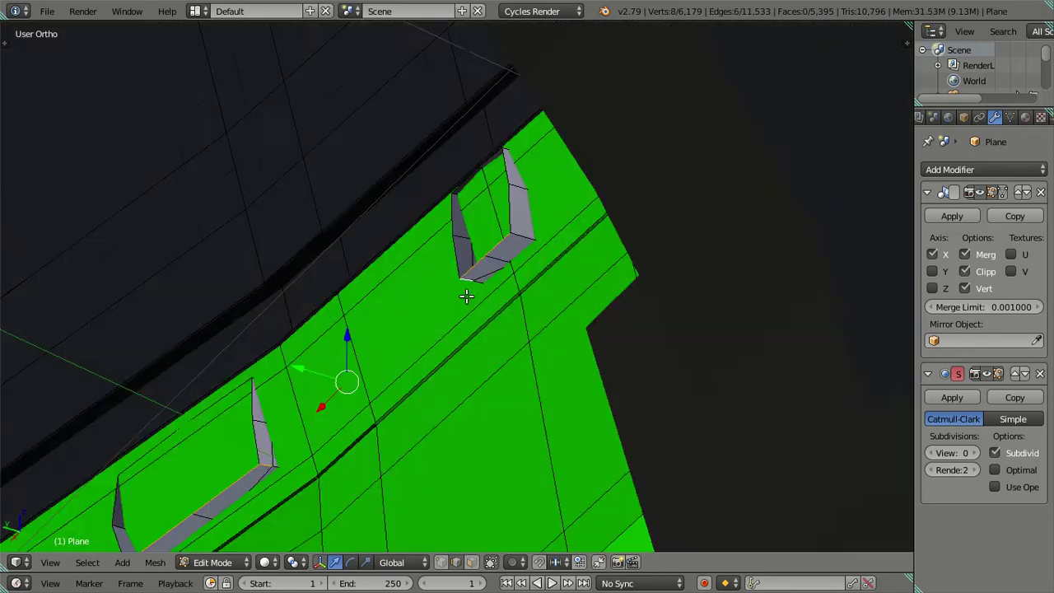
# Step: Nudge the selected rim edges slightly along Y and add the fin edge to the selection
pyautogui.scroll(-3)
pyautogui.scroll(-3)
pyautogui.scroll(3)
pyautogui.moveTo(469, 313); pyautogui.dragTo(527, 263)
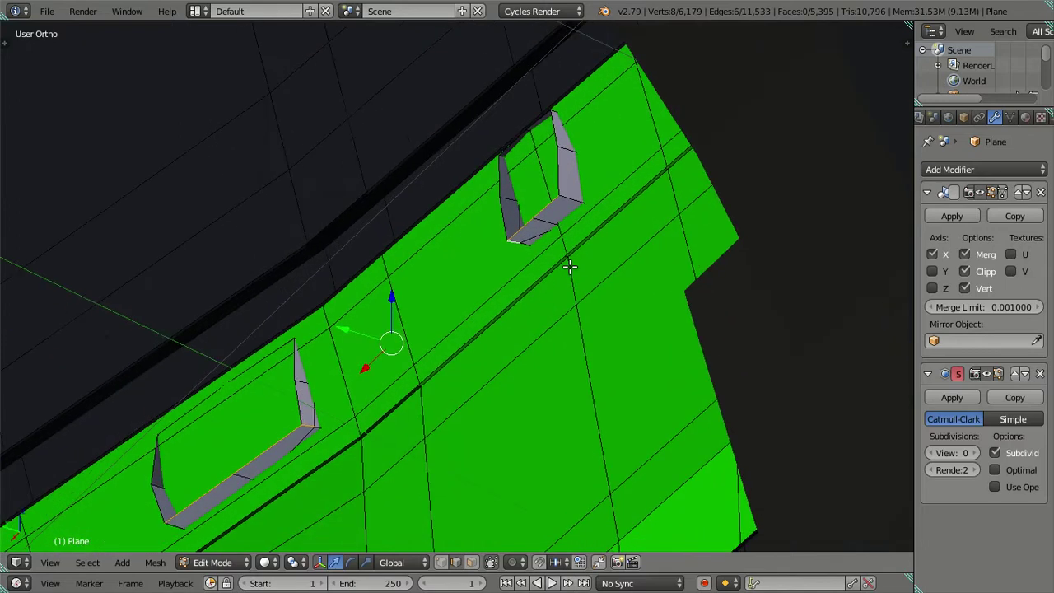
pyautogui.scroll(3)
pyautogui.moveTo(395, 320); pyautogui.dragTo(405, 327)
pyautogui.rightClick(317, 385)
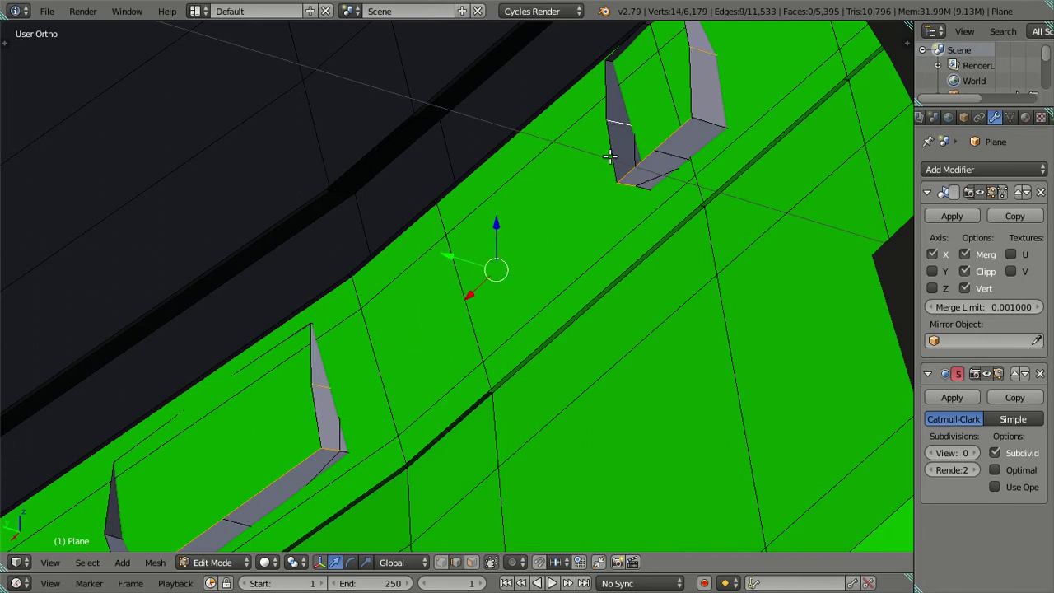
# Step: Trim the fin-edge selection and push the selected edges back along Y in two moves
pyautogui.scroll(-3)
pyautogui.scroll(3)
pyautogui.scroll(3)
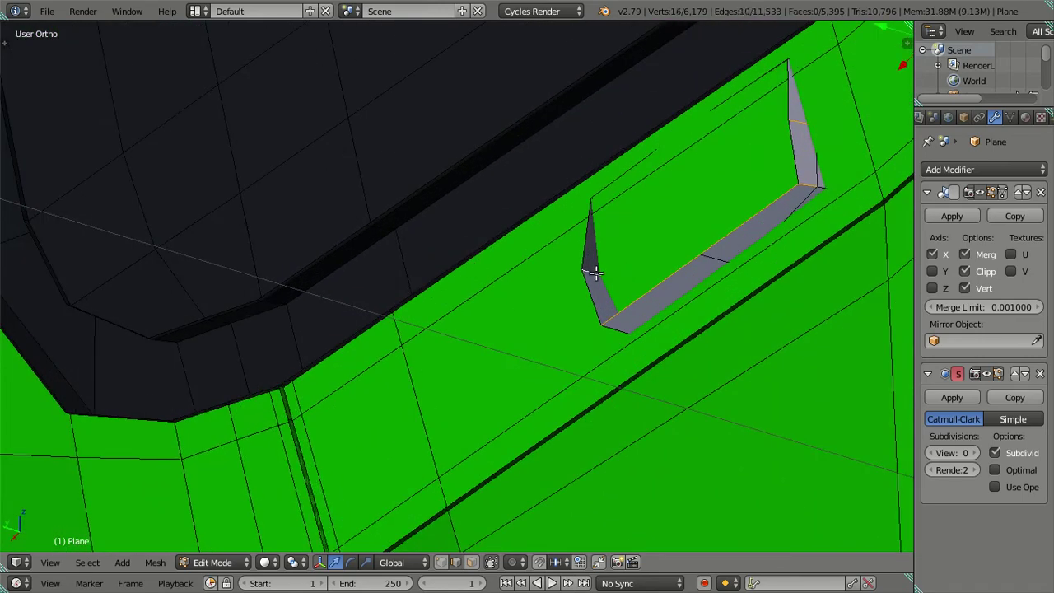
pyautogui.moveTo(676, 277); pyautogui.dragTo(451, 359)
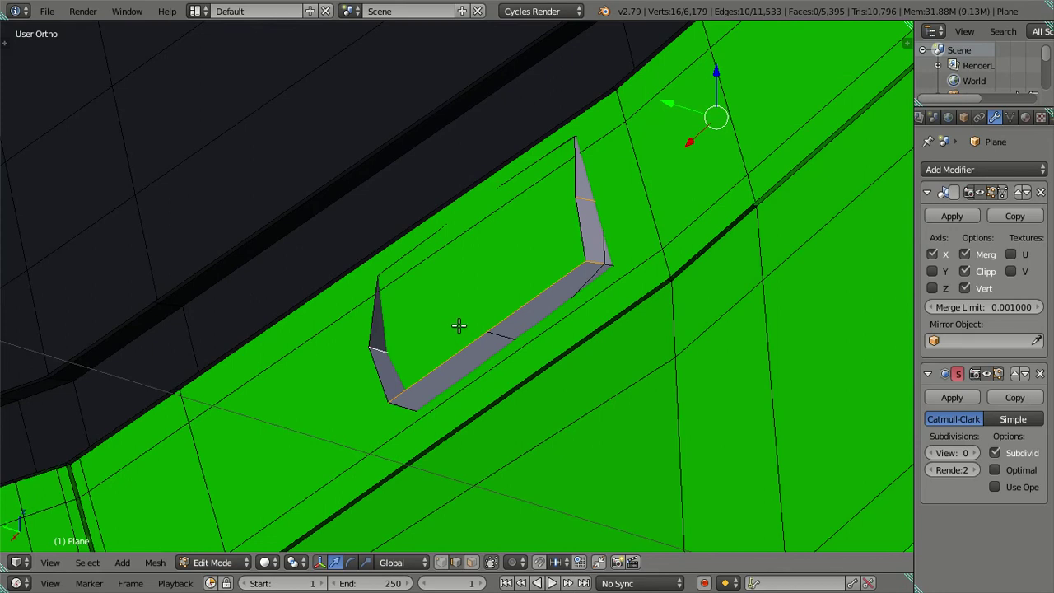
pyautogui.rightClick(478, 325)
pyautogui.scroll(-3)
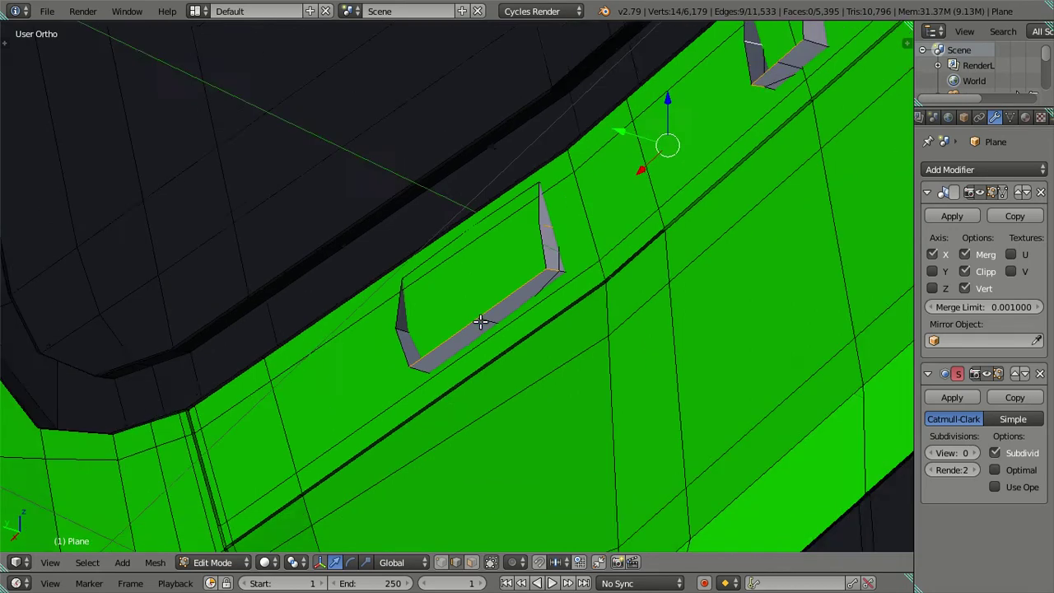
pyautogui.scroll(-3)
pyautogui.moveTo(674, 164); pyautogui.dragTo(638, 230)
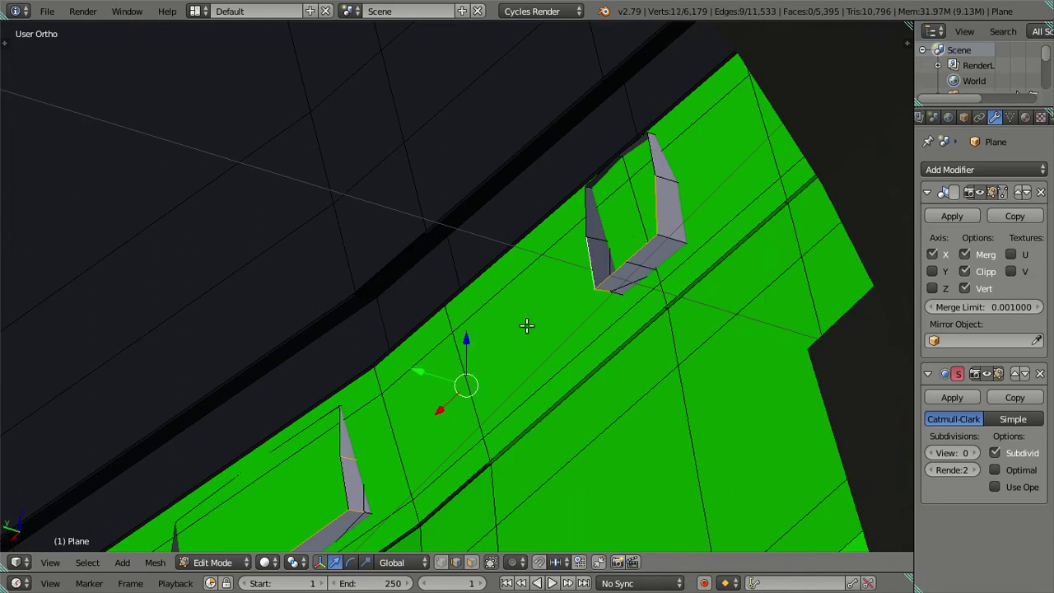
pyautogui.moveTo(527, 325); pyautogui.dragTo(612, 214)
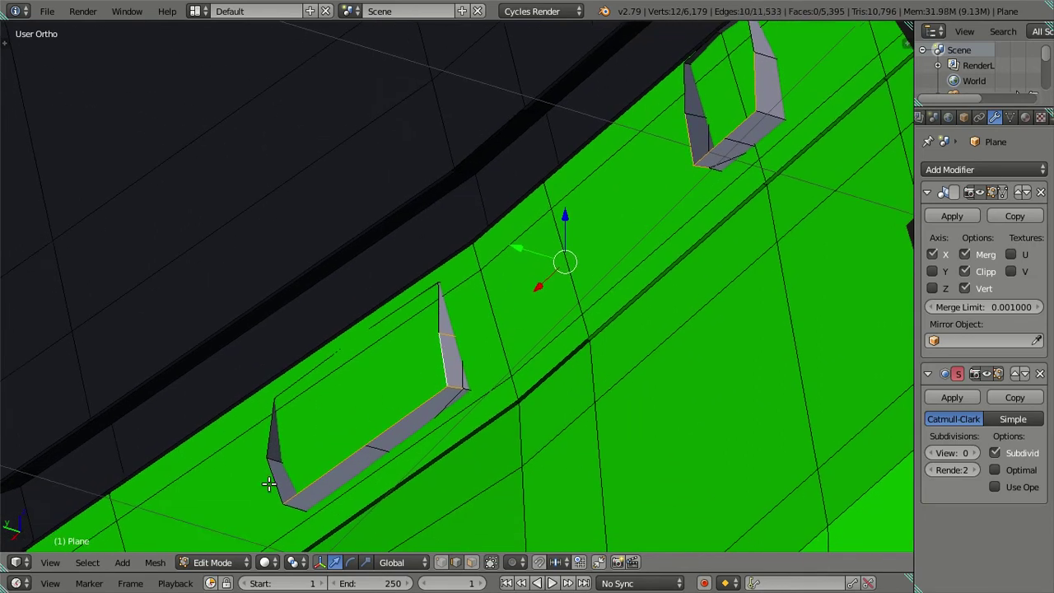
pyautogui.moveTo(488, 262); pyautogui.dragTo(501, 262)
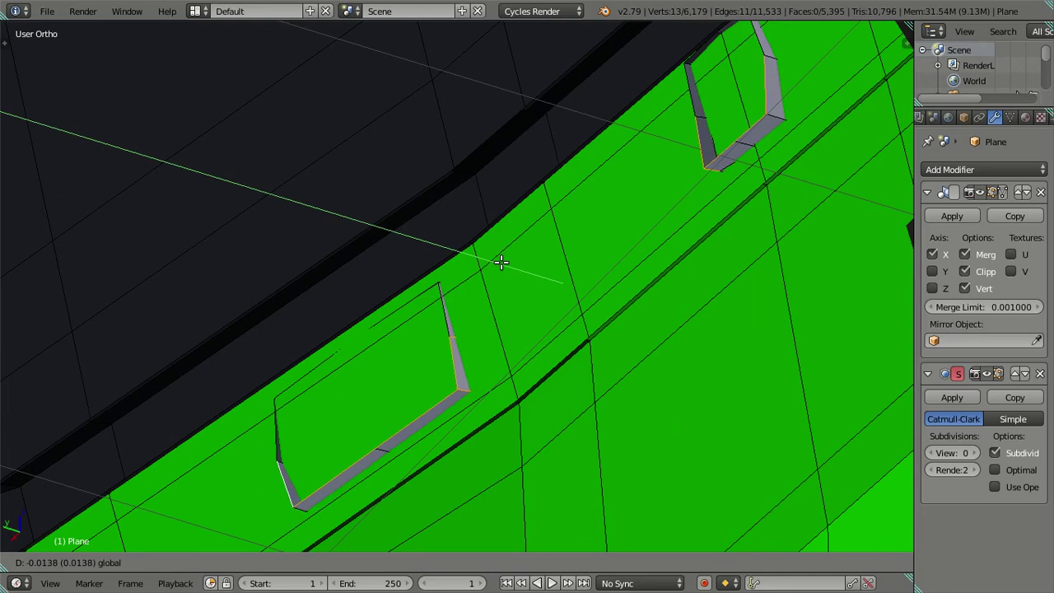
pyautogui.moveTo(501, 262); pyautogui.dragTo(484, 275)
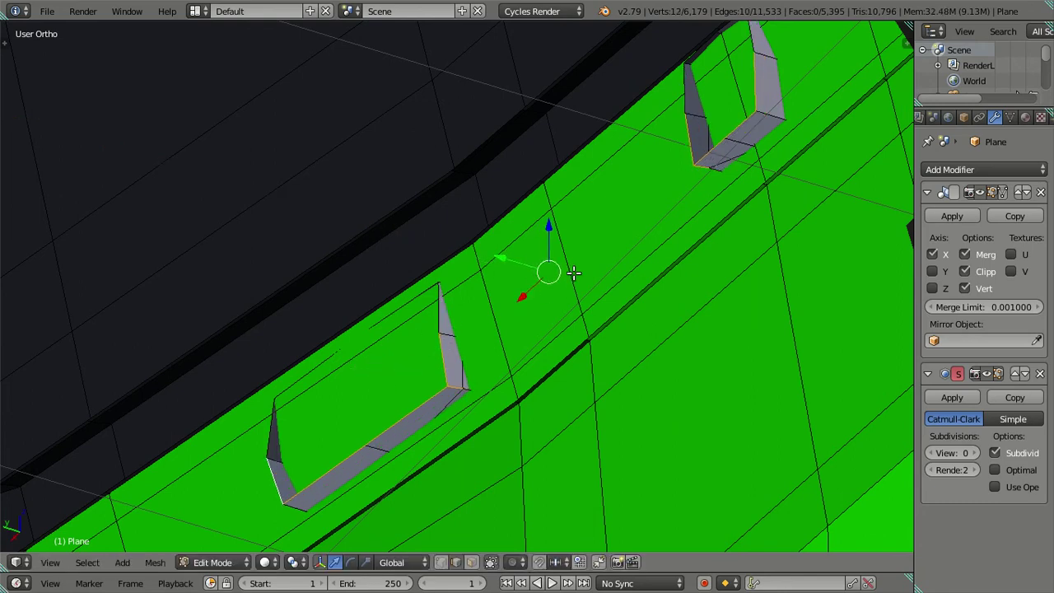
pyautogui.moveTo(508, 260); pyautogui.dragTo(518, 262)
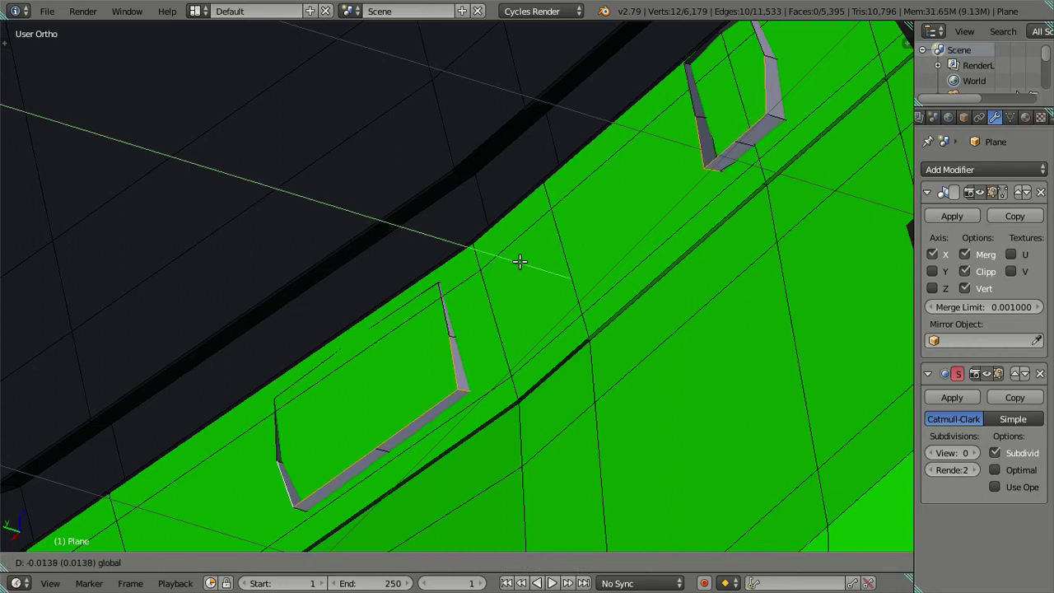
pyautogui.moveTo(519, 262); pyautogui.dragTo(519, 262)
# Step: Deselect three more edges, move the remaining fin edges along Y with G Y, then deselect all
pyautogui.rightClick(436, 346)
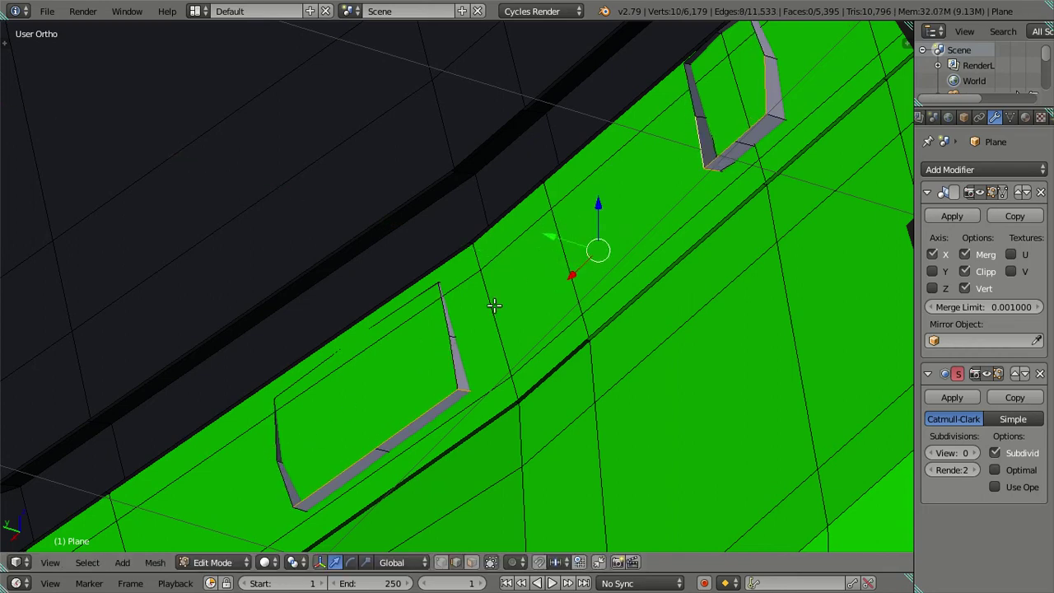
pyautogui.rightClick(685, 134)
pyautogui.rightClick(761, 97)
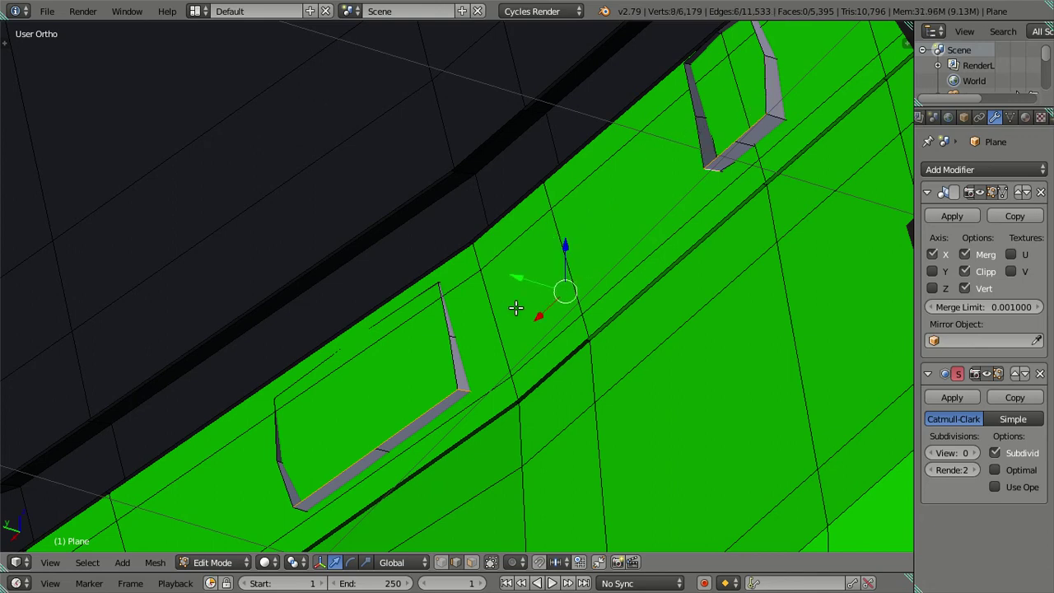
pyautogui.press('g')
pyautogui.press('y')
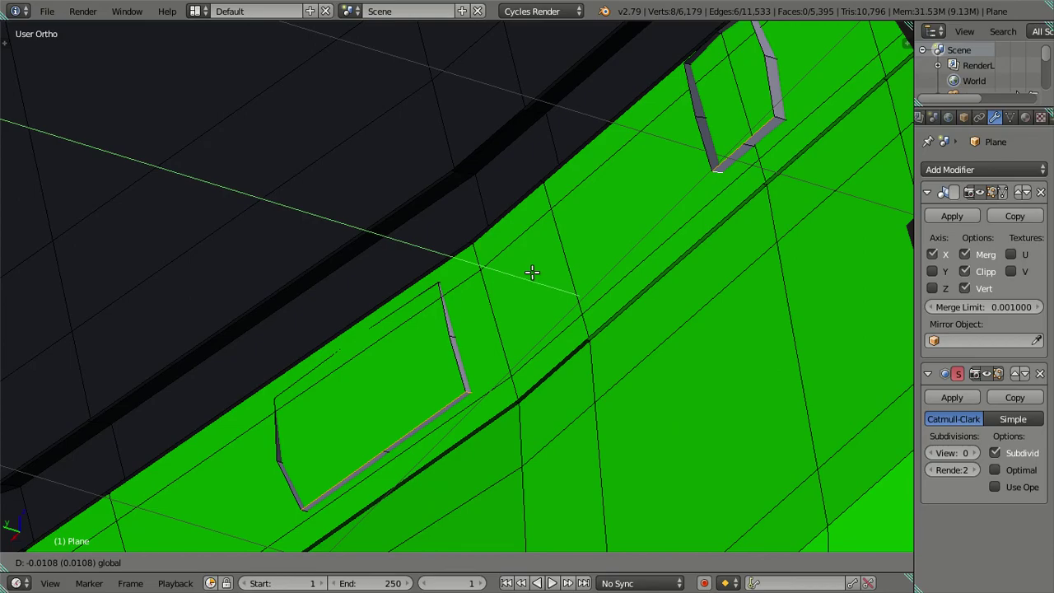
pyautogui.click(531, 271)
pyautogui.press('a')
# Step: In Object Mode, step the subdivision preview up to level 1 and then 2
pyautogui.scroll(-3)
pyautogui.moveTo(557, 283); pyautogui.dragTo(420, 182)
pyautogui.press('Tab')
pyautogui.press('Tab')
pyautogui.scroll(-3)
pyautogui.hotkey('ctrl', '1')
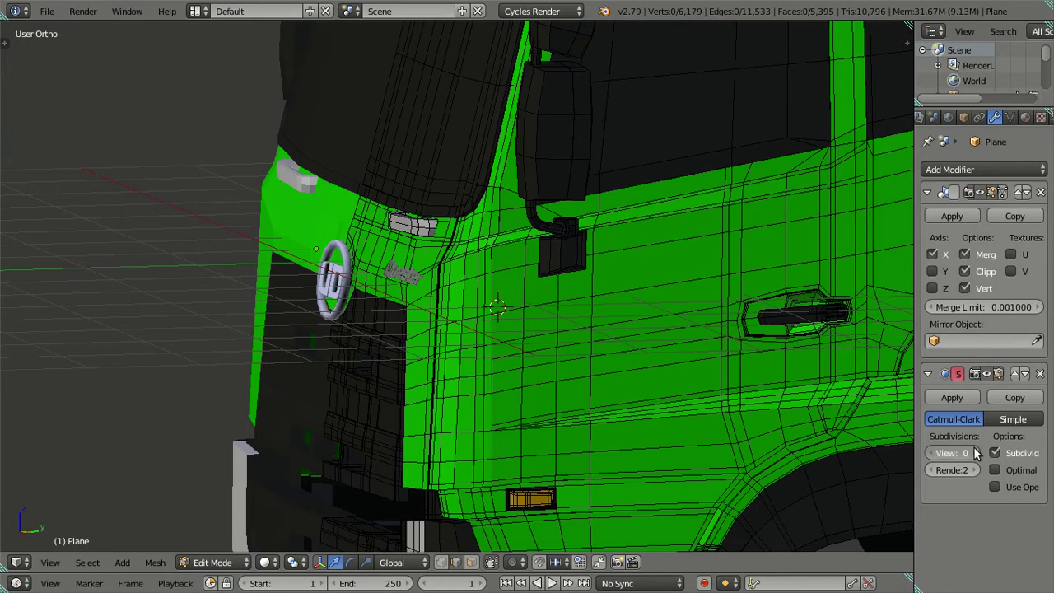
pyautogui.scroll(3)
pyautogui.hotkey('ctrl', '2')
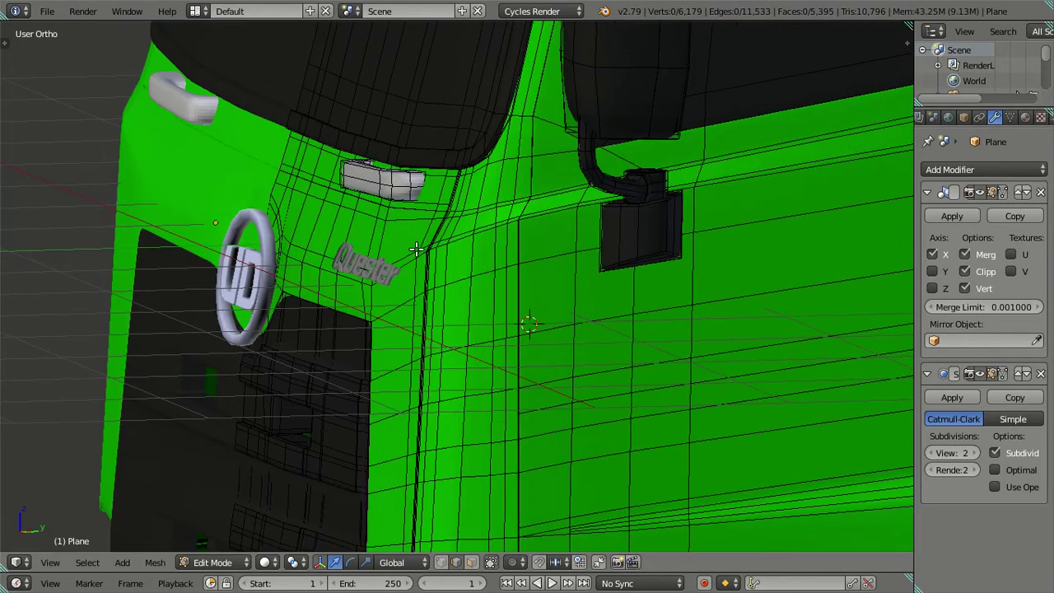
pyautogui.scroll(3)
pyautogui.scroll(3)
pyautogui.moveTo(445, 306); pyautogui.dragTo(415, 349)
# Step: Inspect the smoothed handle and UD badge from several angles in Object Mode
pyautogui.scroll(3)
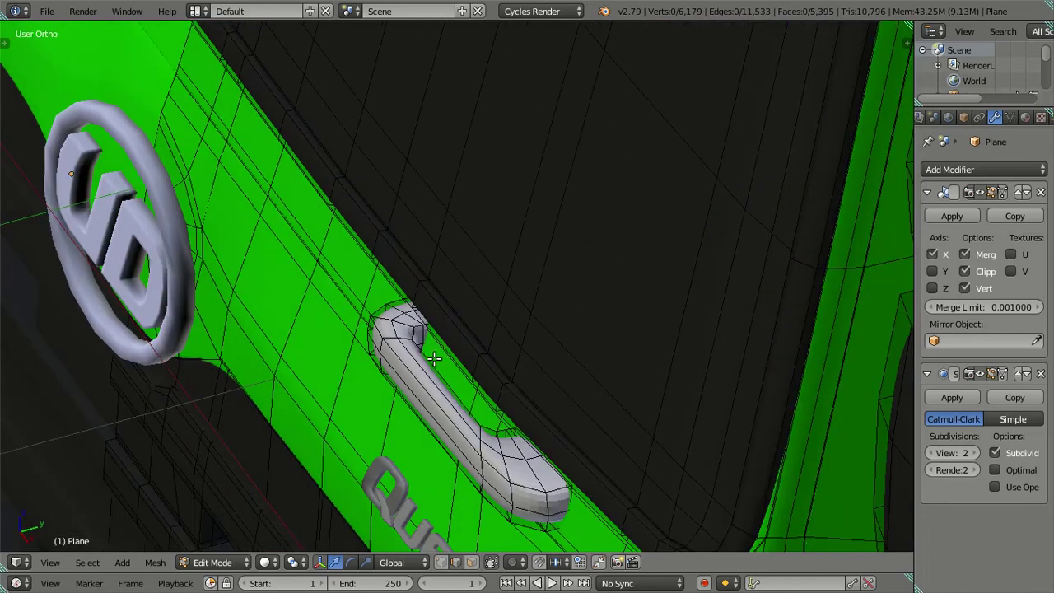
pyautogui.press('Tab')
pyautogui.scroll(-3)
pyautogui.scroll(-3)
pyautogui.moveTo(423, 345); pyautogui.dragTo(580, 283)
pyautogui.scroll(3)
pyautogui.scroll(3)
pyautogui.scroll(3)
pyautogui.moveTo(590, 322); pyautogui.dragTo(500, 370)
pyautogui.scroll(3)
pyautogui.moveTo(612, 341); pyautogui.dragTo(491, 336)
pyautogui.scroll(3)
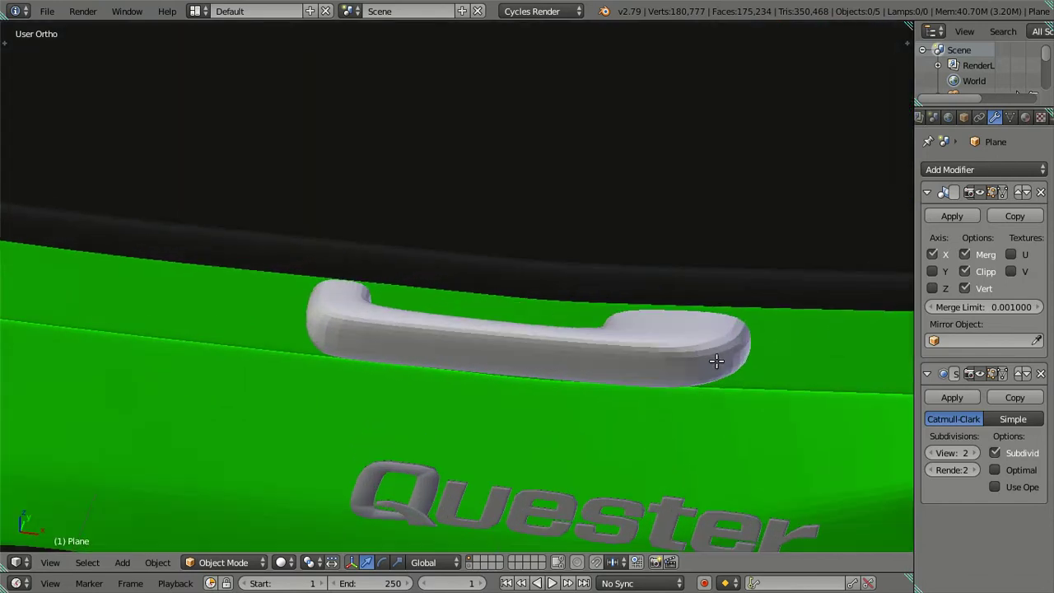
# Step: Back in Edit Mode, set the Subdivision modifier's viewport level to 0
pyautogui.press('Tab')
pyautogui.moveTo(716, 360); pyautogui.dragTo(658, 337)
pyautogui.scroll(3)
pyautogui.moveTo(522, 364); pyautogui.dragTo(524, 293)
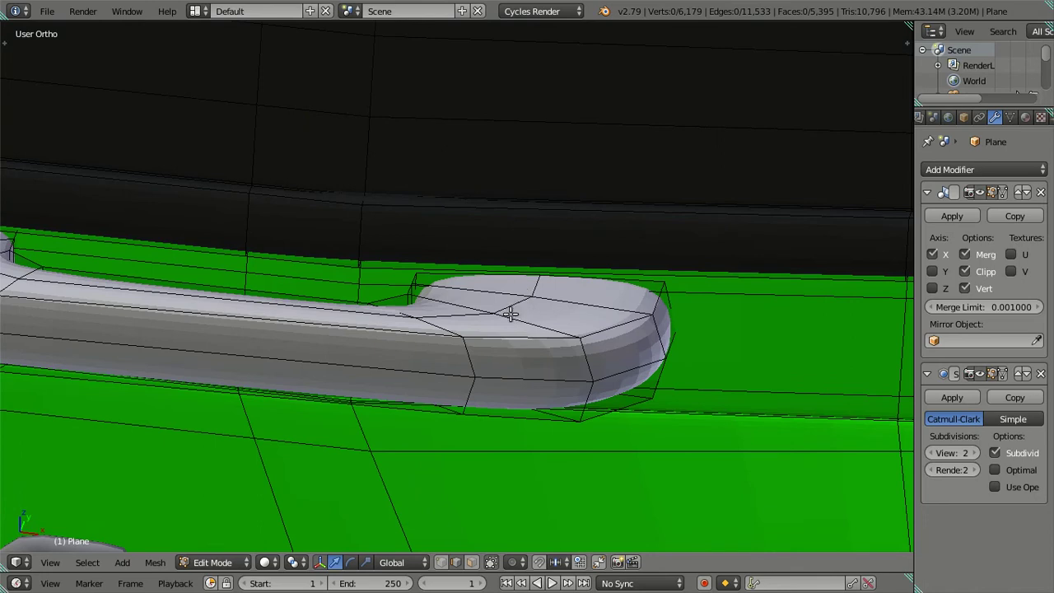
pyautogui.scroll(-3)
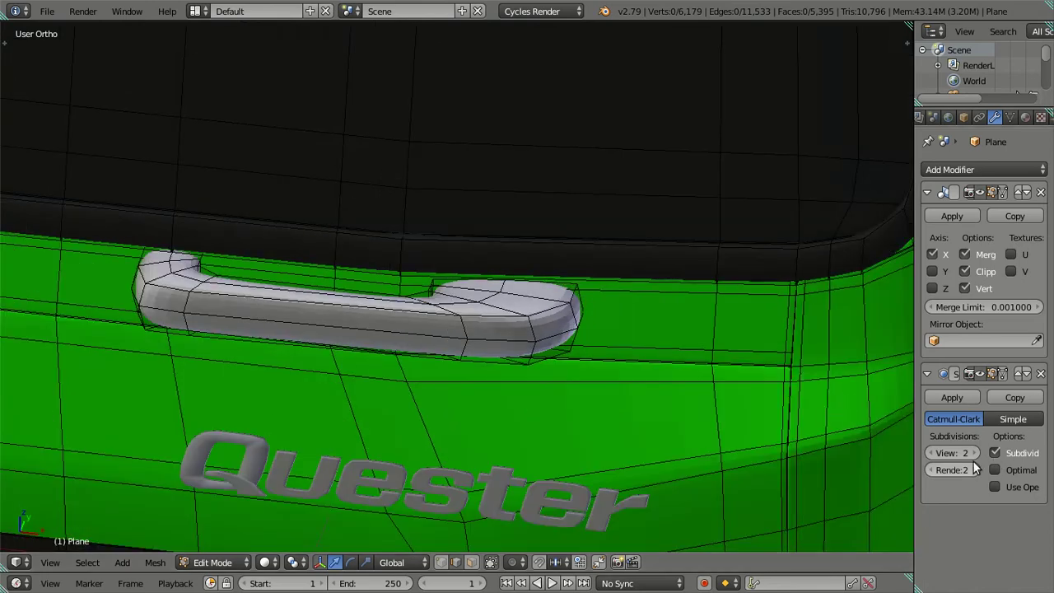
pyautogui.click(930, 457)
# Step: Zoom the front orthographic view onto the handle and enable X-ray to select hidden vertices
pyautogui.scroll(3)
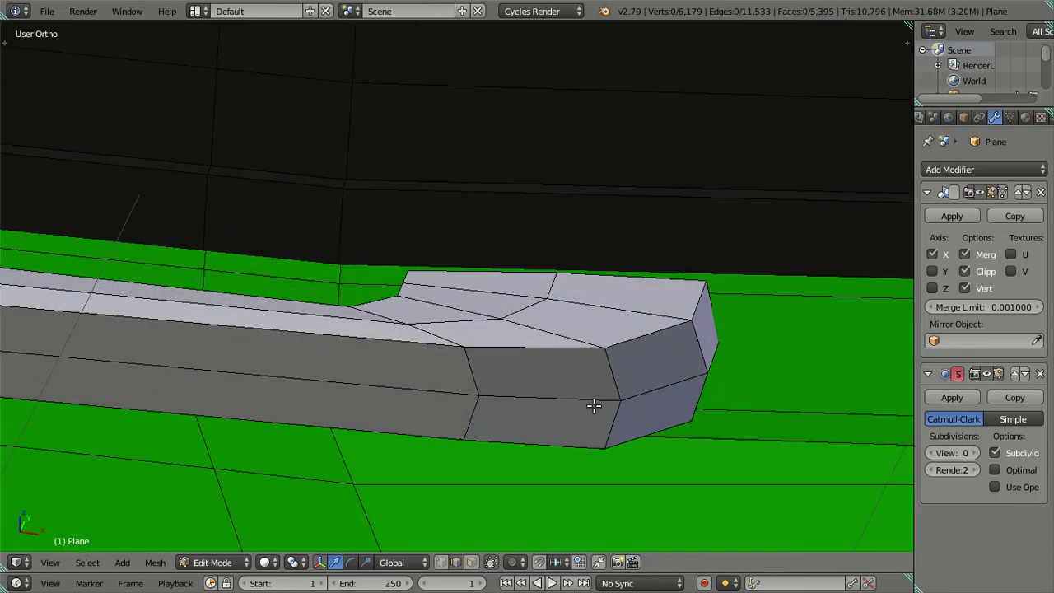
pyautogui.press('KP_1')
pyautogui.scroll(-3)
pyautogui.moveTo(549, 283); pyautogui.dragTo(558, 306)
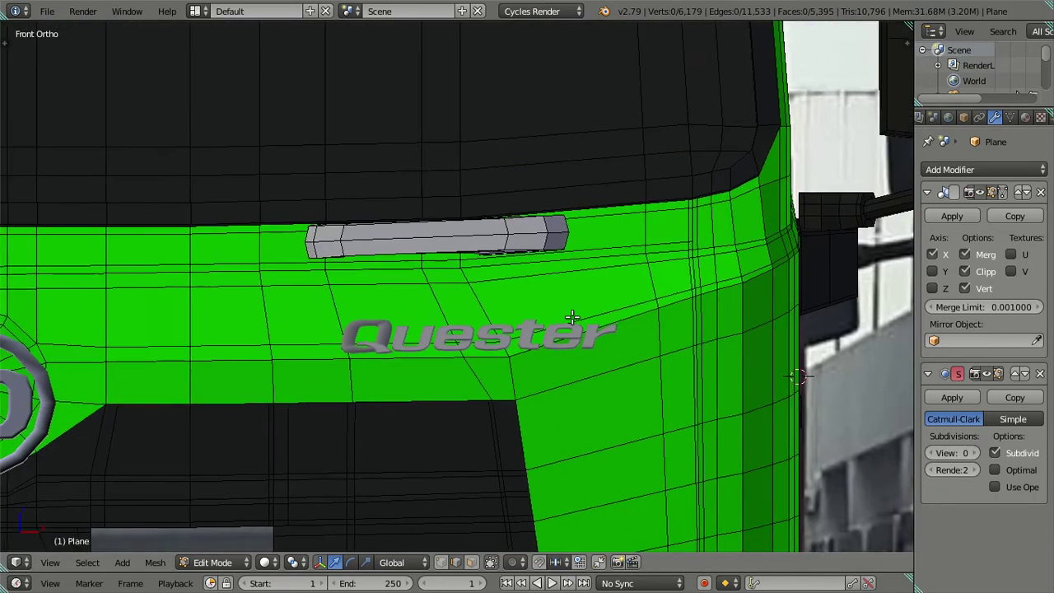
pyautogui.scroll(3)
pyautogui.scroll(3)
pyautogui.scroll(3)
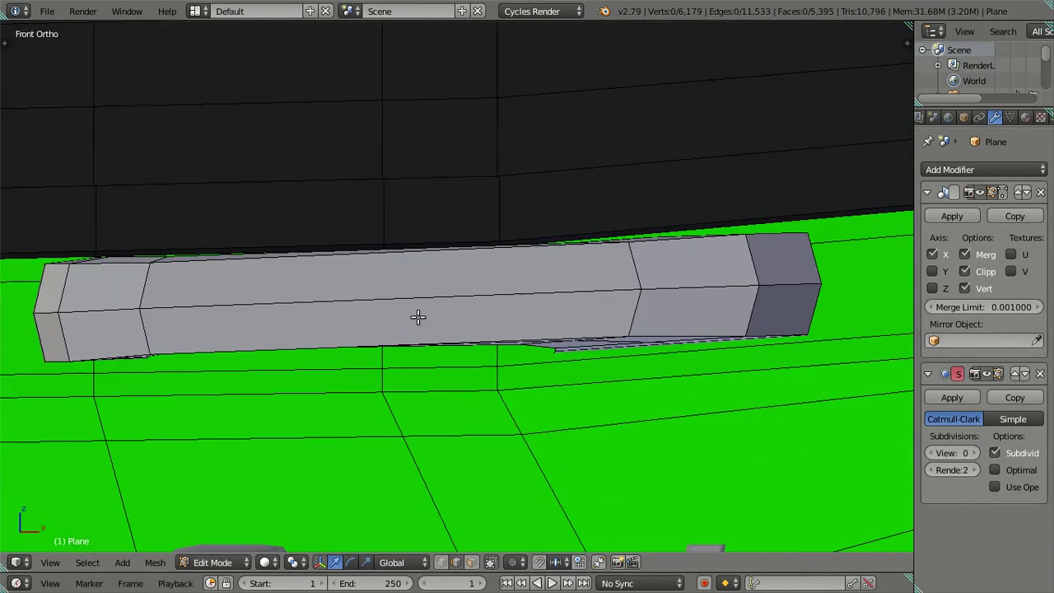
pyautogui.click(471, 562)
# Step: Nudge the handle's right face loop vertically by -0.0043, then return to Object Mode
pyautogui.click(349, 284)
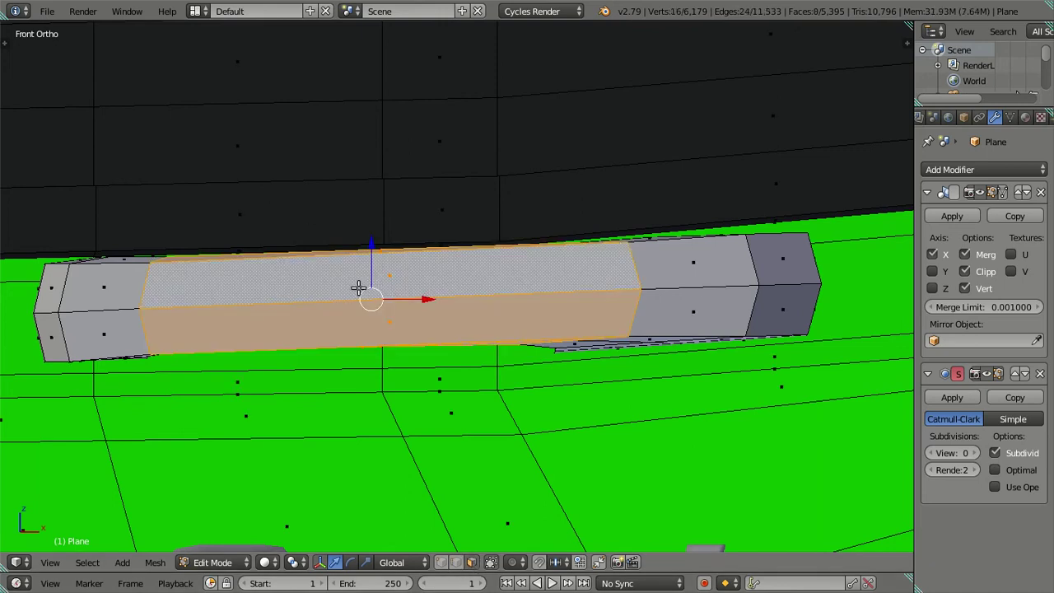
pyautogui.press('g')
pyautogui.press('z')
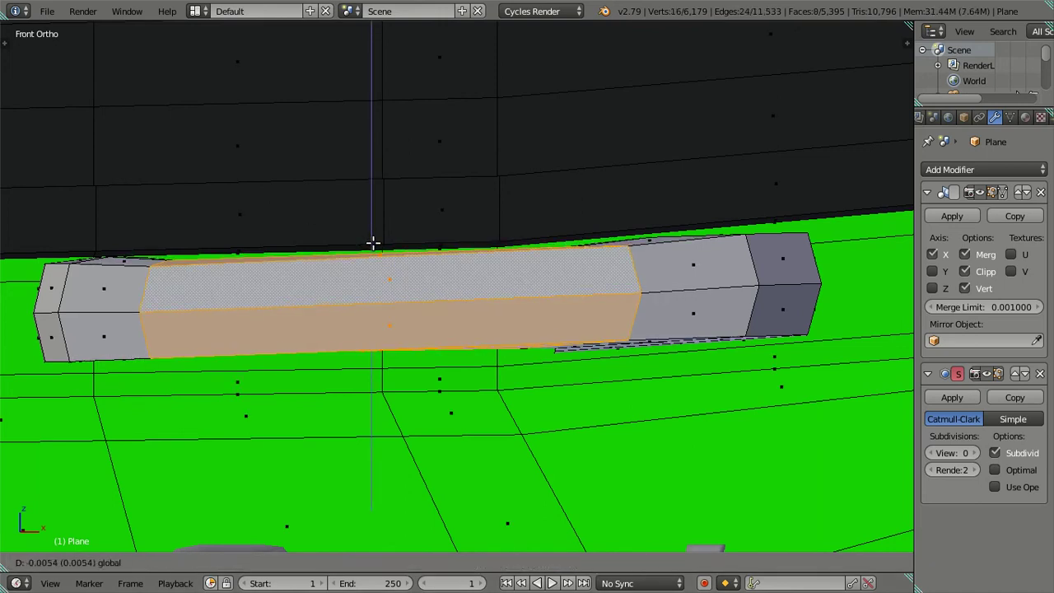
pyautogui.rightClick(373, 243)
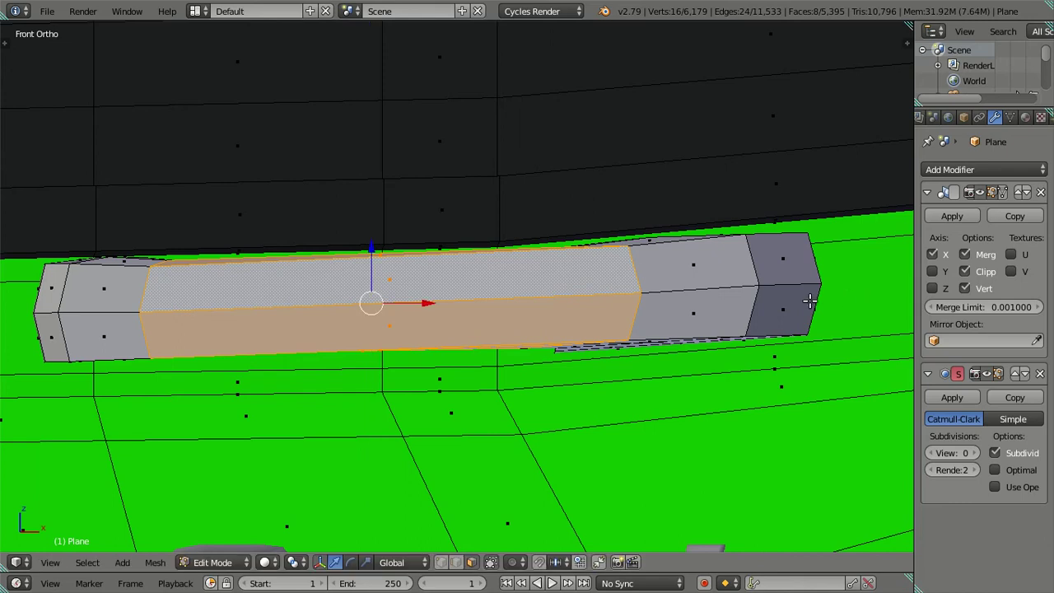
pyautogui.click(687, 276)
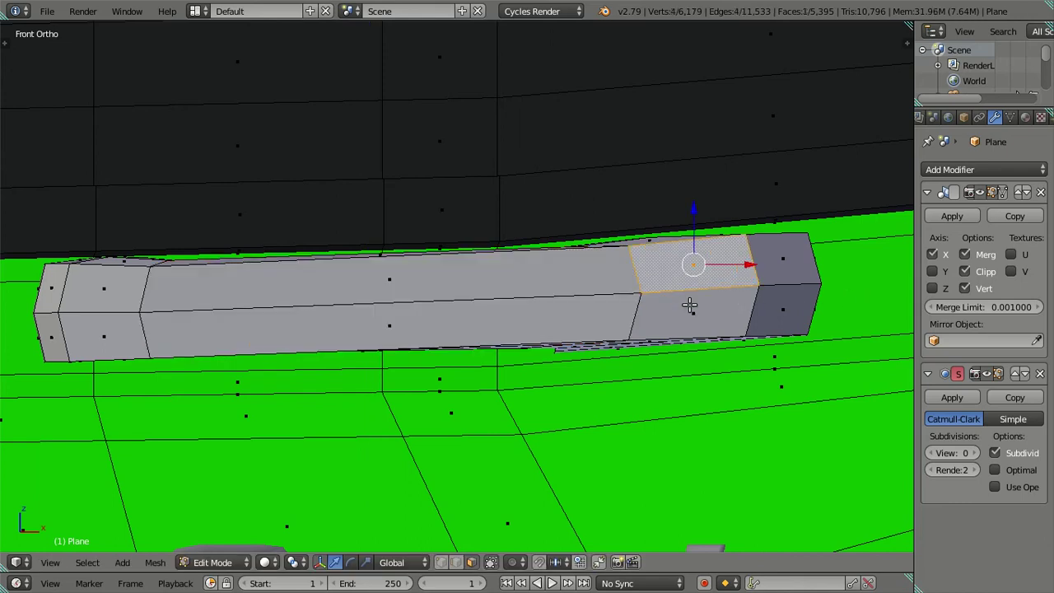
pyautogui.click(689, 303)
pyautogui.press('g')
pyautogui.press('z')
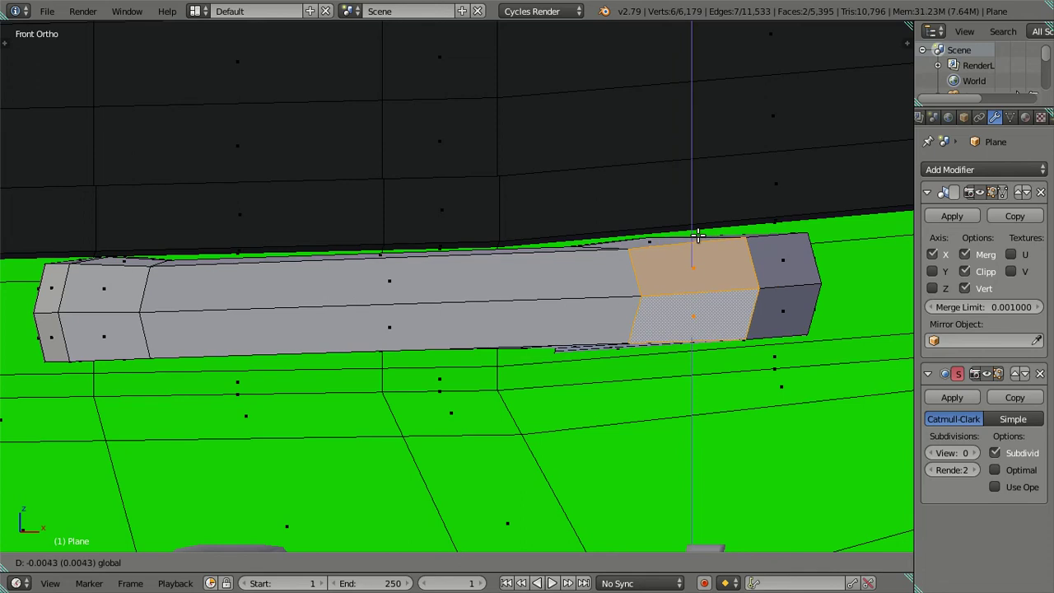
pyautogui.click(698, 236)
pyautogui.press('a')
pyautogui.press('Tab')
# Step: Orbit and zoom around the cab to inspect both windshield handles
pyautogui.scroll(-3)
pyautogui.moveTo(633, 301); pyautogui.dragTo(490, 325)
pyautogui.scroll(-3)
pyautogui.scroll(3)
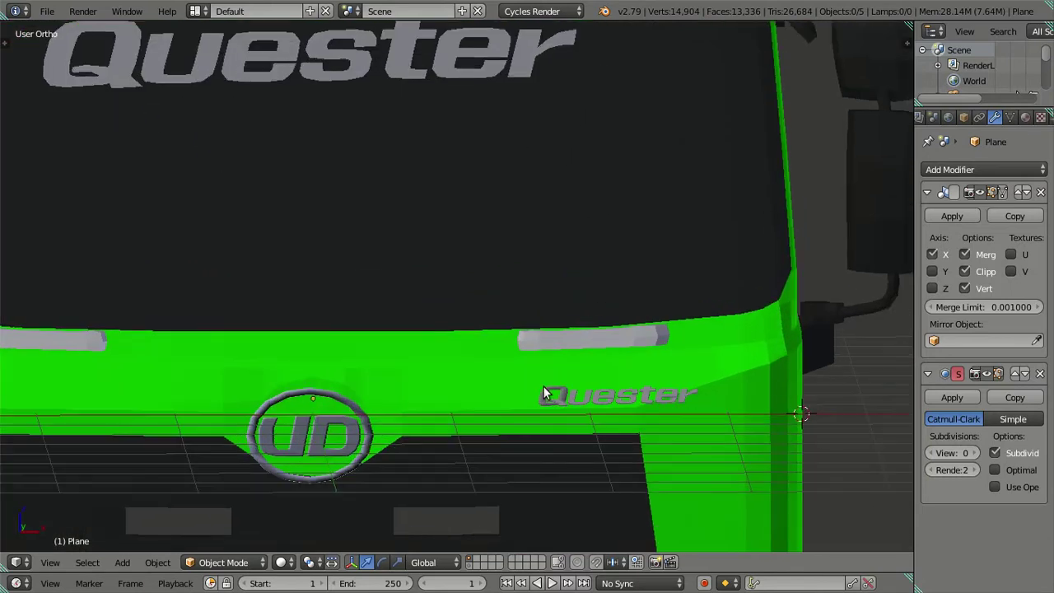
pyautogui.scroll(3)
# Step: Assign the dark Material.002 to the windshield bar and save the file, overwriting it
pyautogui.press('Tab')
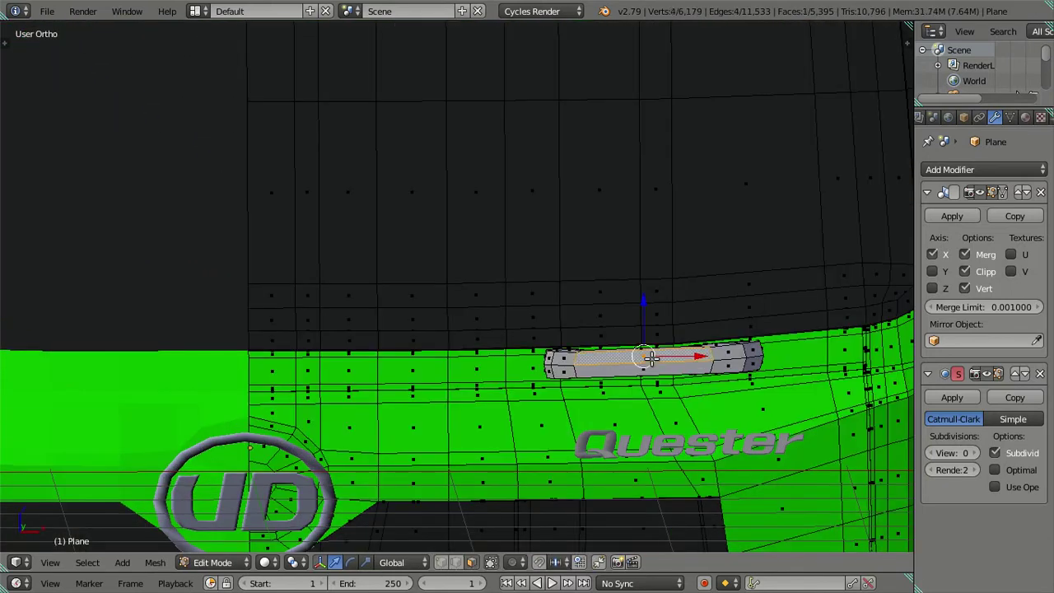
pyautogui.press('l')
pyautogui.click(1025, 118)
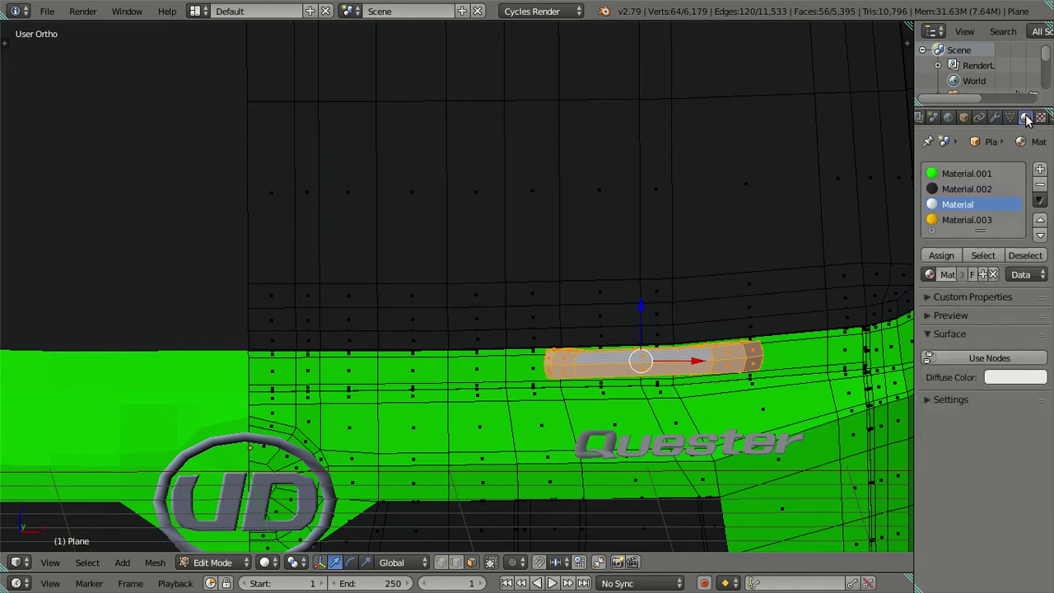
pyautogui.click(964, 189)
pyautogui.click(941, 255)
pyautogui.press('a')
pyautogui.hotkey('ctrl', 's')
pyautogui.click(632, 242)
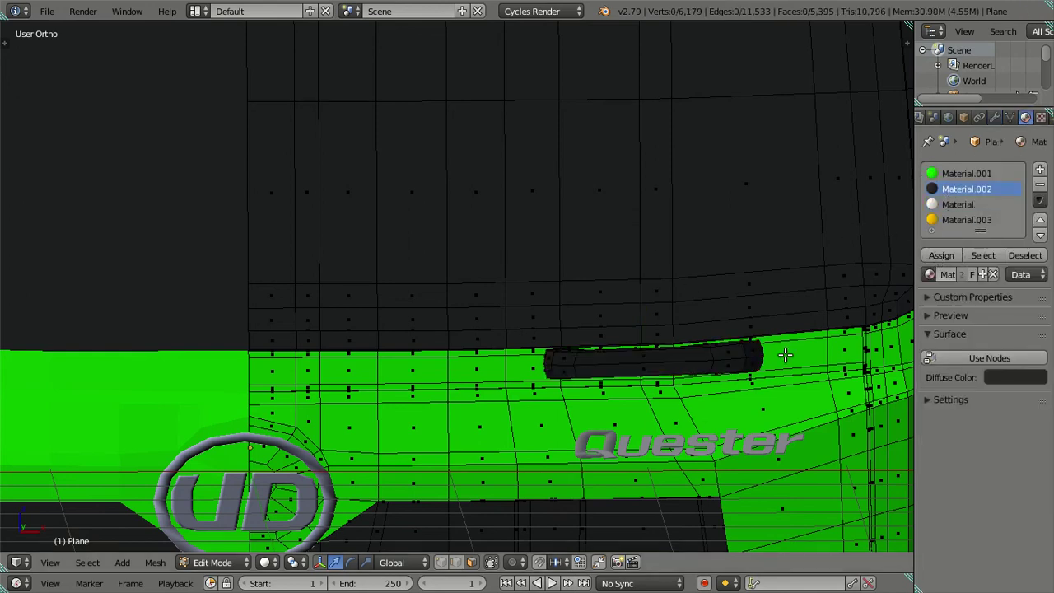
# Step: Set the Subdivision modifier's viewport level to 2 to preview the smoothed cab
pyautogui.press('Tab')
pyautogui.scroll(-3)
pyautogui.moveTo(744, 343); pyautogui.dragTo(620, 335)
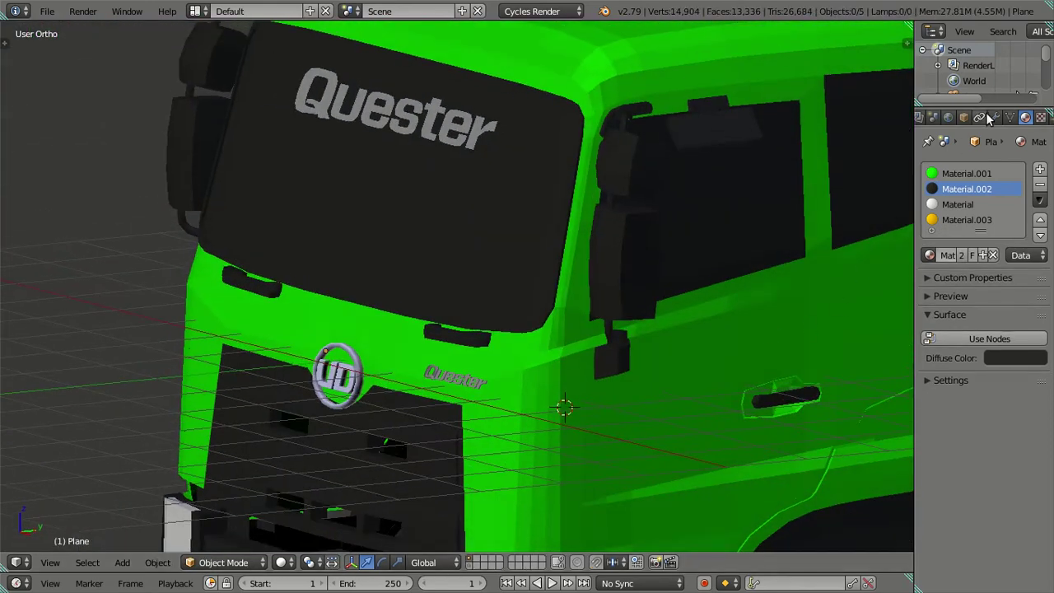
pyautogui.click(995, 118)
pyautogui.click(969, 453)
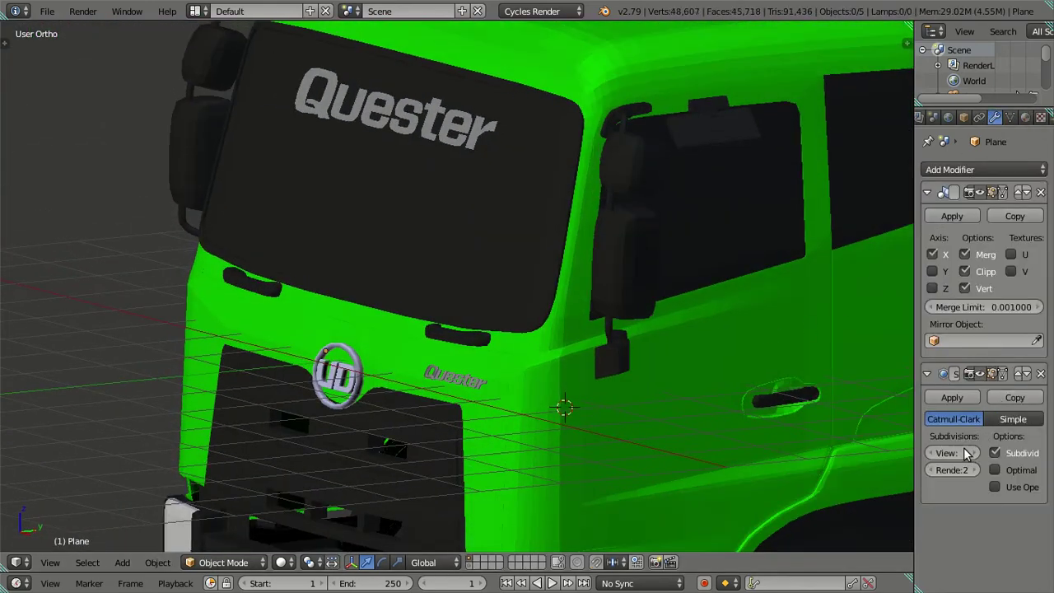
pyautogui.hotkey('ctrl', '2')
pyautogui.moveTo(590, 349); pyautogui.dragTo(660, 299)
# Step: Select the whole dark bar and lower it along the Z axis
pyautogui.scroll(3)
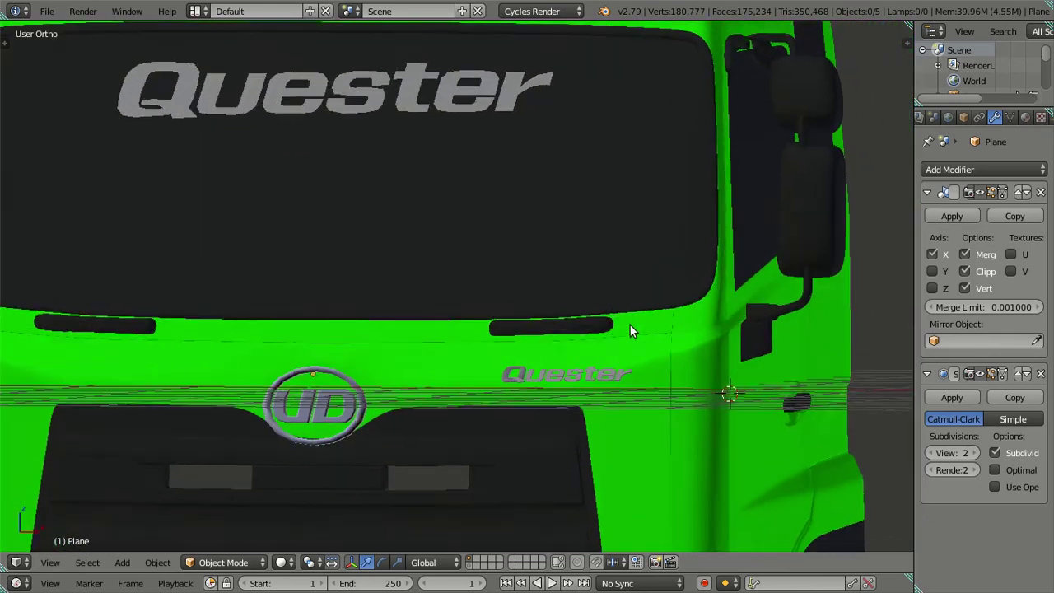
pyautogui.scroll(3)
pyautogui.scroll(3)
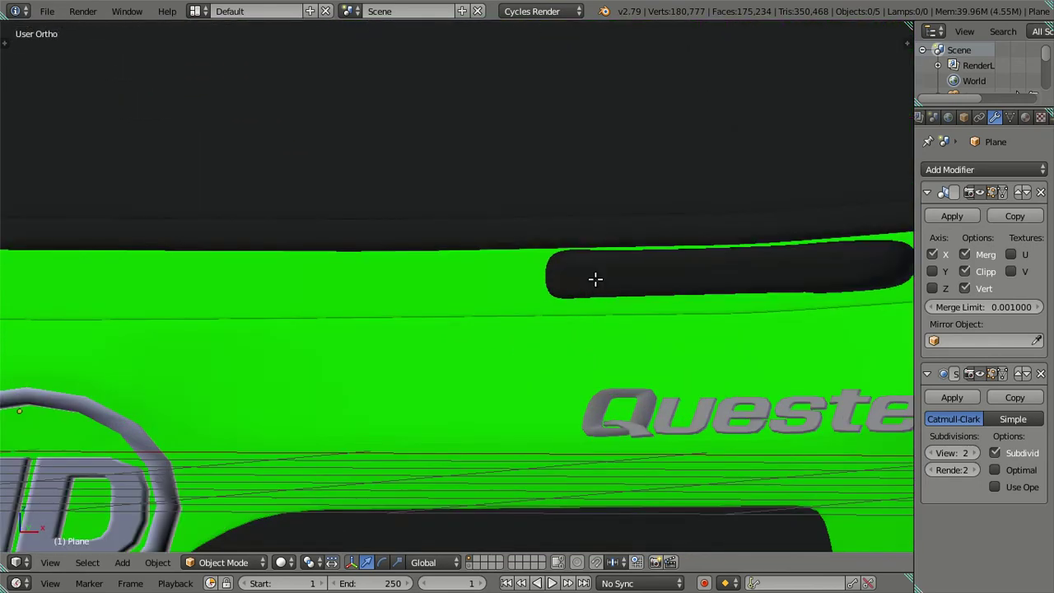
pyautogui.press('Tab')
pyautogui.rightClick(595, 280)
pyautogui.moveTo(595, 280); pyautogui.dragTo(498, 319)
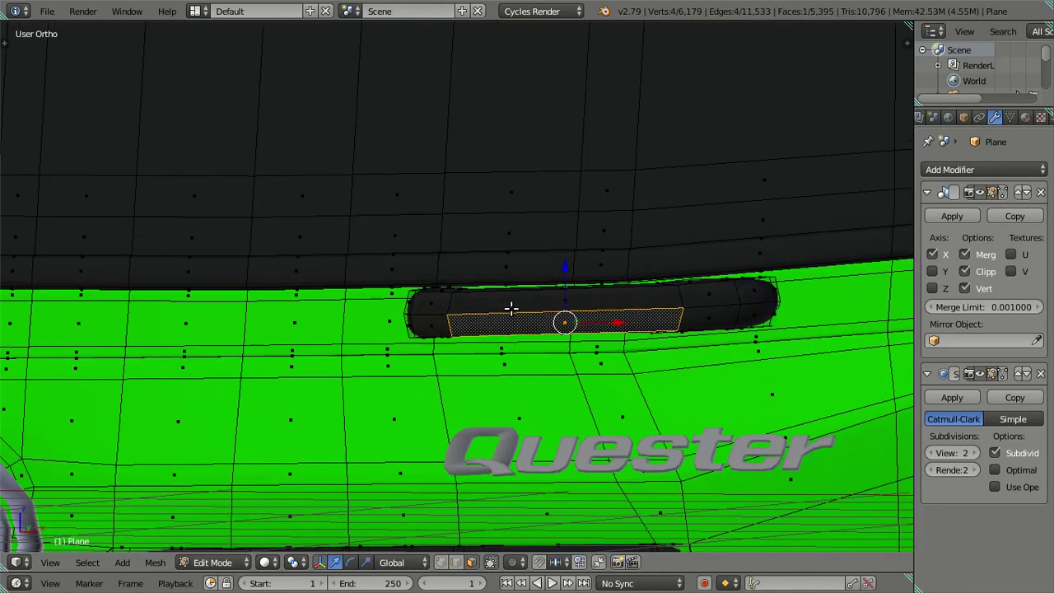
pyautogui.hotkey('ctrl', 'l')
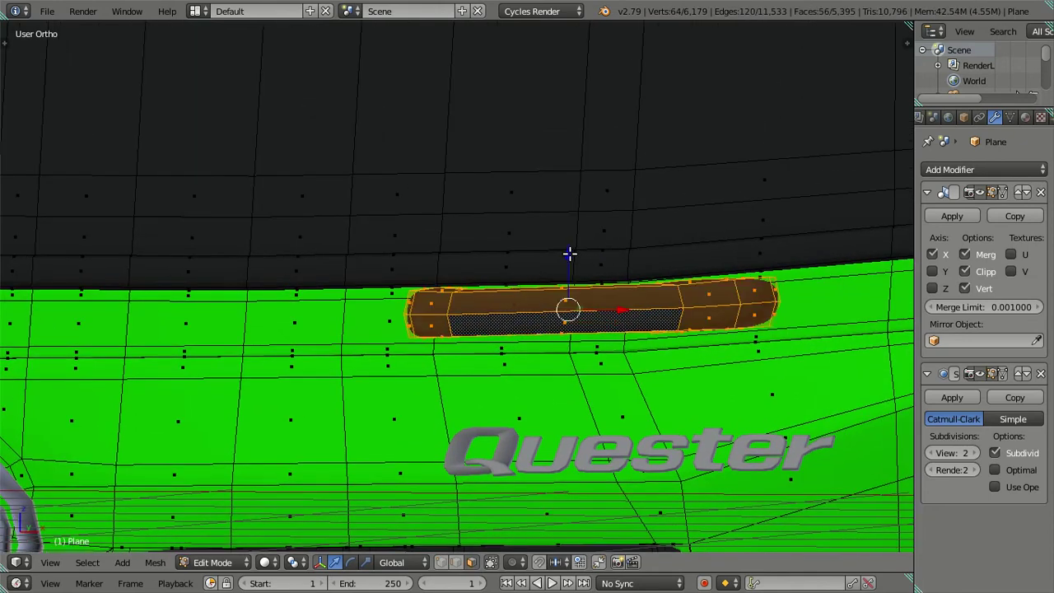
pyautogui.press('g')
pyautogui.press('z')
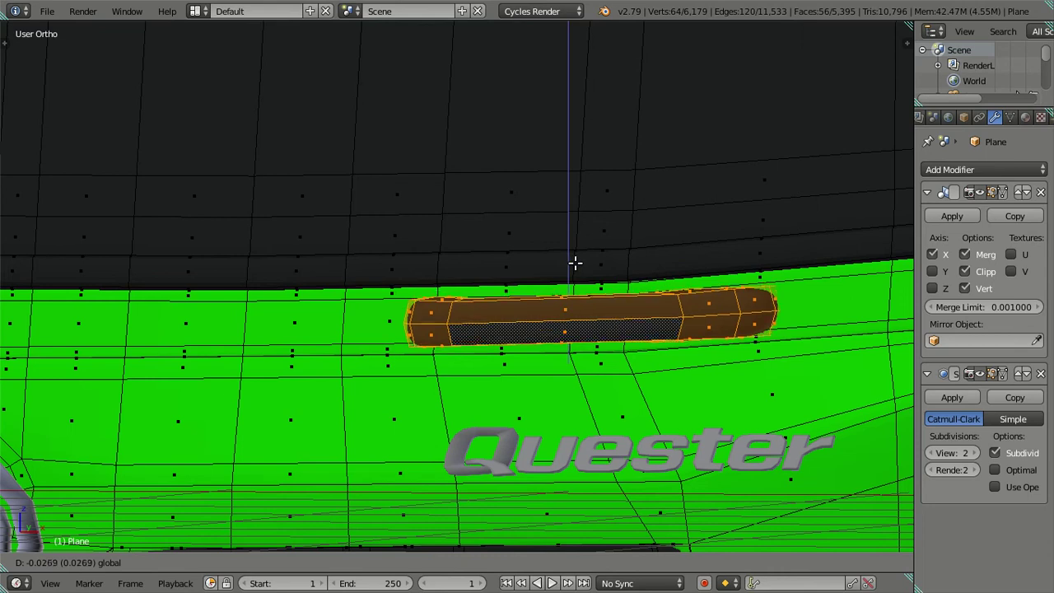
pyautogui.click(575, 262)
# Step: Rotate the bar slightly in front view so it follows the cab surface
pyautogui.press('KP_1')
pyautogui.moveTo(628, 254); pyautogui.dragTo(505, 281)
pyautogui.scroll(3)
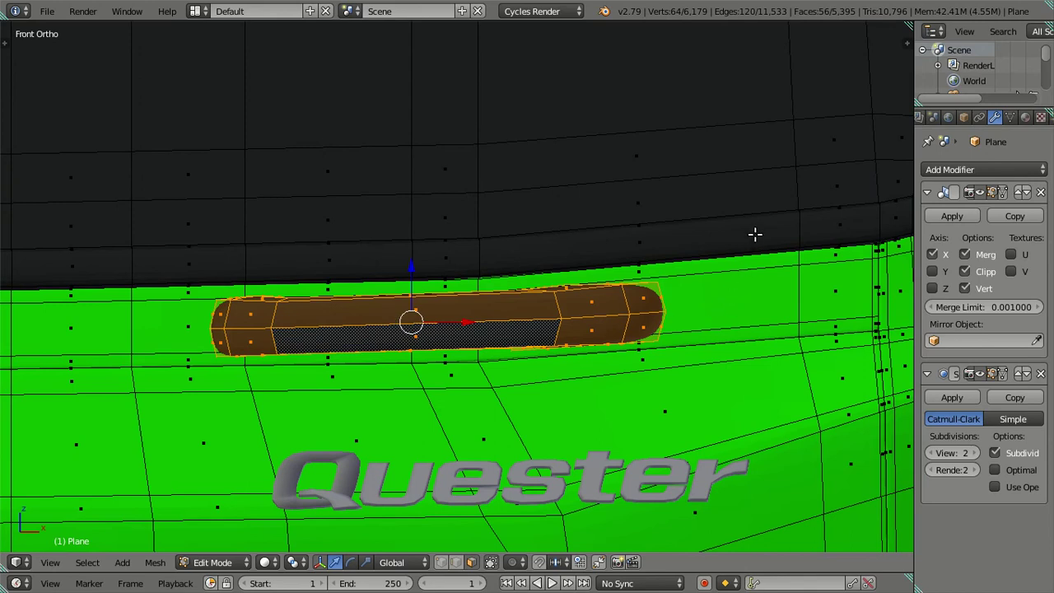
pyautogui.press('r')
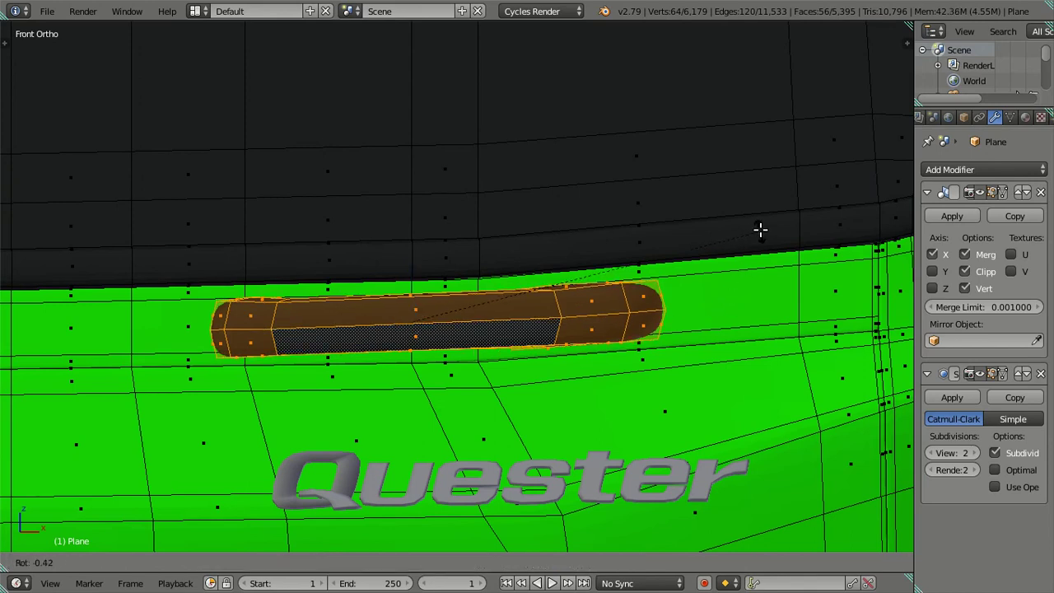
pyautogui.click(759, 229)
pyautogui.scroll(-3)
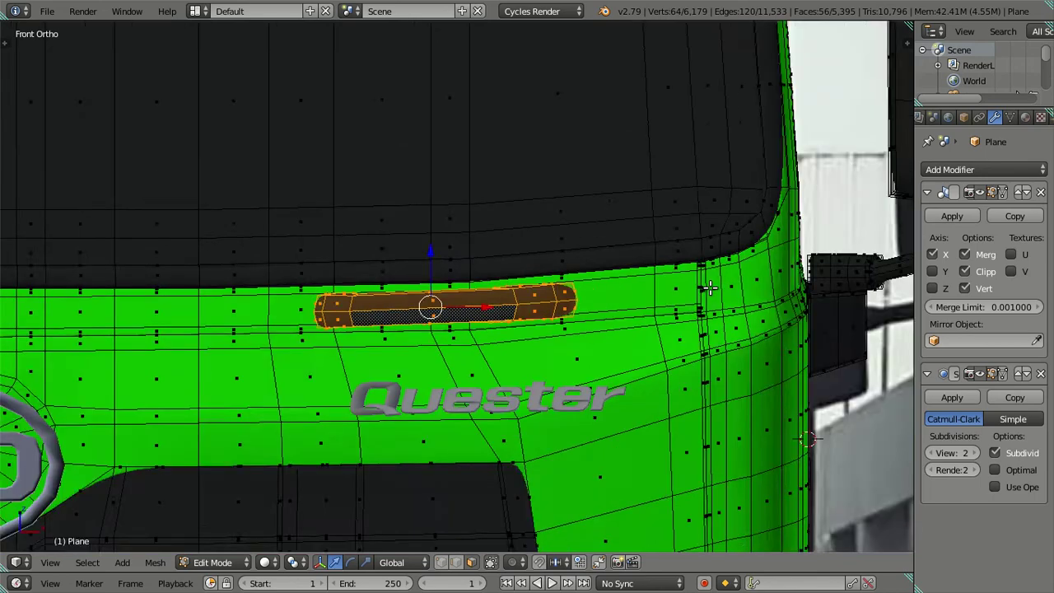
pyautogui.scroll(-3)
pyautogui.press('a')
pyautogui.press('z')
pyautogui.press('z')
pyautogui.moveTo(653, 320); pyautogui.dragTo(534, 371)
pyautogui.press('Tab')
# Step: Reselect the whole bar and raise it slightly to sit against the cab
pyautogui.moveTo(825, 421); pyautogui.dragTo(371, 338)
pyautogui.scroll(3)
pyautogui.scroll(3)
pyautogui.scroll(3)
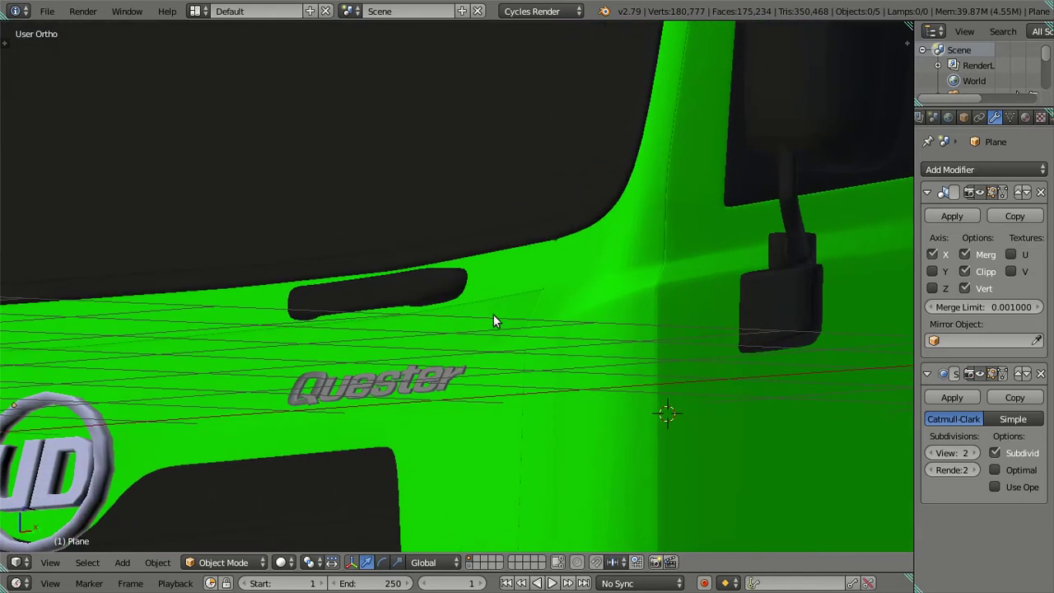
pyautogui.scroll(3)
pyautogui.press('Tab')
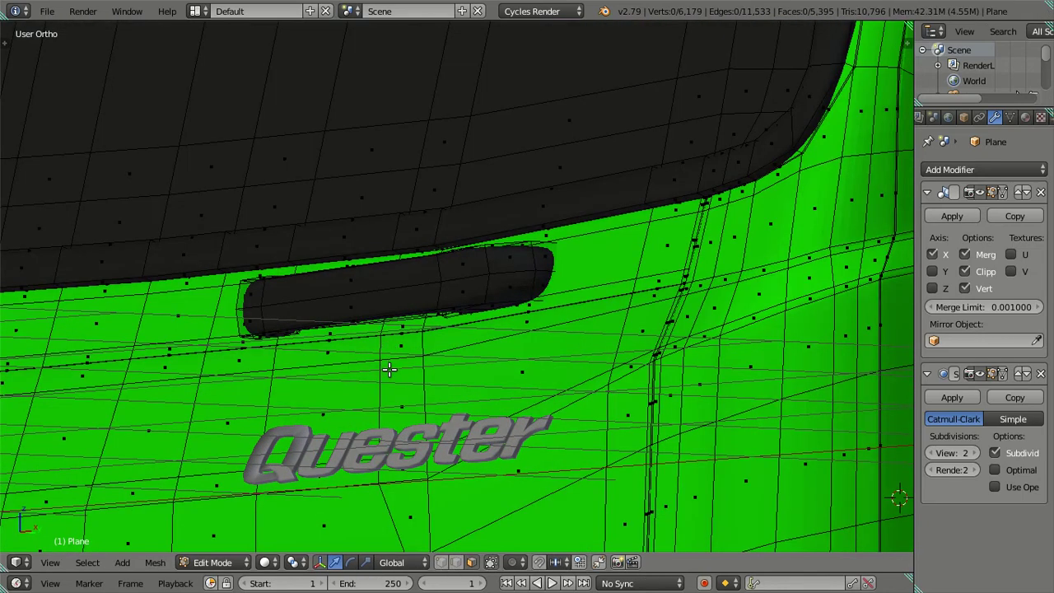
pyautogui.moveTo(390, 370); pyautogui.dragTo(388, 370)
pyautogui.scroll(3)
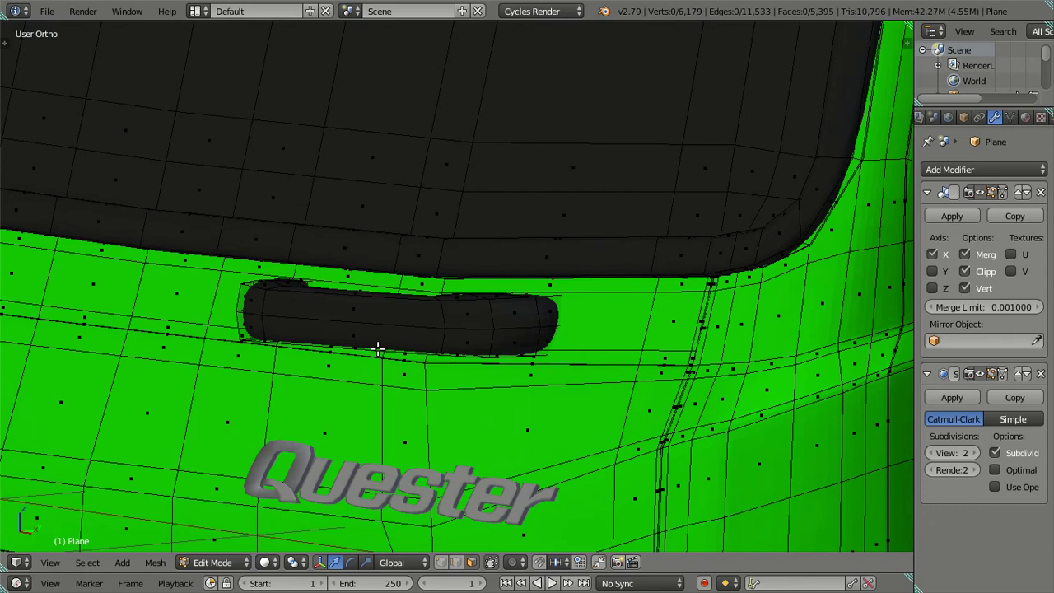
pyautogui.press('l')
pyautogui.scroll(3)
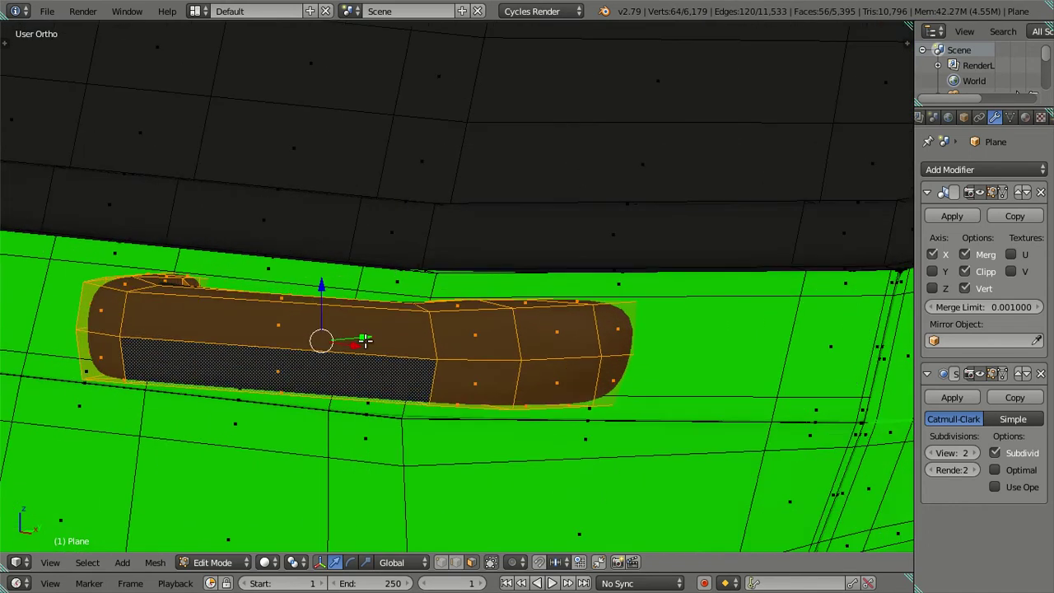
pyautogui.moveTo(322, 287); pyautogui.dragTo(321, 285)
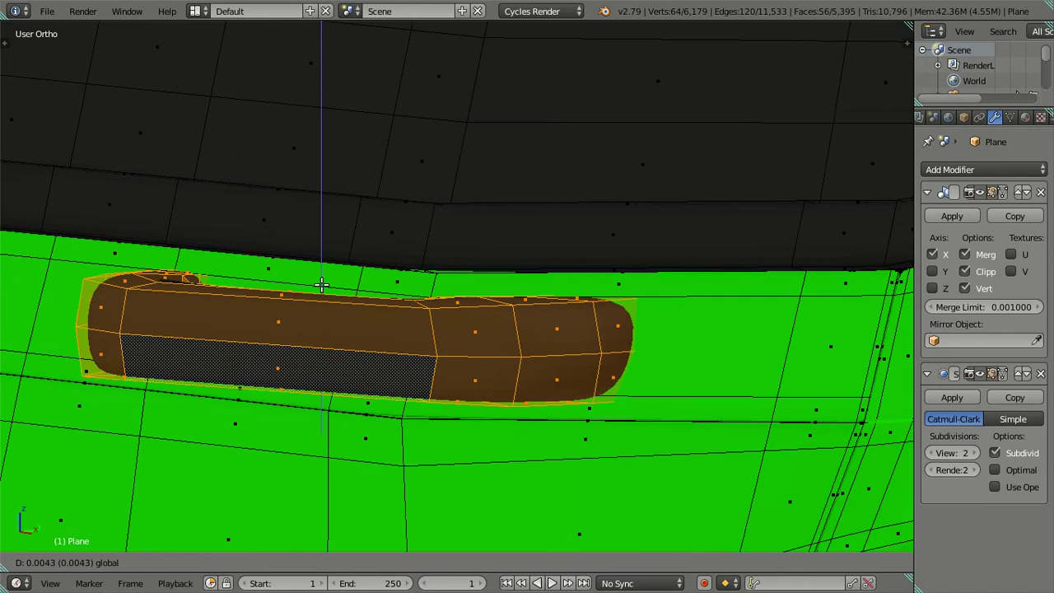
pyautogui.moveTo(321, 285); pyautogui.dragTo(321, 285)
# Step: Set the Subdivision viewport level back to 0 and return to Object Mode
pyautogui.click(932, 452)
pyautogui.scroll(-3)
pyautogui.press('a')
pyautogui.moveTo(470, 341); pyautogui.dragTo(519, 330)
pyautogui.press('Tab')
pyautogui.scroll(3)
pyautogui.scroll(-3)
# Step: View the cab front in X-ray front view over the orange truck reference
pyautogui.scroll(3)
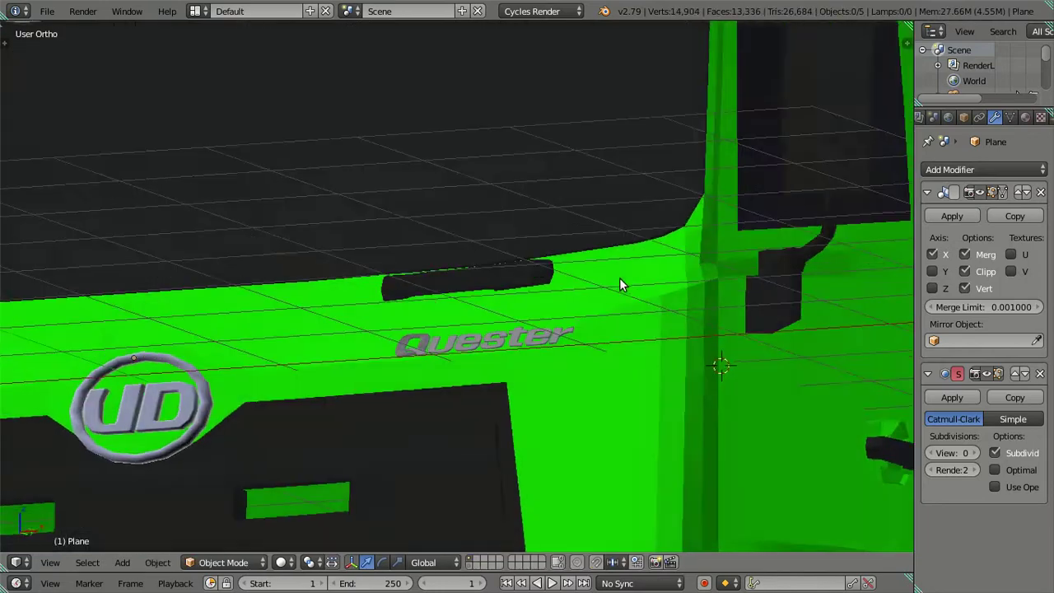
pyautogui.moveTo(619, 280); pyautogui.dragTo(551, 280)
pyautogui.moveTo(310, 168); pyautogui.dragTo(369, 244)
pyautogui.scroll(3)
pyautogui.press('KP_1')
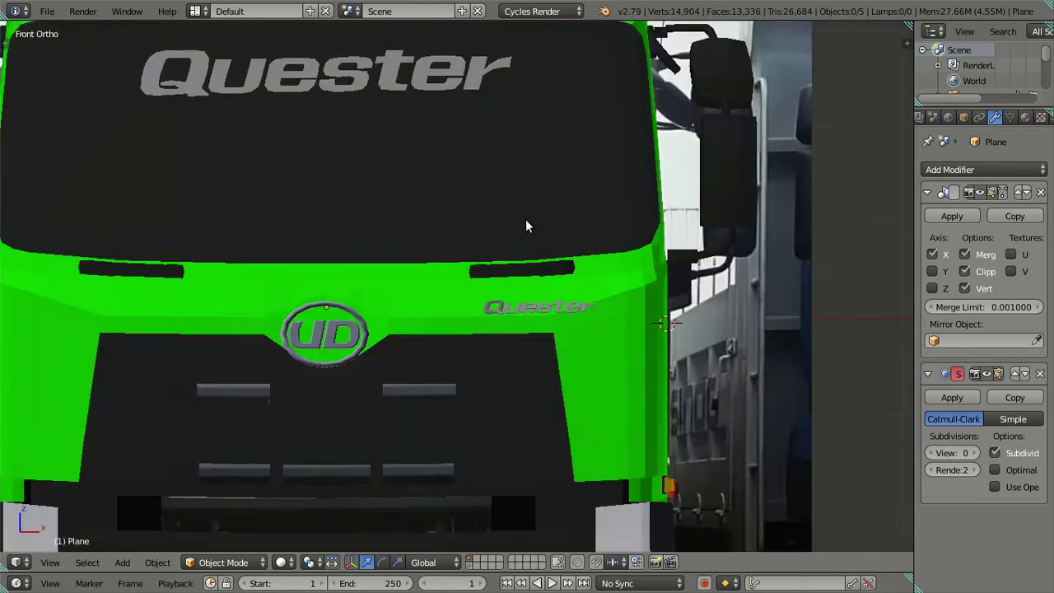
pyautogui.press('z')
pyautogui.scroll(3)
pyautogui.scroll(3)
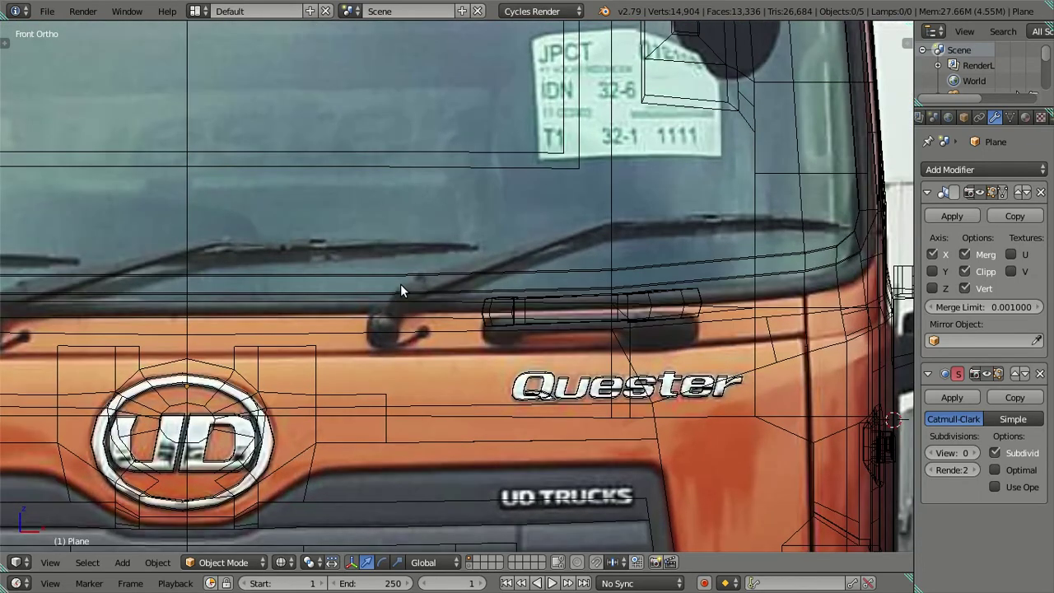
pyautogui.scroll(-3)
# Step: Take Blender out of fullscreen with Window > Toggle Window Fullscreen
pyautogui.click(126, 11)
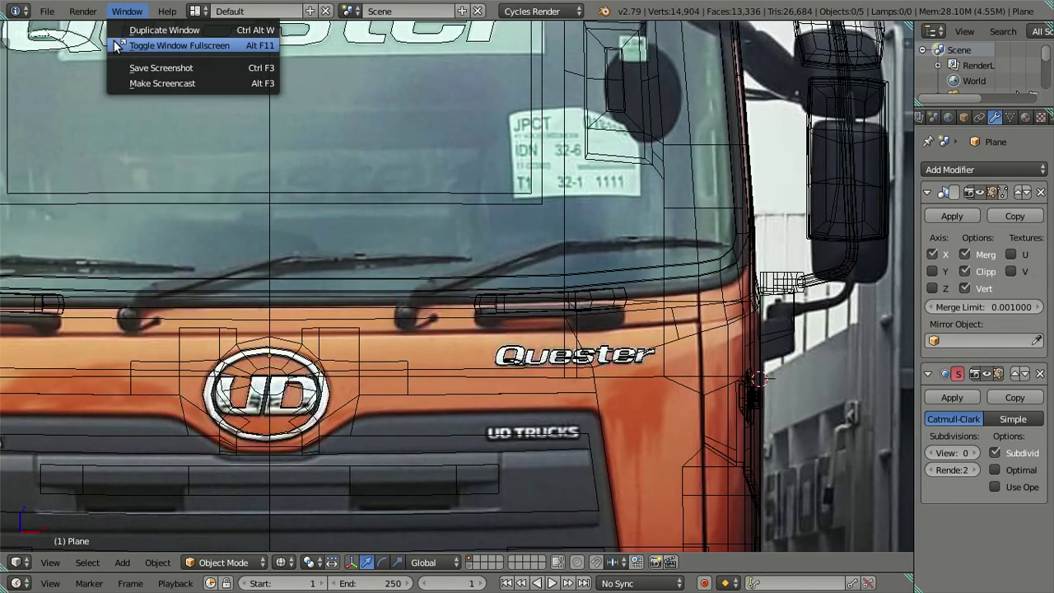
pyautogui.click(125, 11)
pyautogui.click(138, 46)
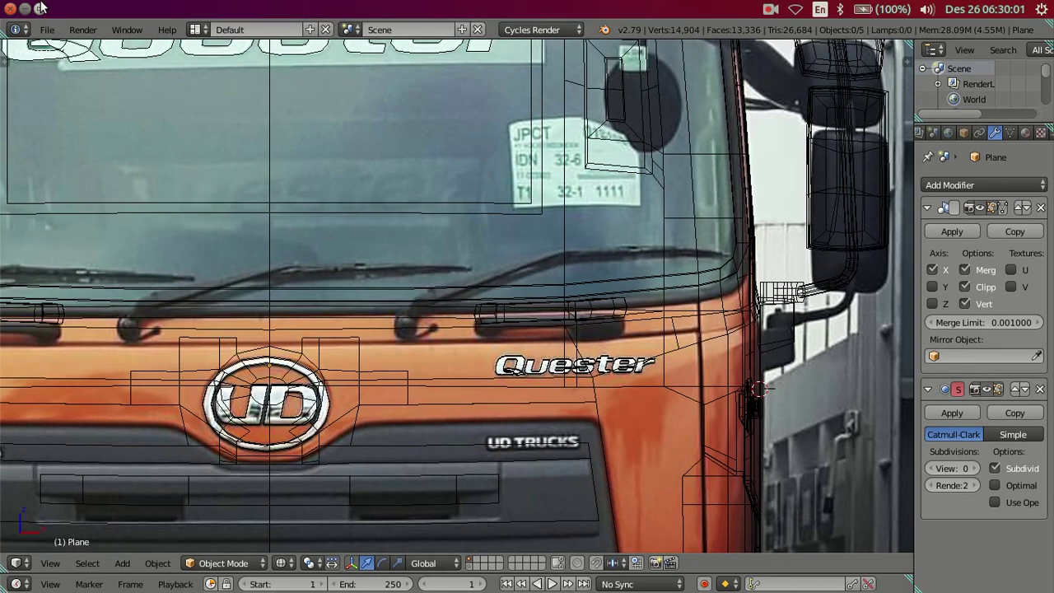
# Step: Minimize Blender, open the desktop truck reference JPG, and zoom onto the cab's UD badge
pyautogui.click(26, 10)
pyautogui.click(303, 345)
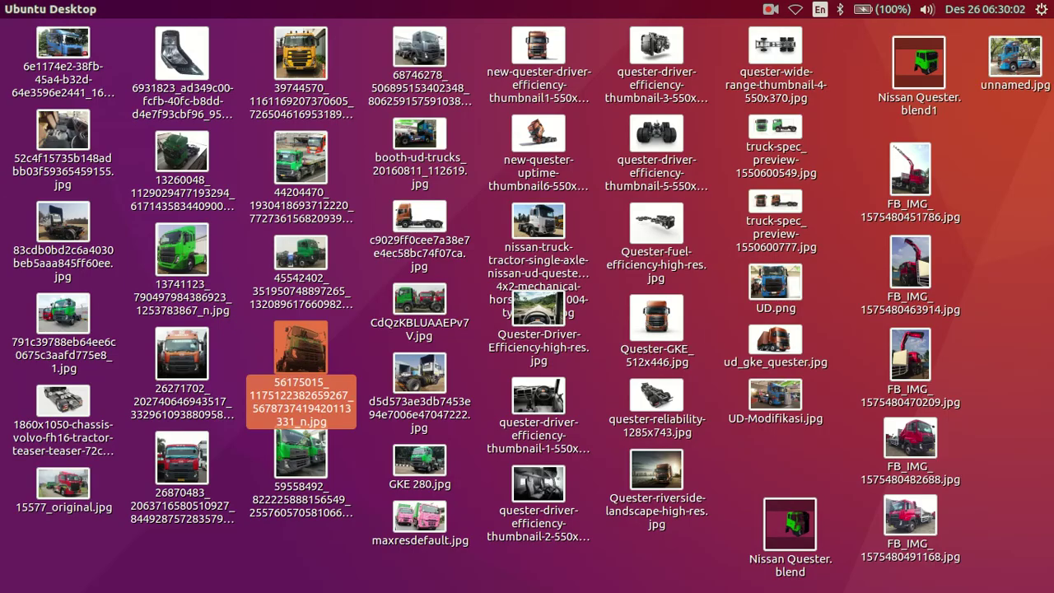
pyautogui.doubleClick(302, 345)
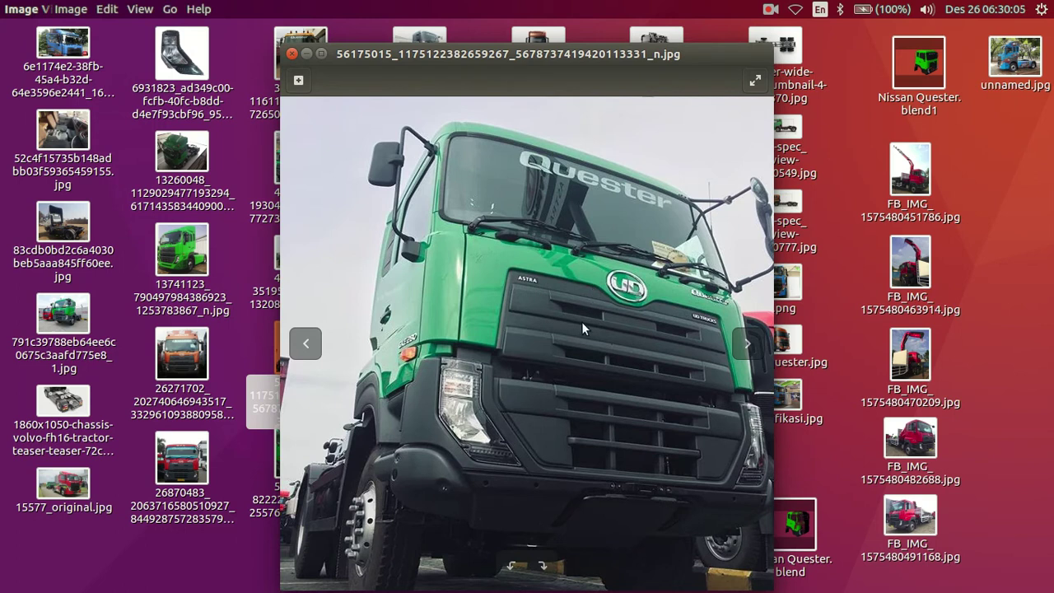
pyautogui.scroll(3)
pyautogui.scroll(3)
pyautogui.moveTo(608, 265); pyautogui.dragTo(487, 343)
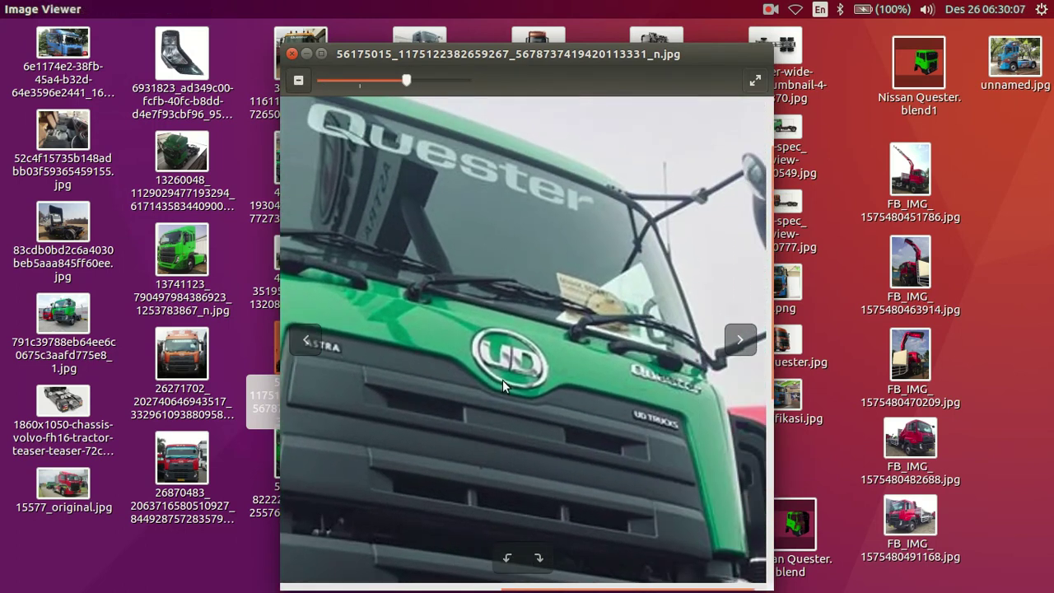
pyautogui.scroll(3)
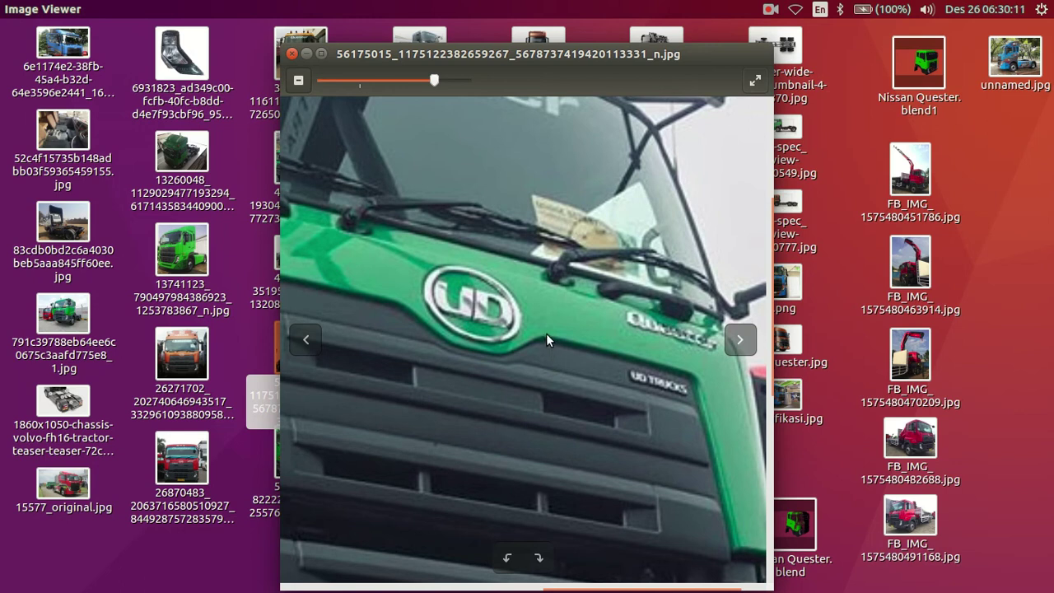
pyautogui.scroll(3)
pyautogui.scroll(3)
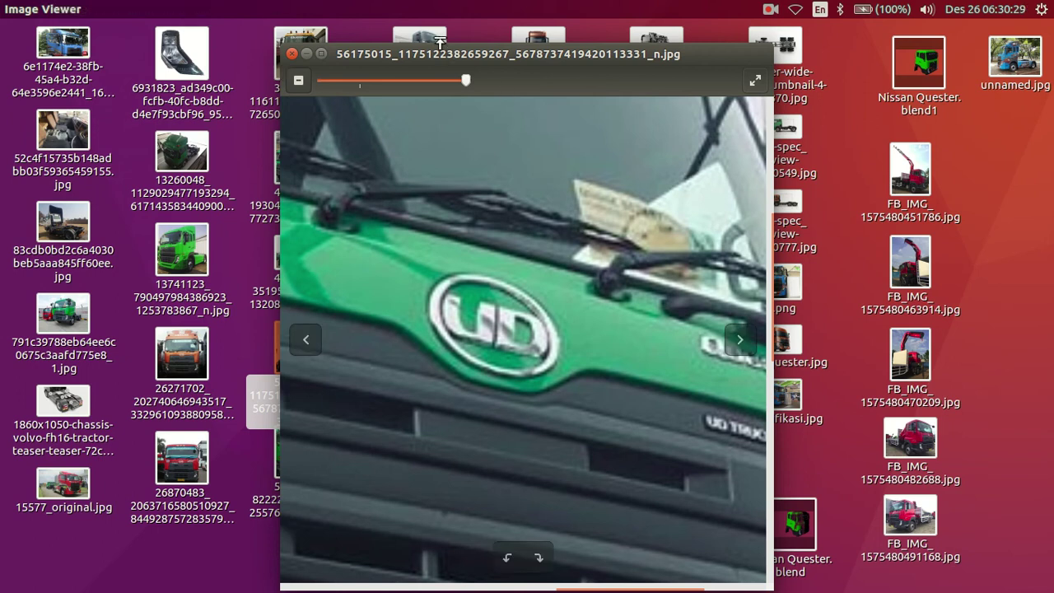
# Step: Close the grille close-up and open the first green truck photo, zoomed in
pyautogui.click(290, 54)
pyautogui.click(193, 268)
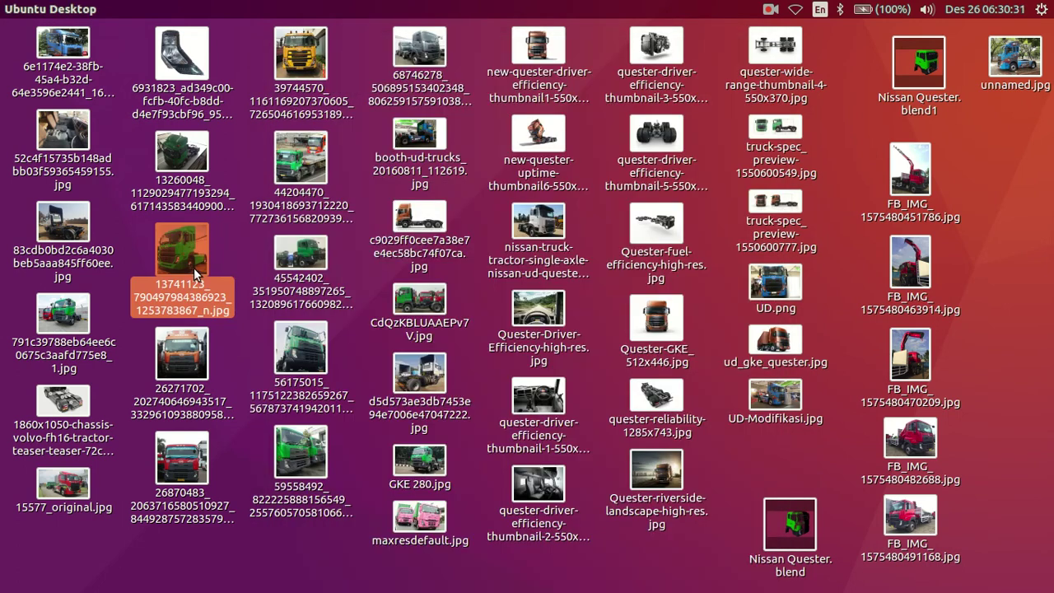
pyautogui.doubleClick(202, 264)
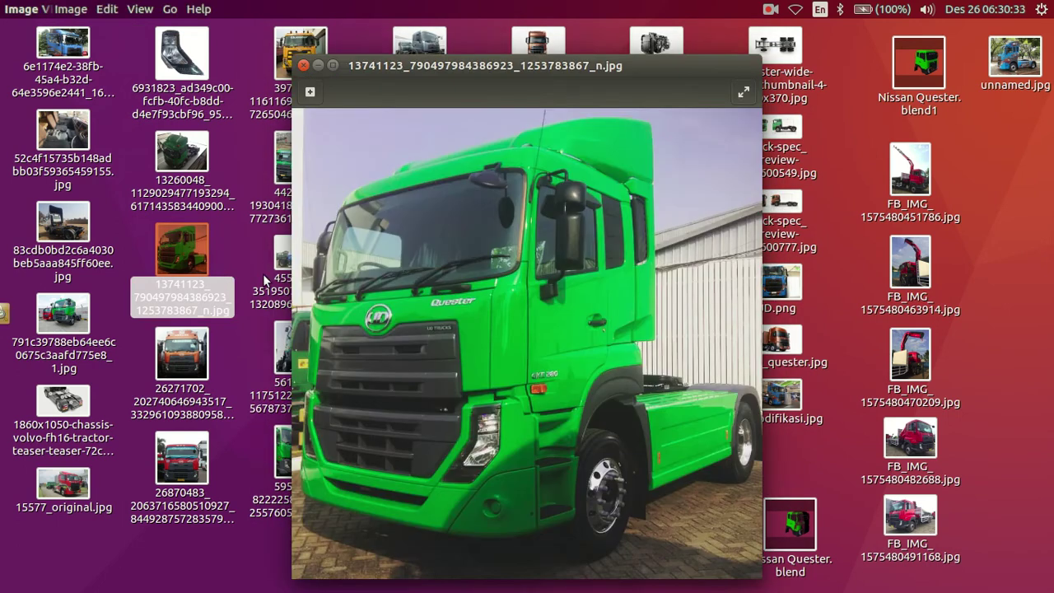
pyautogui.scroll(3)
pyautogui.scroll(3)
pyautogui.scroll(3)
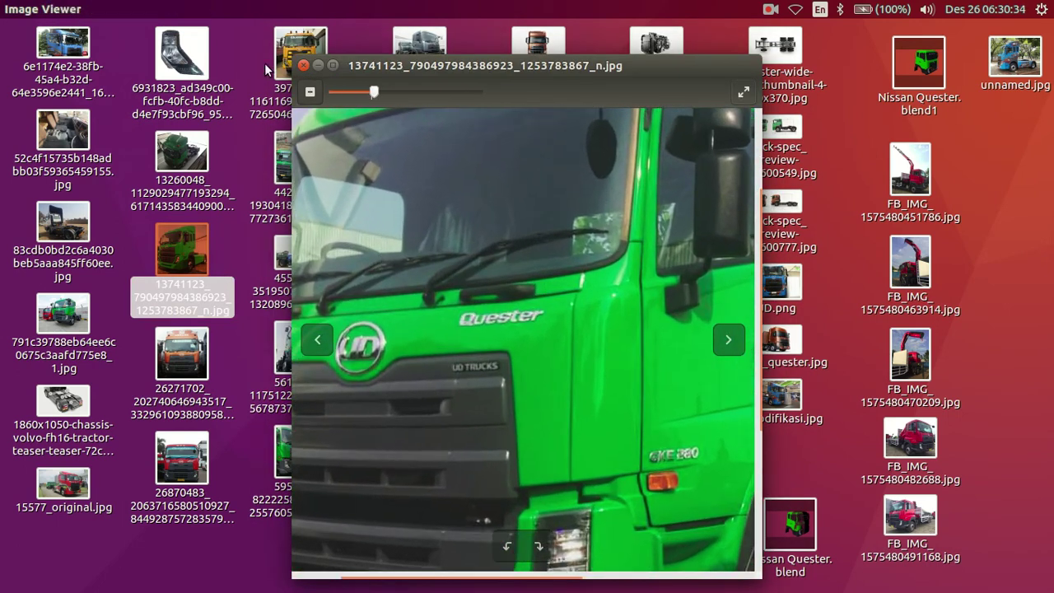
# Step: Open another green Quester cab photo and zoom in on the grab handle and wiper pivots
pyautogui.click(303, 65)
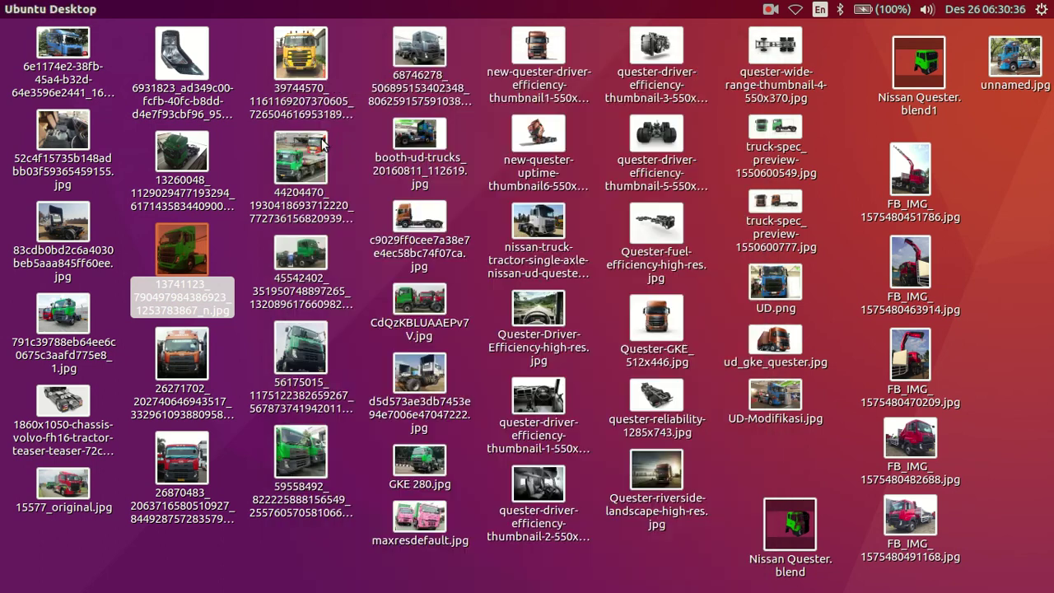
pyautogui.click(313, 469)
pyautogui.press('Return')
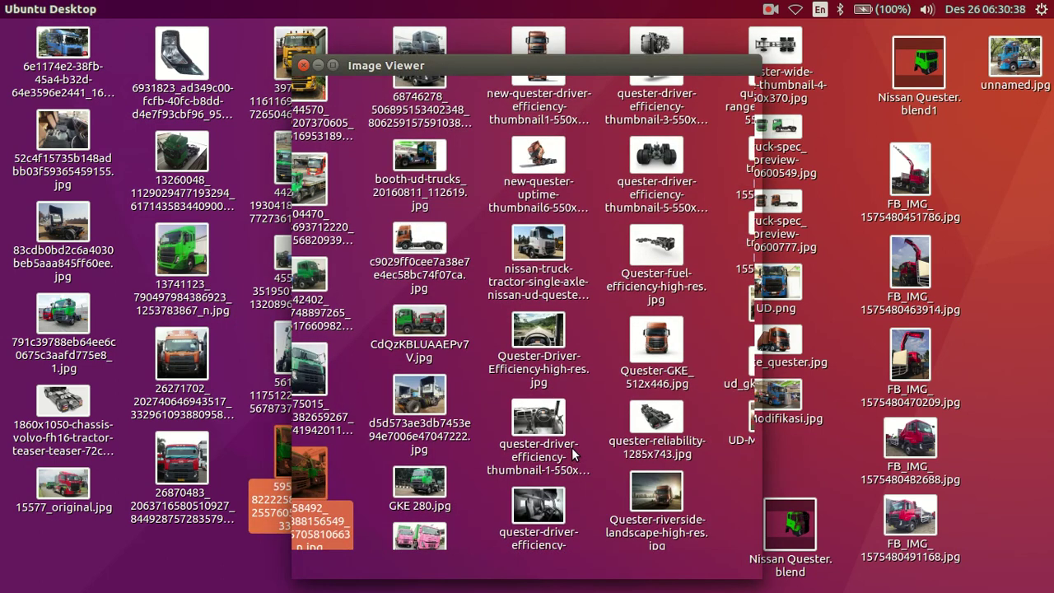
pyautogui.scroll(3)
pyautogui.scroll(3)
pyautogui.moveTo(566, 334)
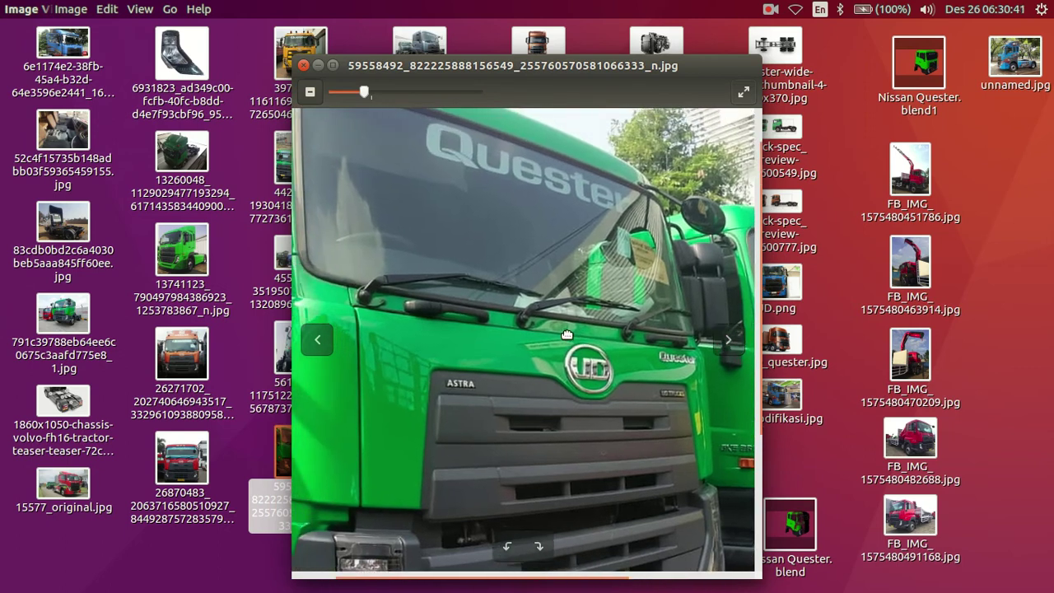
pyautogui.scroll(3)
pyautogui.scroll(3)
pyautogui.moveTo(473, 362); pyautogui.dragTo(588, 386)
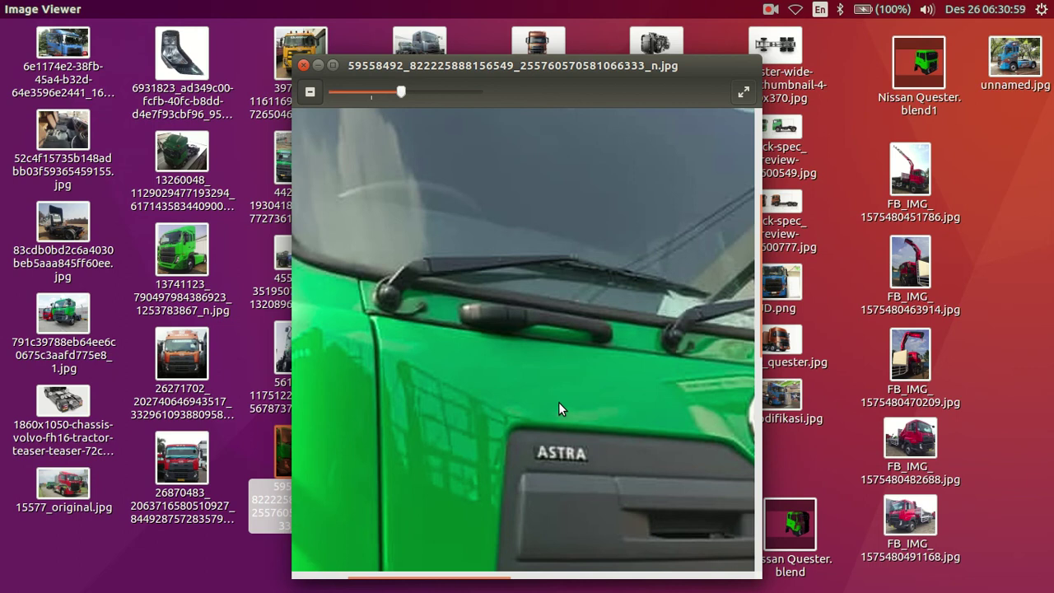
pyautogui.moveTo(539, 348); pyautogui.dragTo(473, 366)
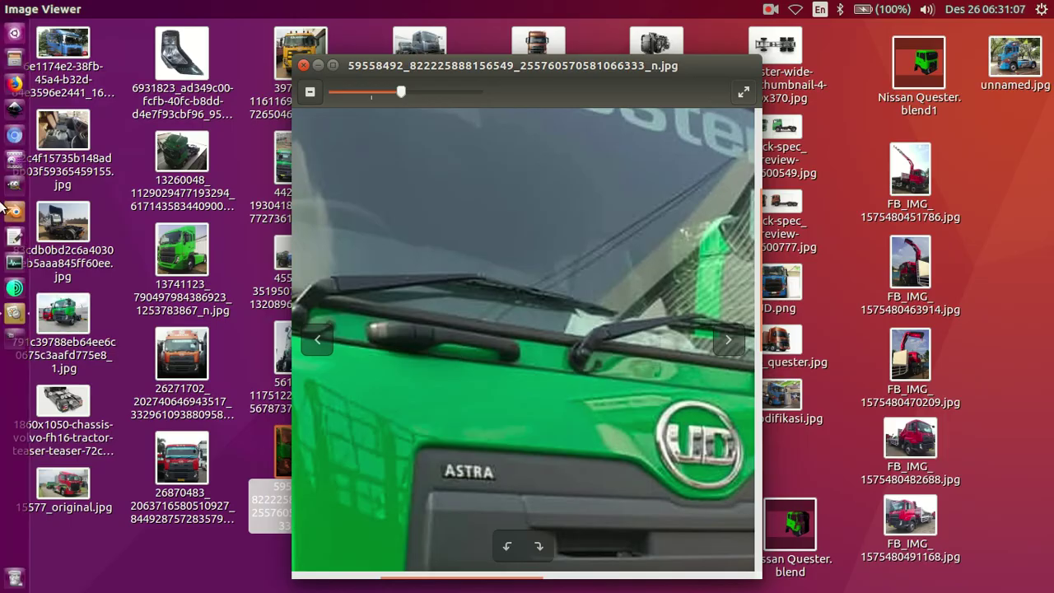
# Step: Return to the Blender cab model in Edit Mode, angled toward the grab handle
pyautogui.click(10, 210)
pyautogui.press('Tab')
pyautogui.moveTo(403, 379); pyautogui.dragTo(622, 404)
# Step: In solid shading, select and move the two edges at the grab handle's end
pyautogui.scroll(3)
pyautogui.press('z')
pyautogui.scroll(3)
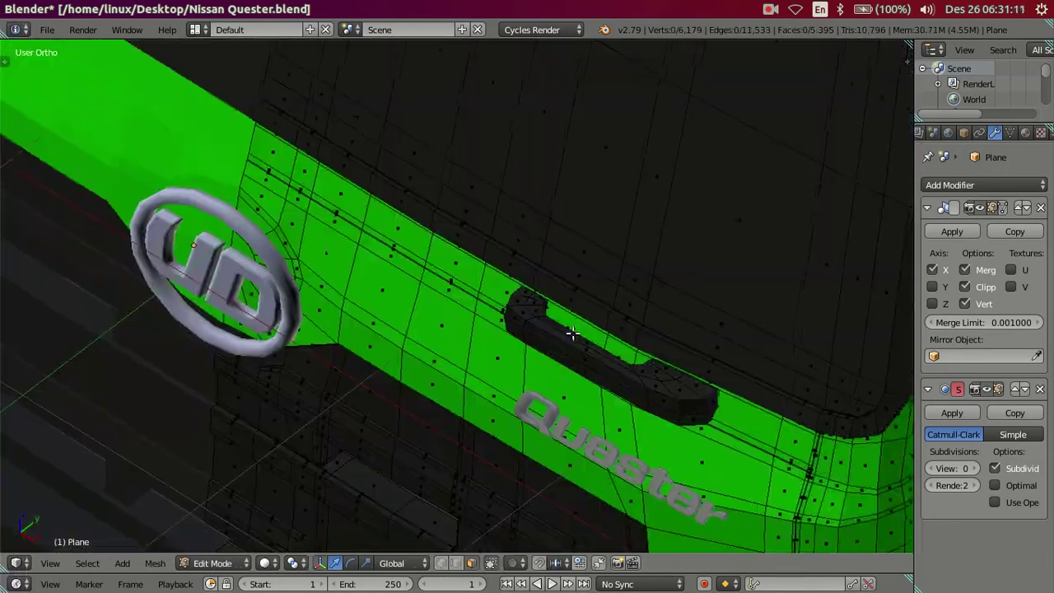
pyautogui.scroll(3)
pyautogui.scroll(3)
pyautogui.click(455, 562)
pyautogui.rightClick(525, 376)
pyautogui.rightClick(519, 374)
pyautogui.press('g')
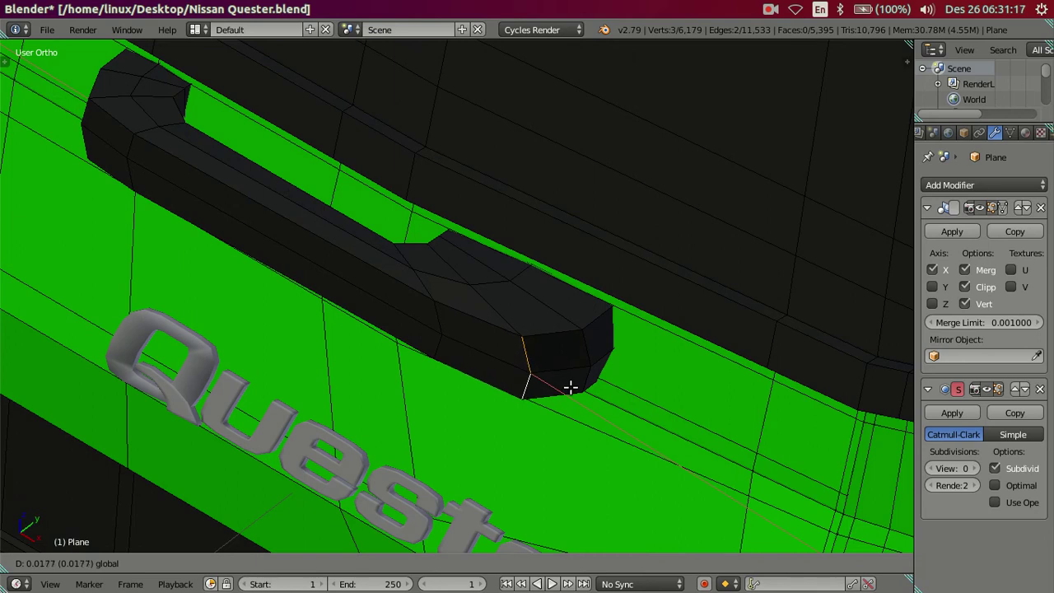
pyautogui.click(571, 387)
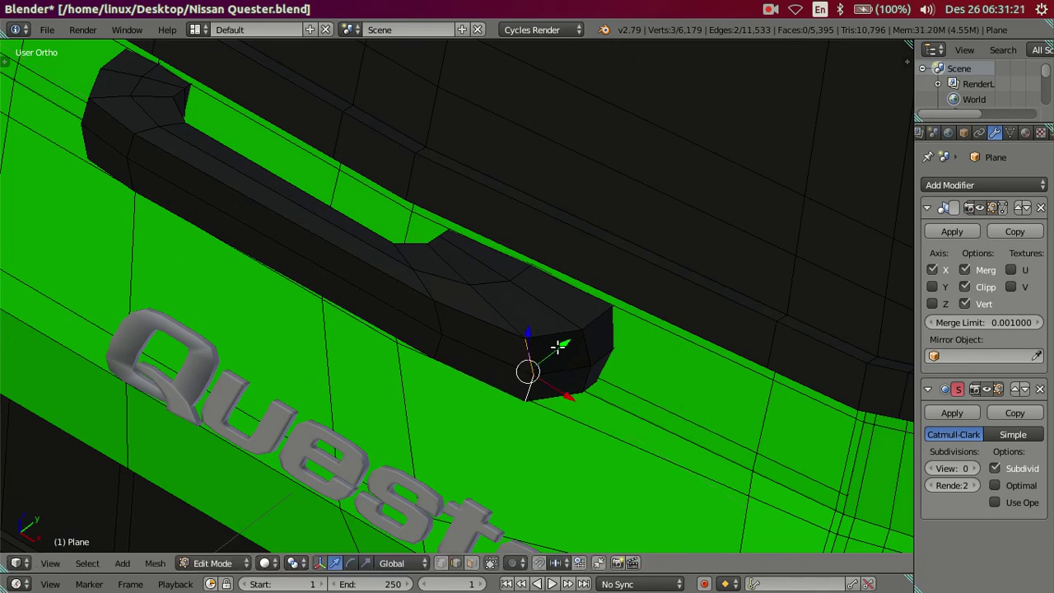
# Step: Add two edge loops around the handle and raise viewport subdivision to 2
pyautogui.hotkey('ctrl', 'r')
pyautogui.scroll(3)
pyautogui.click(559, 342)
pyautogui.rightClick(559, 342)
pyautogui.press('a')
pyautogui.click(974, 468)
pyautogui.click(975, 468)
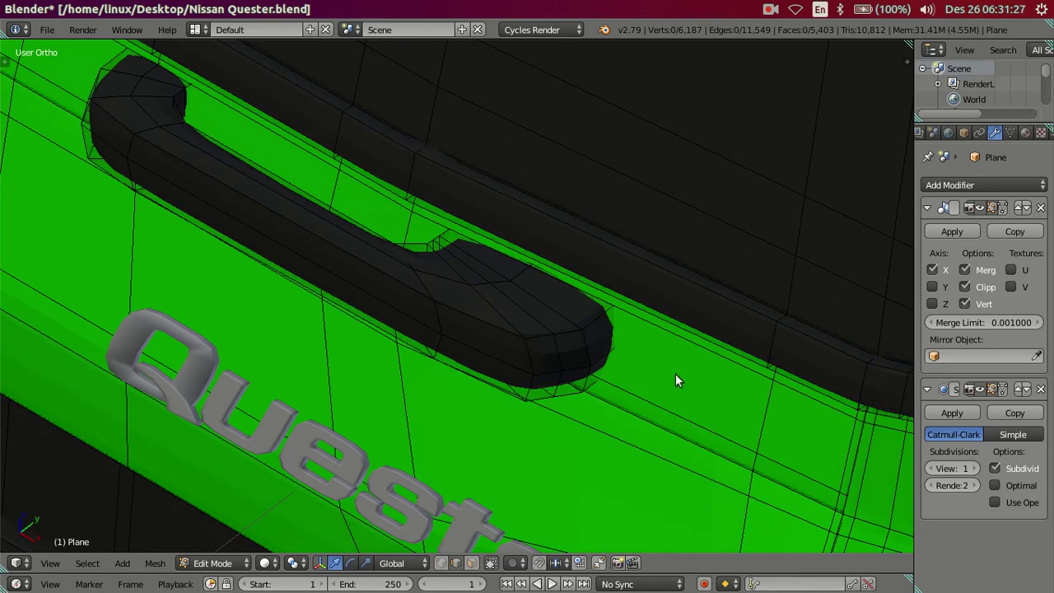
# Step: Dissolve the edge loop running along the handle's top
pyautogui.scroll(3)
pyautogui.scroll(3)
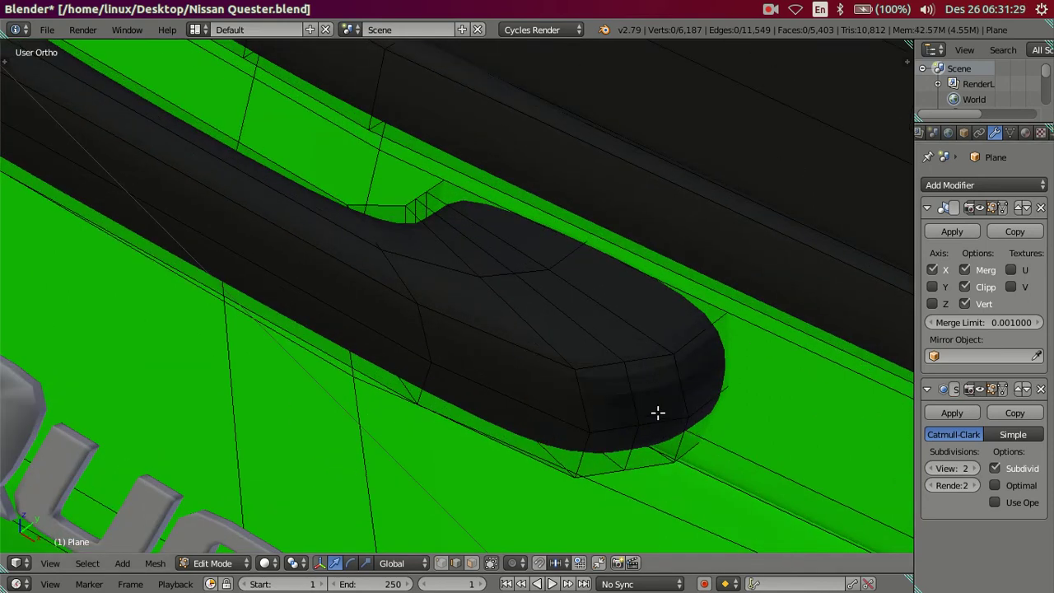
pyautogui.rightClick(685, 389)
pyautogui.press('x')
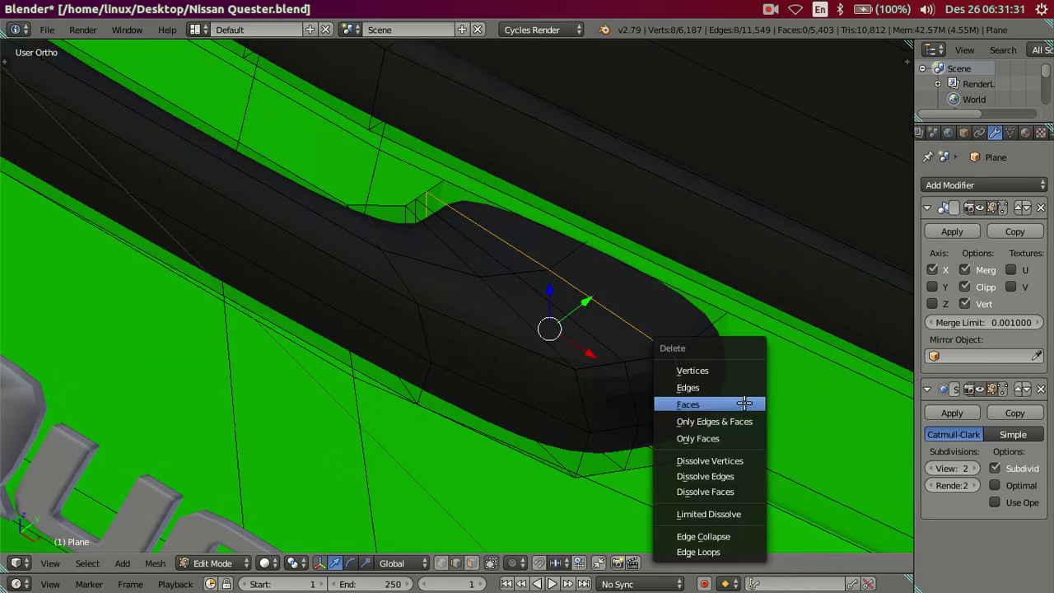
pyautogui.click(744, 403)
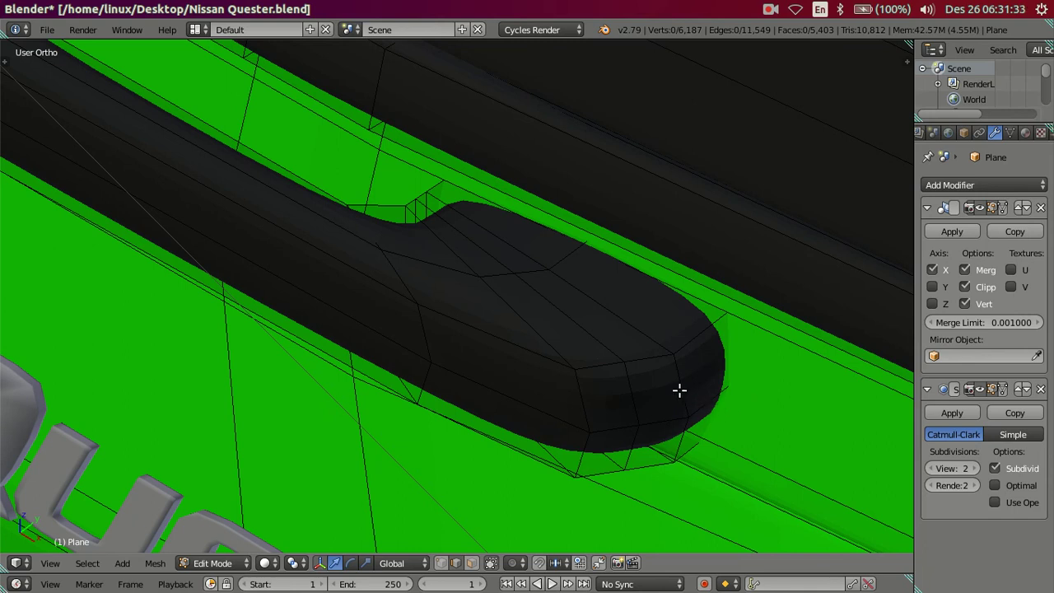
pyautogui.rightClick(679, 390)
pyautogui.press('x')
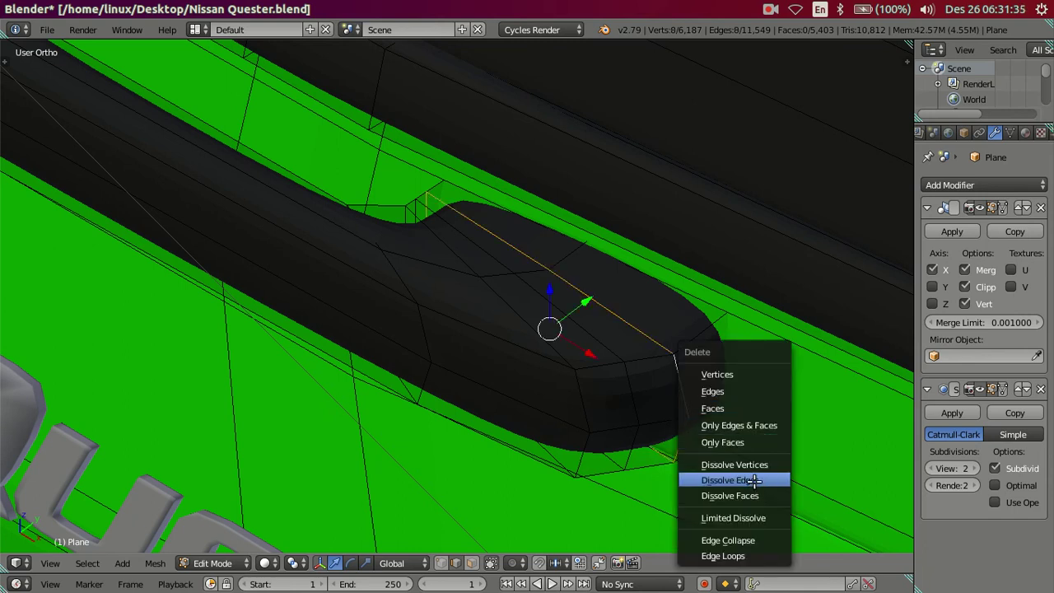
pyautogui.click(755, 480)
pyautogui.scroll(-3)
# Step: Inspect the smoothed grab handle in Object Mode from a side-on angle
pyautogui.moveTo(696, 395); pyautogui.dragTo(758, 322)
pyautogui.press('Tab')
pyautogui.moveTo(367, 308); pyautogui.dragTo(431, 321)
pyautogui.scroll(3)
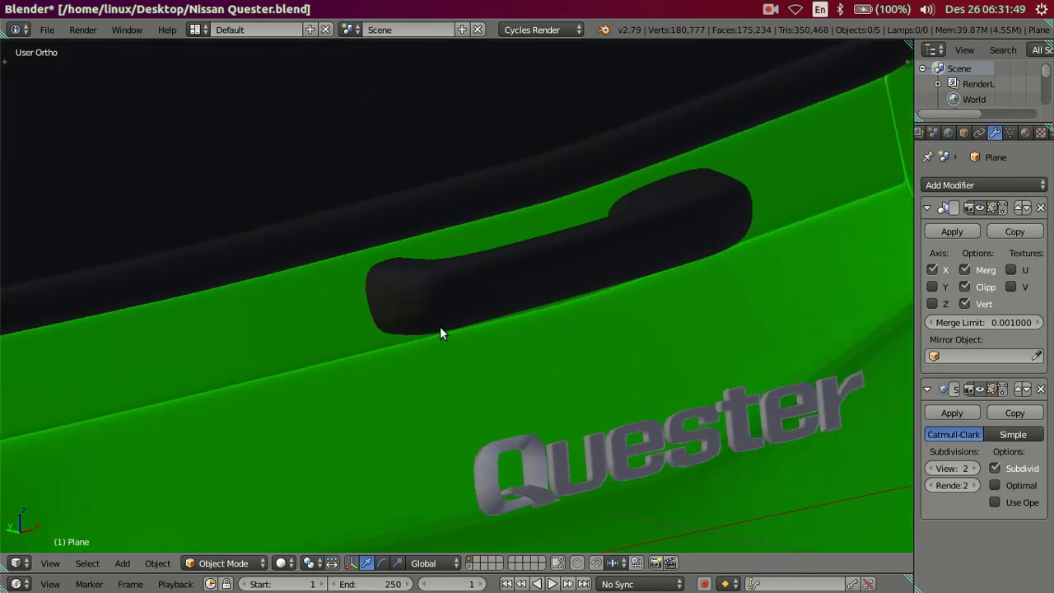
pyautogui.scroll(3)
pyautogui.scroll(3)
pyautogui.scroll(3)
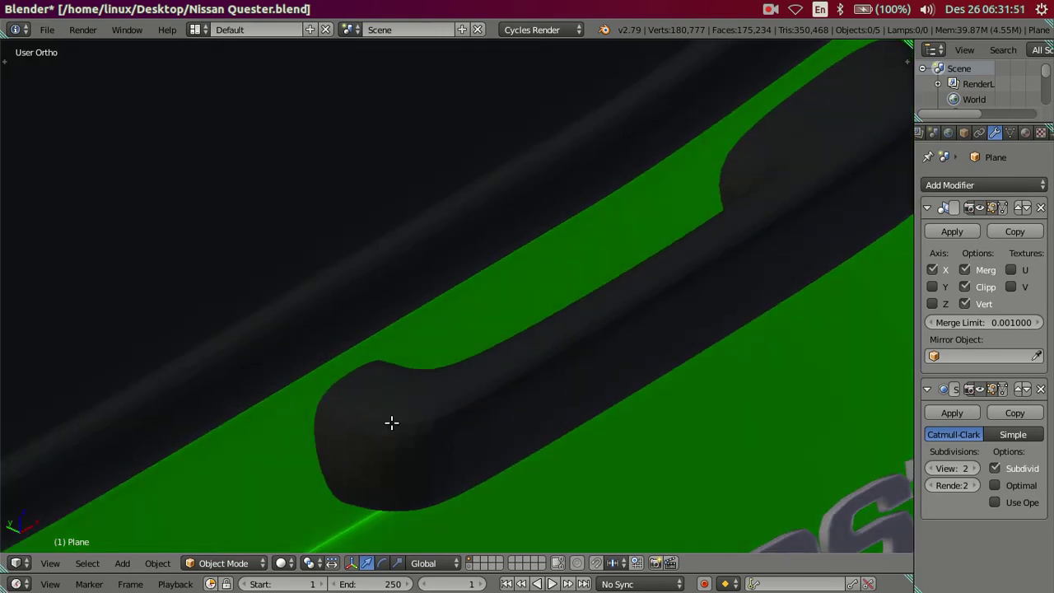
# Step: Add a loop cut at the handle's left end and dissolve it
pyautogui.press('Tab')
pyautogui.scroll(-3)
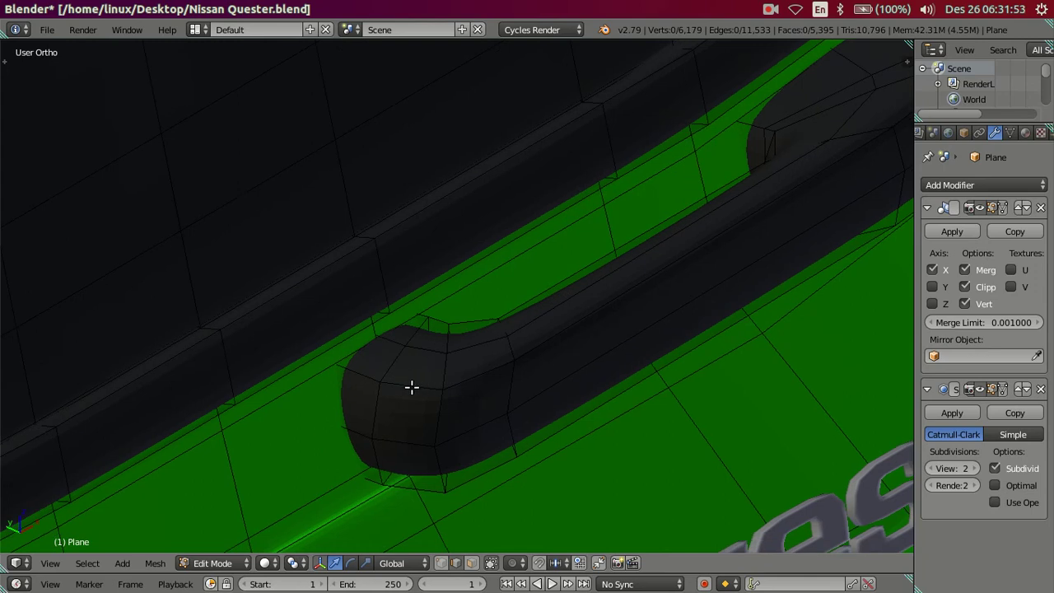
pyautogui.hotkey('ctrl', 'r')
pyautogui.click(404, 386)
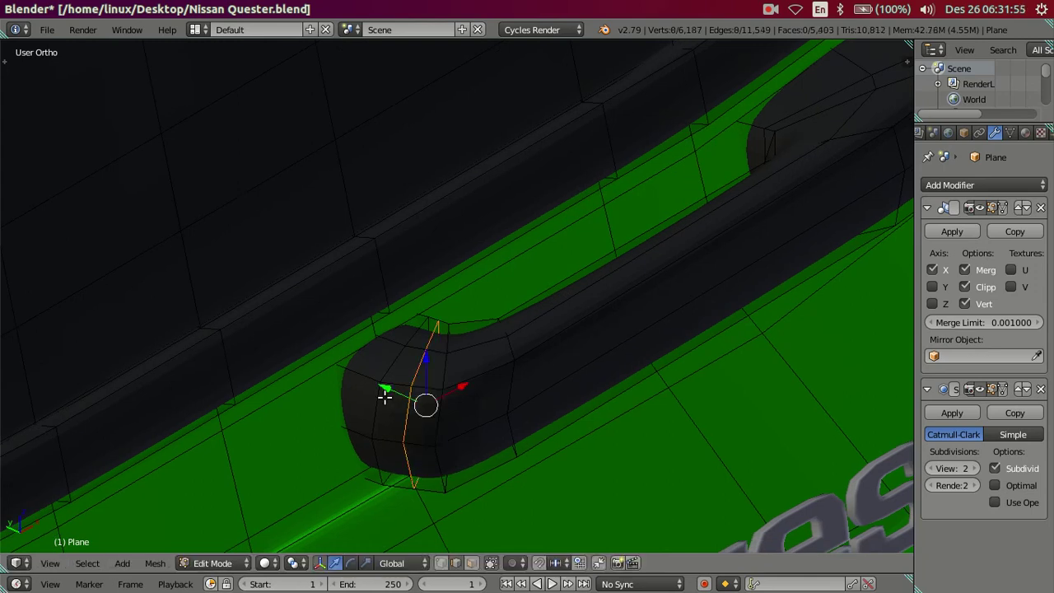
pyautogui.click(378, 403)
pyautogui.press('x')
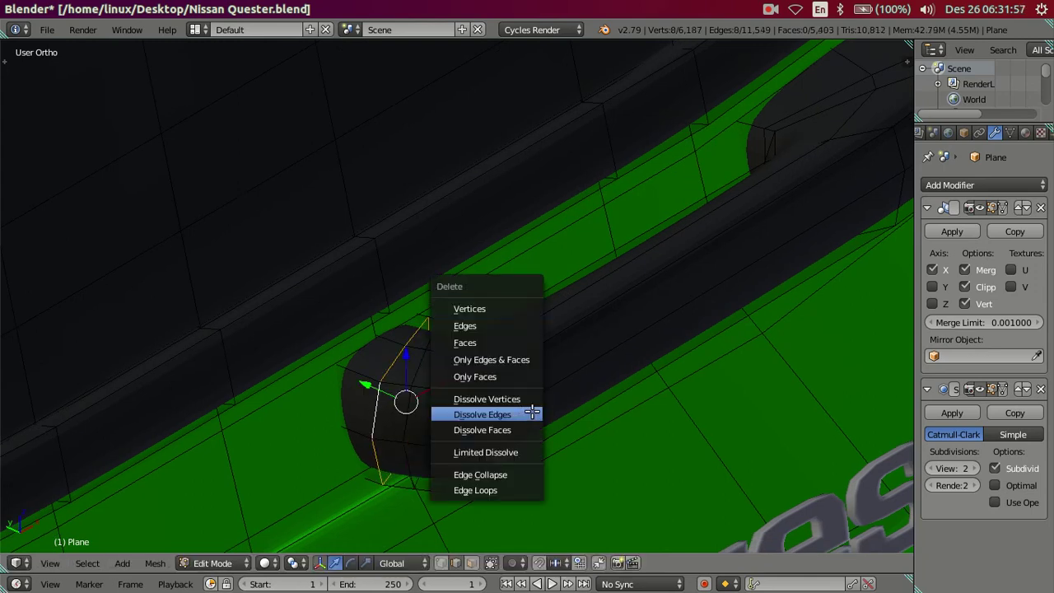
pyautogui.click(533, 412)
# Step: Check the smoothed cab from the Quester lettering side, then re-enter Edit Mode
pyautogui.press('Tab')
pyautogui.scroll(-3)
pyautogui.moveTo(628, 373); pyautogui.dragTo(371, 321)
pyautogui.scroll(-3)
pyautogui.scroll(-3)
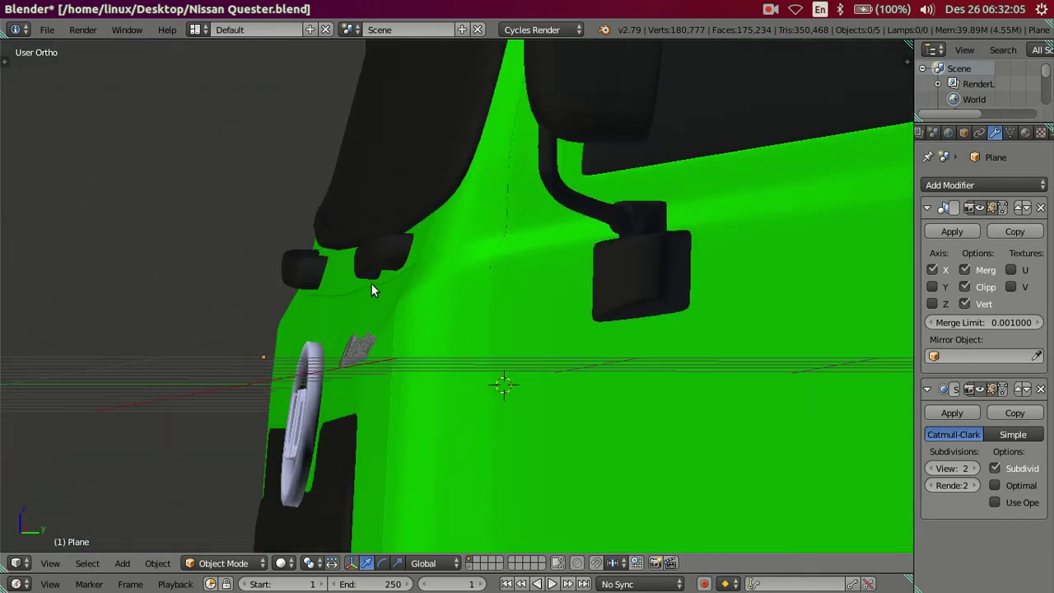
pyautogui.press('Tab')
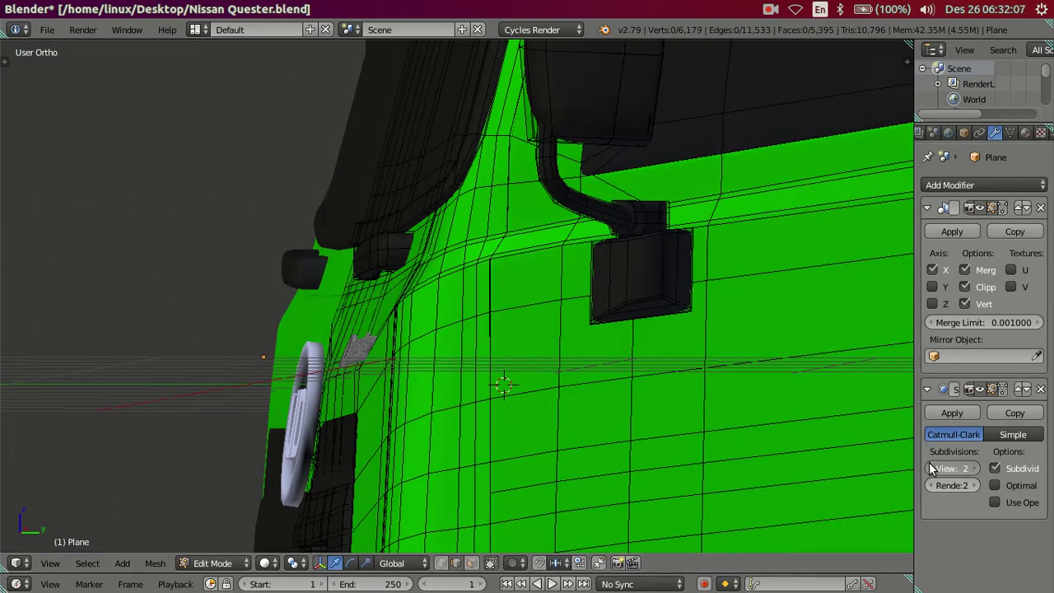
# Step: Set viewport subdivision to 0 and view the cab in front orthographic view
pyautogui.click(931, 467)
pyautogui.press('KP_1')
pyautogui.scroll(3)
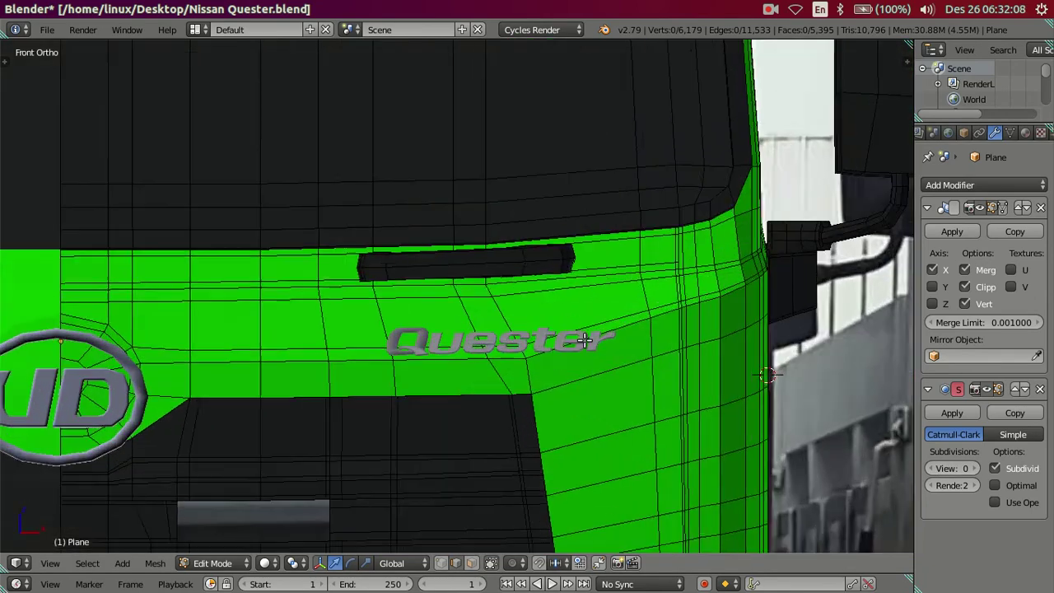
pyautogui.scroll(3)
pyautogui.scroll(3)
pyautogui.scroll(3)
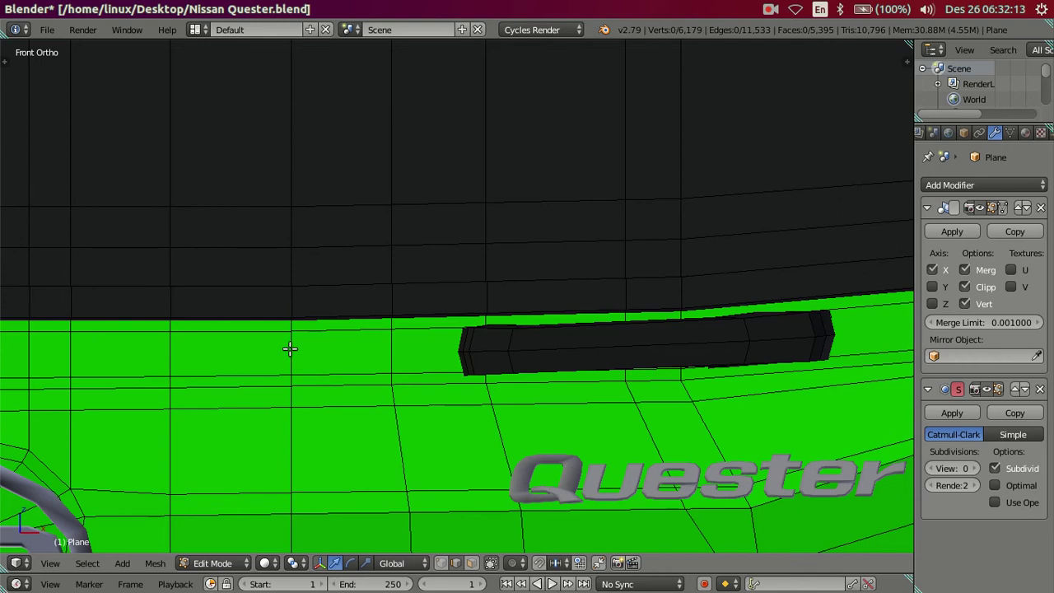
pyautogui.press('z')
pyautogui.press('a')
pyautogui.press('a')
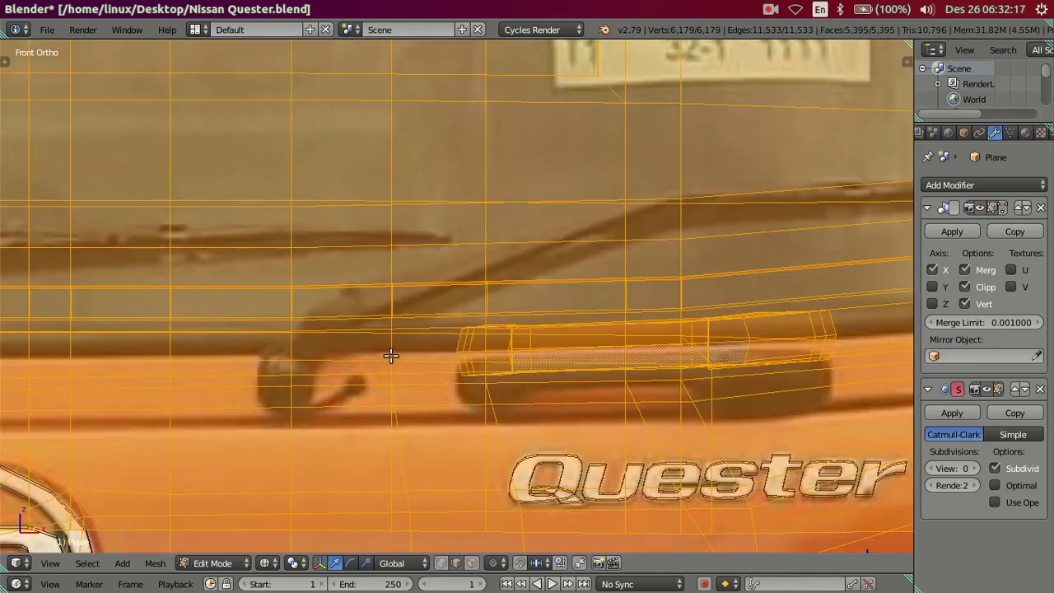
pyautogui.press('a')
pyautogui.press('z')
# Step: Snap the 3D cursor to an edge just left of the grab handle
pyautogui.rightClick(284, 362)
pyautogui.hotkey('shift', 's')
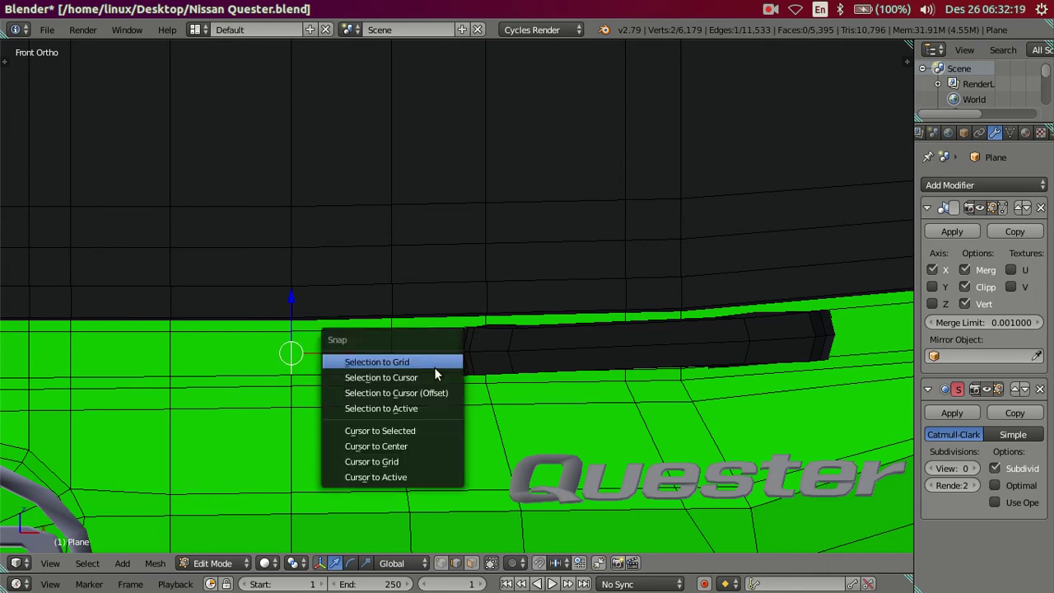
pyautogui.click(414, 428)
pyautogui.scroll(-3)
pyautogui.press('a')
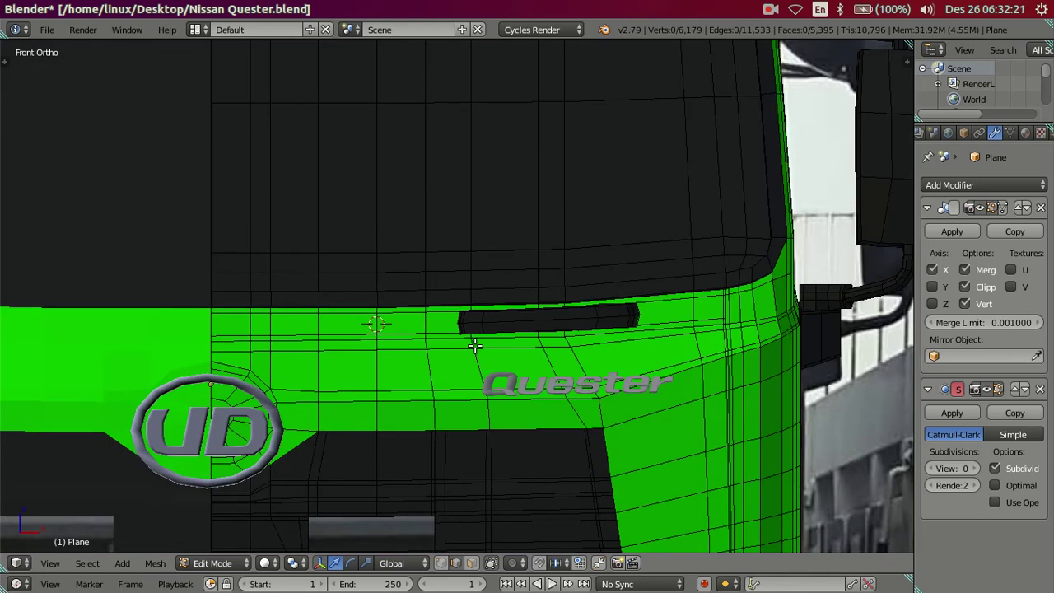
pyautogui.press('t')
pyautogui.click(127, 29)
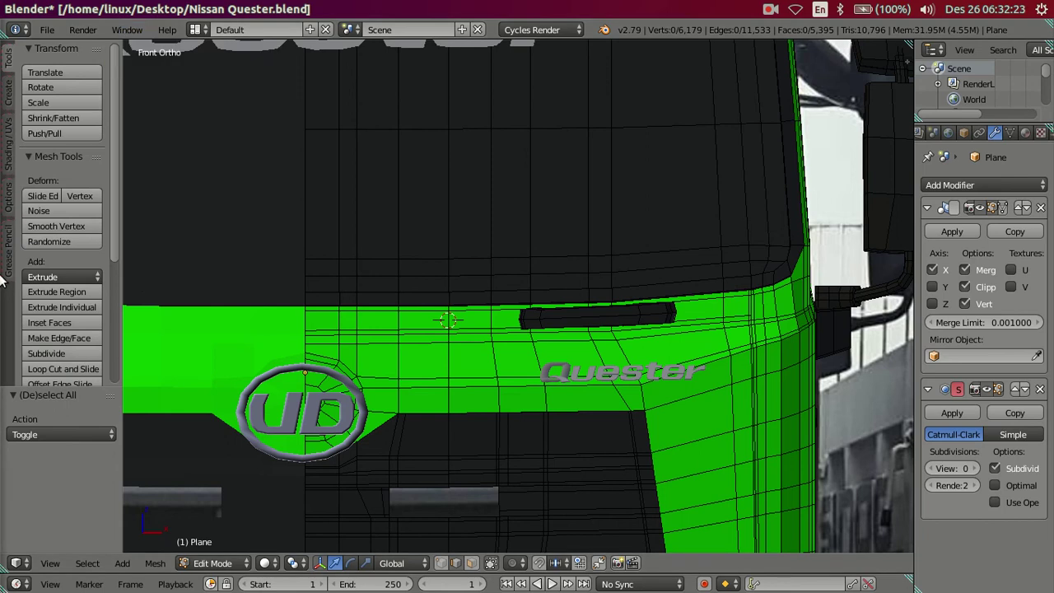
pyautogui.click(15, 314)
pyautogui.scroll(3)
pyautogui.moveTo(451, 354)
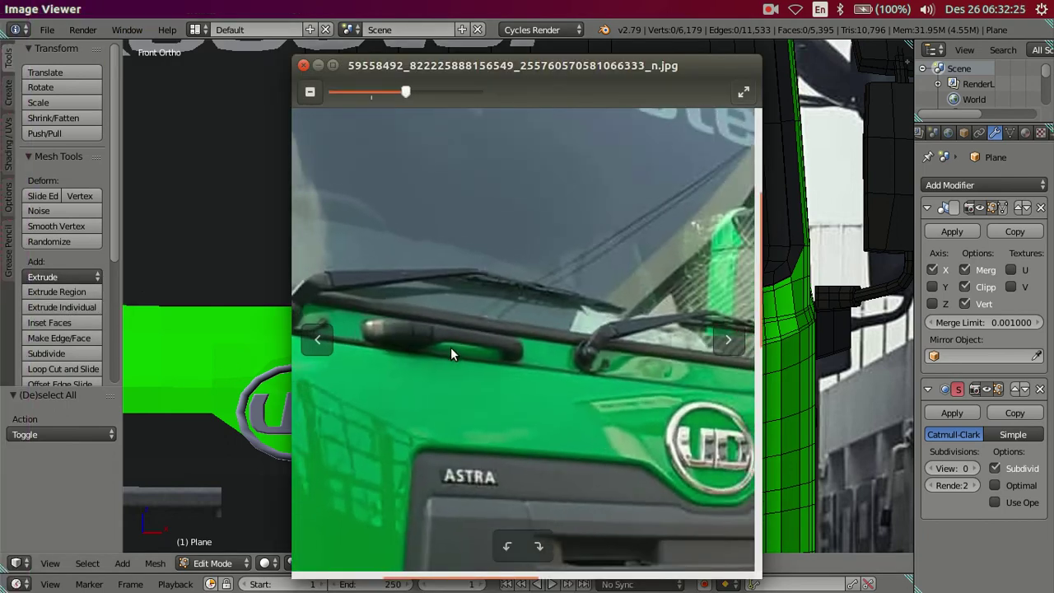
pyautogui.moveTo(452, 346); pyautogui.dragTo(509, 348)
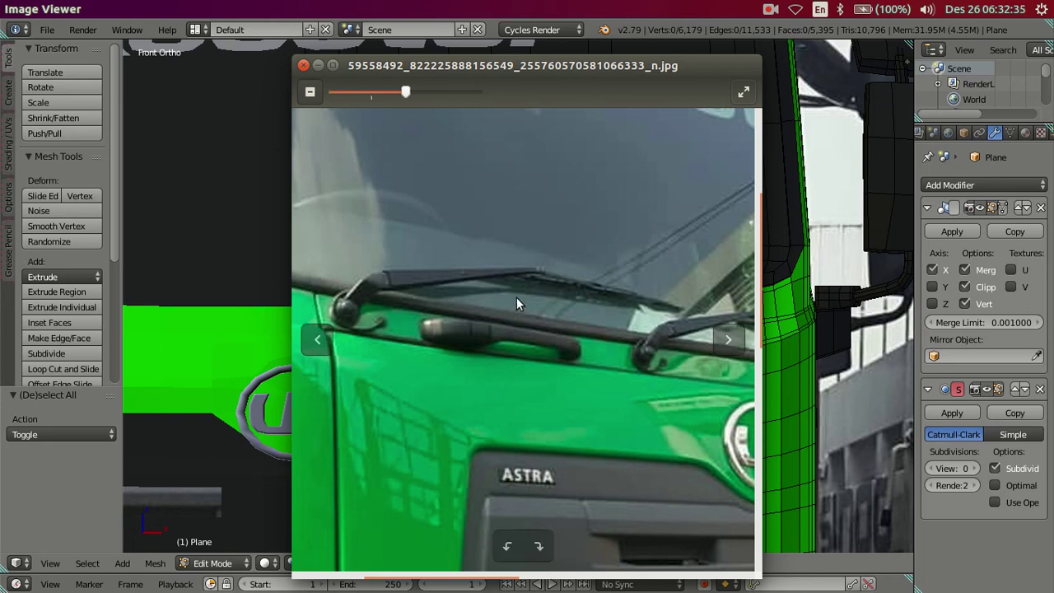
pyautogui.scroll(-3)
pyautogui.moveTo(666, 400); pyautogui.dragTo(595, 412)
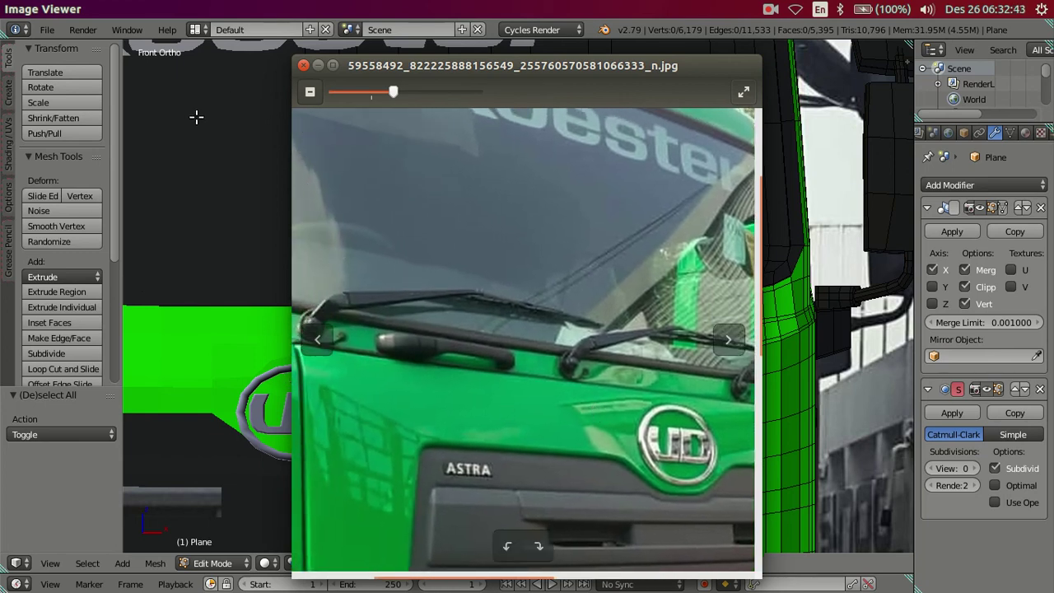
pyautogui.click(195, 117)
pyautogui.moveTo(389, 308); pyautogui.dragTo(356, 323)
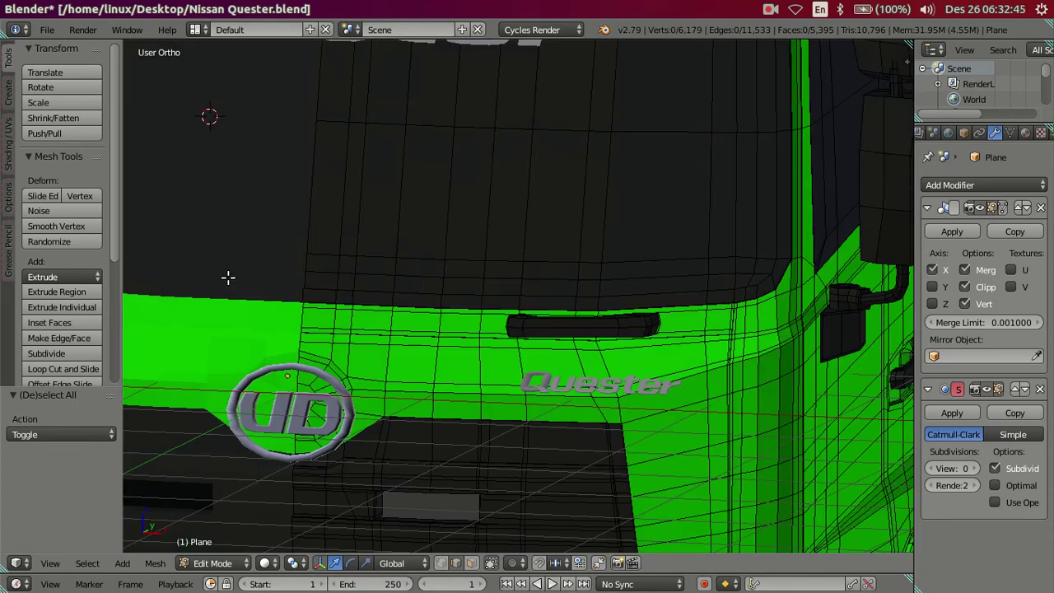
# Step: Snap the 3D cursor to the vertex just left of the grab handle in front view
pyautogui.press('t')
pyautogui.scroll(3)
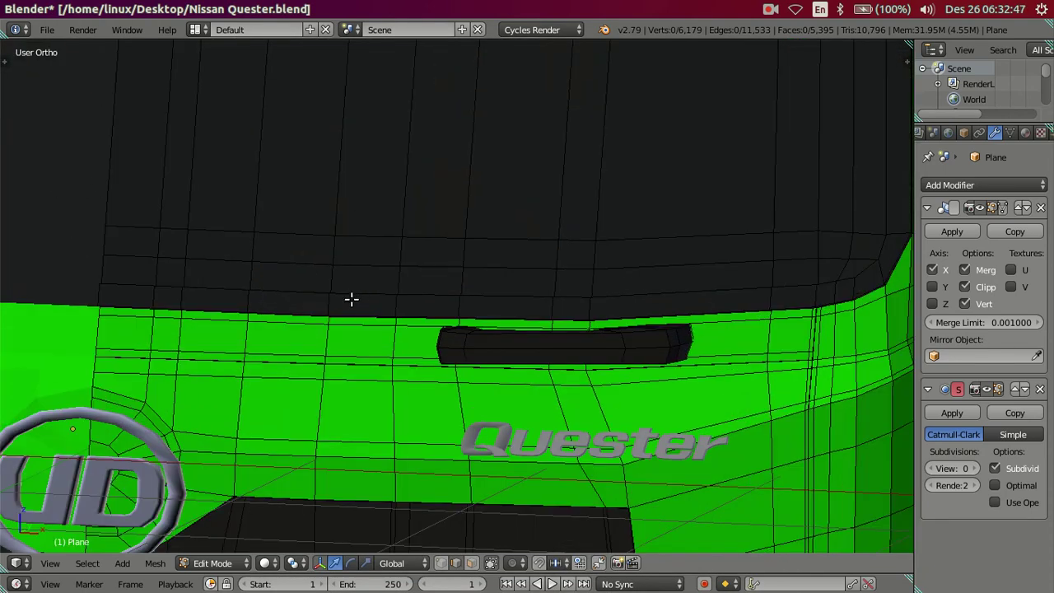
pyautogui.press('t')
pyautogui.moveTo(430, 337); pyautogui.dragTo(447, 336)
pyautogui.press('KP_1')
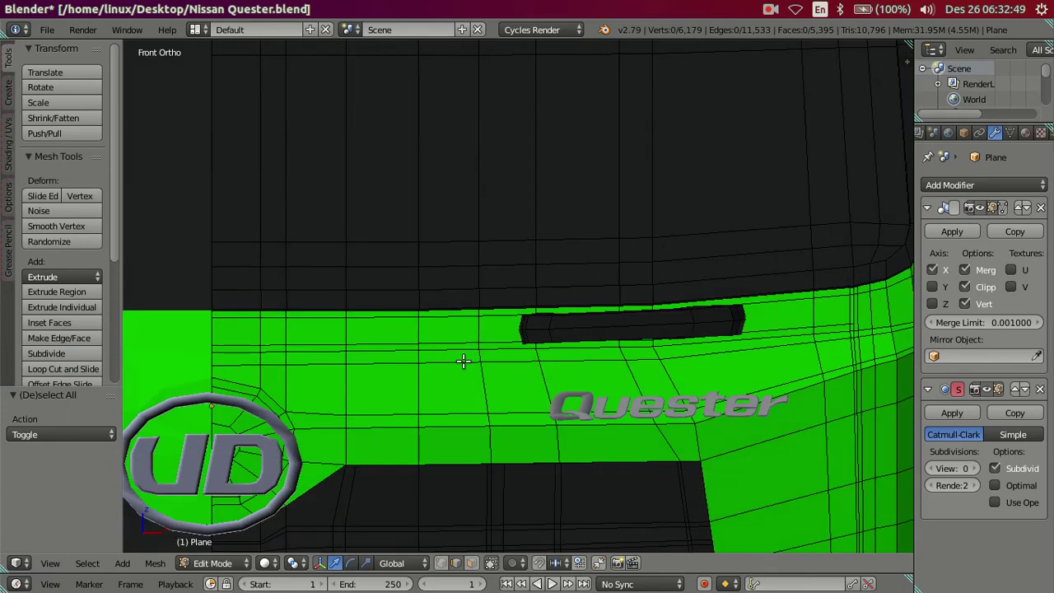
pyautogui.scroll(3)
pyautogui.hotkey('alt', 'z')
pyautogui.hotkey('alt', 'z')
pyautogui.rightClick(374, 346)
pyautogui.hotkey('shift', 's')
pyautogui.click(476, 338)
pyautogui.press('a')
pyautogui.scroll(-3)
# Step: Add an 8-vertex circle at the 3D cursor
pyautogui.hotkey('shift', 'a')
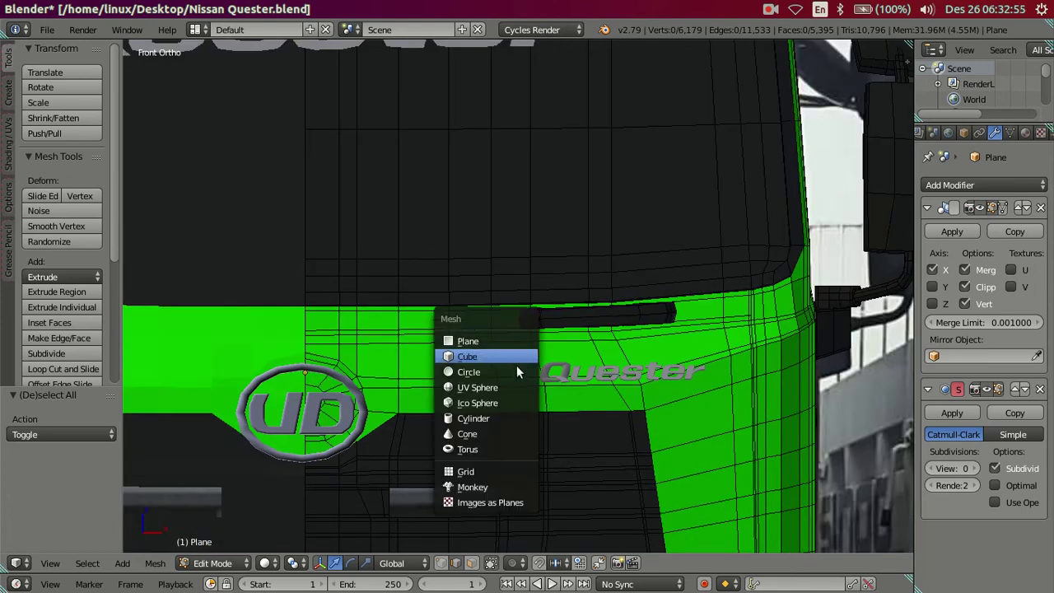
pyautogui.click(505, 371)
pyautogui.scroll(-3)
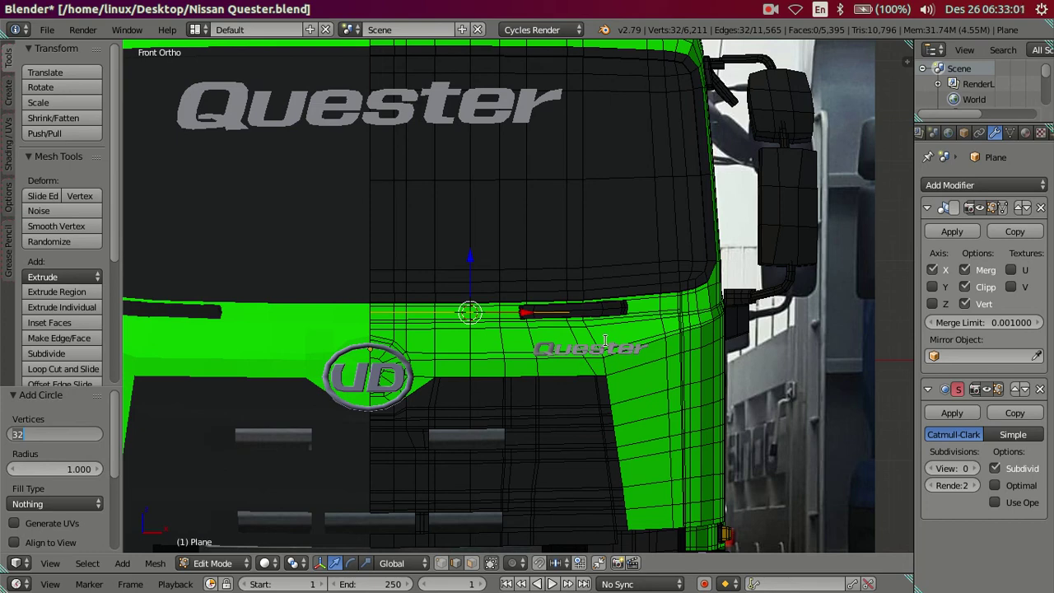
pyautogui.press('Return')
pyautogui.scroll(-3)
pyautogui.scroll(-3)
pyautogui.moveTo(576, 363); pyautogui.dragTo(522, 424)
pyautogui.scroll(3)
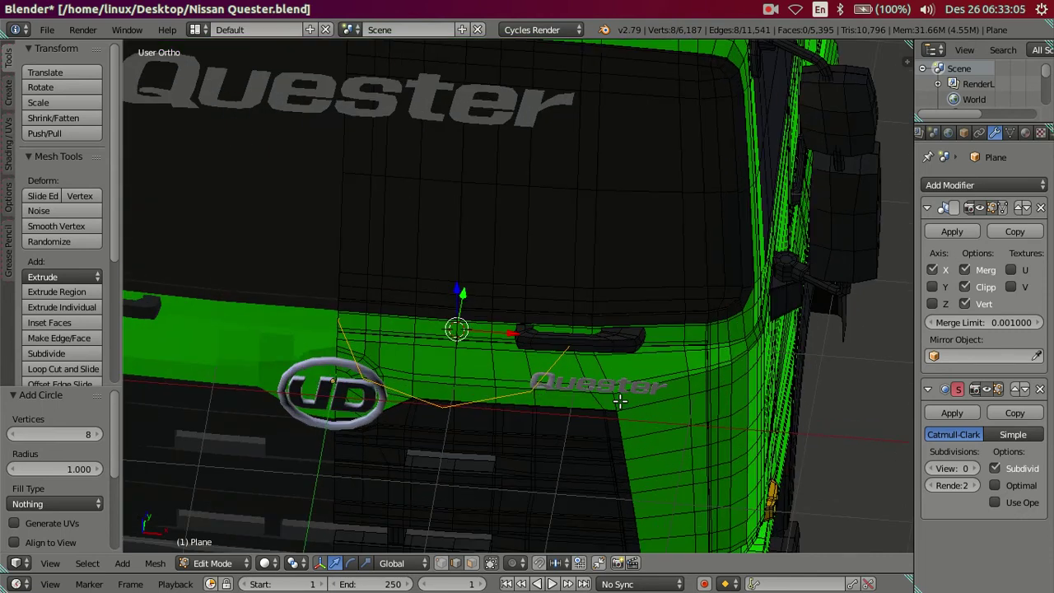
# Step: Rotate the circle 90° on X, then flatten it to zero height on Z
pyautogui.press('r')
pyautogui.press('x')
pyautogui.press('9')
pyautogui.press('0')
pyautogui.press('Return')
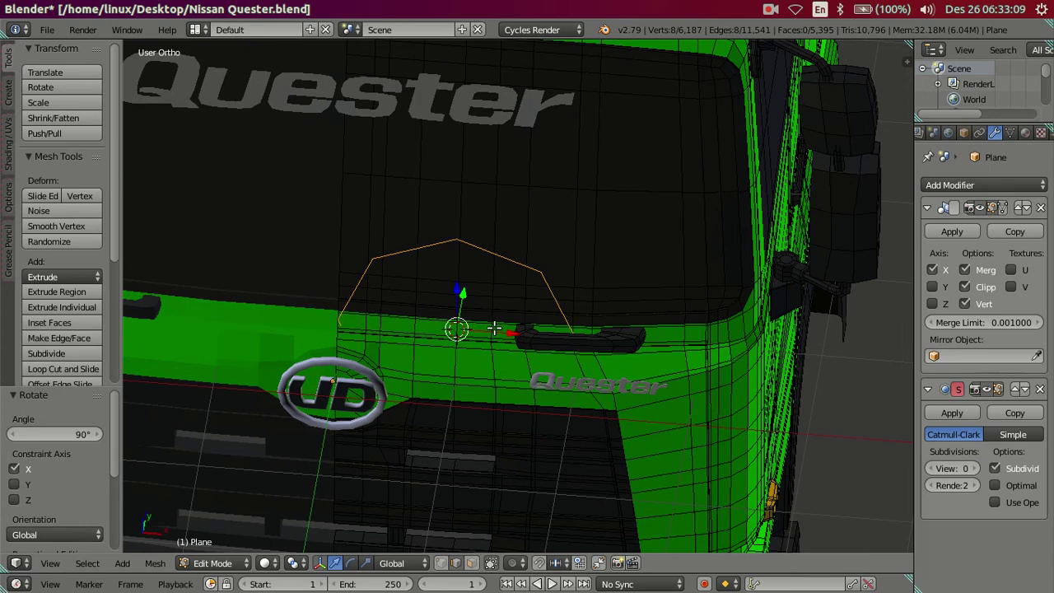
pyautogui.press('KP_1')
pyautogui.scroll(3)
pyautogui.press('s')
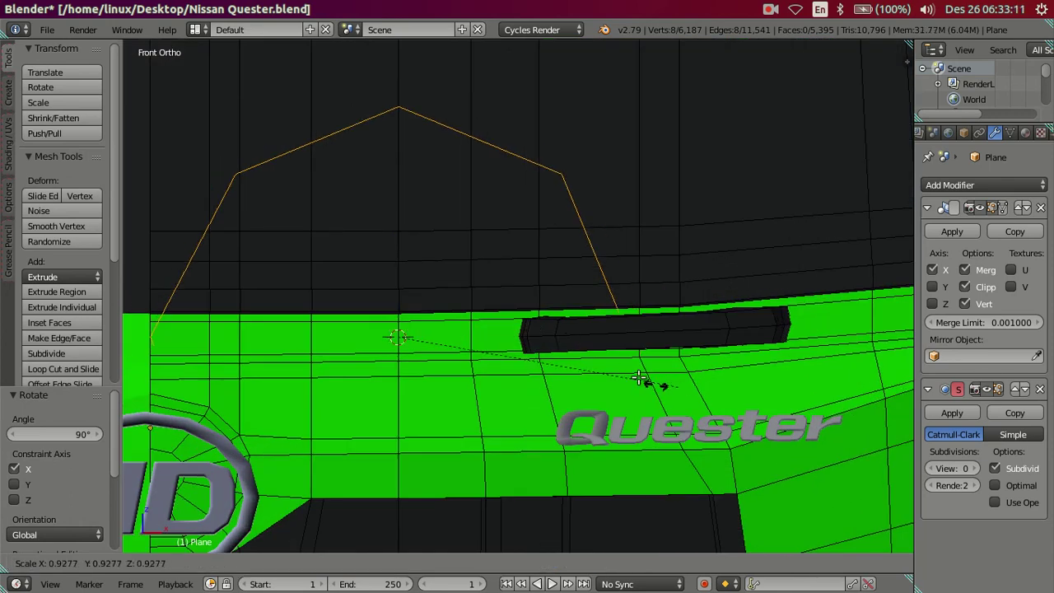
pyautogui.press('Escape')
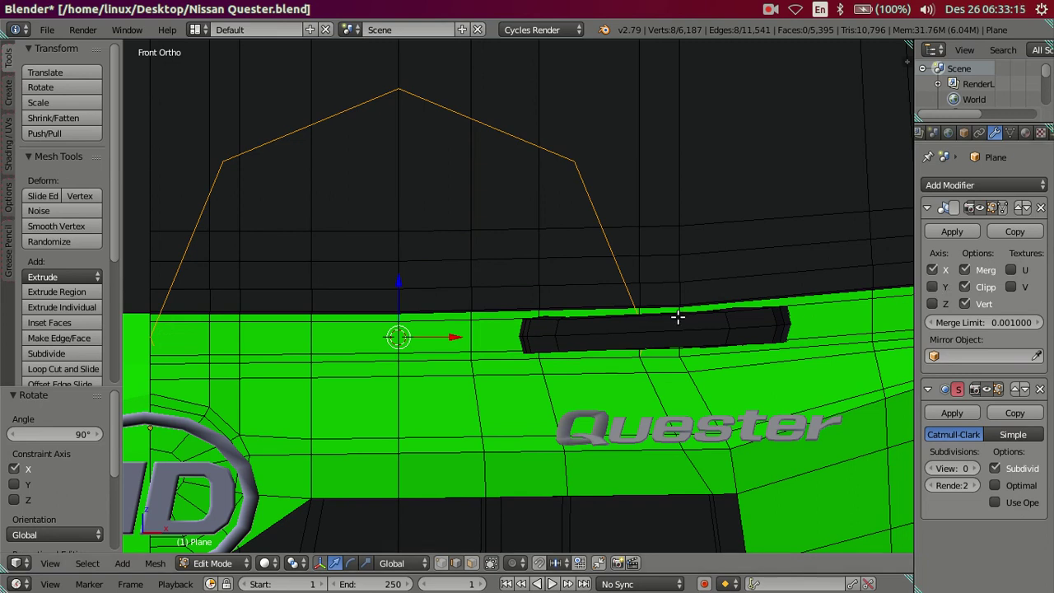
pyautogui.press('s')
pyautogui.press('z')
pyautogui.press('0')
pyautogui.press('Return')
# Step: Delete the flattened trial circle and turn off X mirroring
pyautogui.press('x')
pyautogui.click(652, 310)
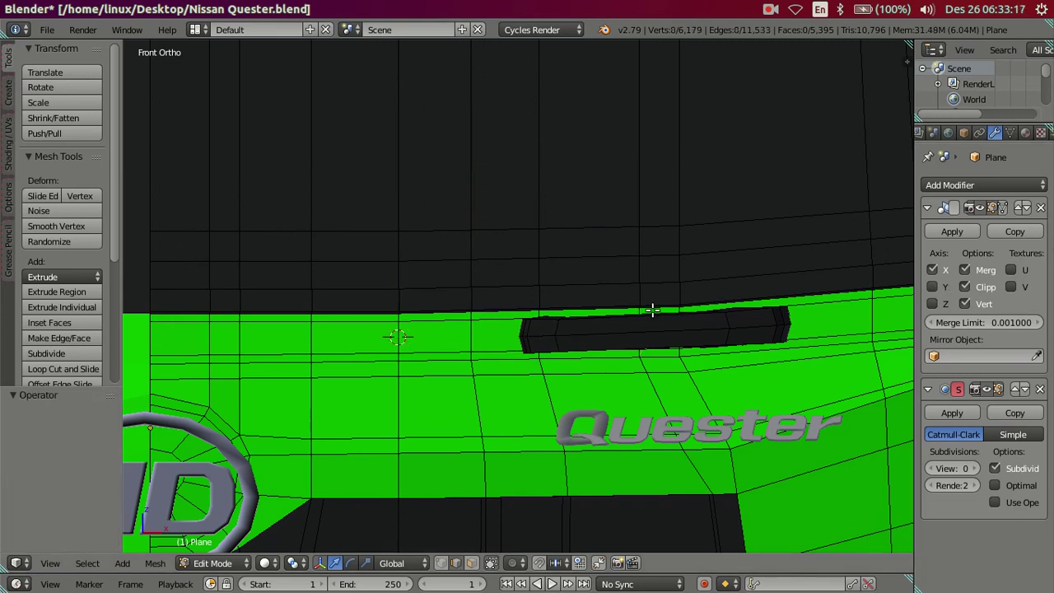
pyautogui.click(932, 272)
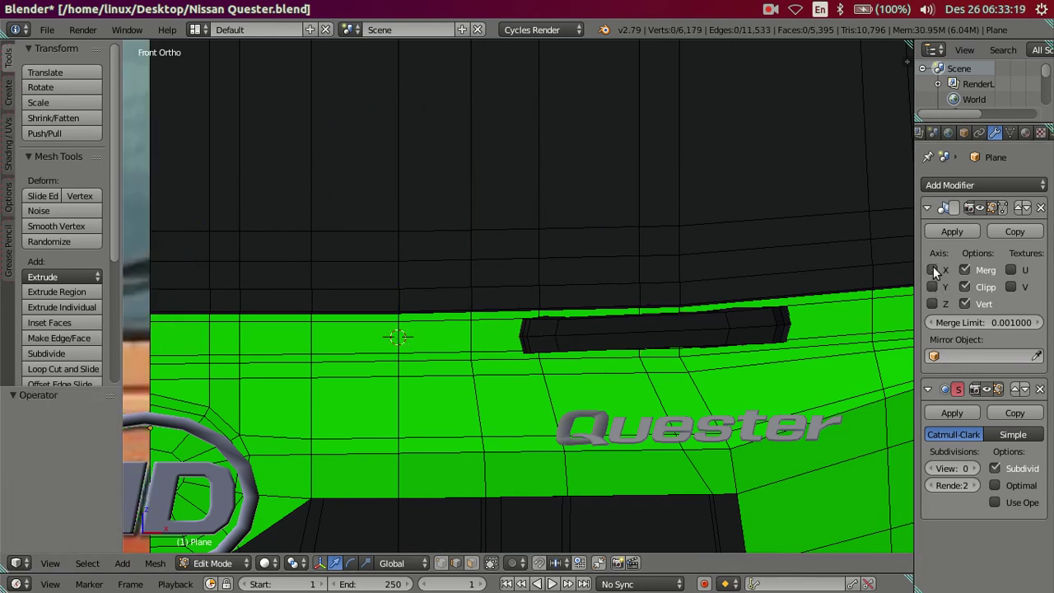
# Step: Add a new 8-vertex circle at the 3D cursor and rotate it 90° on X
pyautogui.hotkey('shift', 's')
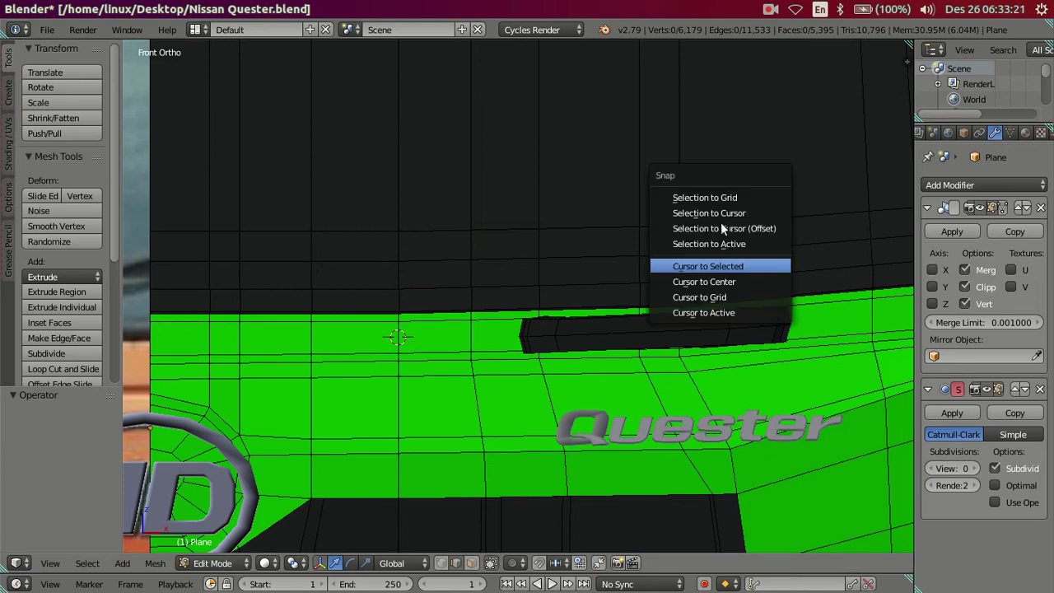
pyautogui.hotkey('shift', 'a')
pyautogui.click(555, 237)
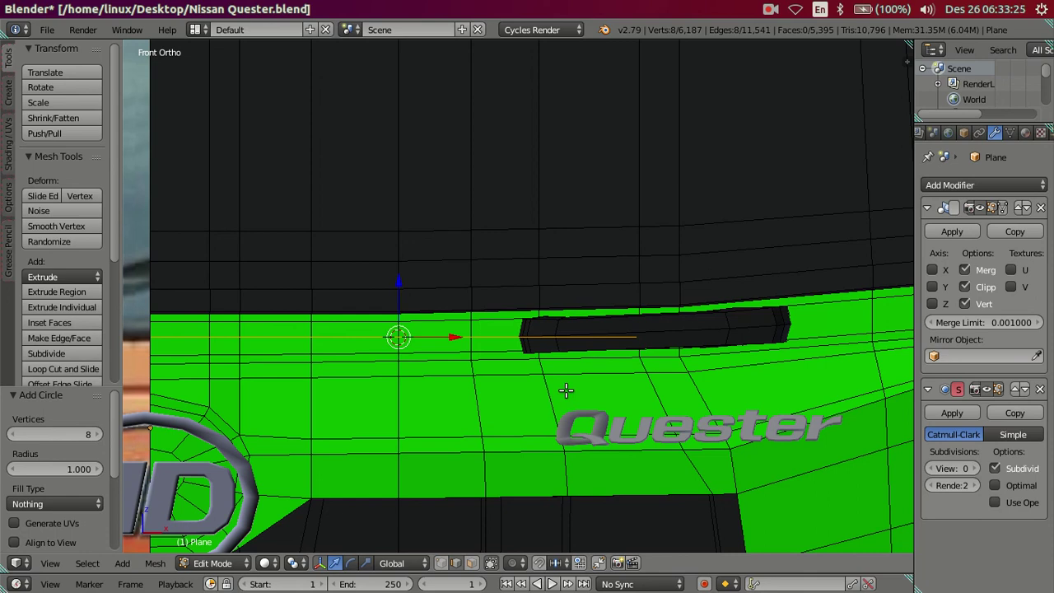
pyautogui.press('r')
pyautogui.press('x')
pyautogui.press('9')
pyautogui.press('0')
pyautogui.press('Return')
# Step: Scale the octagon to match the wiper pivot in the reference photo
pyautogui.press('s')
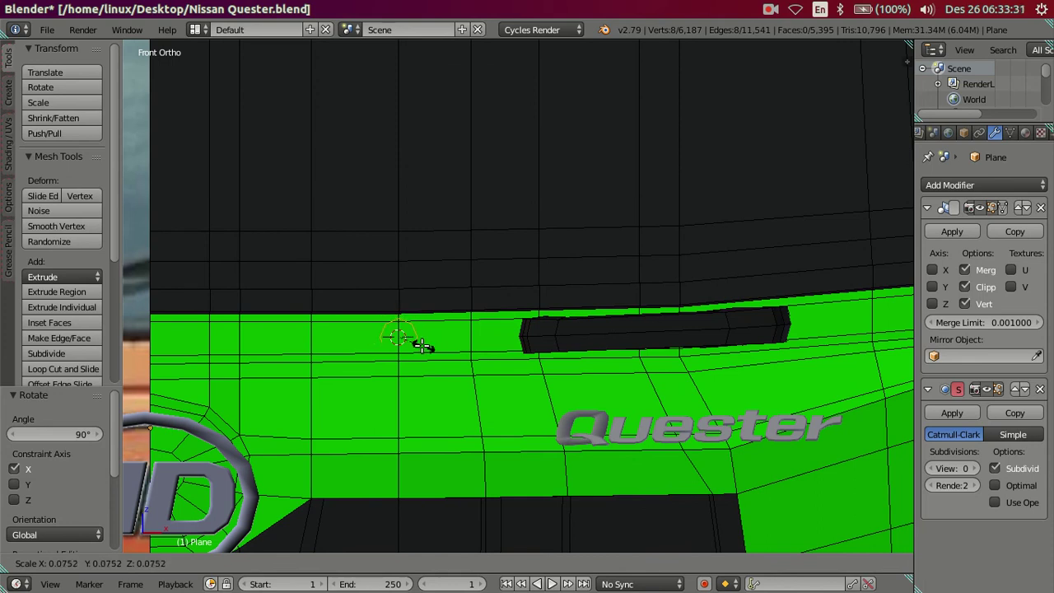
pyautogui.click(423, 346)
pyautogui.scroll(3)
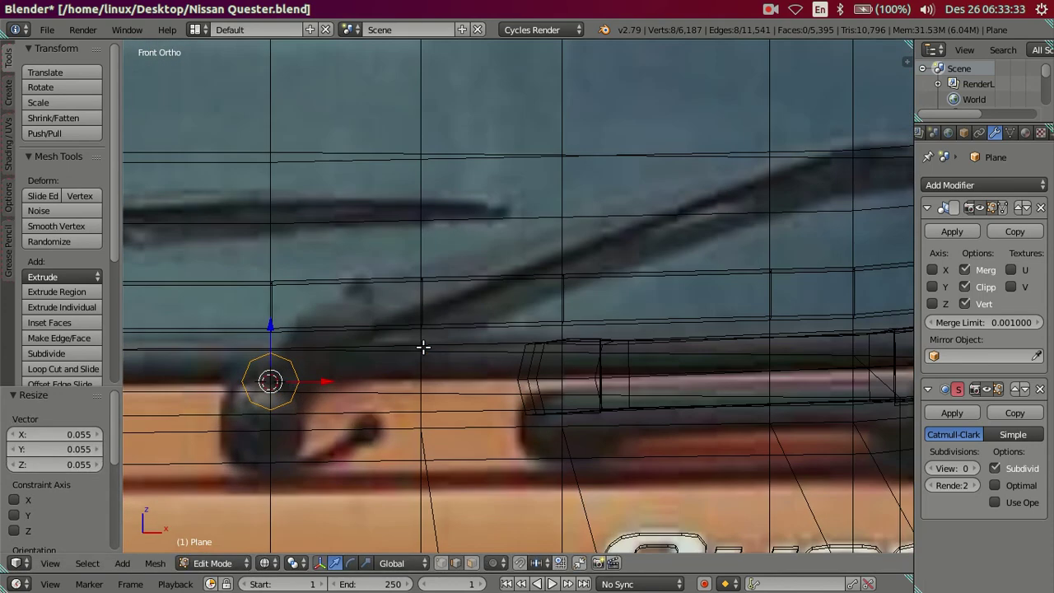
pyautogui.moveTo(422, 347); pyautogui.dragTo(520, 345)
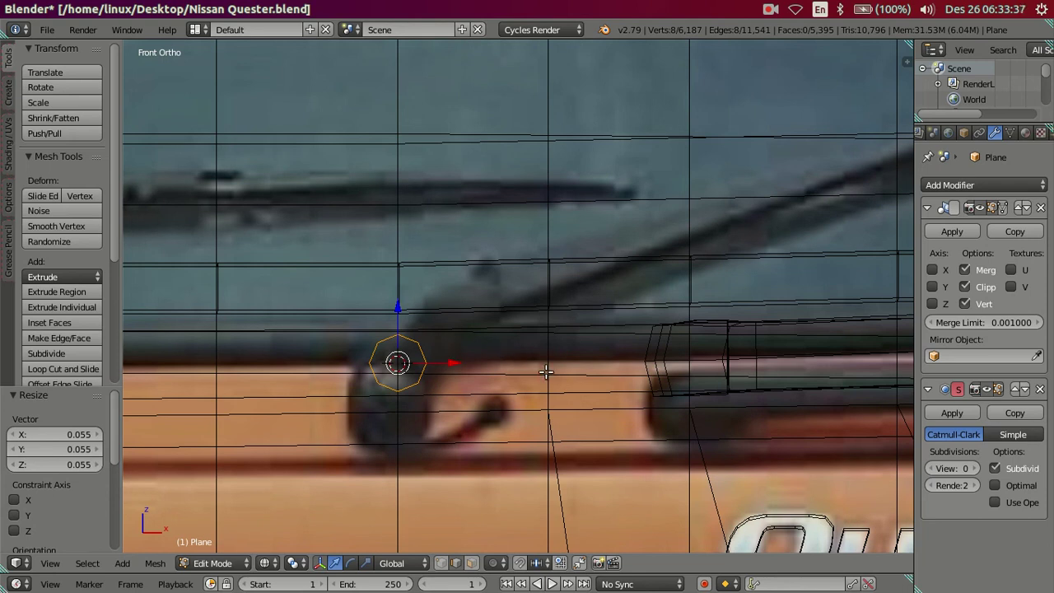
pyautogui.press('s')
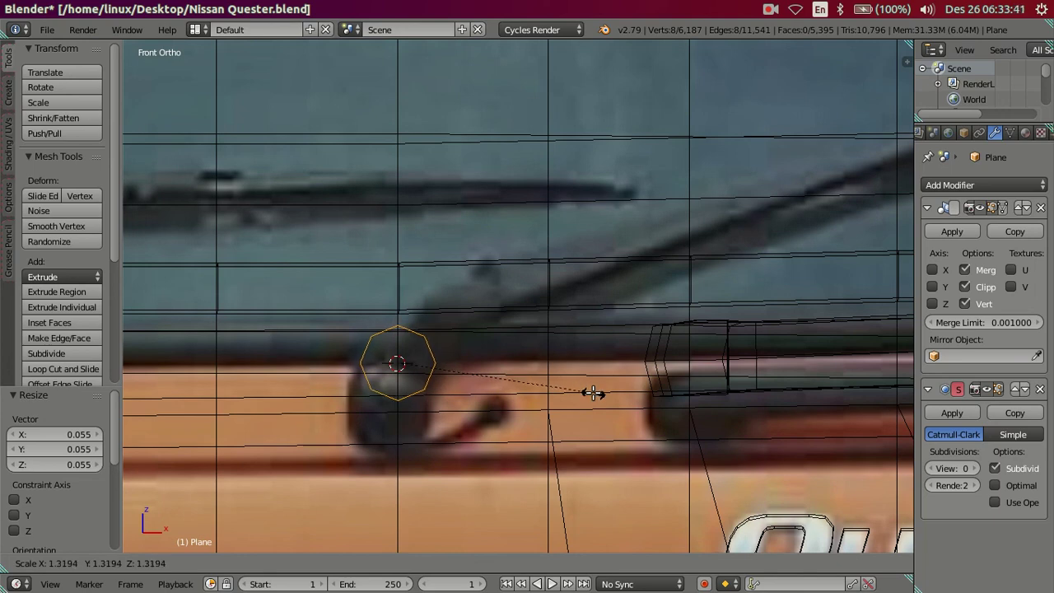
pyautogui.click(586, 389)
pyautogui.press('a')
pyautogui.press('z')
pyautogui.moveTo(590, 386); pyautogui.dragTo(536, 392)
# Step: Extrude the whole octagon outward from the panel into a short wiper-pivot cylinder
pyautogui.press('l')
pyautogui.press('e')
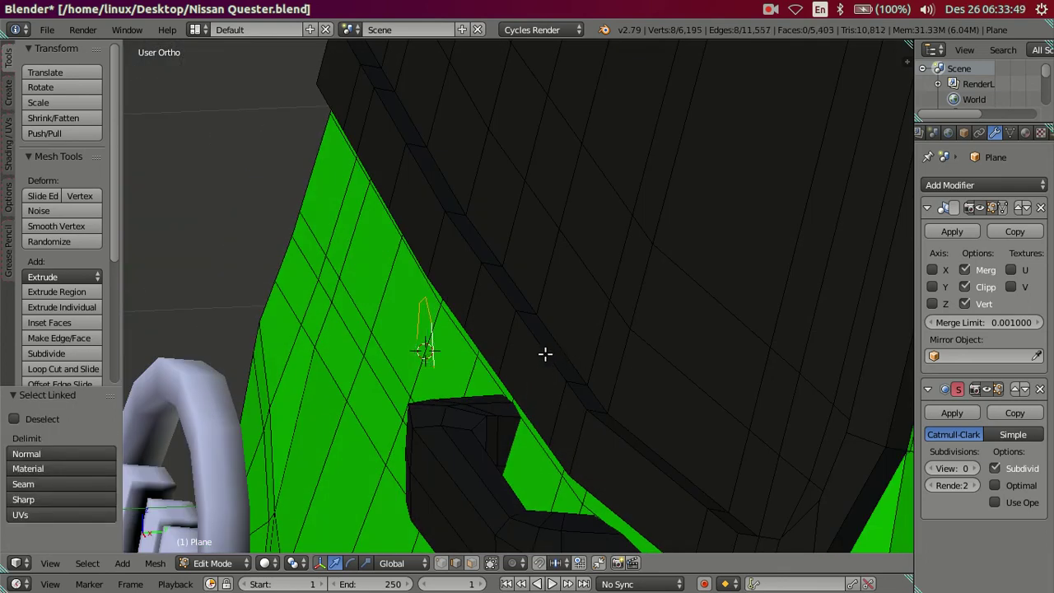
pyautogui.rightClick(477, 348)
pyautogui.press('e')
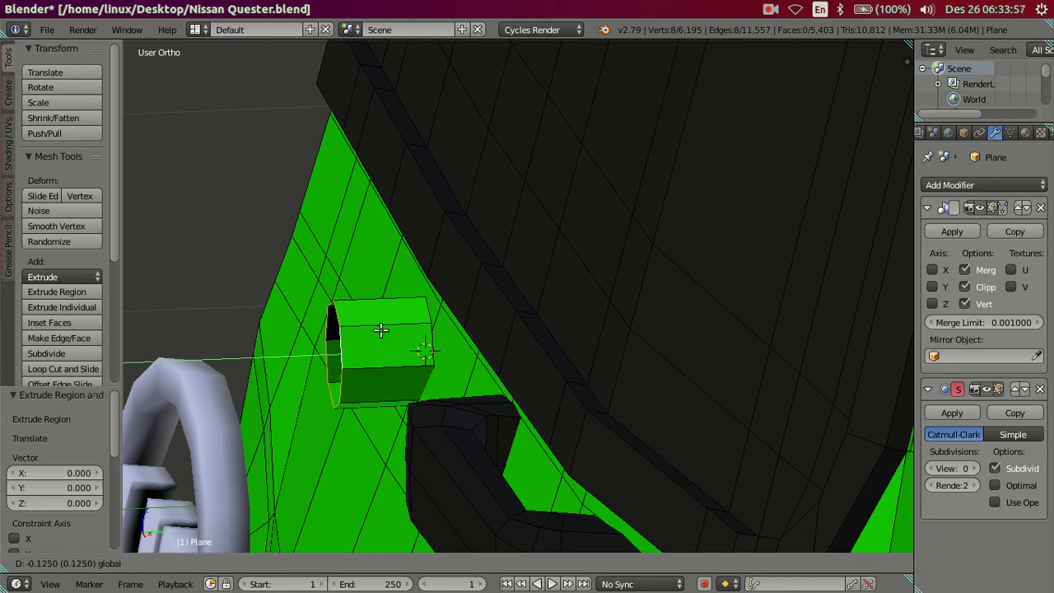
pyautogui.click(380, 330)
pyautogui.moveTo(381, 330); pyautogui.dragTo(405, 387)
pyautogui.moveTo(572, 327); pyautogui.dragTo(429, 300)
# Step: Select the whole cylinder and assign it the white 'Material' slot
pyautogui.rightClick(424, 303)
pyautogui.hotkey('ctrl', 'l')
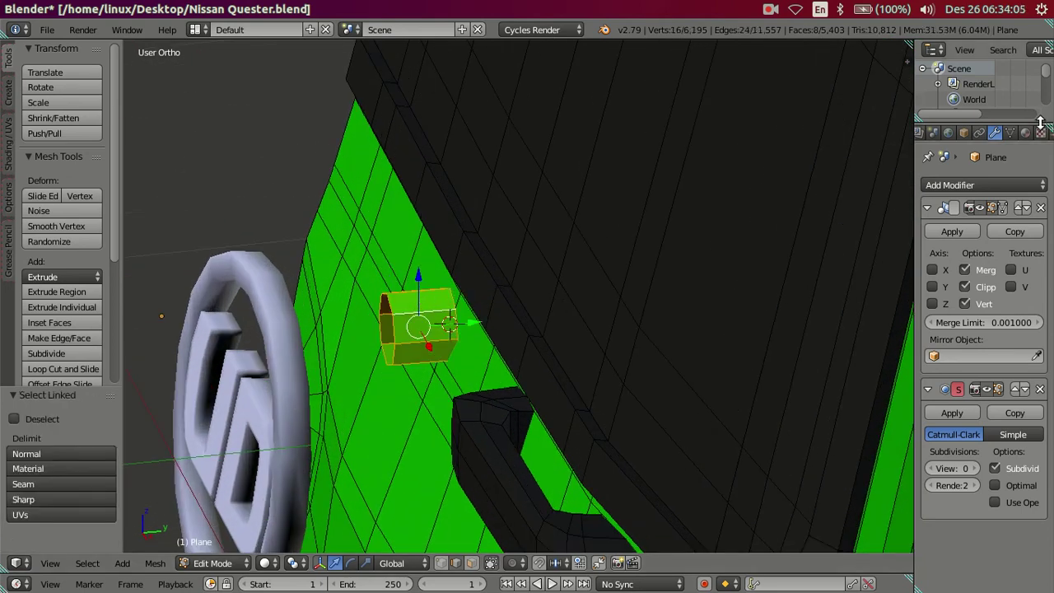
pyautogui.click(1026, 133)
pyautogui.click(957, 220)
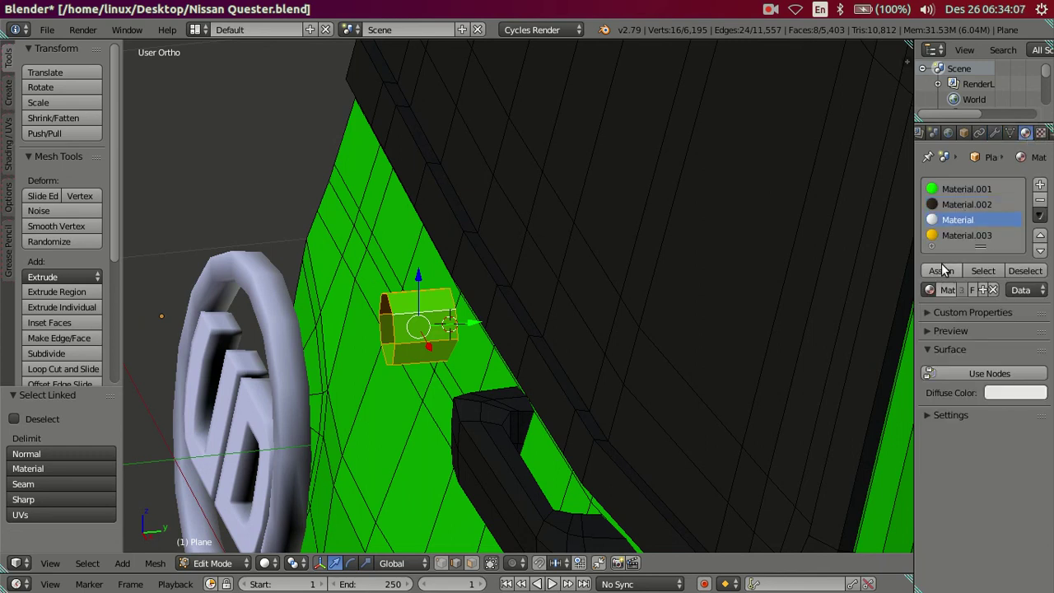
pyautogui.click(940, 270)
pyautogui.scroll(3)
pyautogui.press('a')
pyautogui.moveTo(414, 329); pyautogui.dragTo(384, 266)
pyautogui.press('l')
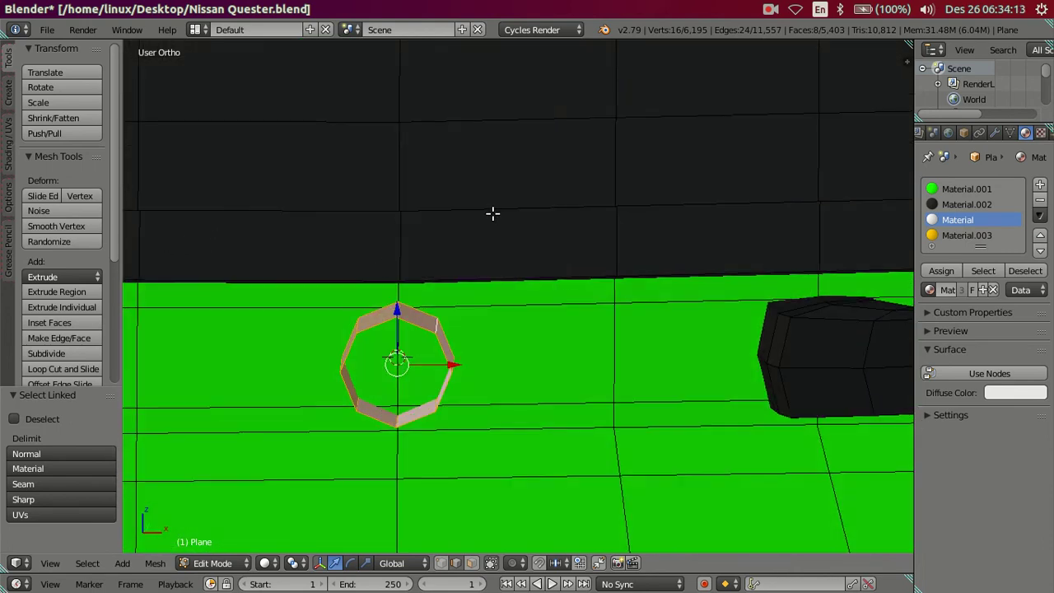
# Step: Save Nissan Quester.blend, overwriting the existing file
pyautogui.hotkey('ctrl', 's')
pyautogui.click(402, 209)
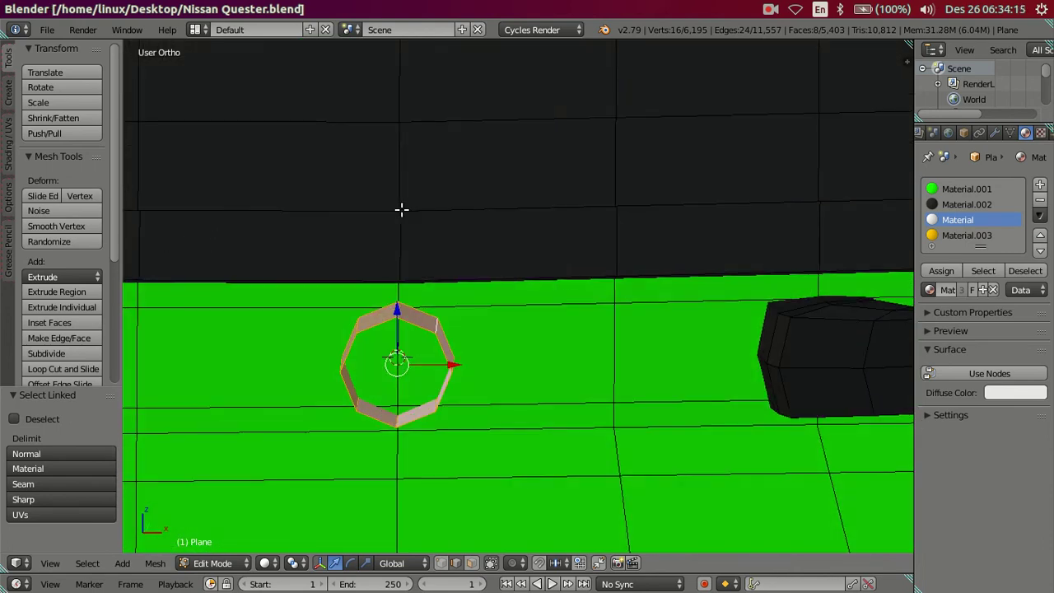
pyautogui.click(770, 9)
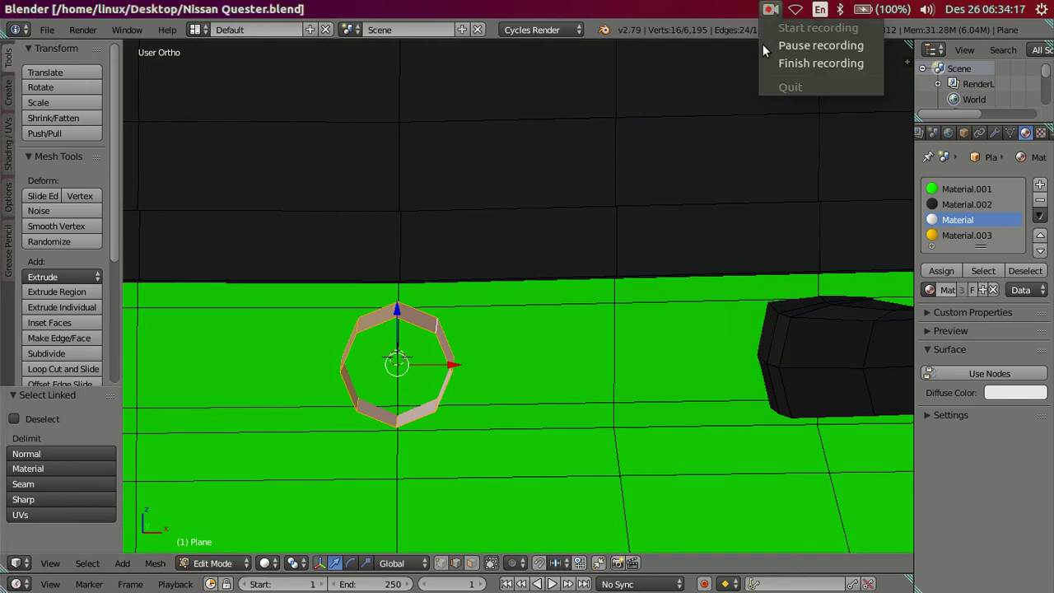